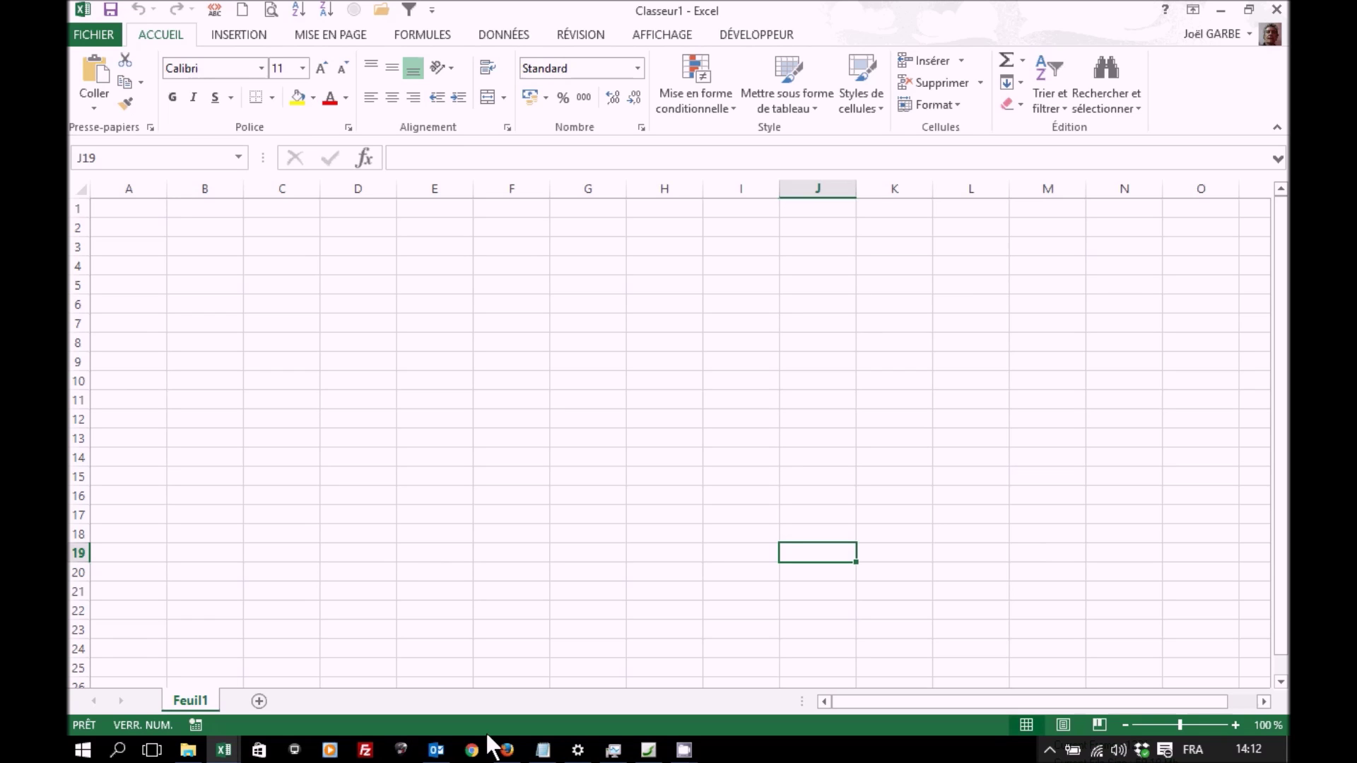
- Open the CAC 40 quote page on Yahoo Finance France and select its ^FCHI ticker code
click(507, 753)
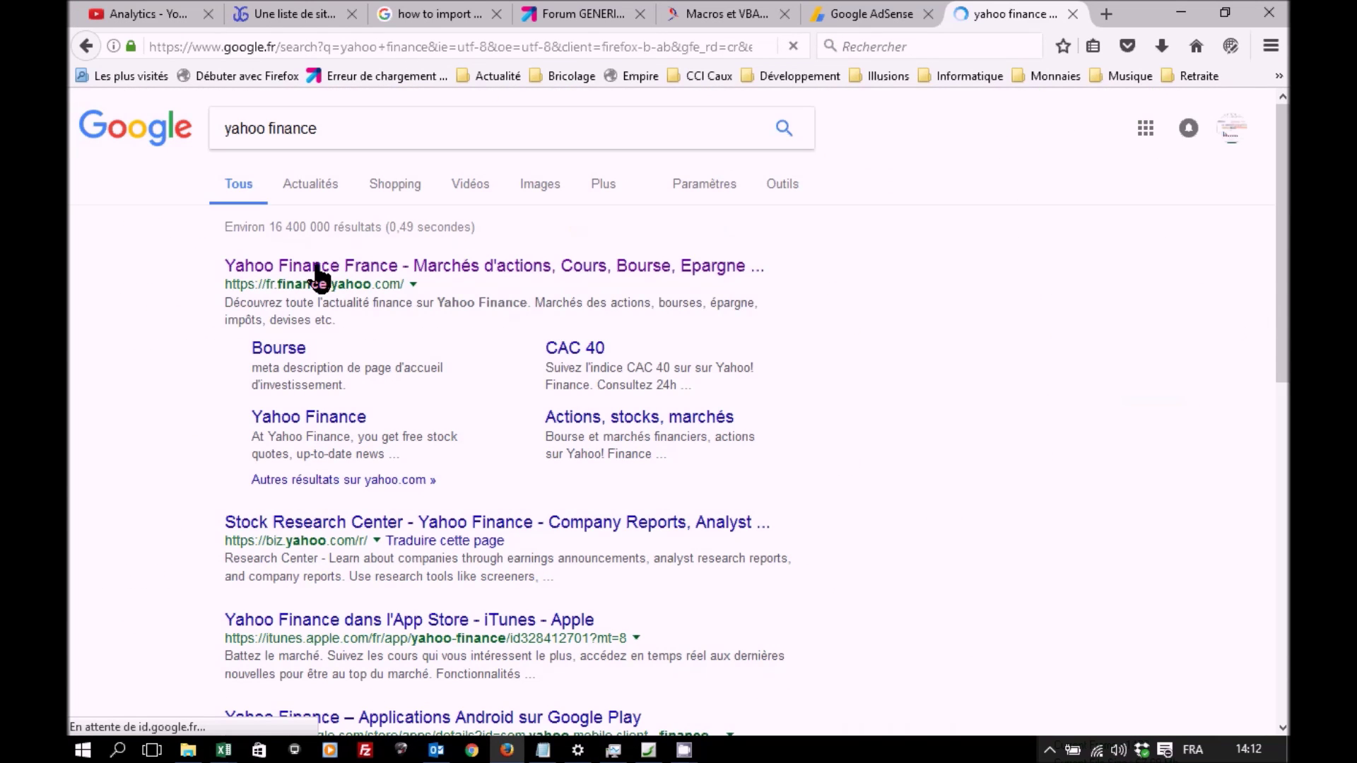
click(319, 269)
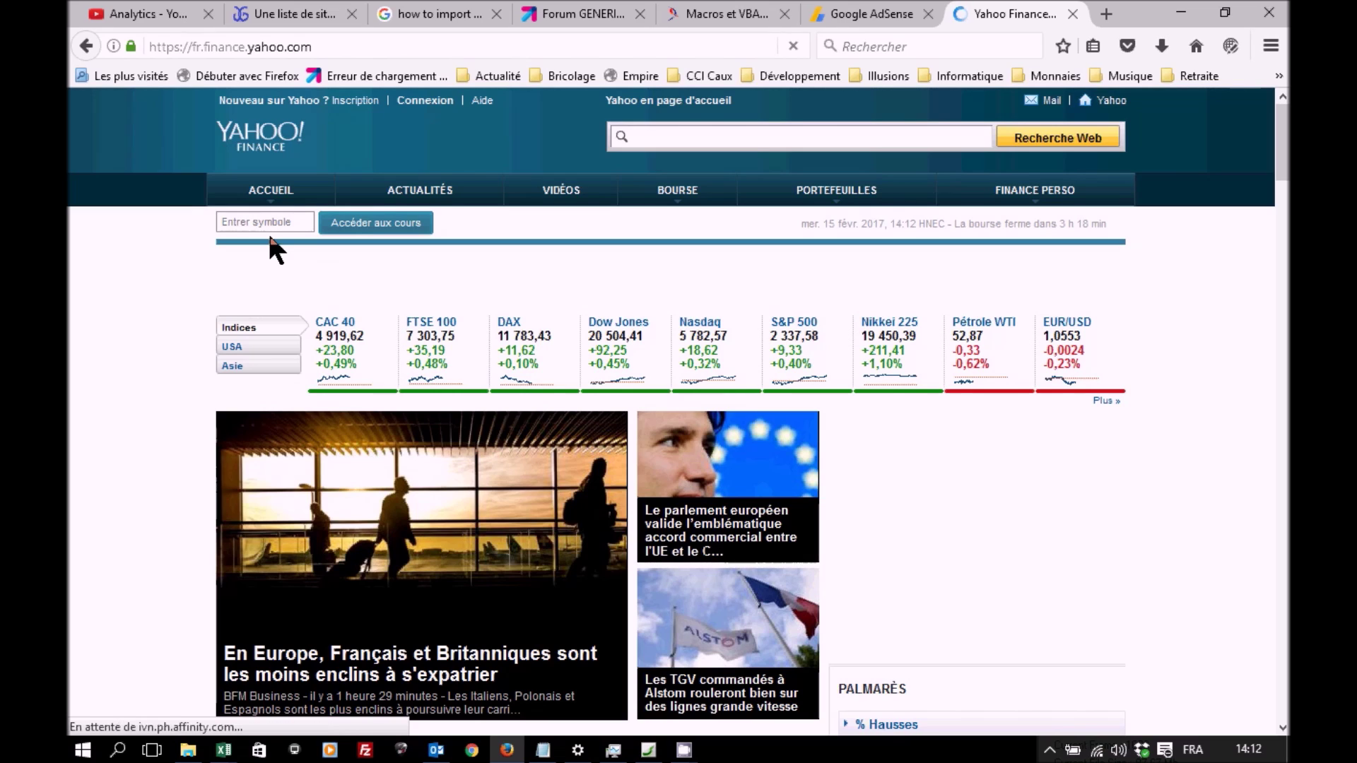
click(335, 323)
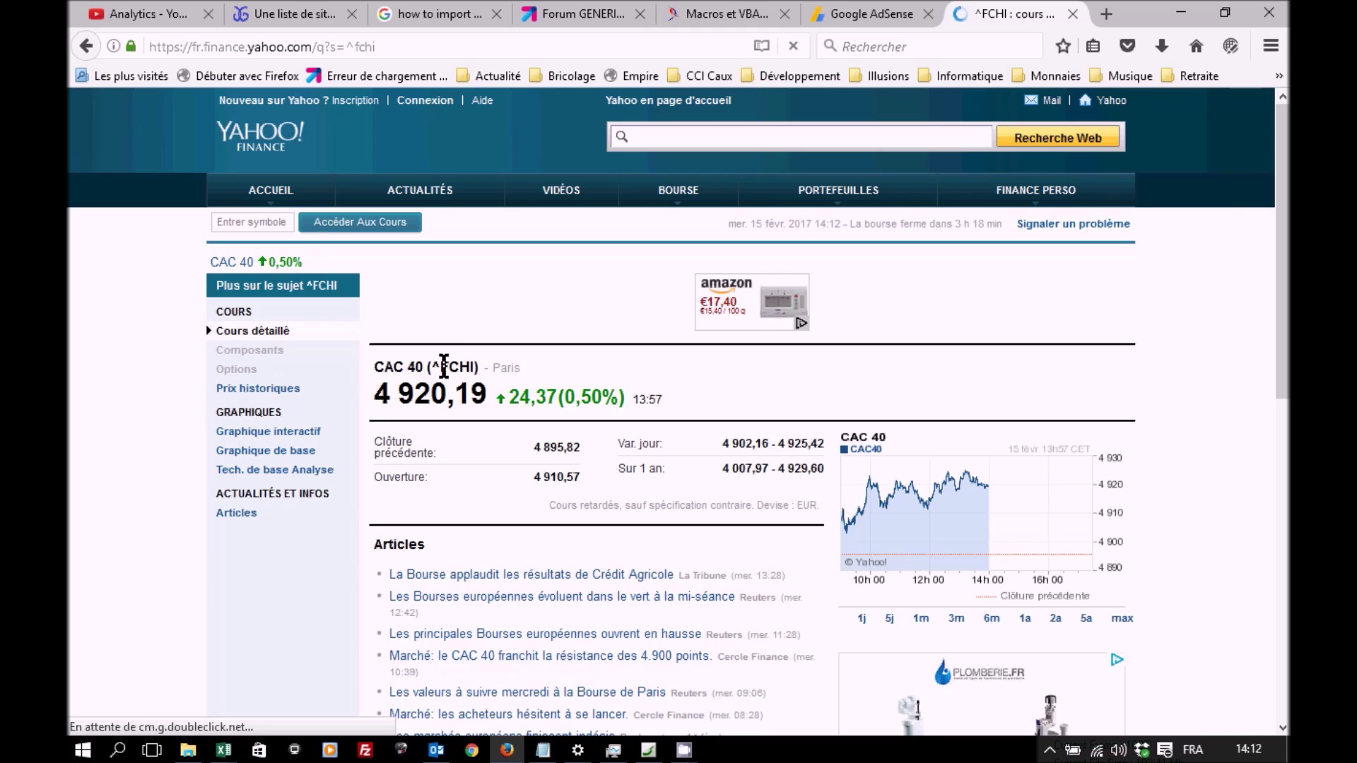
mouse_move(431, 366)
mouse_down()
mouse_move(461, 363)
mouse_move(472, 391)
mouse_up()
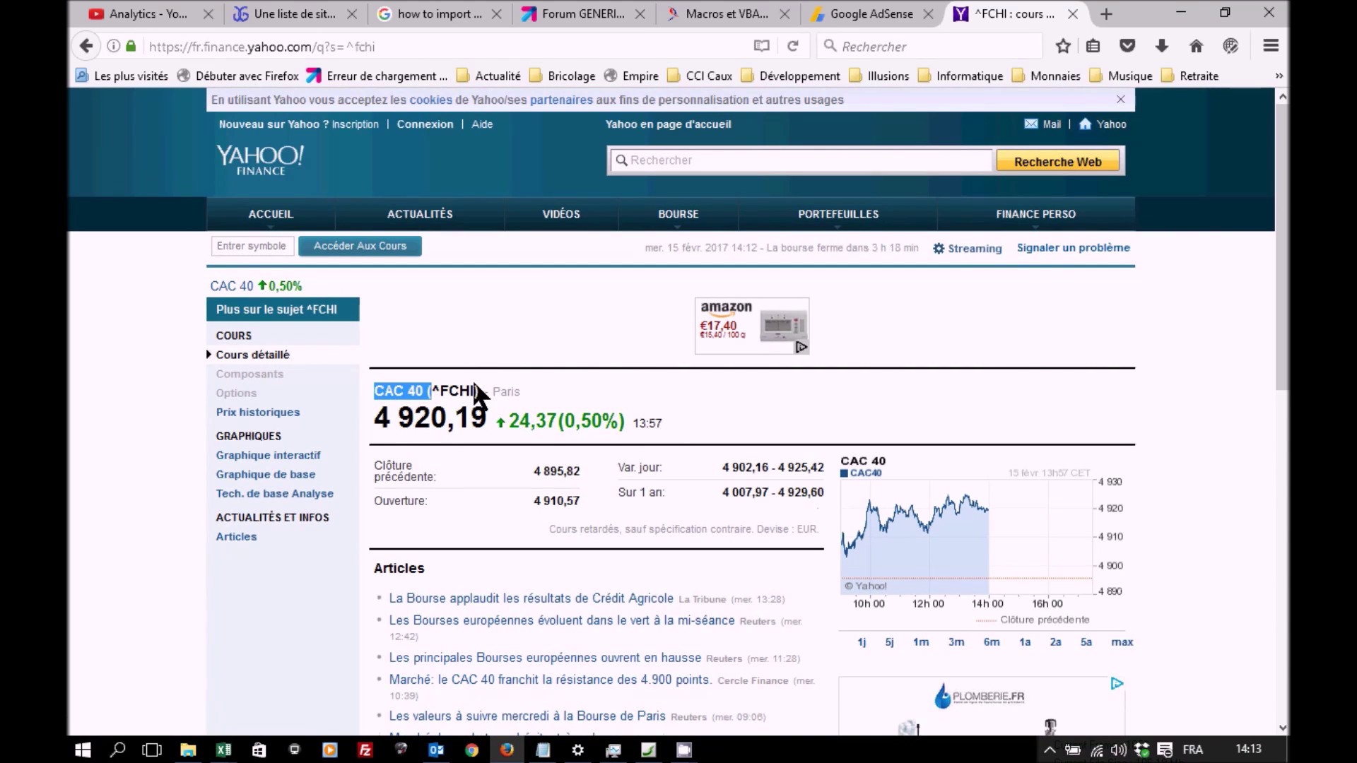
drag(472, 391, 477, 390)
key(ctrl+c)
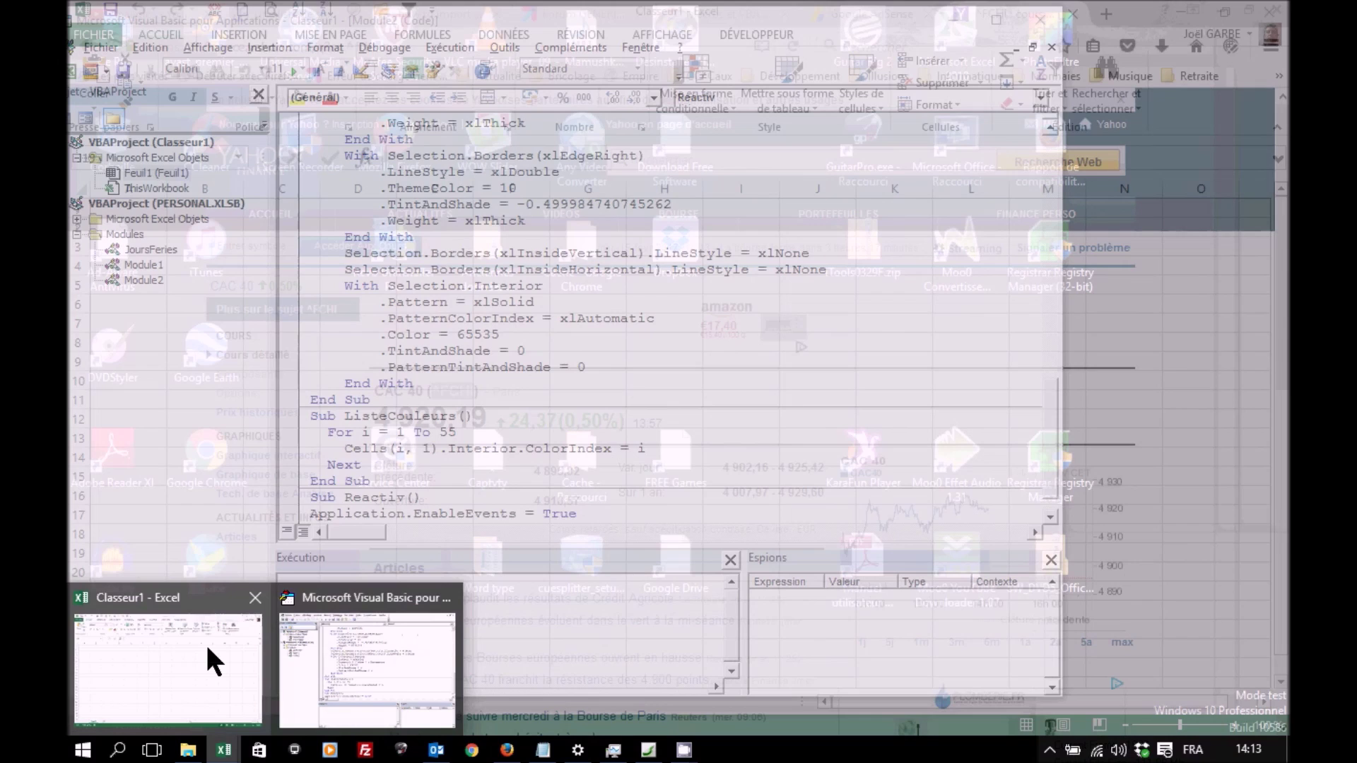
- Enter the headers 'Code Yahoo' in L1 and 'Code' in M1 of Classeur1
mouse_move(224, 751)
click(205, 642)
click(965, 209)
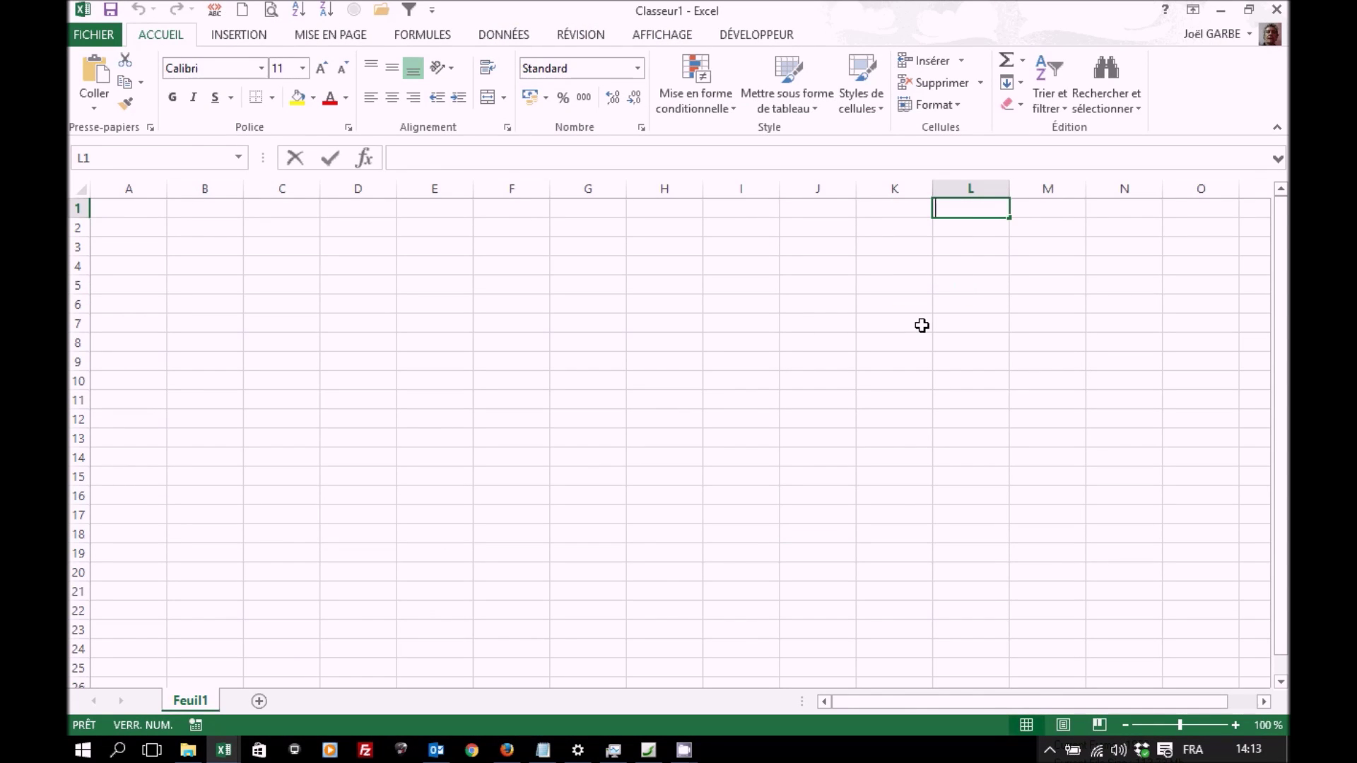
text(Code Yahoo)
key(Tab)
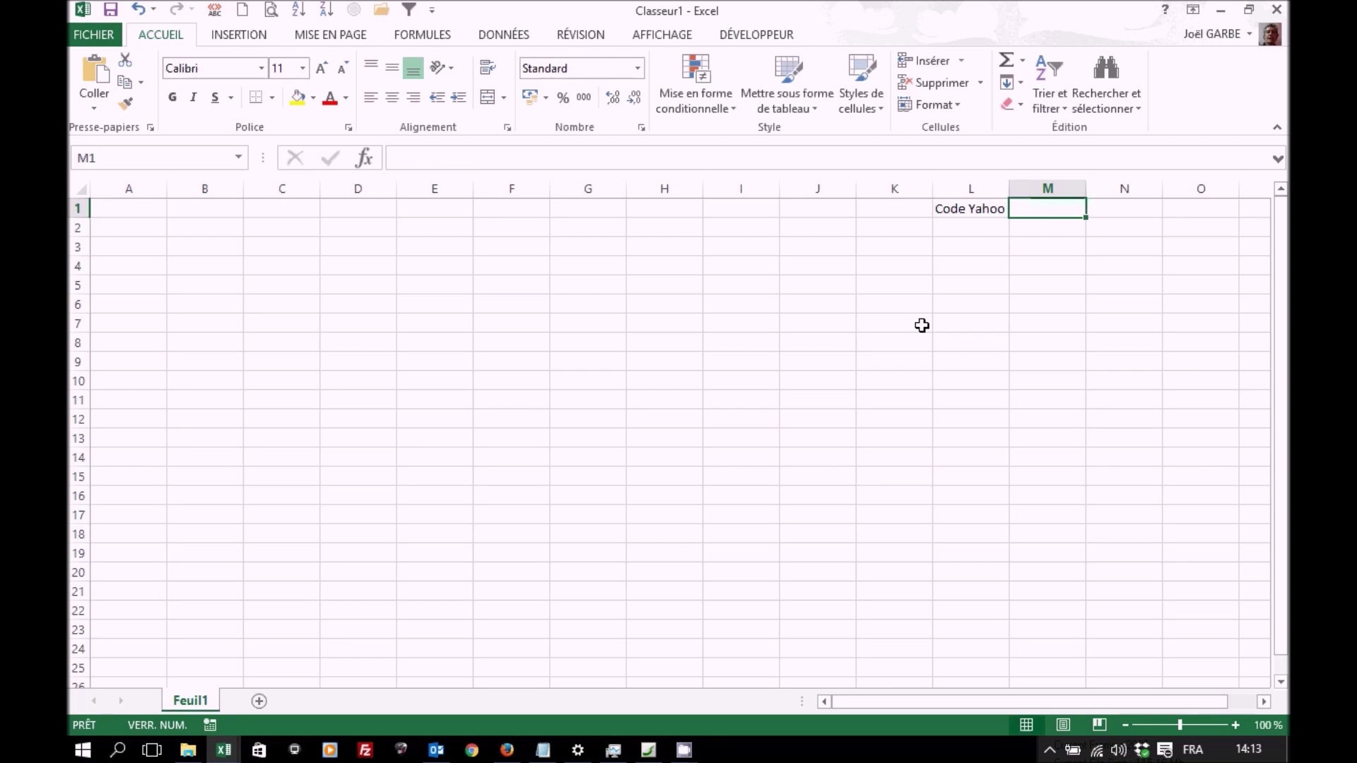
text(Code)
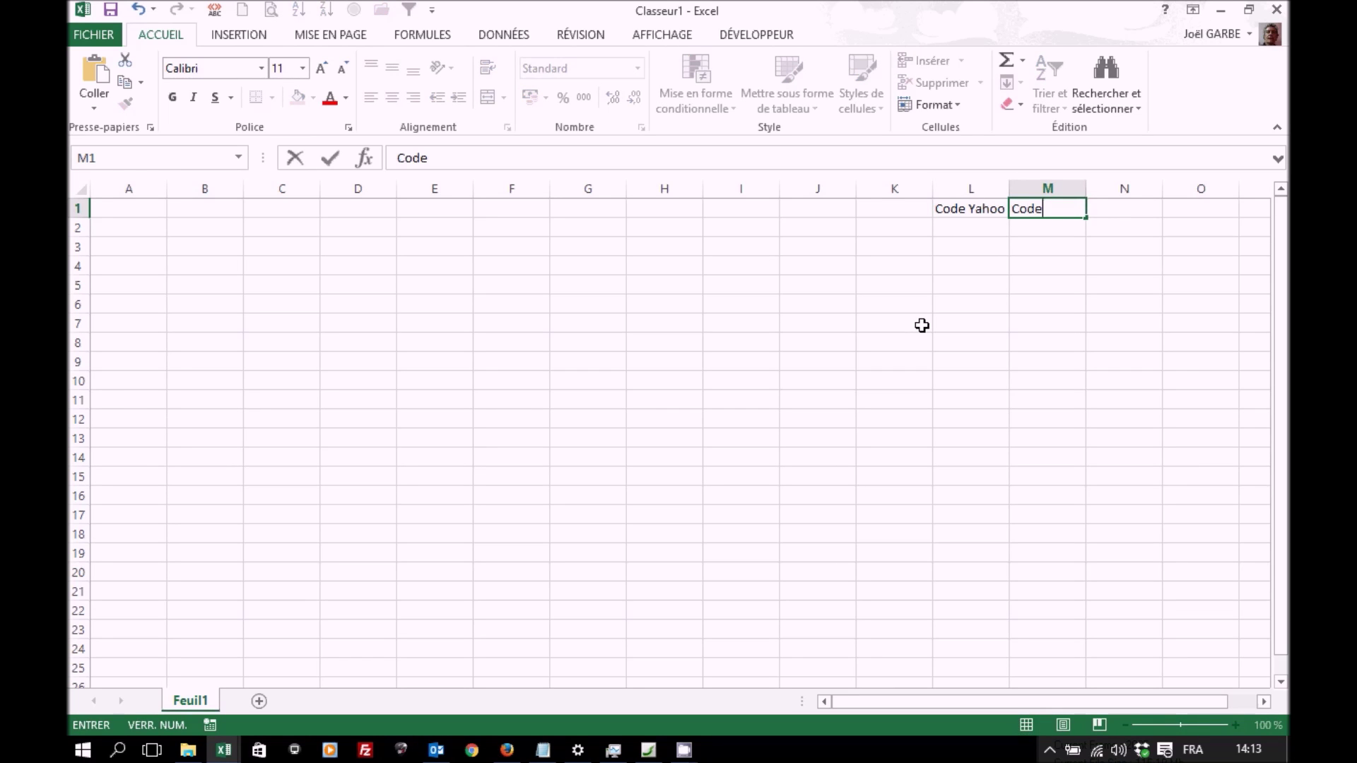
key(Return)
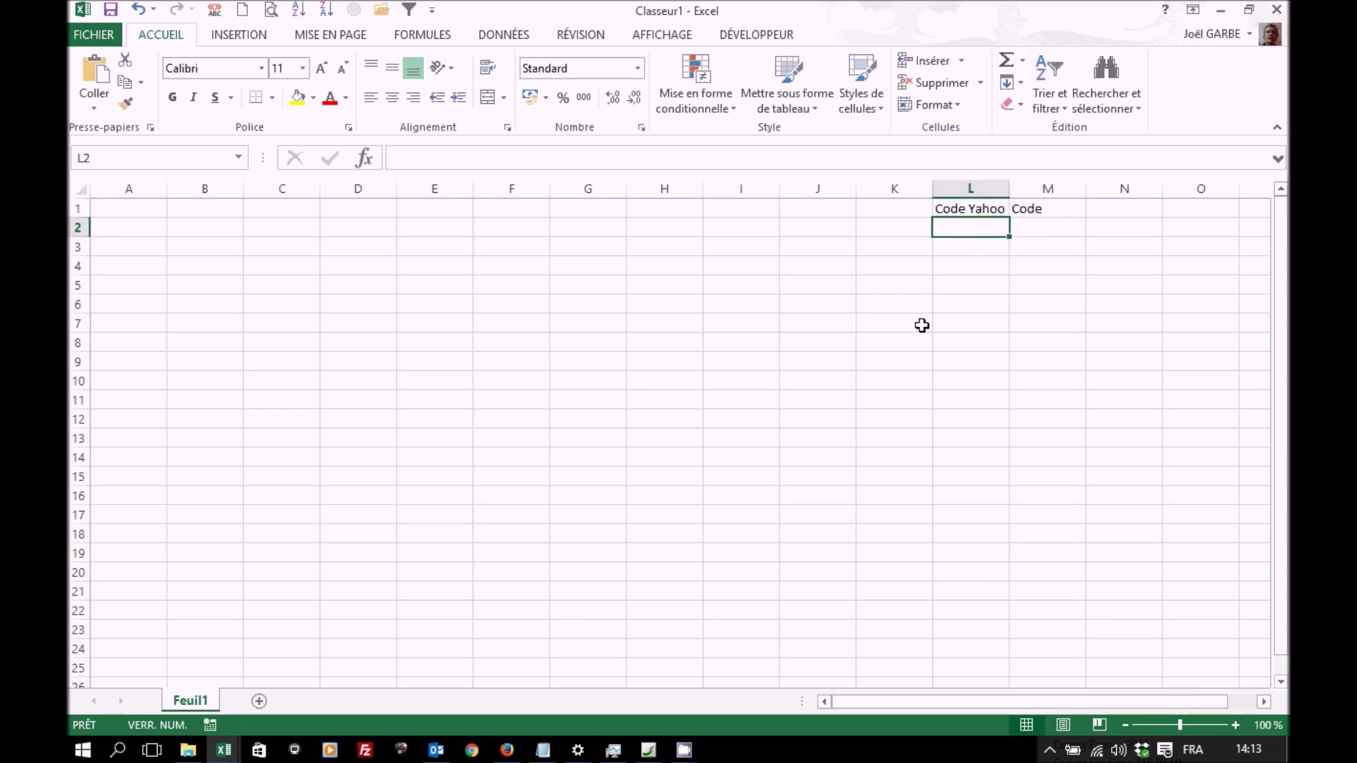
- Paste ^FCHI into L2 matching the sheet's formatting and enter 'CAC 40' in M2
key(ctrl+v)
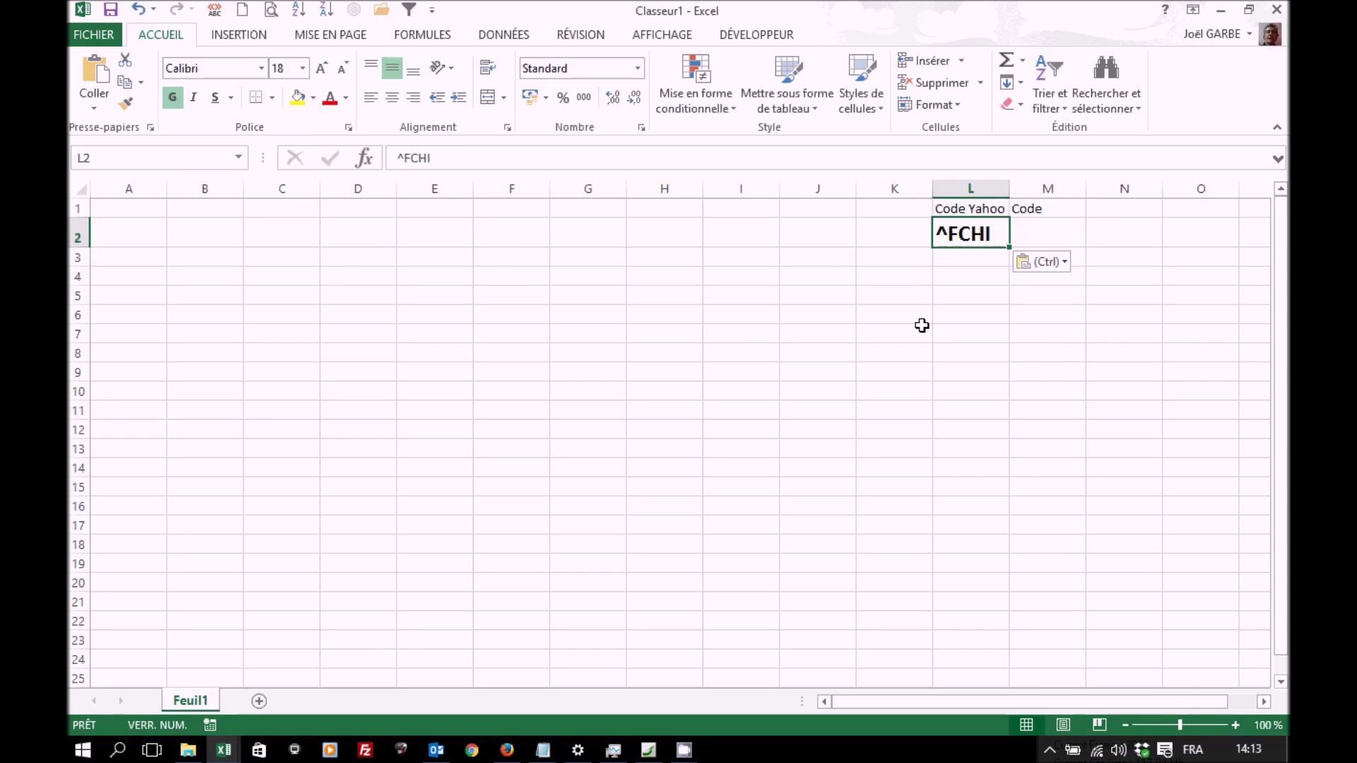
click(1056, 258)
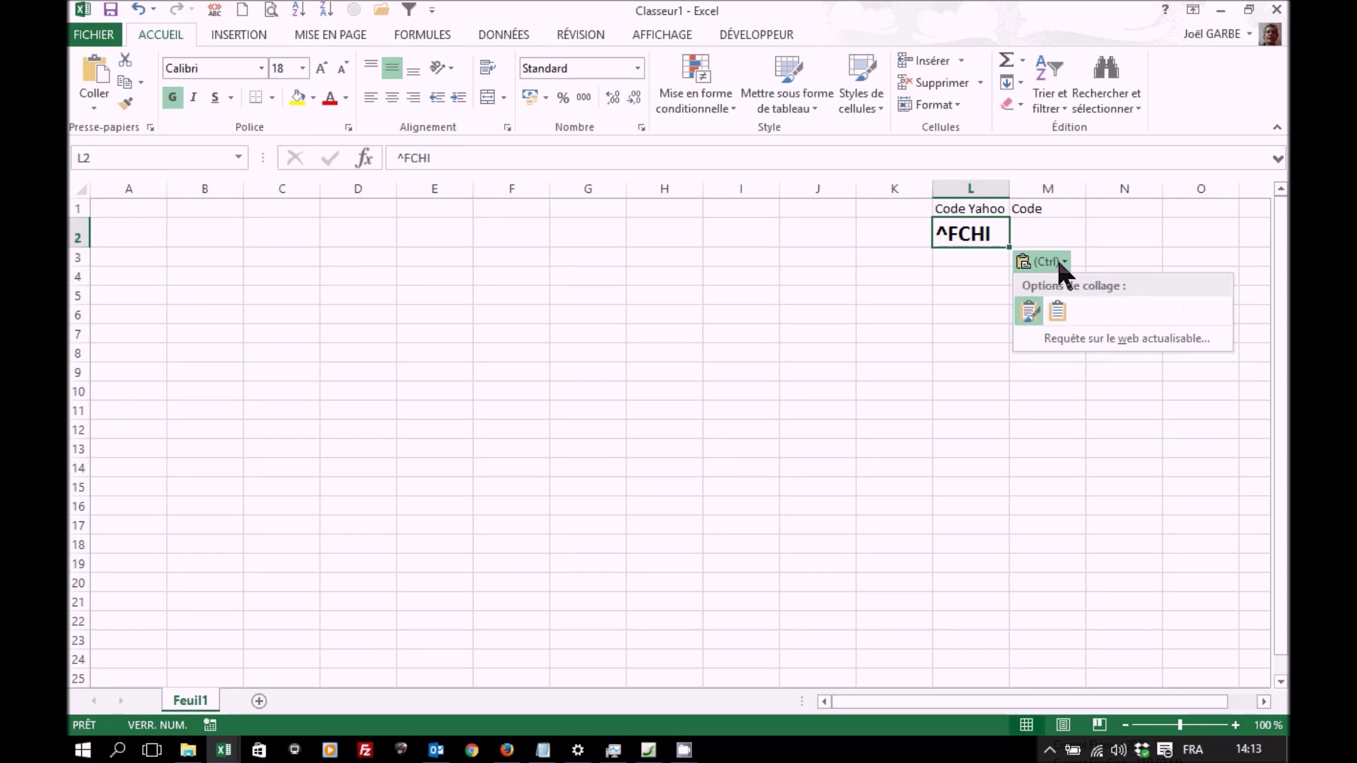
click(1057, 309)
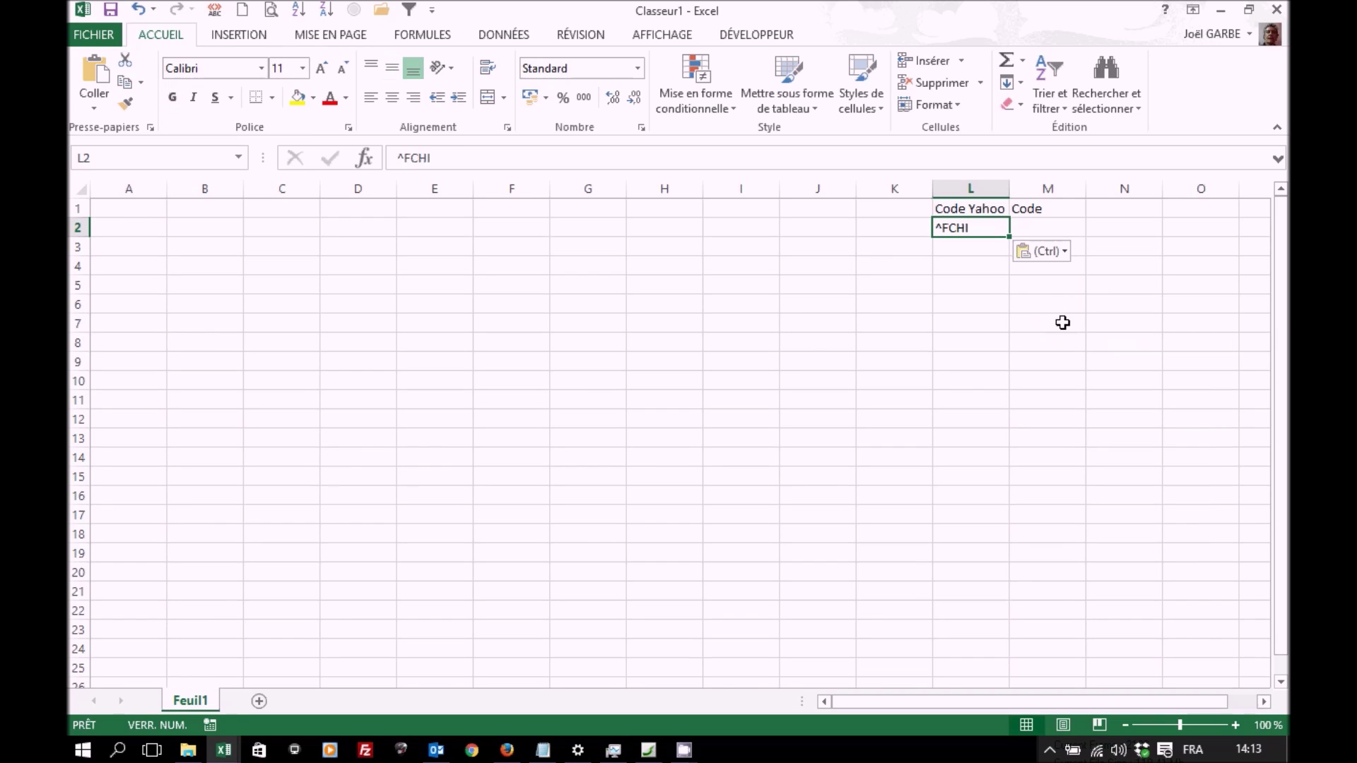
click(1040, 224)
text(C)
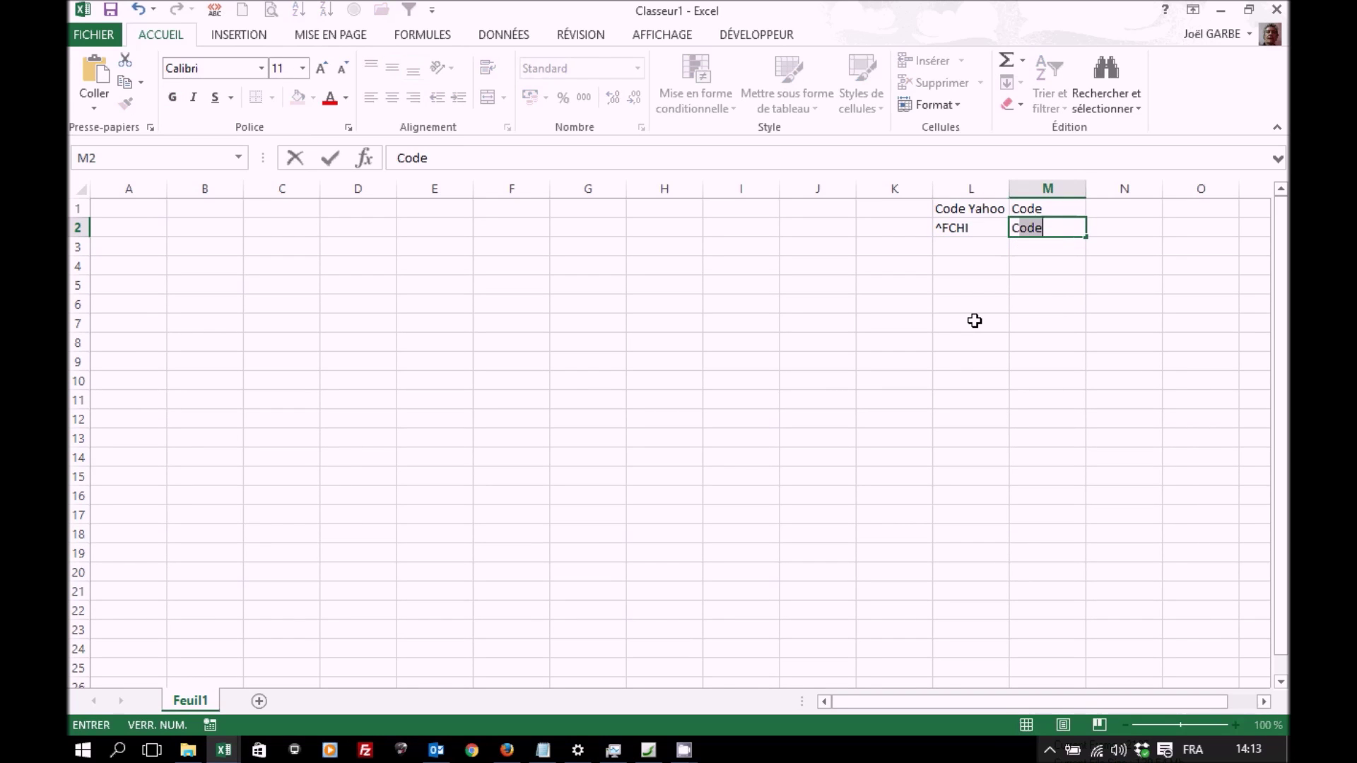
text(AC)
text( 40)
key(Return)
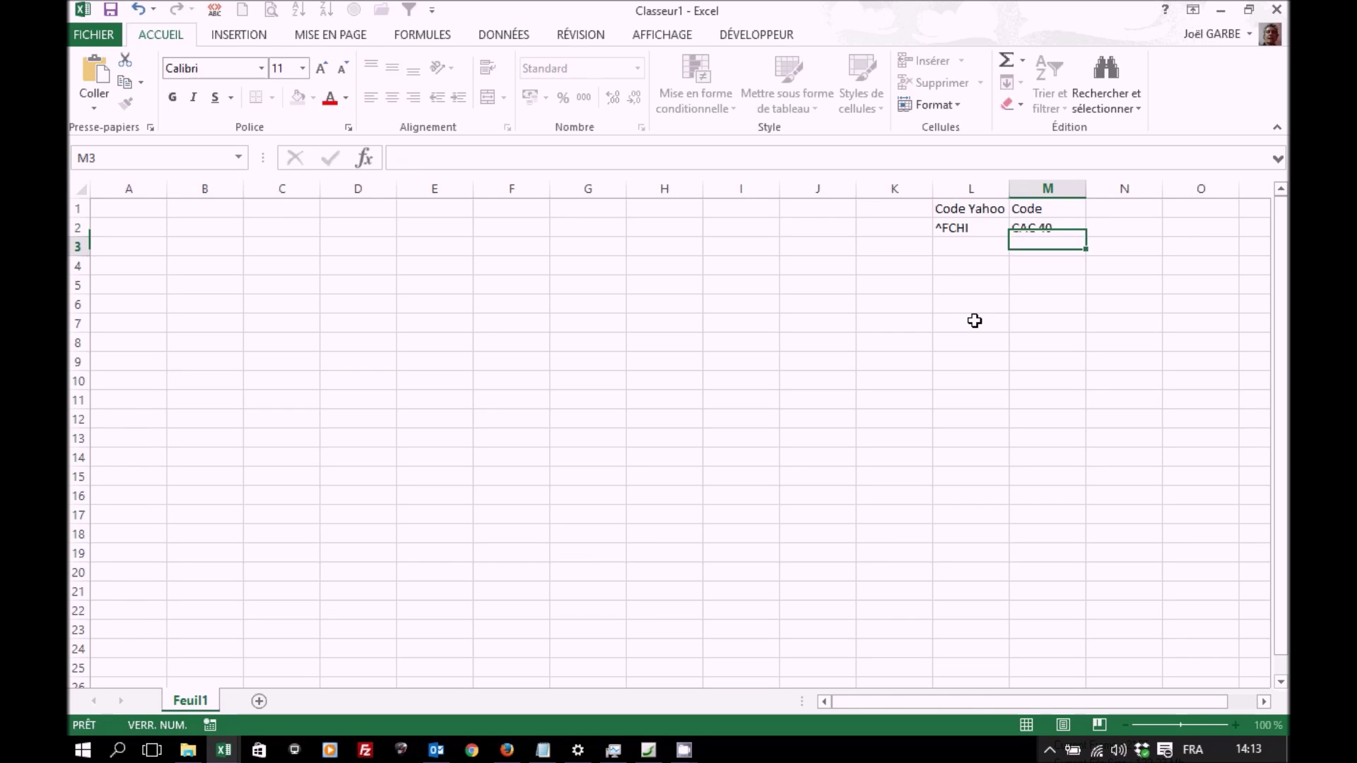
click(507, 751)
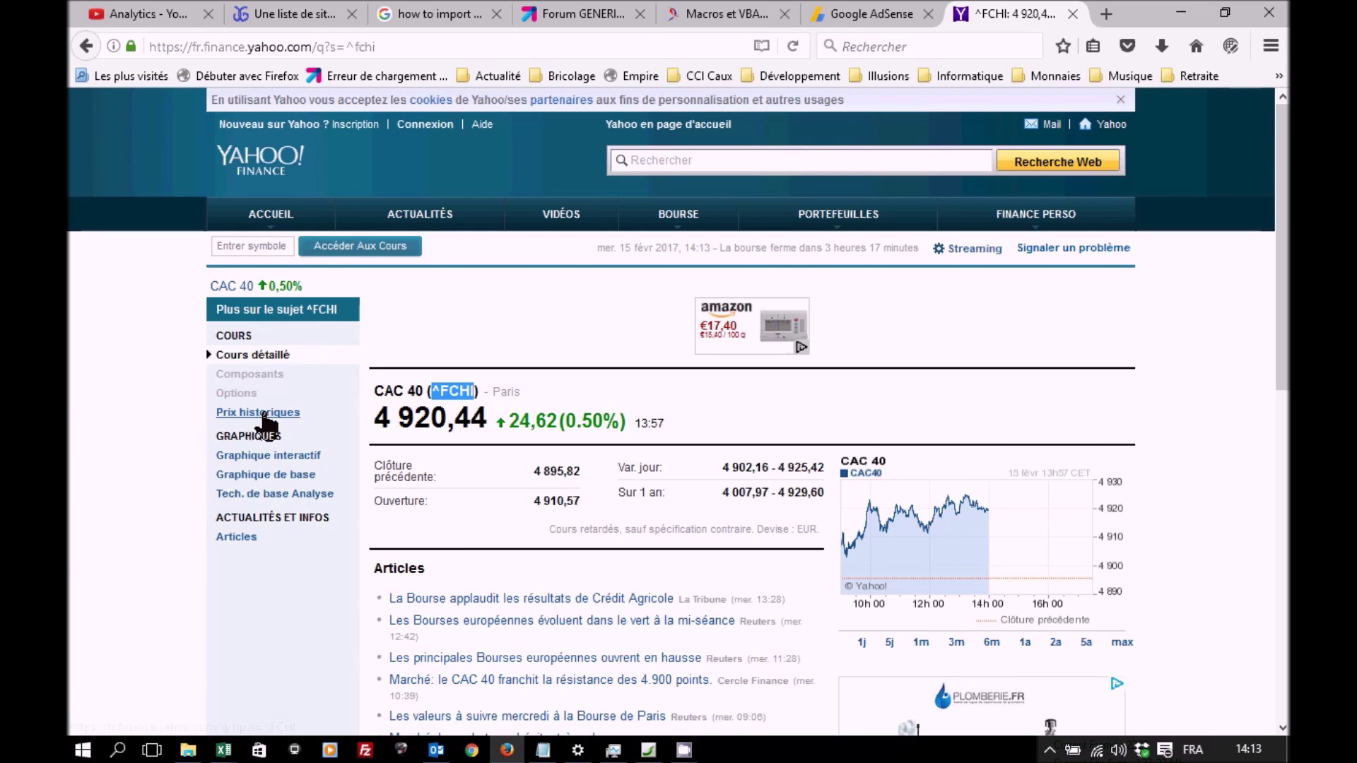
- Copy the link address of the spreadsheet download on the ^FCHI historical prices page
click(266, 417)
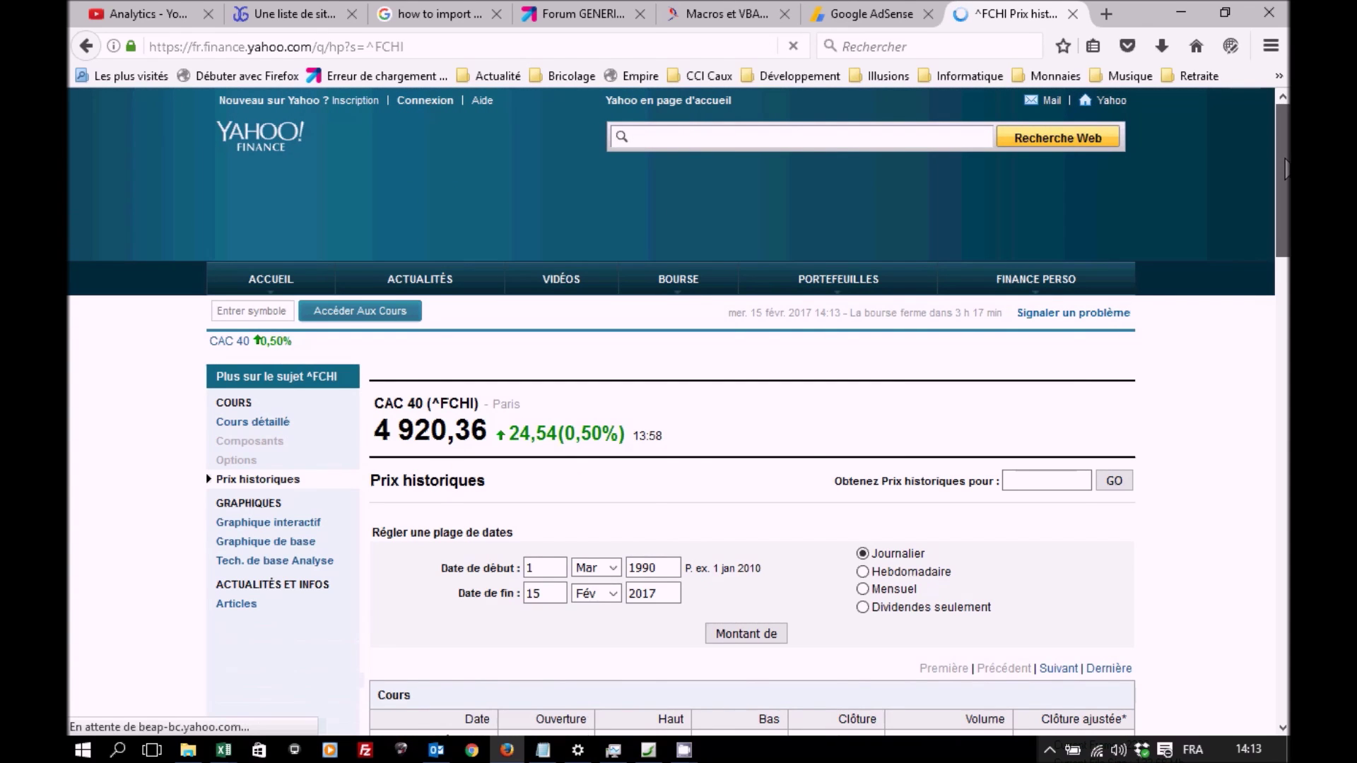
drag(1284, 170, 1285, 424)
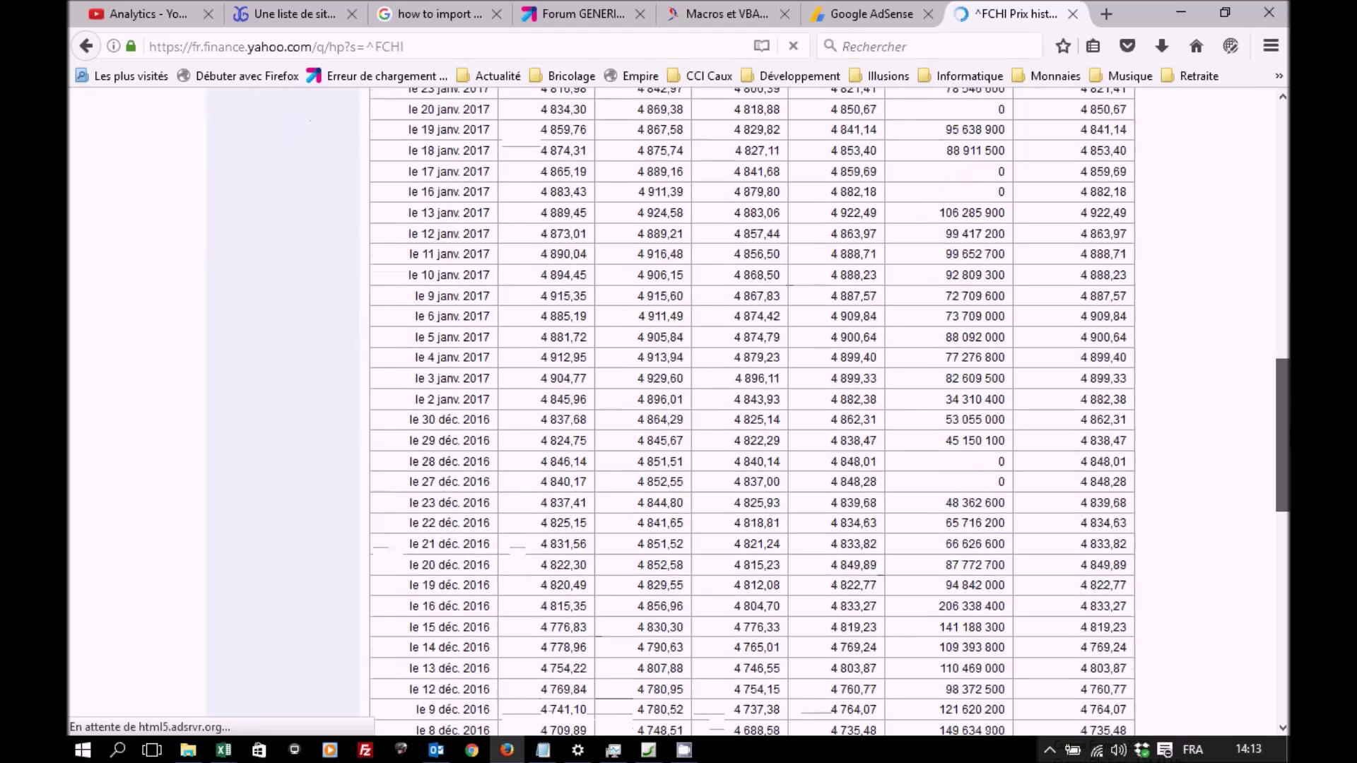
scroll(992, 578, down, 5)
scroll(992, 578, down, 5)
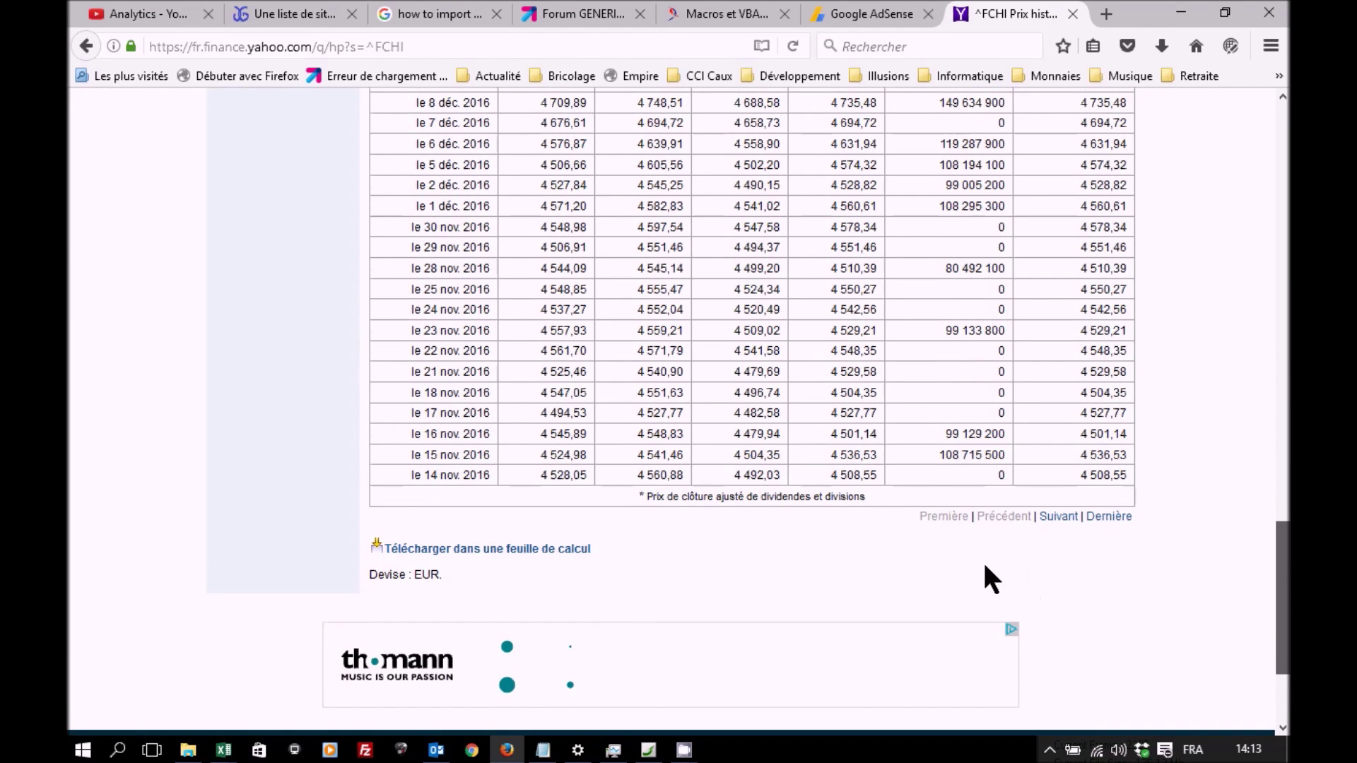
scroll(991, 578, down, 1)
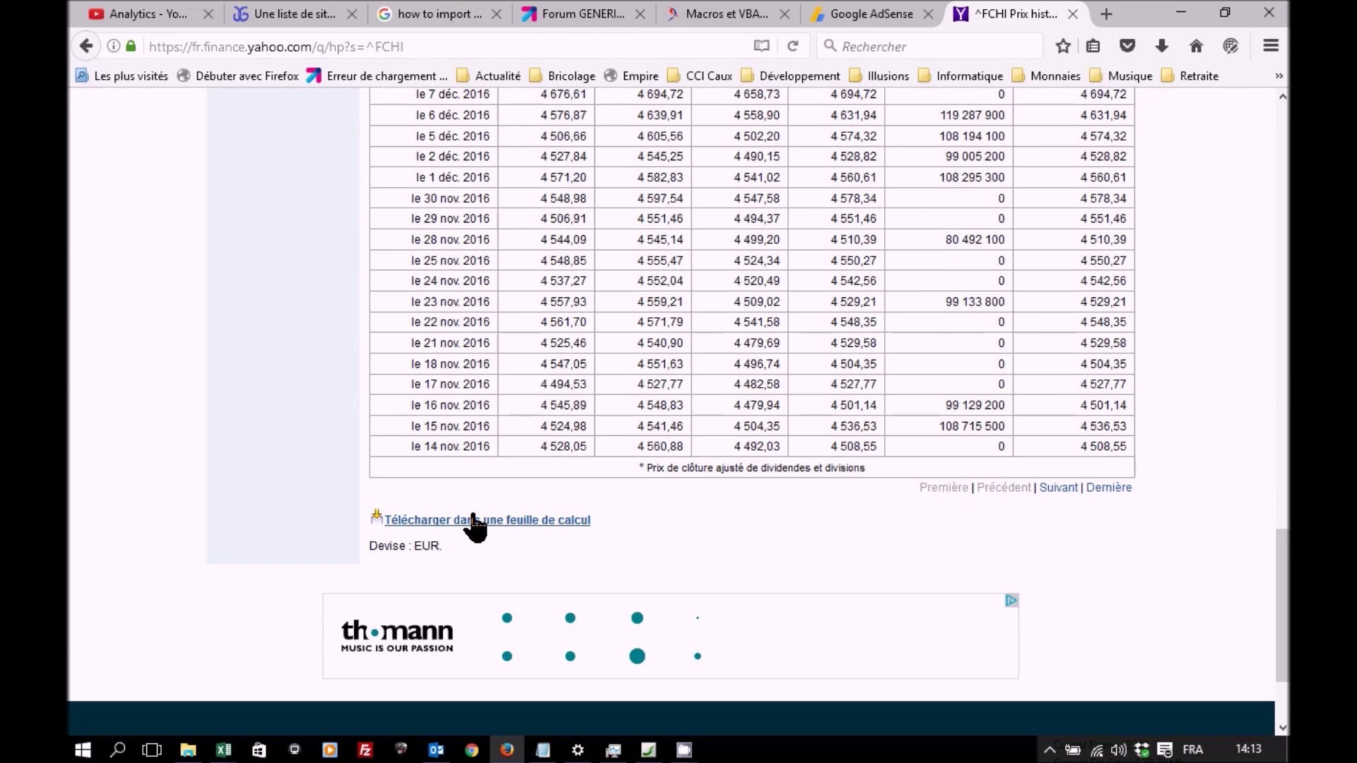
scroll(473, 526, up, 1)
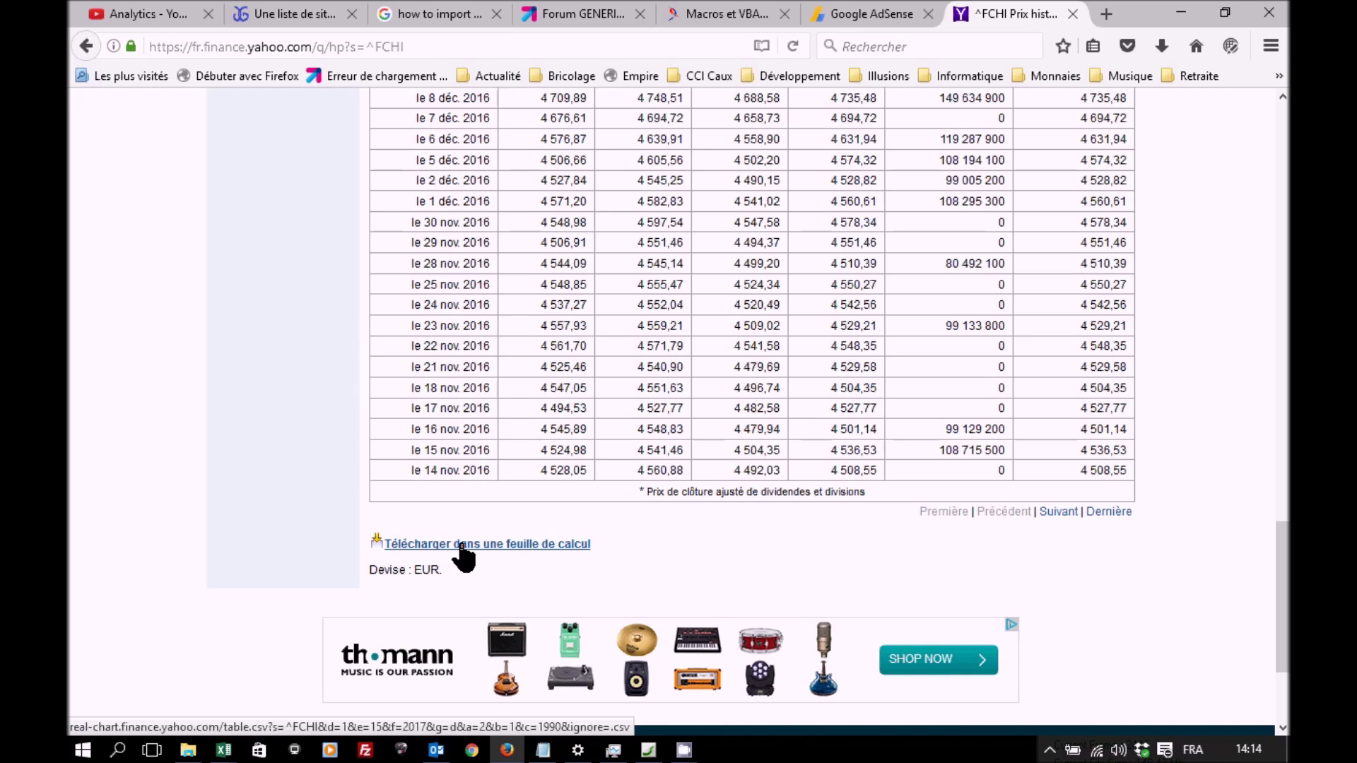
right_click(462, 557)
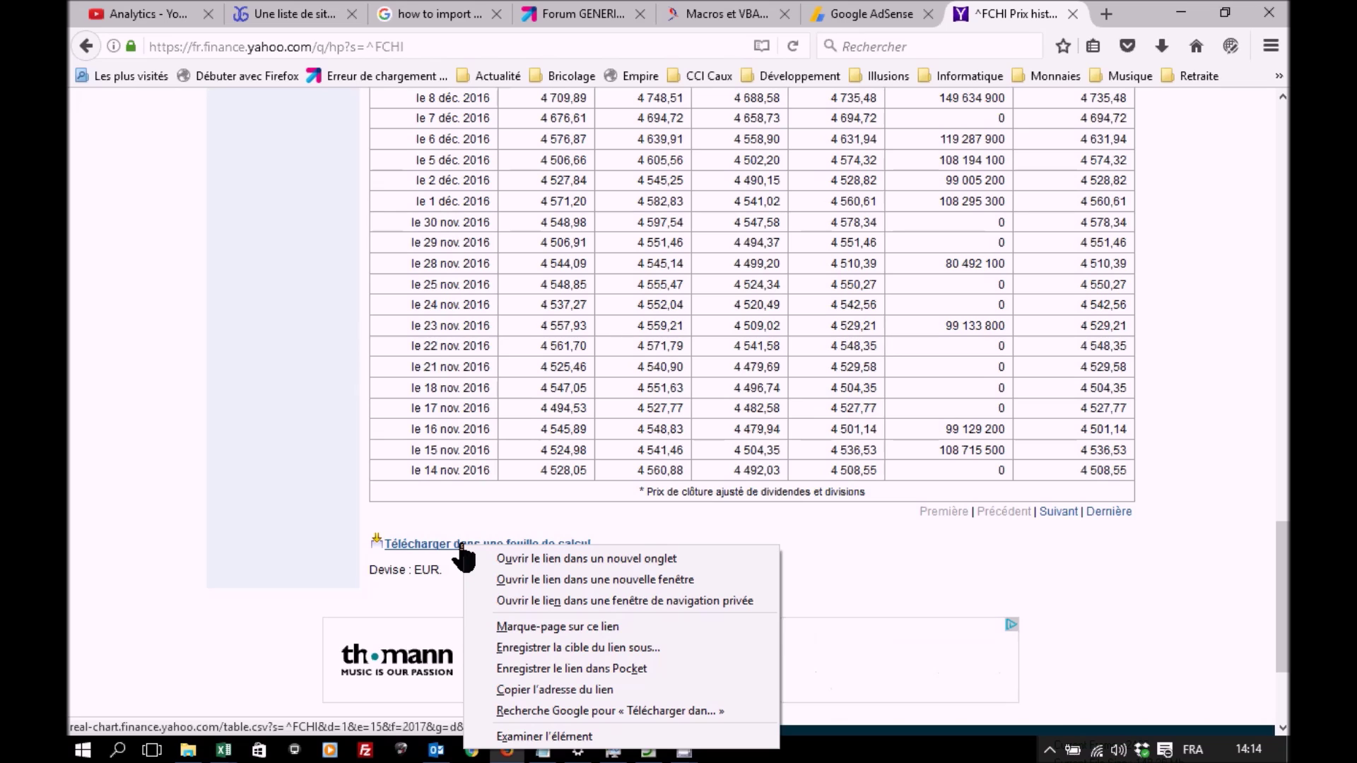
click(557, 692)
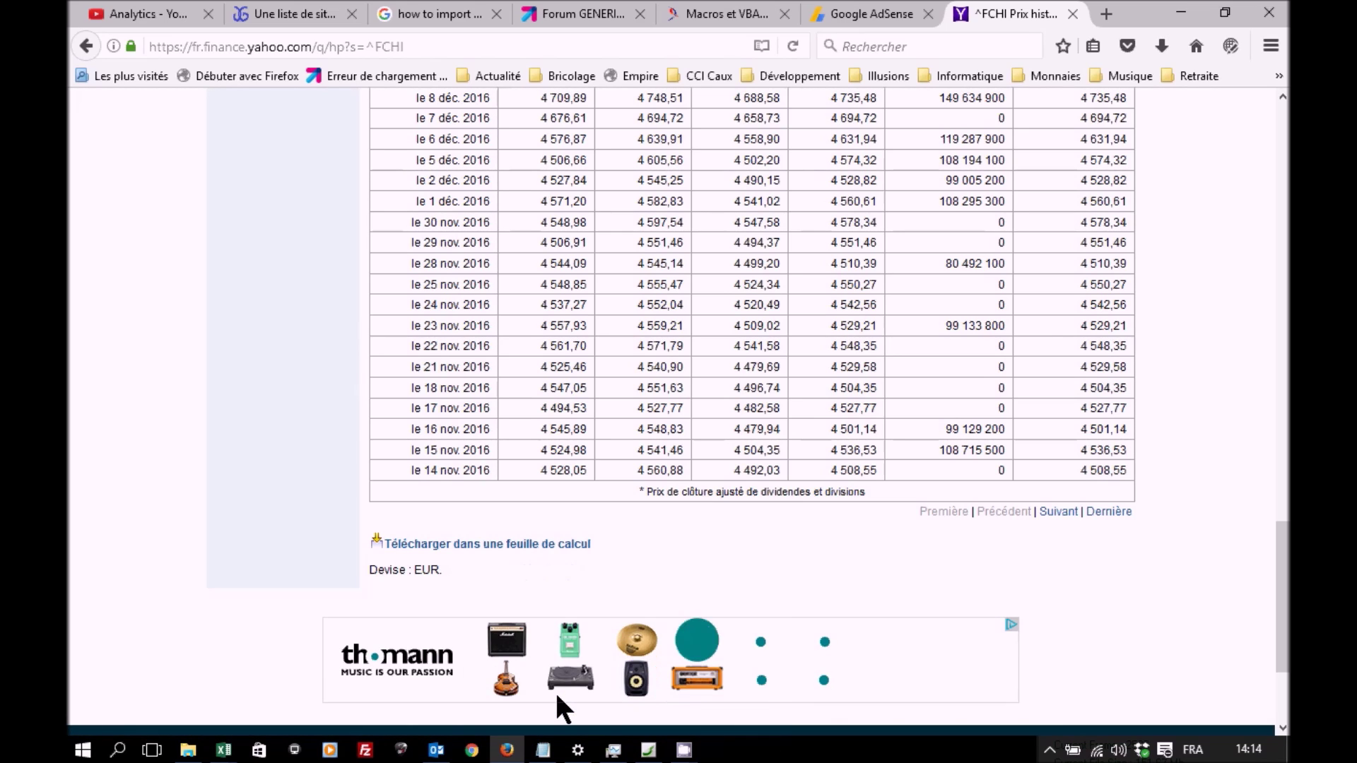
mouse_move(222, 749)
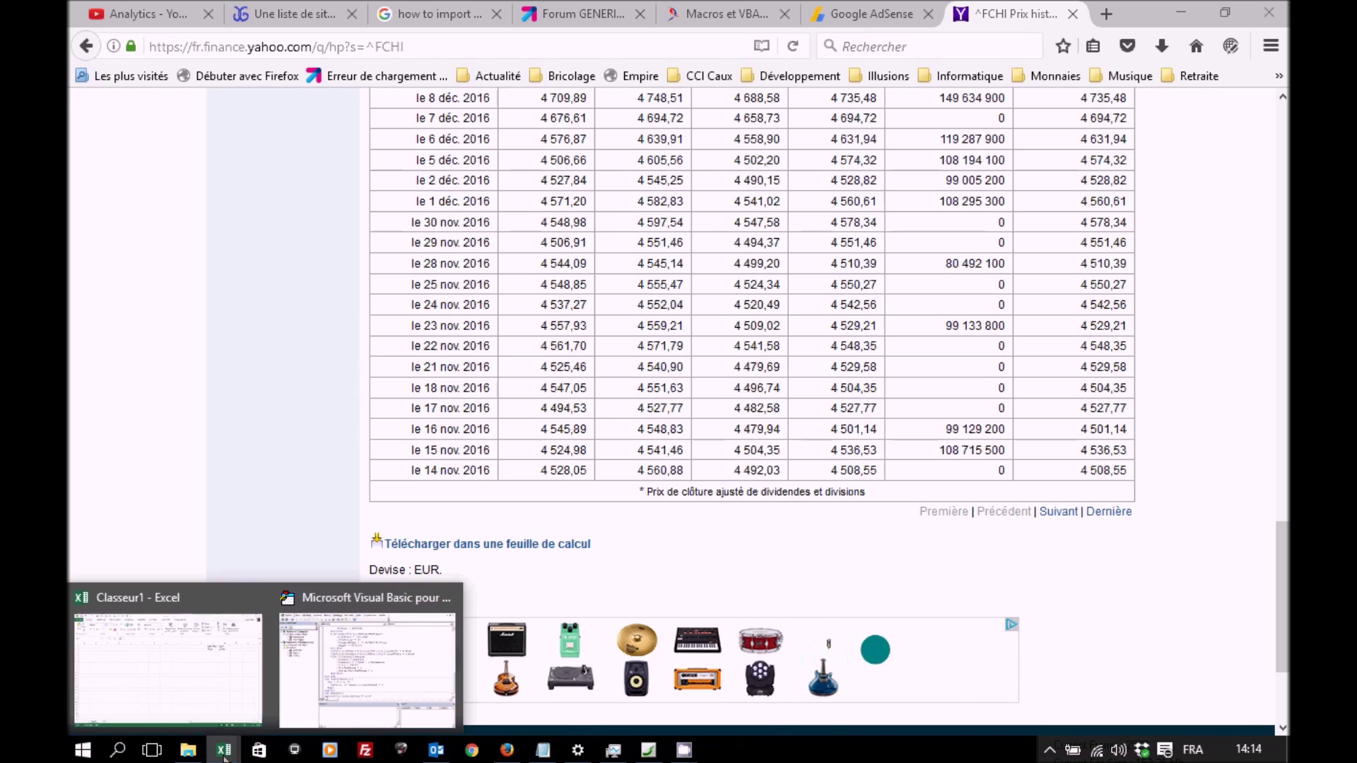
click(207, 684)
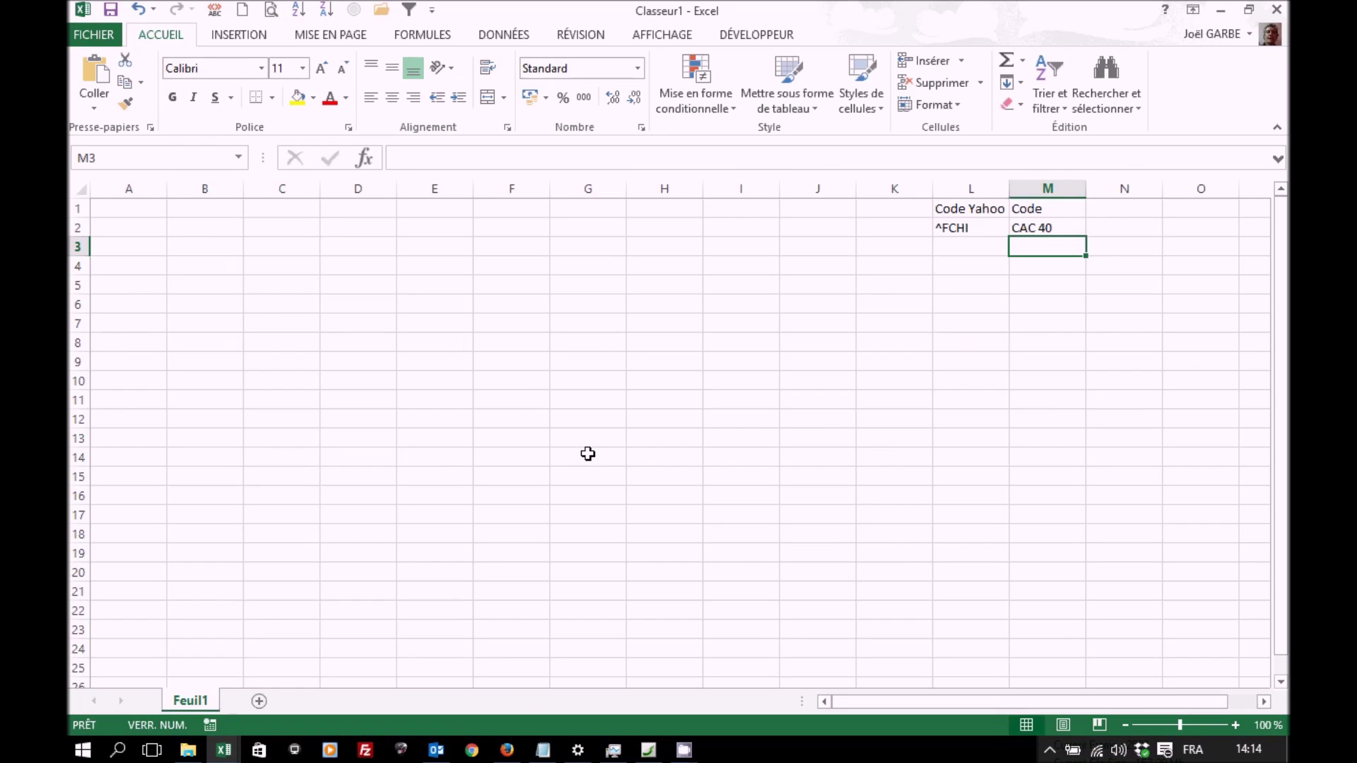
- Paste the Yahoo table.csv download URL for ^FCHI into cell H13
click(671, 438)
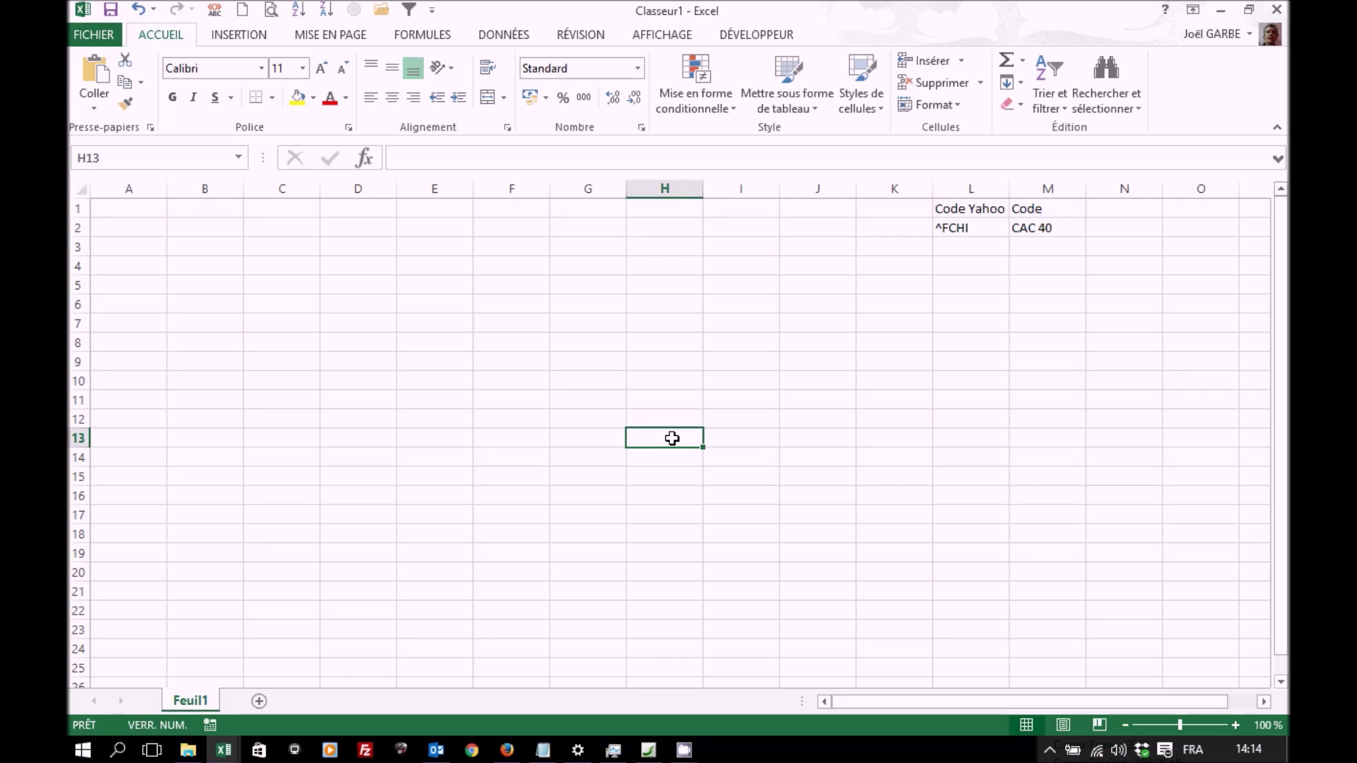
text(http://real-chart.finance.yahoo.com/table.csv?s=%5EFCHI&d=1&e=15&f=2017&g=d&a=2&b=1&c=1990&ignore=.csv)
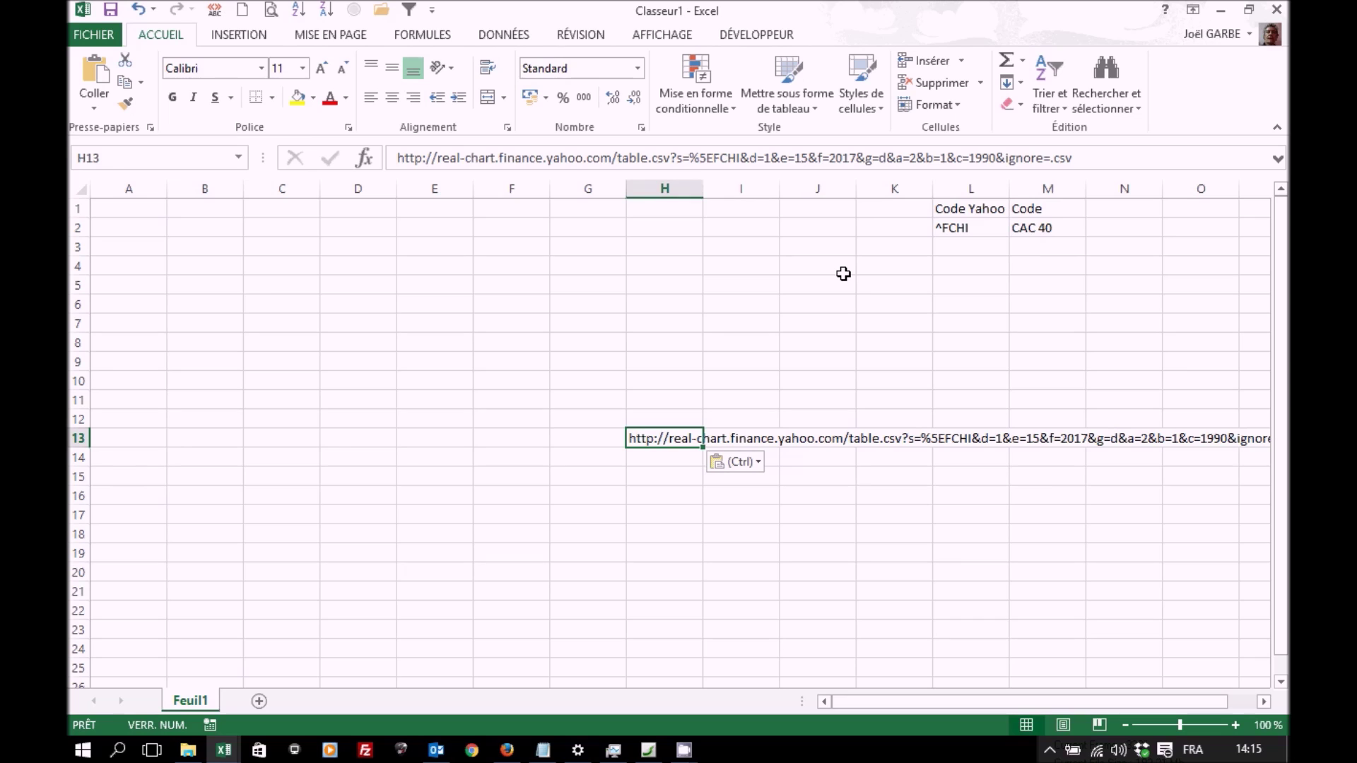
- Confirm the Développeur tab is enabled under Excel Options > Personnaliser le ruban
click(753, 34)
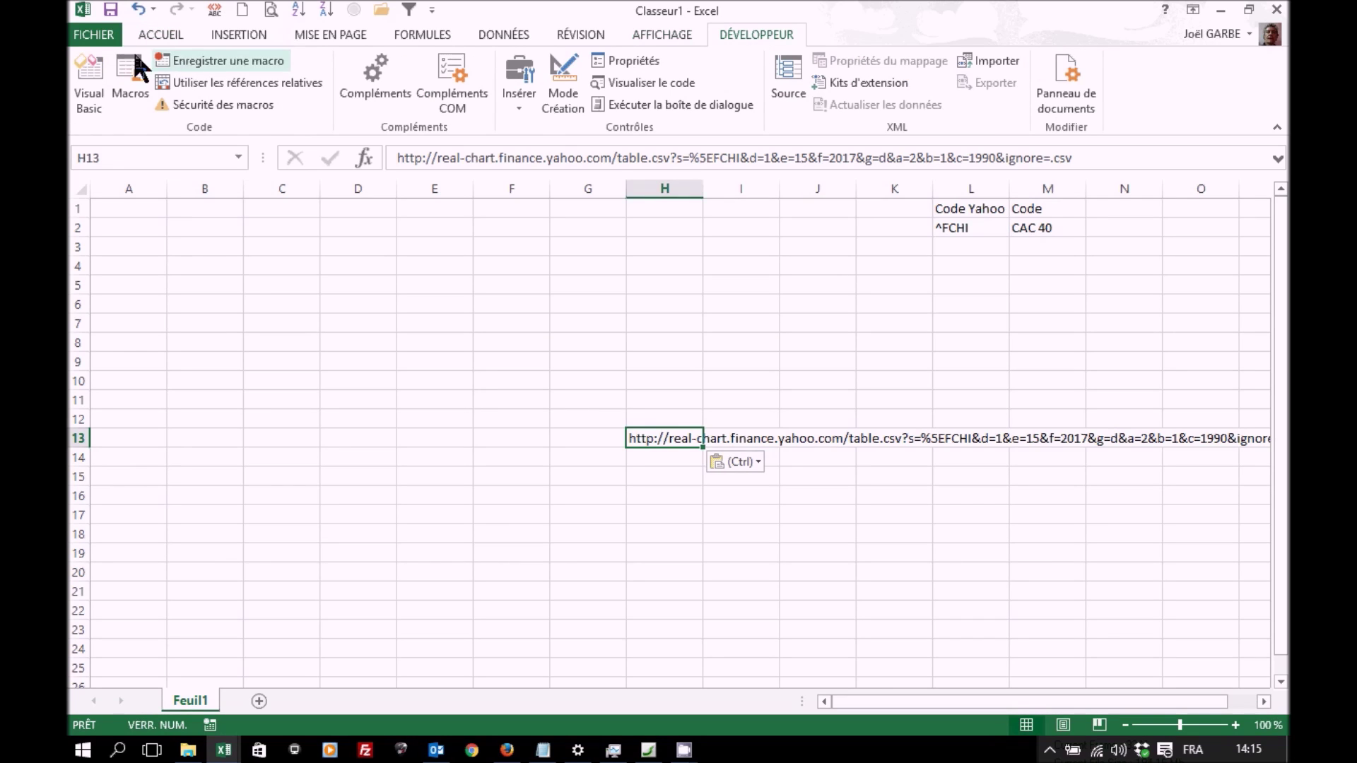
click(101, 39)
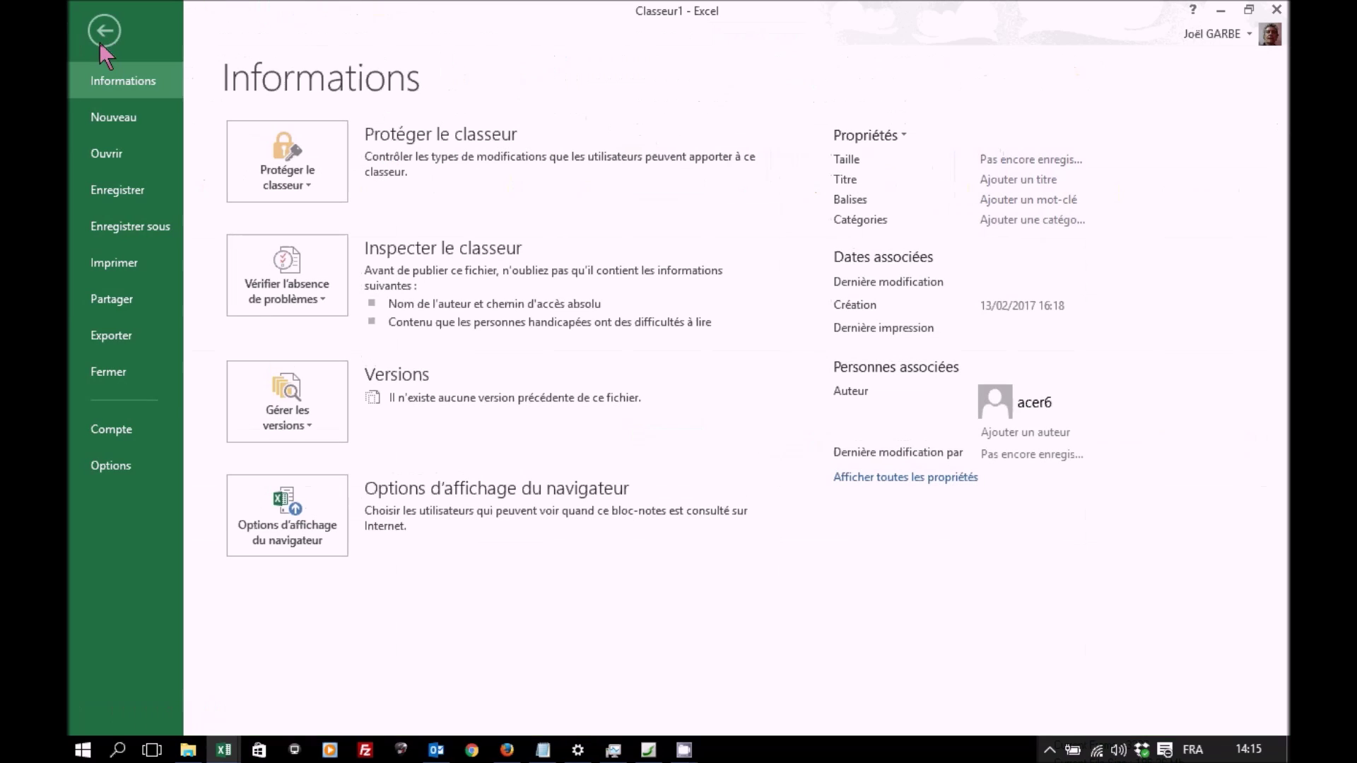
click(116, 465)
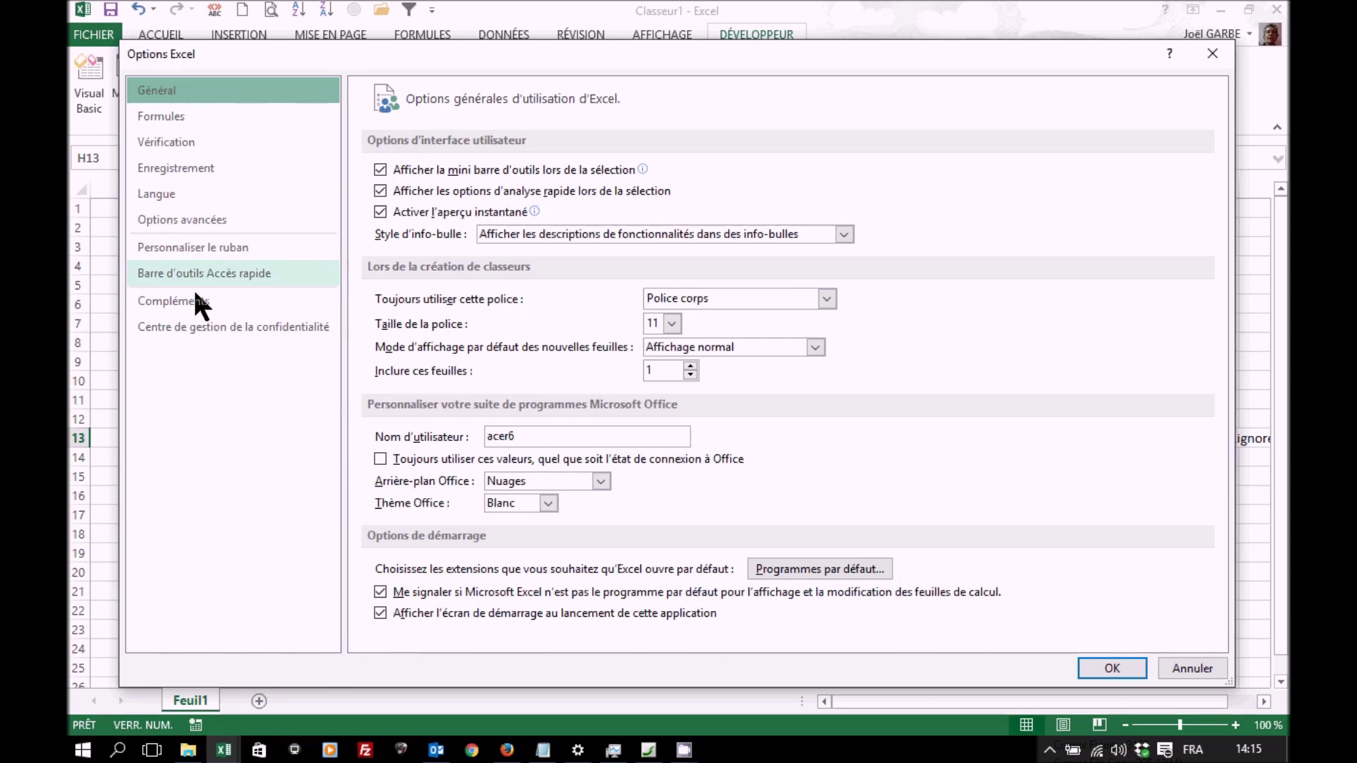
click(240, 249)
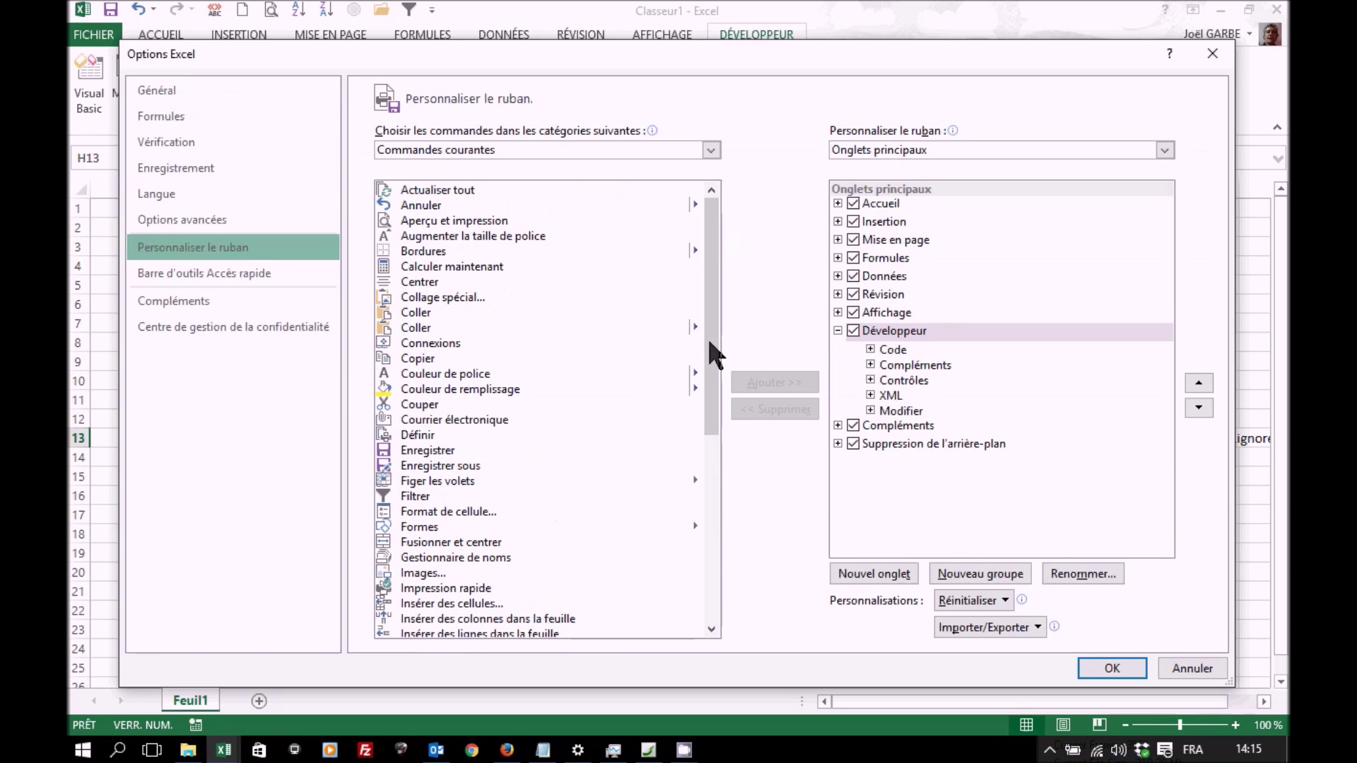
click(1108, 668)
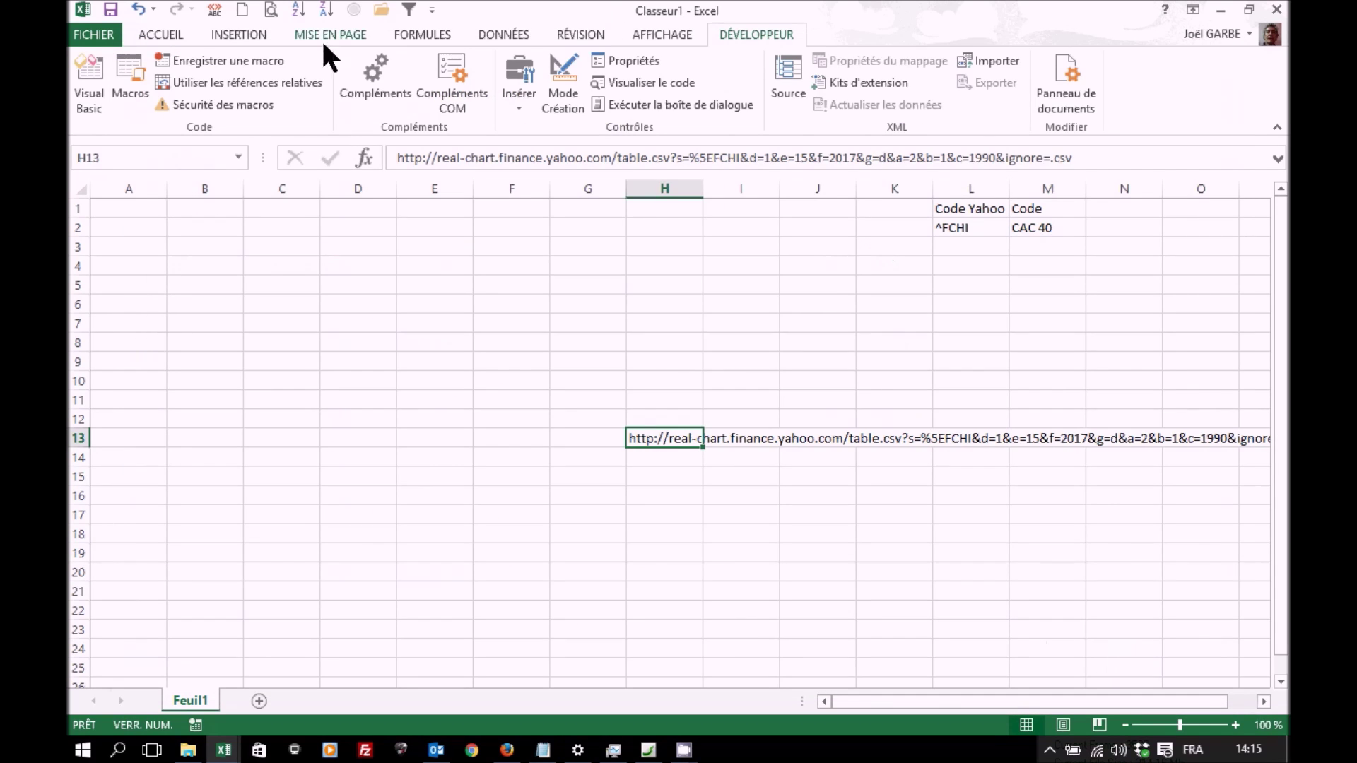
- Start recording a macro named importCours and switch to the Données ribbon
click(239, 61)
text(importCours,)
key(BackSpace)
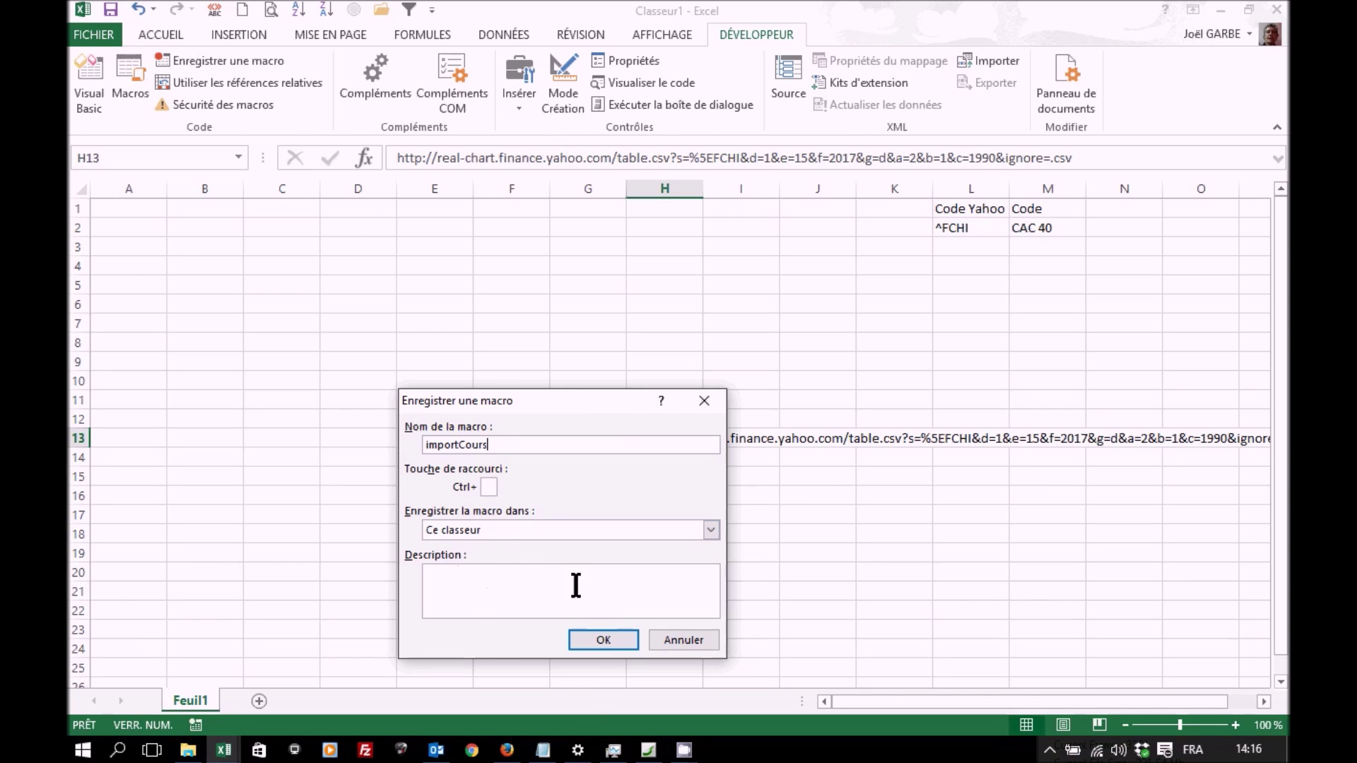
click(603, 640)
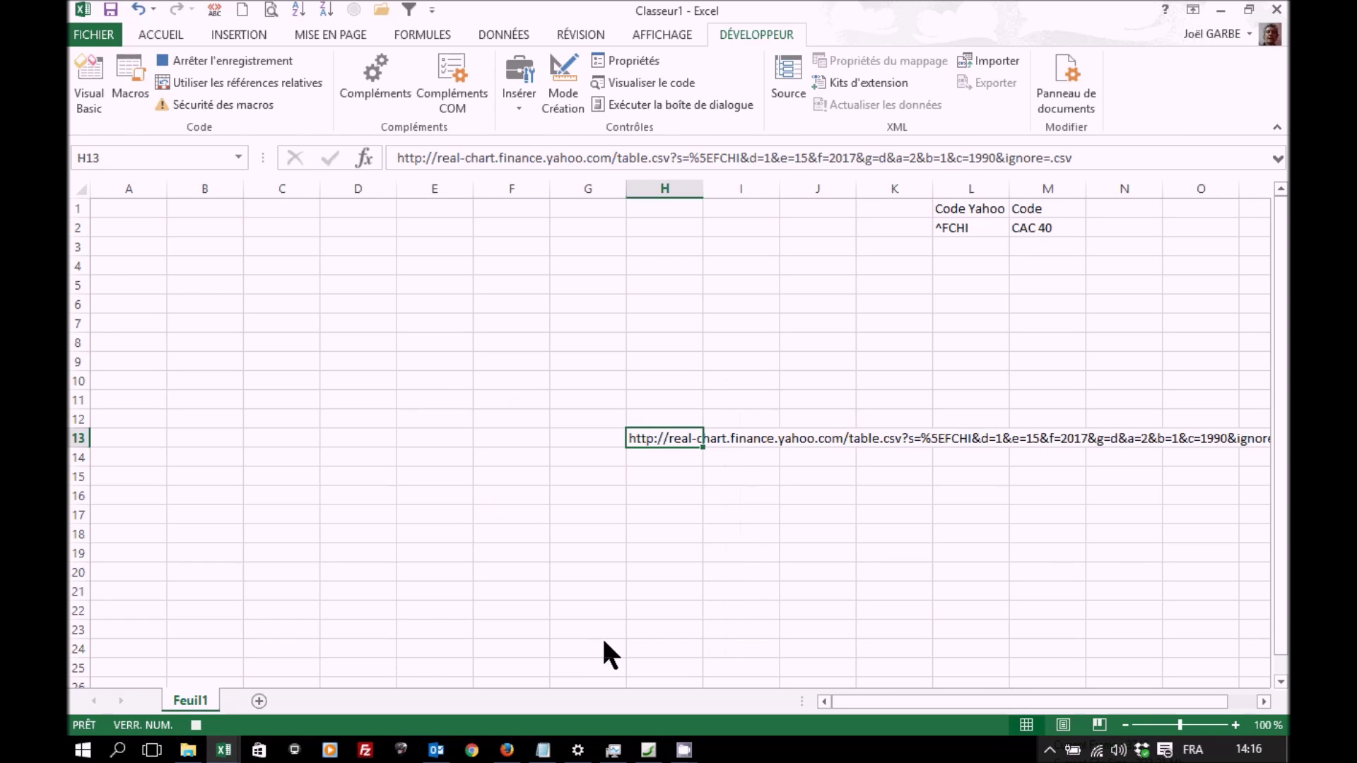
click(504, 35)
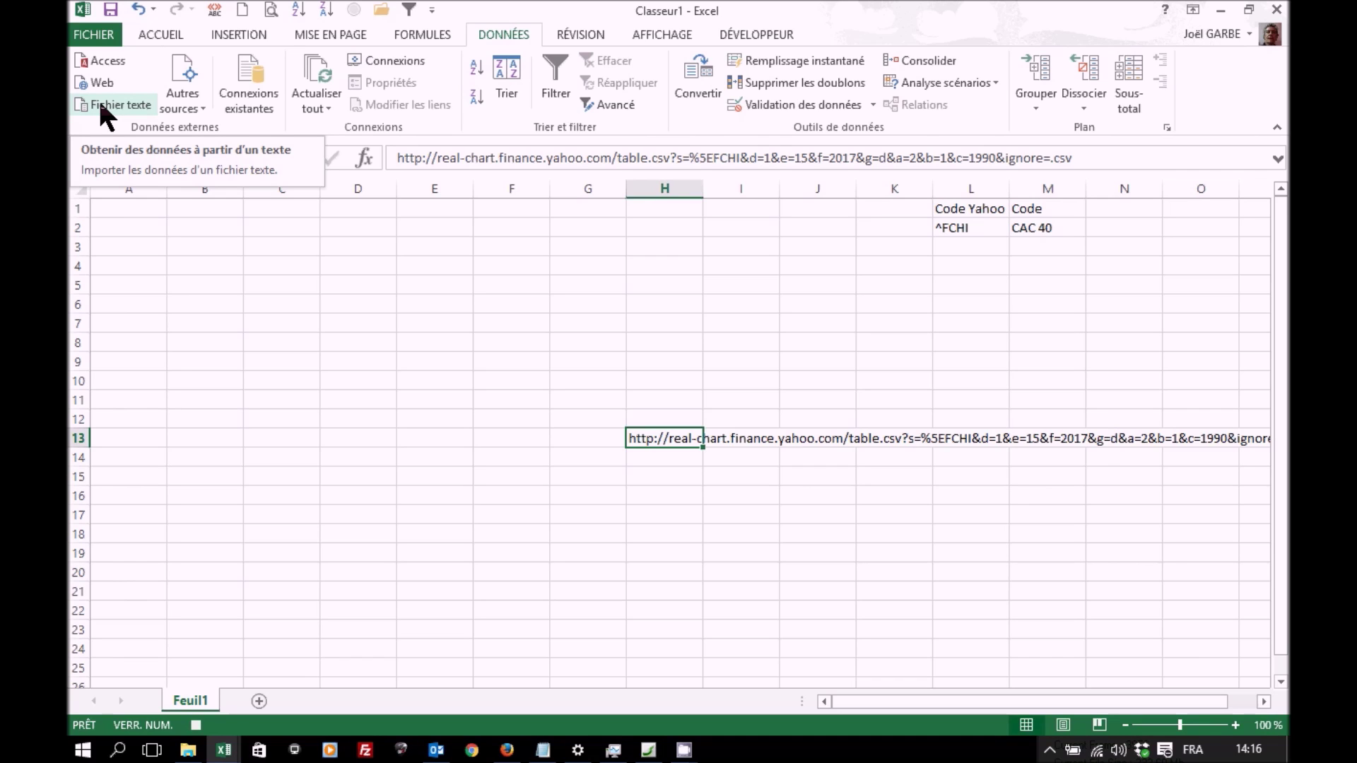
- Import the Yahoo CSV web address as a text file through Fichier texte
click(100, 106)
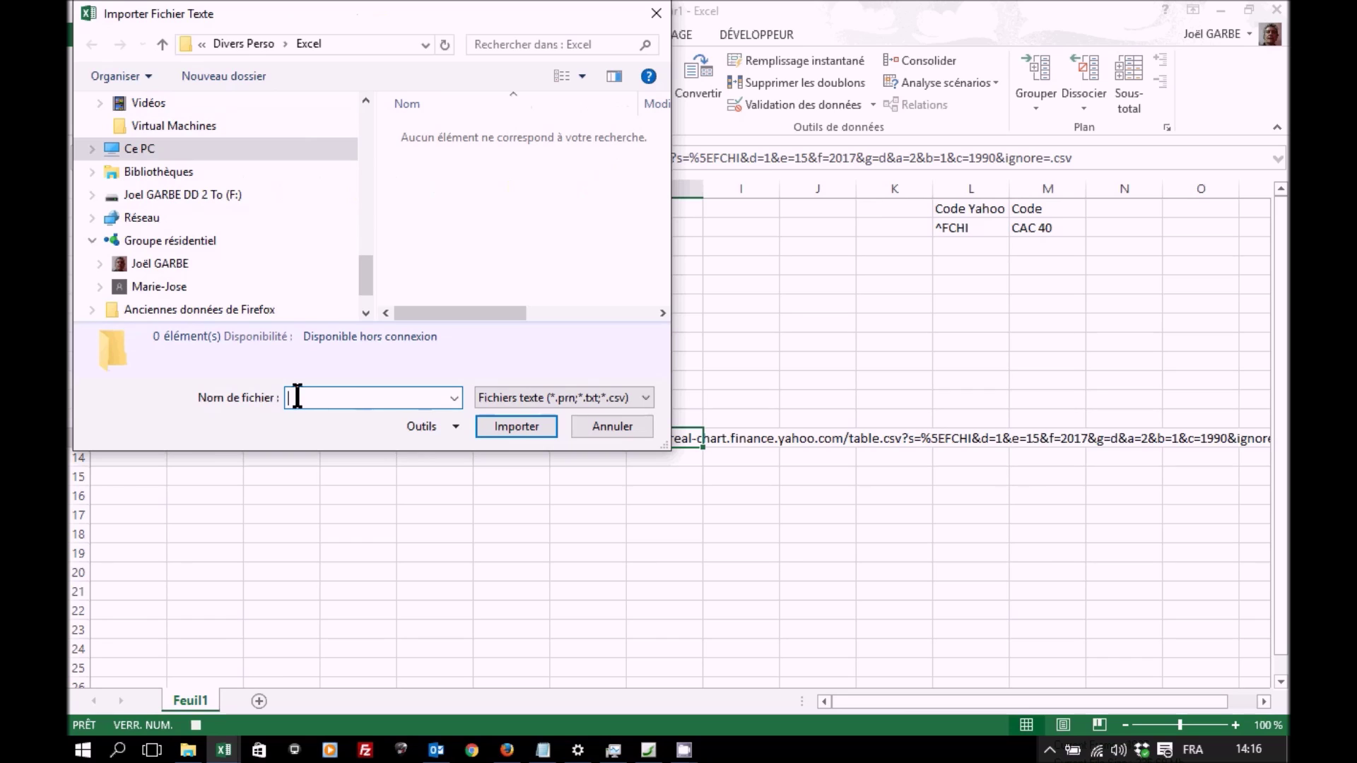
key(ctrl+v)
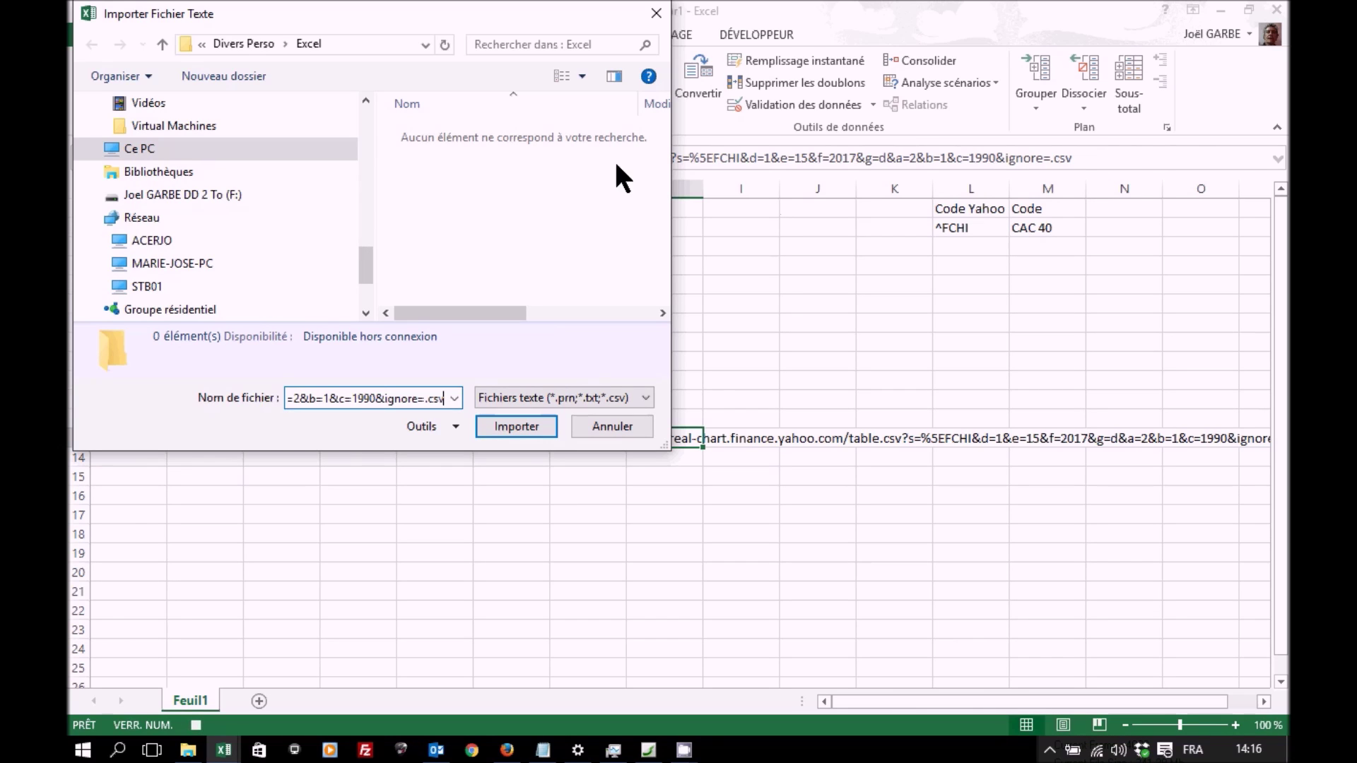
click(506, 427)
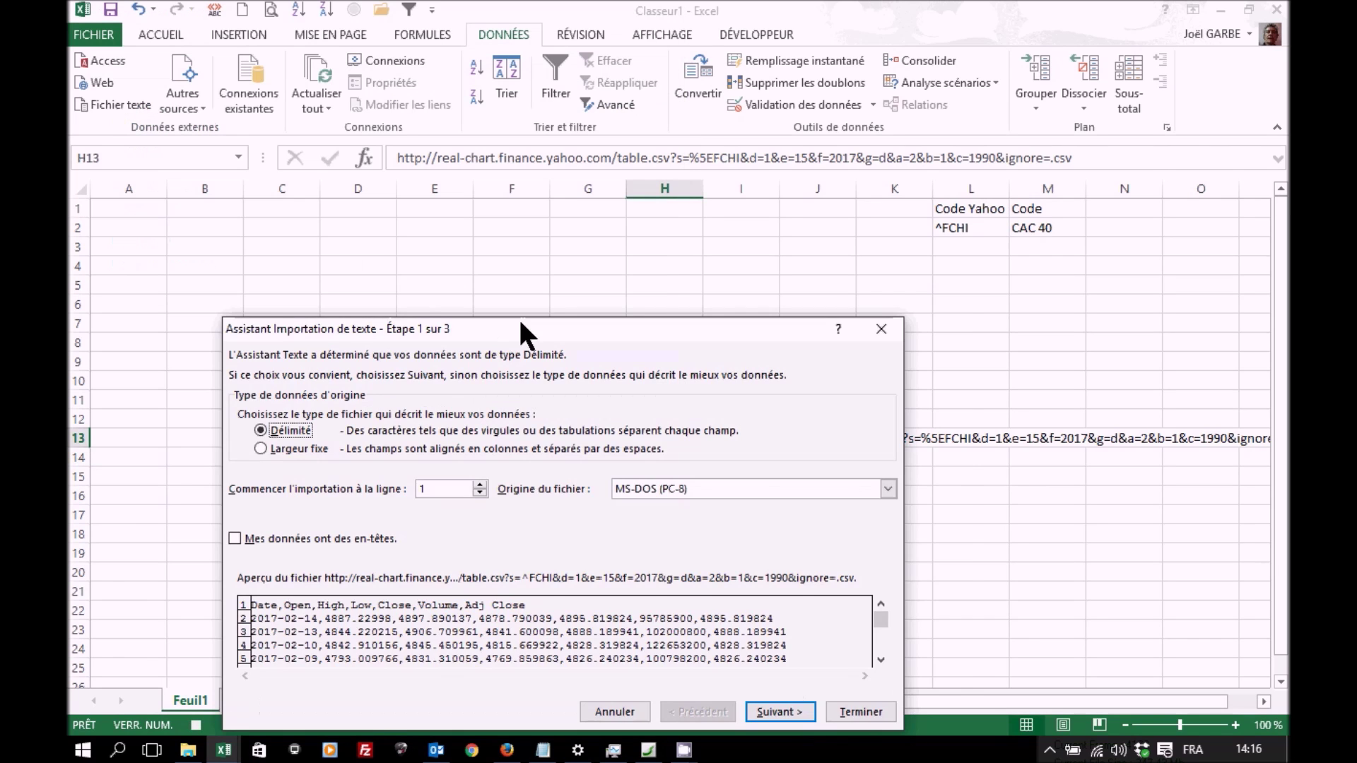
- Keep the file origin as MS-DOS (PC-8) and advance the Text Import Wizard to step 2
drag(520, 323, 550, 199)
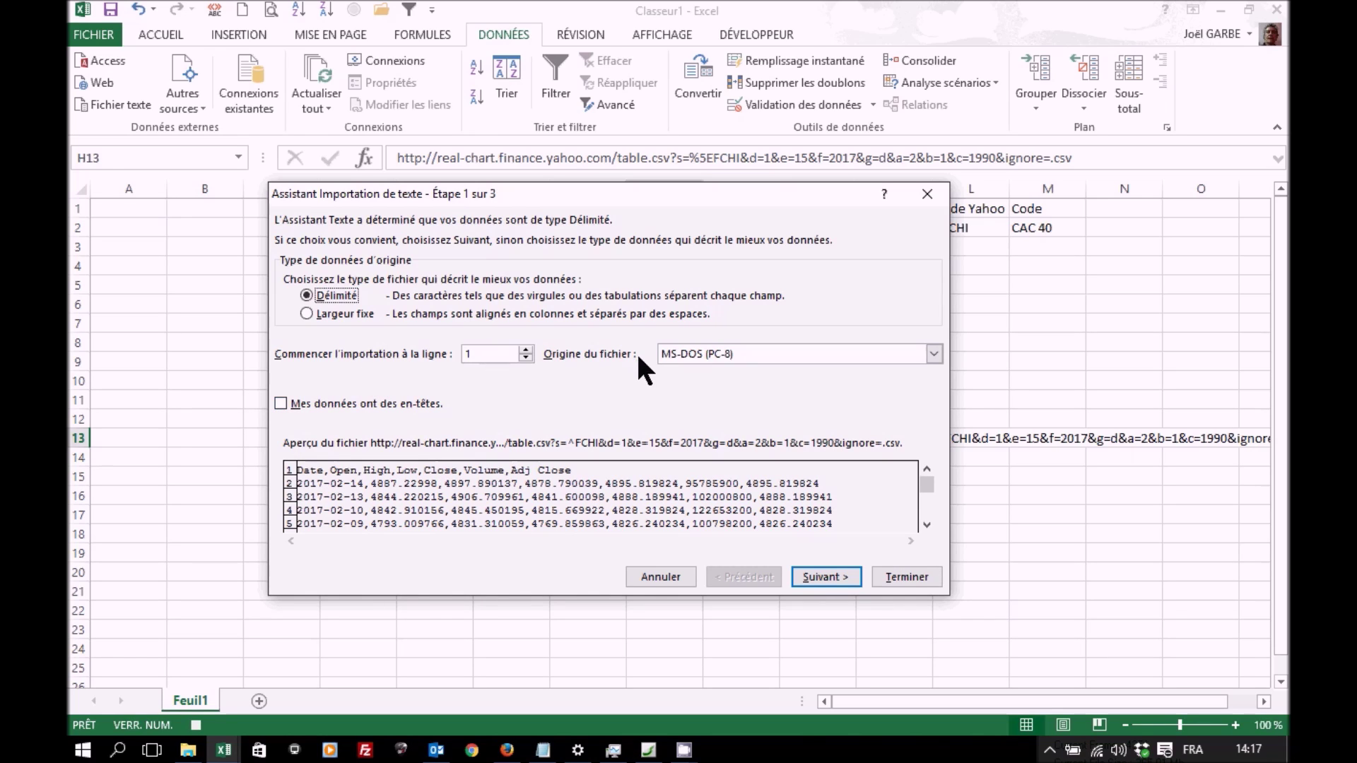
click(932, 353)
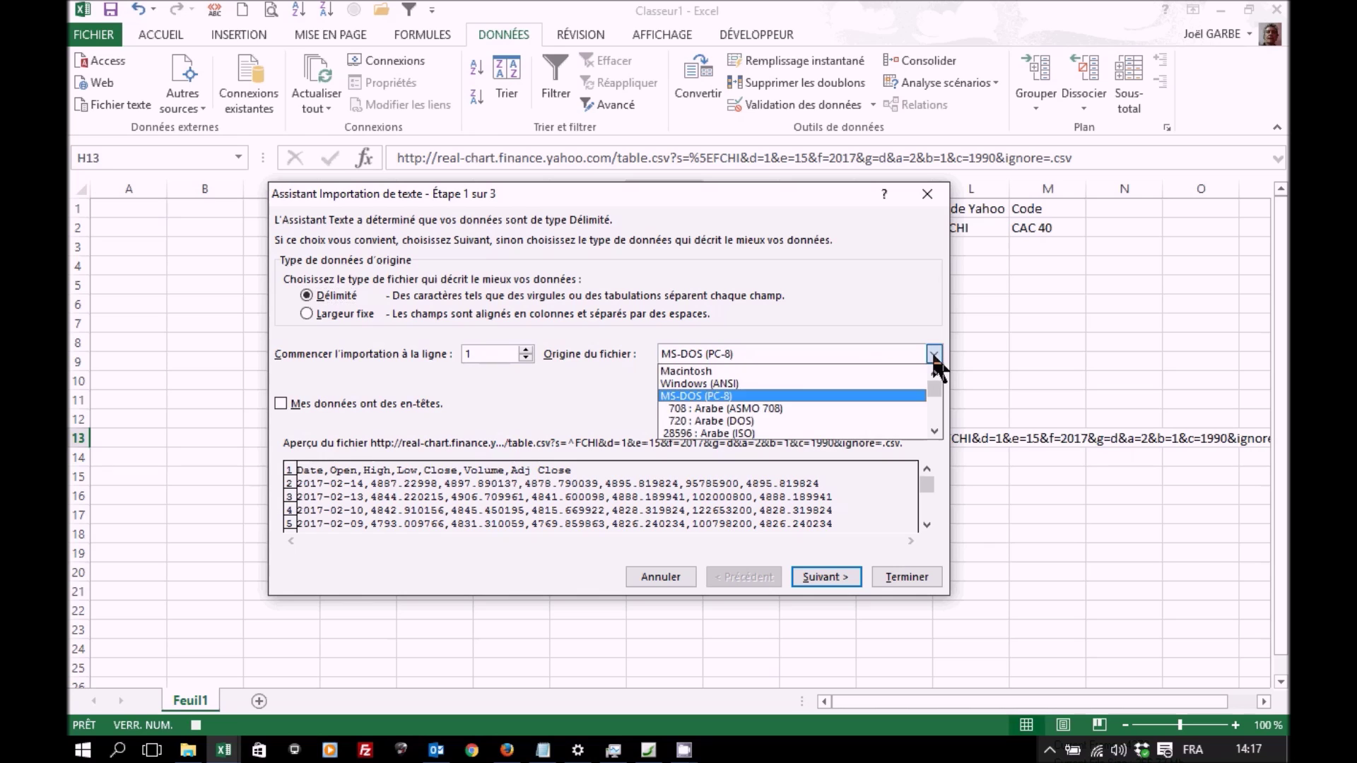
mouse_move(934, 388)
mouse_down()
mouse_move(934, 421)
mouse_move(934, 375)
mouse_up()
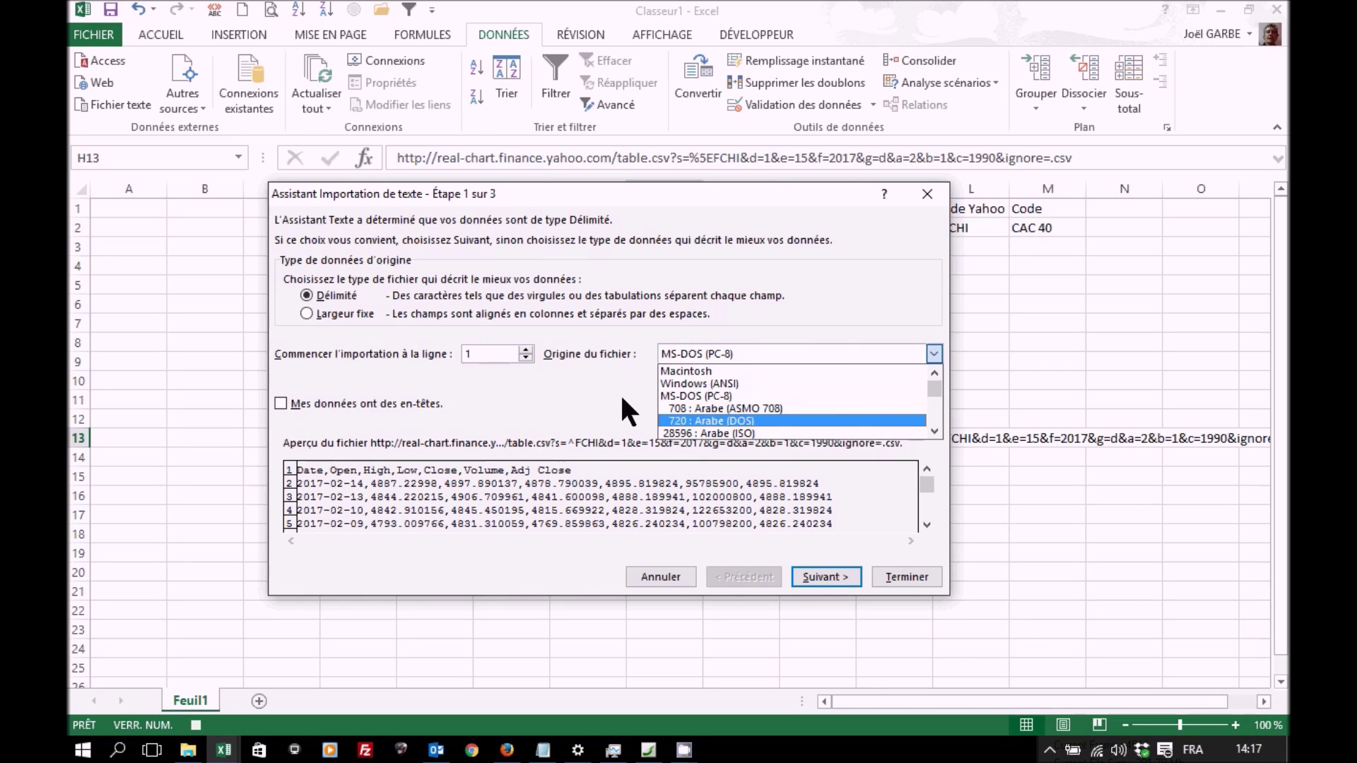
click(737, 342)
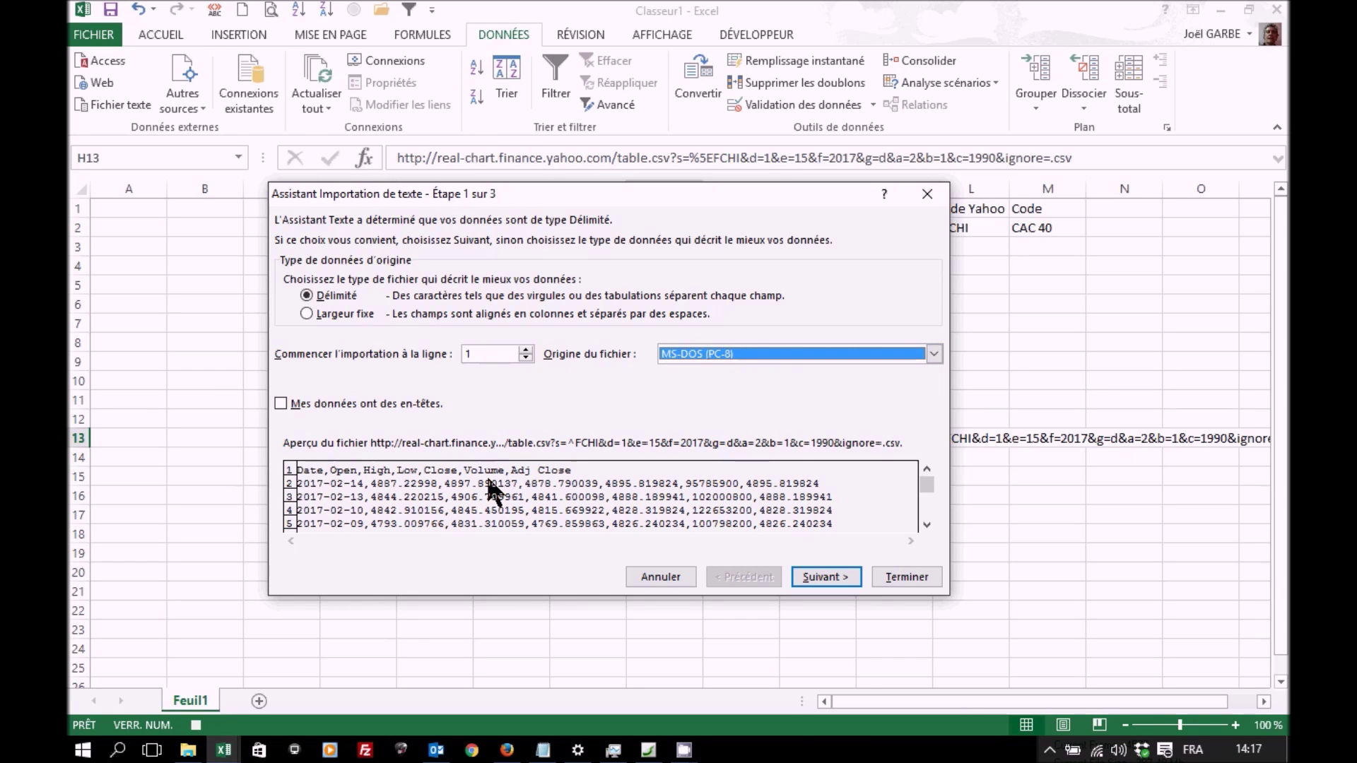
click(938, 355)
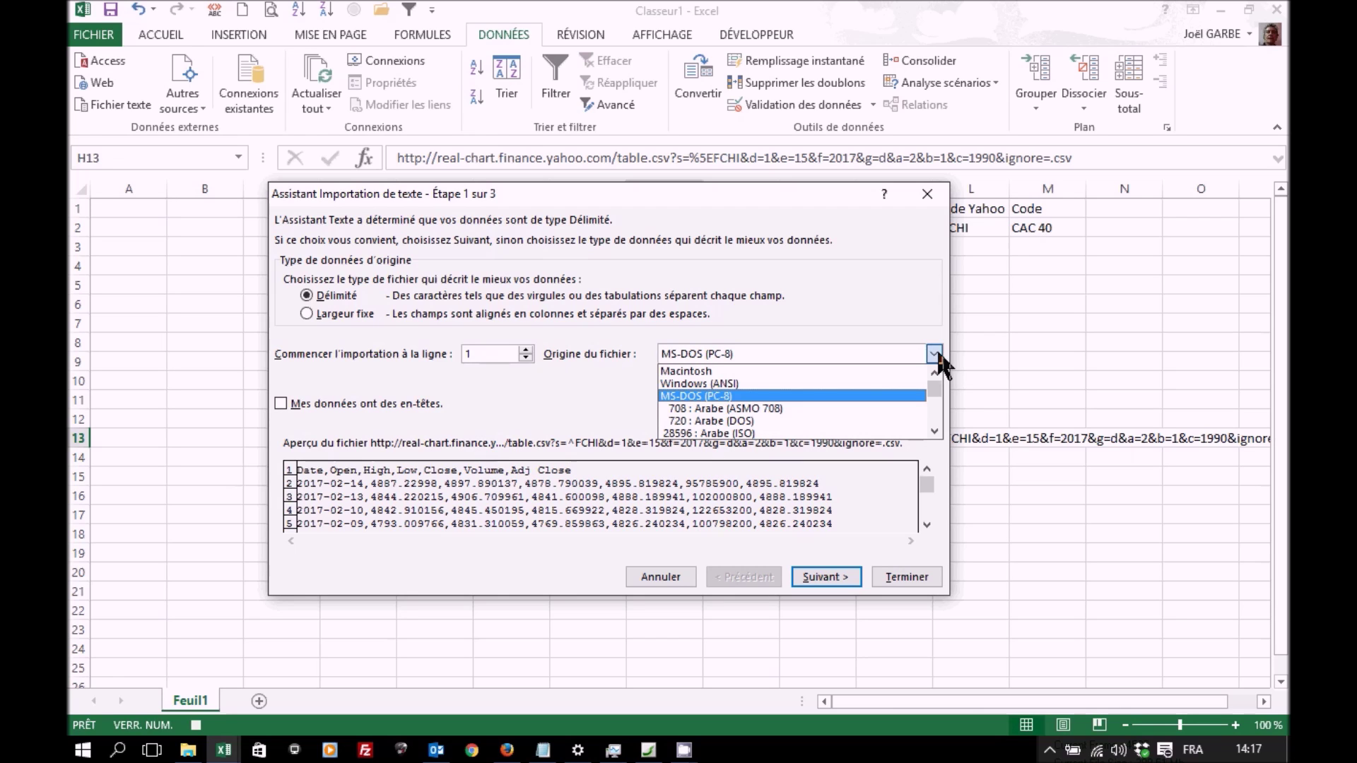
click(864, 272)
click(833, 574)
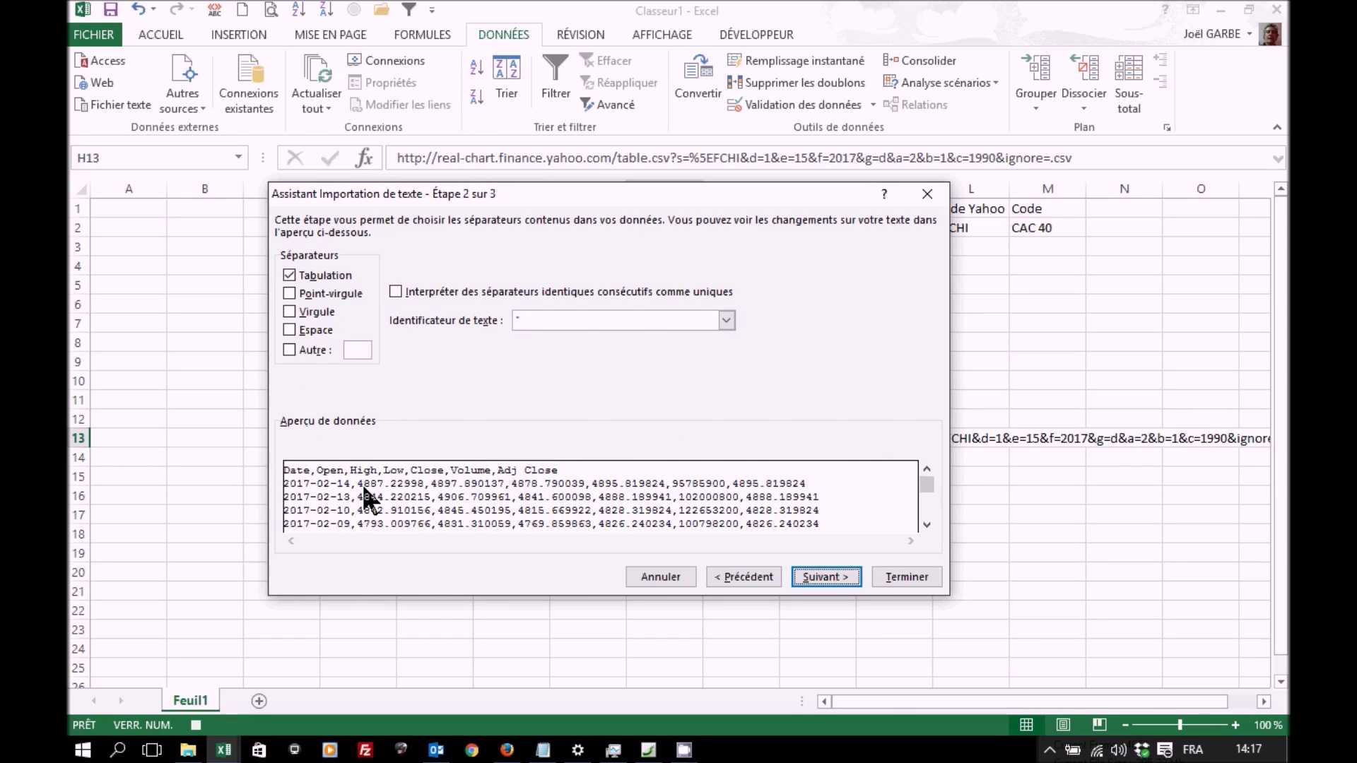
- Use comma instead of Tabulation as the separator and continue to step 3
click(289, 311)
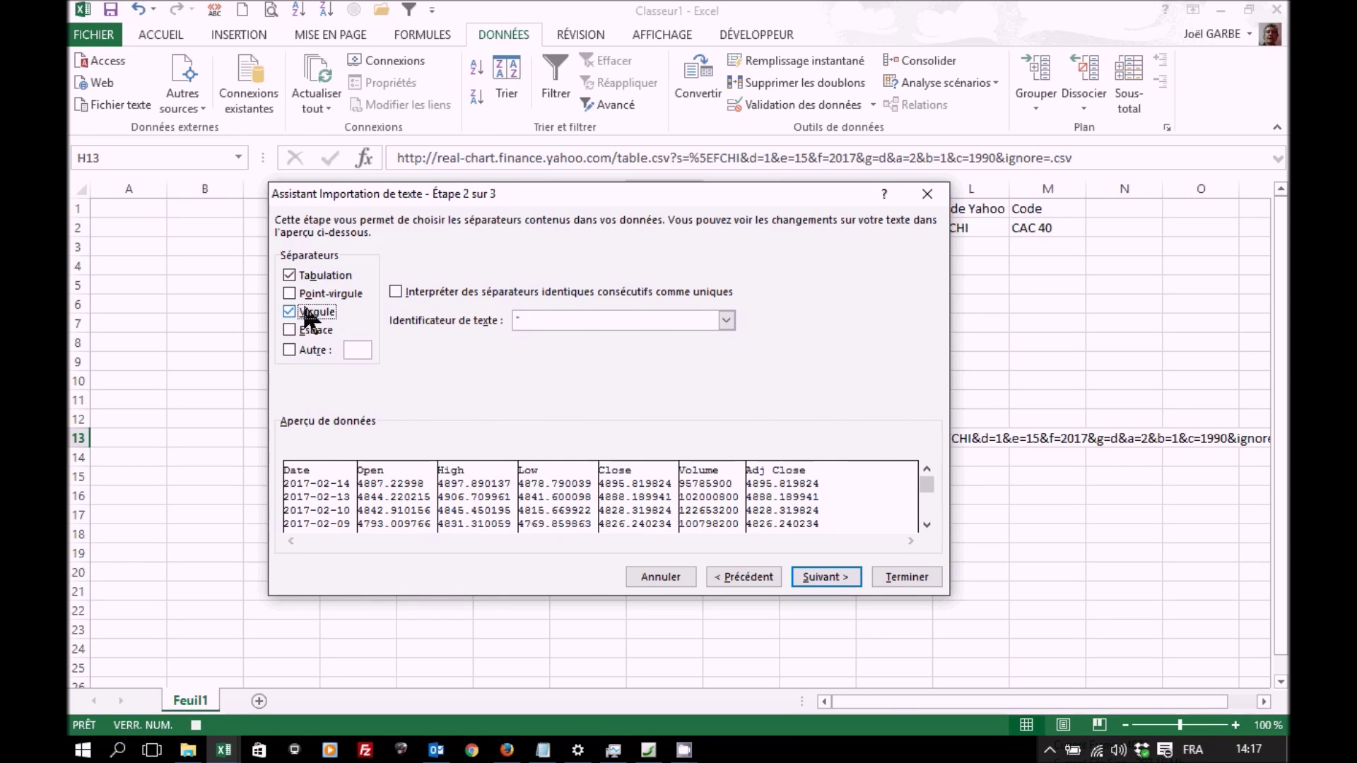
click(289, 274)
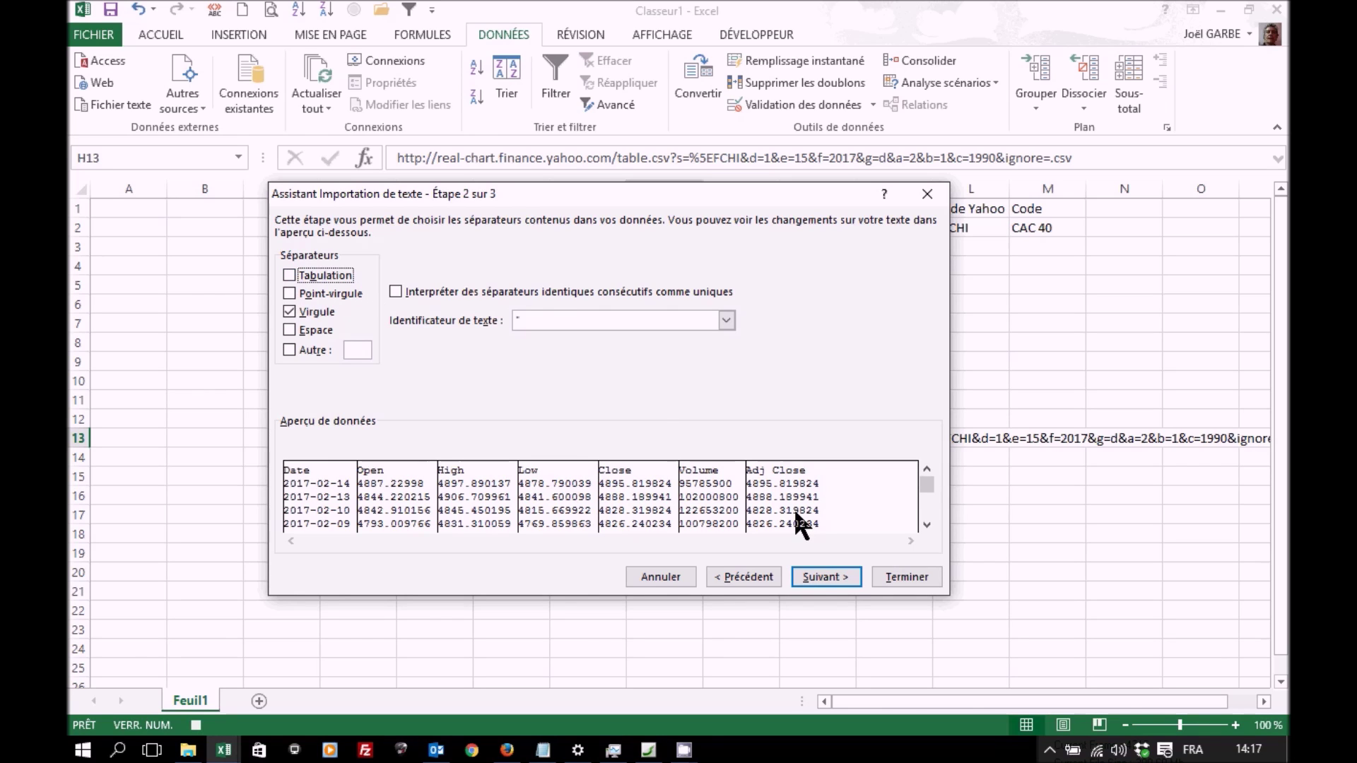
click(838, 572)
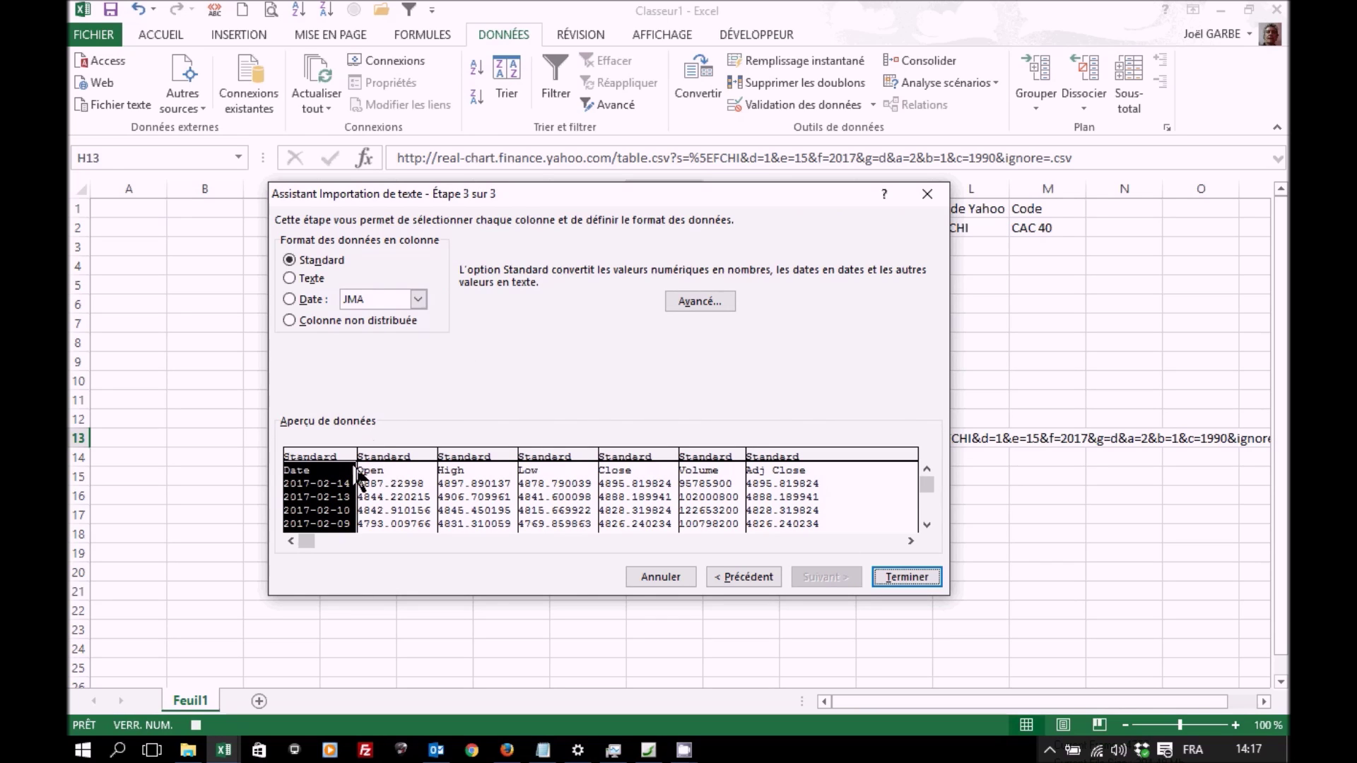
- Set the first column's format to Date with AMJ (year-month-day) order
click(290, 299)
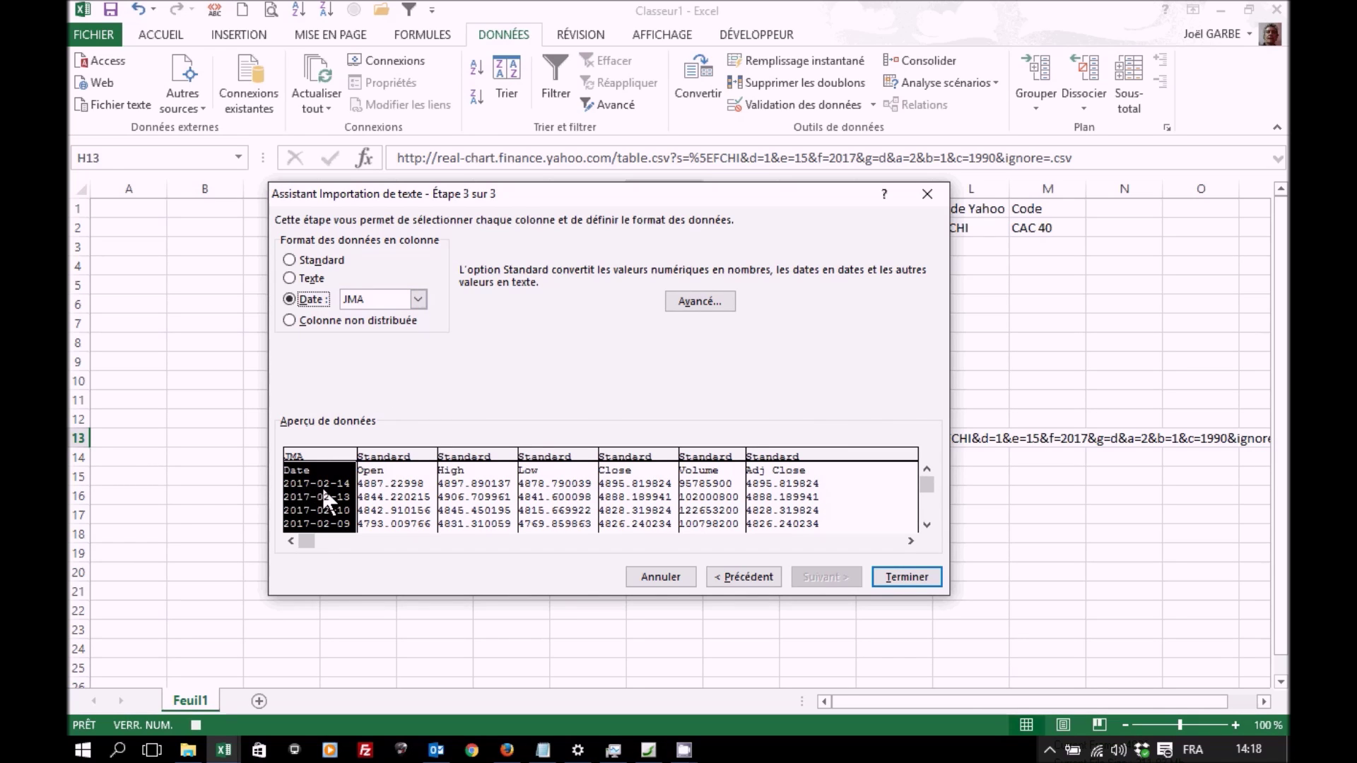
click(416, 298)
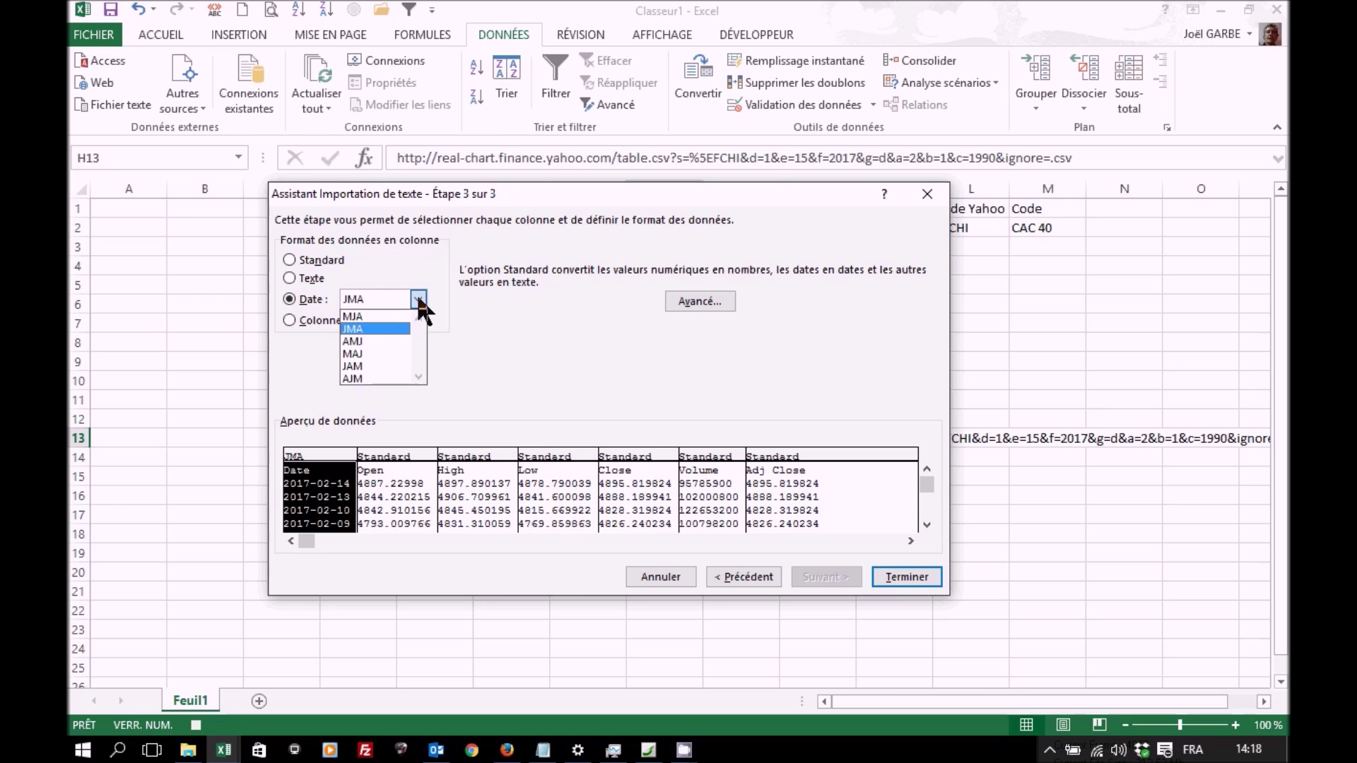
click(376, 337)
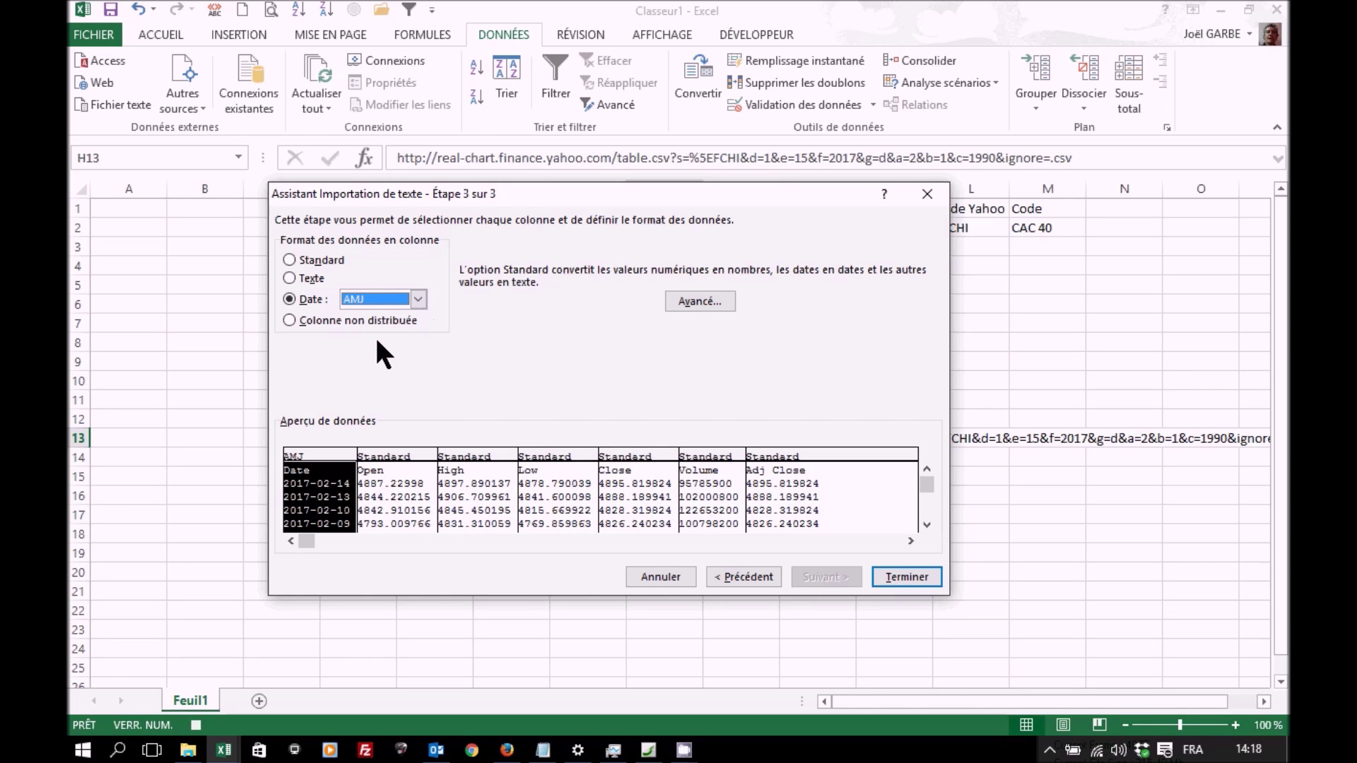
- Select columns Open through Adj Close and choose their decimal separator in the advanced settings
click(393, 456)
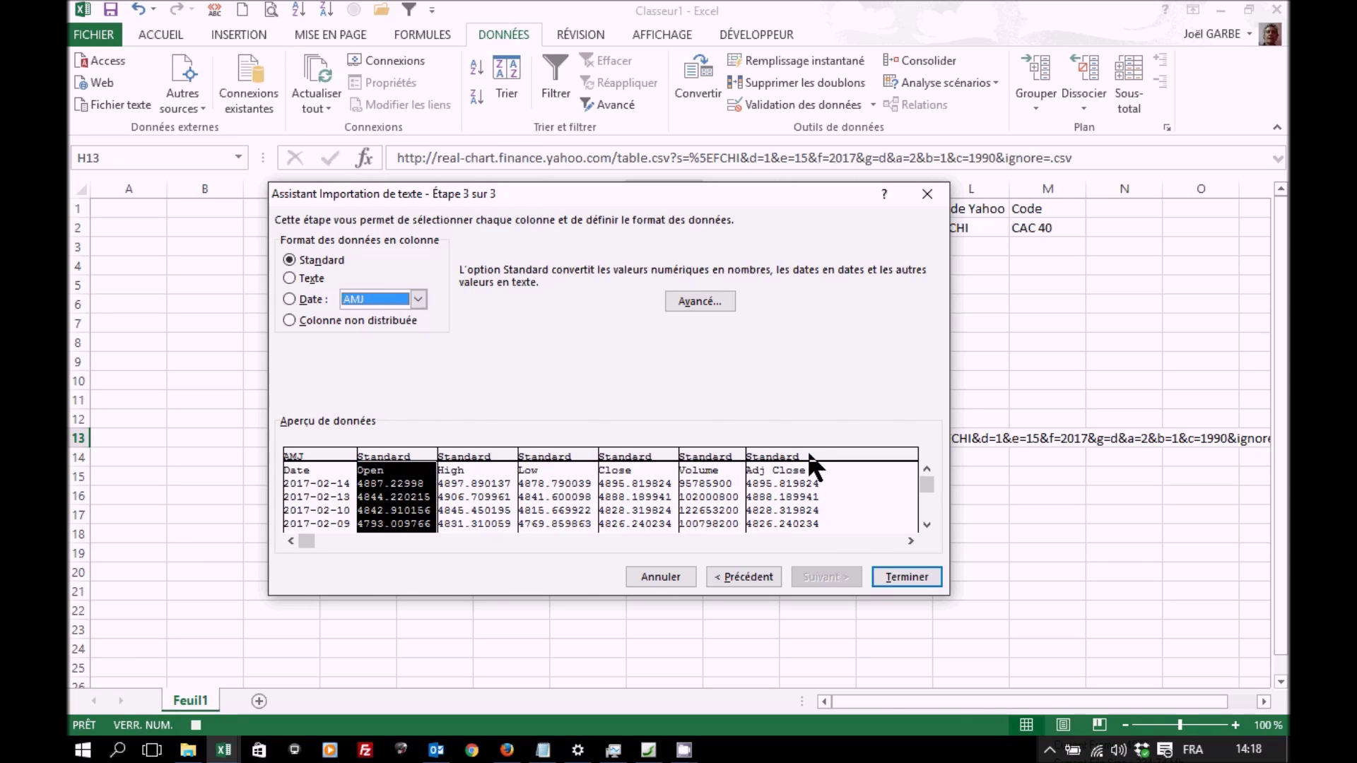
shift+click(809, 455)
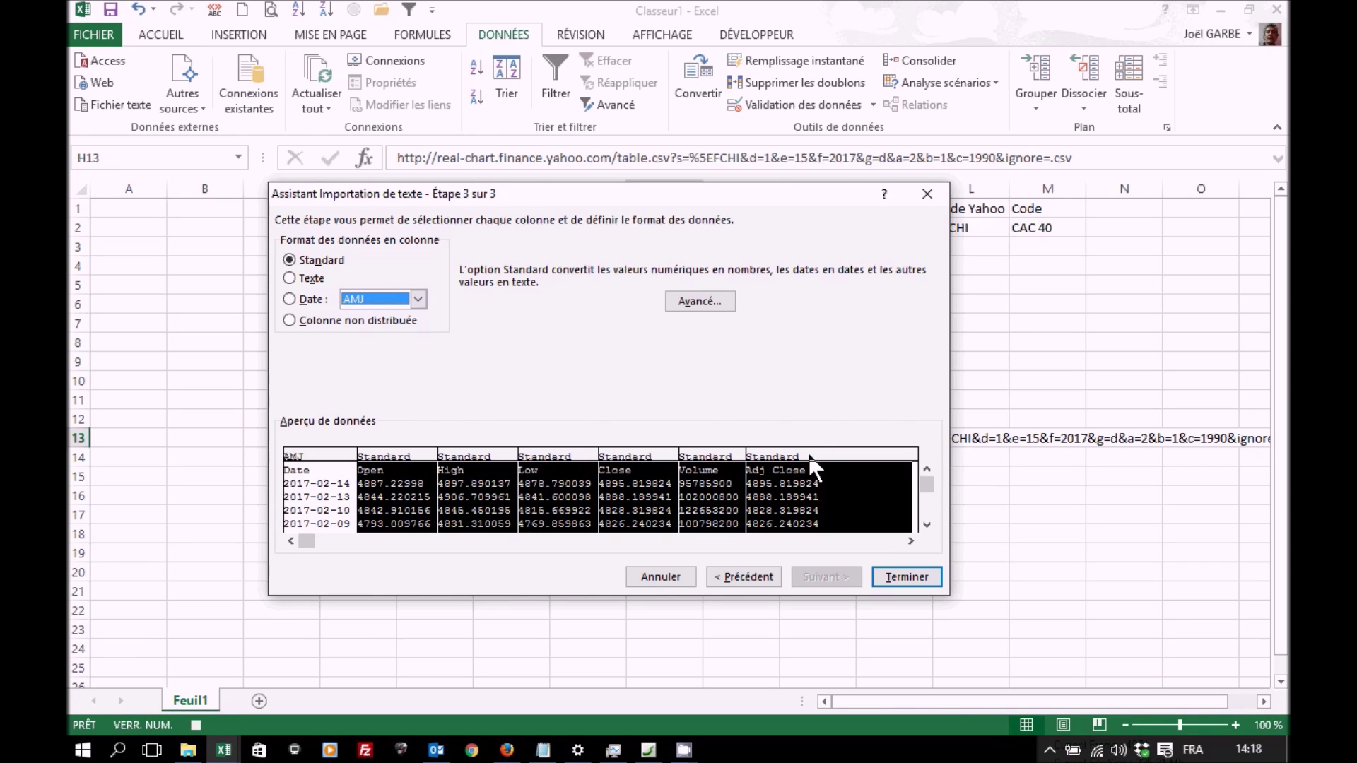
click(708, 303)
drag(592, 445, 995, 207)
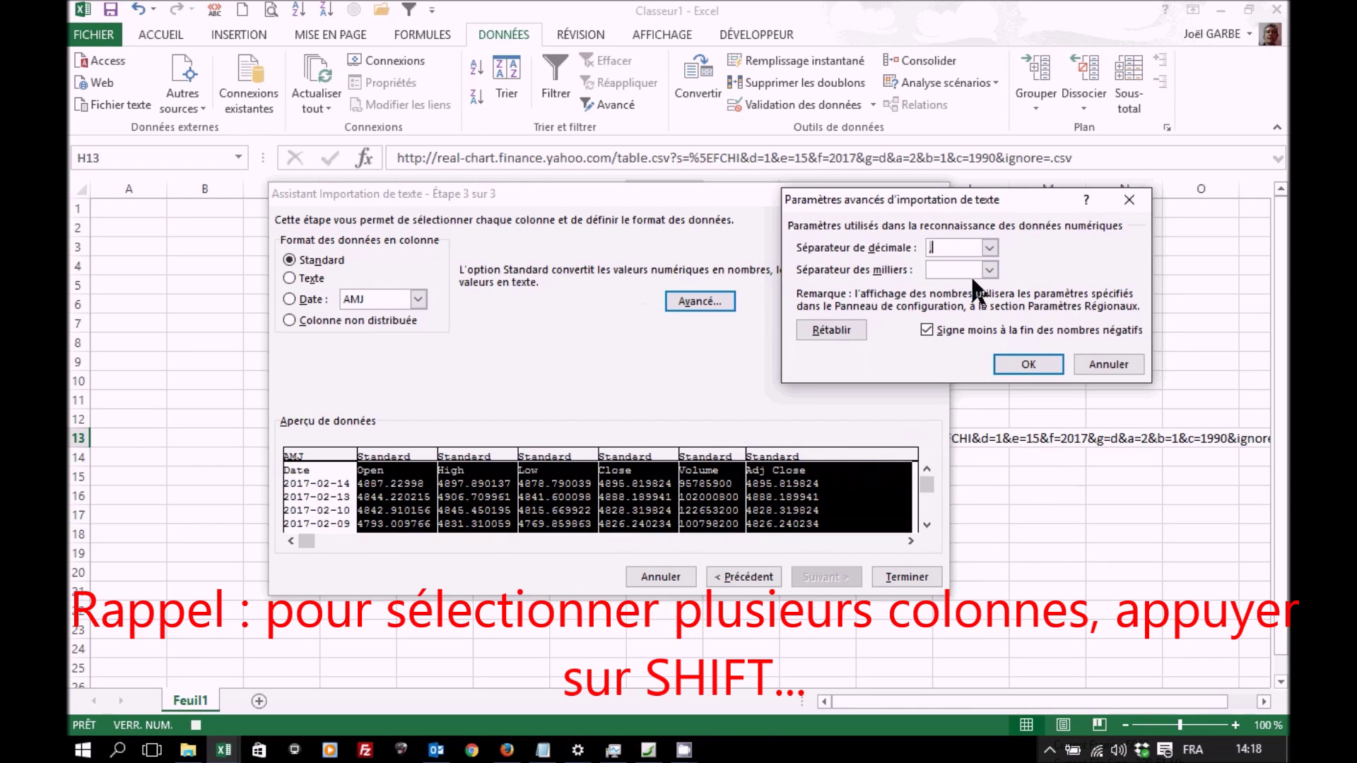
click(989, 247)
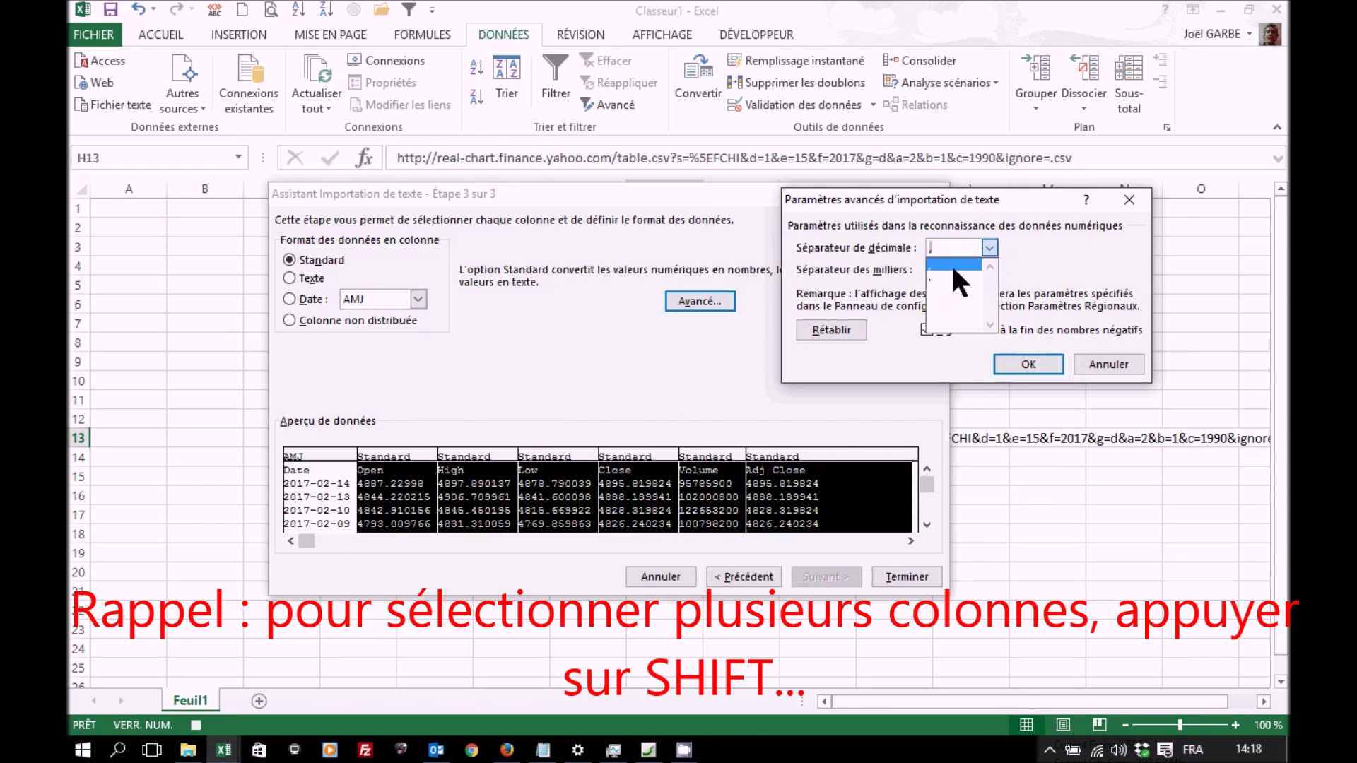
click(944, 278)
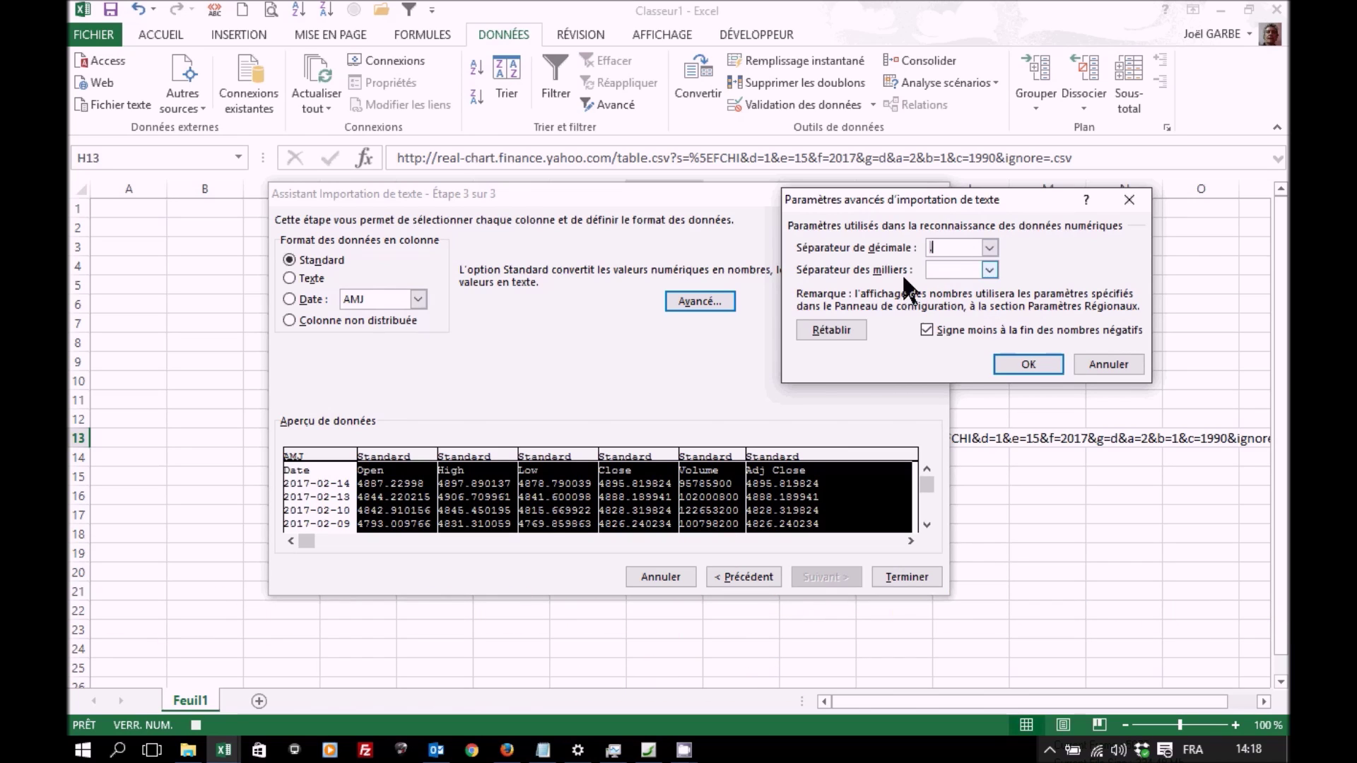
click(1028, 360)
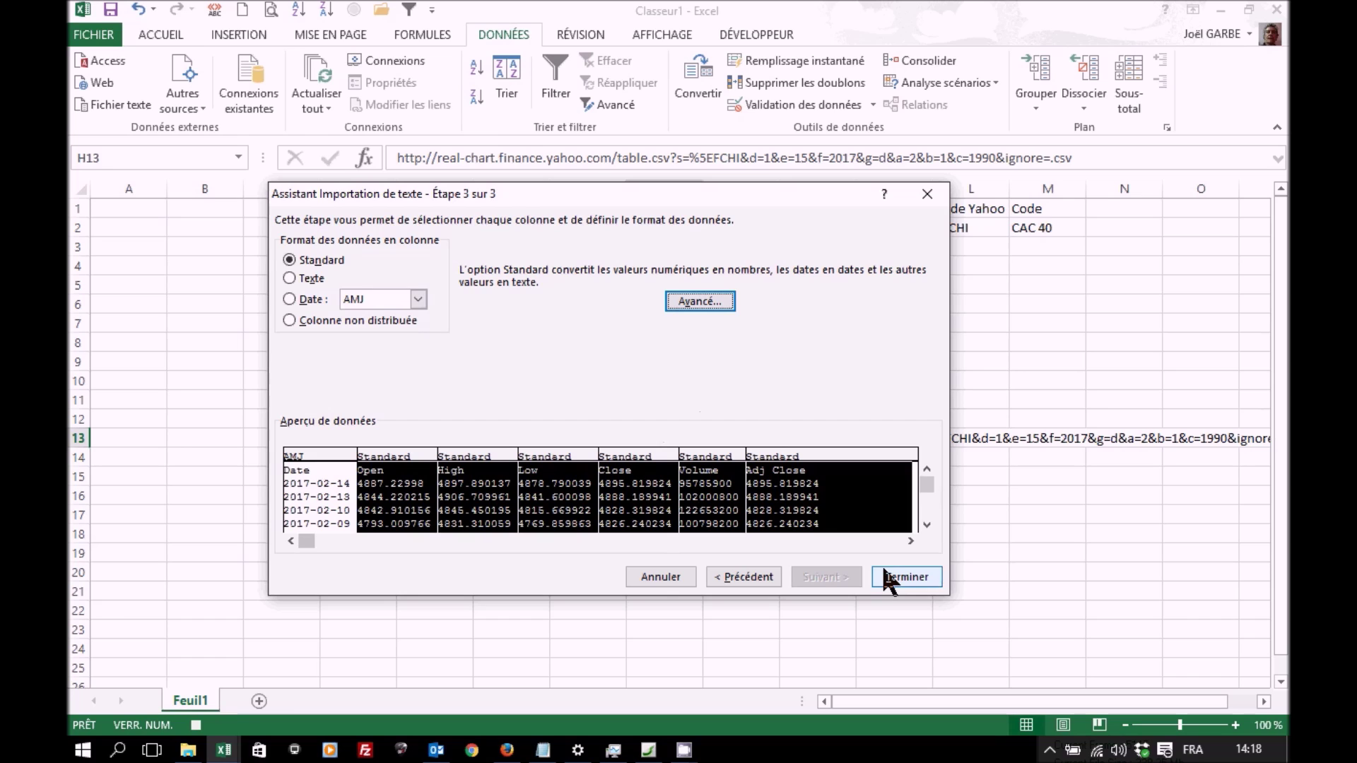
- Finish the import so the CAC 40 daily prices, Date through Adj Close, land at cell A1
click(906, 577)
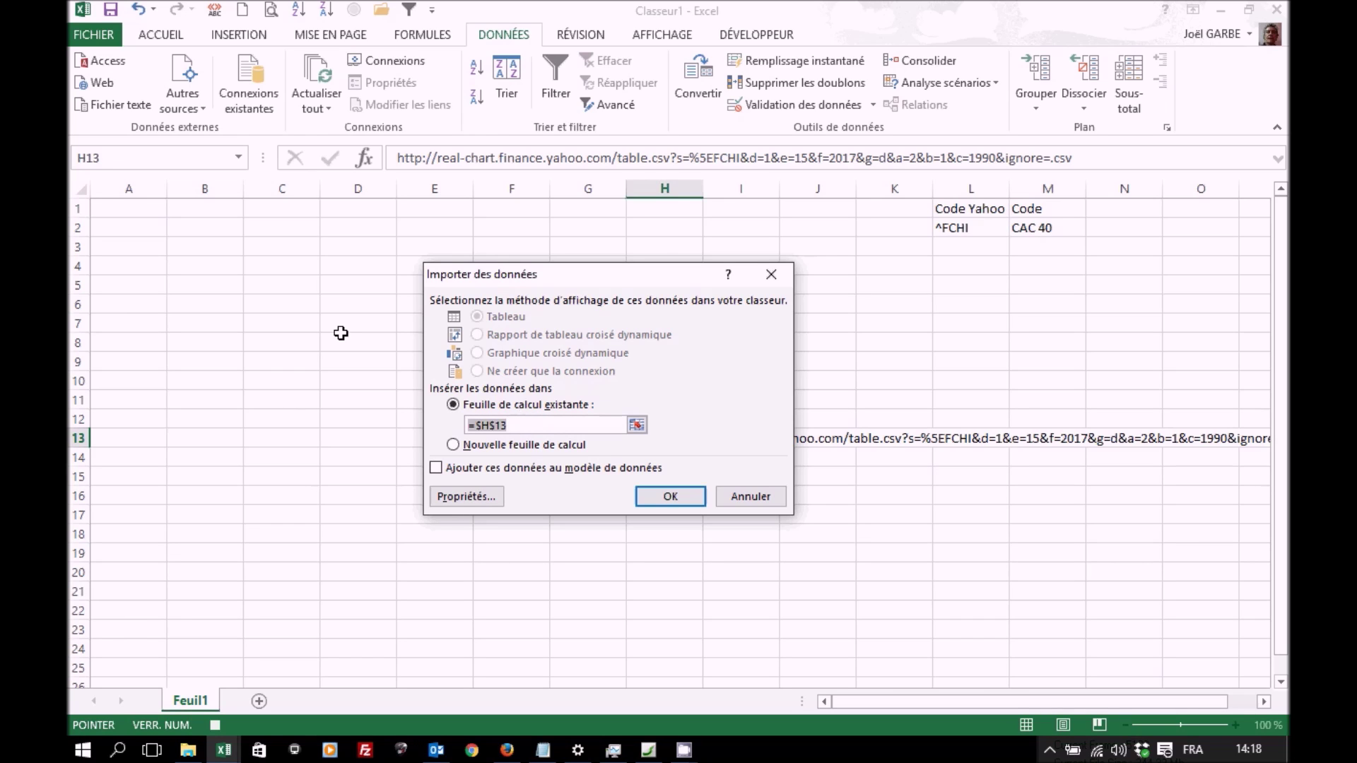
click(131, 209)
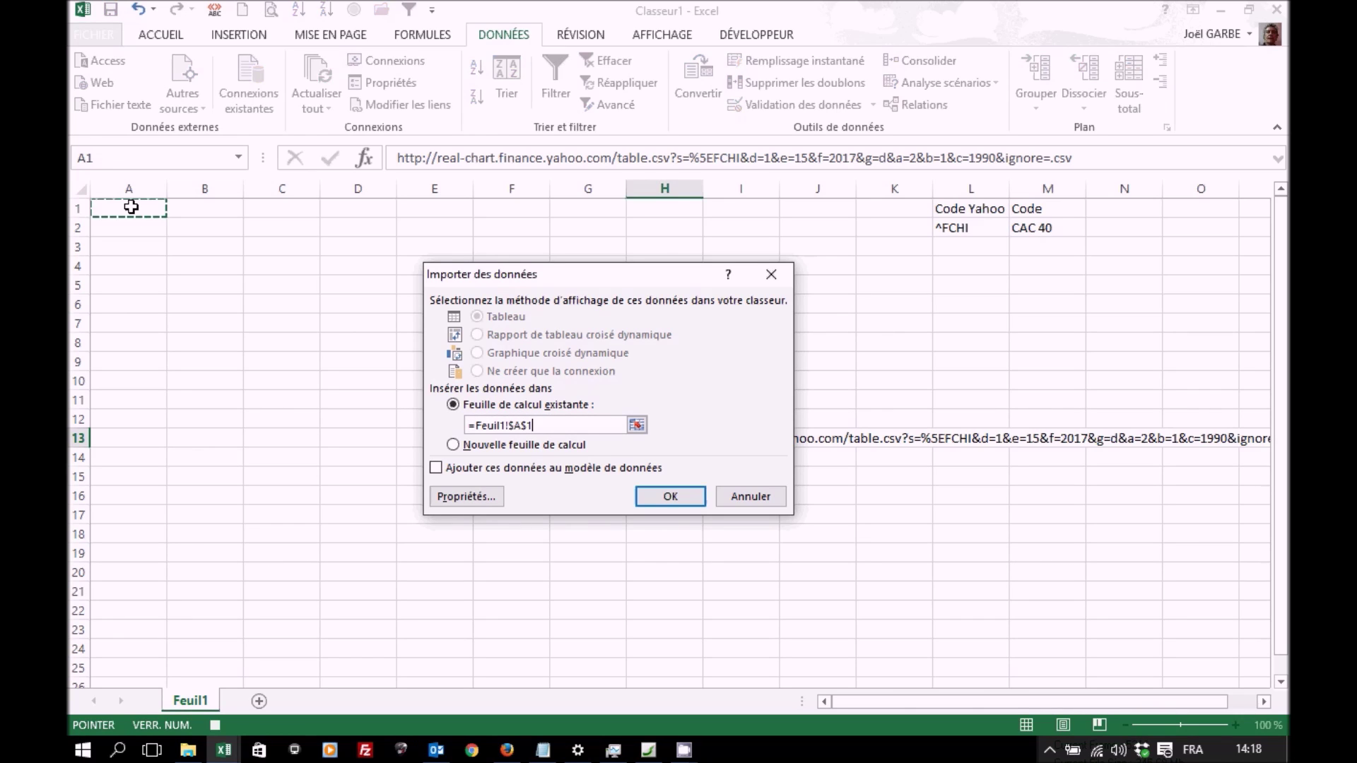
click(670, 496)
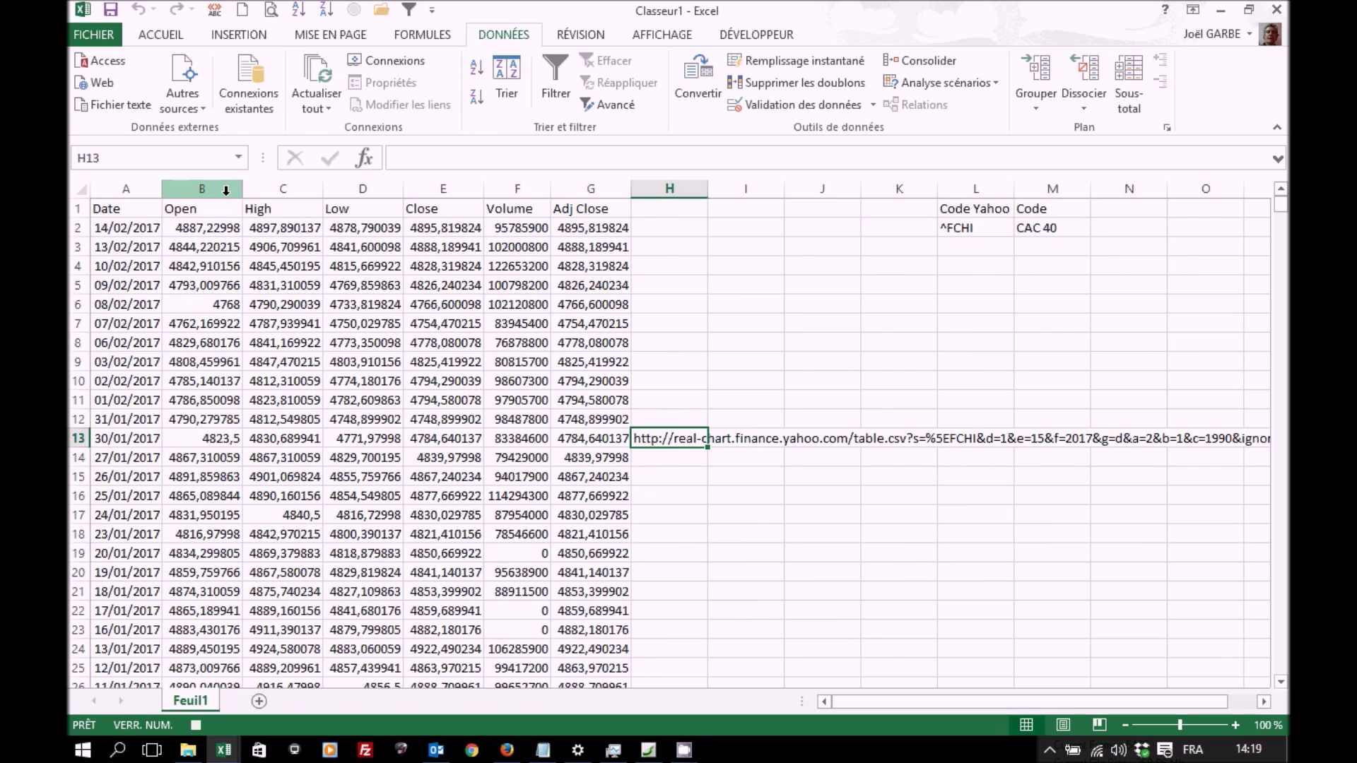
click(762, 36)
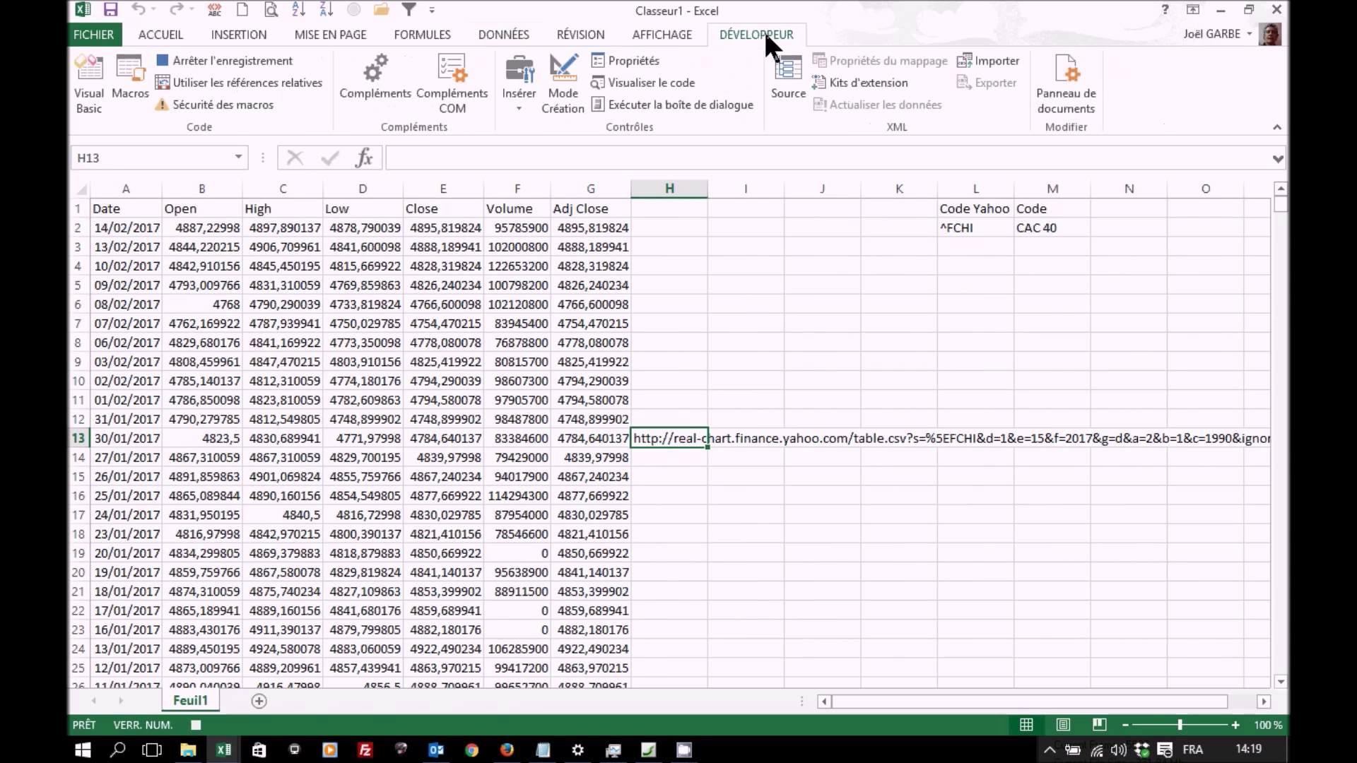
- Stop the importCours macro recording, clear the URL from cell H13, and return to the browser
click(208, 61)
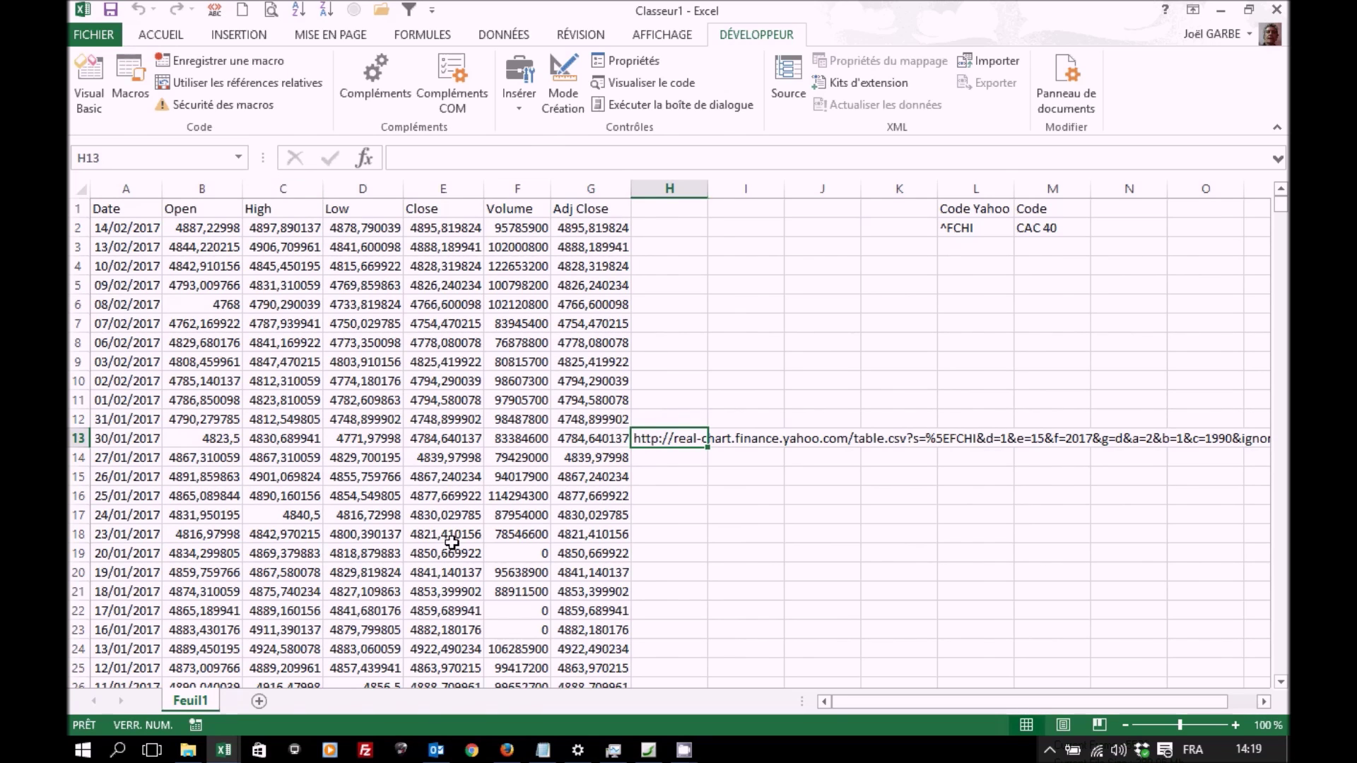
key(Delete)
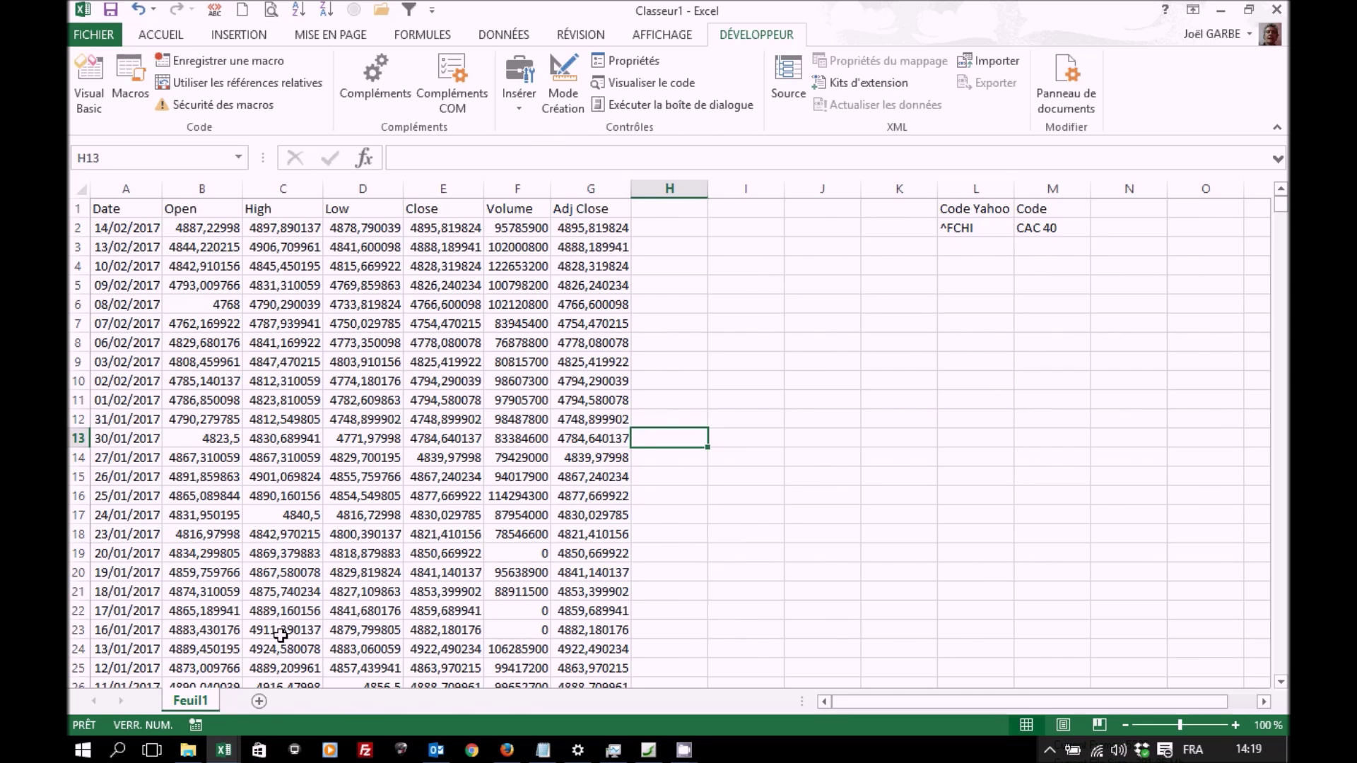
click(222, 752)
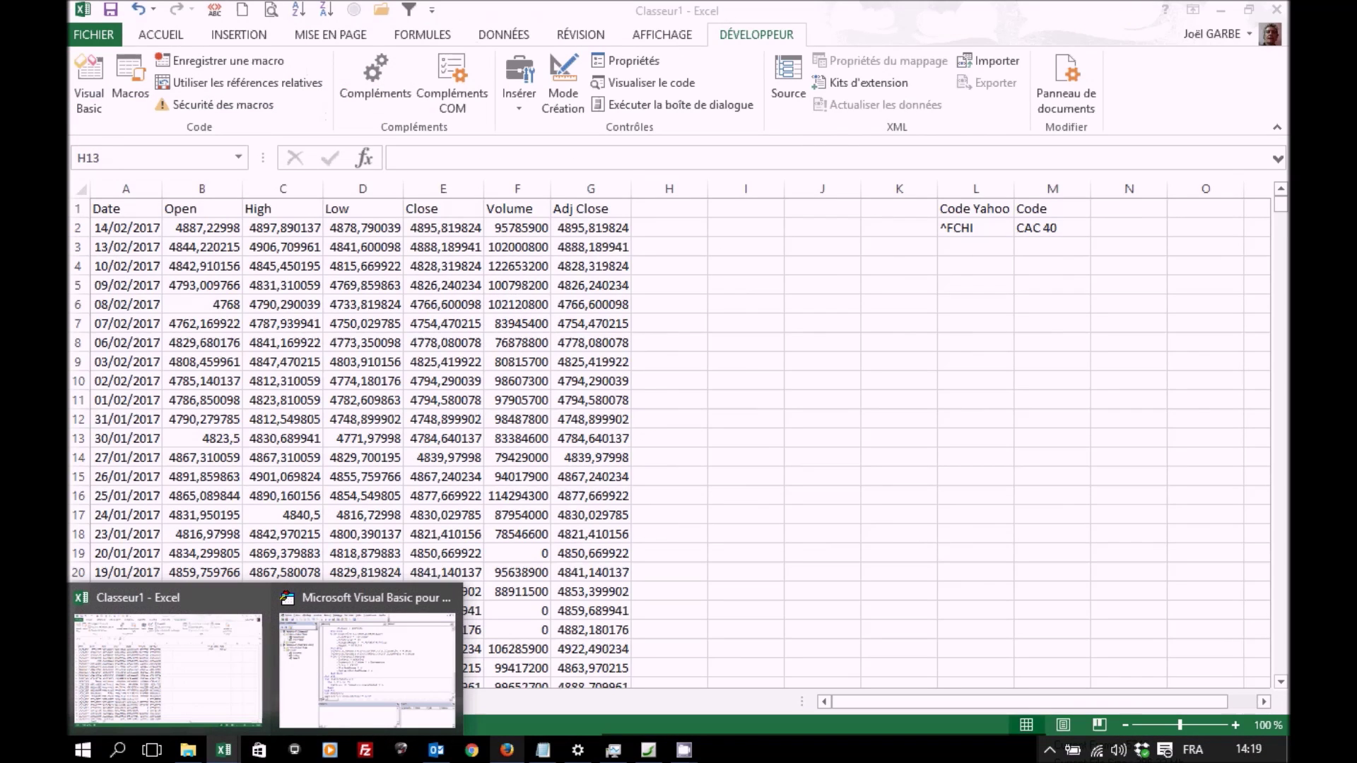
click(506, 750)
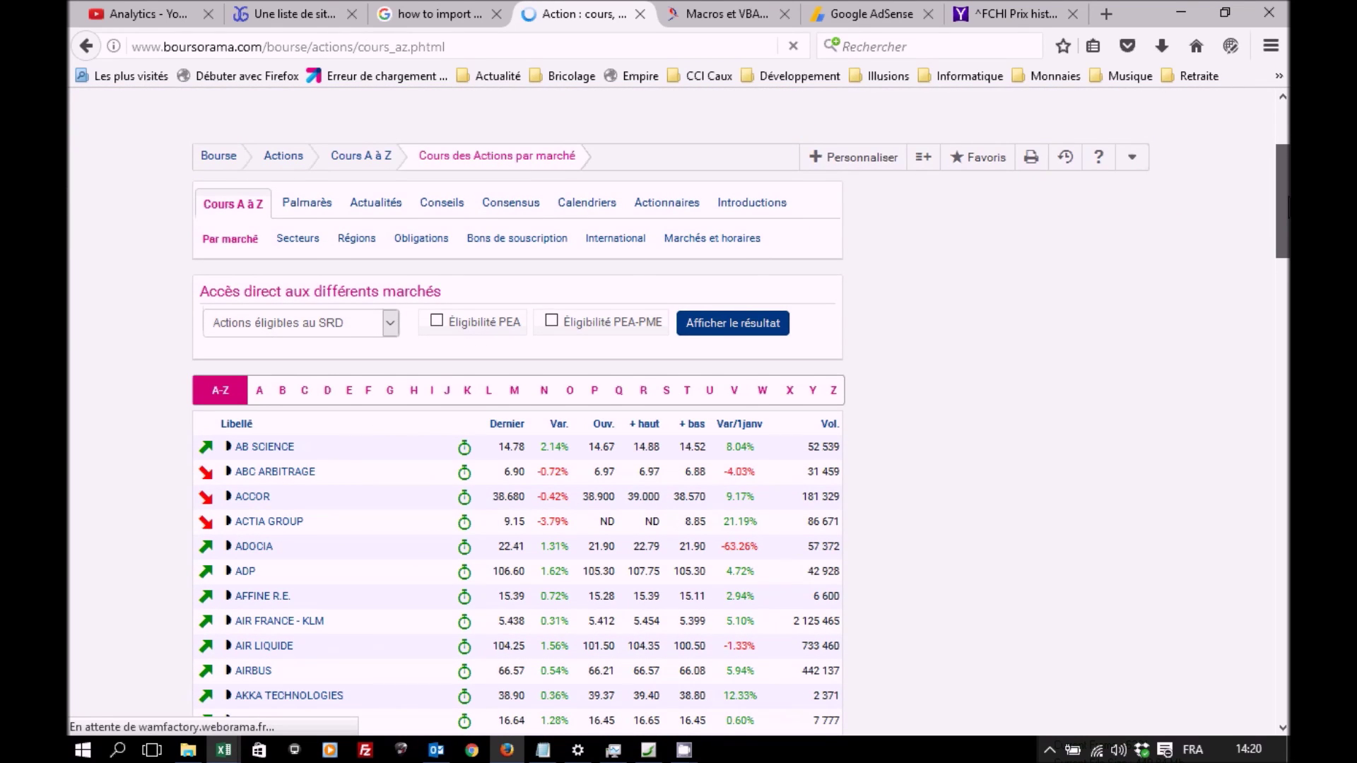
scroll(520, 424, down, 3)
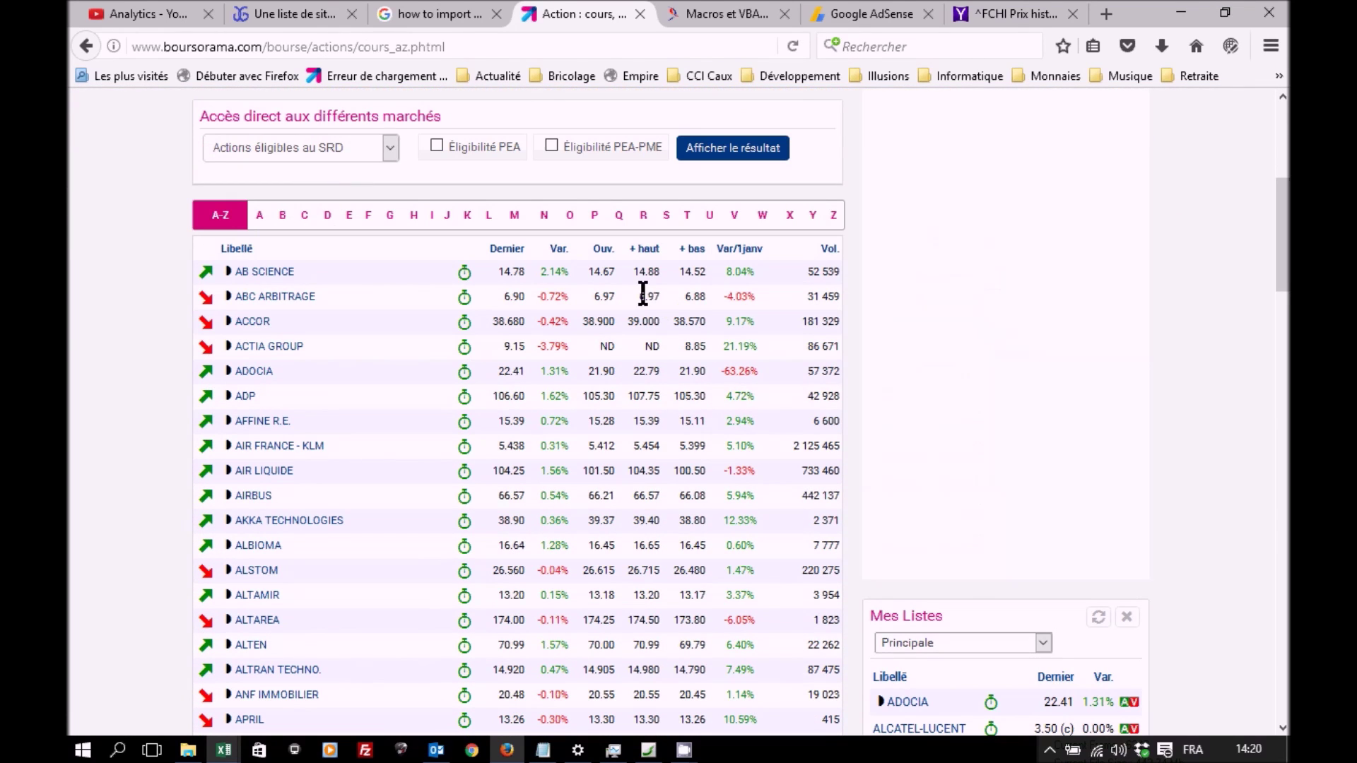
click(251, 323)
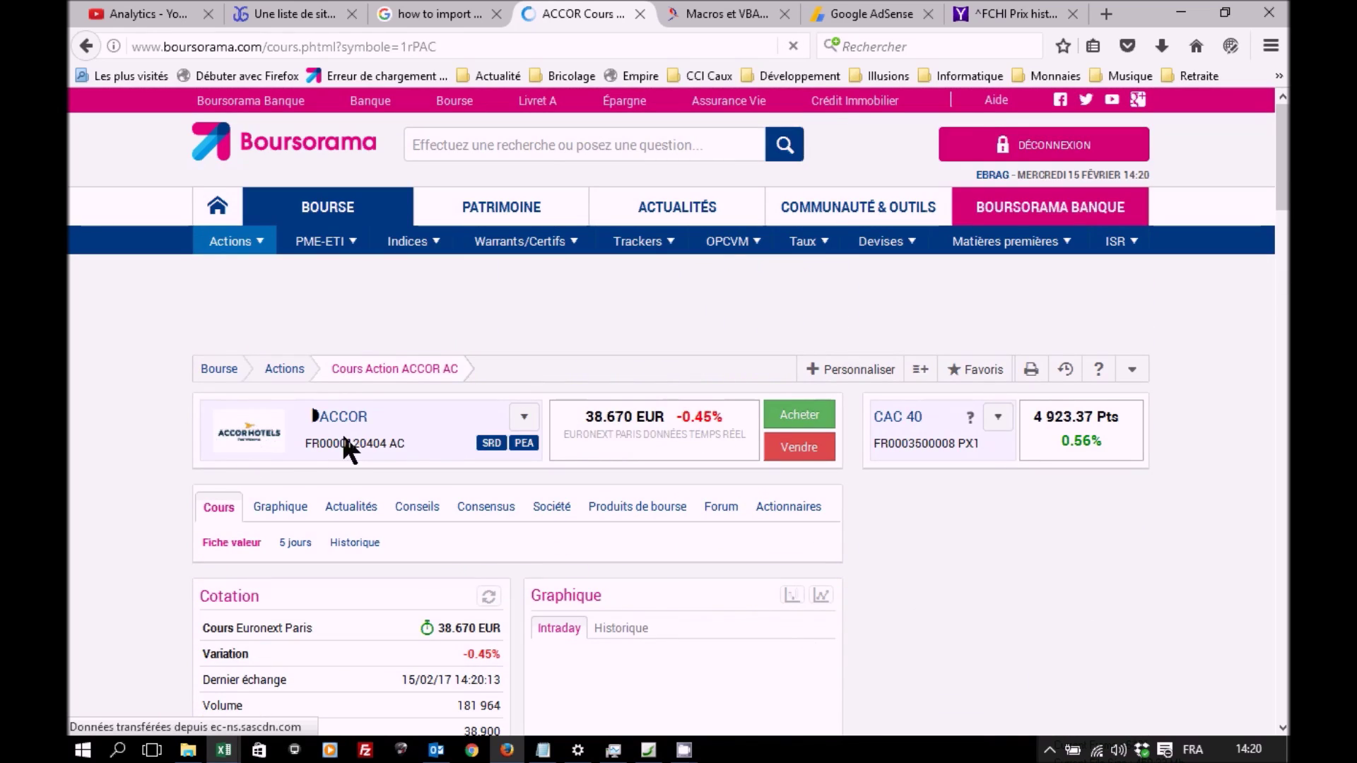
drag(307, 445, 388, 448)
key(ctrl+c)
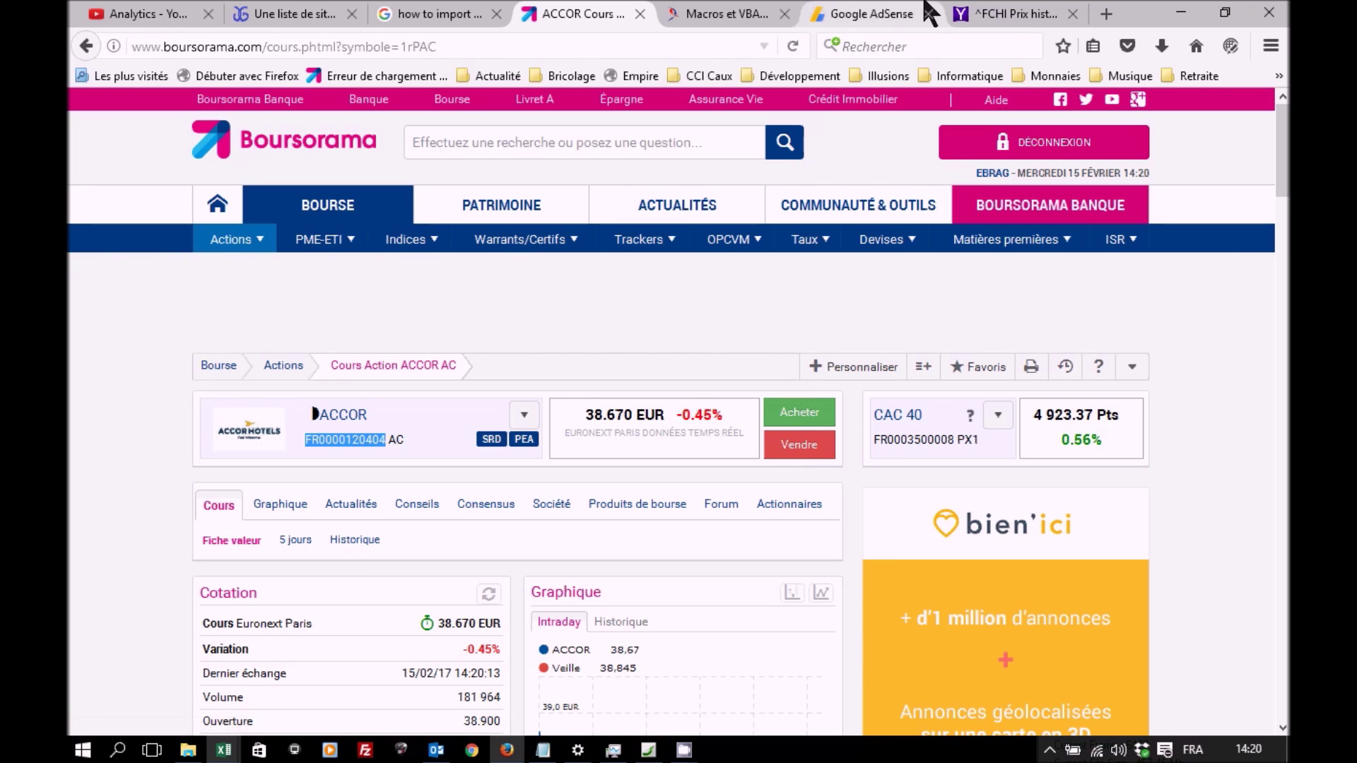
click(1015, 15)
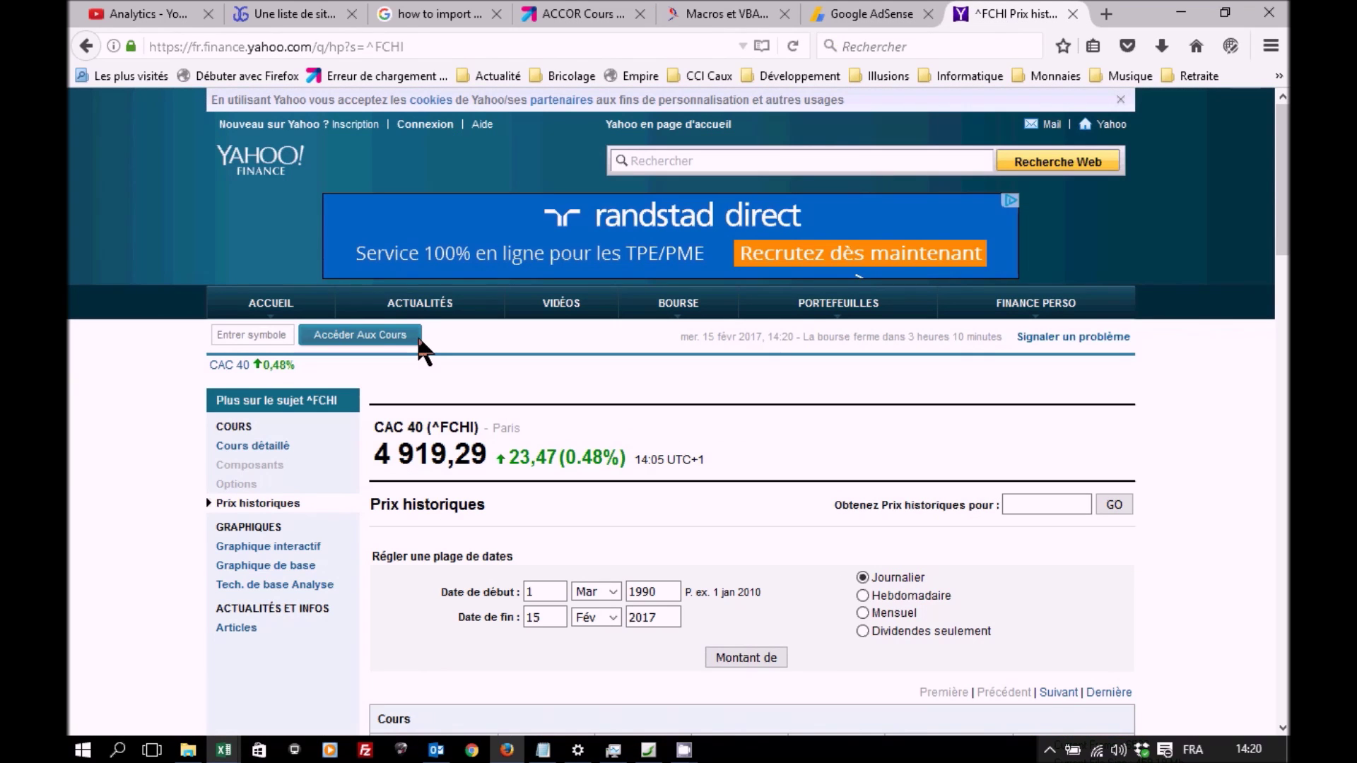
- Search Yahoo Finance for the ACCOR ISIN to find its Paris symbol AC.PA
click(244, 329)
key(ctrl+v)
click(378, 338)
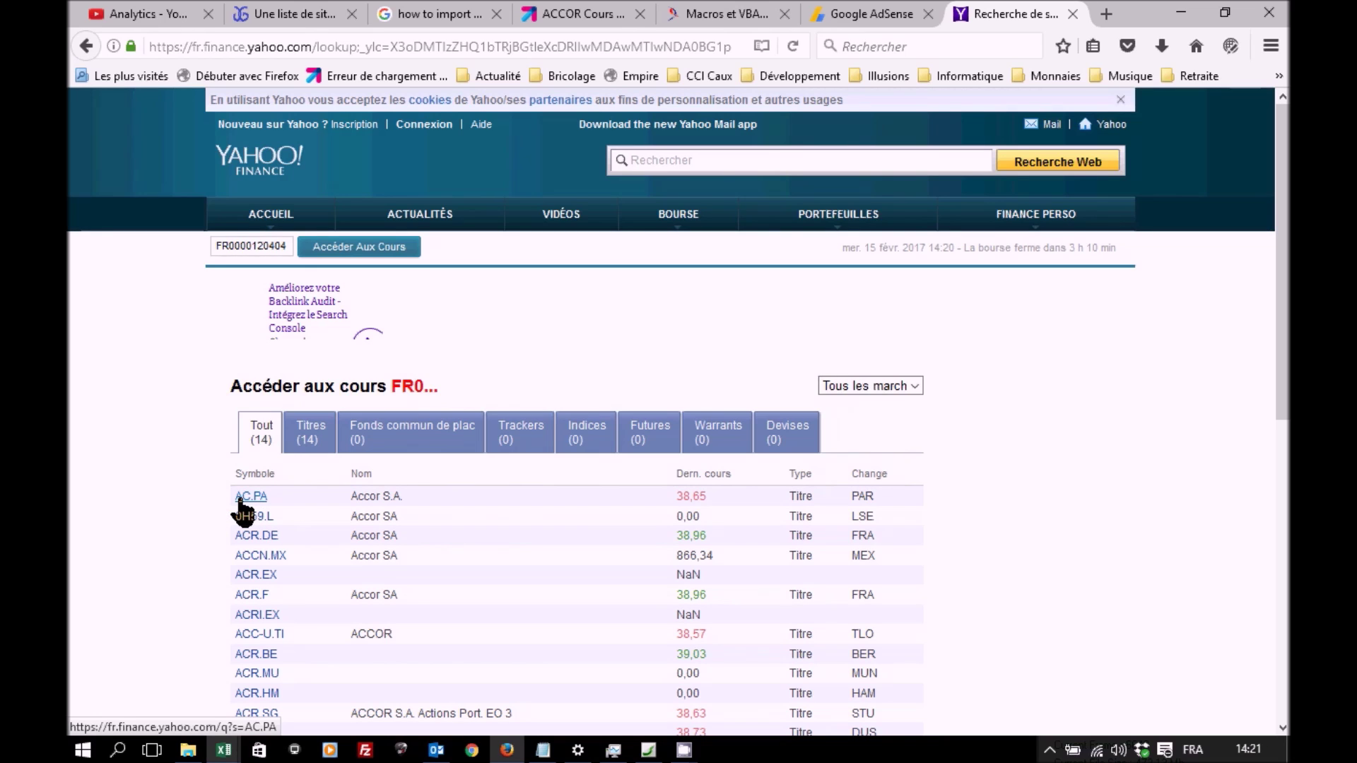
click(581, 13)
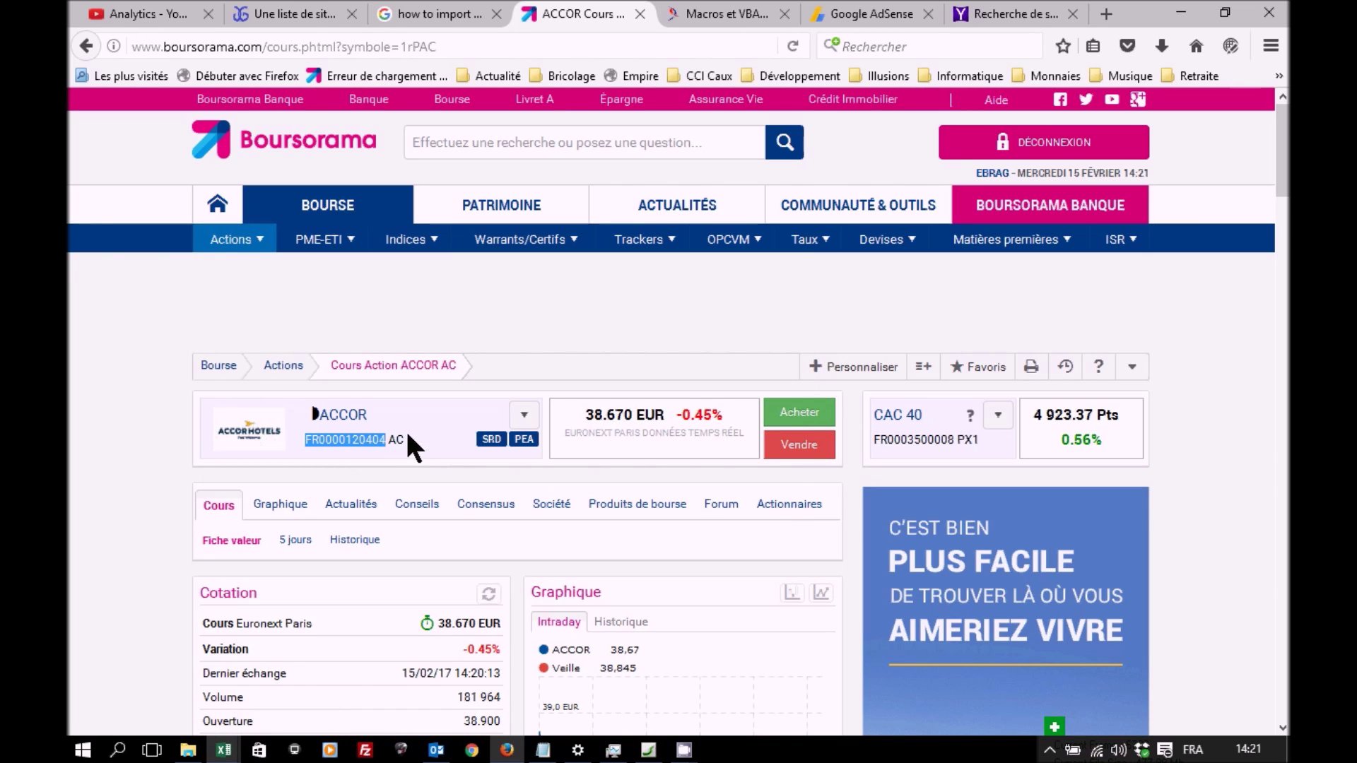
click(998, 16)
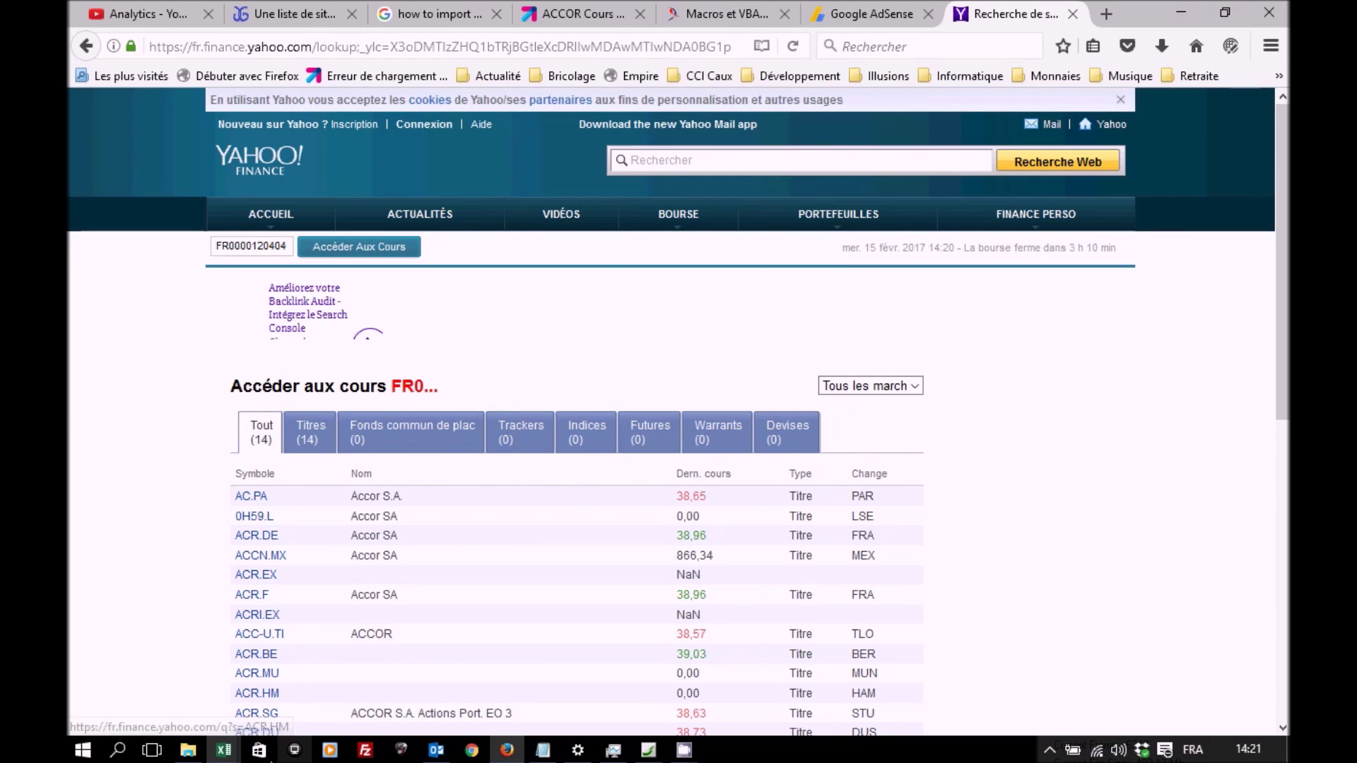
mouse_move(224, 749)
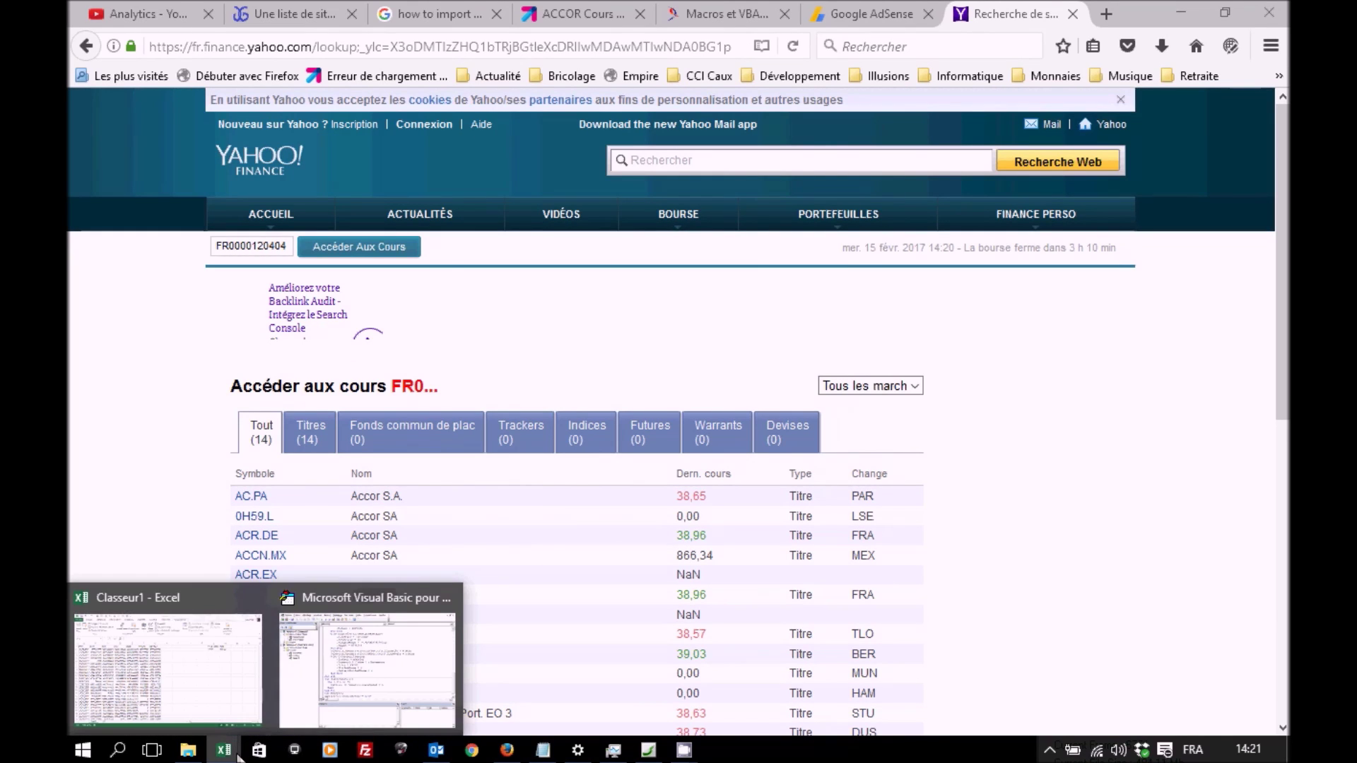
click(166, 651)
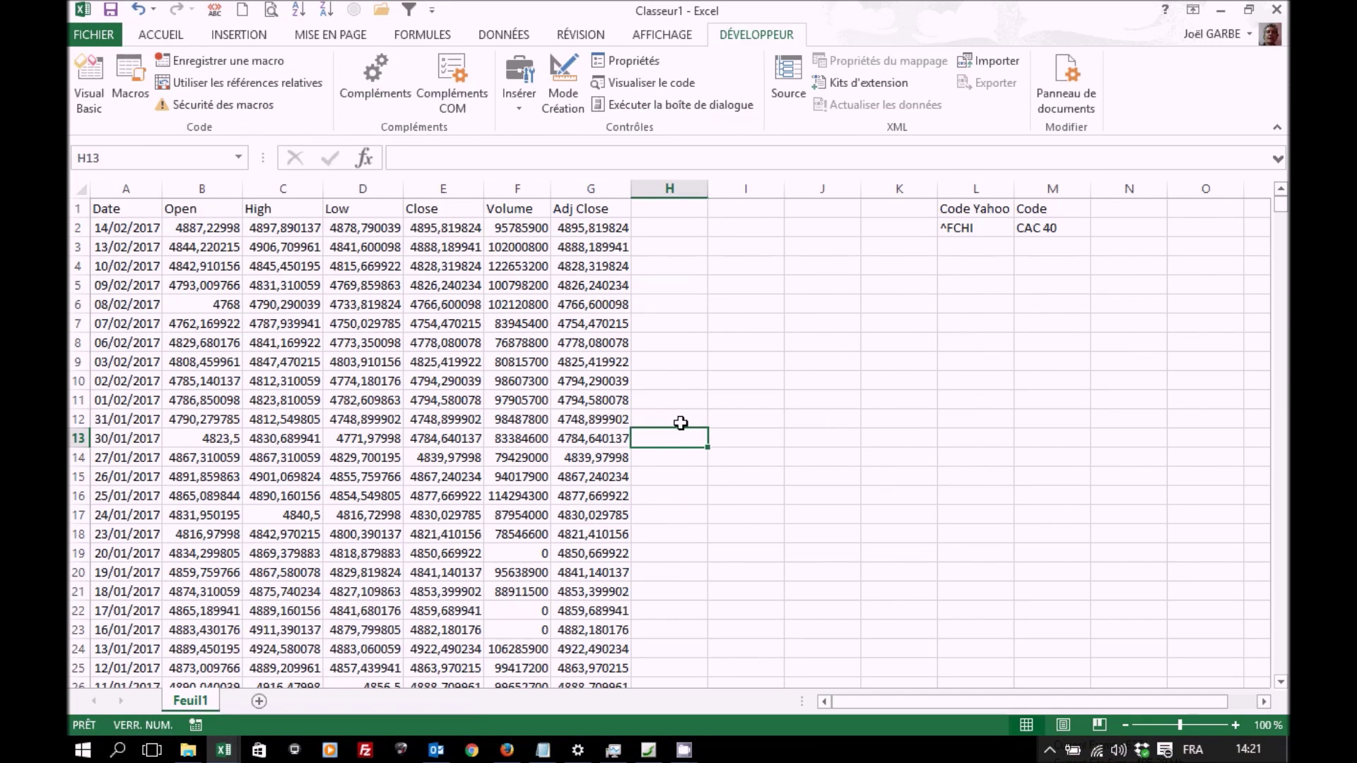
- Enter AC.PA under Code Yahoo and Accord under Code in row 3 (L3:M3)
click(973, 246)
text(AC)
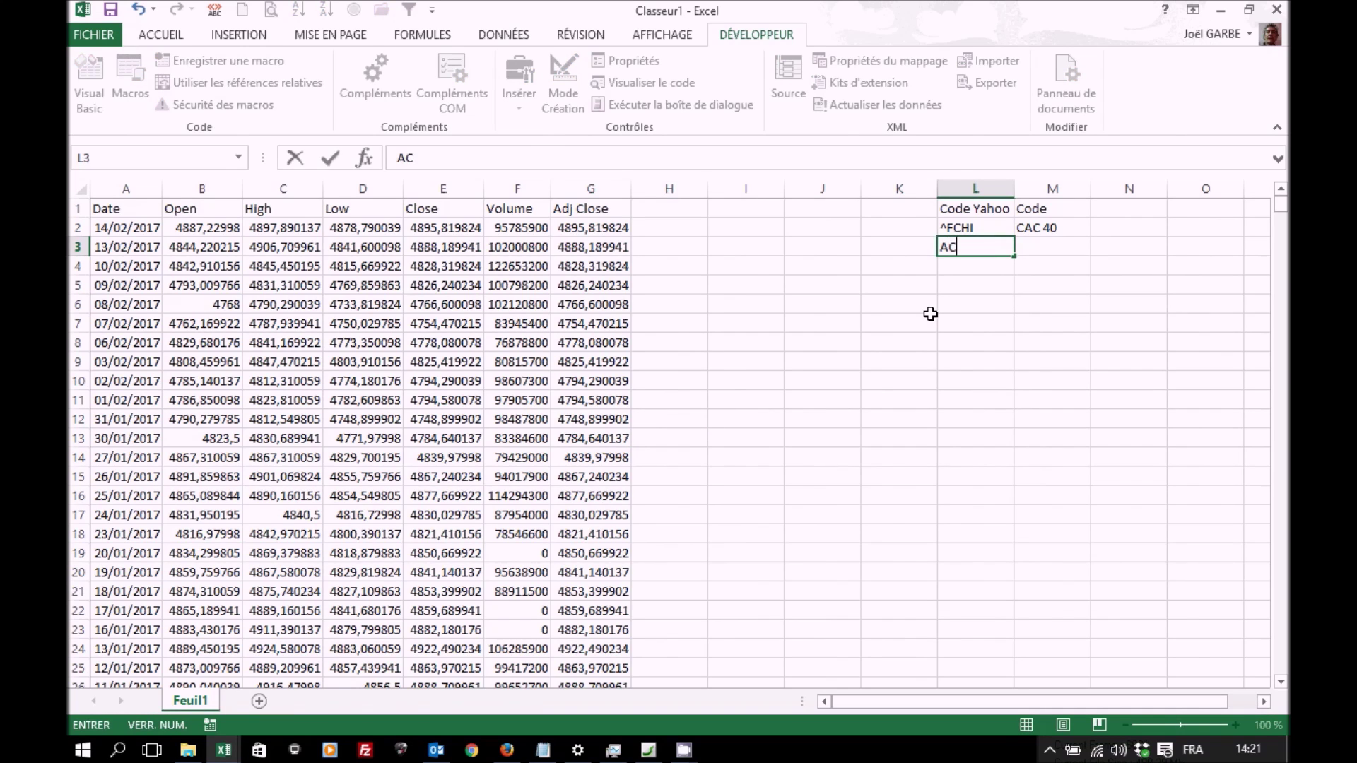
text(.PA)
key(Tab)
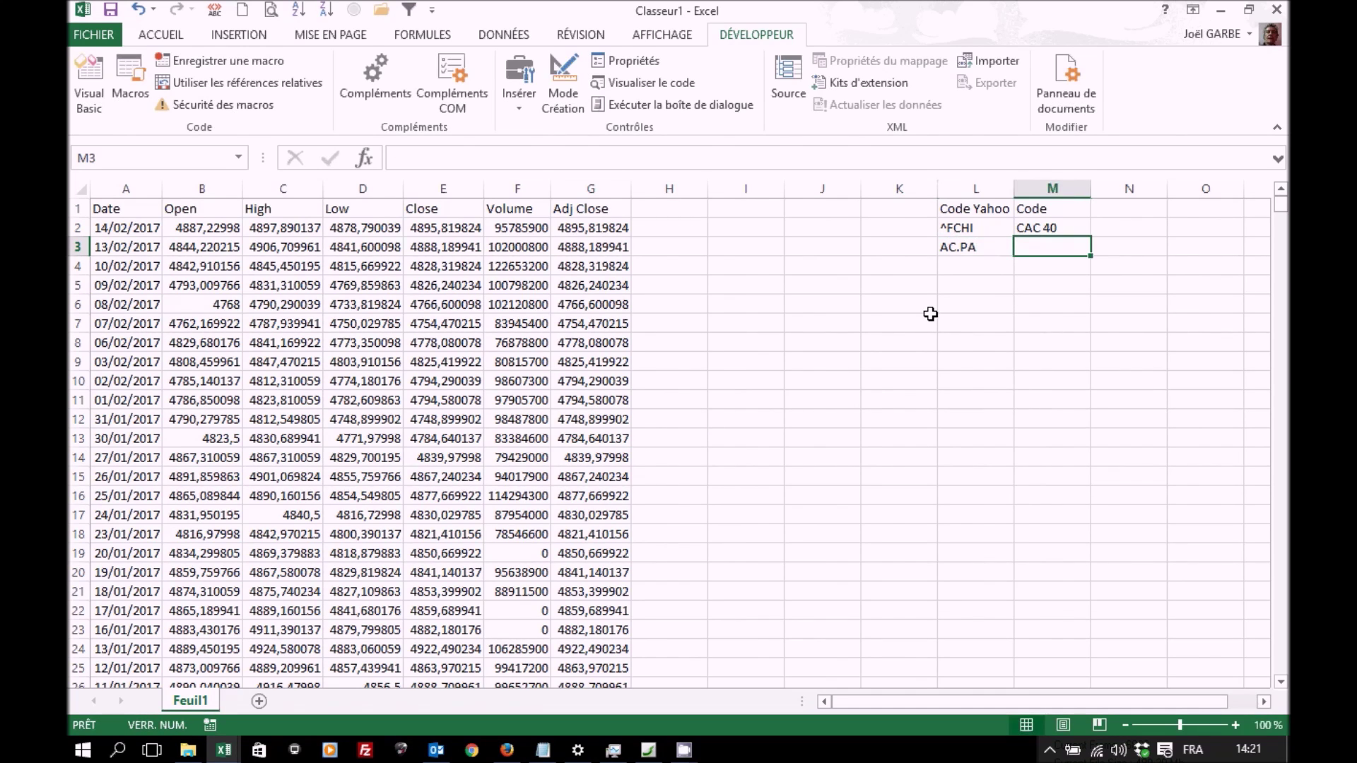
text(Accord)
key(Return)
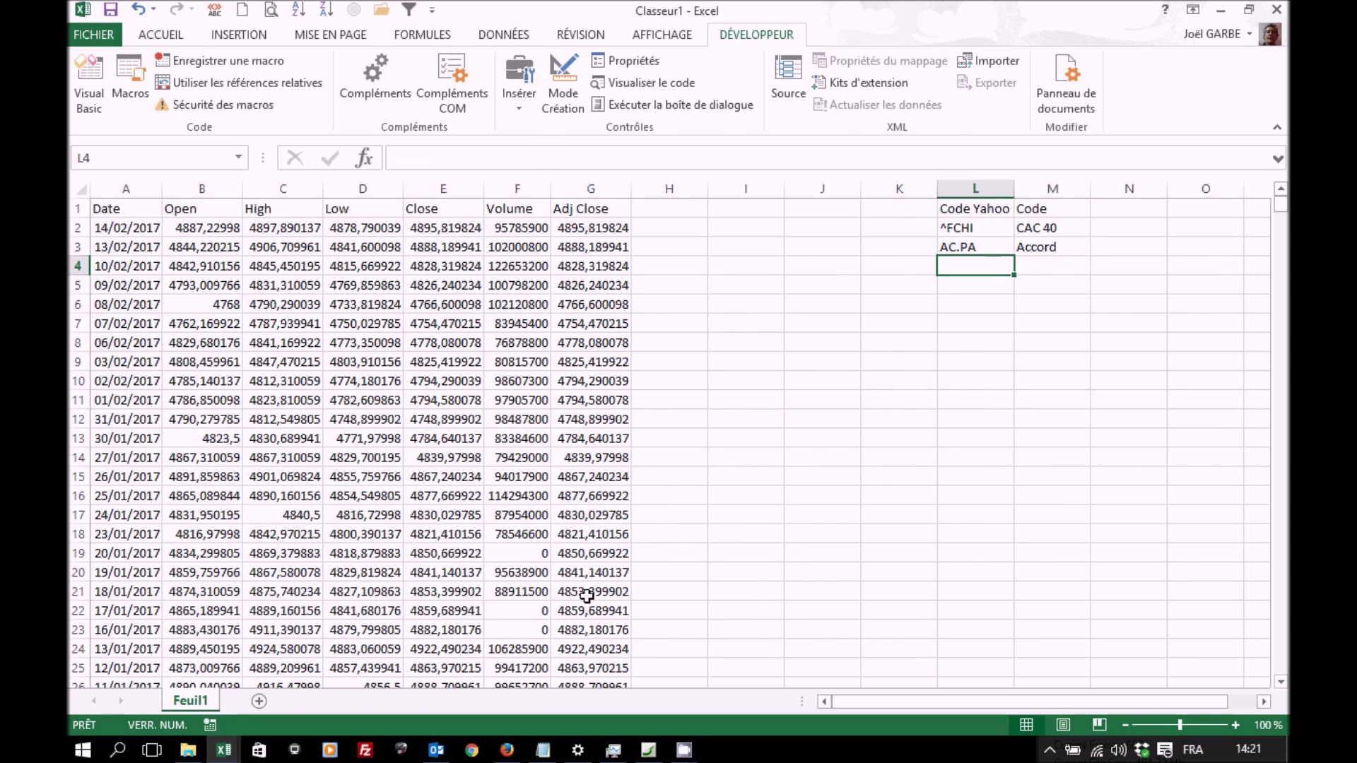
click(225, 755)
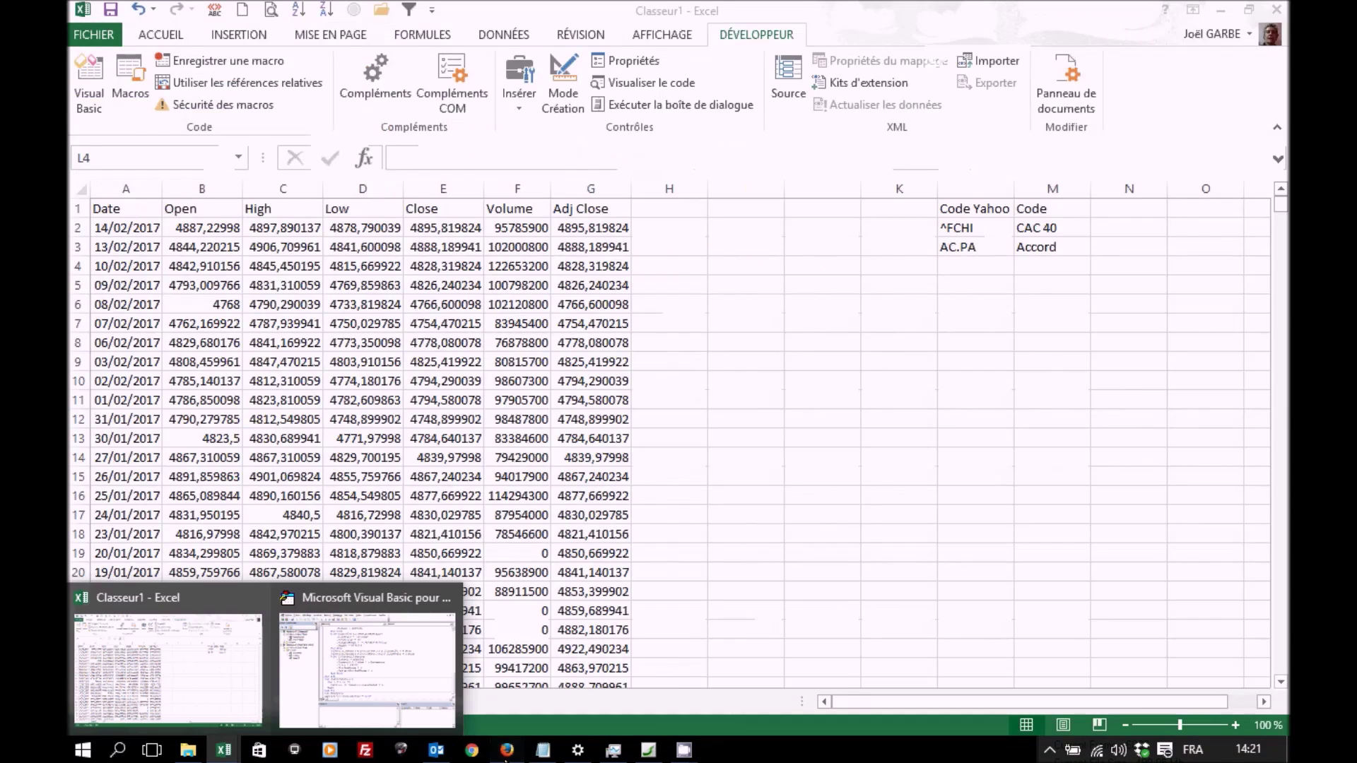
- Go back to Boursorama's A–Z list and open the AIR LIQUIDE quote page
click(507, 750)
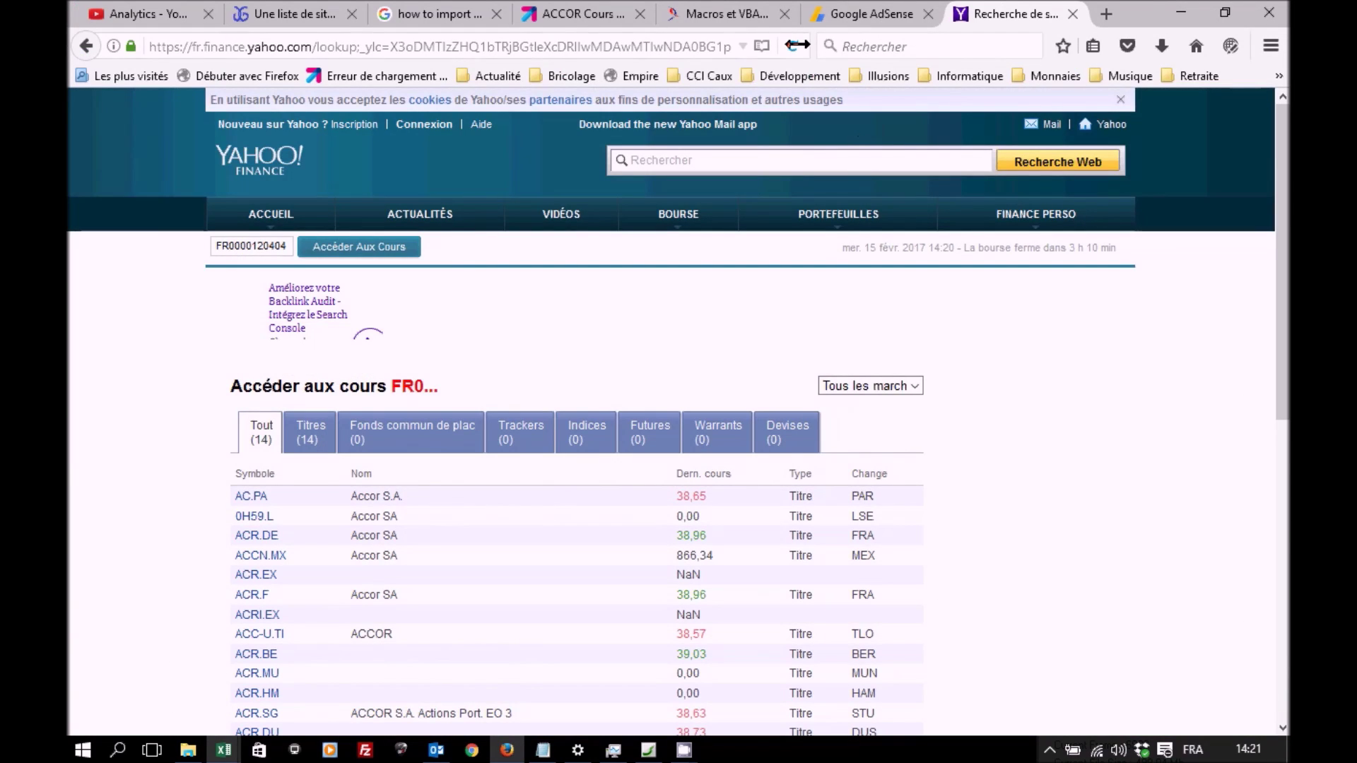
click(559, 16)
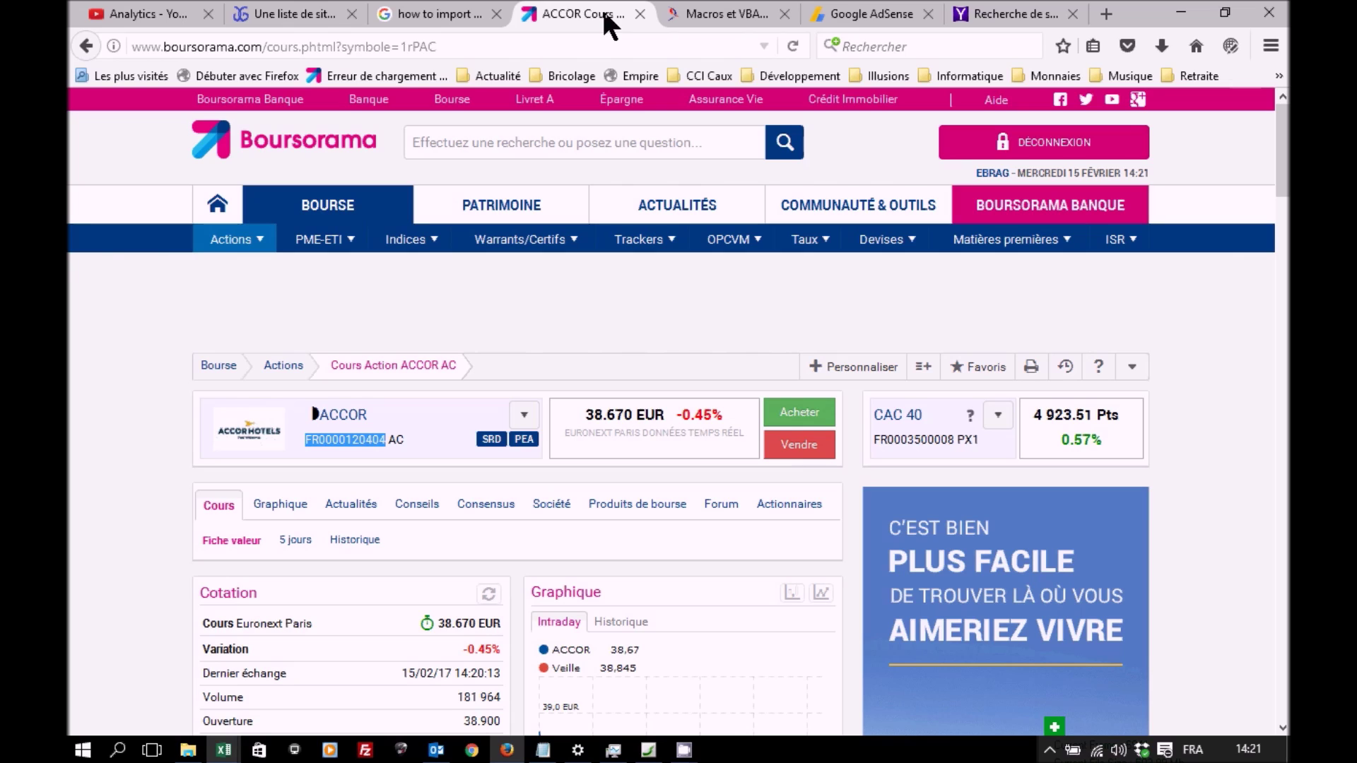
click(86, 46)
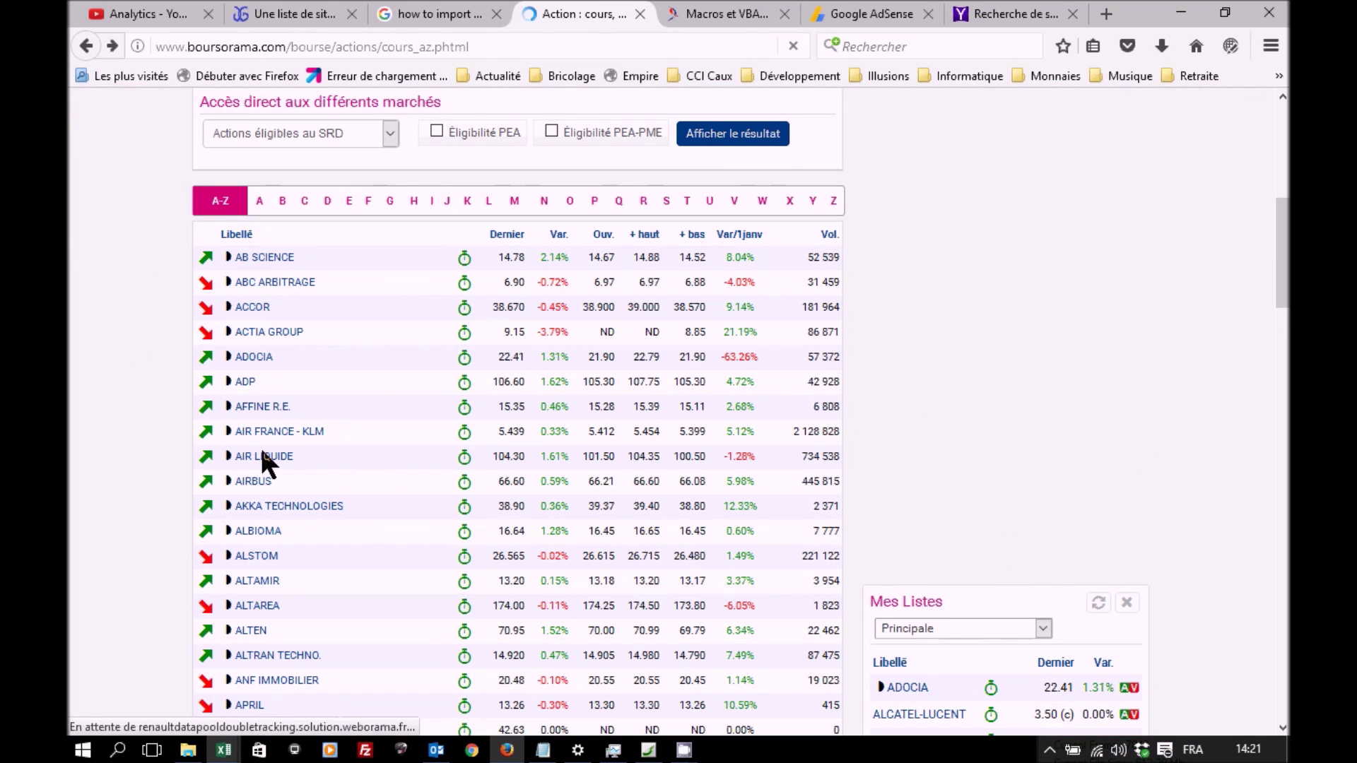
click(263, 458)
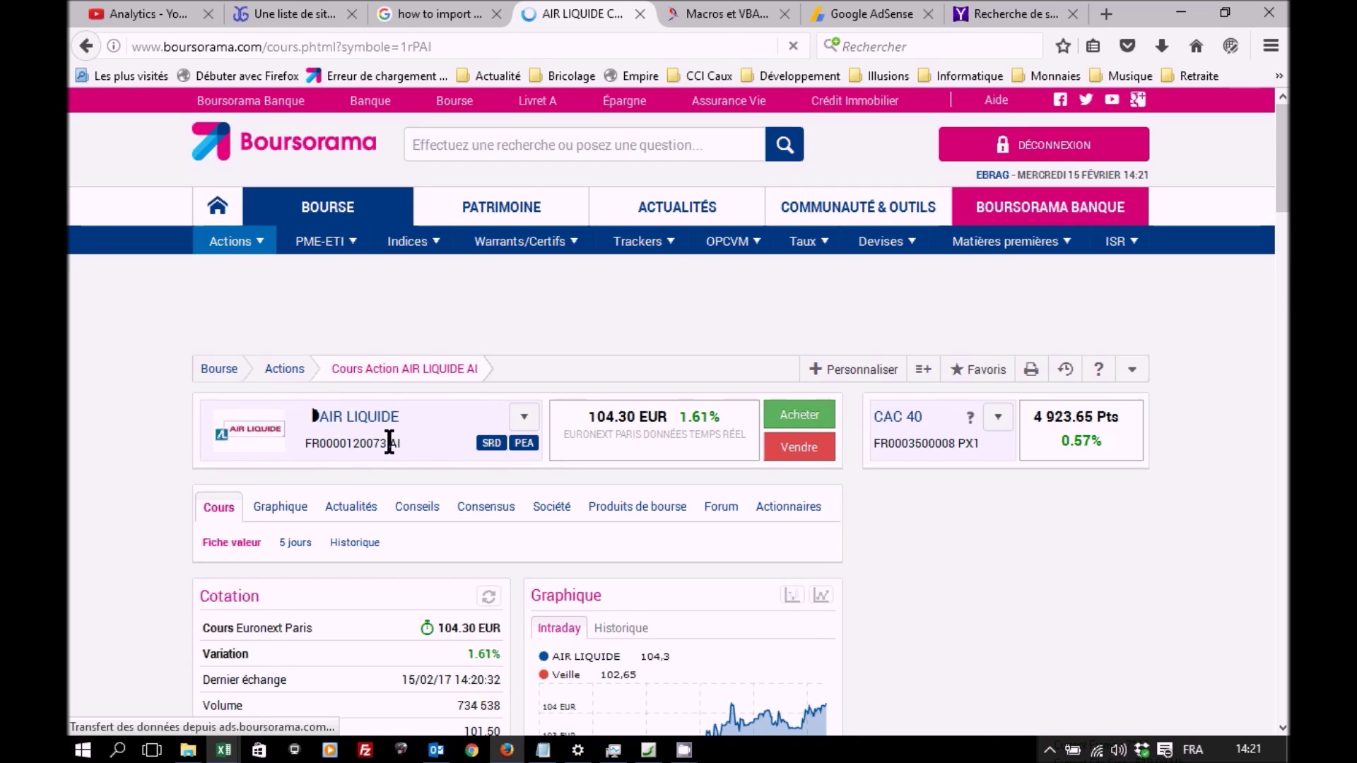
- Look up AI.PA in Yahoo Finance to confirm Air Liquide SA's symbol
click(964, 13)
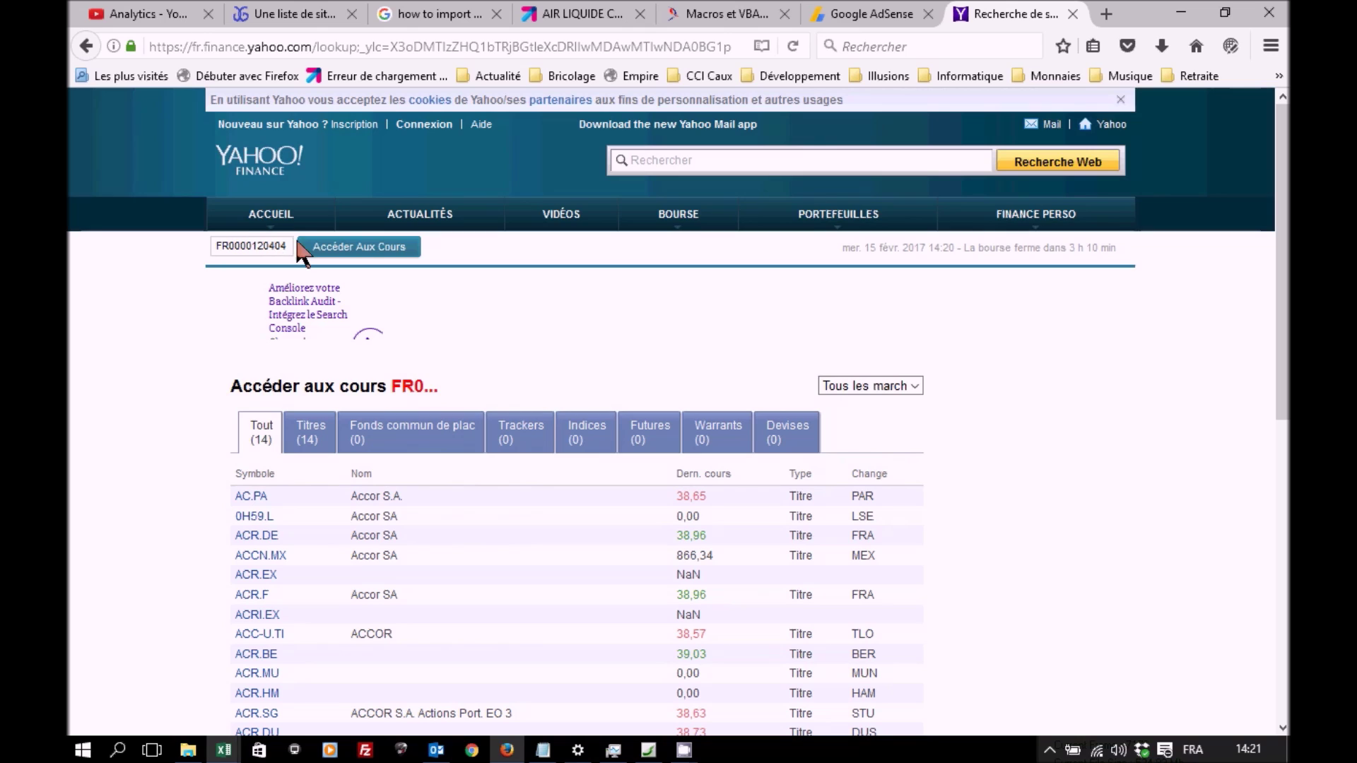
key(ctrl+a)
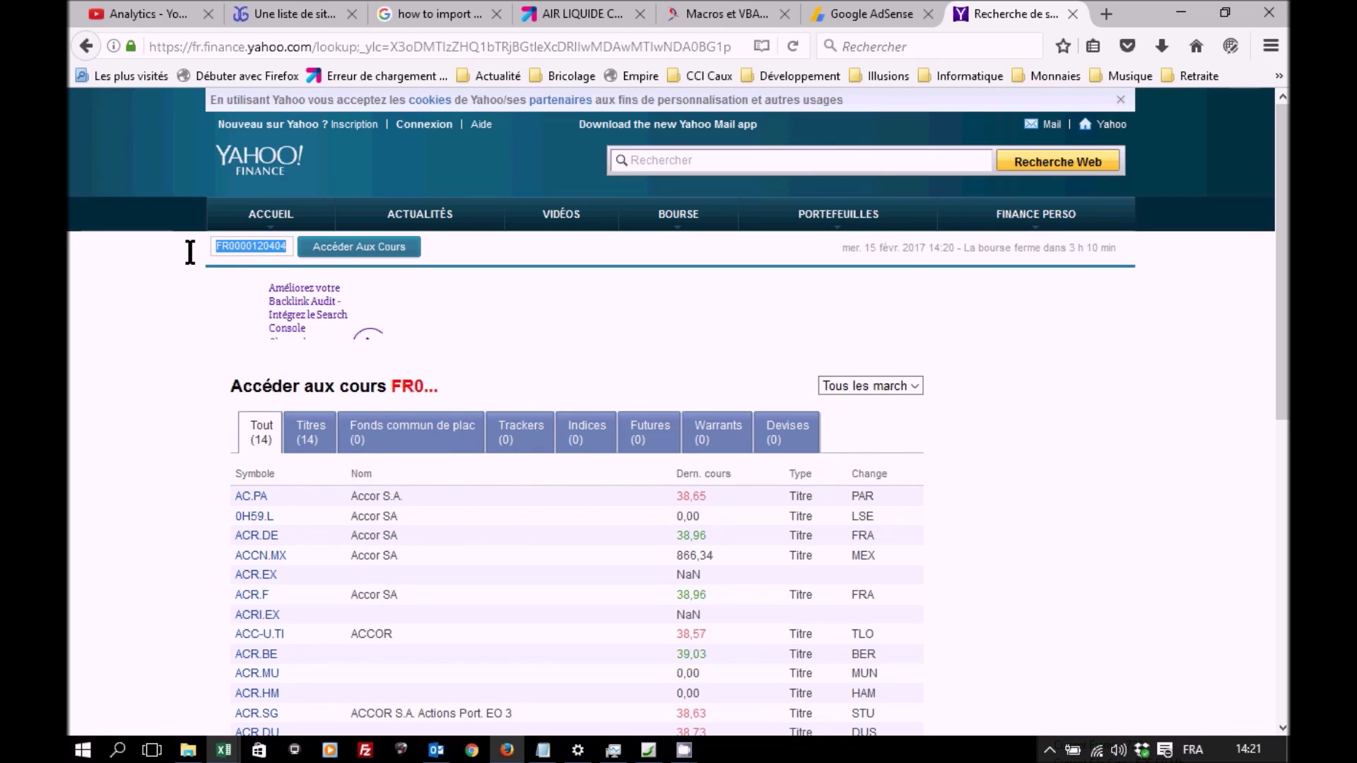
text(AI.P)
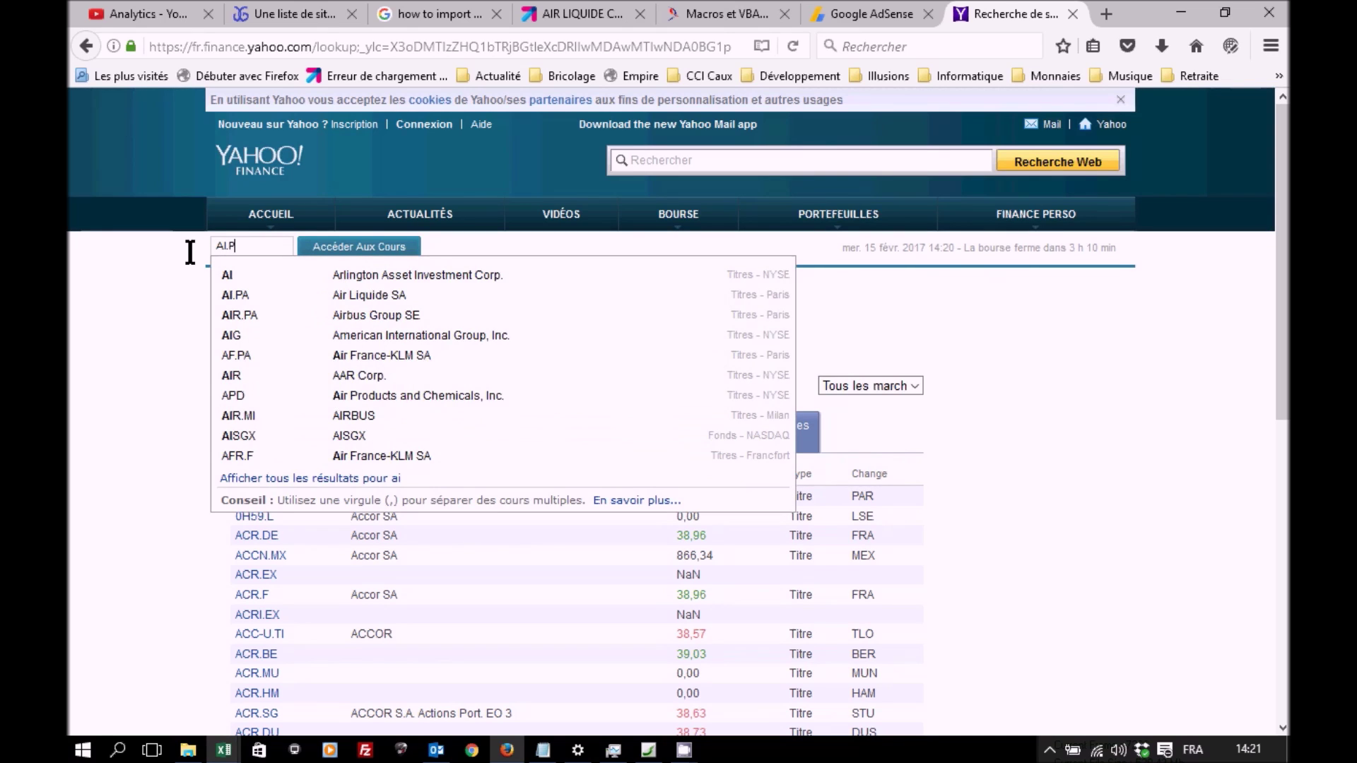
text(A)
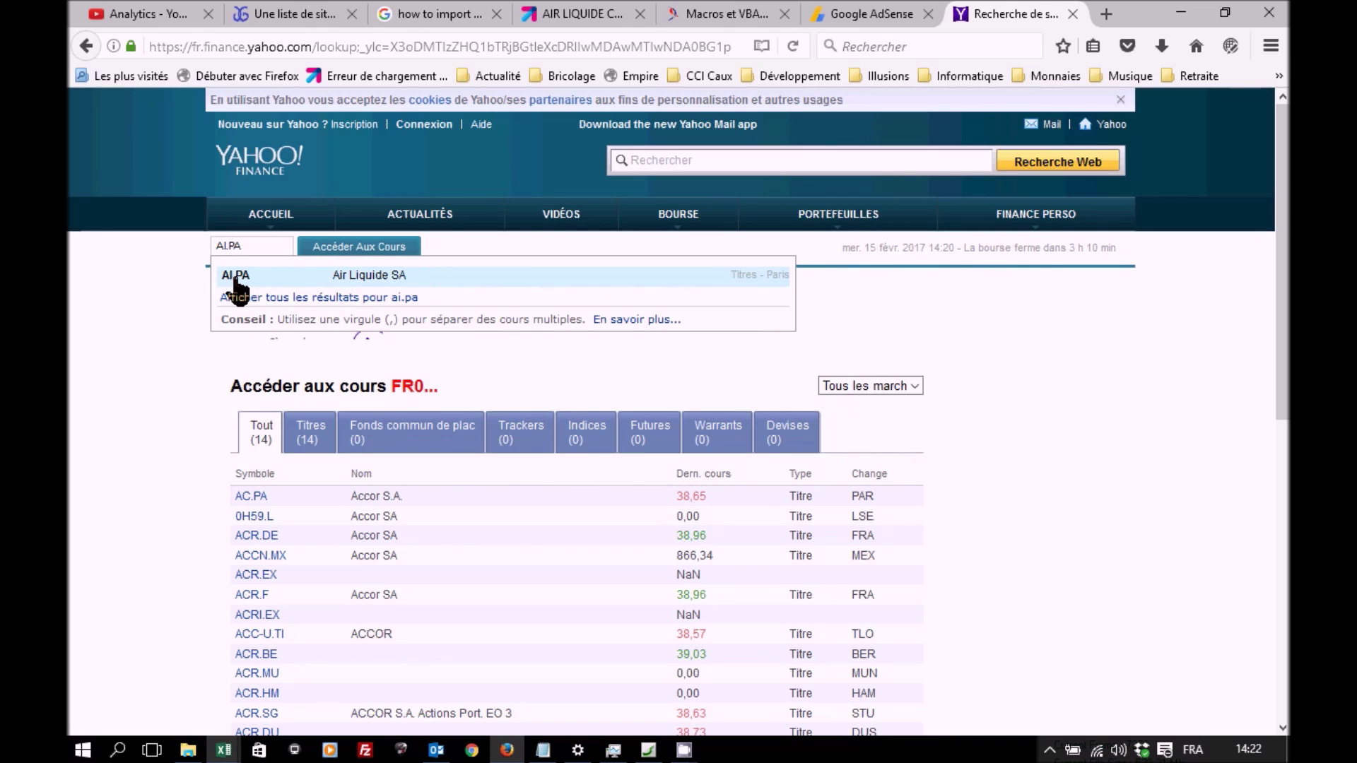
click(237, 276)
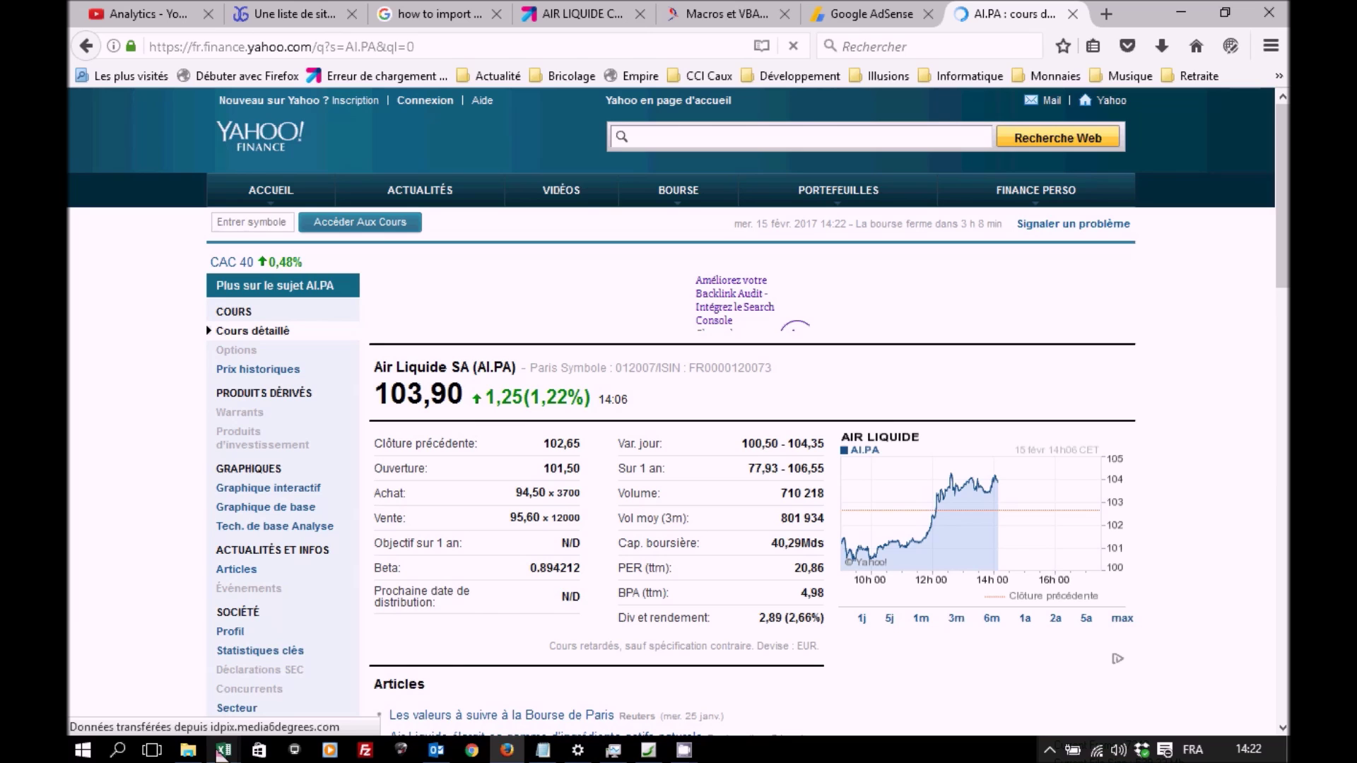
mouse_move(222, 749)
click(197, 673)
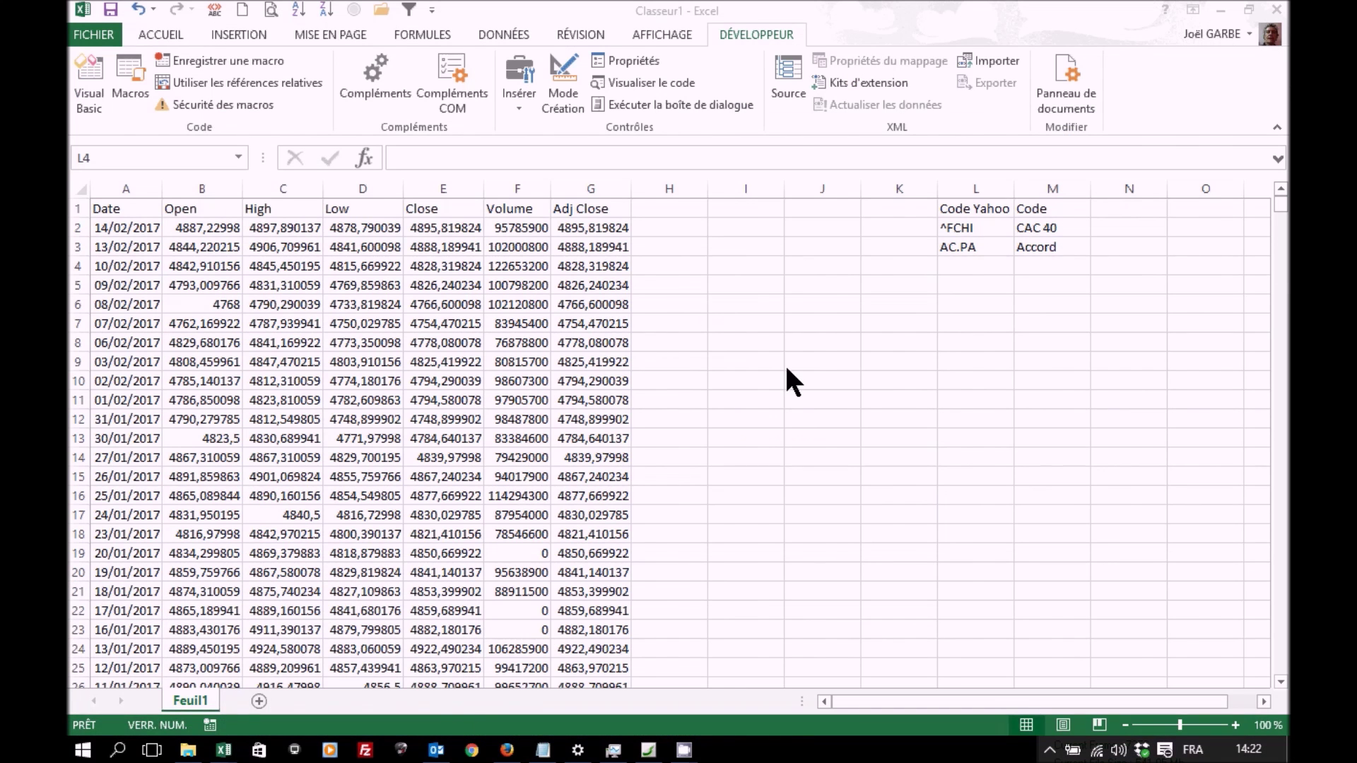
- Enter AI.PA under Code Yahoo and Air Liquide under Code in row 4
text(AC.PA)
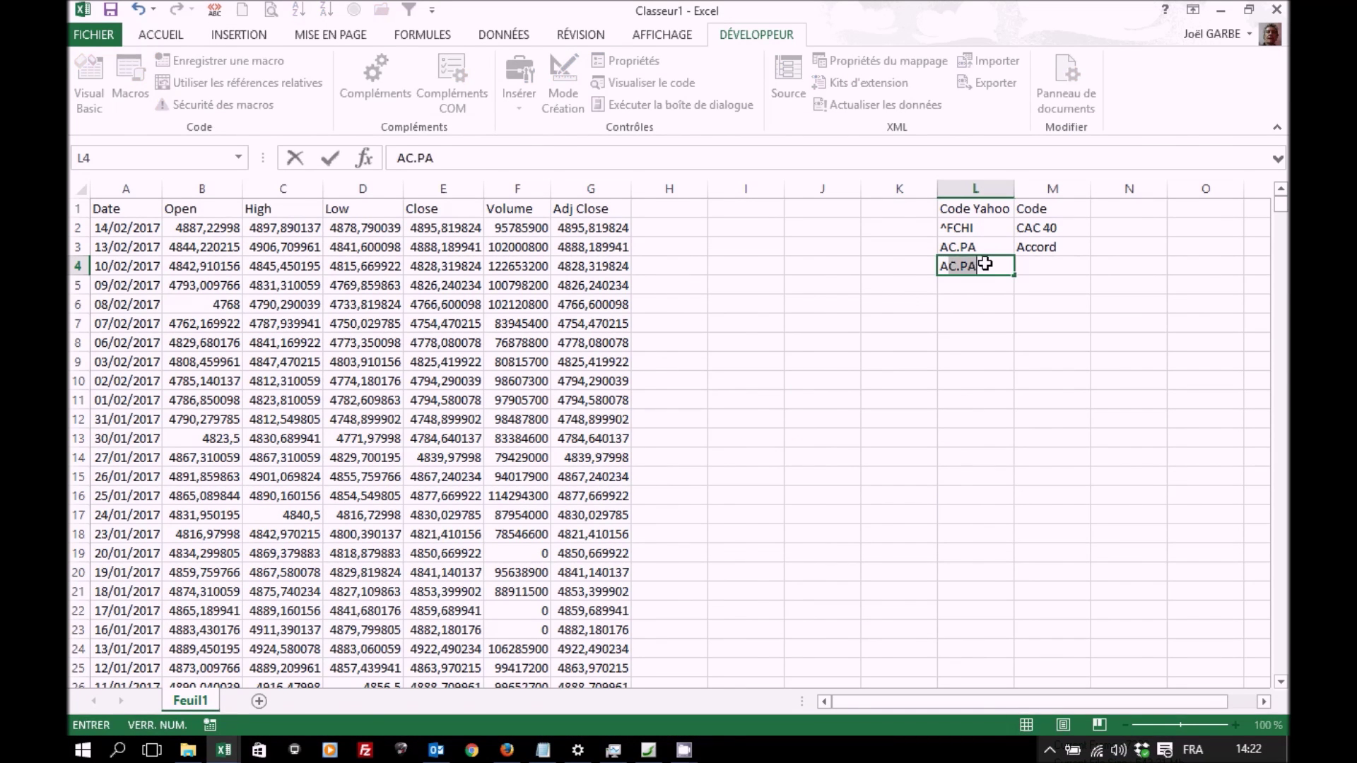
text(I.PA)
key(Tab)
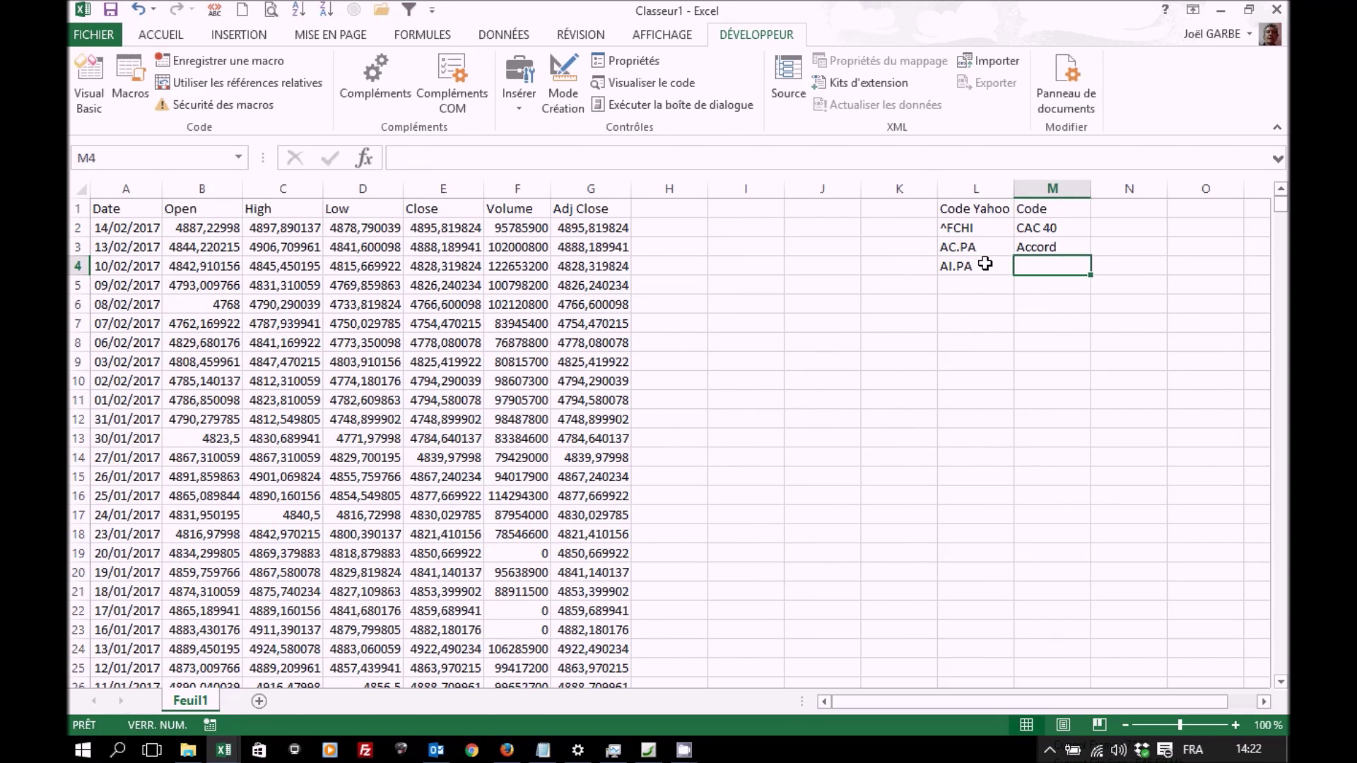
text(Air L)
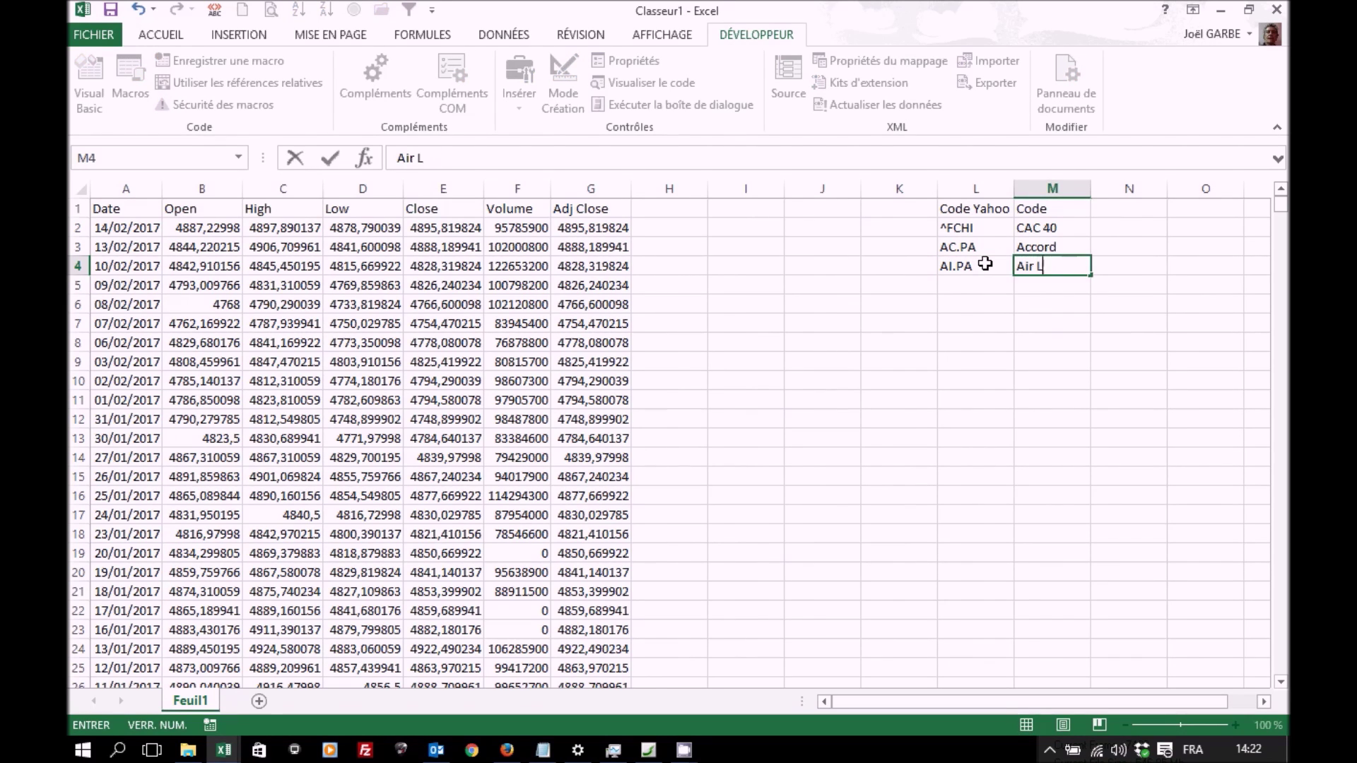
text(iquide)
key(Return)
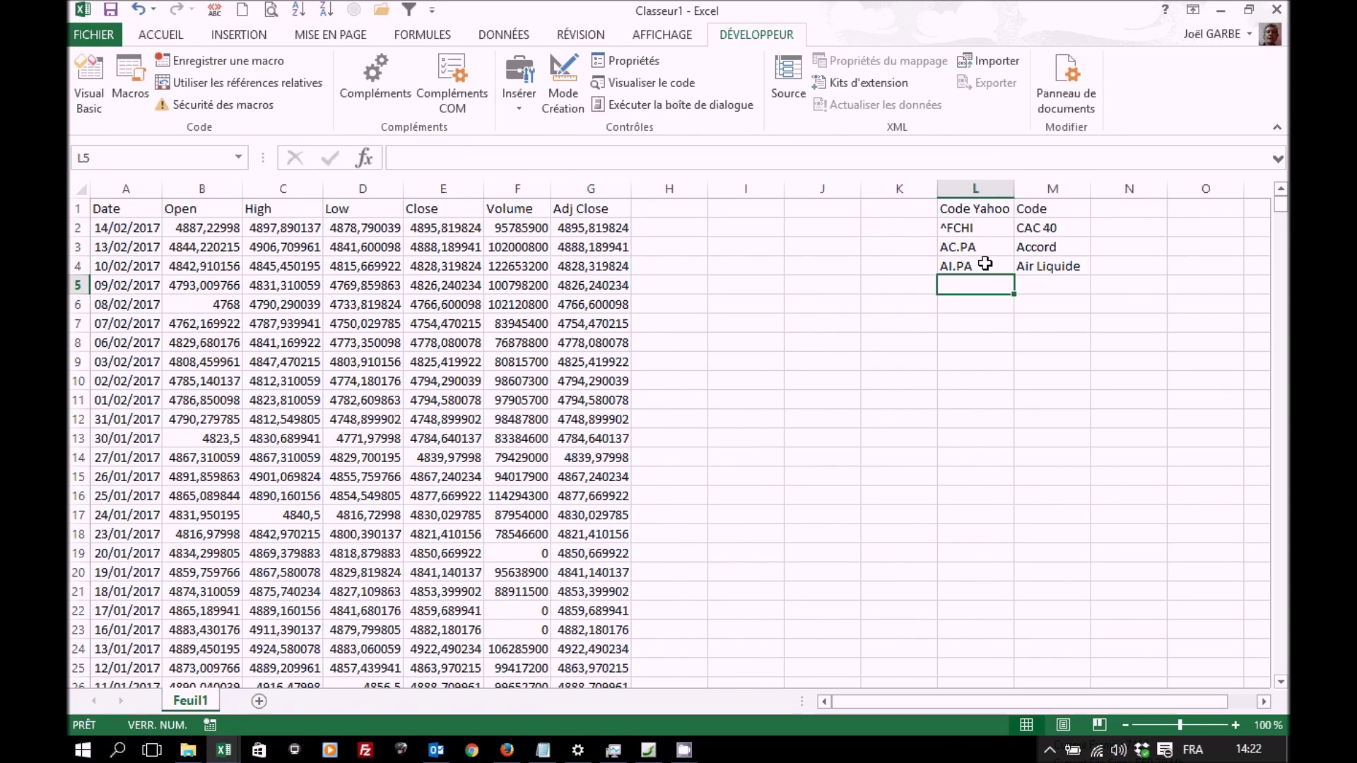
- Format L1:M4 as a styled table with headers and name it tblCode
click(984, 264)
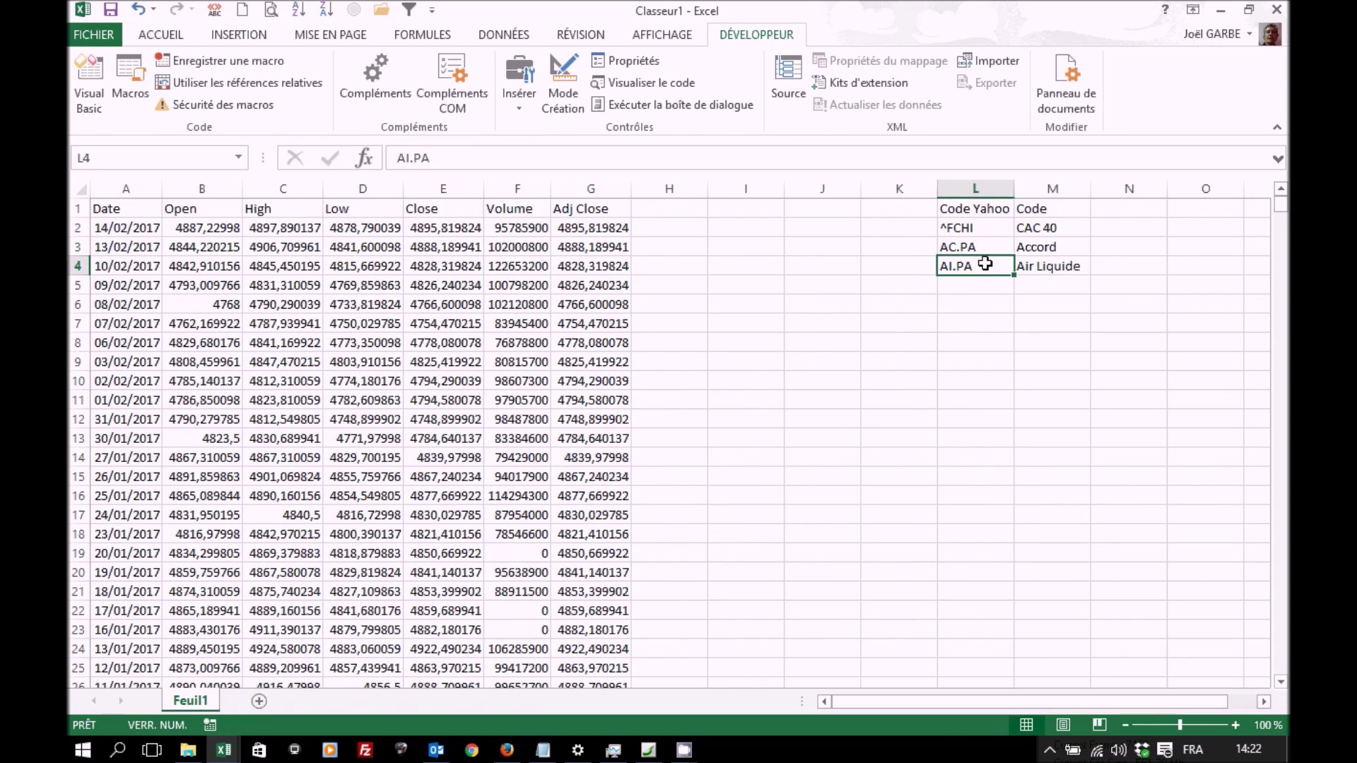
click(188, 32)
click(783, 106)
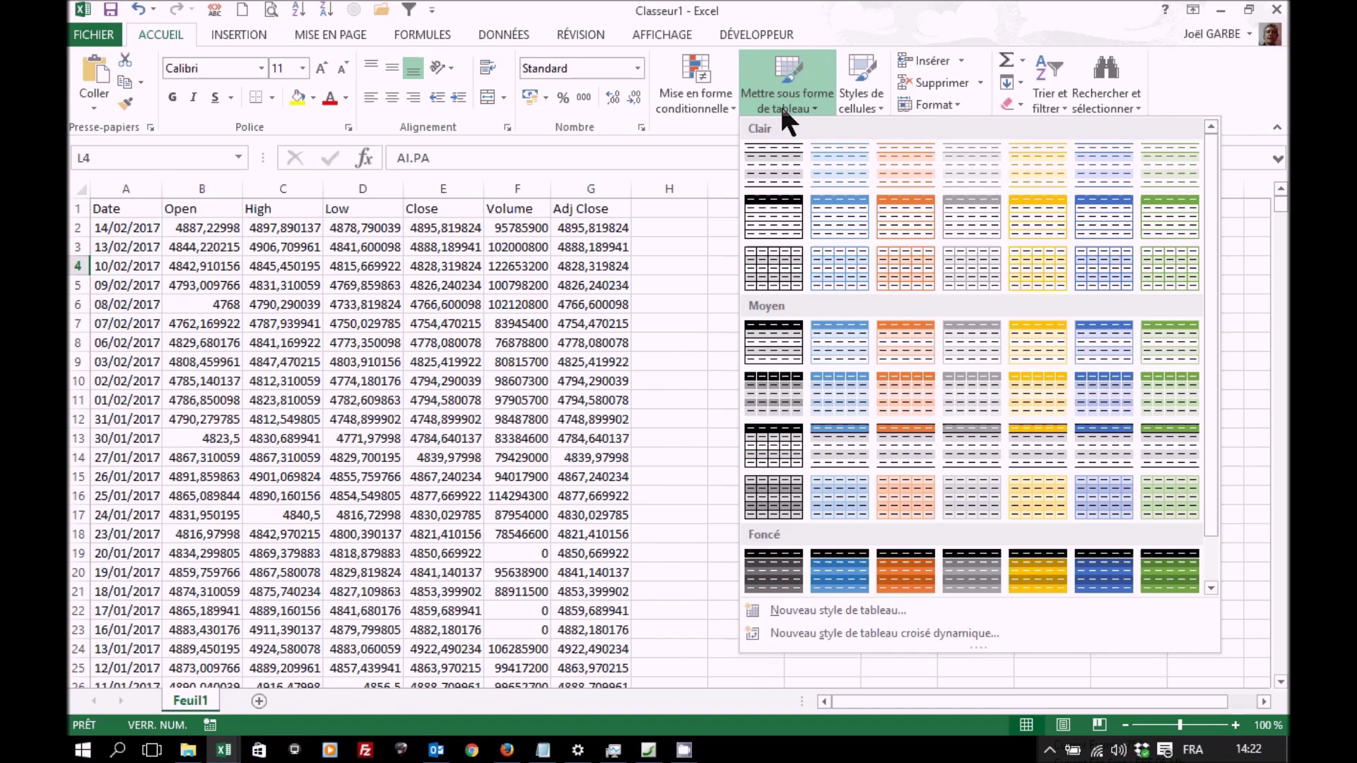
click(1101, 436)
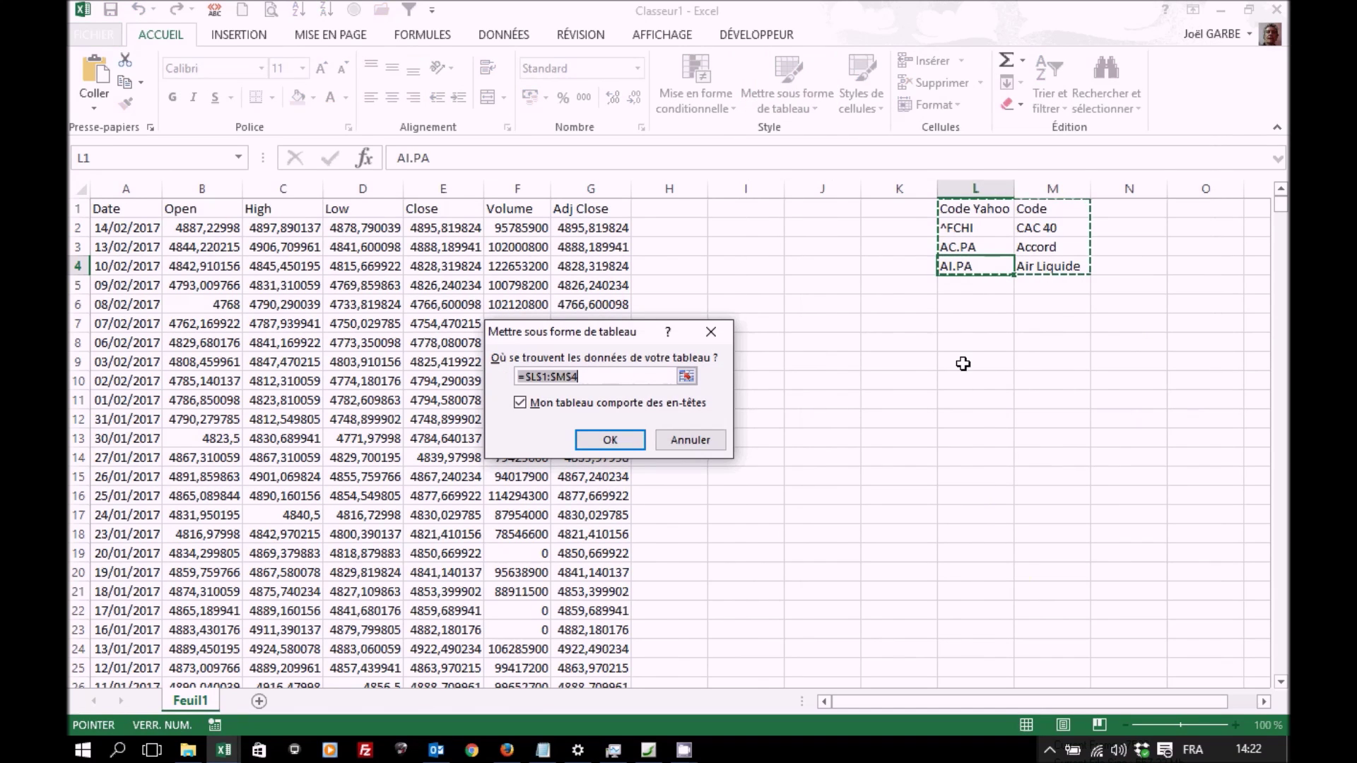
click(615, 440)
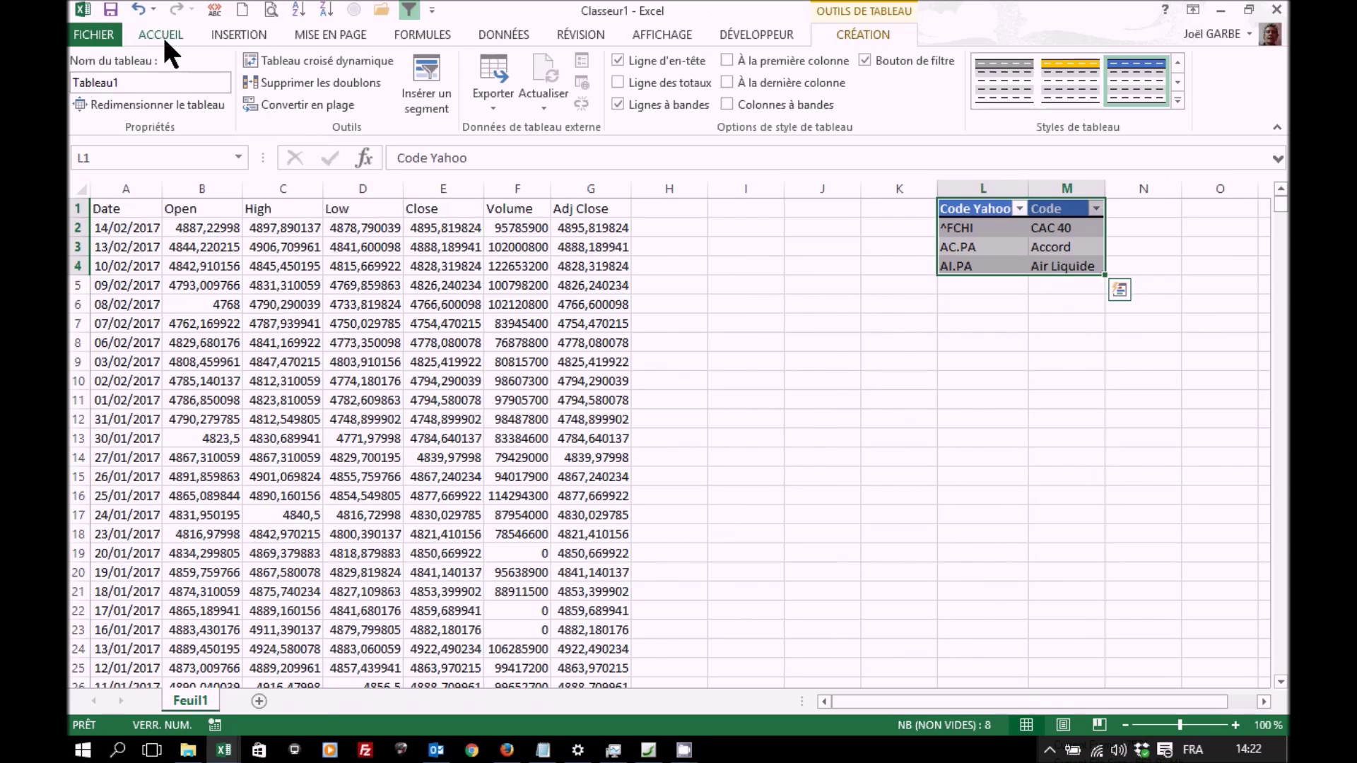
click(155, 84)
text(Tb)
key(BackSpace)
key(BackSpace)
text(tbl)
text(Code)
click(826, 208)
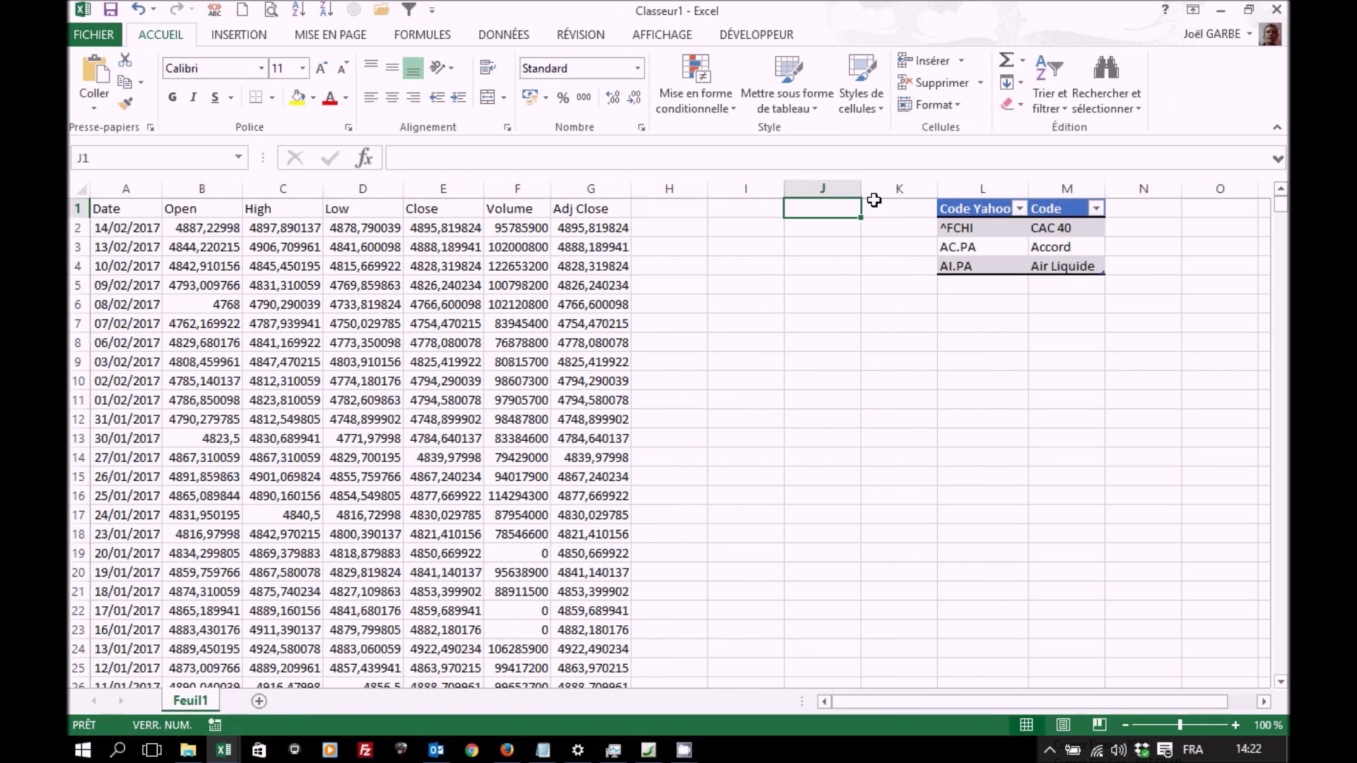
- Insert a blank column before the code table and label cell J1 'Code'
right_click(970, 187)
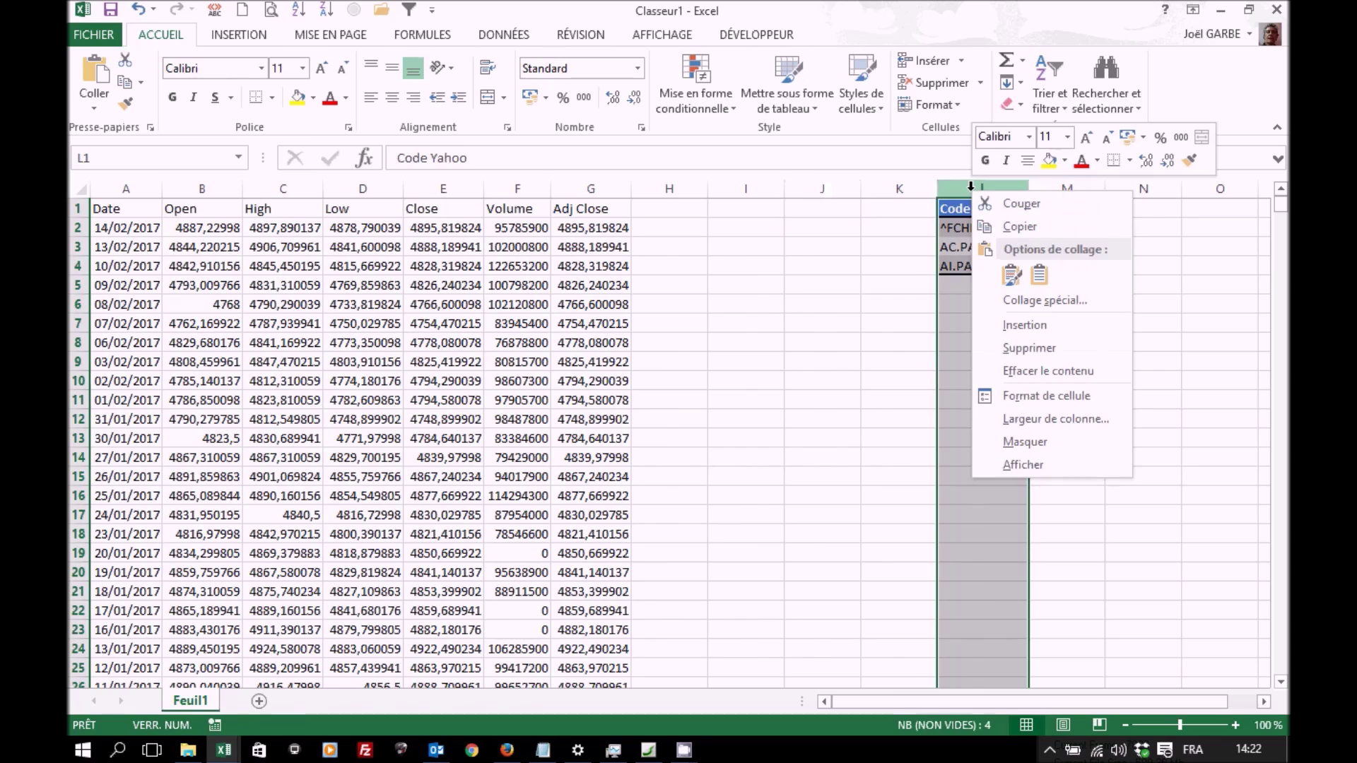
click(1022, 325)
click(821, 208)
text(Code)
- Add a list validation to K1 sourced from =INDIRECT("tblCode[Code Yahoo]")
click(918, 208)
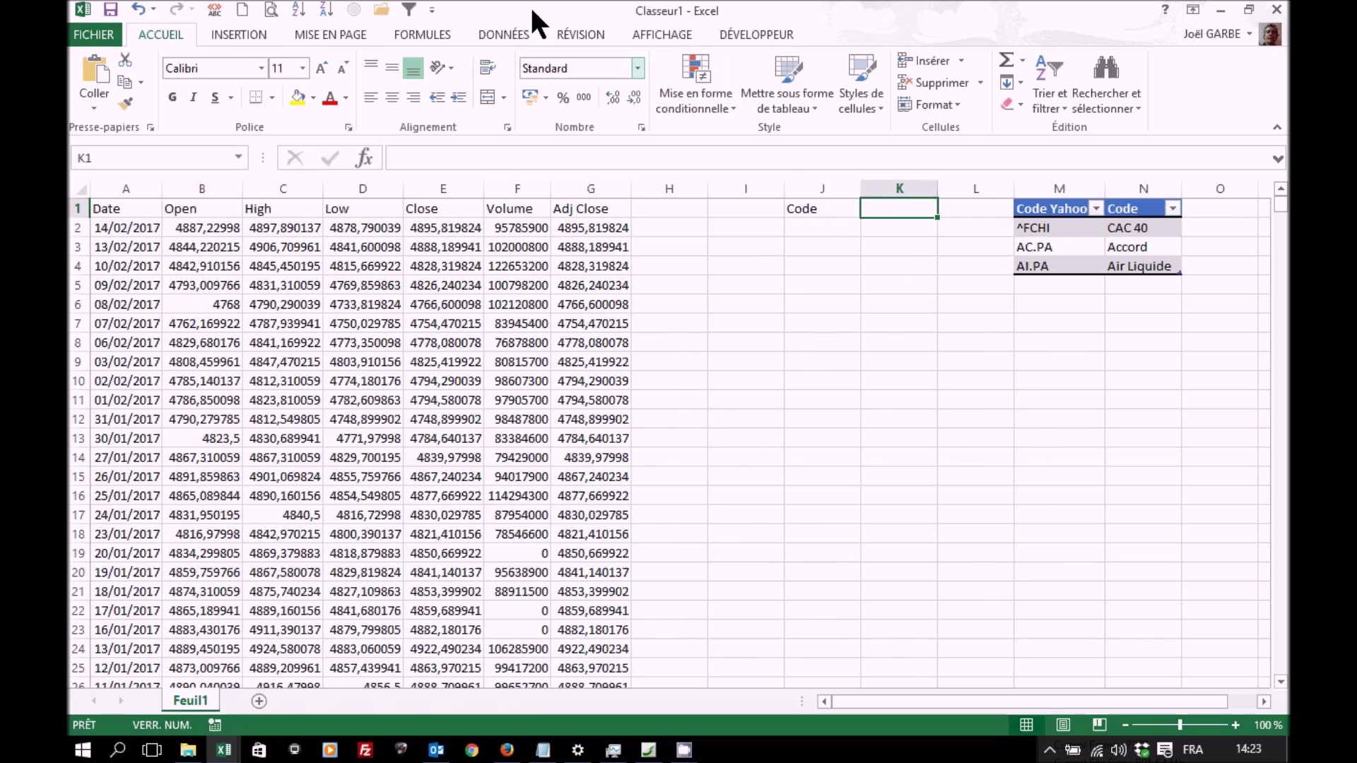
click(505, 35)
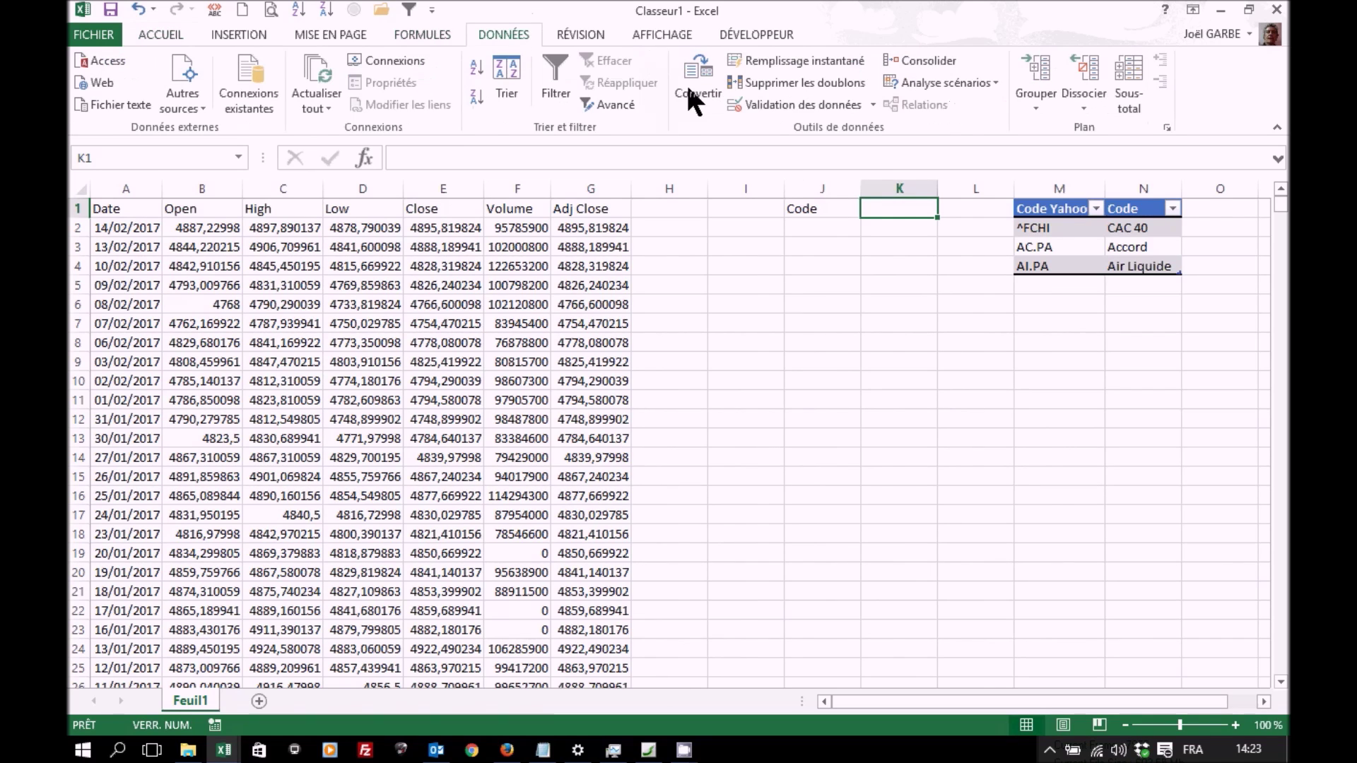
click(793, 101)
click(572, 345)
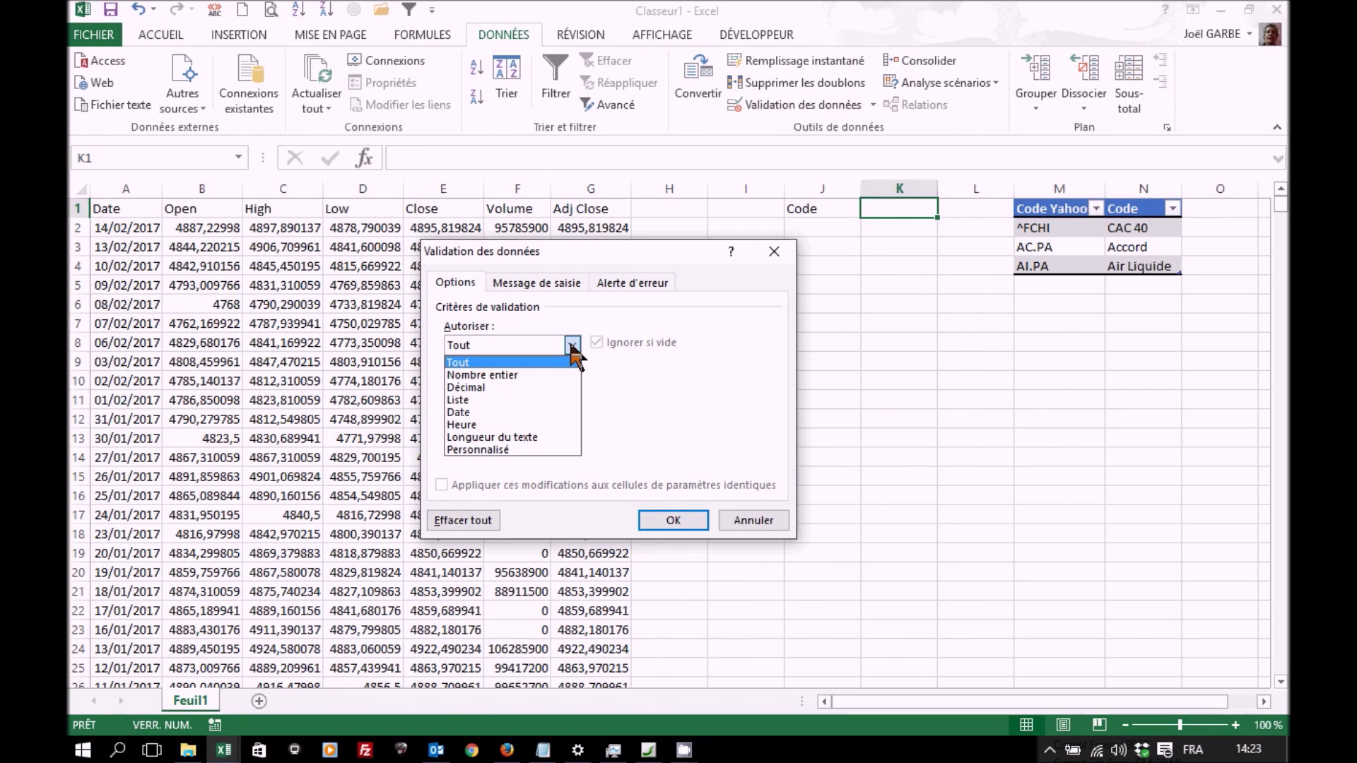
click(467, 399)
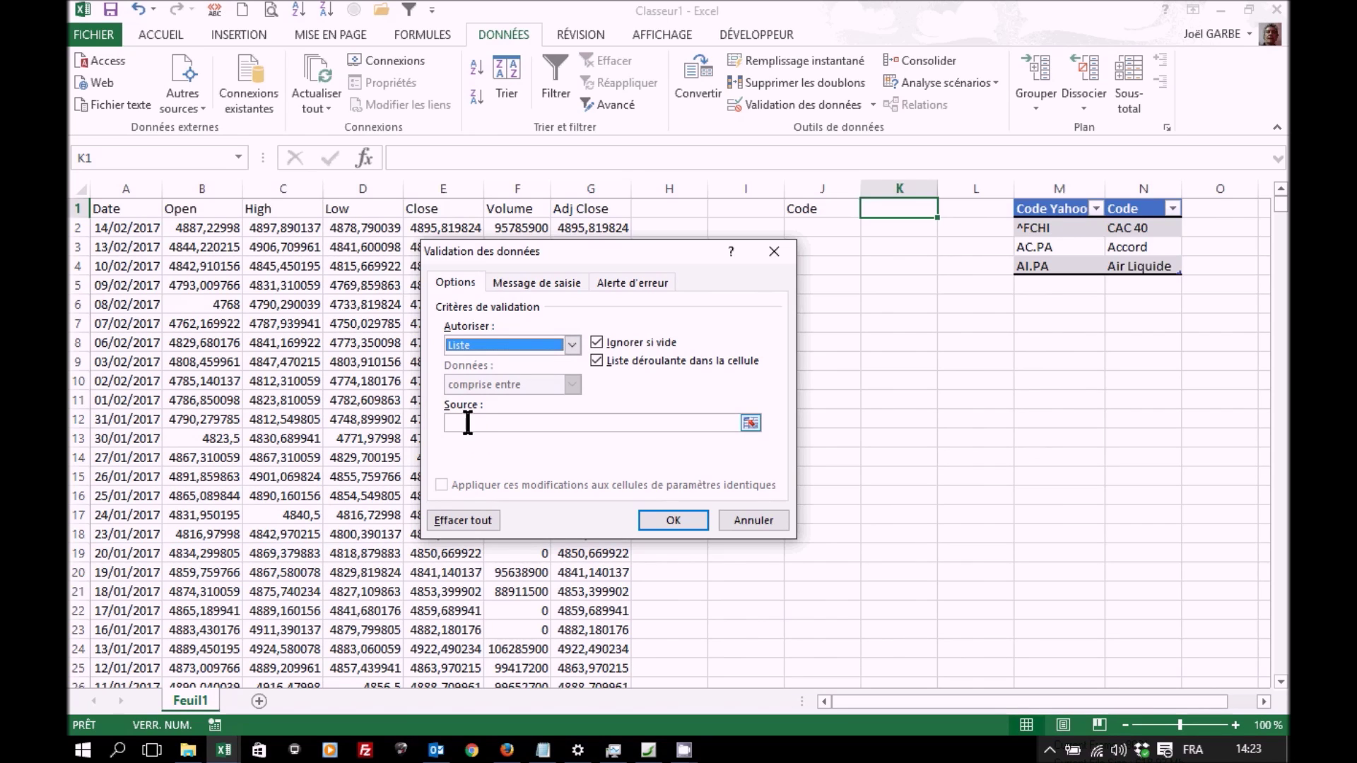
click(467, 423)
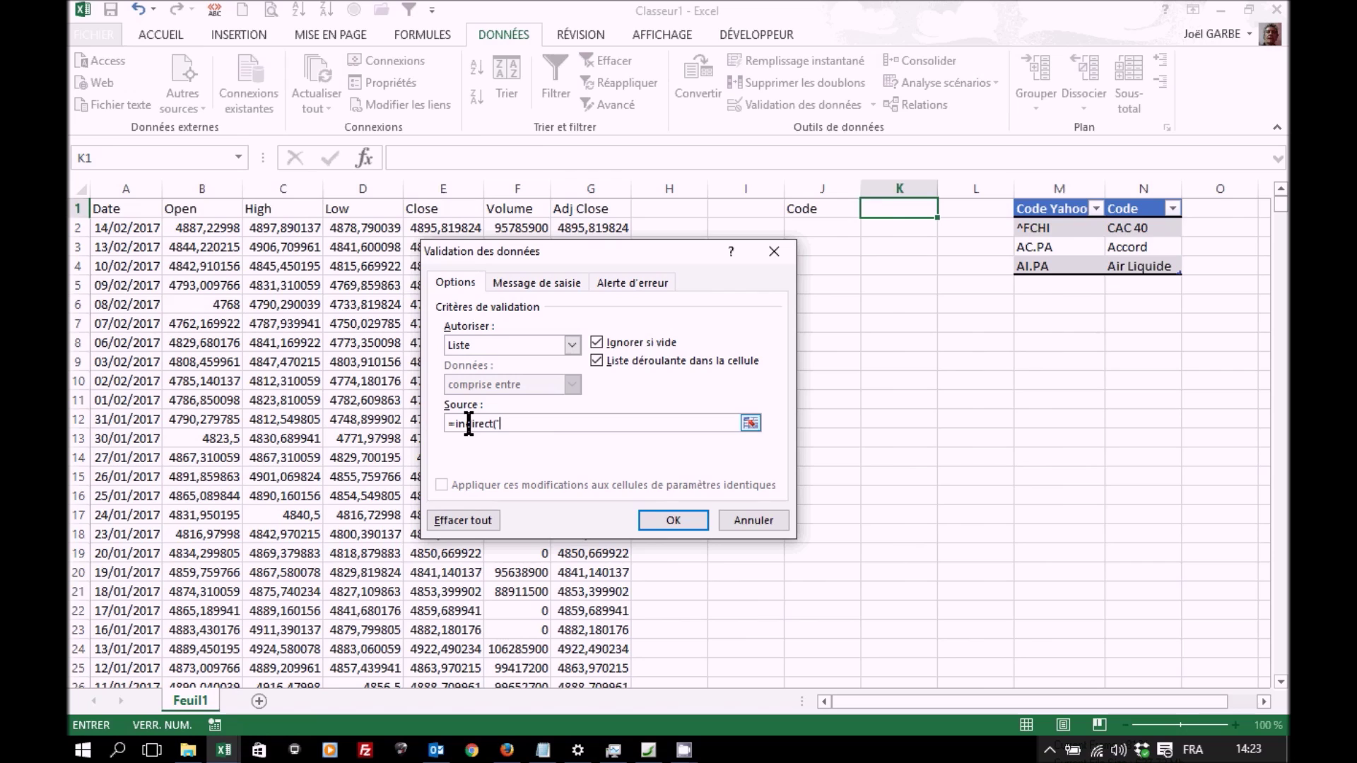
text(=indirect("tblCo)
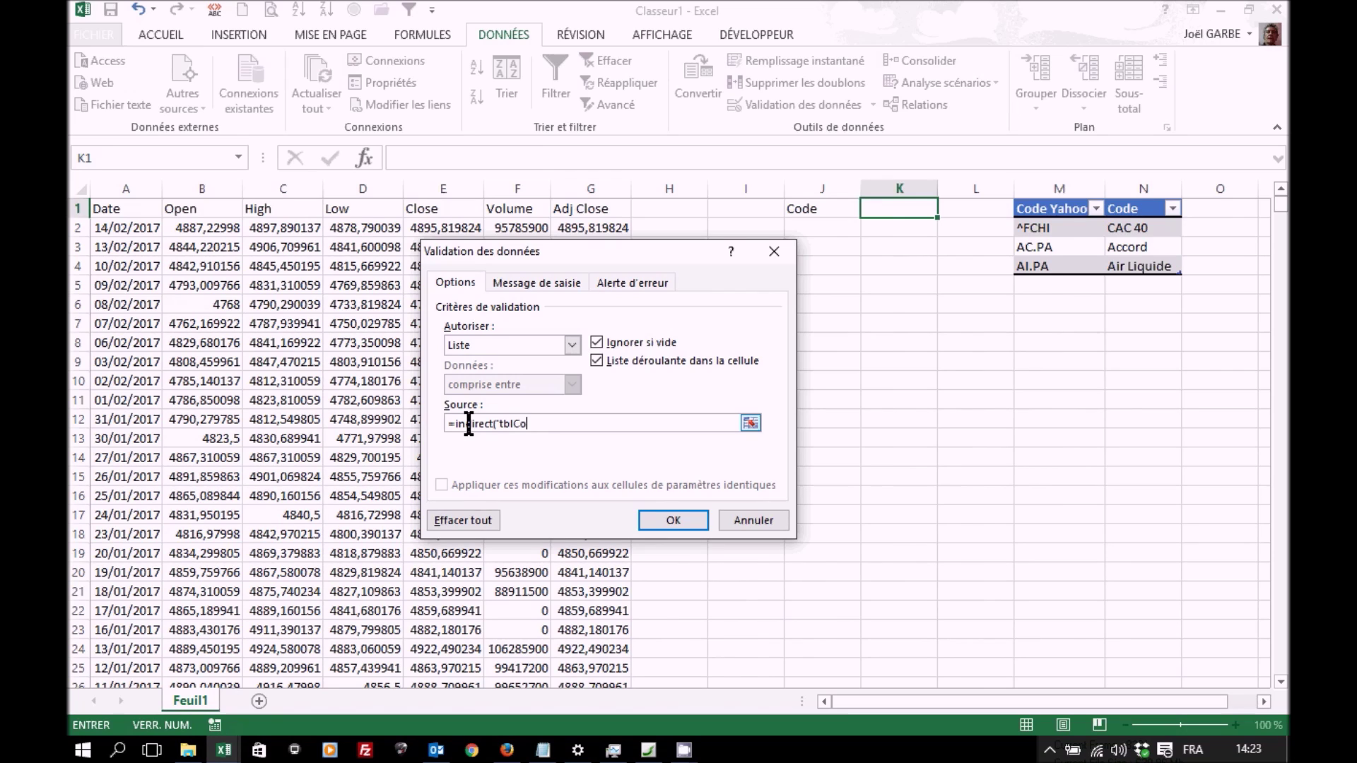
text(de[Code Y)
key(Tab)
click(588, 423)
click(682, 521)
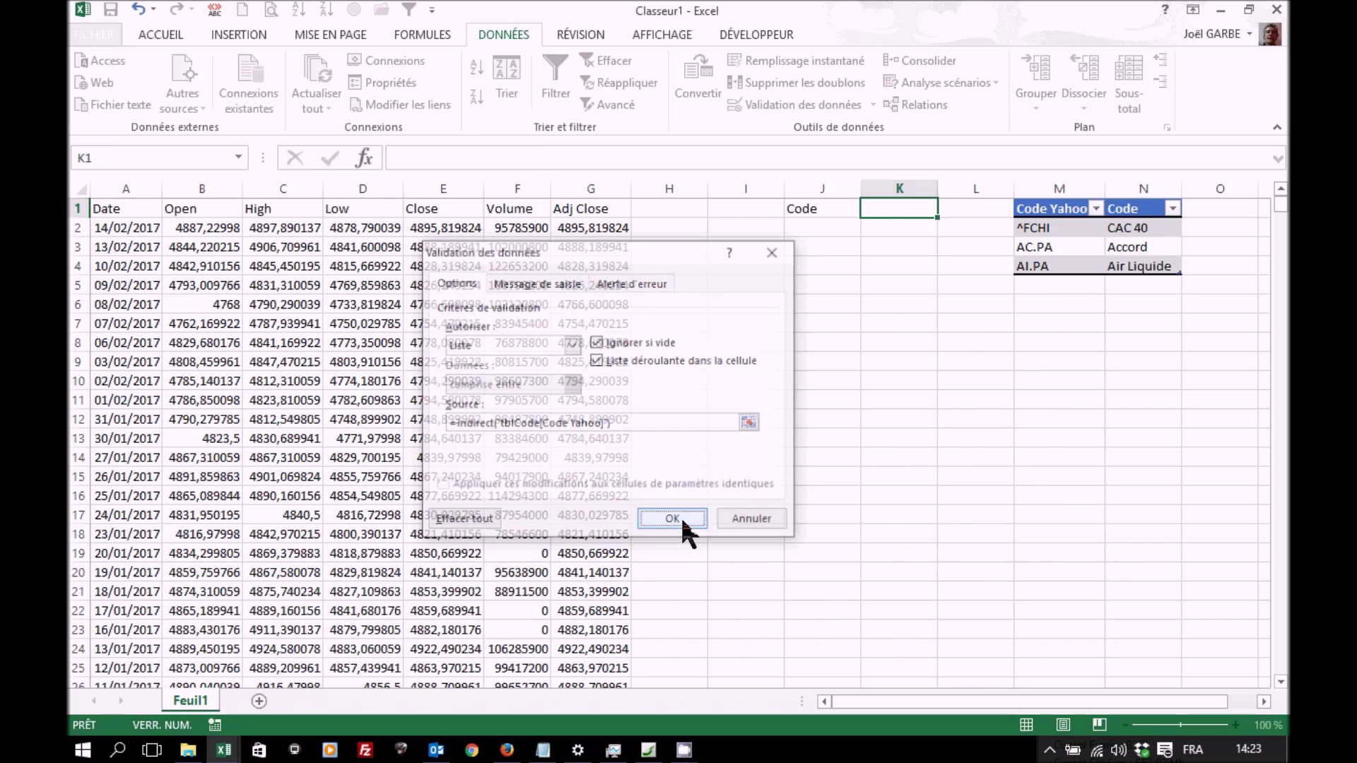
click(945, 208)
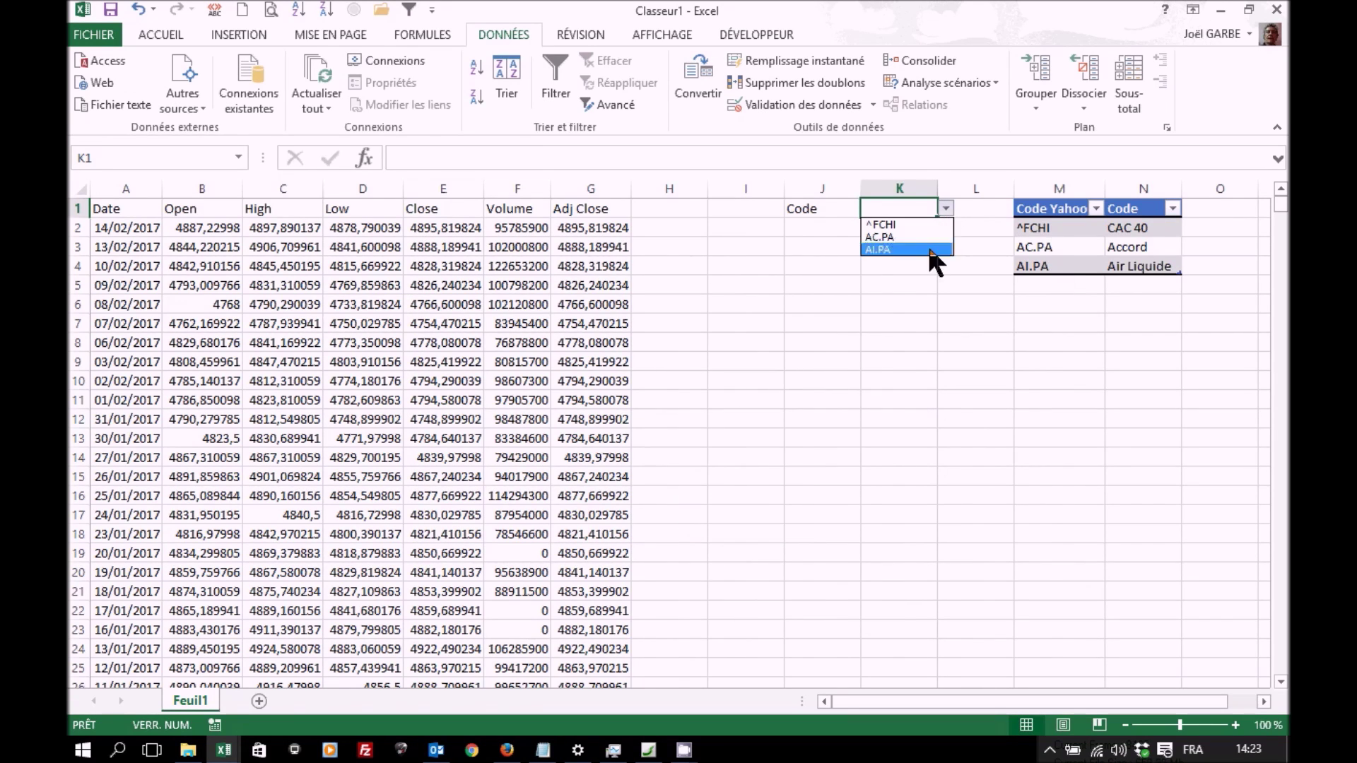
- Choose AC.PA in K1 and enter the labels 'De :' and 'à :' in J2 and J3
click(902, 240)
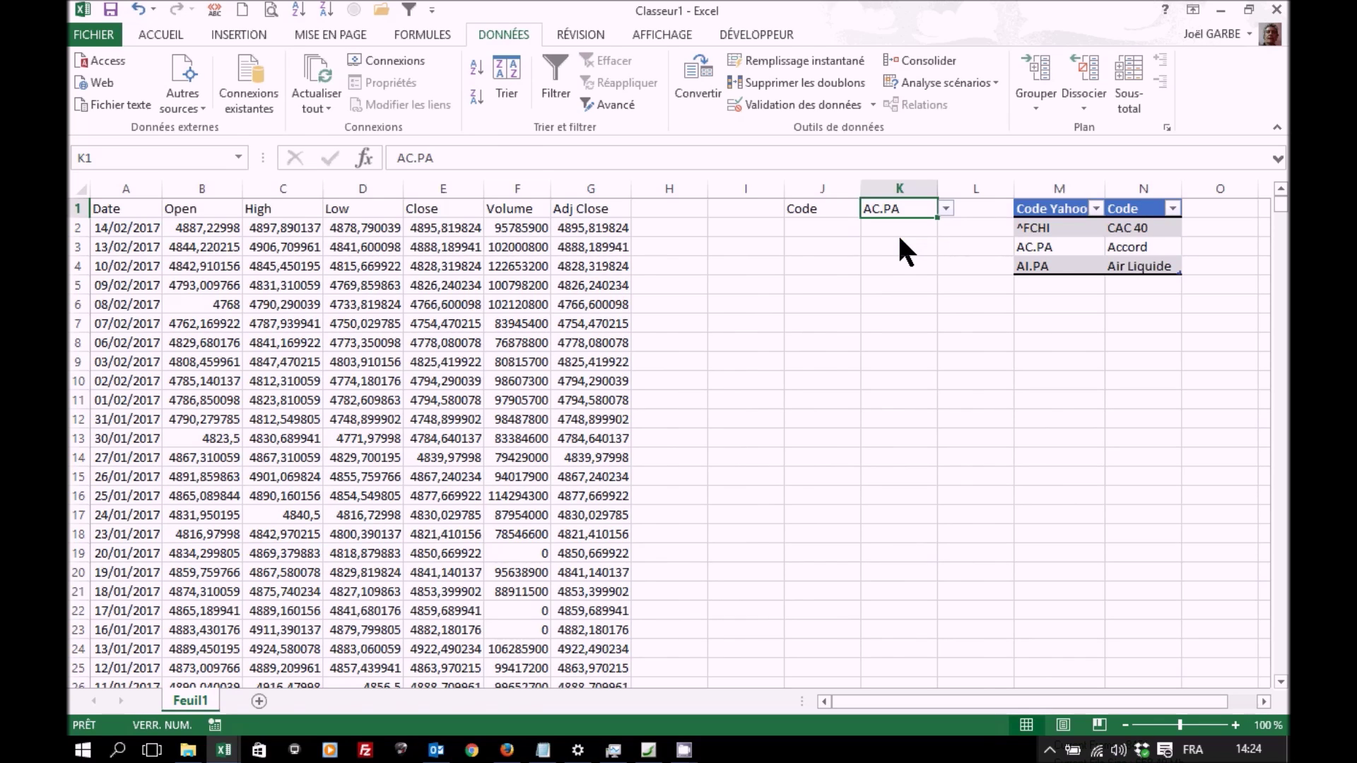
click(816, 227)
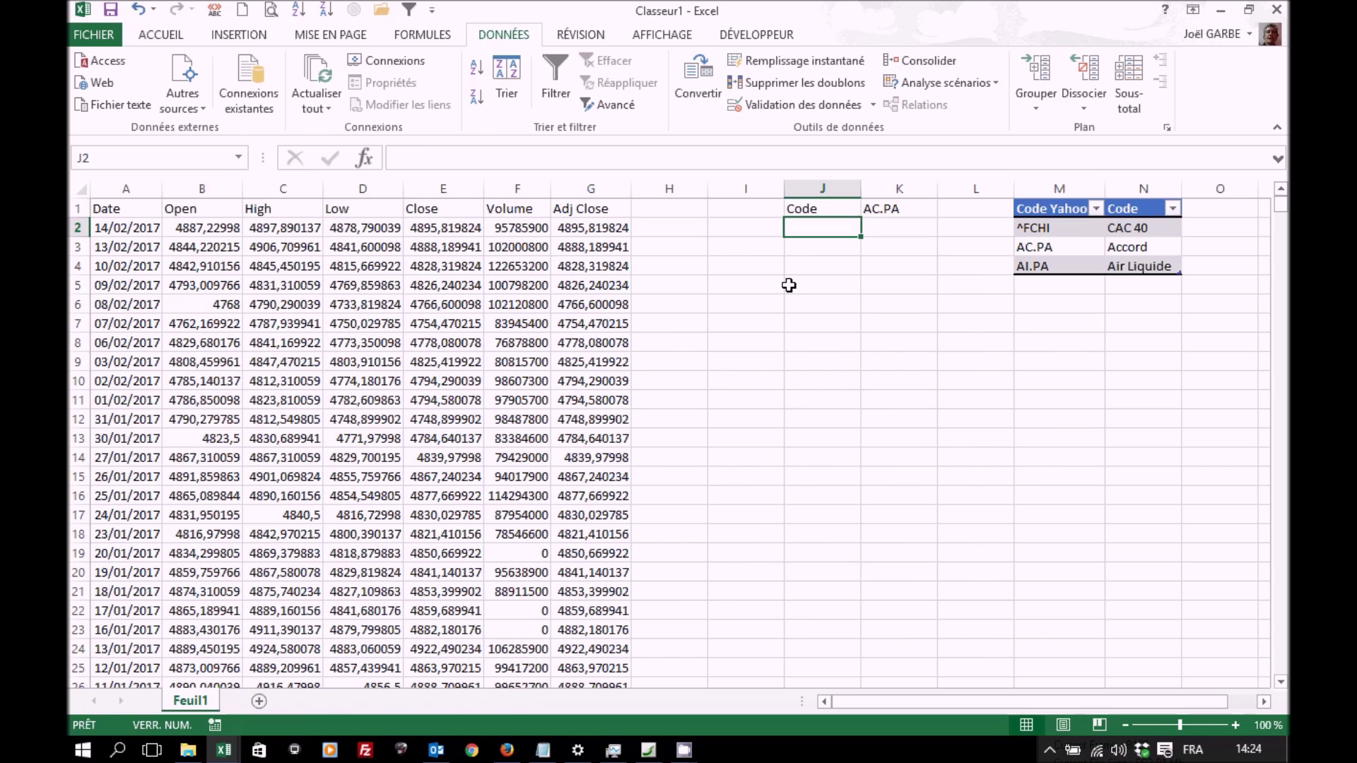
text(De)
text(:)
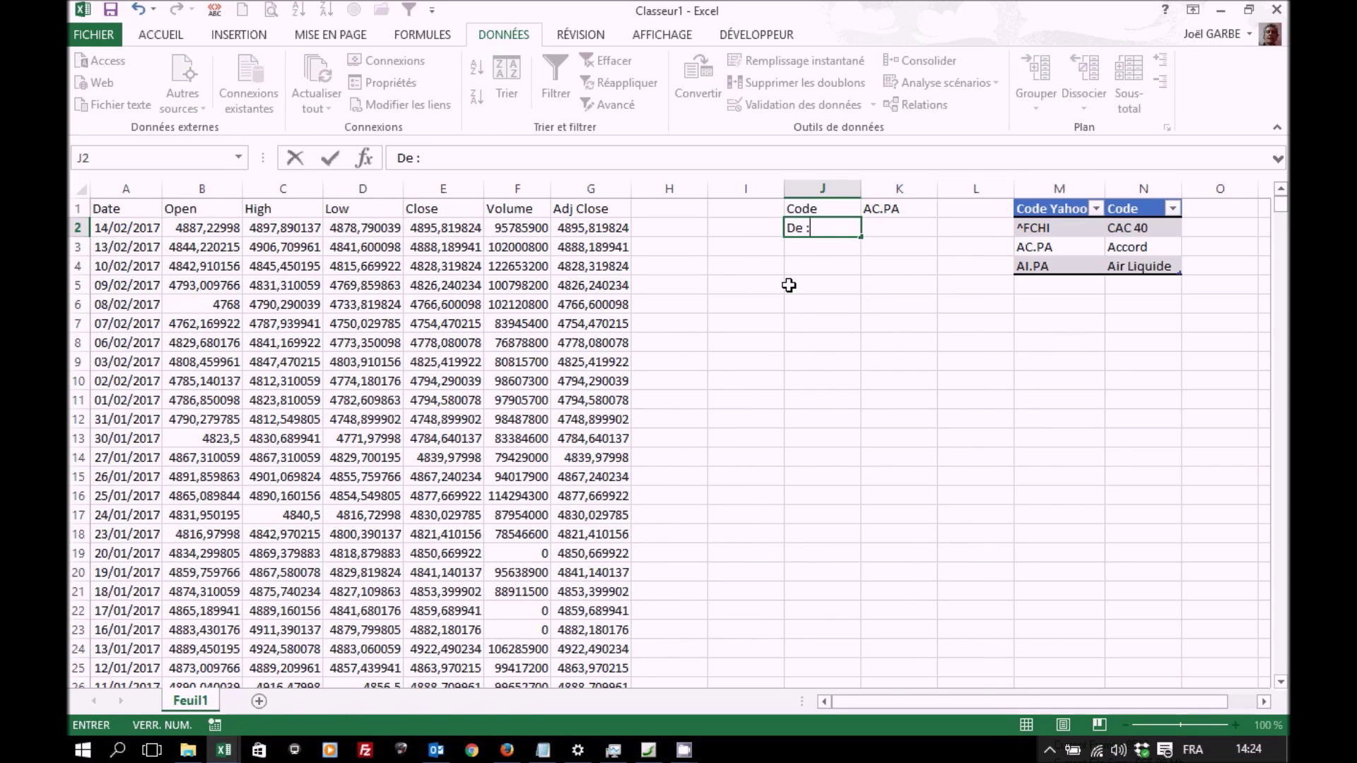
key(Return)
text(à)
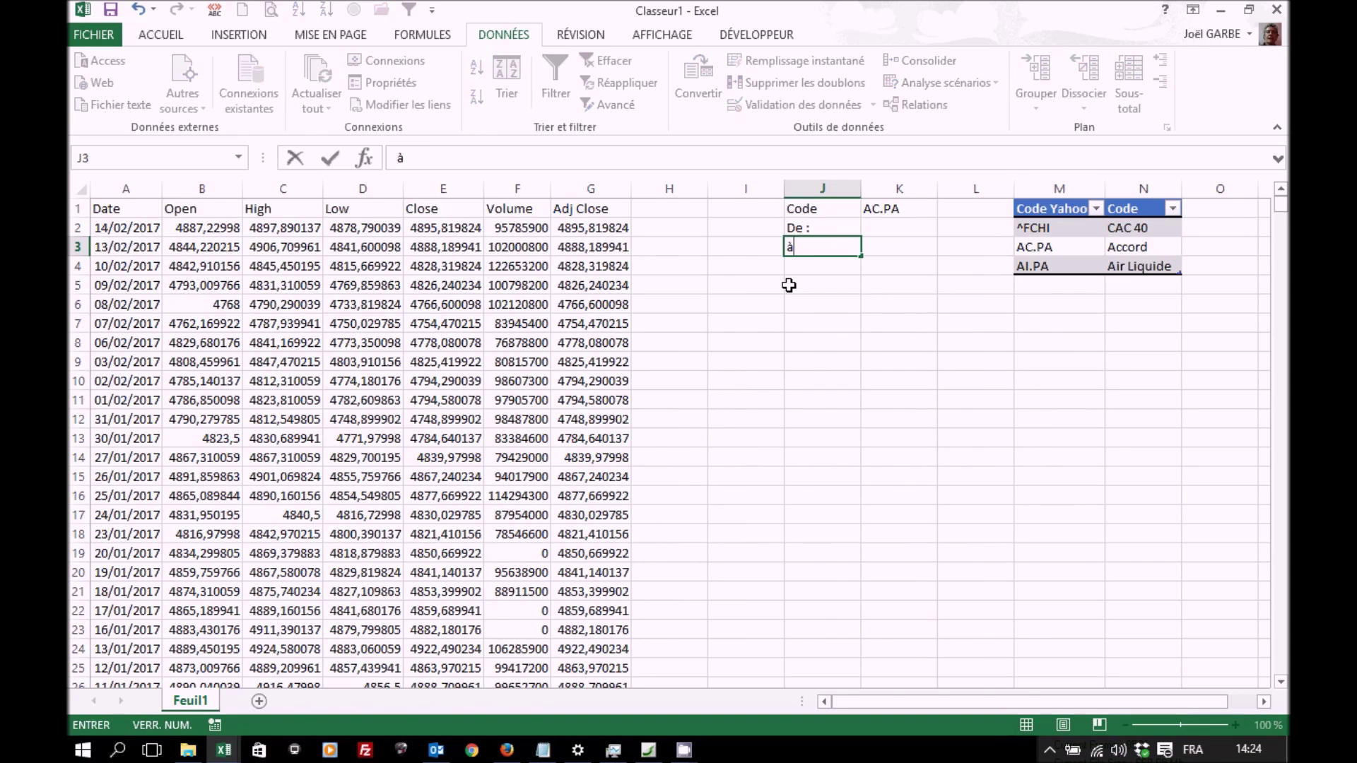
text( :)
click(880, 243)
- Enter start date 01/01/2010 in K2 and =AUJOURDHUI()-1 in K3
click(896, 226)
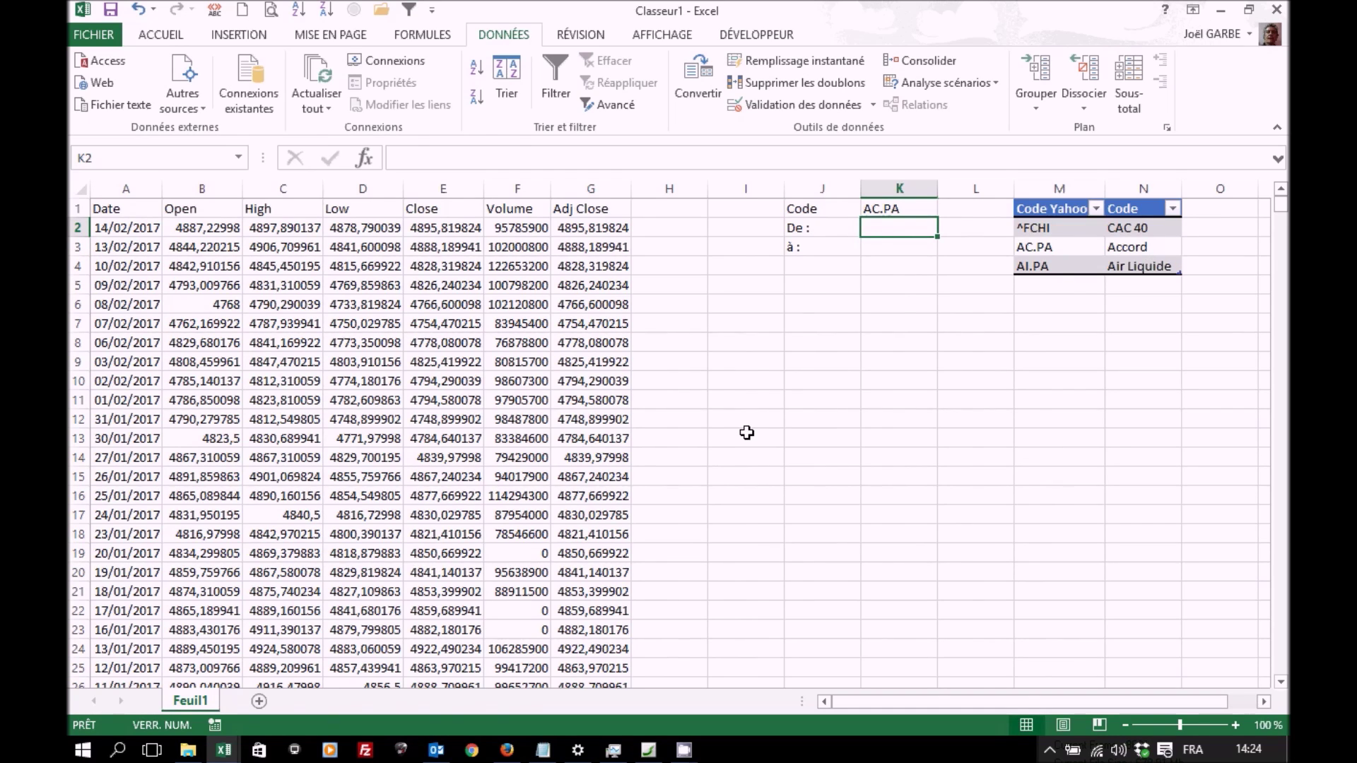
text(01/01/2010)
key(Tab)
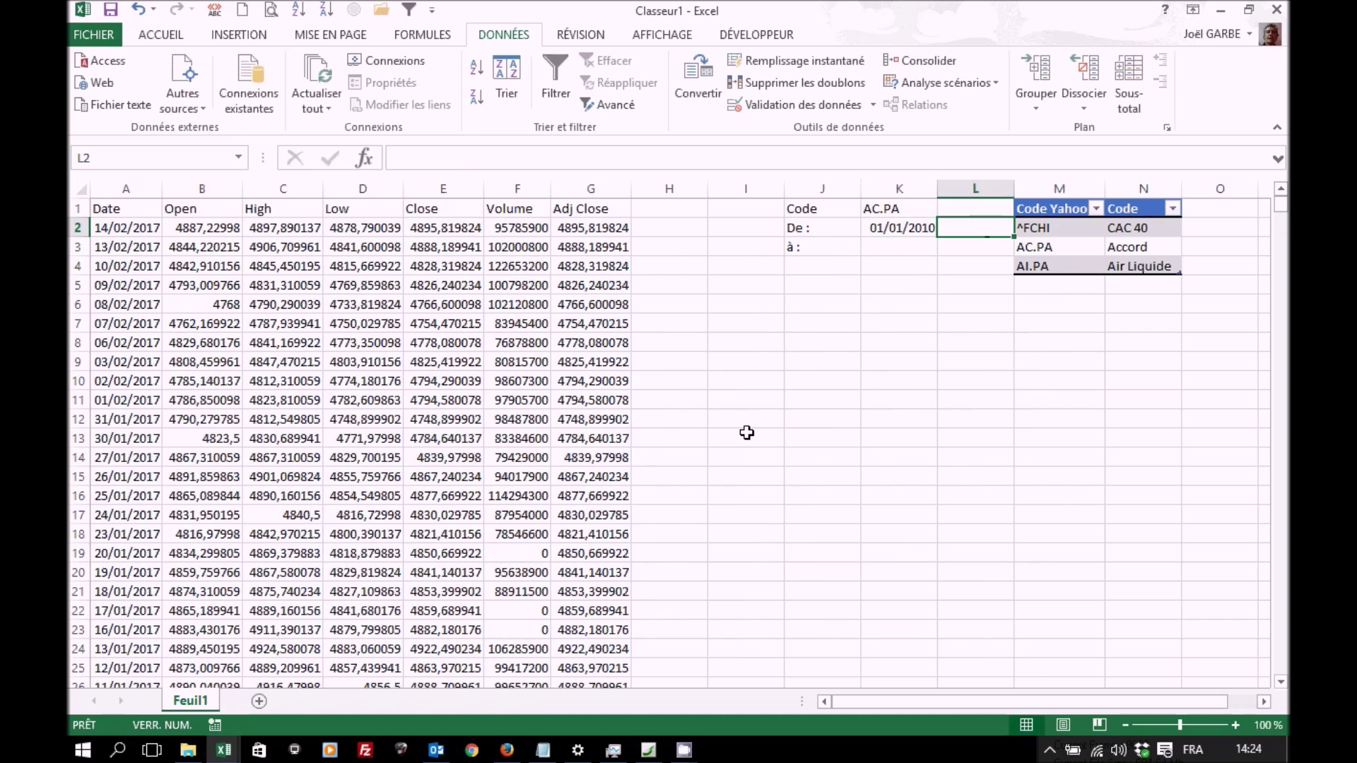
click(893, 245)
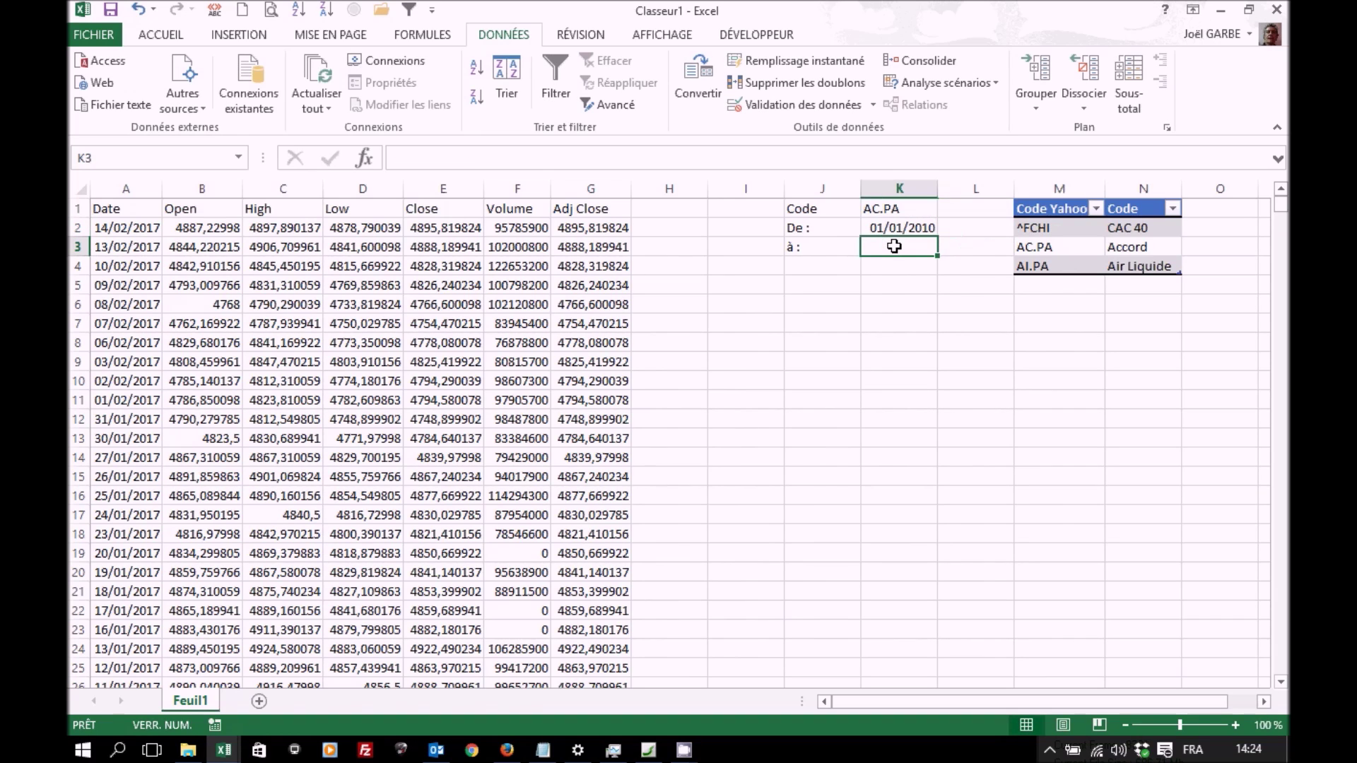
text(=)
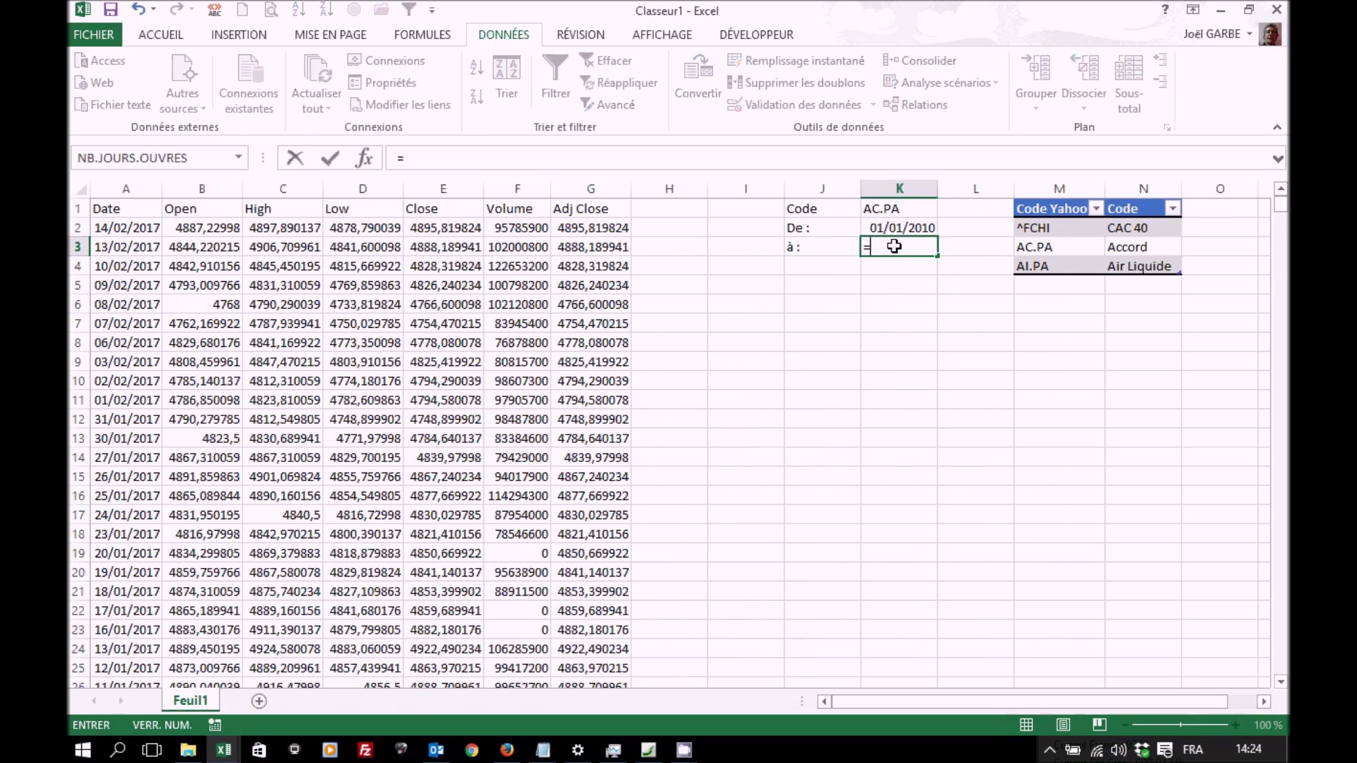
text(au)
double_click(914, 264)
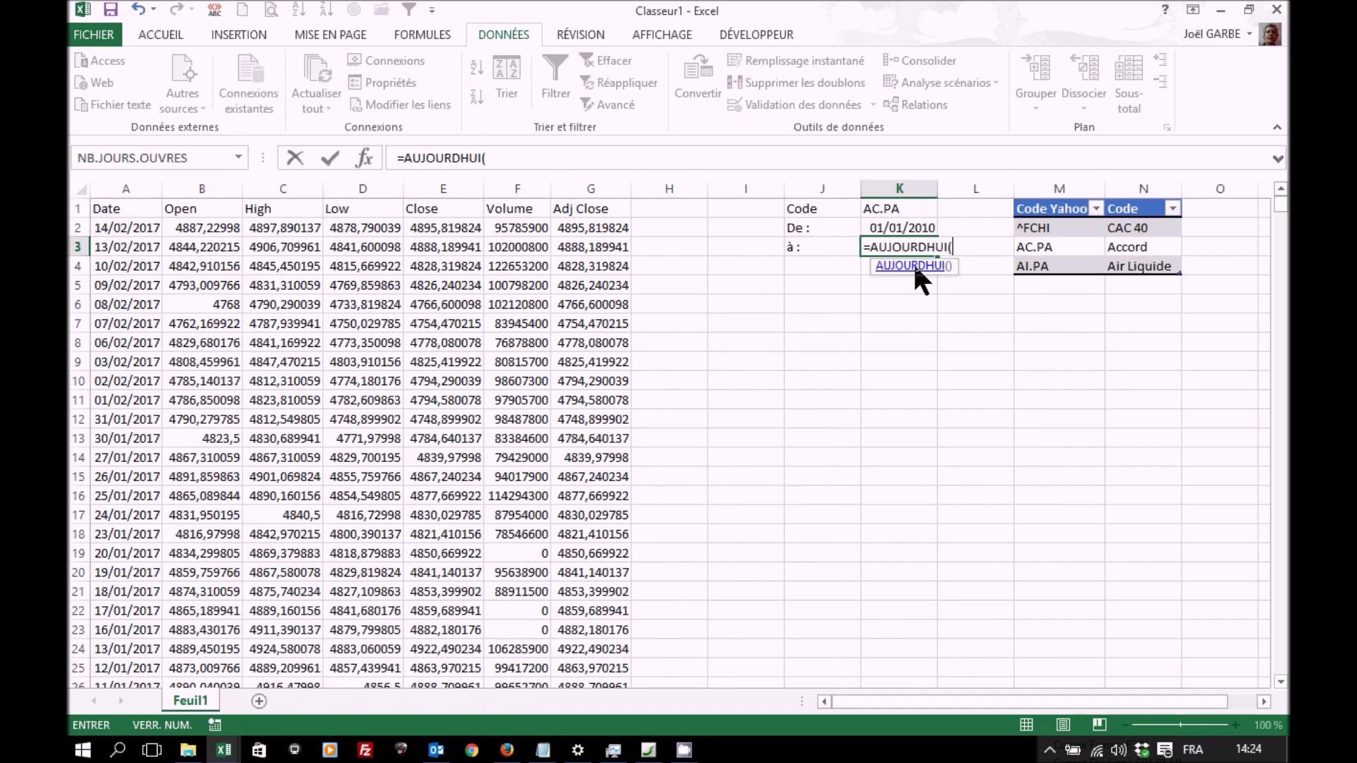
click(629, 158)
text()-1)
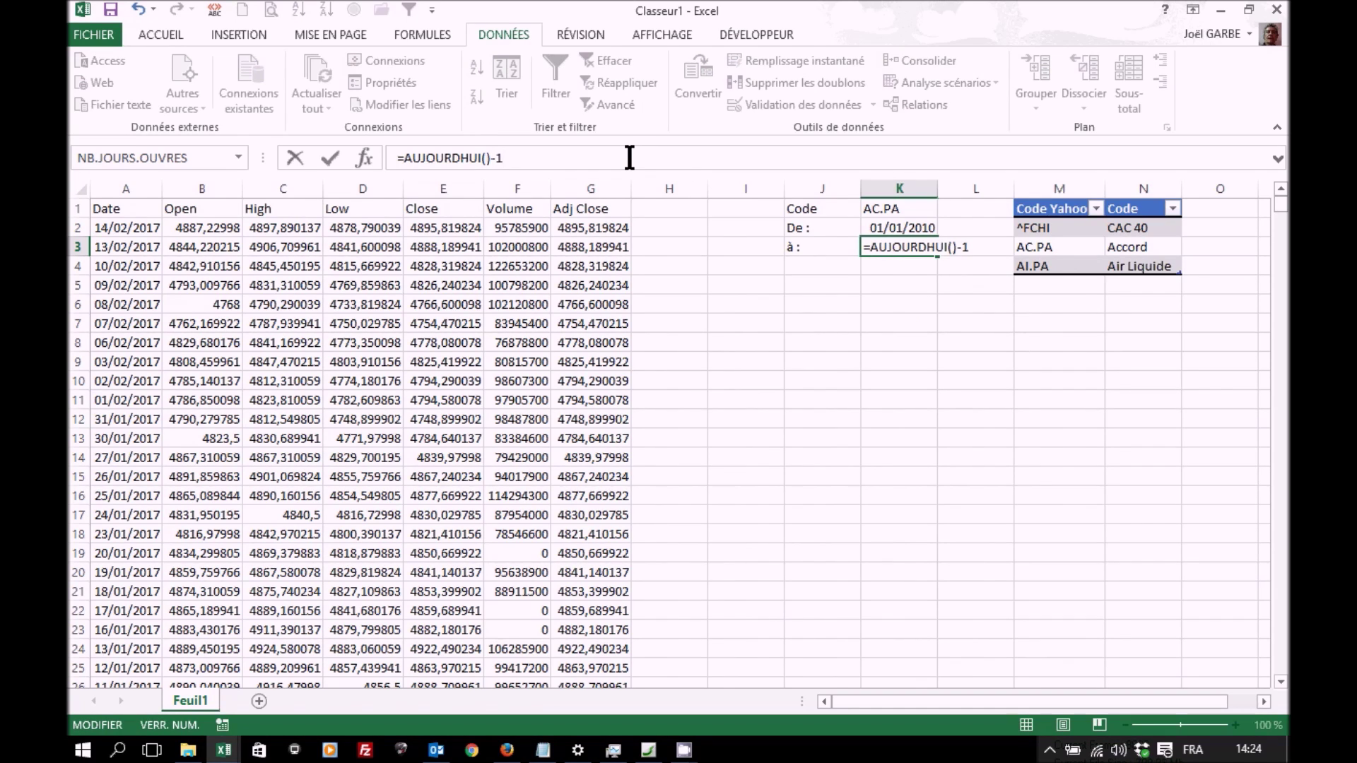
key(Return)
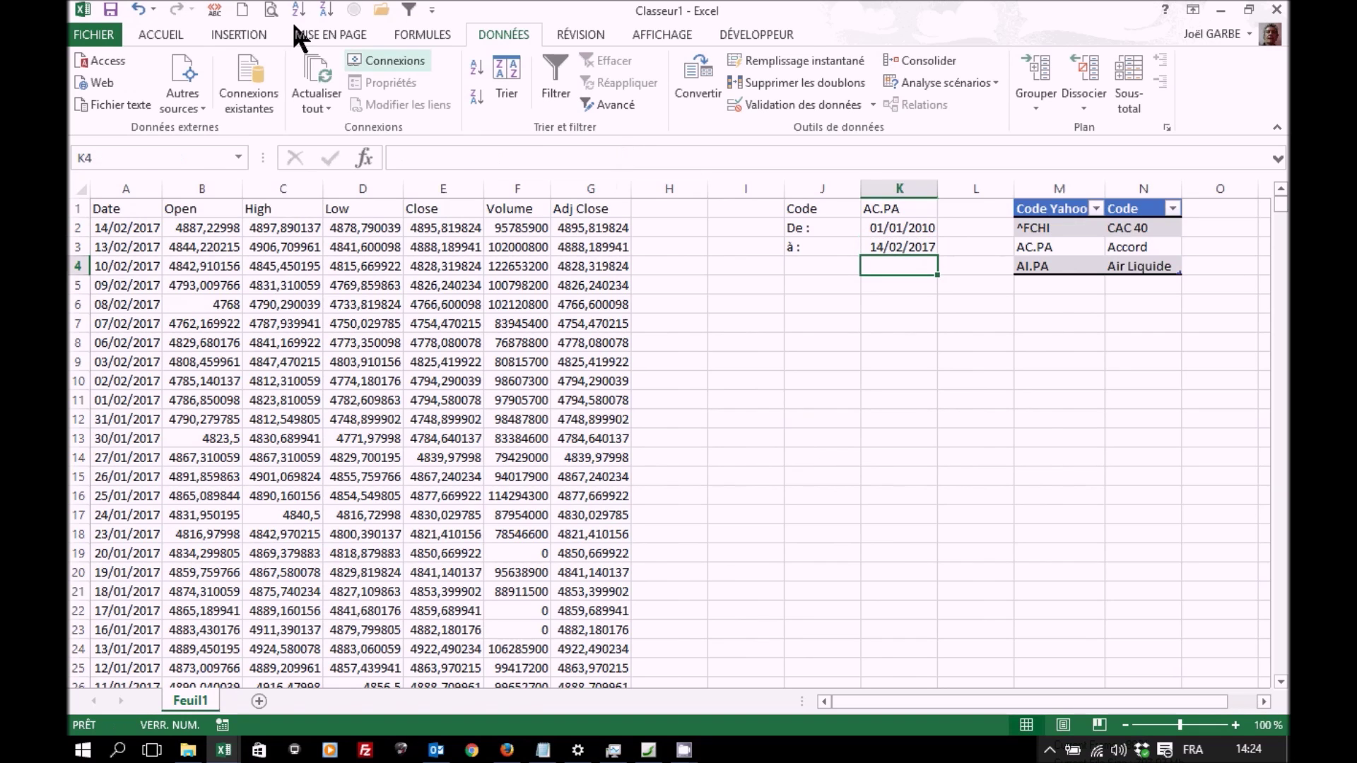
- In Save As, browse to the Exos_Type_Excel folder and create a new Finance folder
click(101, 41)
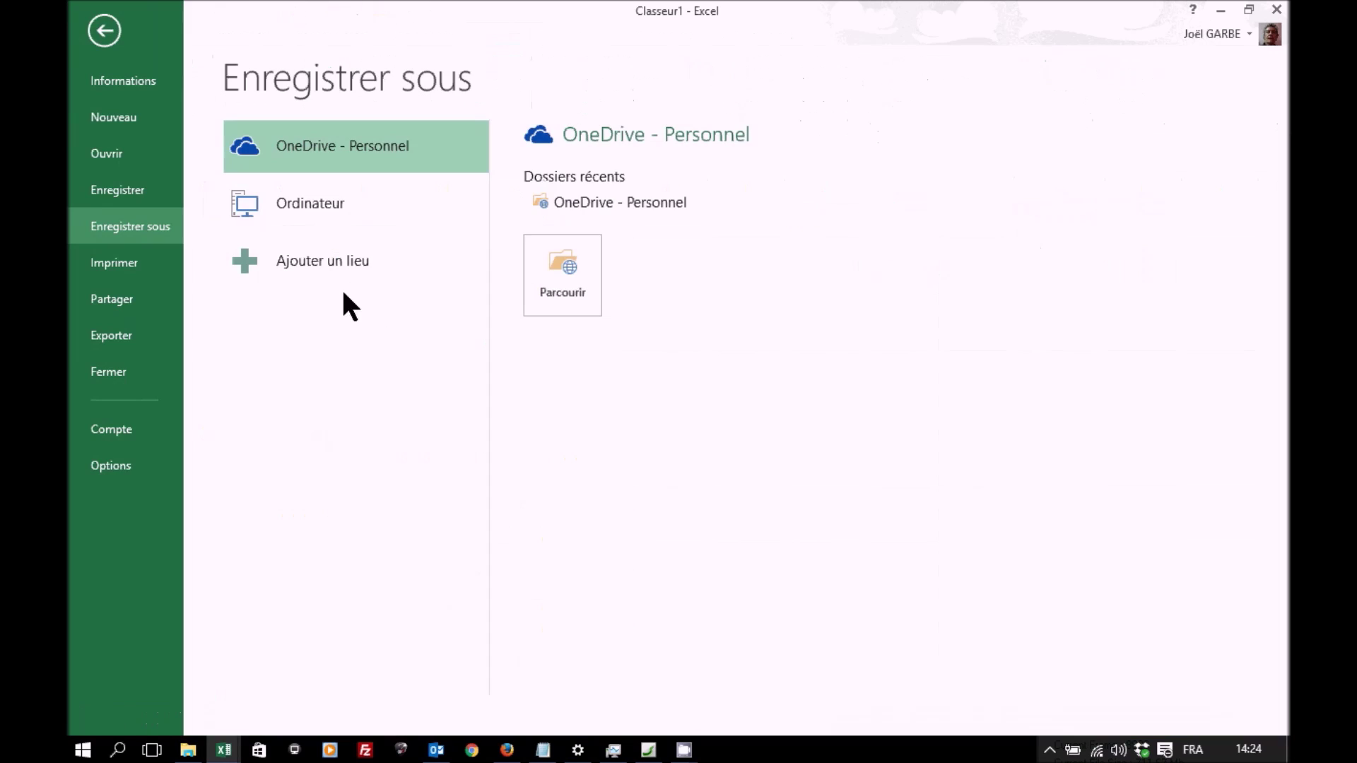
click(317, 212)
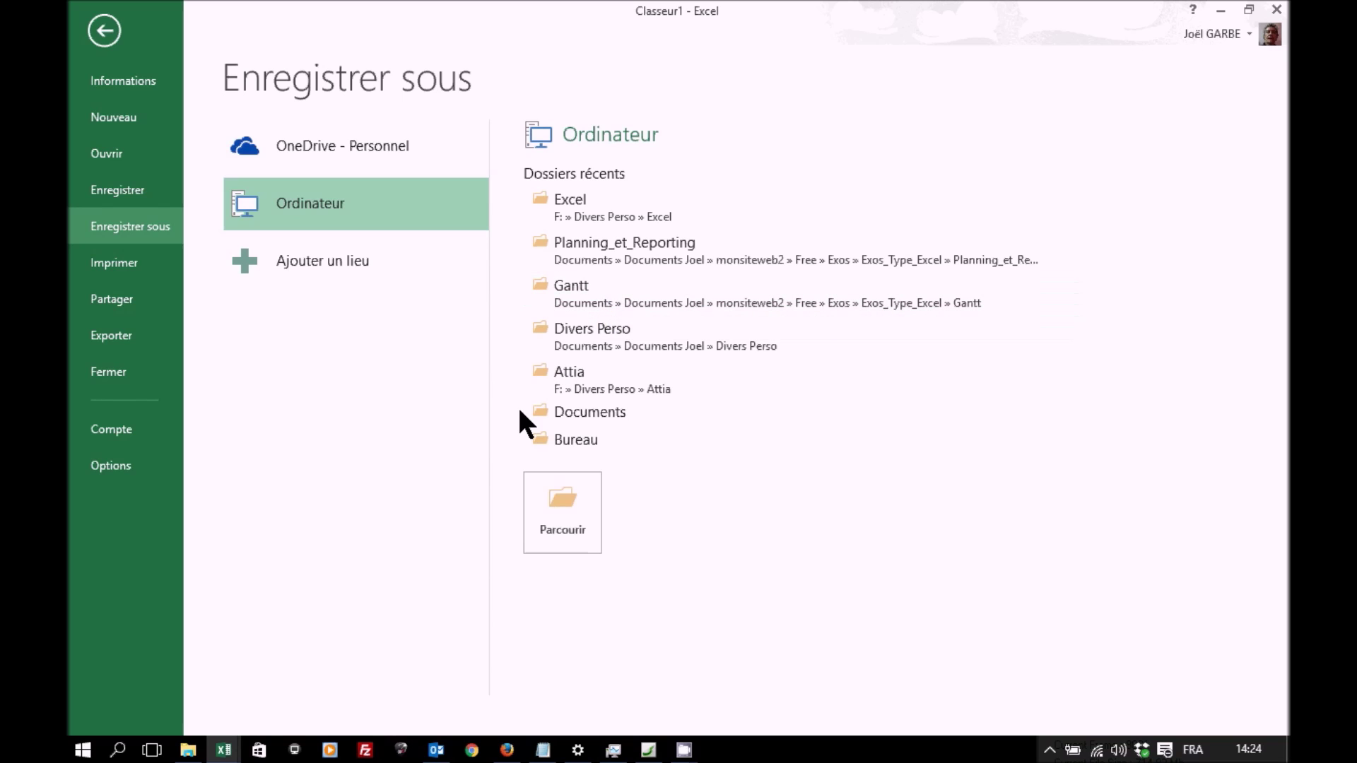
click(574, 410)
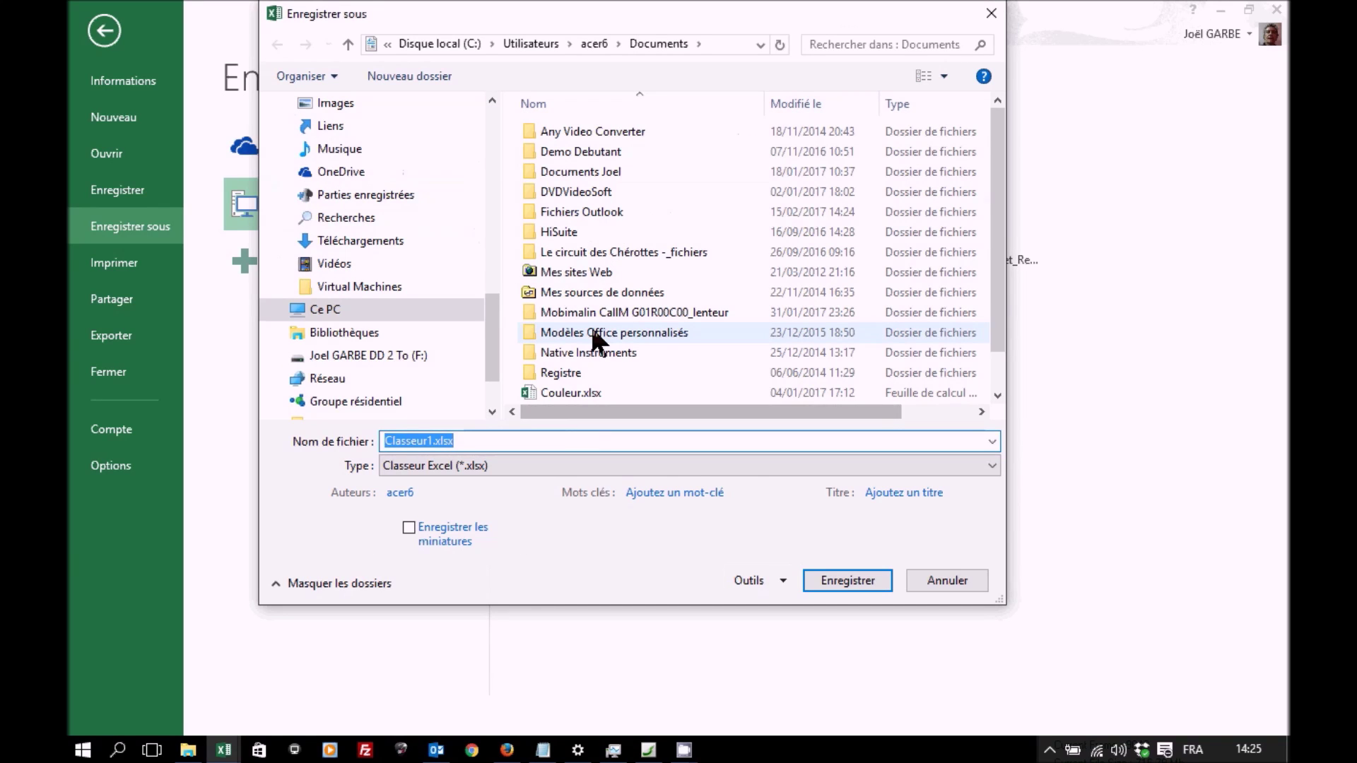
double_click(531, 171)
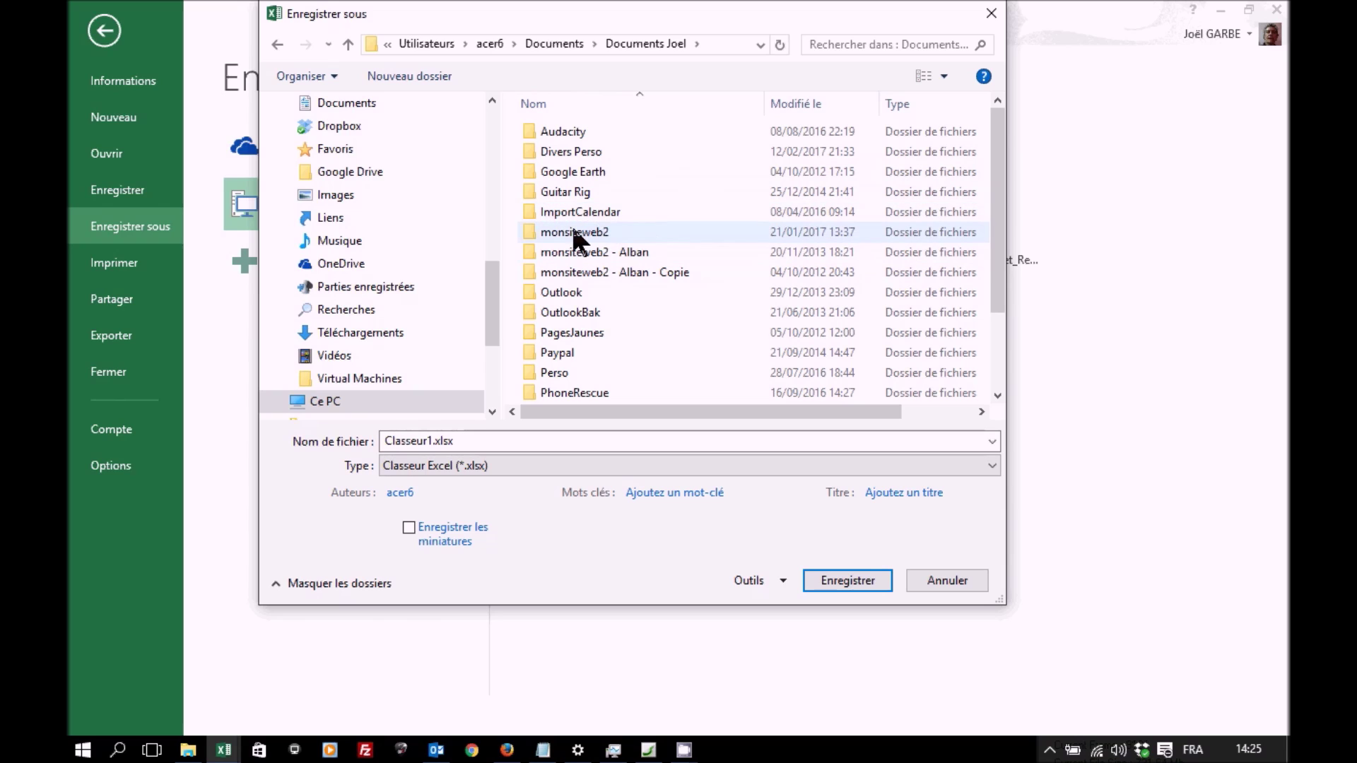
double_click(545, 233)
double_click(830, 151)
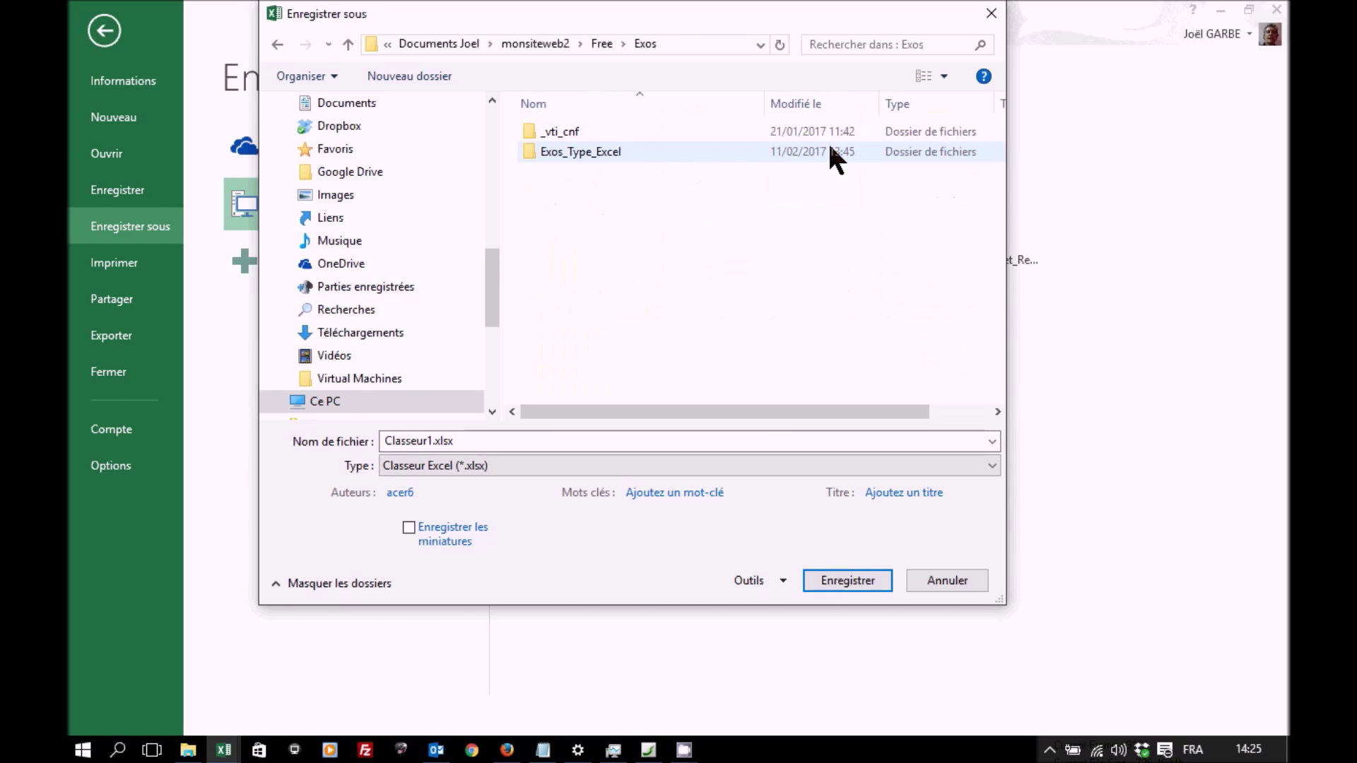
double_click(558, 151)
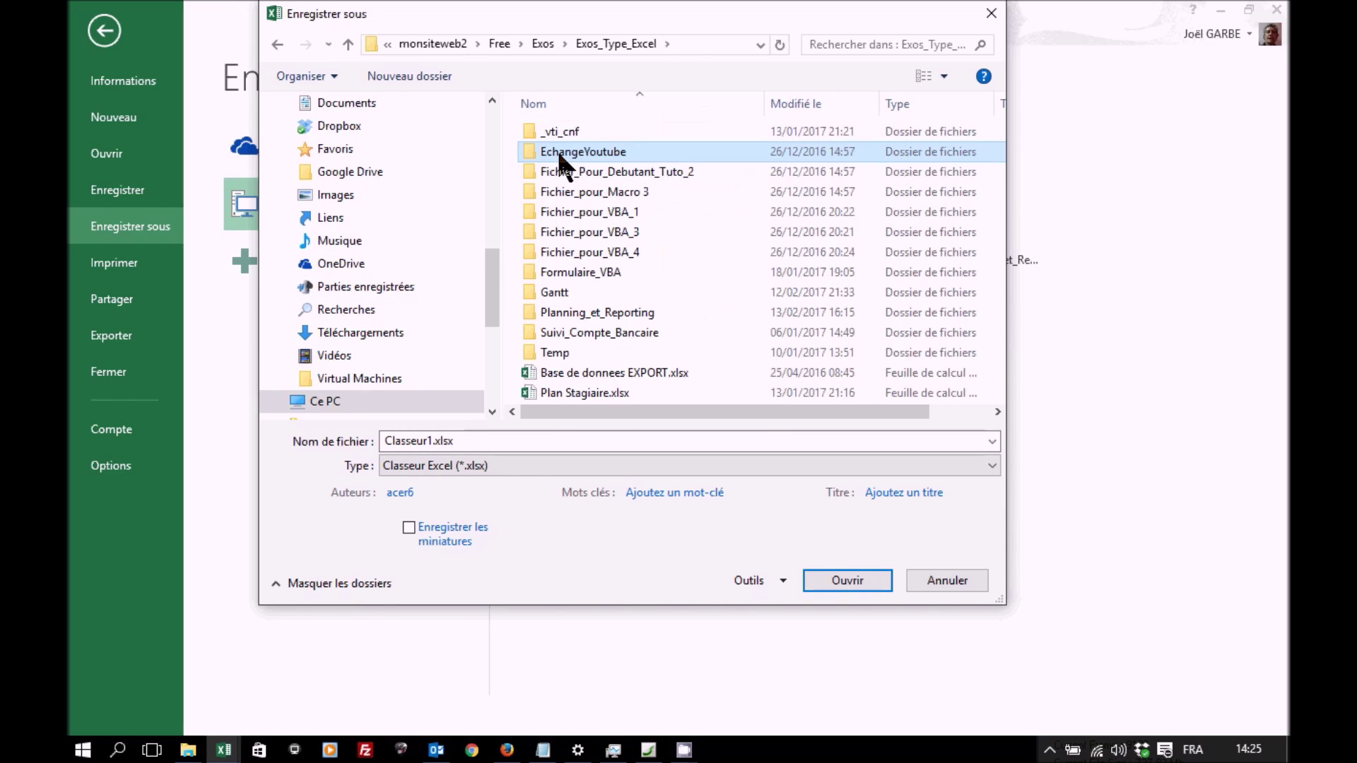
click(414, 71)
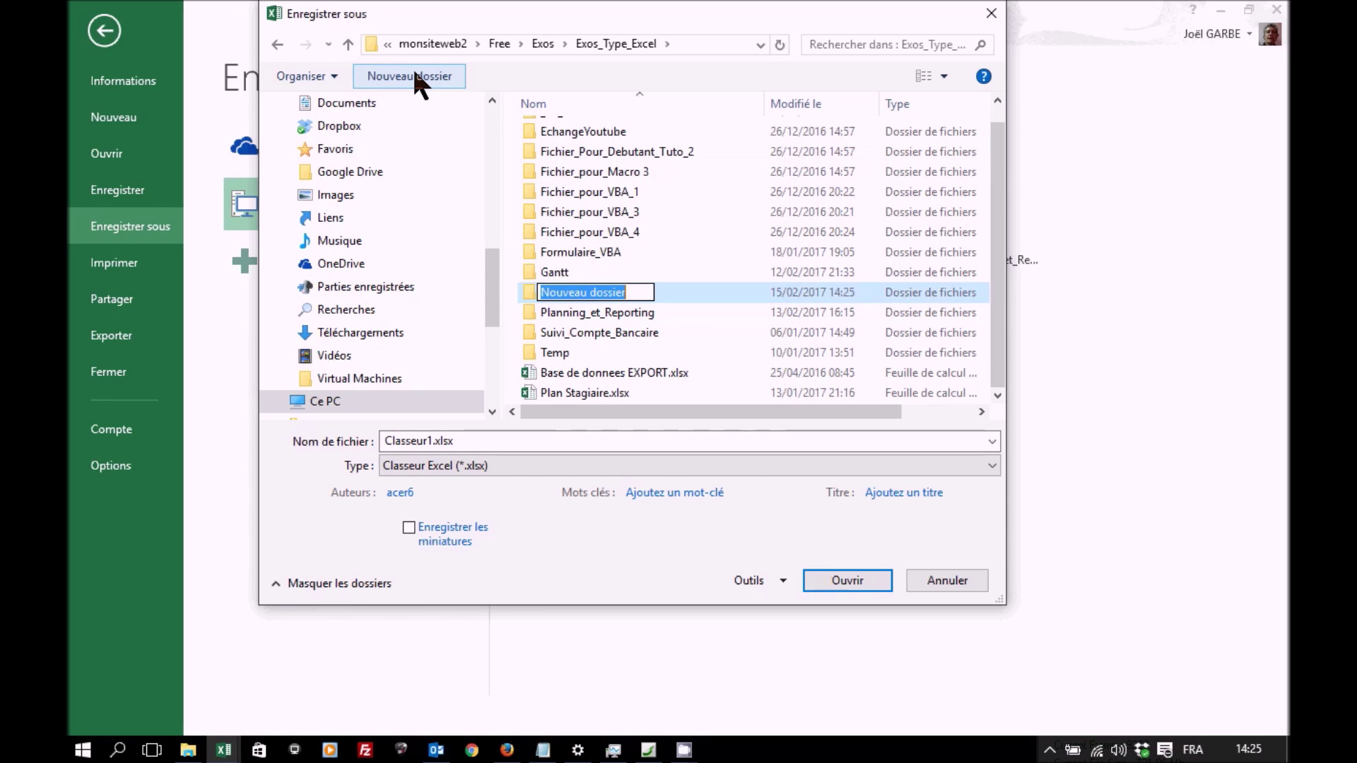
text(Finance)
key(Return)
key(Return)
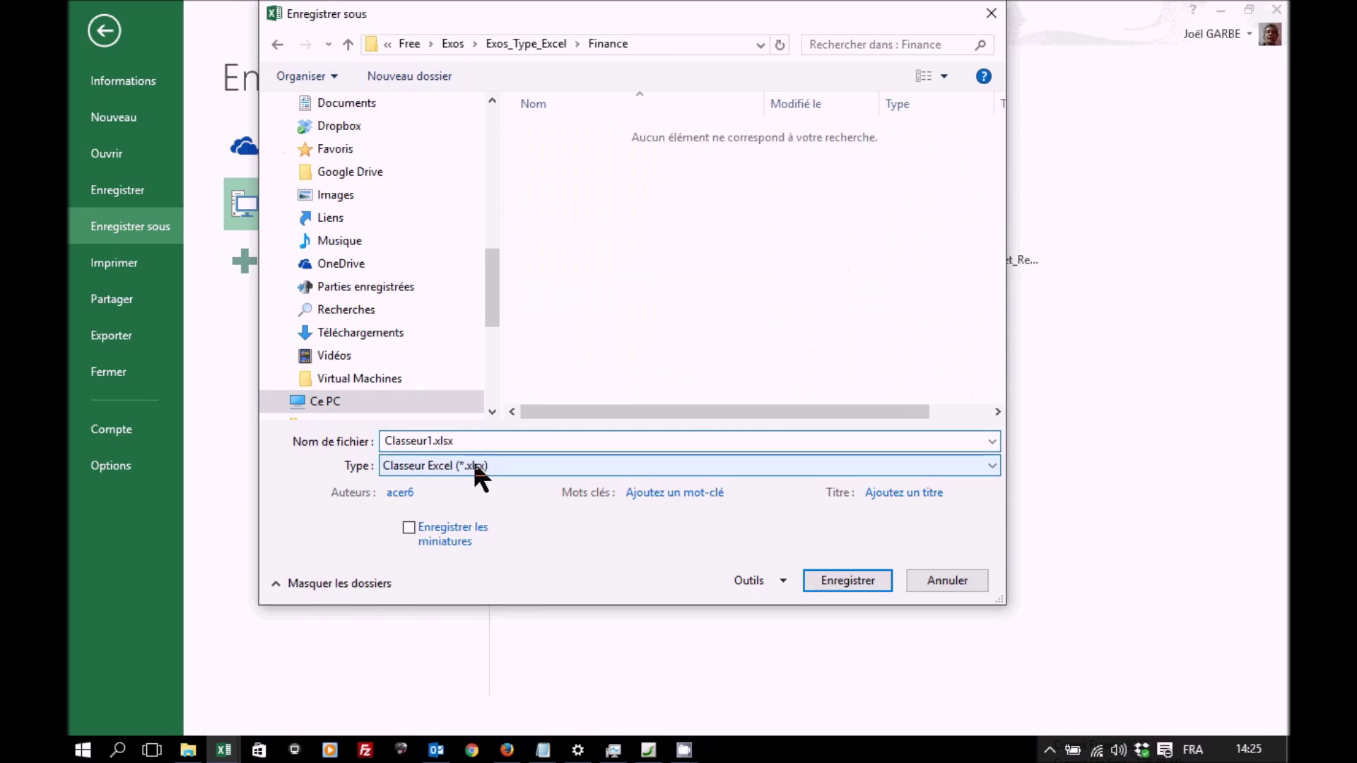
- Save the workbook as macro-enabled yahooV1.xlsm in the Finance folder
click(472, 465)
click(509, 74)
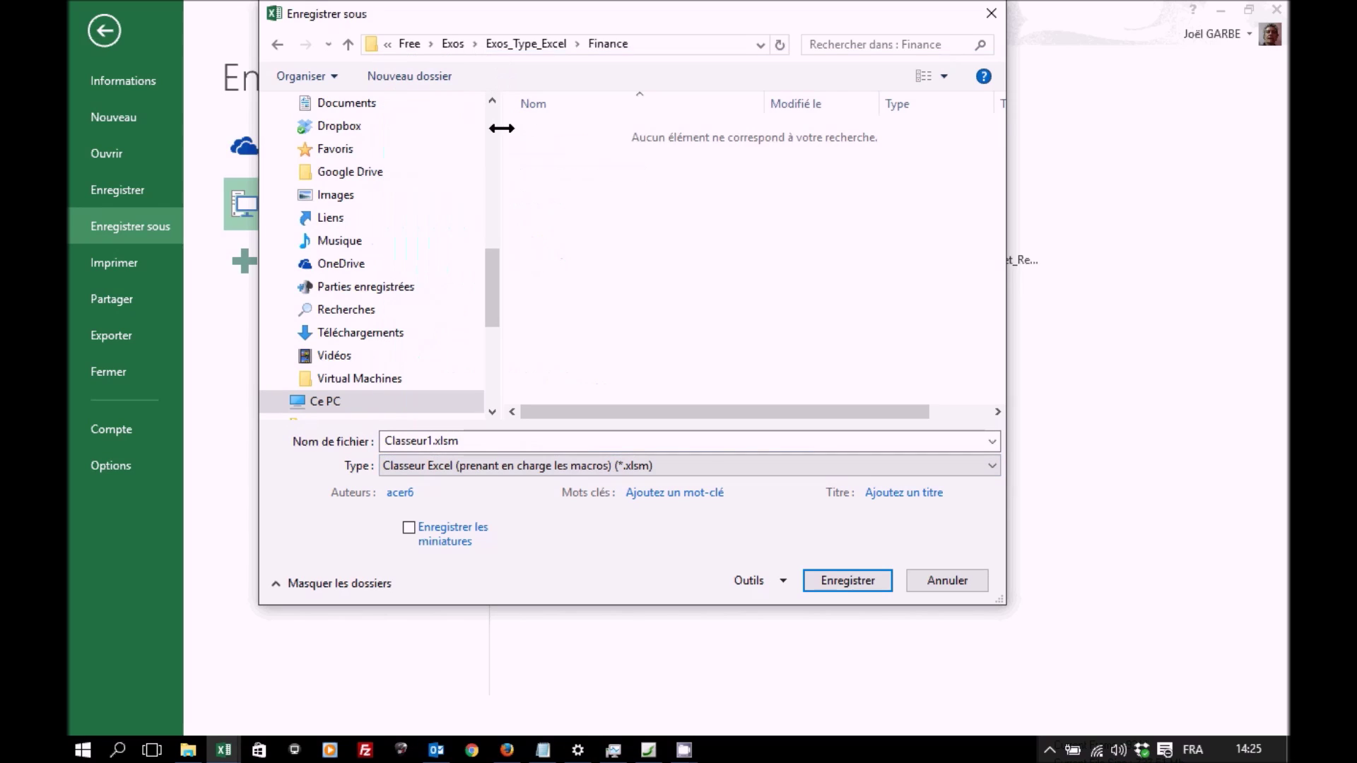
double_click(508, 444)
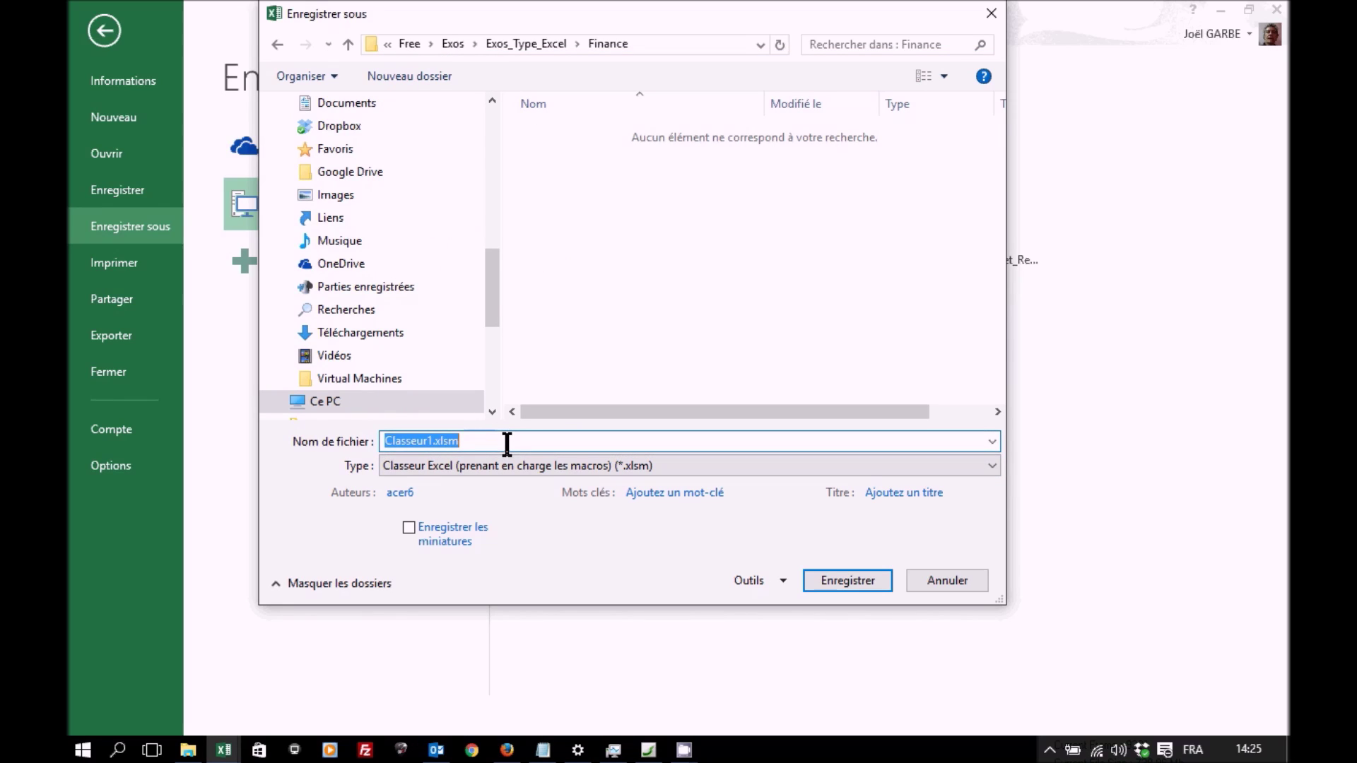
text(yahoo)
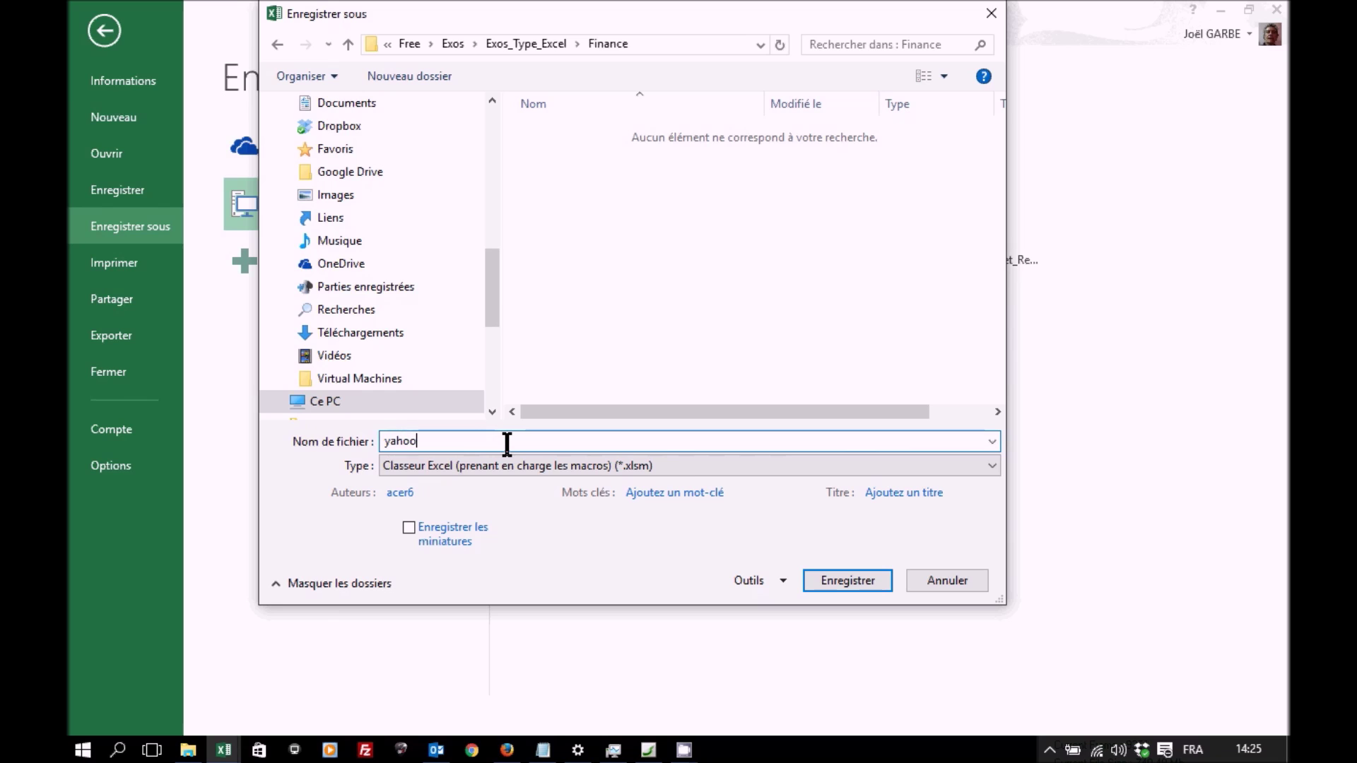
text(V1)
click(841, 578)
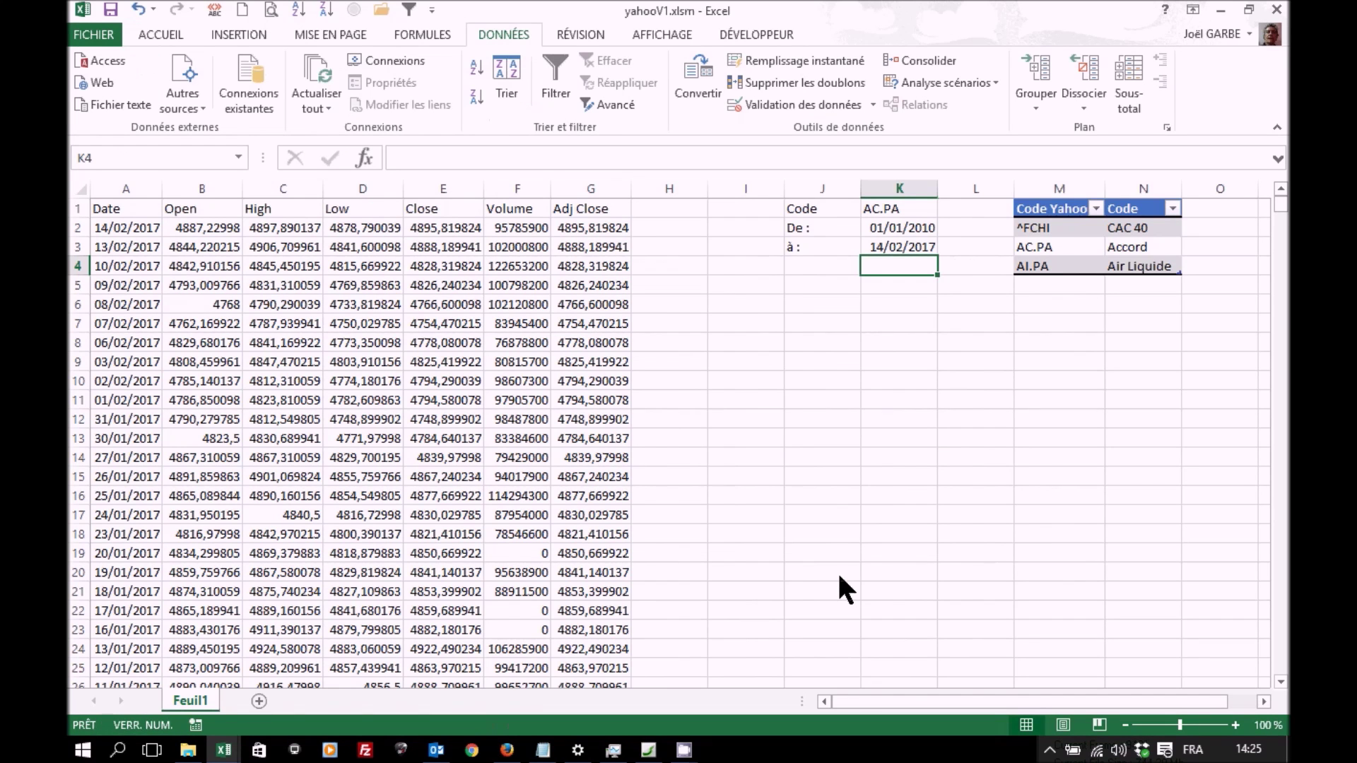
- Rename the Feuil1 sheet to Cours and open the Visual Basic editor with Alt+F11
double_click(191, 700)
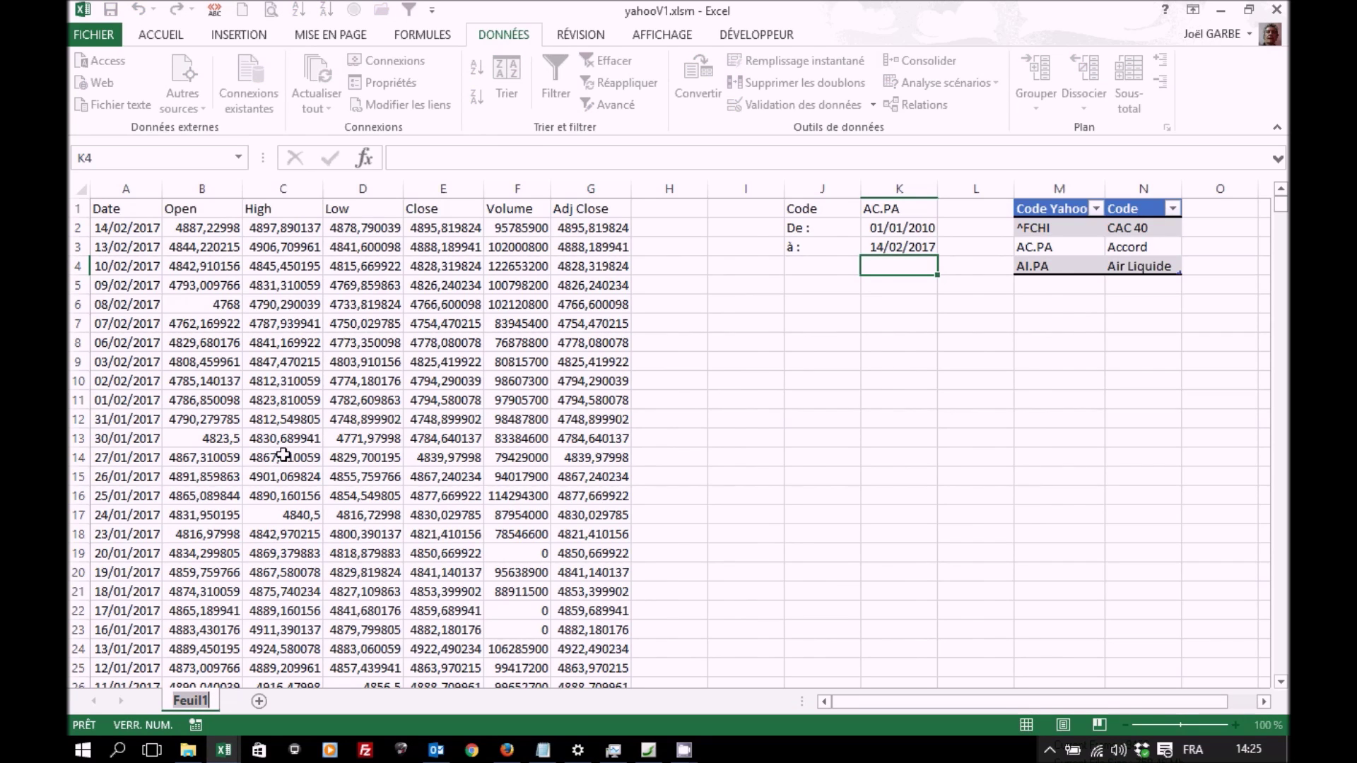
text(Cours)
key(Return)
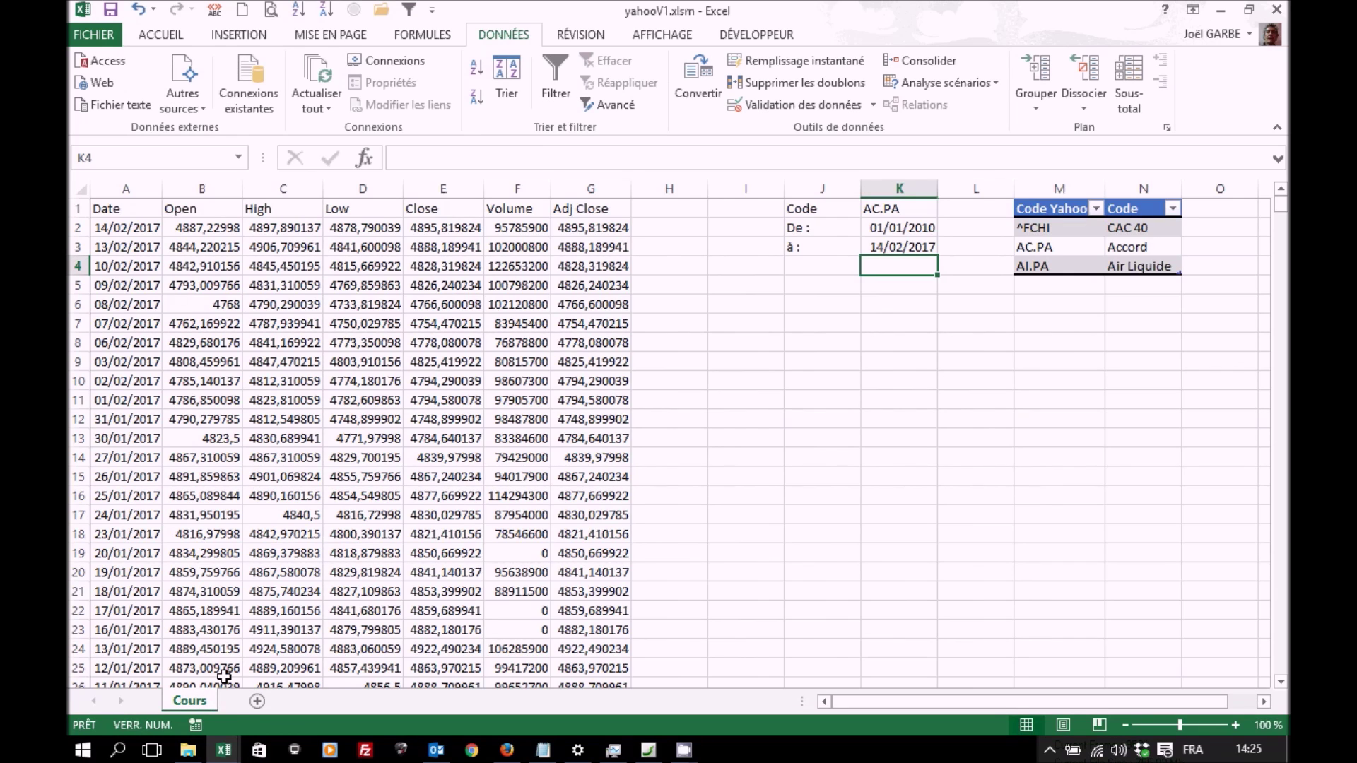
key(alt+F11)
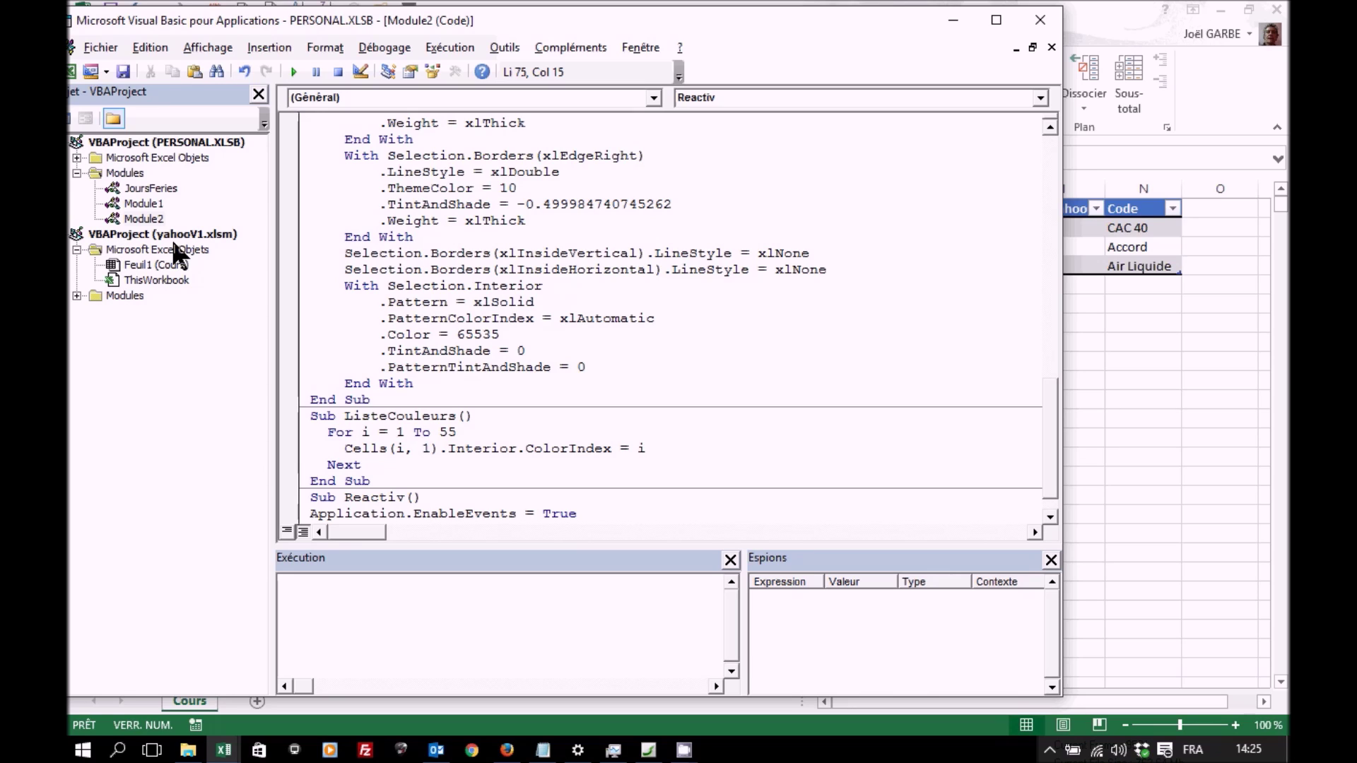
- Open Module1 of yahooV1.xlsm, maximize the editor and close the Exécution and Espions panes
click(76, 296)
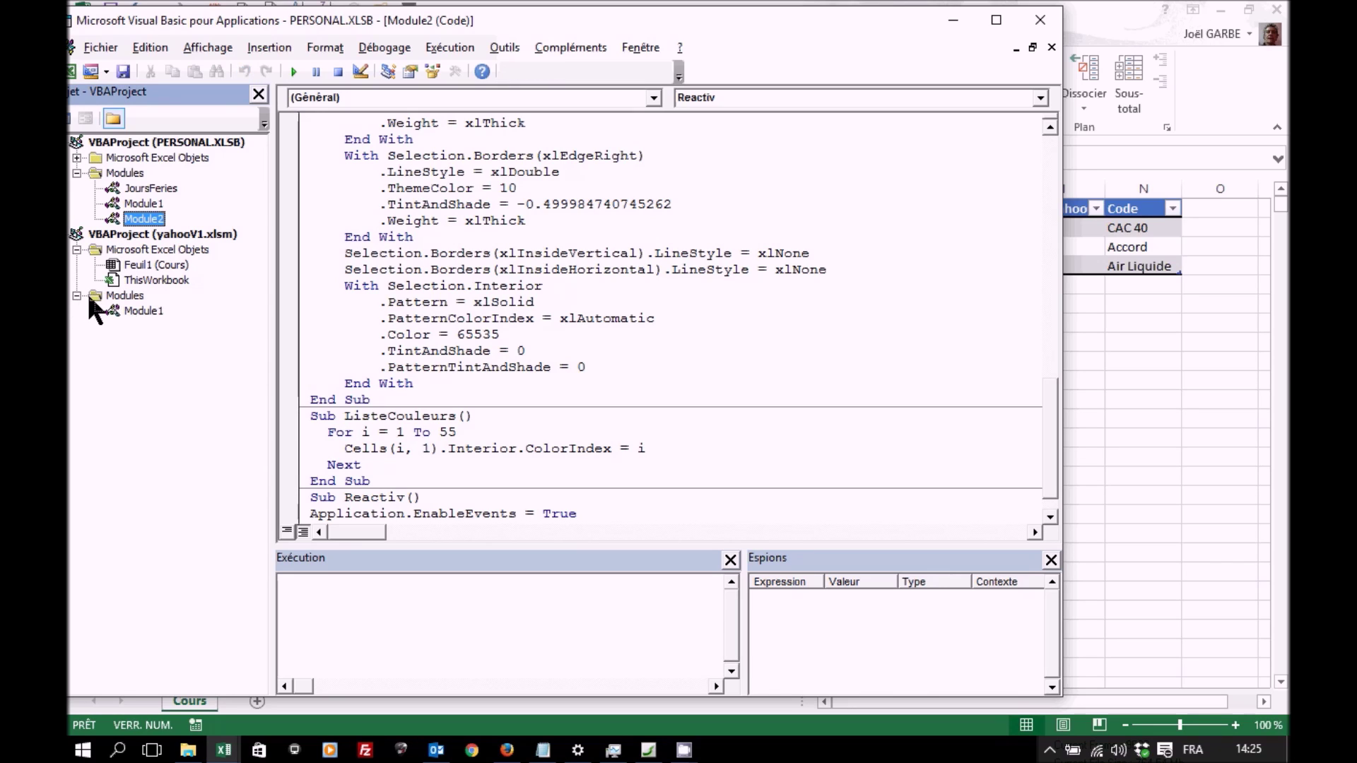
double_click(140, 312)
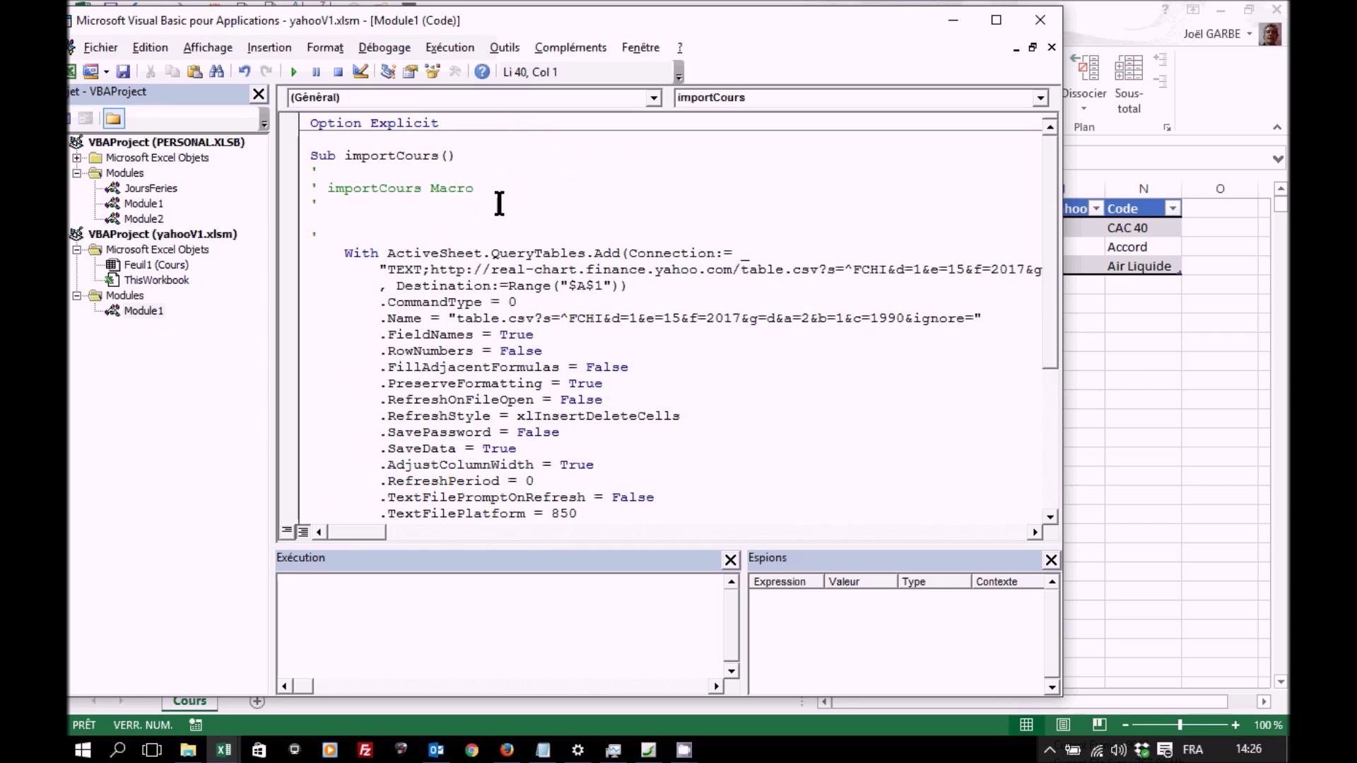
click(997, 20)
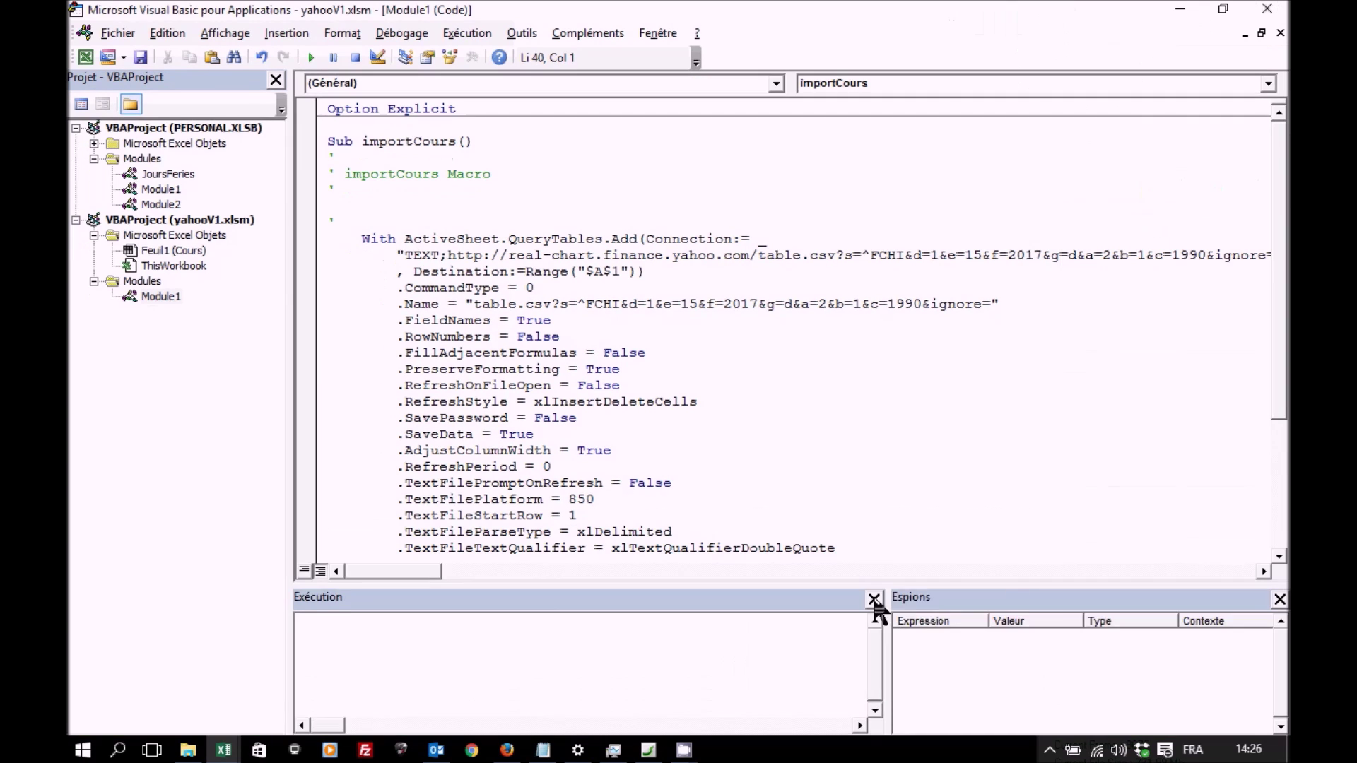
click(875, 599)
click(1279, 600)
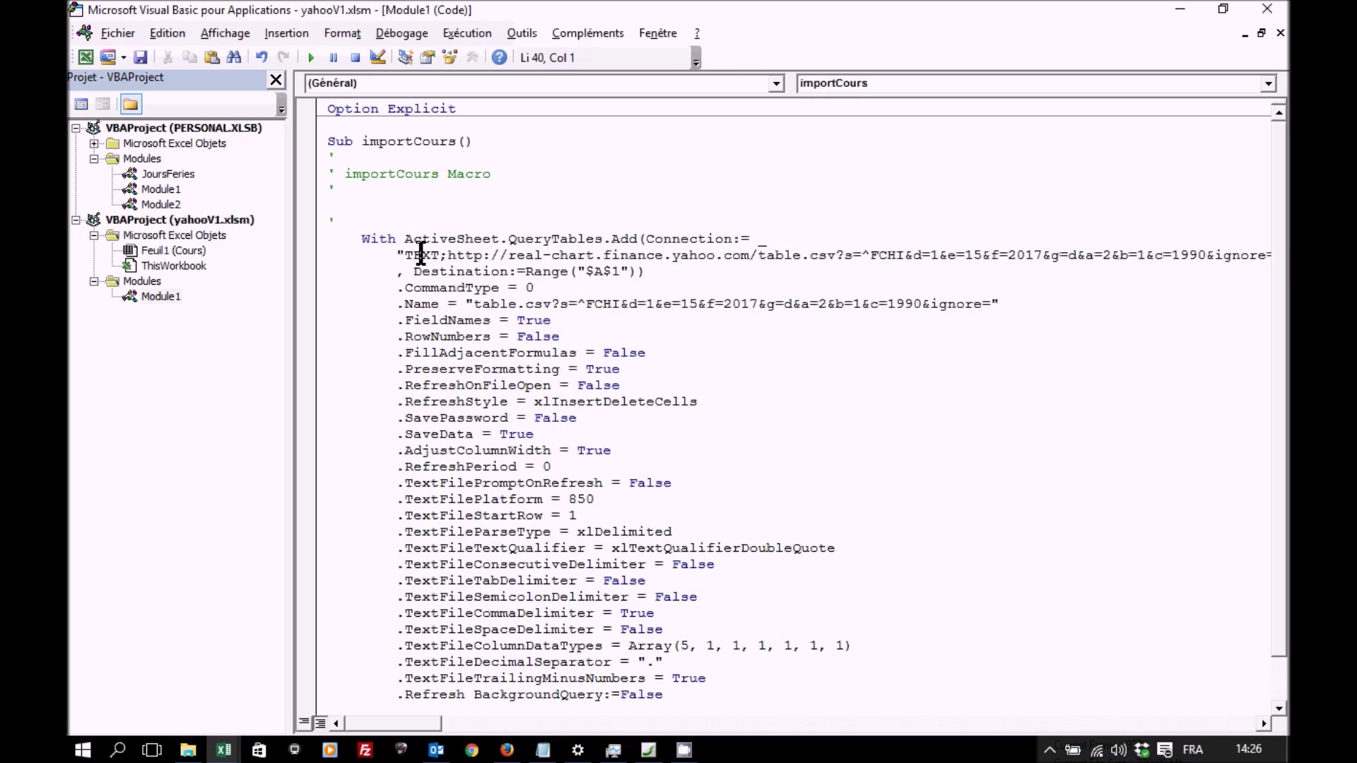
- Highlight the URL's base address, ^FCHI ticker, end day 15 and year 2017, then go above the query code
drag(447, 254, 839, 248)
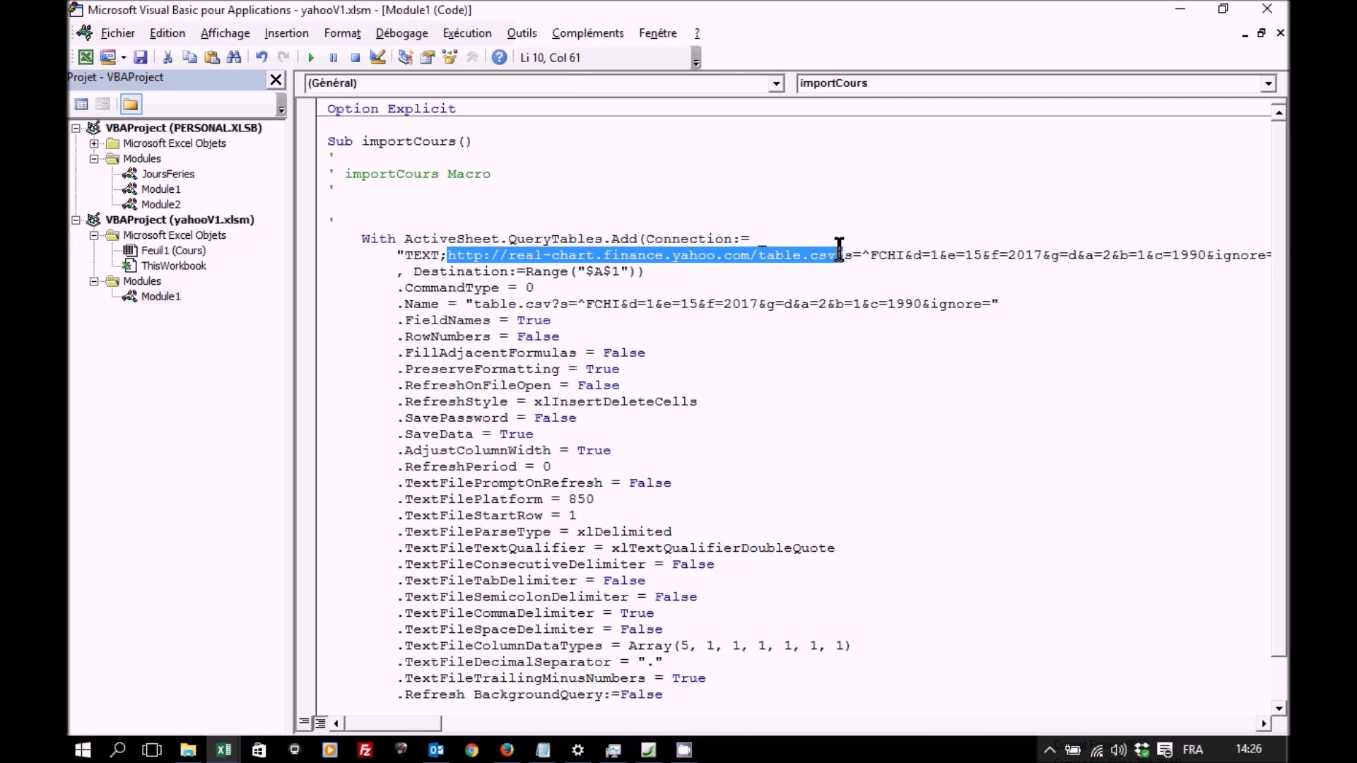
drag(860, 256, 903, 258)
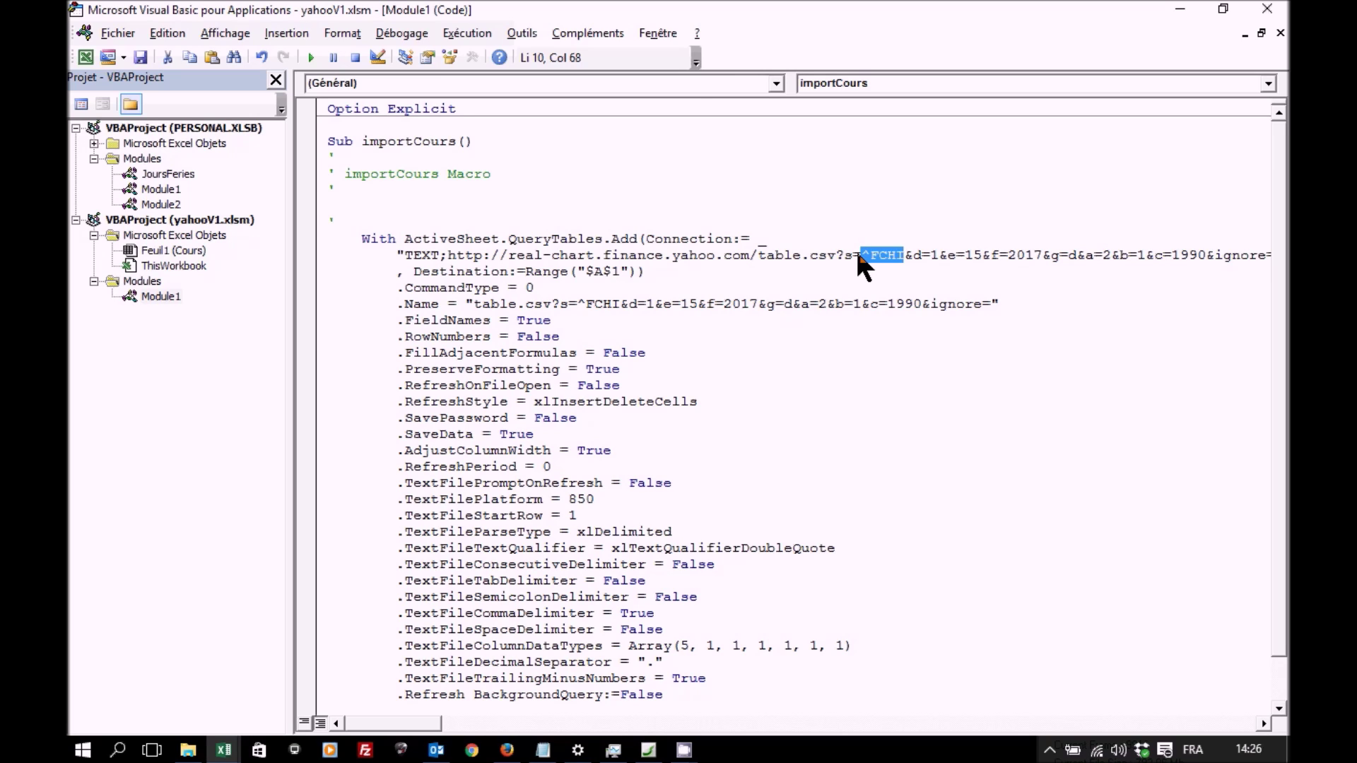
click(933, 257)
double_click(972, 255)
double_click(1033, 255)
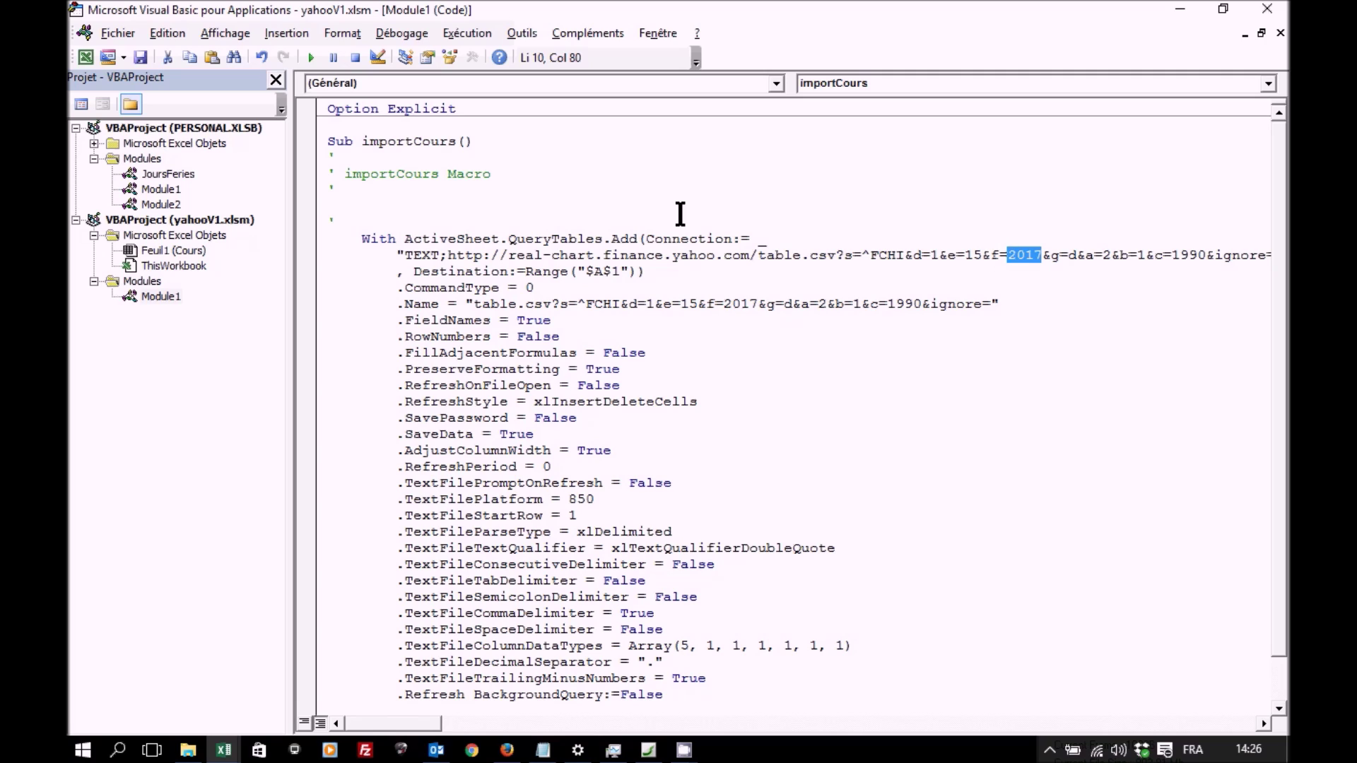
click(655, 201)
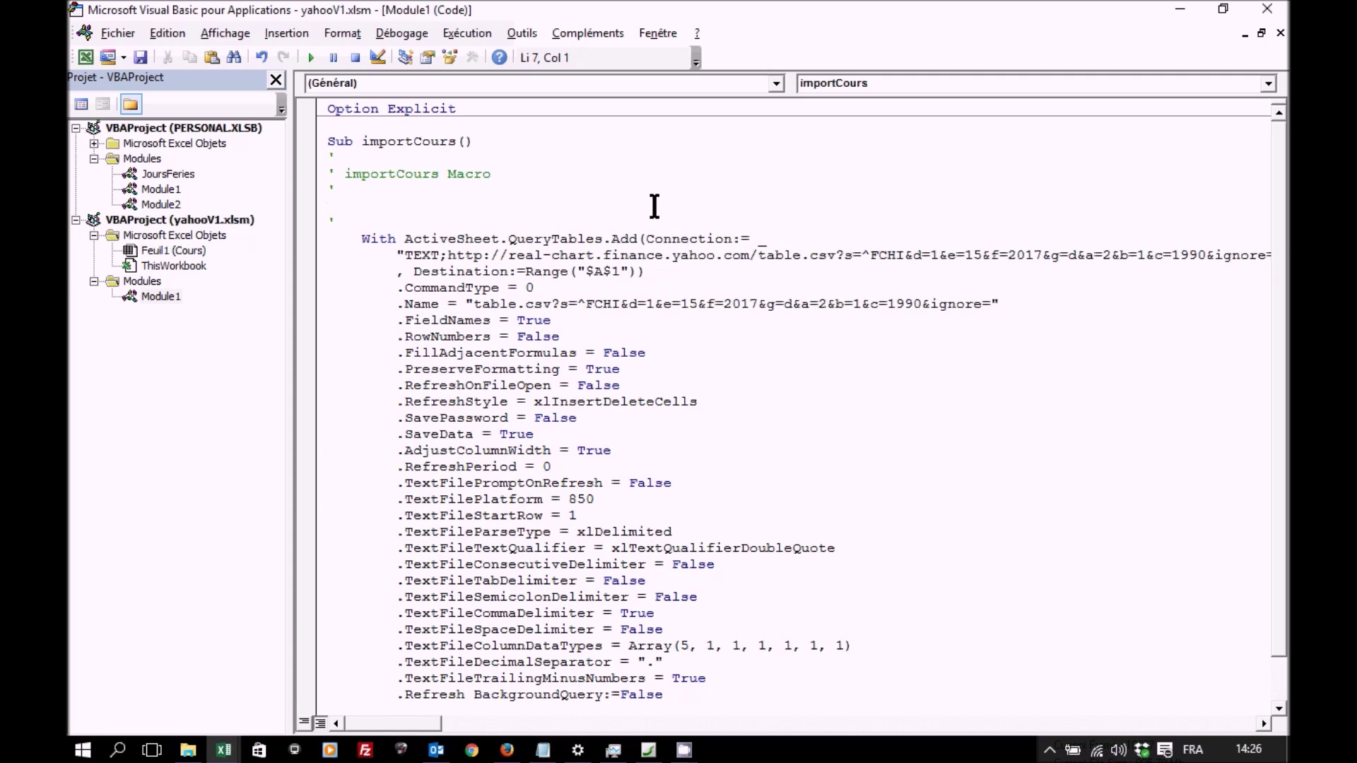
- Declare sCode, JD and MD as String variables, correcting the 'sting' typo
text(dim sCode as string)
key(Return)
text(dim )
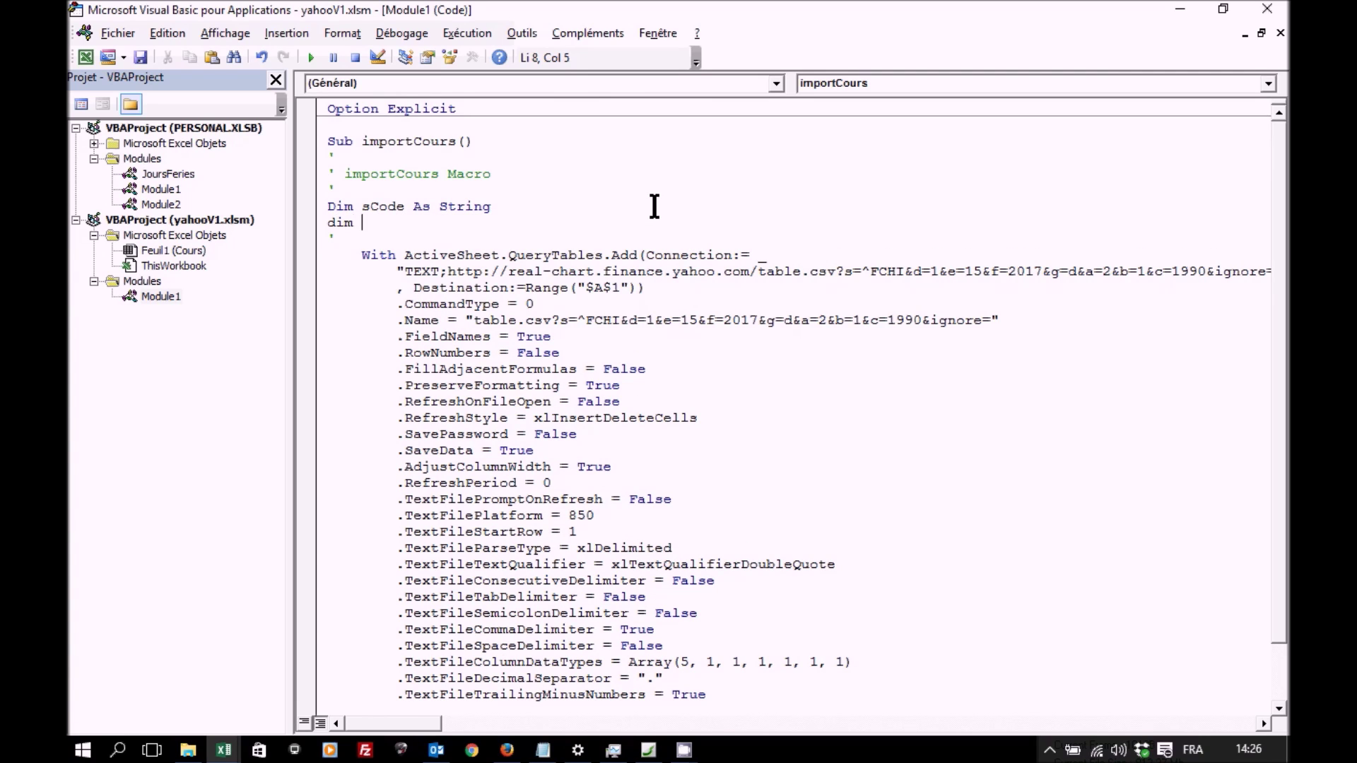
text(JD )
text(as strin)
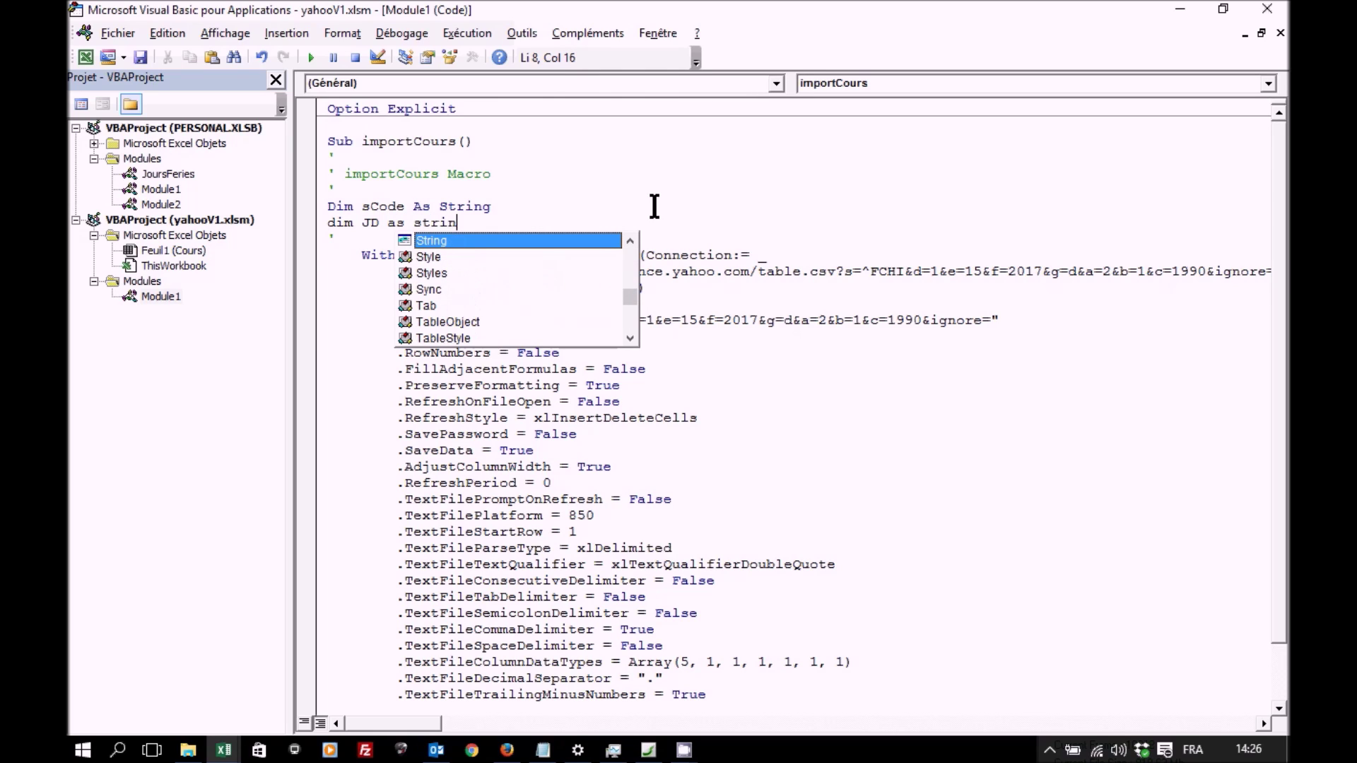
text(g)
key(Return)
text(dim )
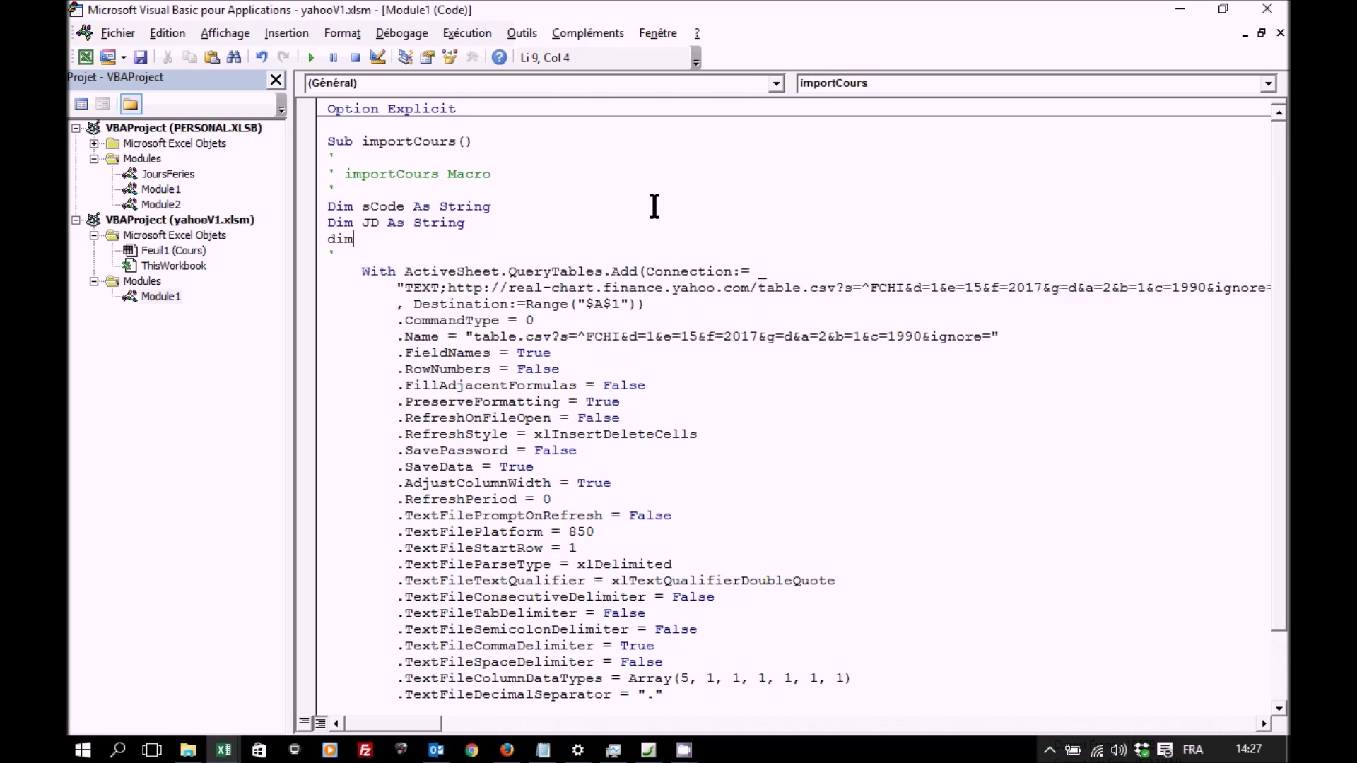
text(MD as sting)
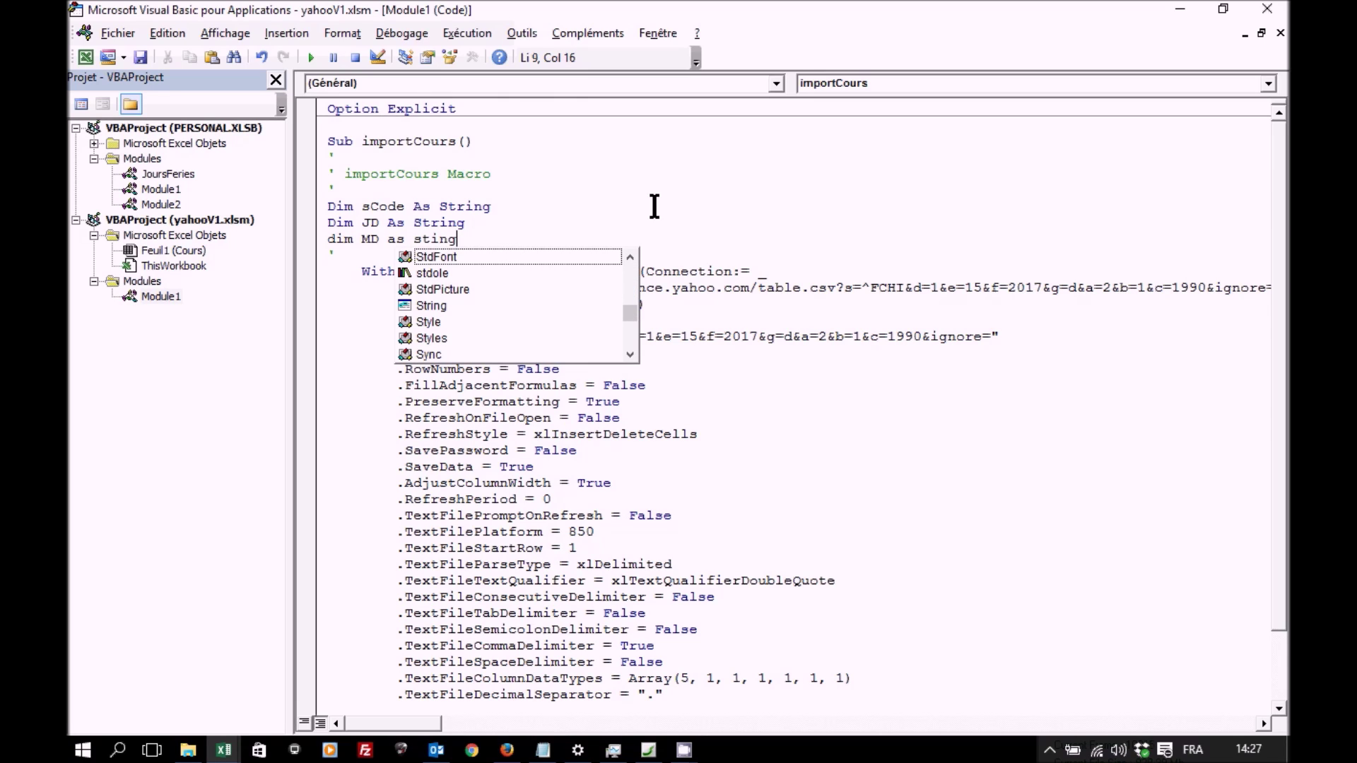
key(BackSpace)
key(BackSpace)
key(BackSpace)
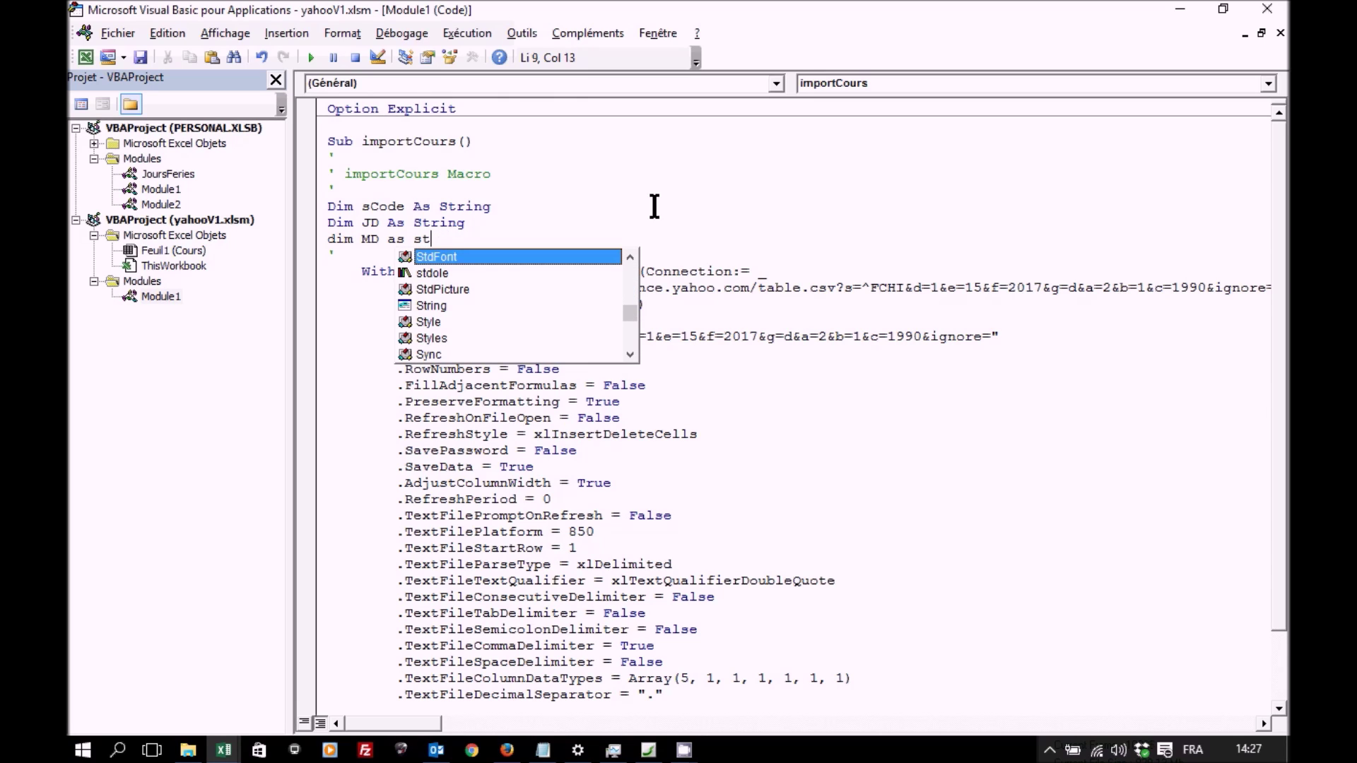
text(ring)
key(Return)
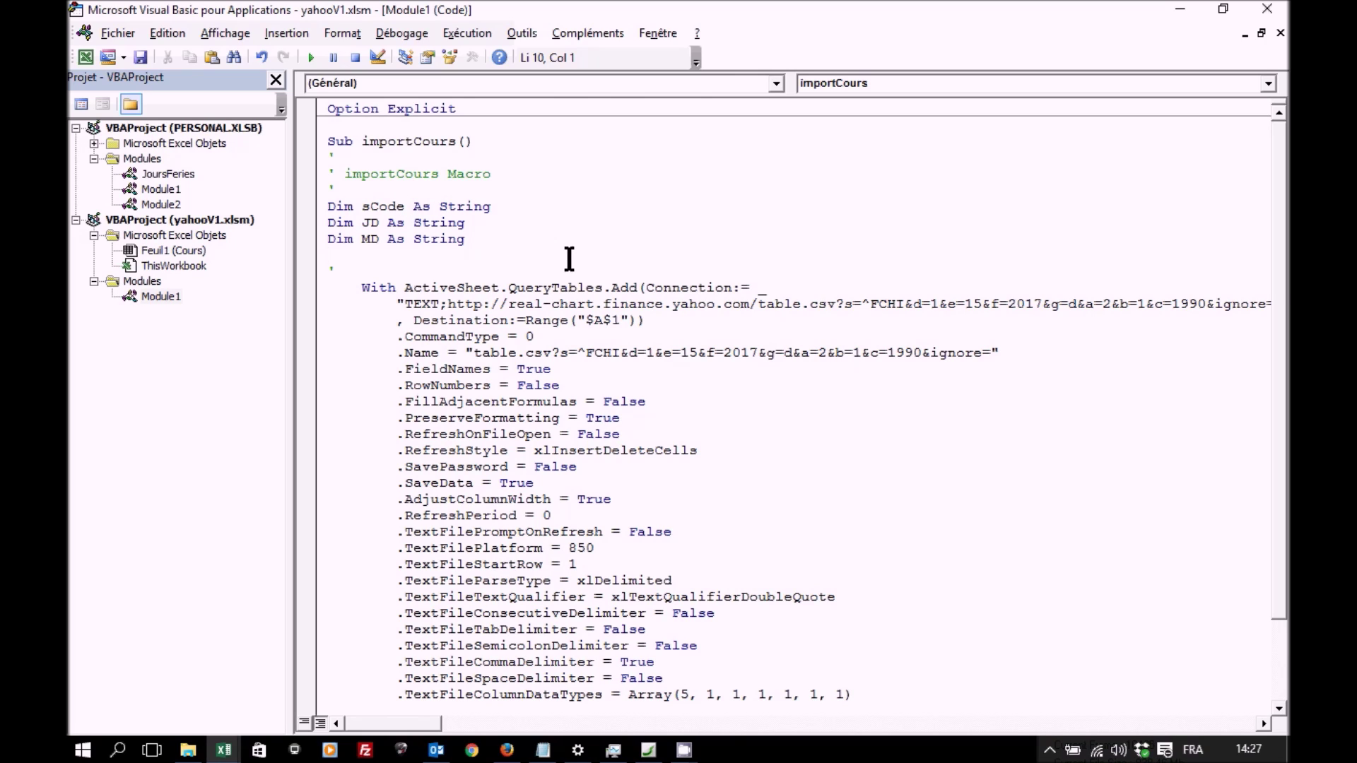
- Declare YD and JF, MF, YF as String variables
text(dim YD as str)
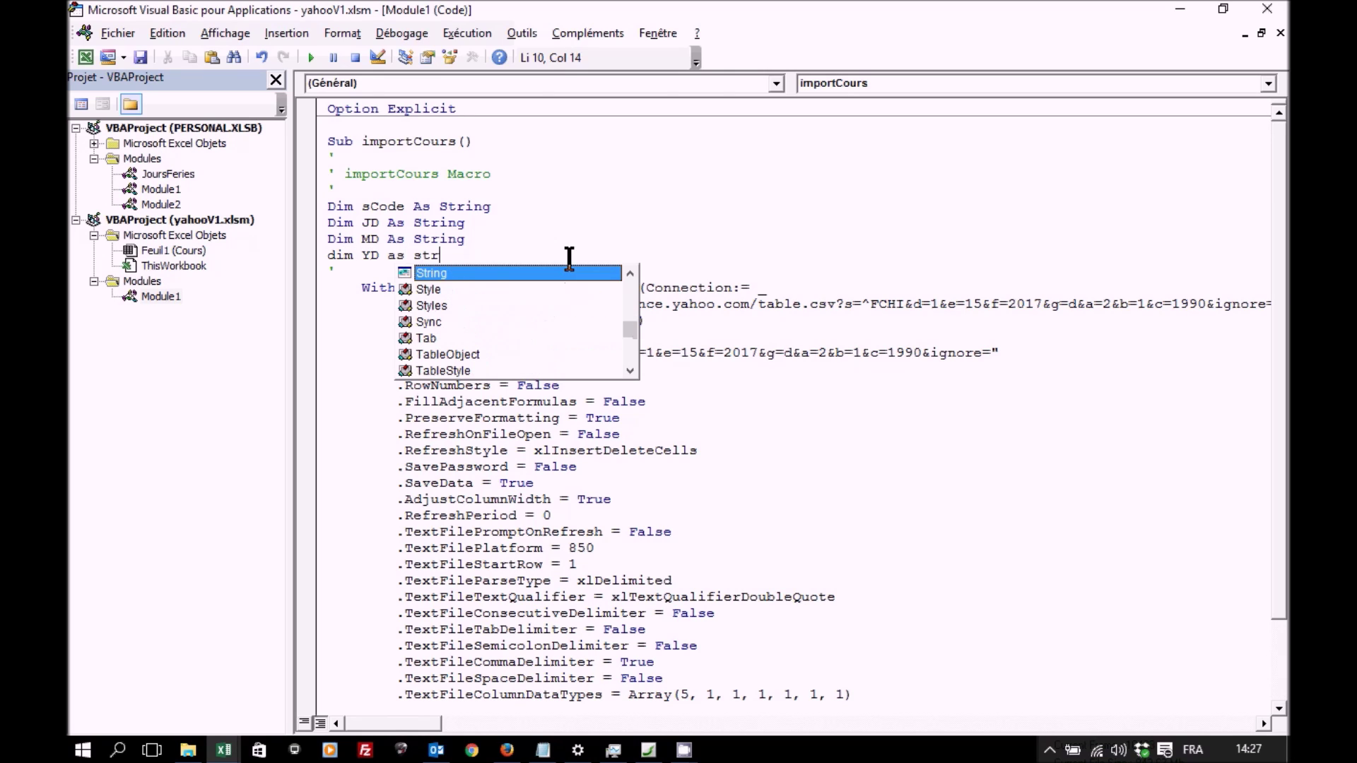
text(ing)
key(Return)
text(dim JF, MF, )
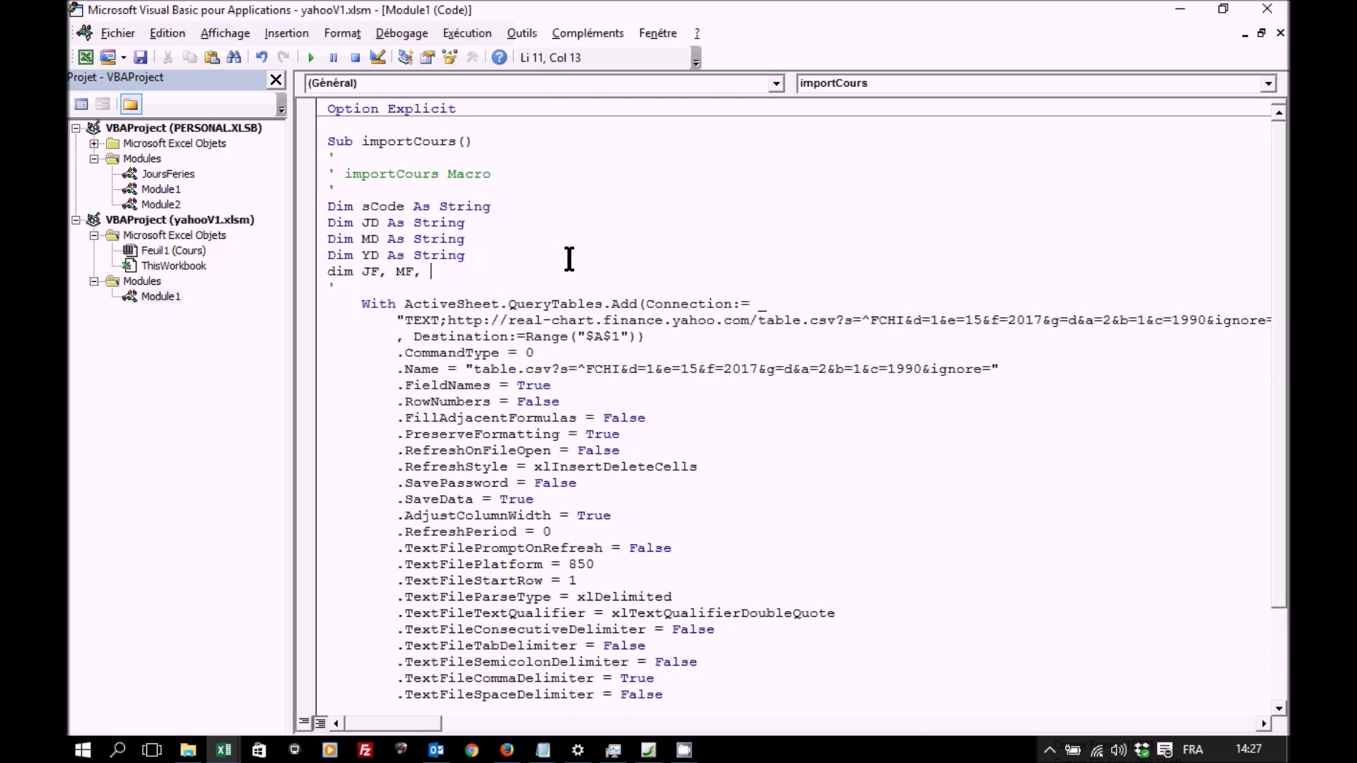
text(YF)
text( a)
text(s string)
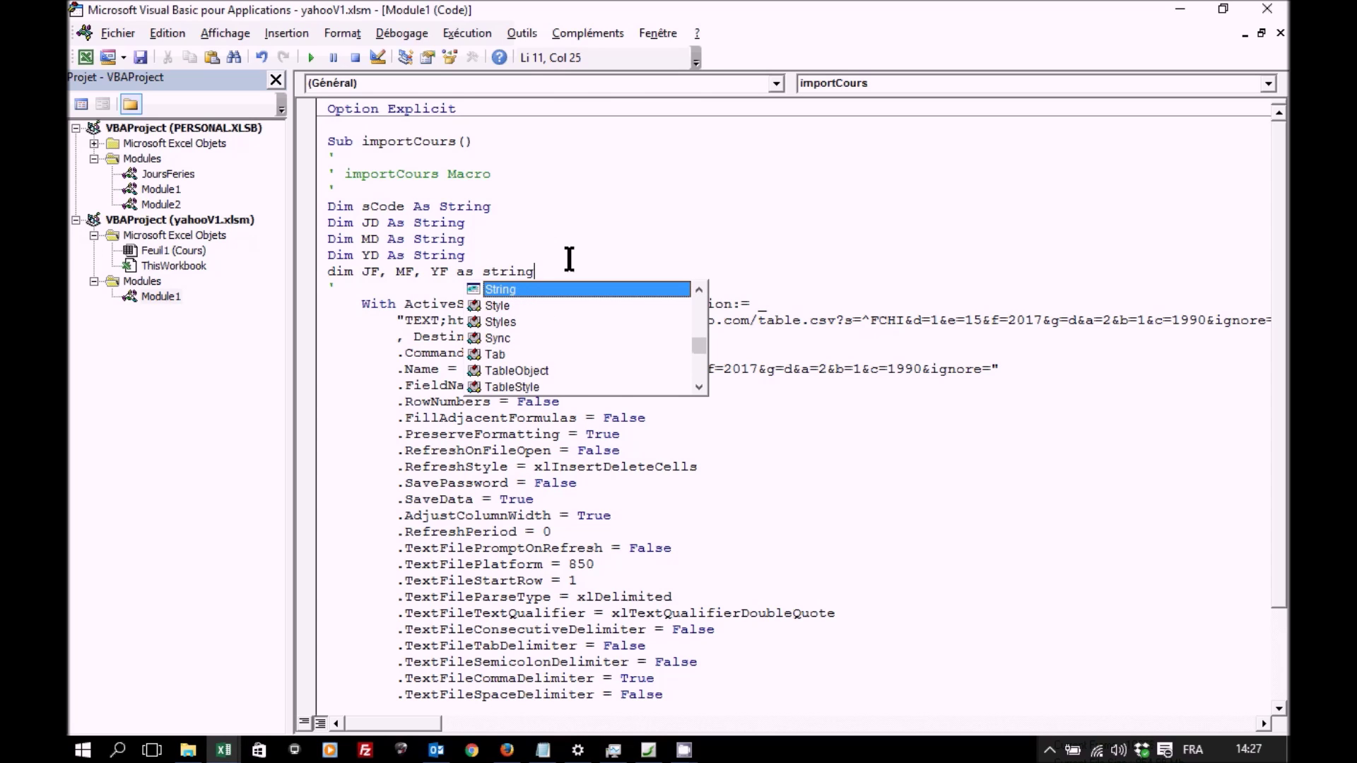
key(Return)
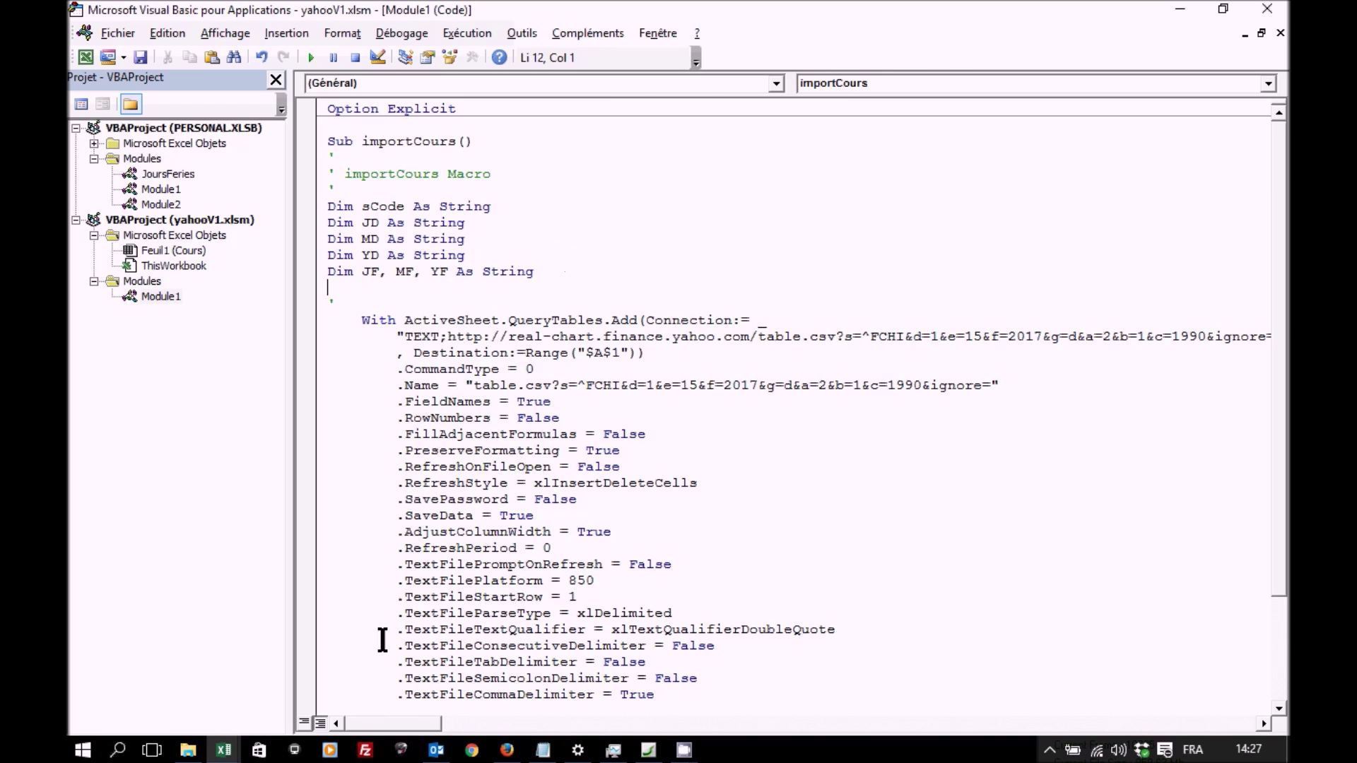
click(234, 755)
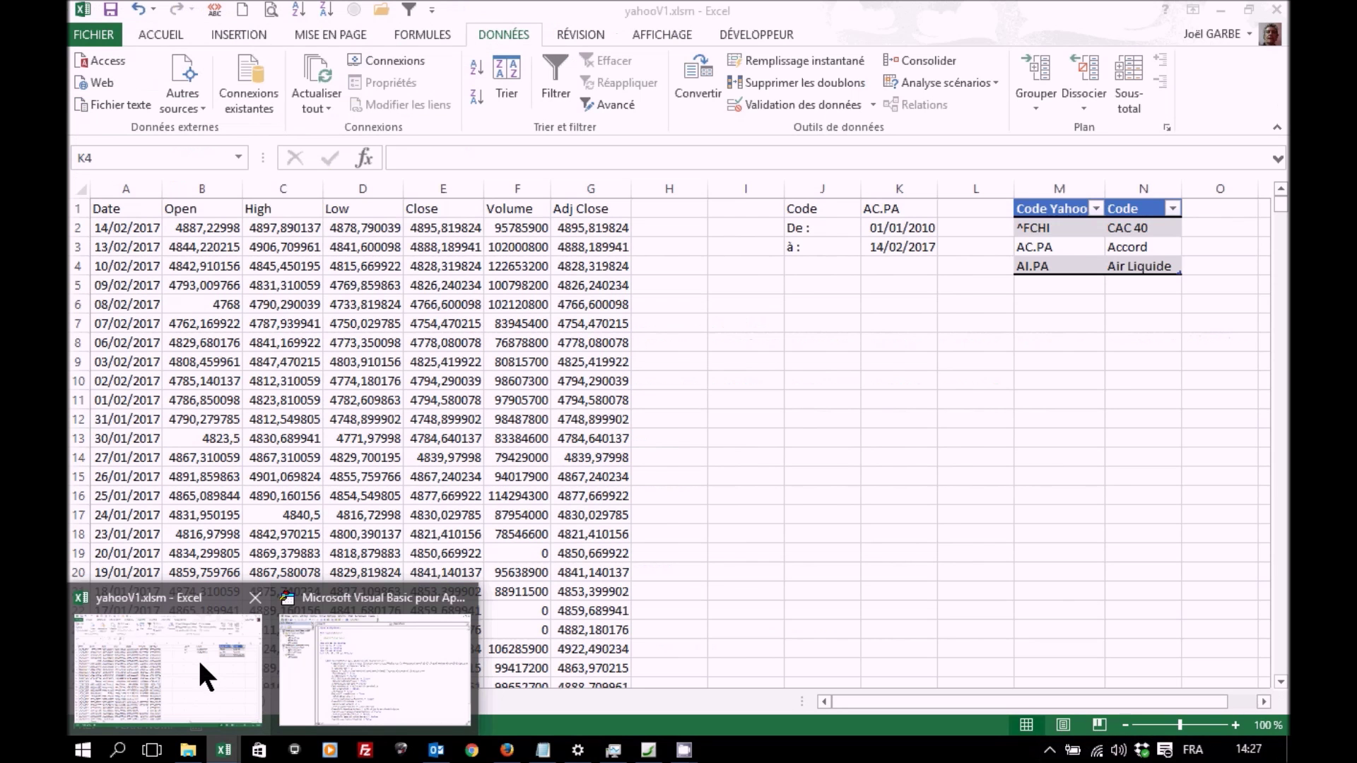
- Name cells K1, K2 and K3 CodeSel, DD and DF, then return to the VBA editor
click(197, 658)
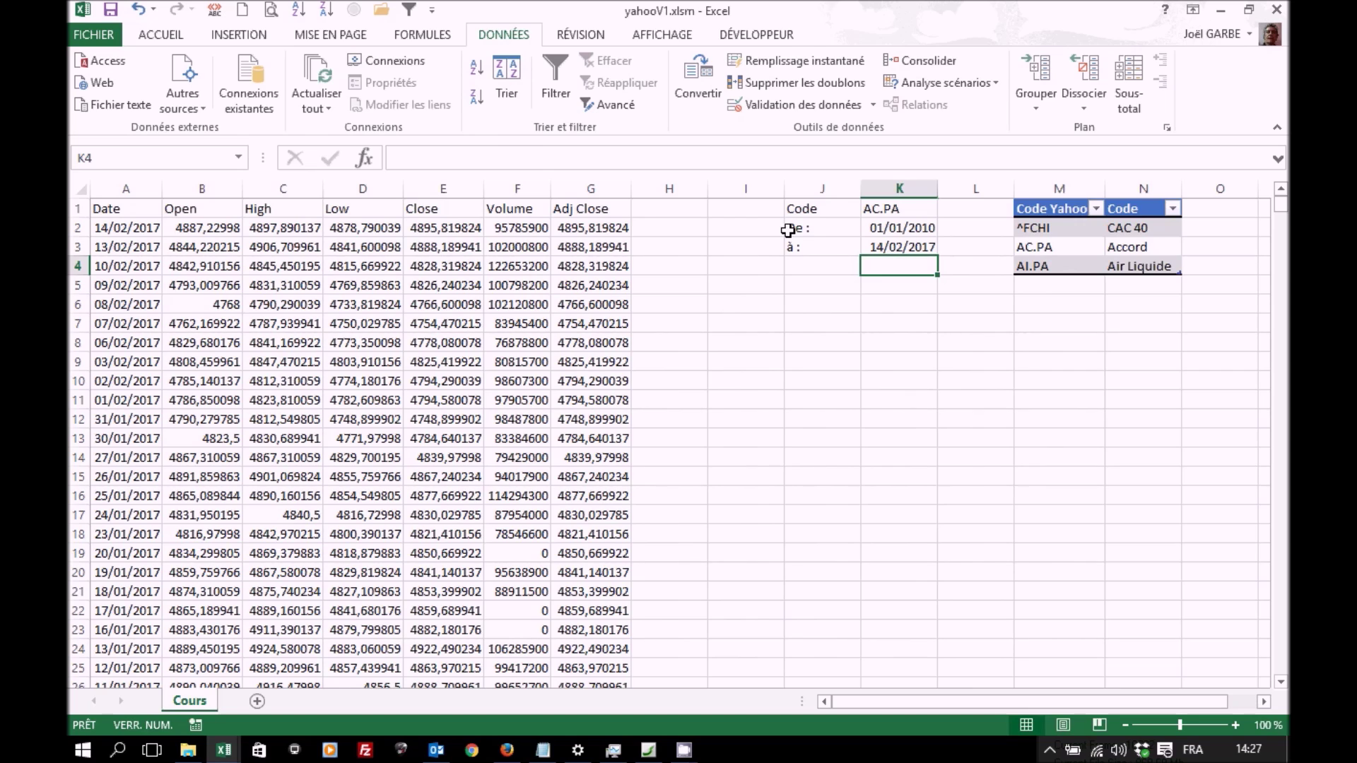
click(901, 210)
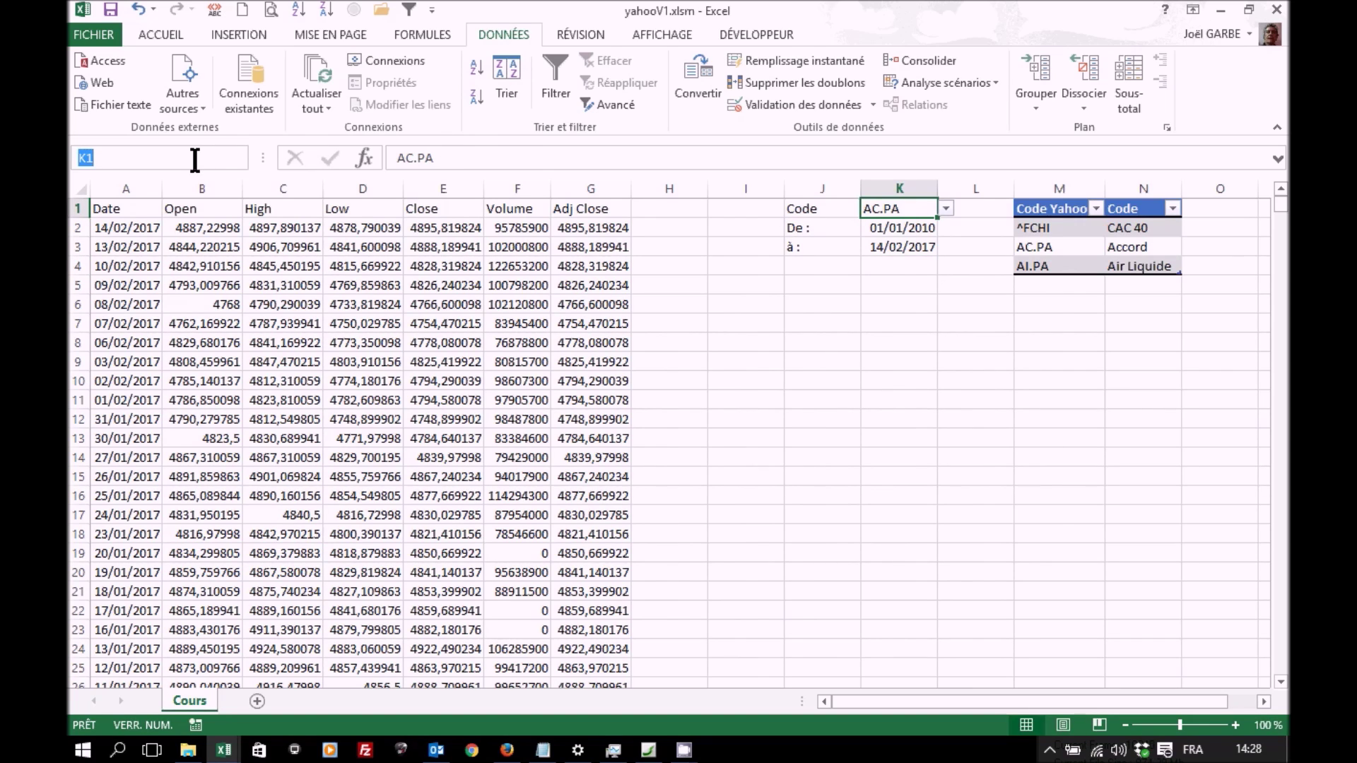
text(CodeSel)
click(900, 227)
click(139, 157)
text(DD)
key(Return)
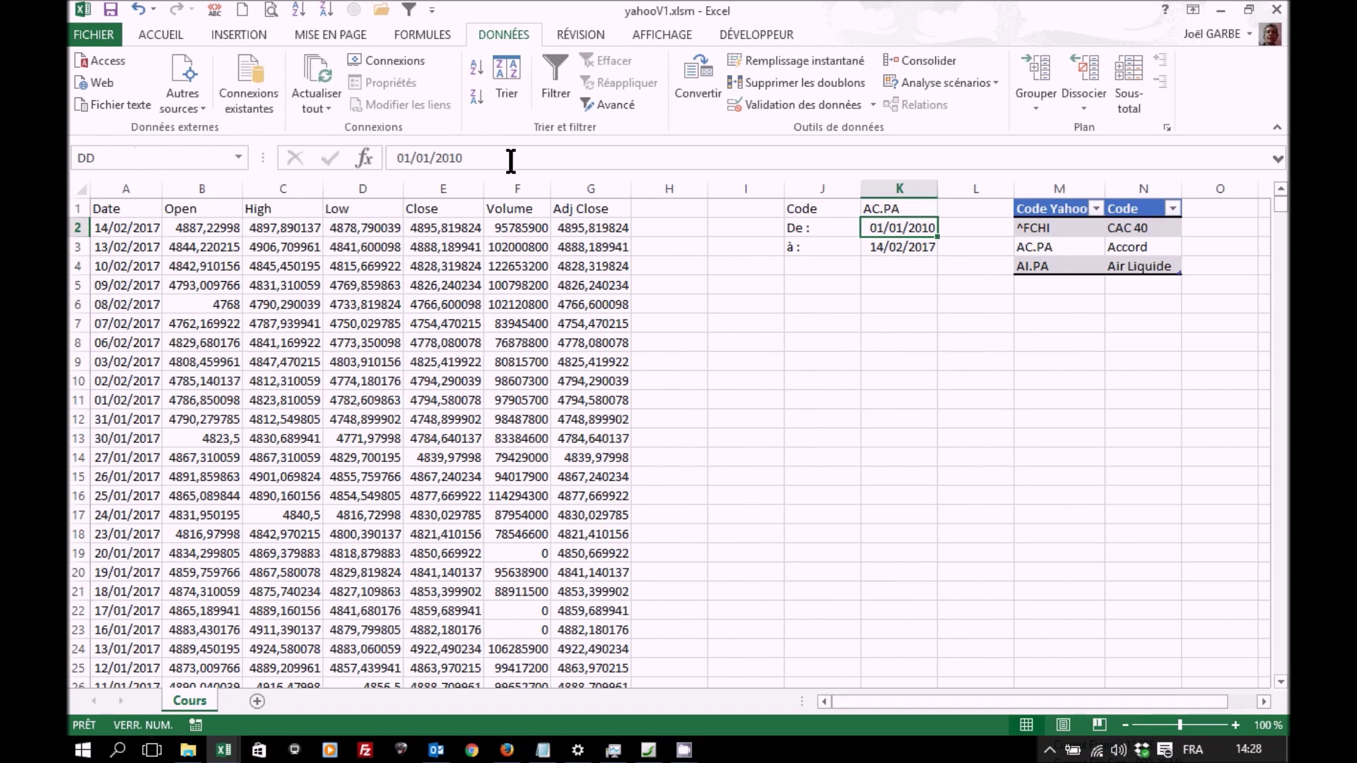
click(879, 249)
click(166, 156)
text(DF)
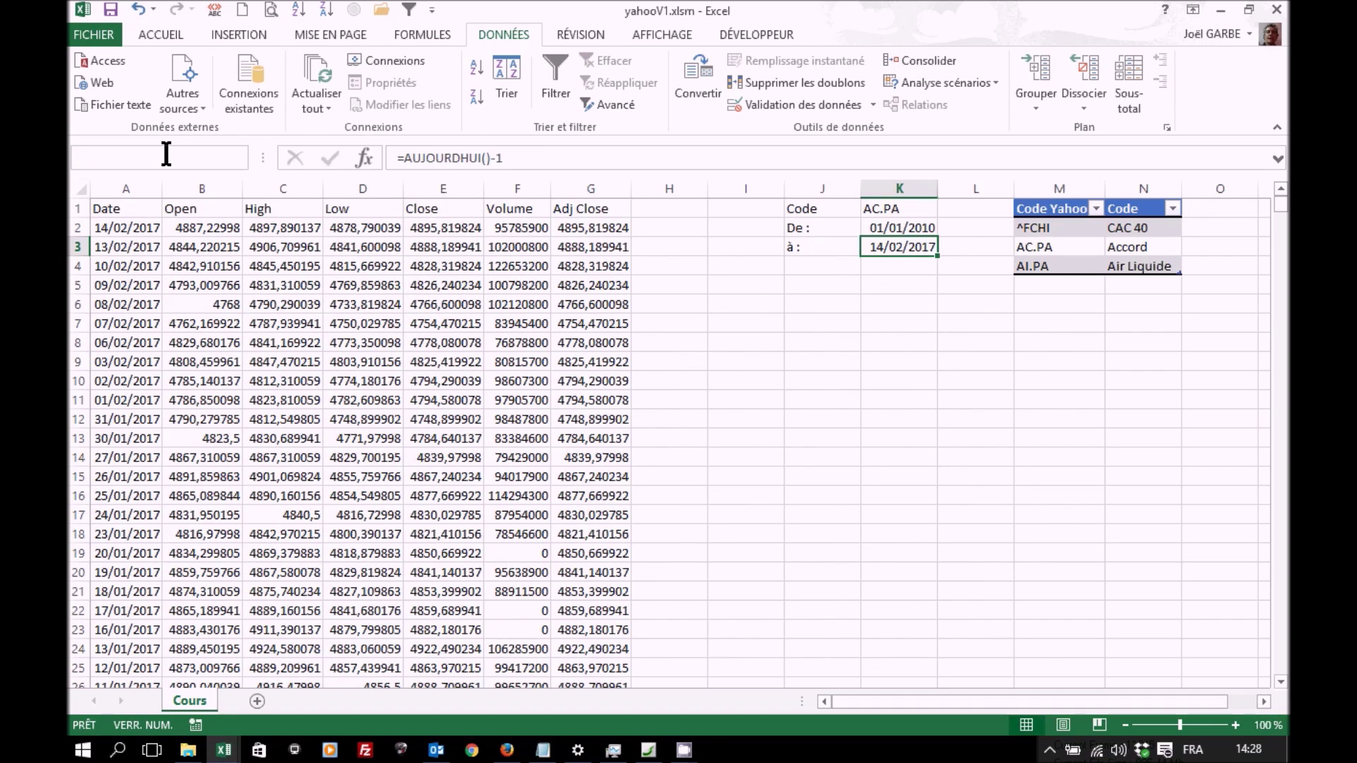
click(225, 751)
click(333, 664)
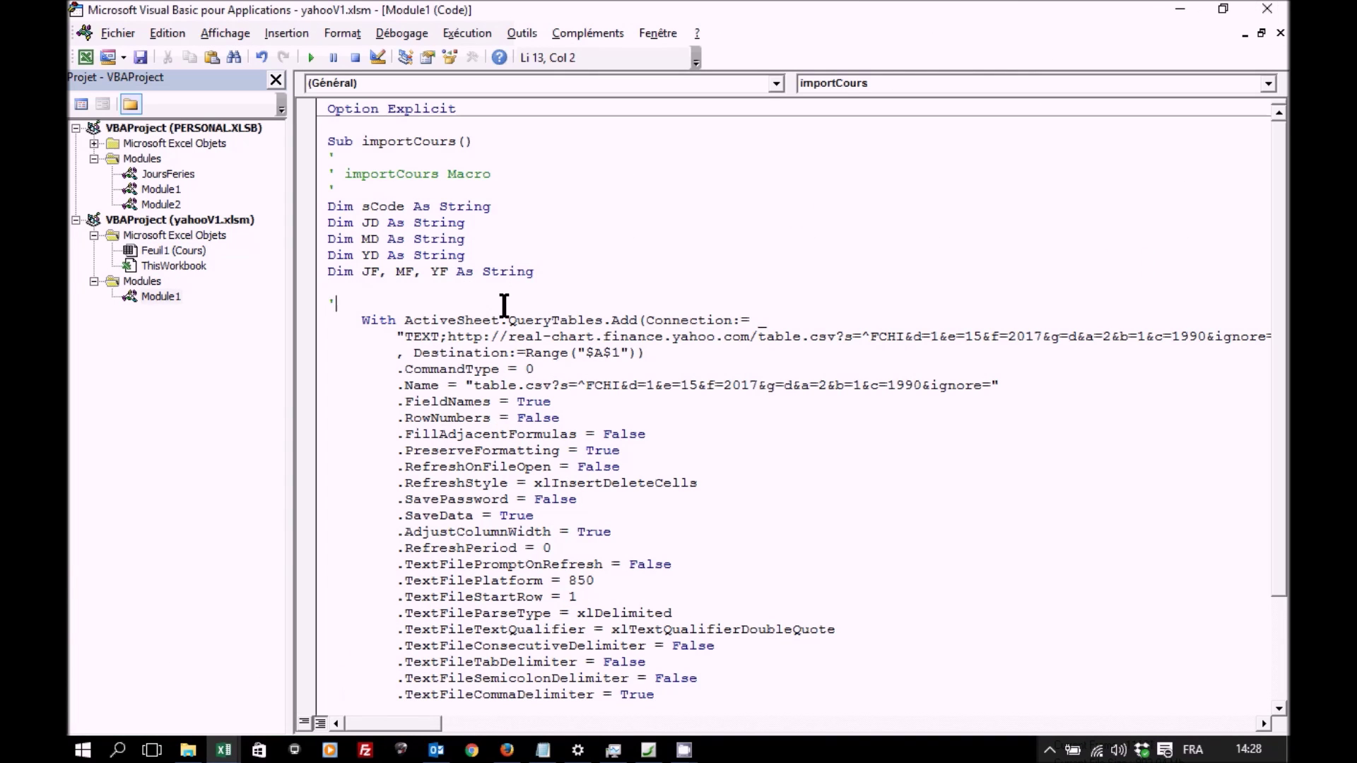
- Add a blank line after the declarations and outdent the With…End With block, checking tab width in Options
key(Return)
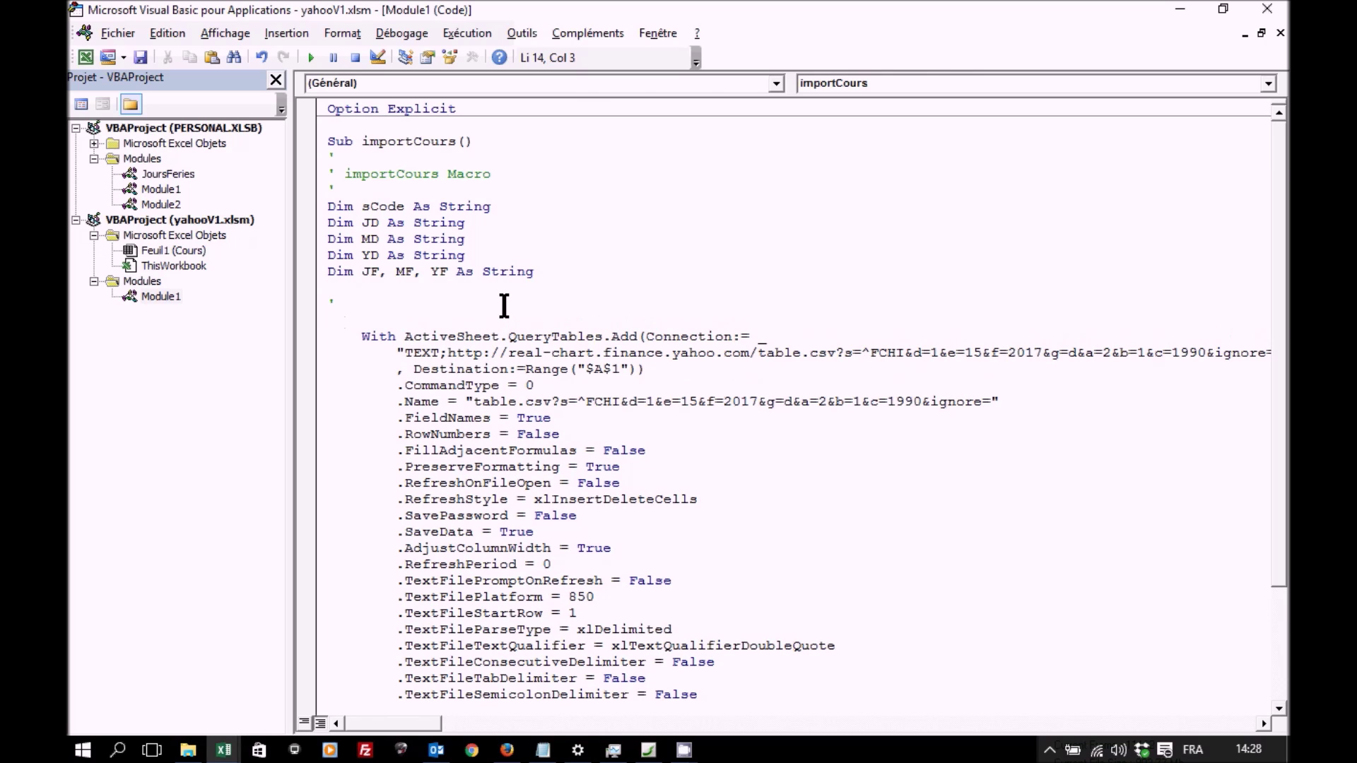
drag(314, 334, 339, 675)
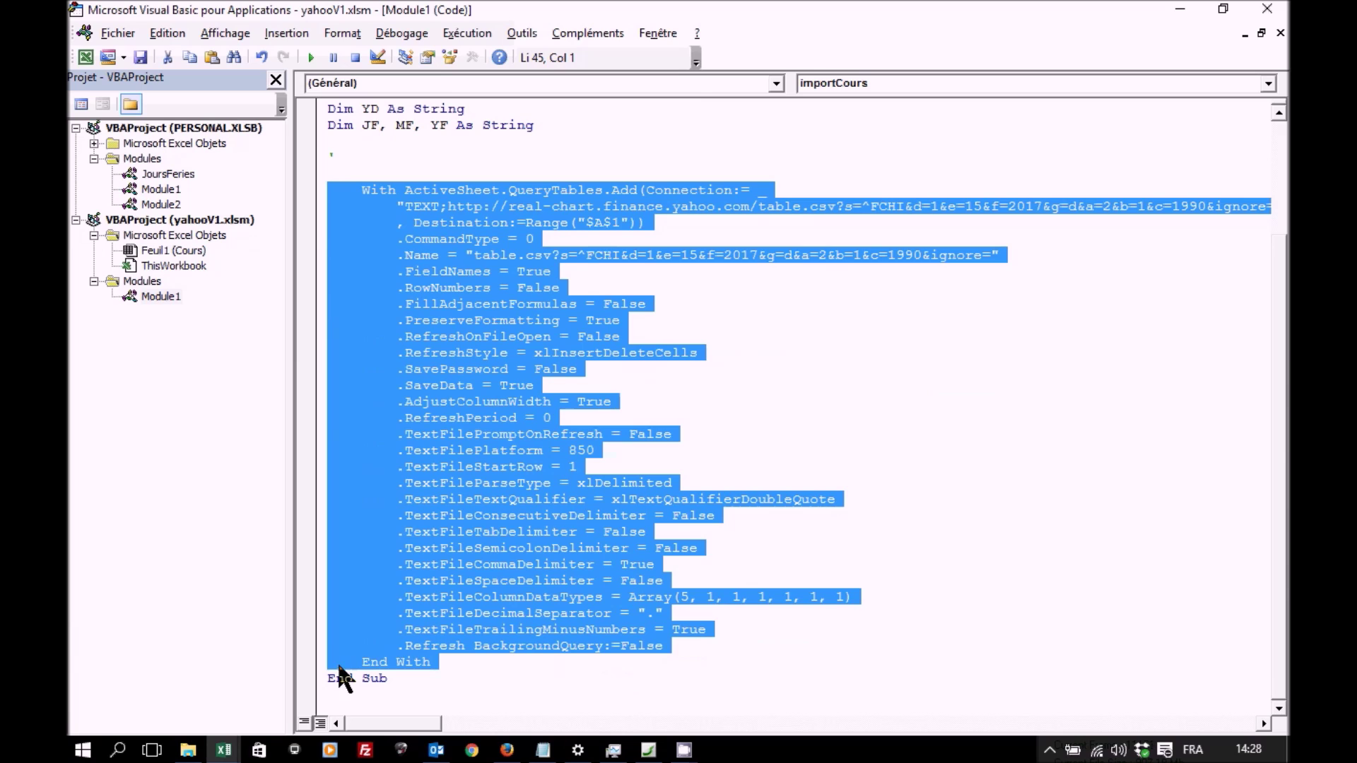
click(522, 33)
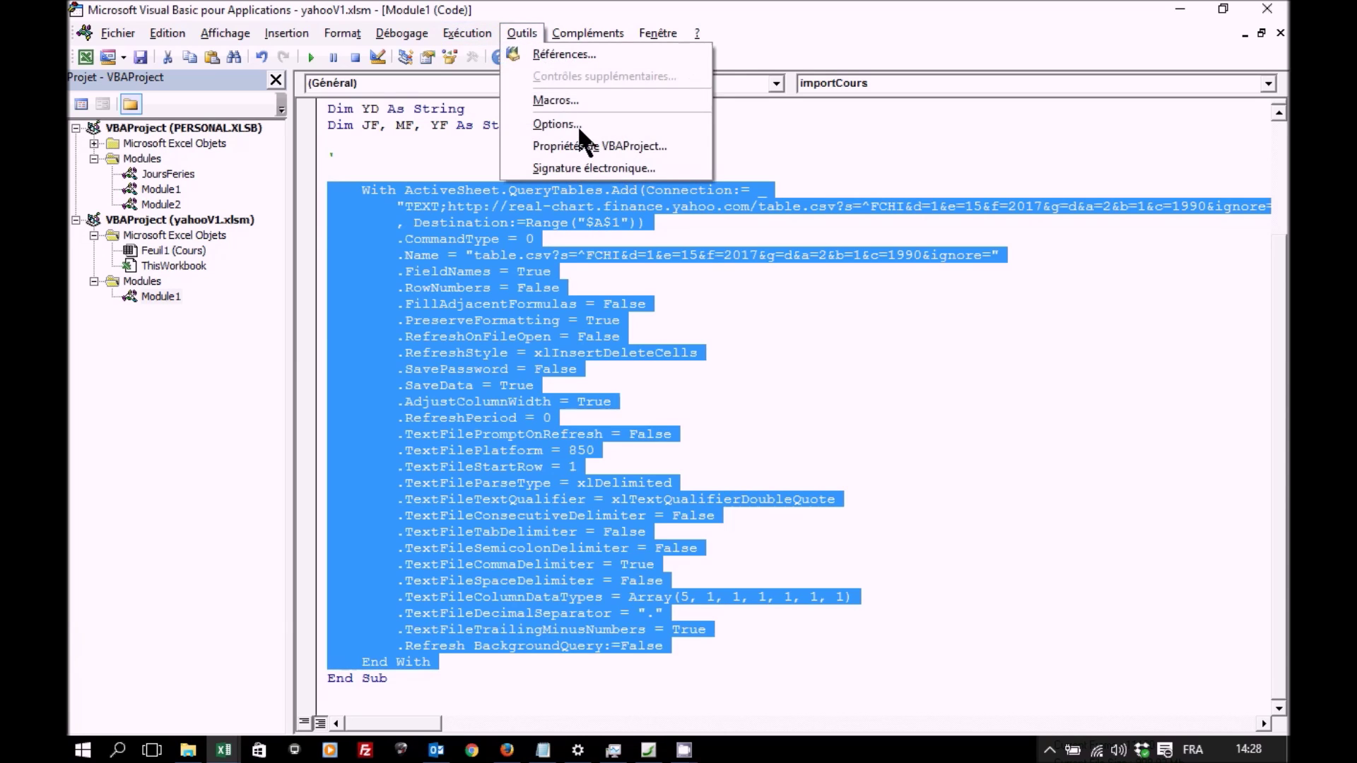
click(556, 124)
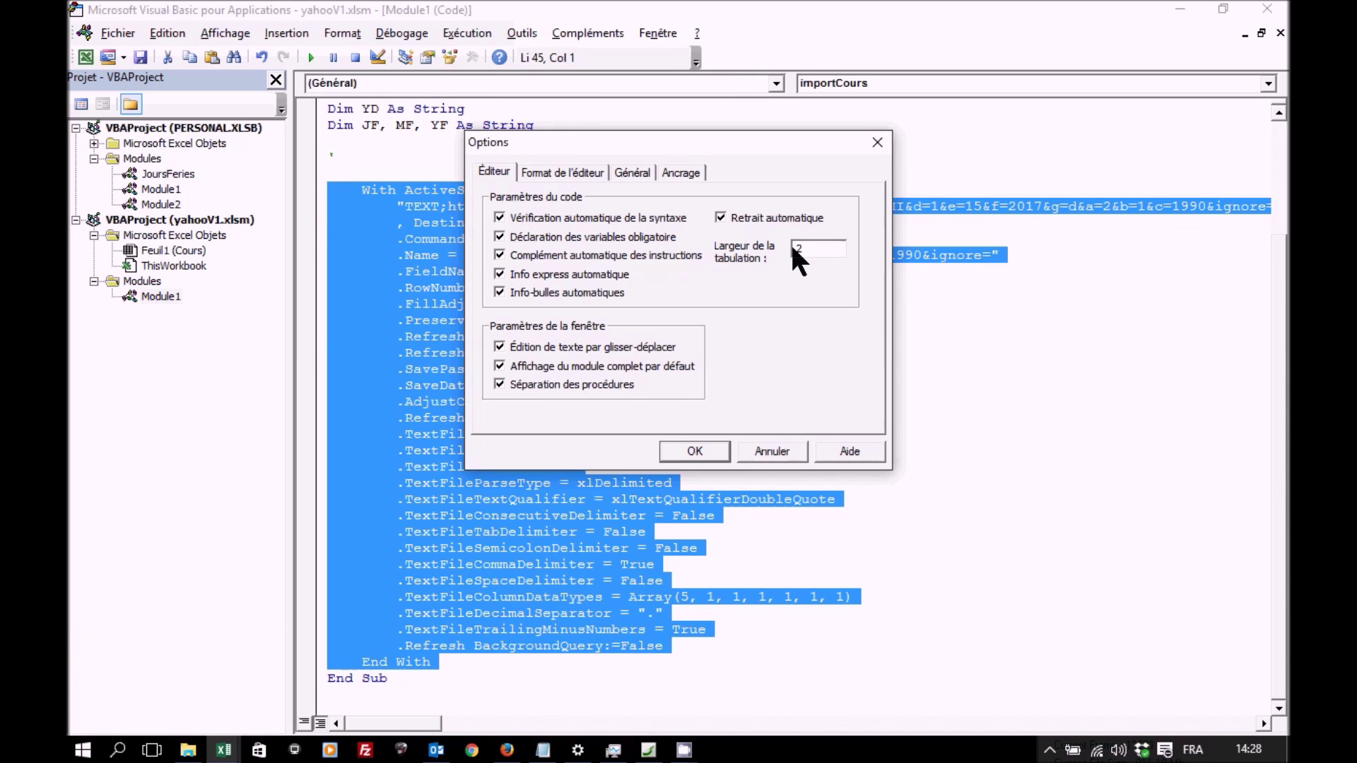
click(754, 450)
key(shift+Tab)
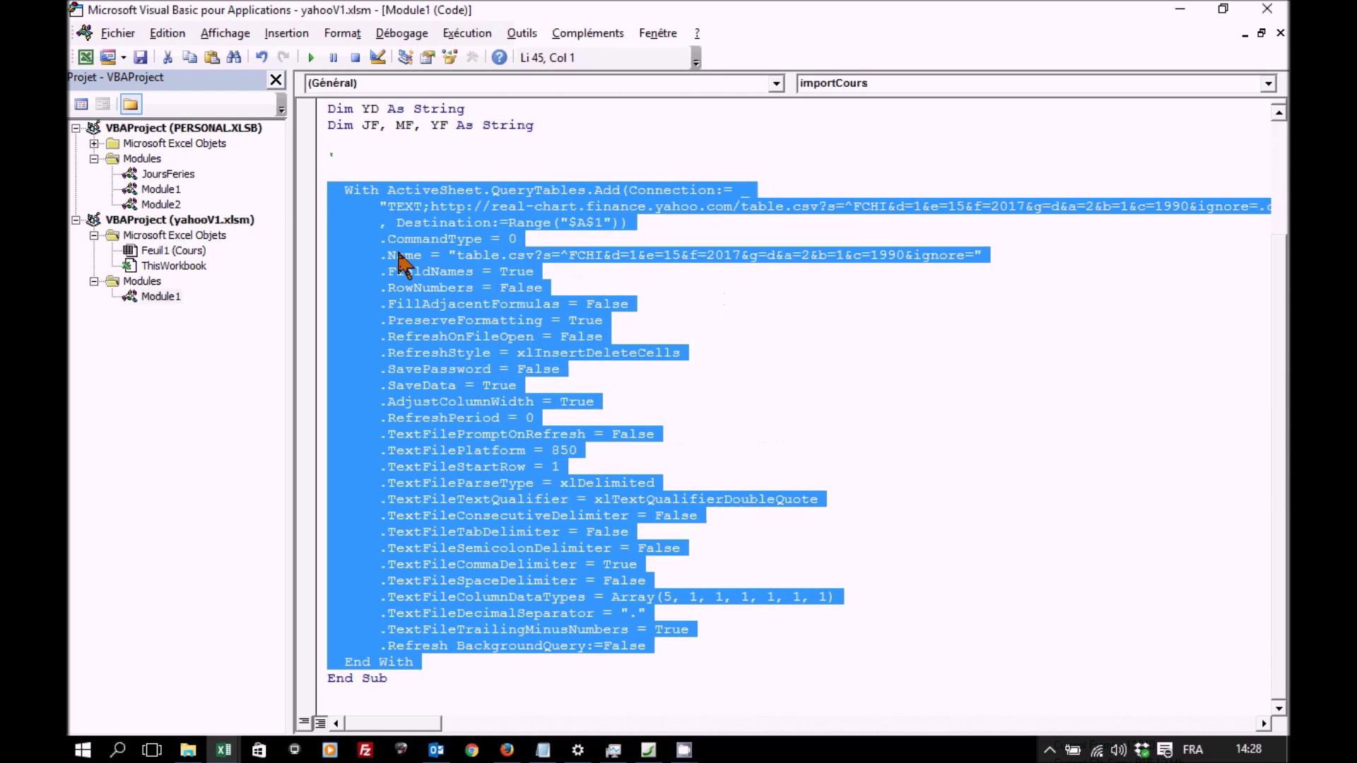
- Outdent the URL continuation lines one more level and place the caret on the blank line above With
click(312, 214)
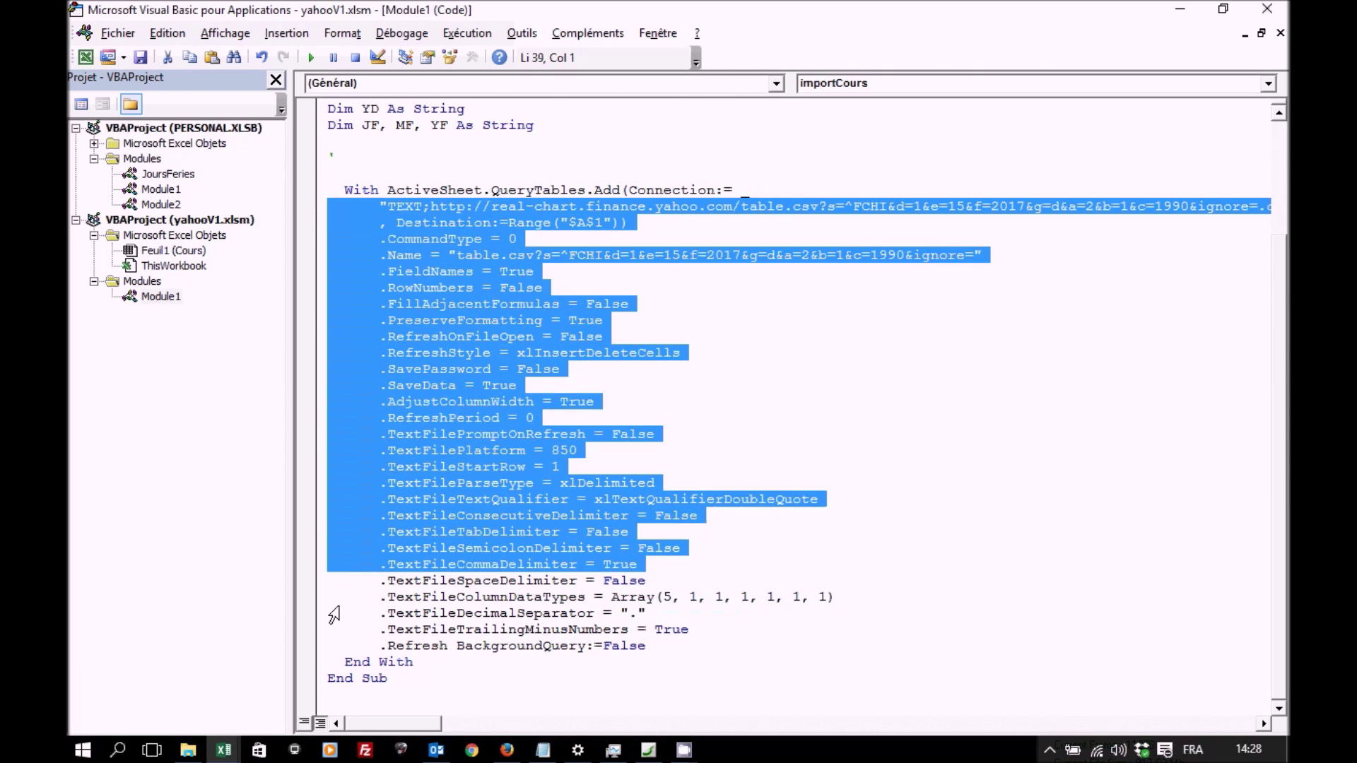
drag(312, 213, 342, 646)
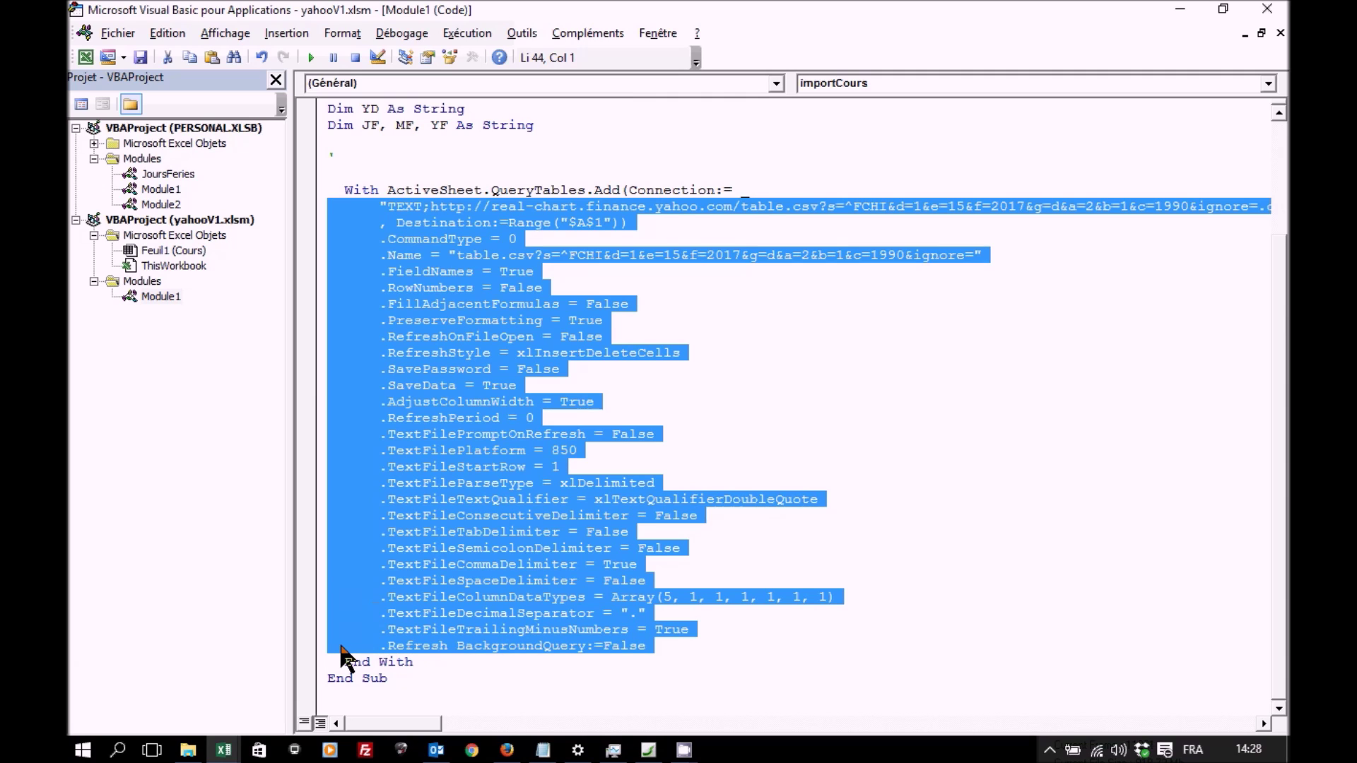
key(shift+Tab)
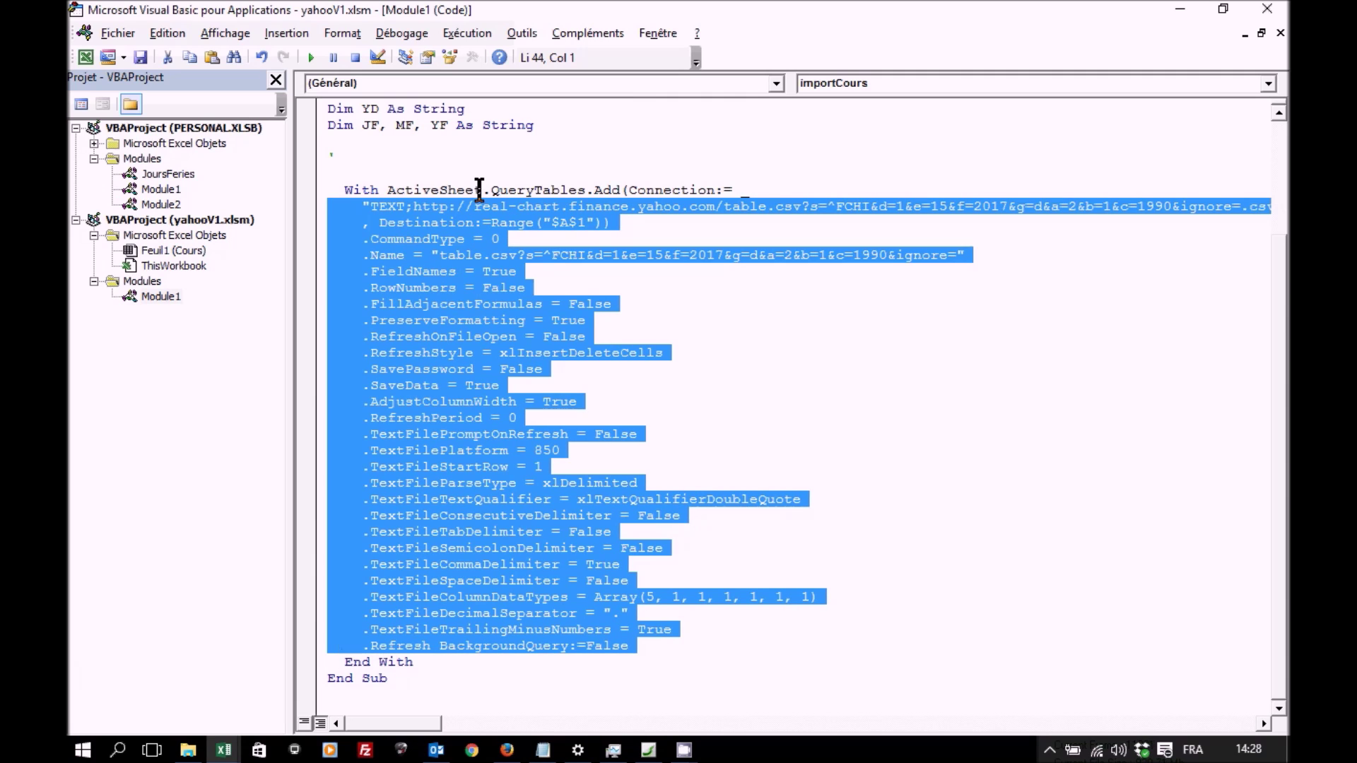
click(482, 156)
click(482, 171)
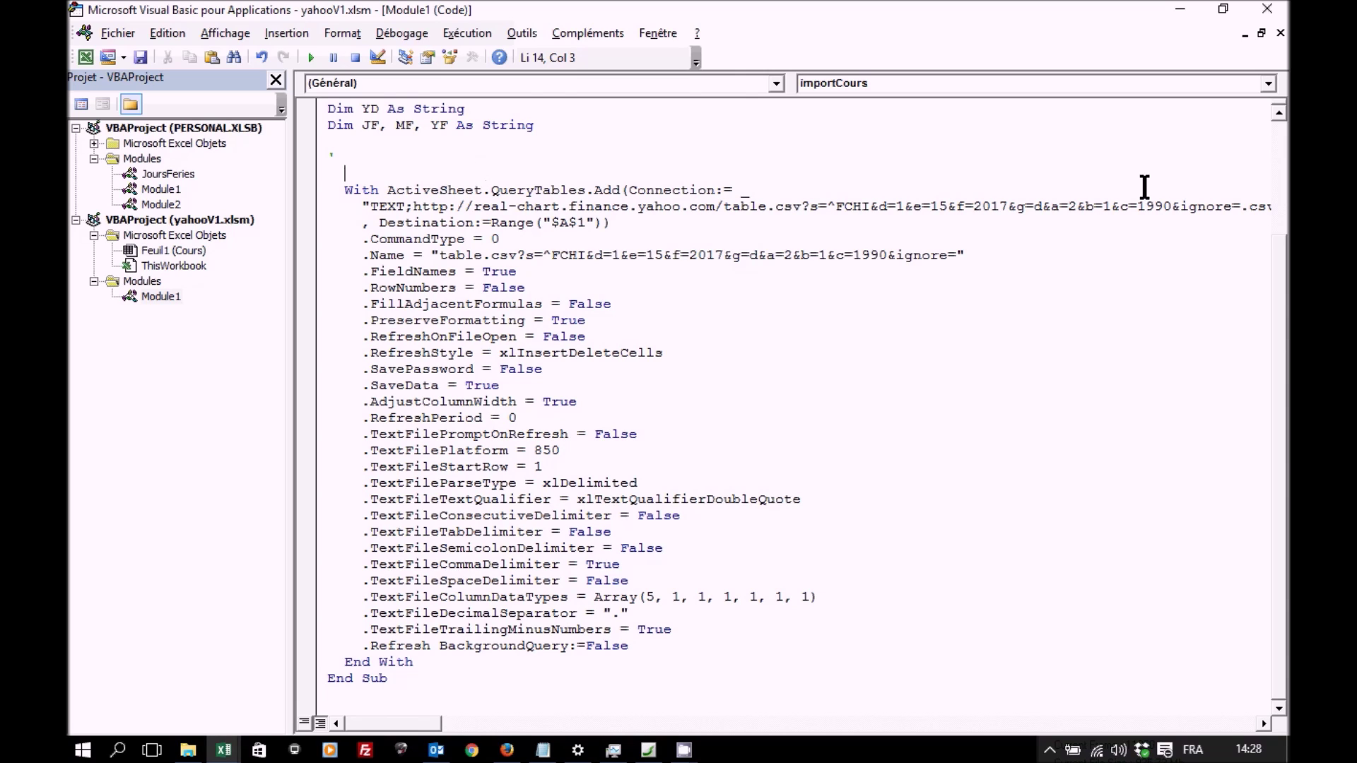
click(1278, 113)
click(1279, 113)
click(1278, 114)
click(1278, 113)
click(1278, 114)
- Add sCode = Range("CodeSel") and JD = VBA.Day(Range("DD")), fixing the missing parenthesis
text(scode)
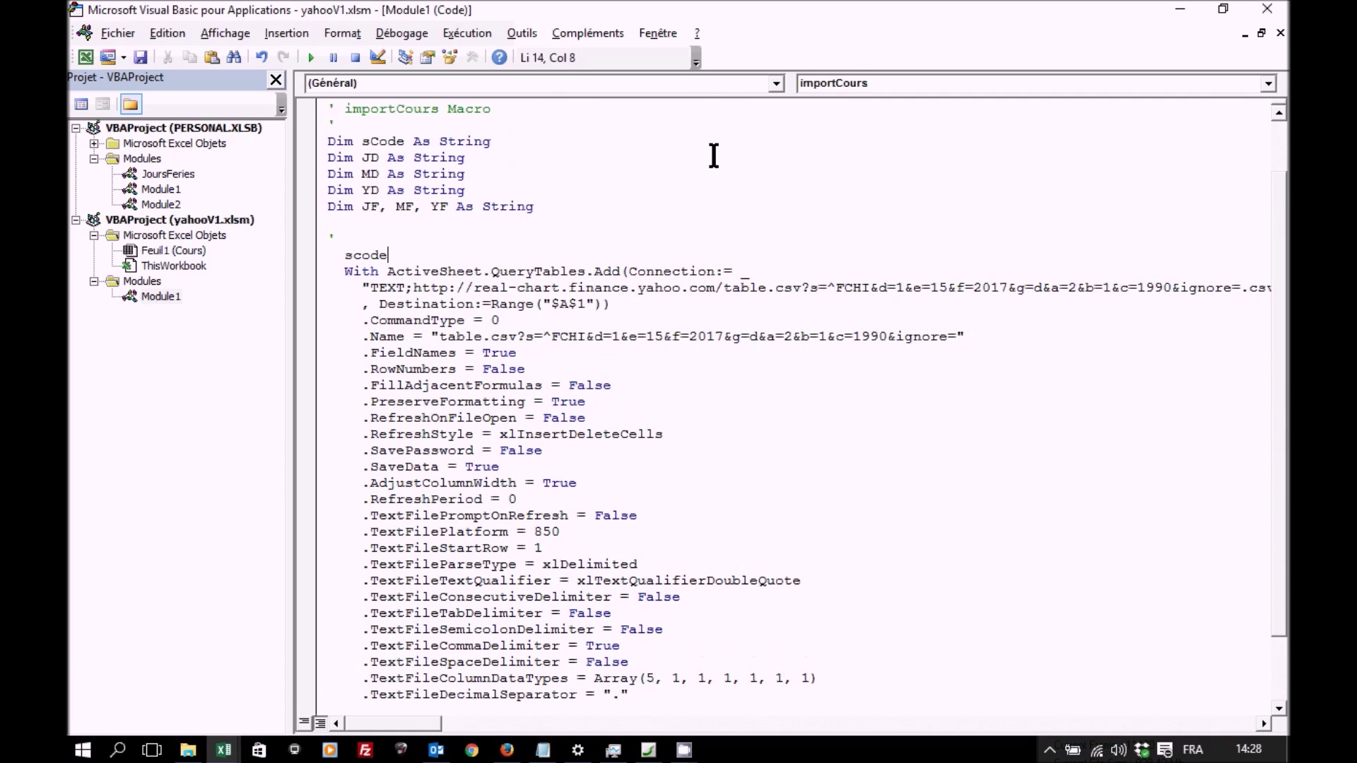
text( = range("CodeSel"))
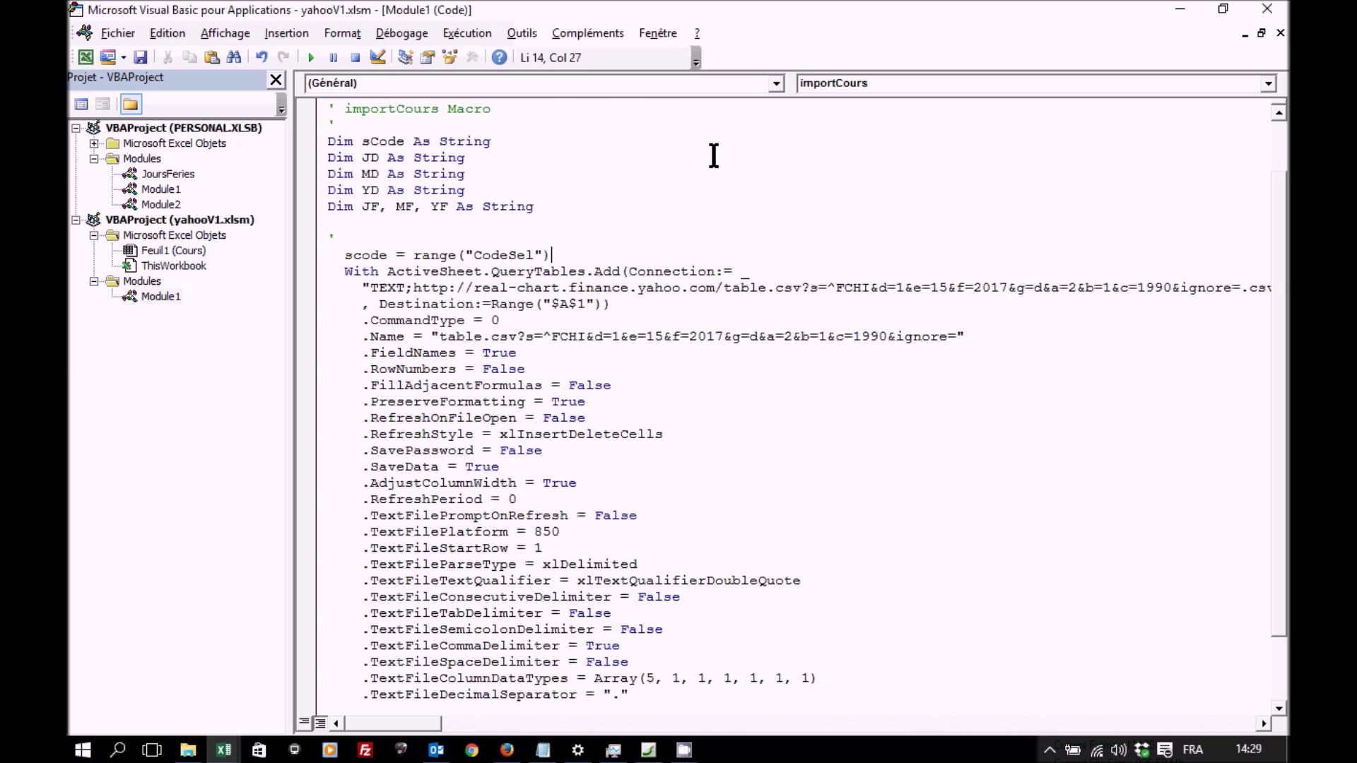
key(Return)
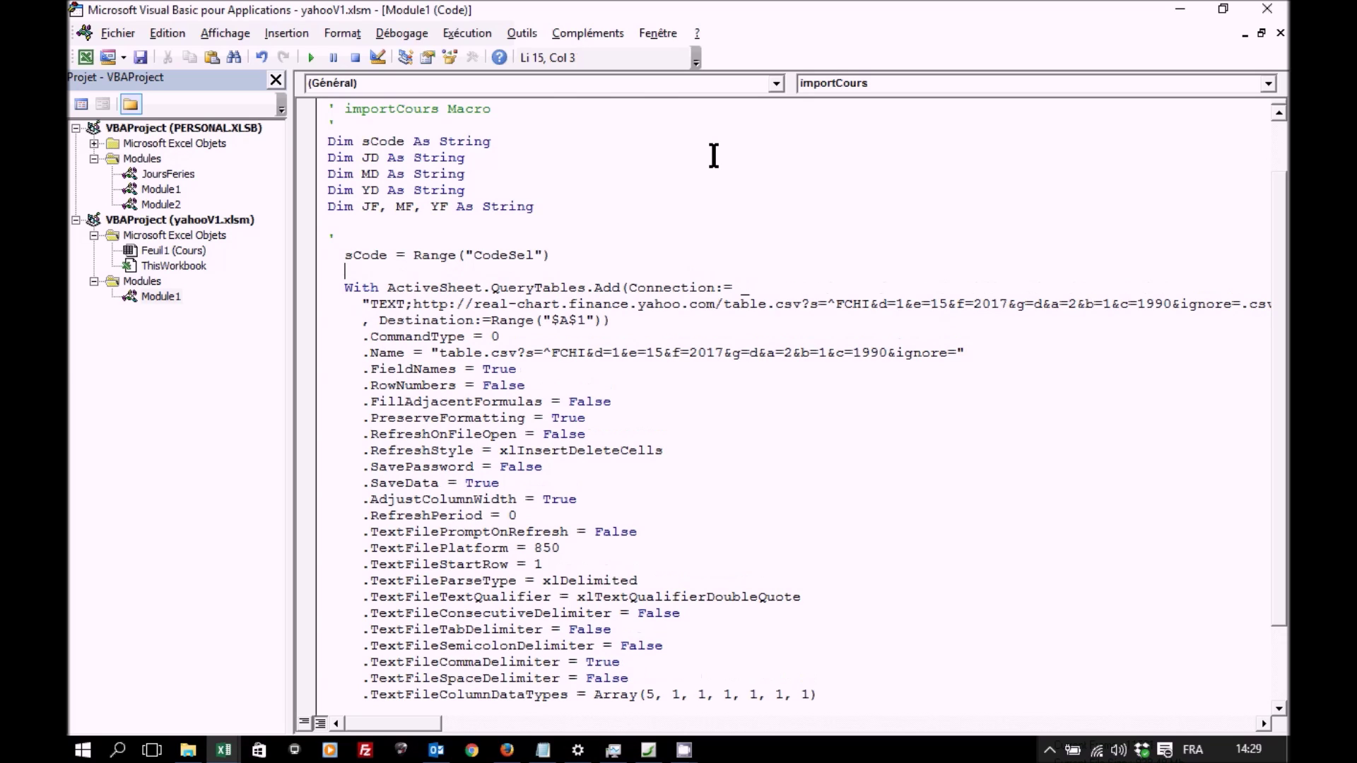
text(j)
text(d=vba.d)
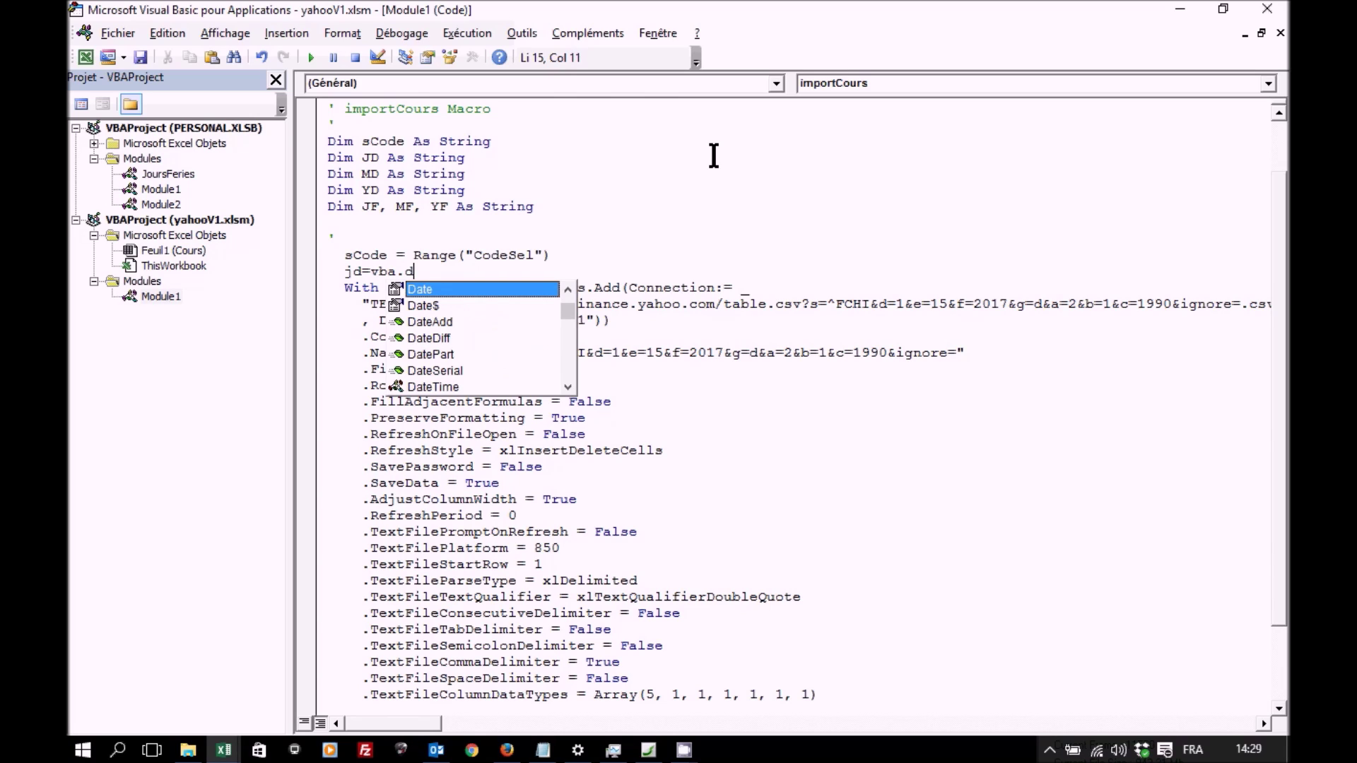
text(a)
text(y()
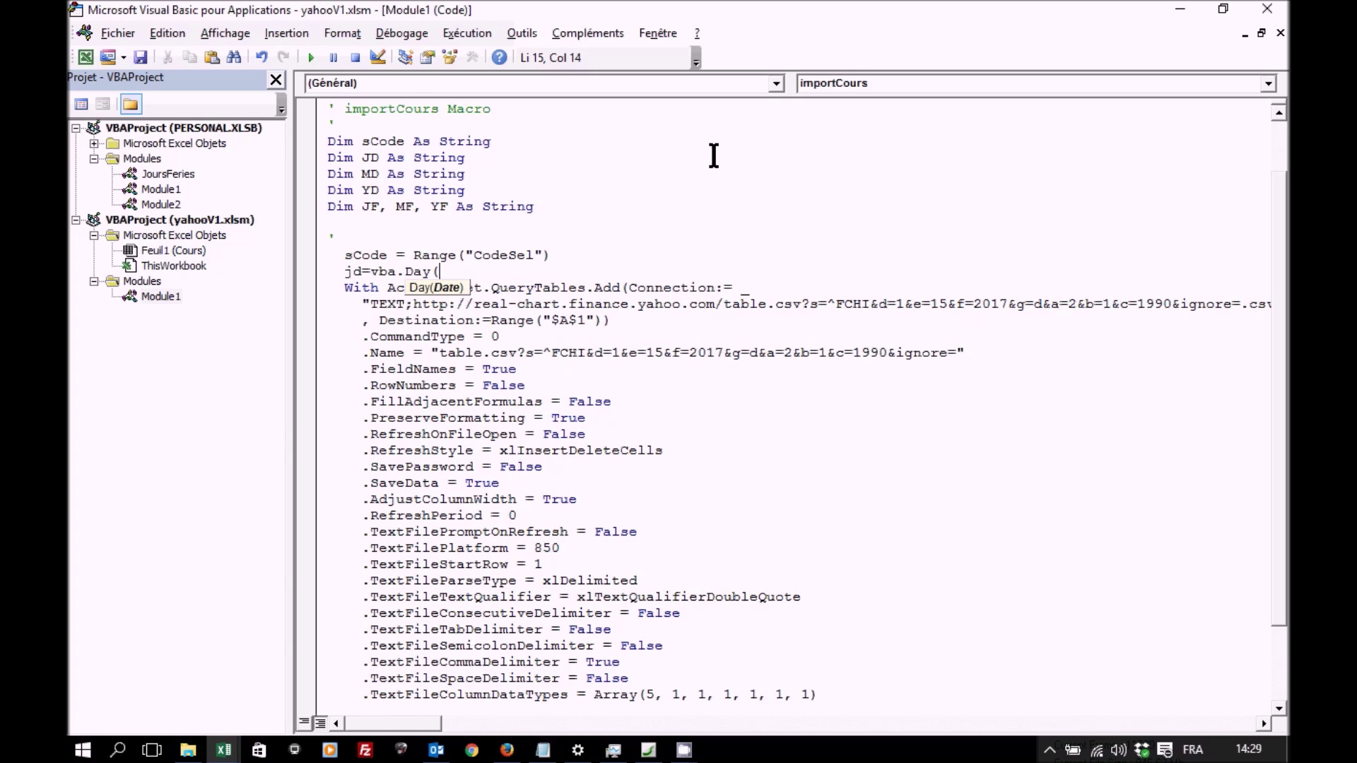
text(Range(")
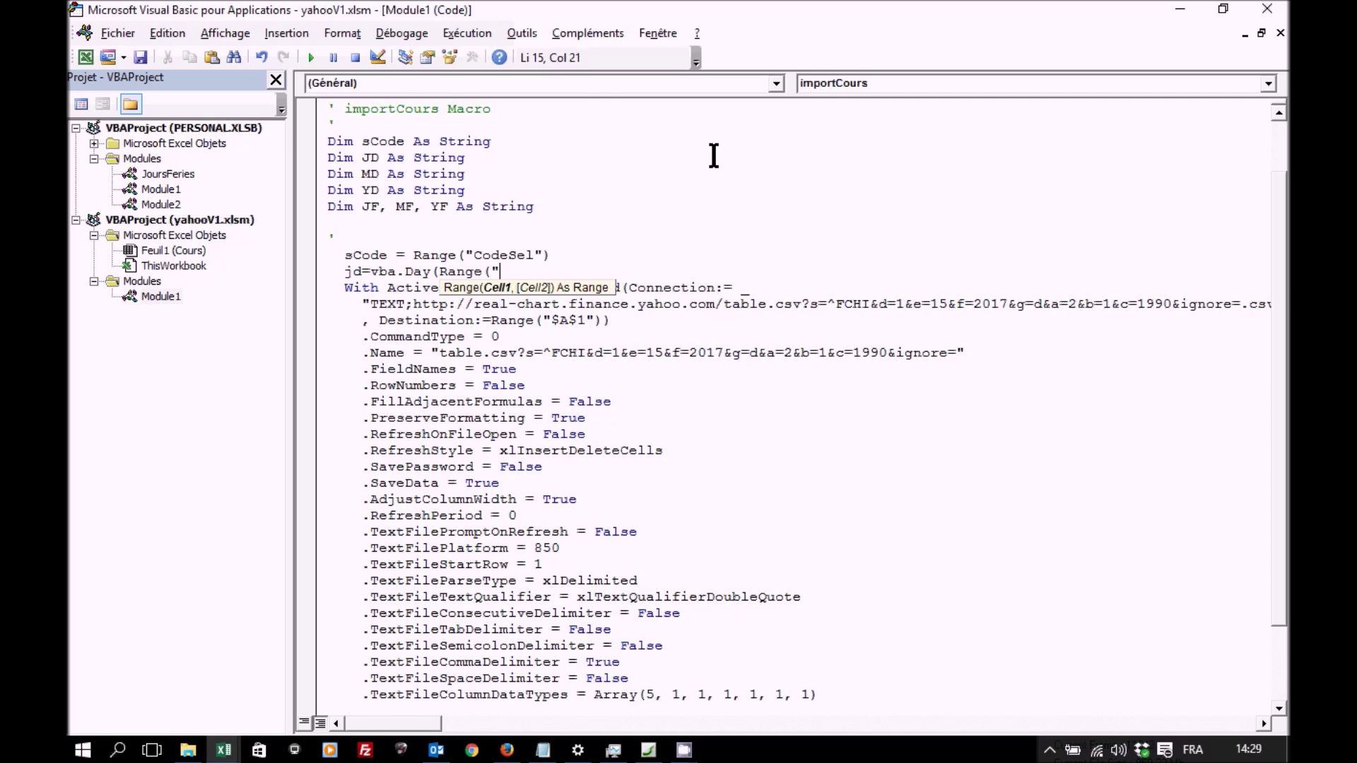
text(DD"))
key(Return)
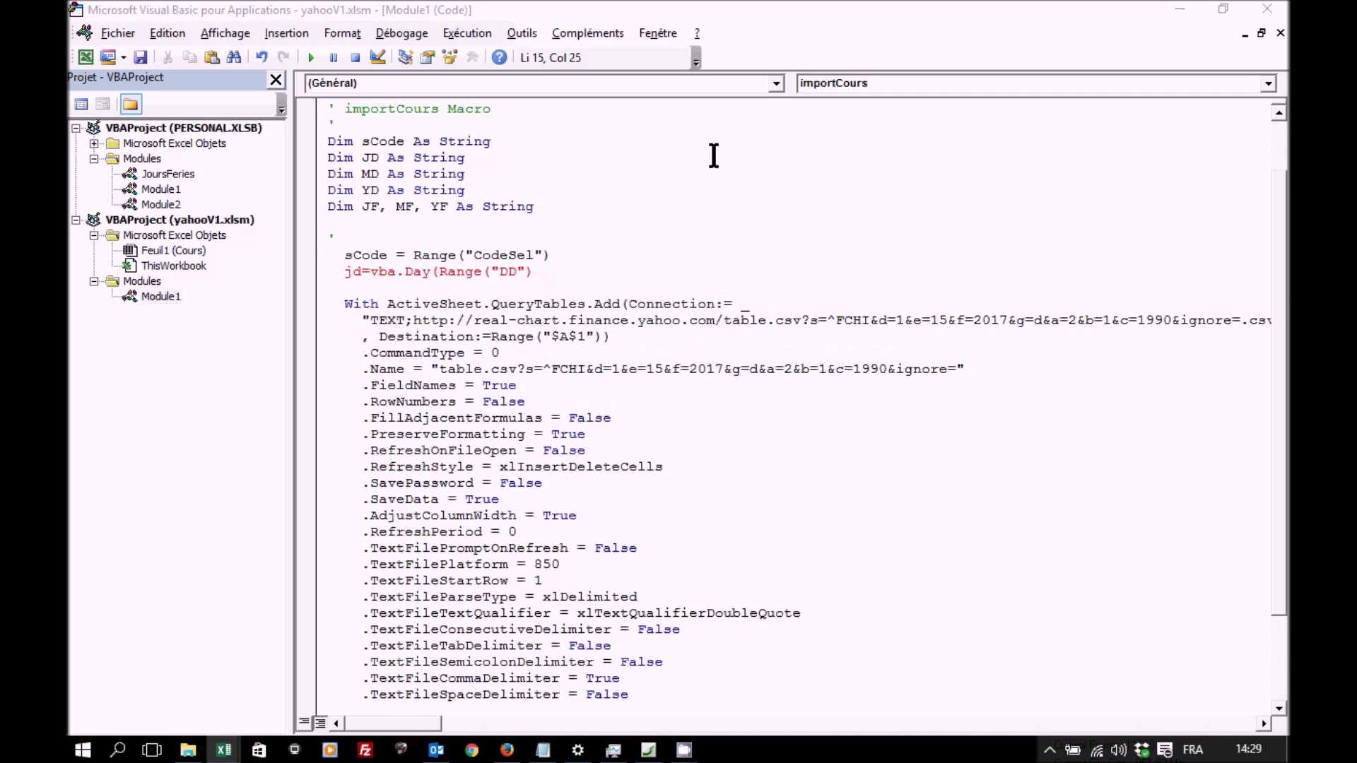
key(Return)
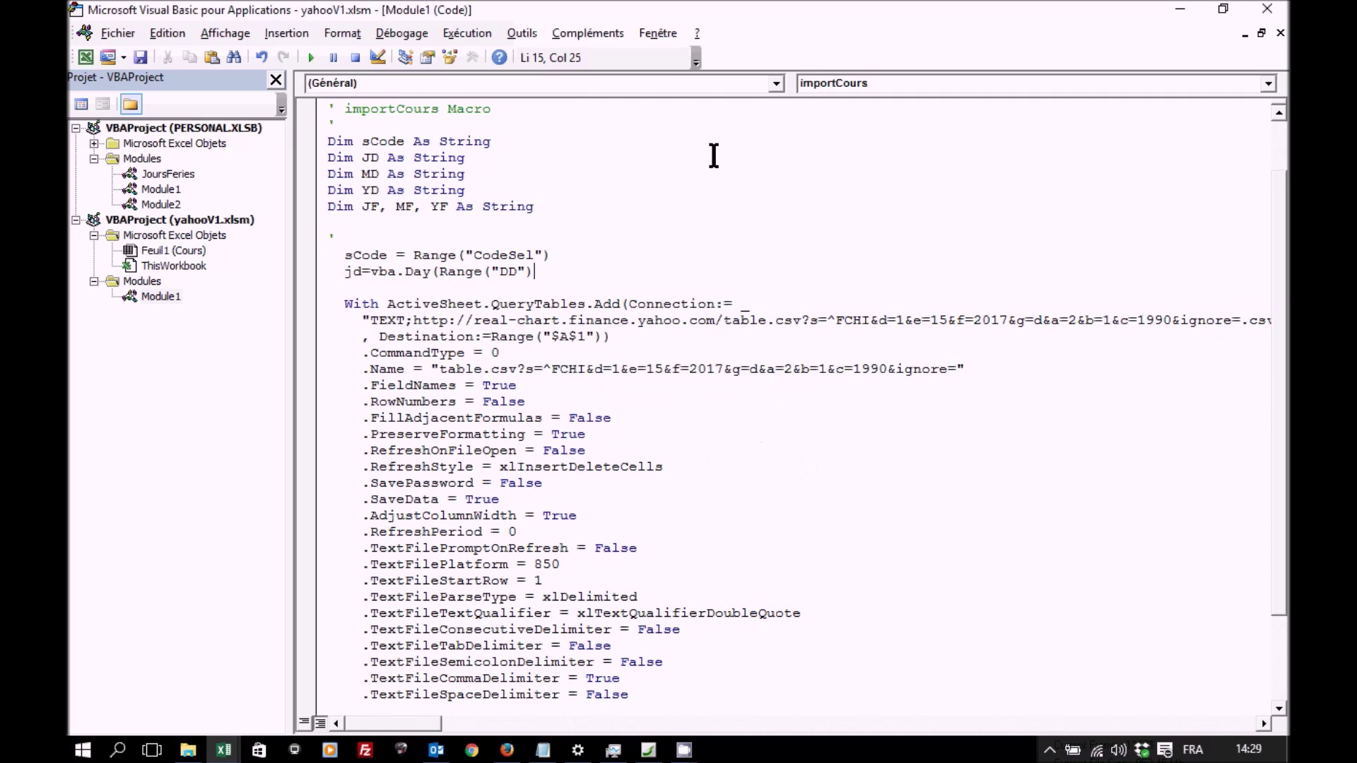
text())
key(Return)
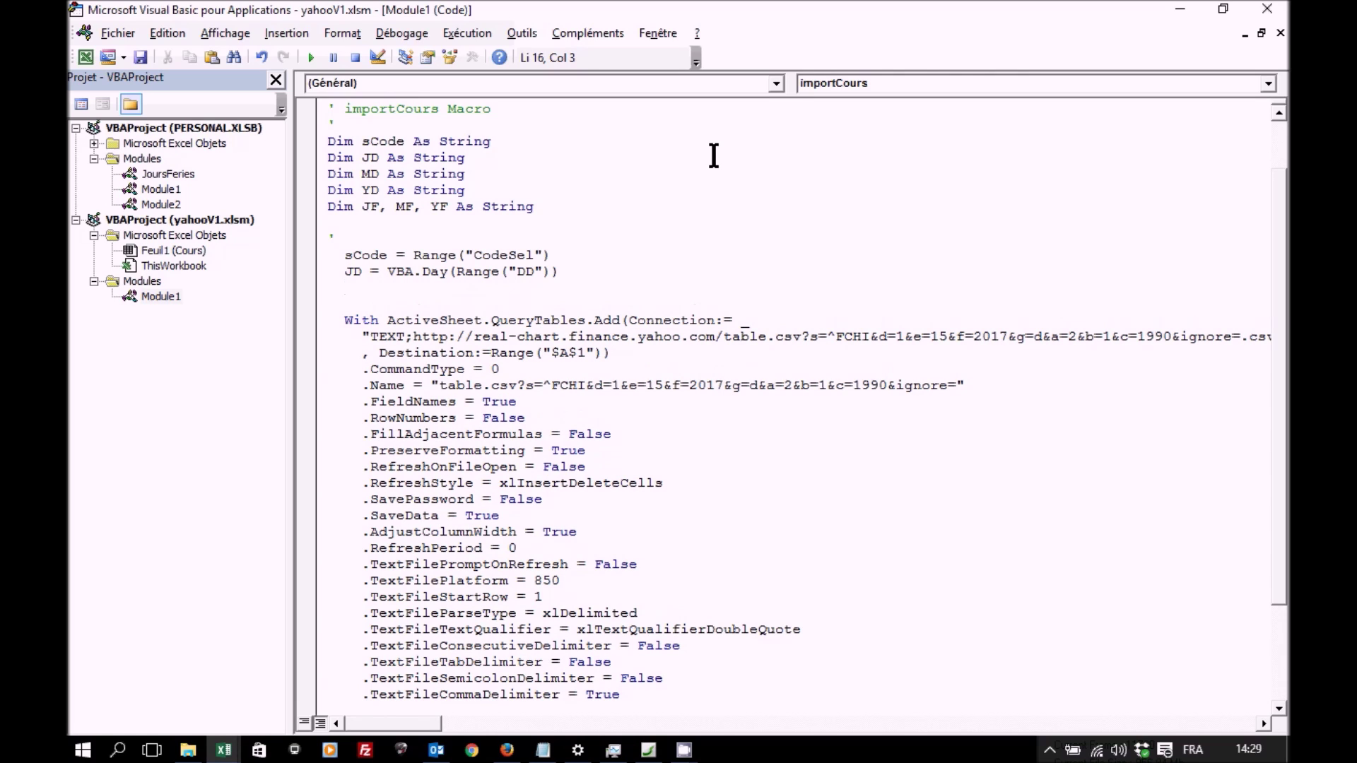
- Add MD = VBA.Month(Range("DD")) and YD = VBA.Year(Range("DD"))
text(Md = vba)
text(.mon)
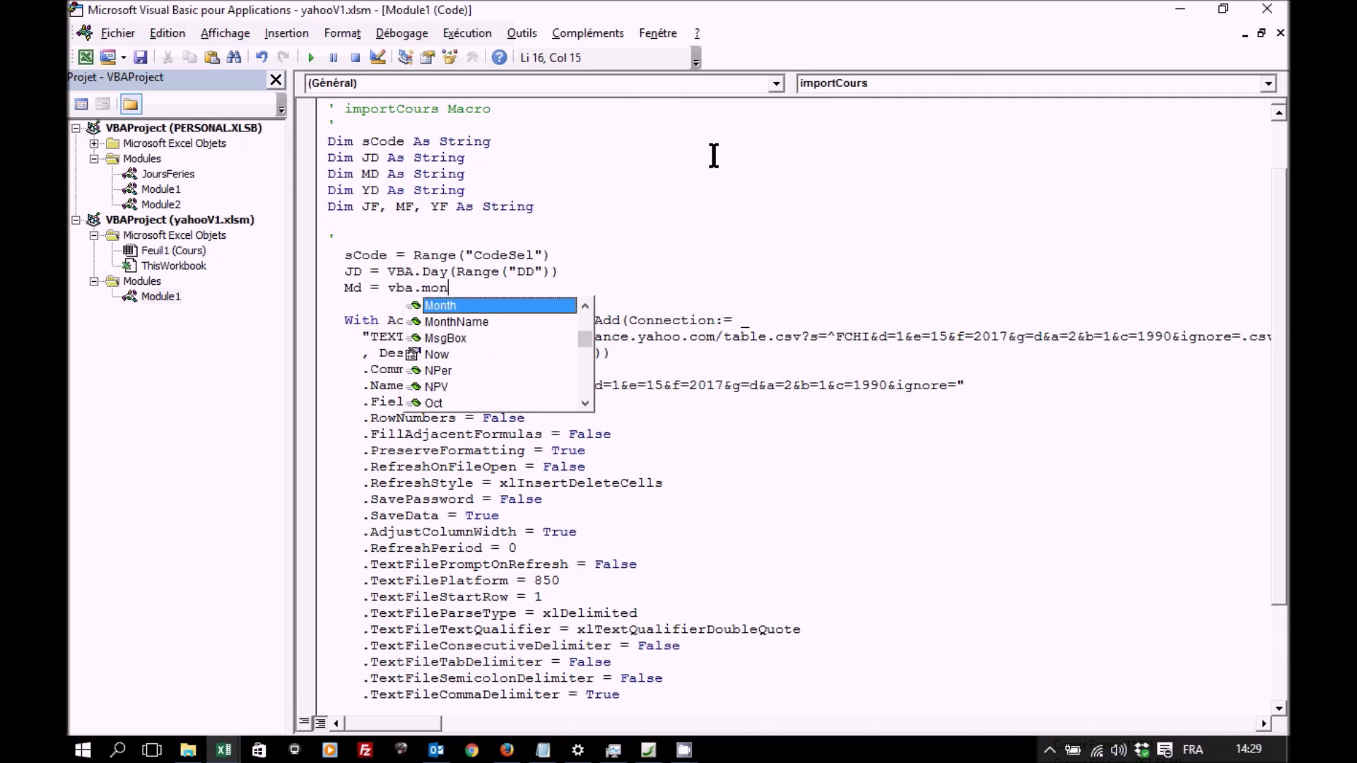
key(Tab)
text((range("DD"))
key(Return)
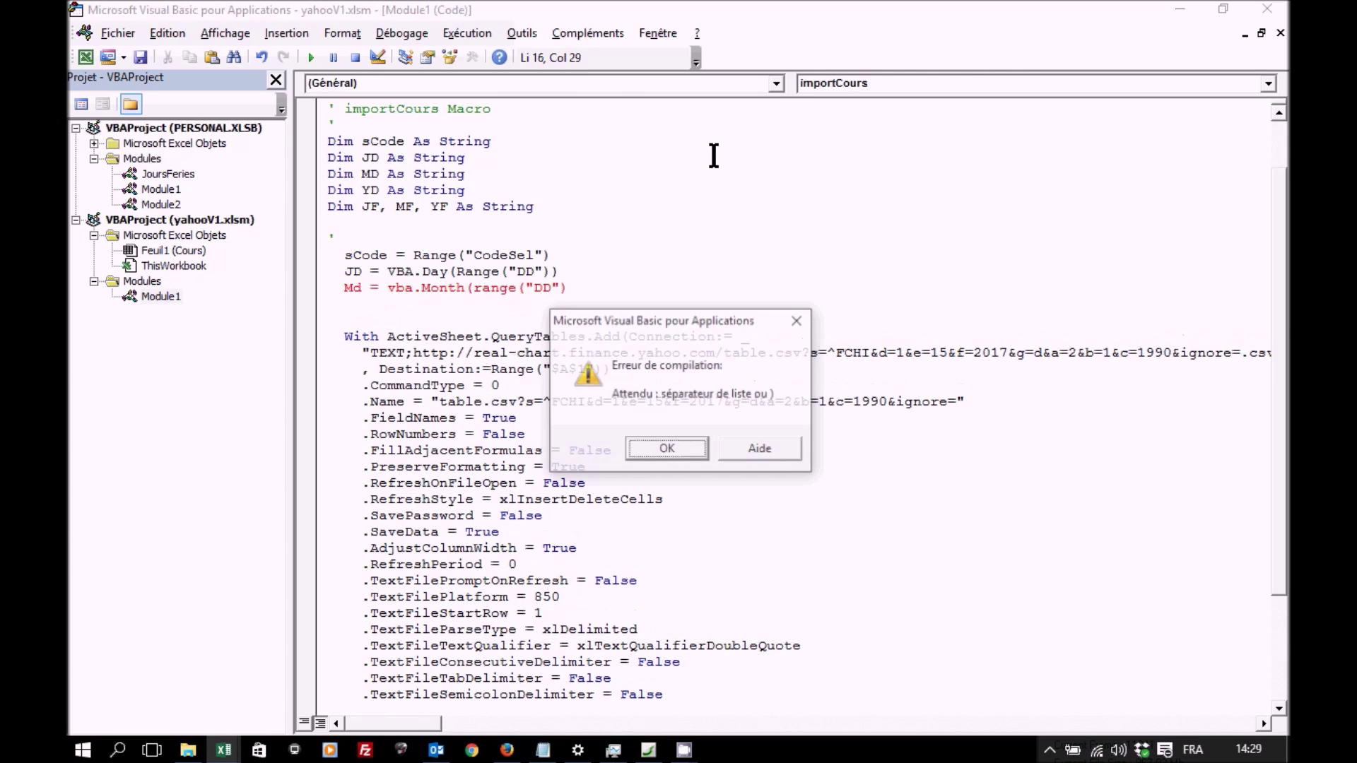
key(Return)
text())
key(Return)
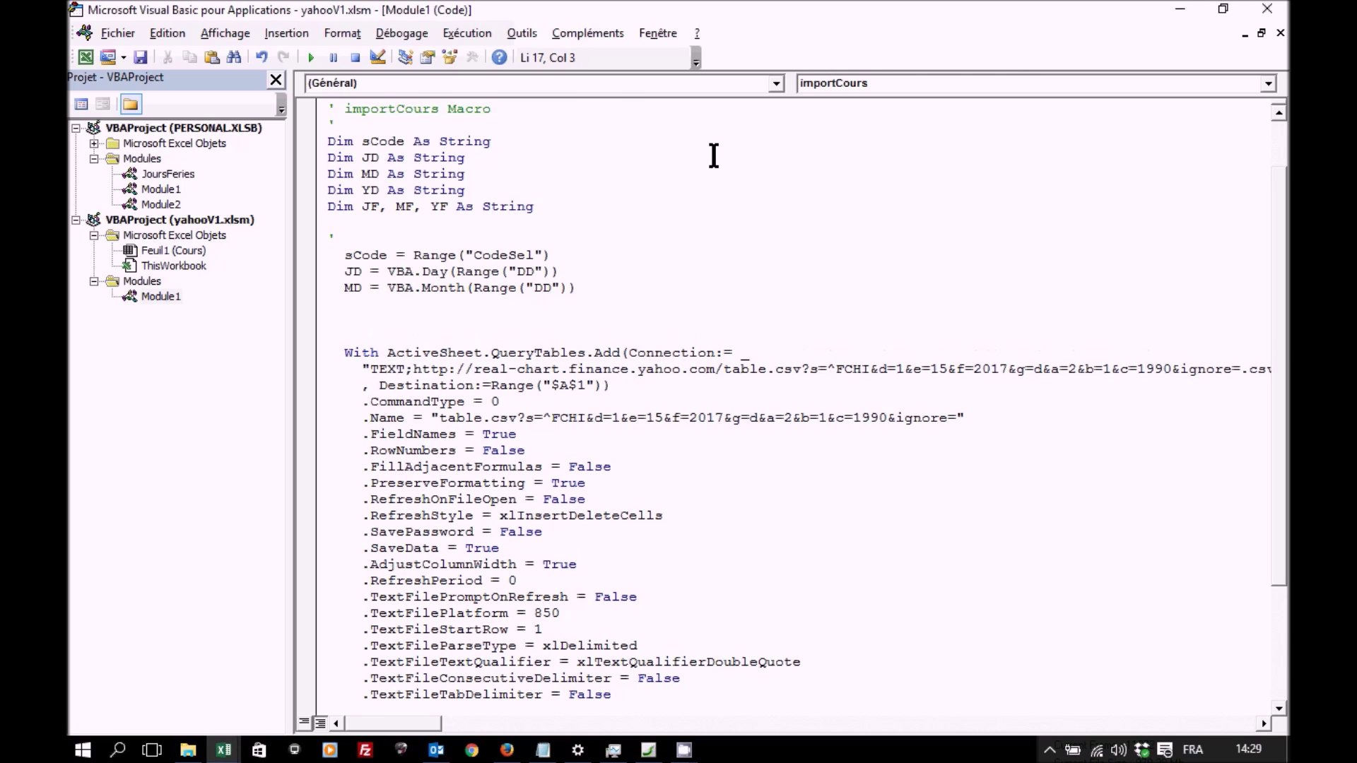
text(yd=vba.year)
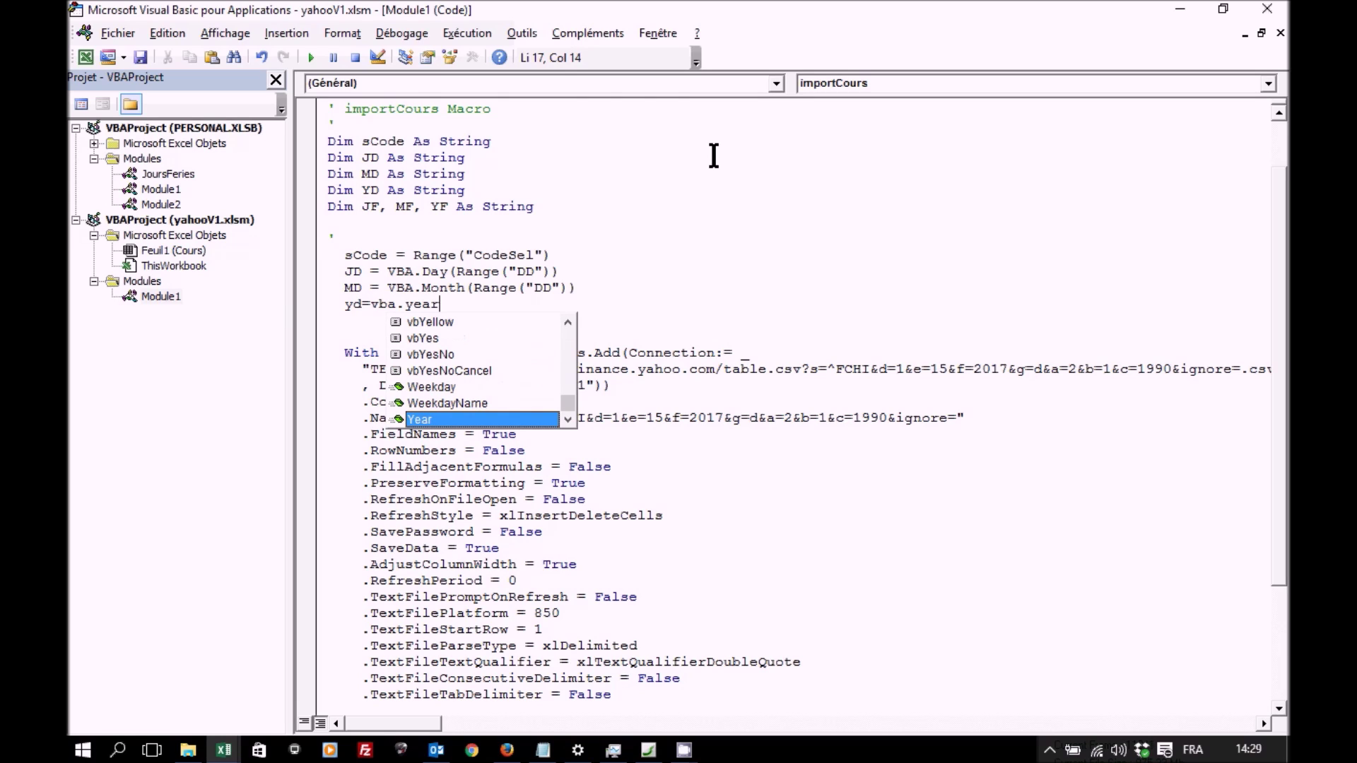
text(()
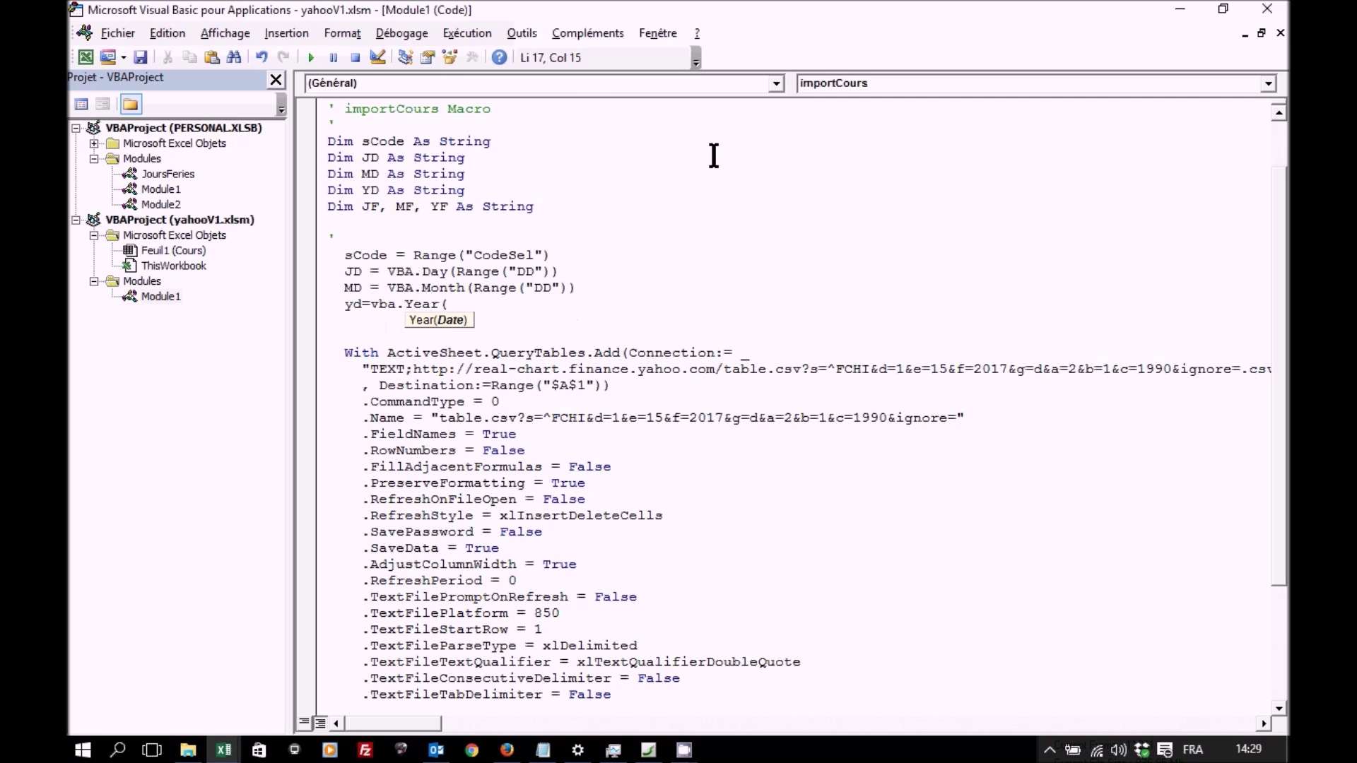
text(range(")
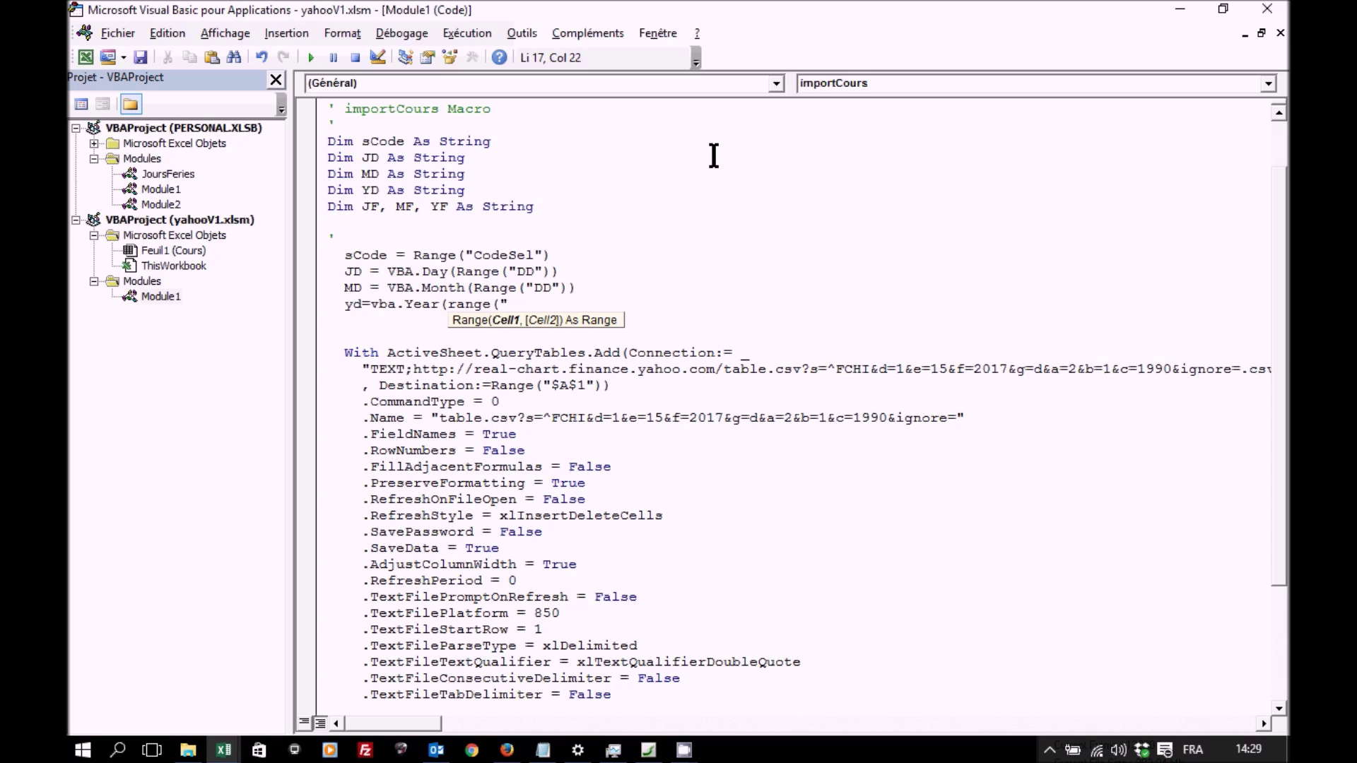
text(DD")
text()))
key(Return)
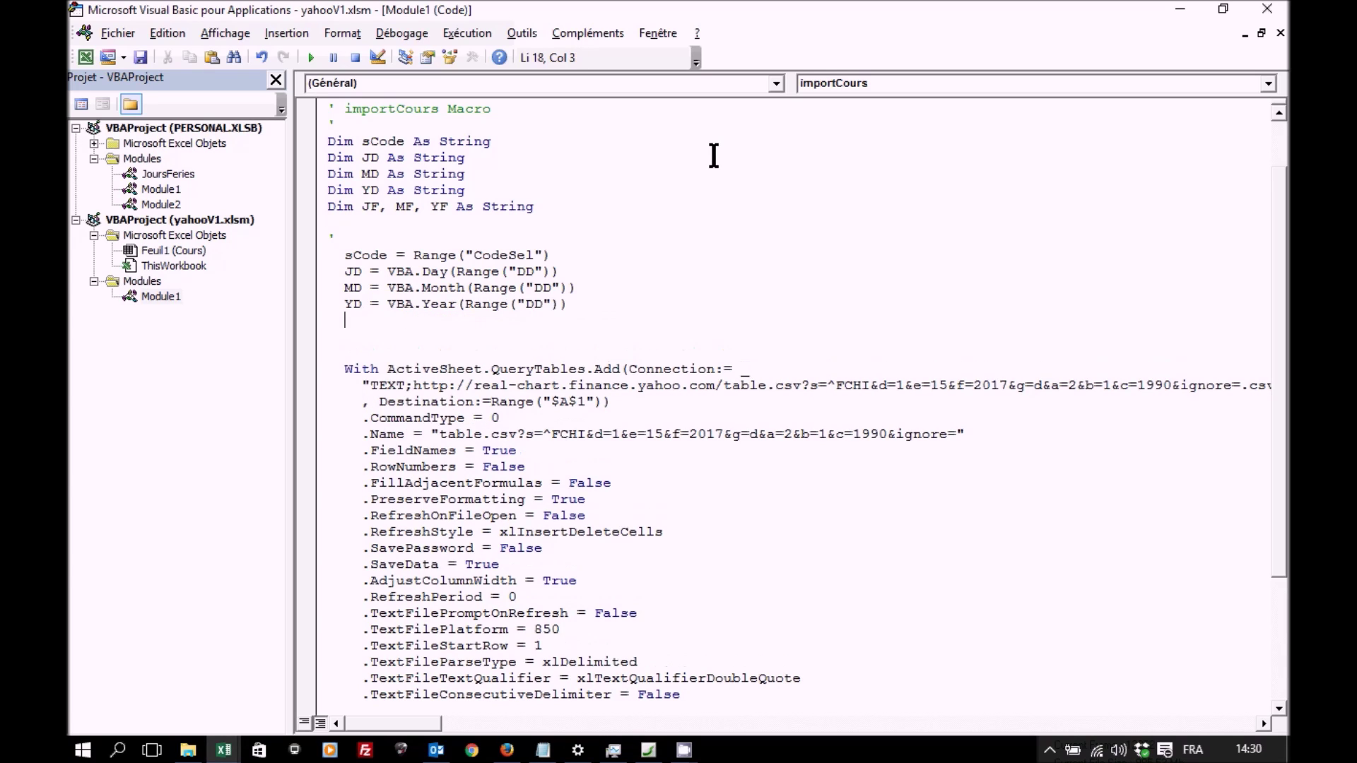
- Assign JF, MF and YF from VBA.Day, VBA.Month and VBA.Year of Range("DF")
text(jf)vba.day()
text(range("DF")))
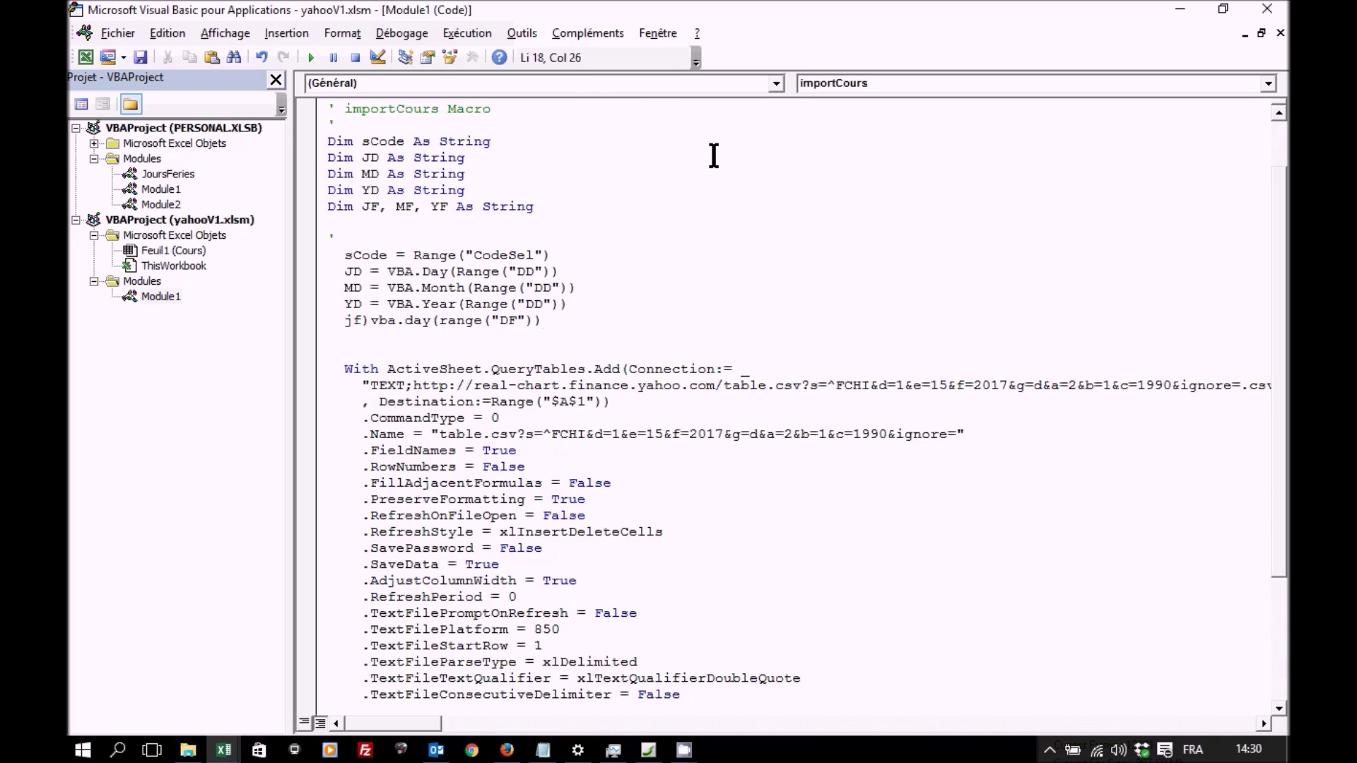
key(Return)
key(Return)
text(=)
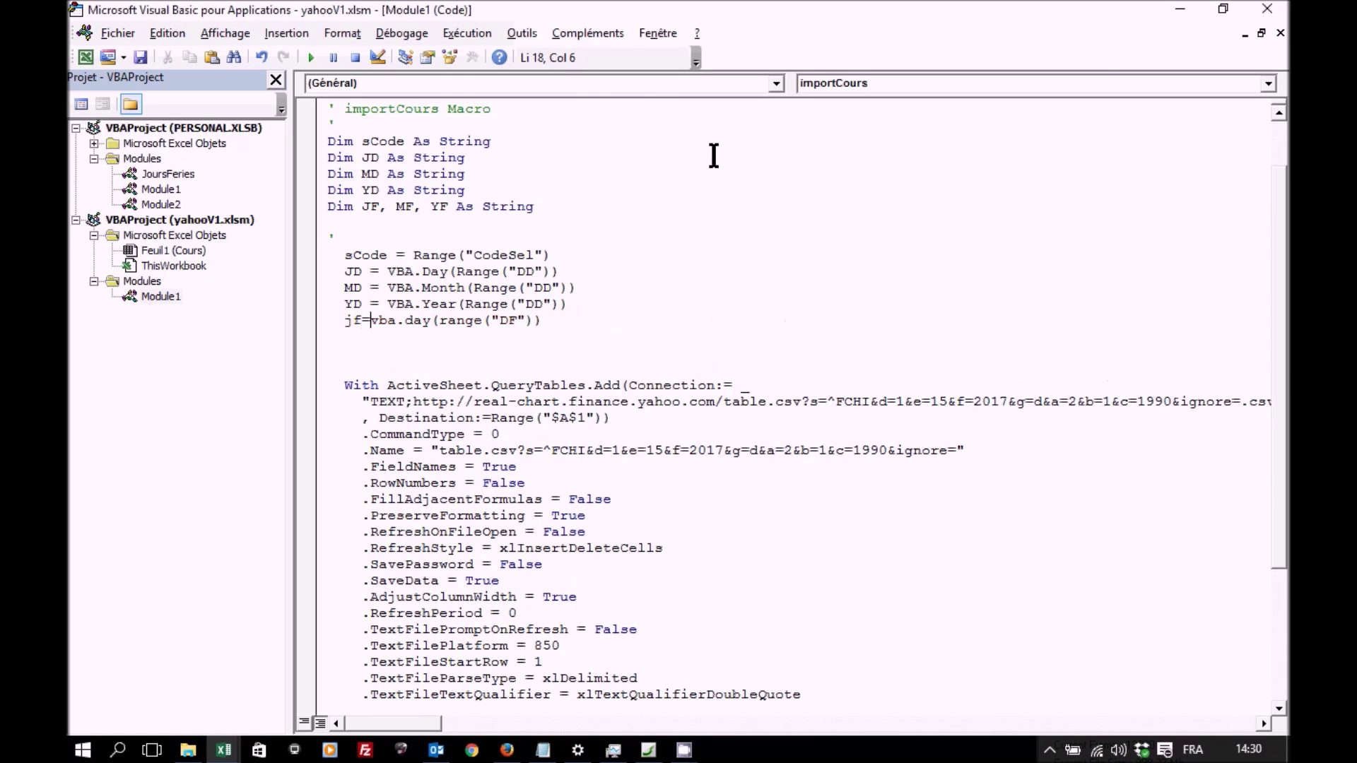
key(Down)
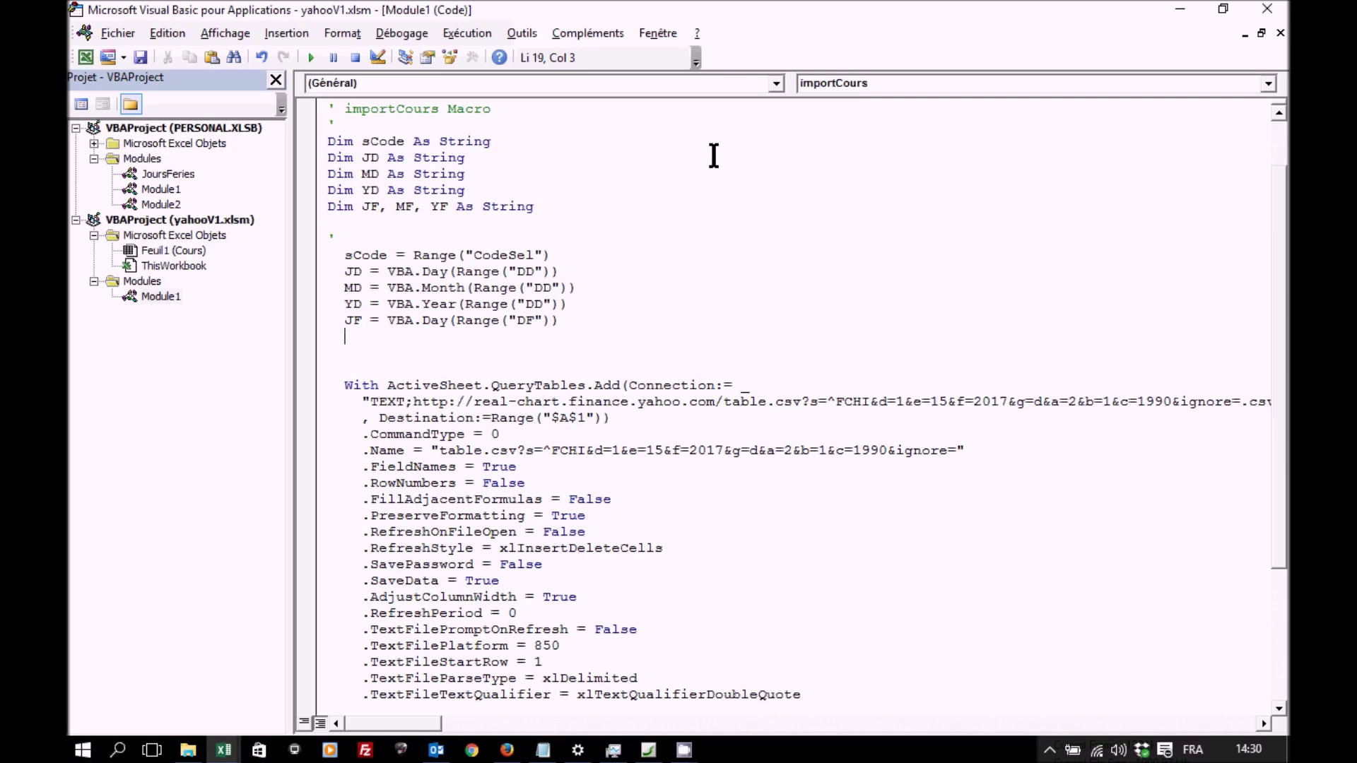
text(m)
text(f=vba.mont)
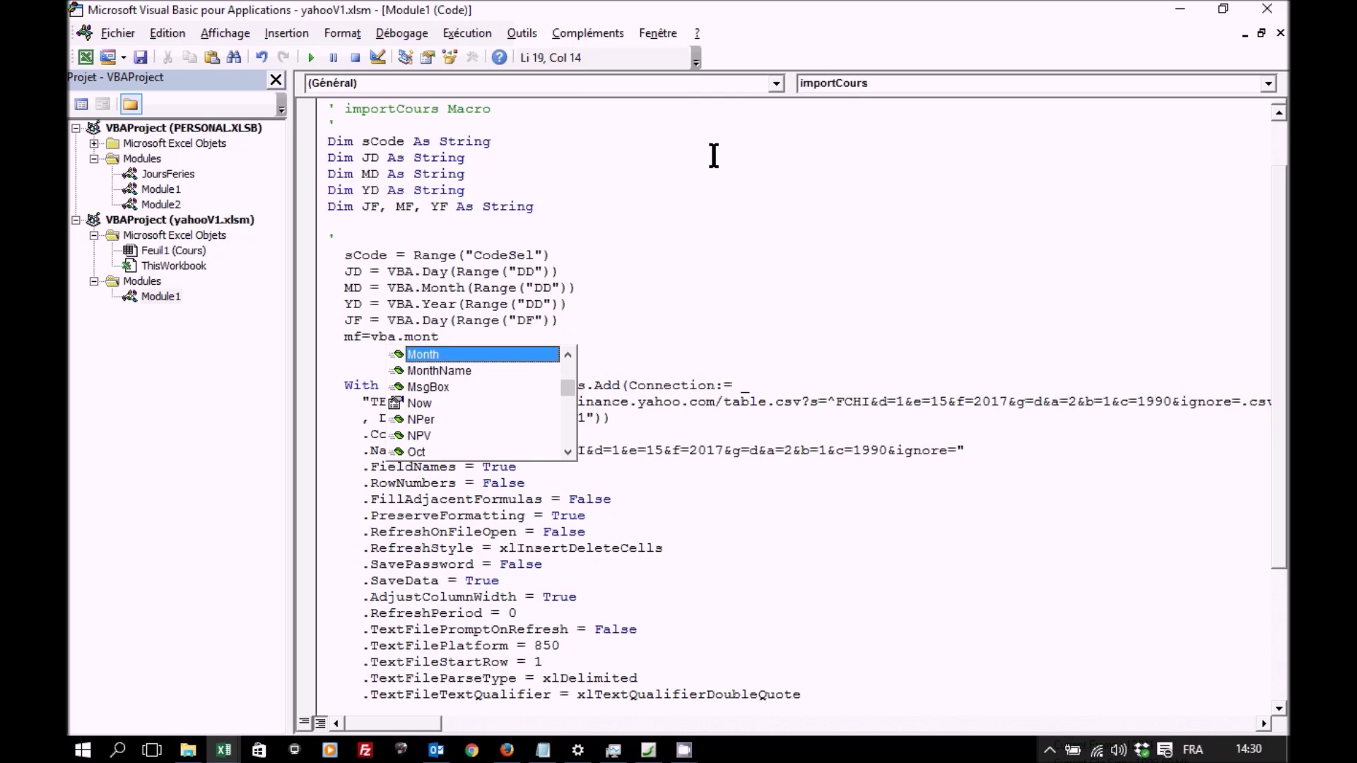
double_click(523, 358)
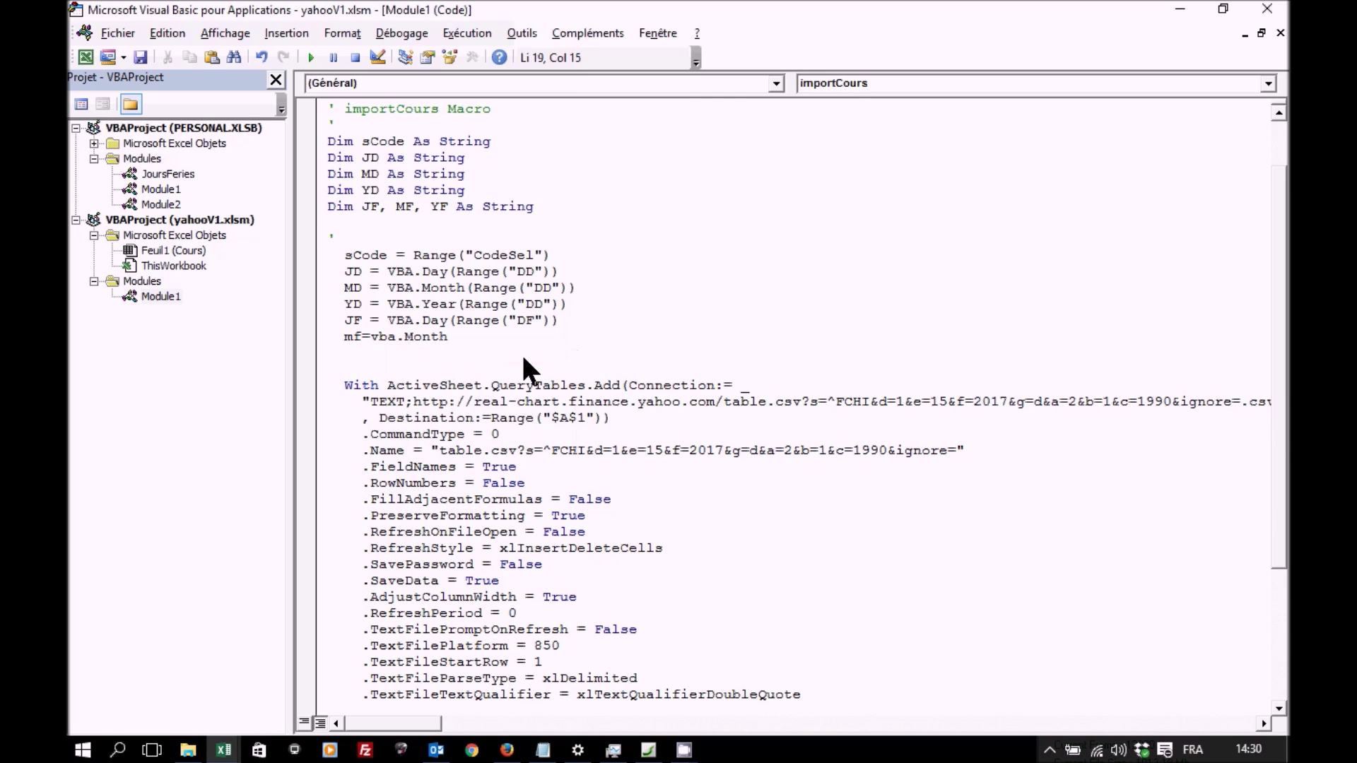
text((range("DF")))
key(Return)
text(yf=vba.)
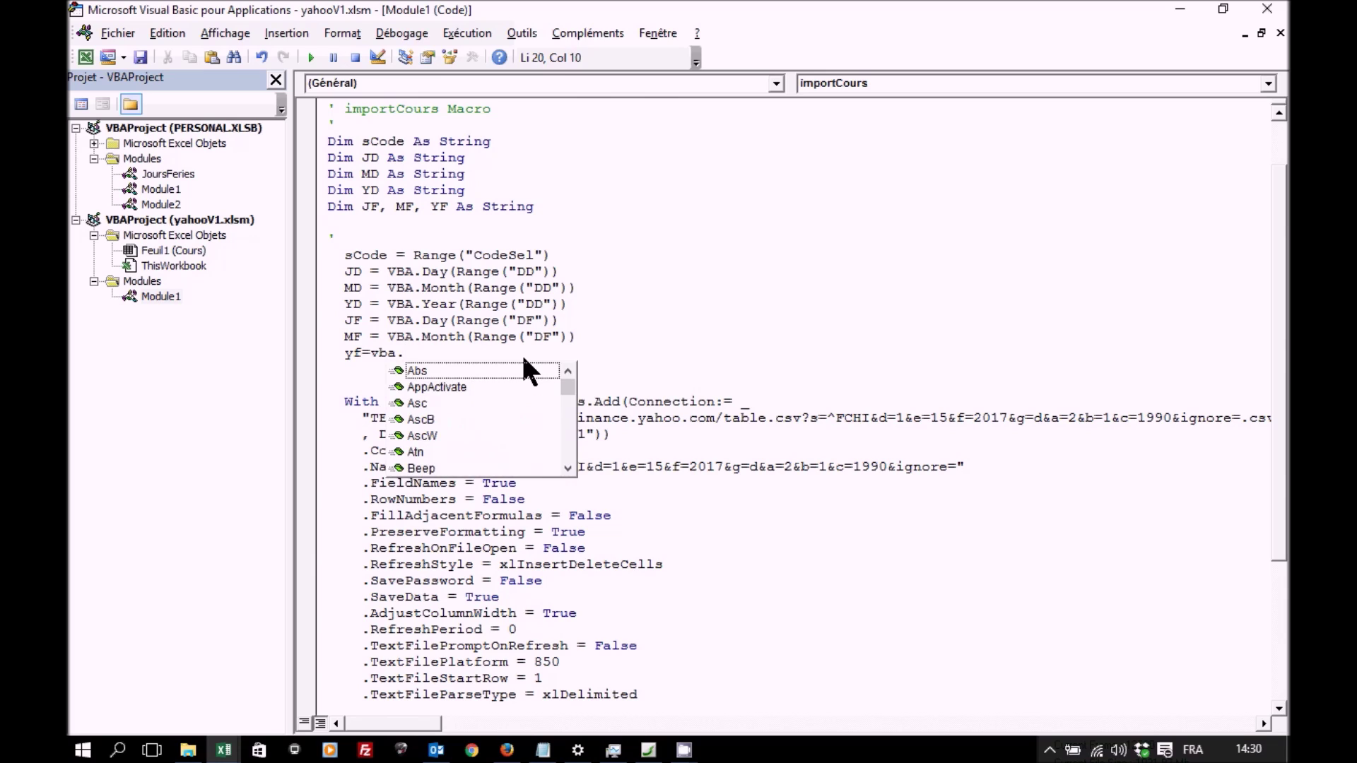
text(yea()
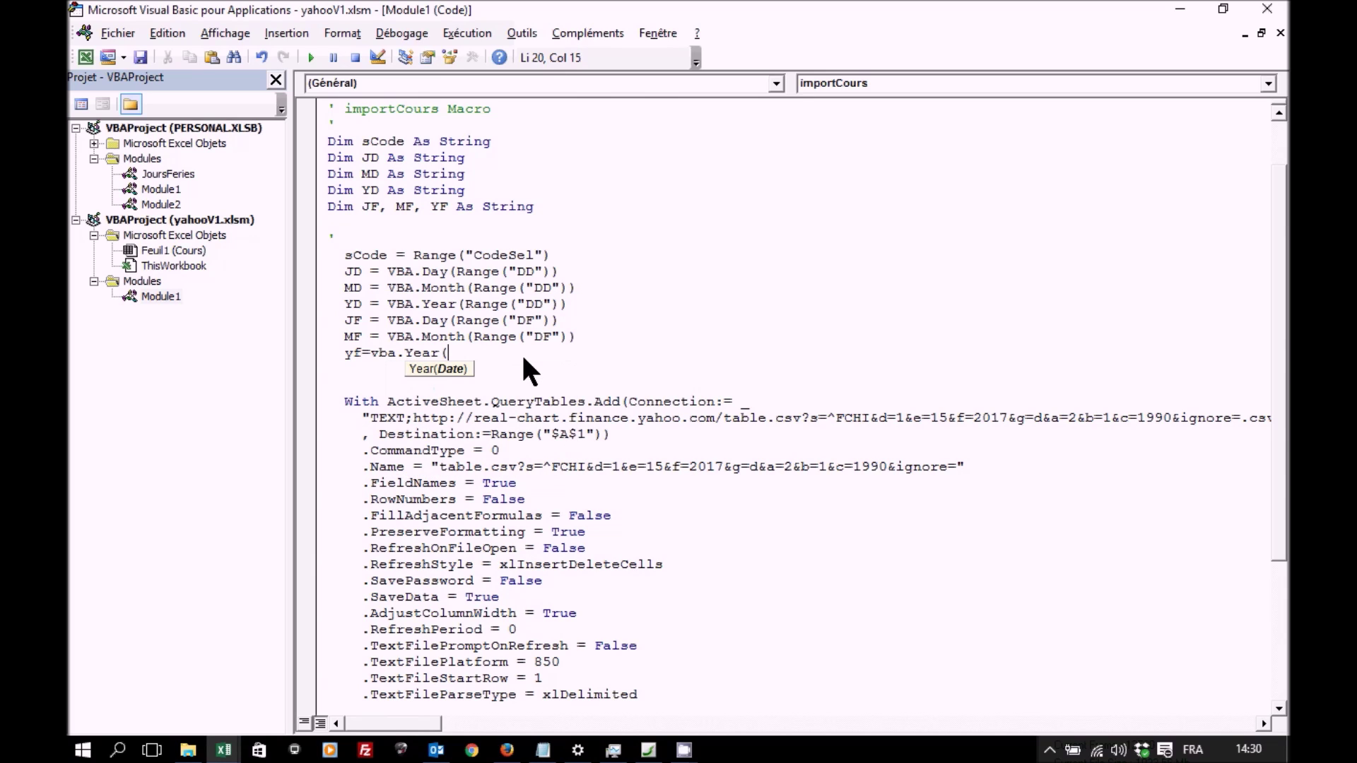
text(range(")
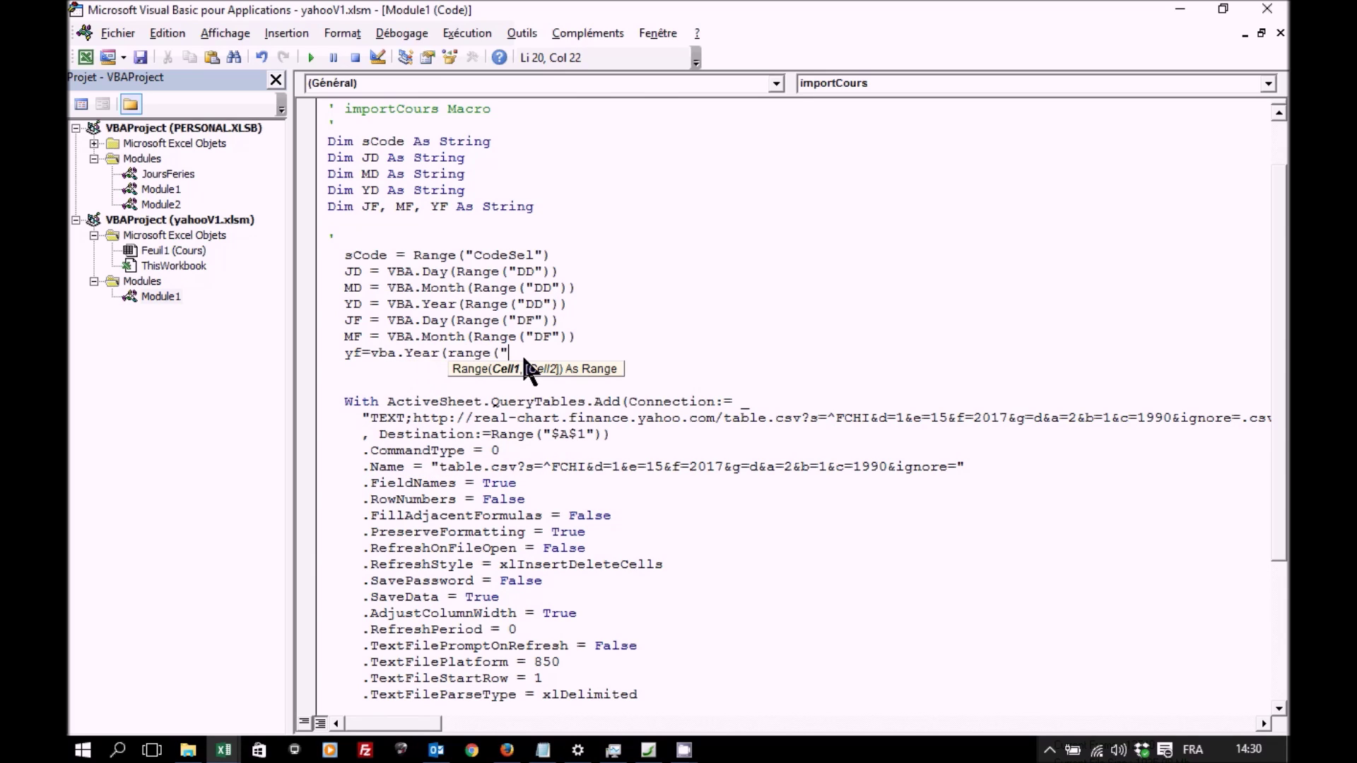
text(DF")
text()))
key(Down)
click(942, 521)
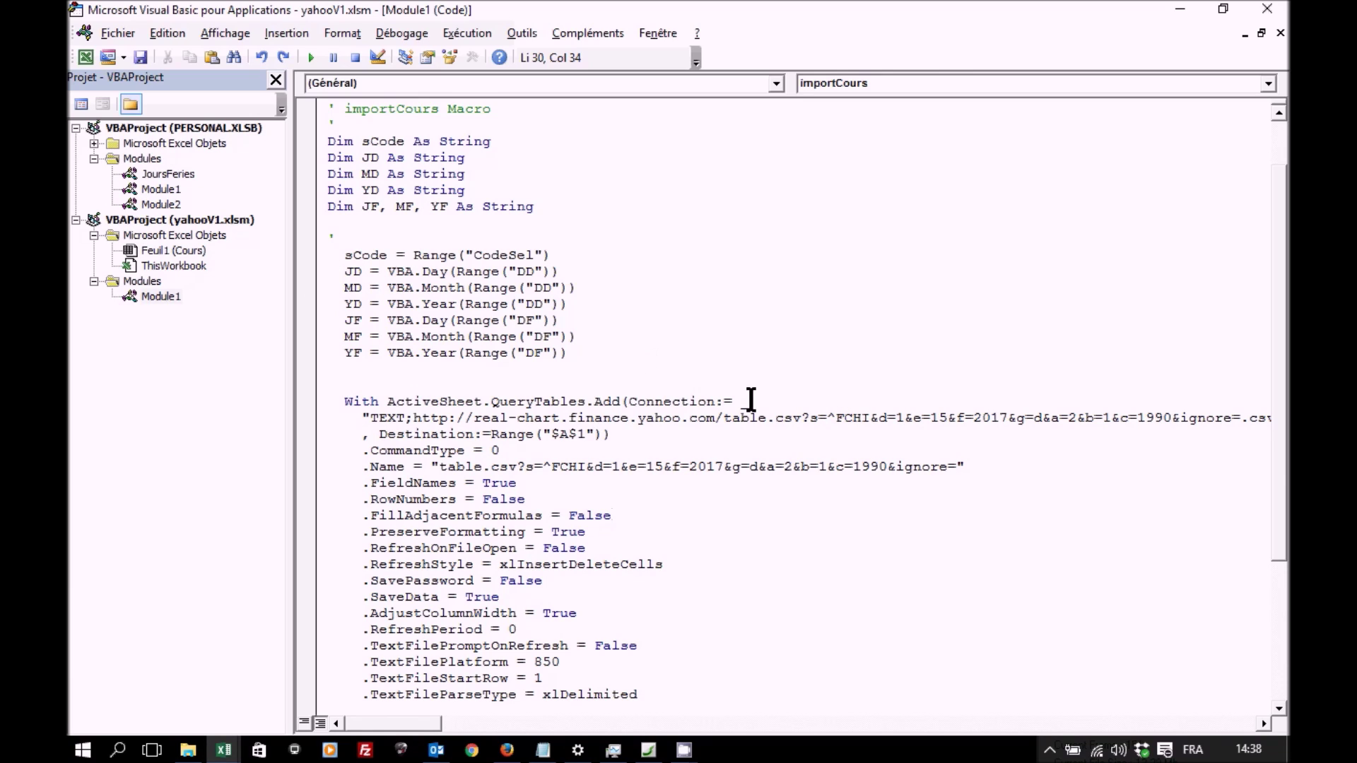
- Replace ^FCHI in the connection URL with " & scode & " and continue the string on a new line with _
drag(825, 417, 871, 418)
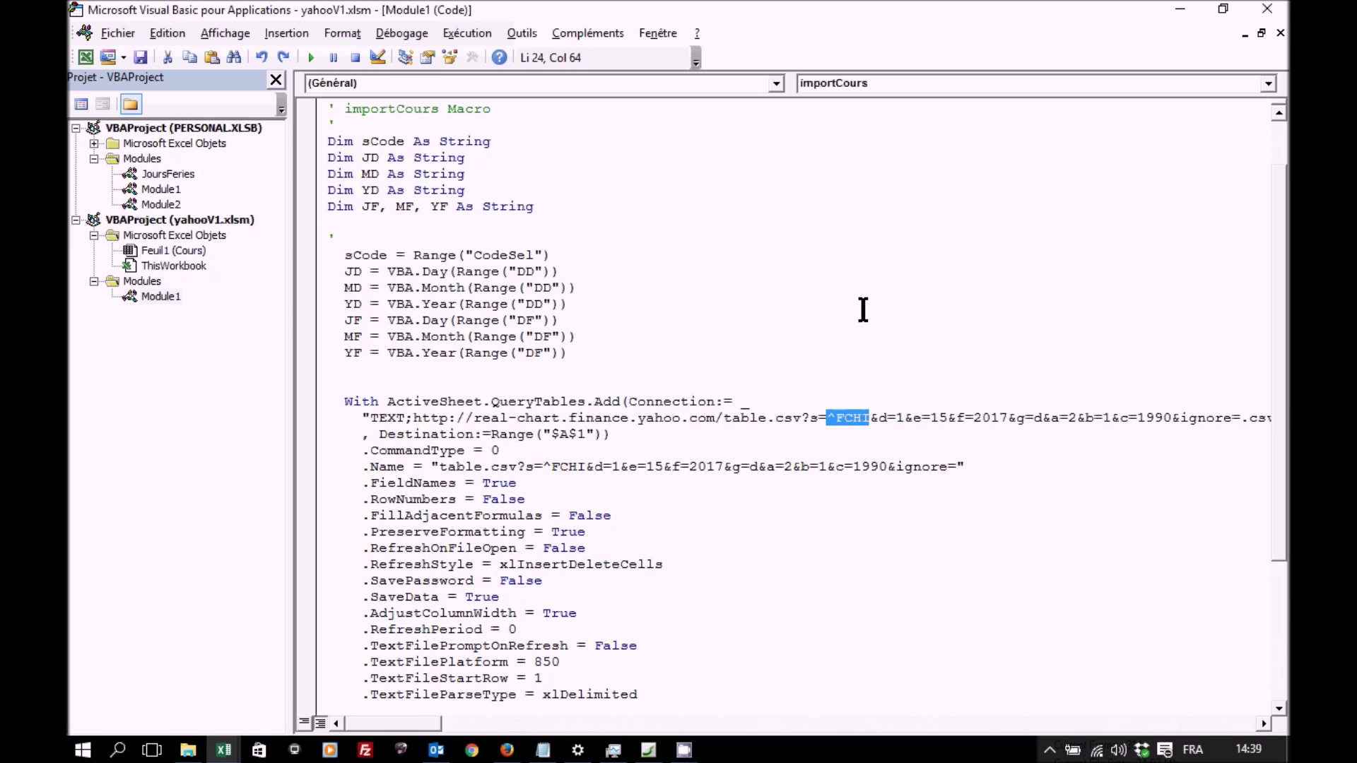
text(")
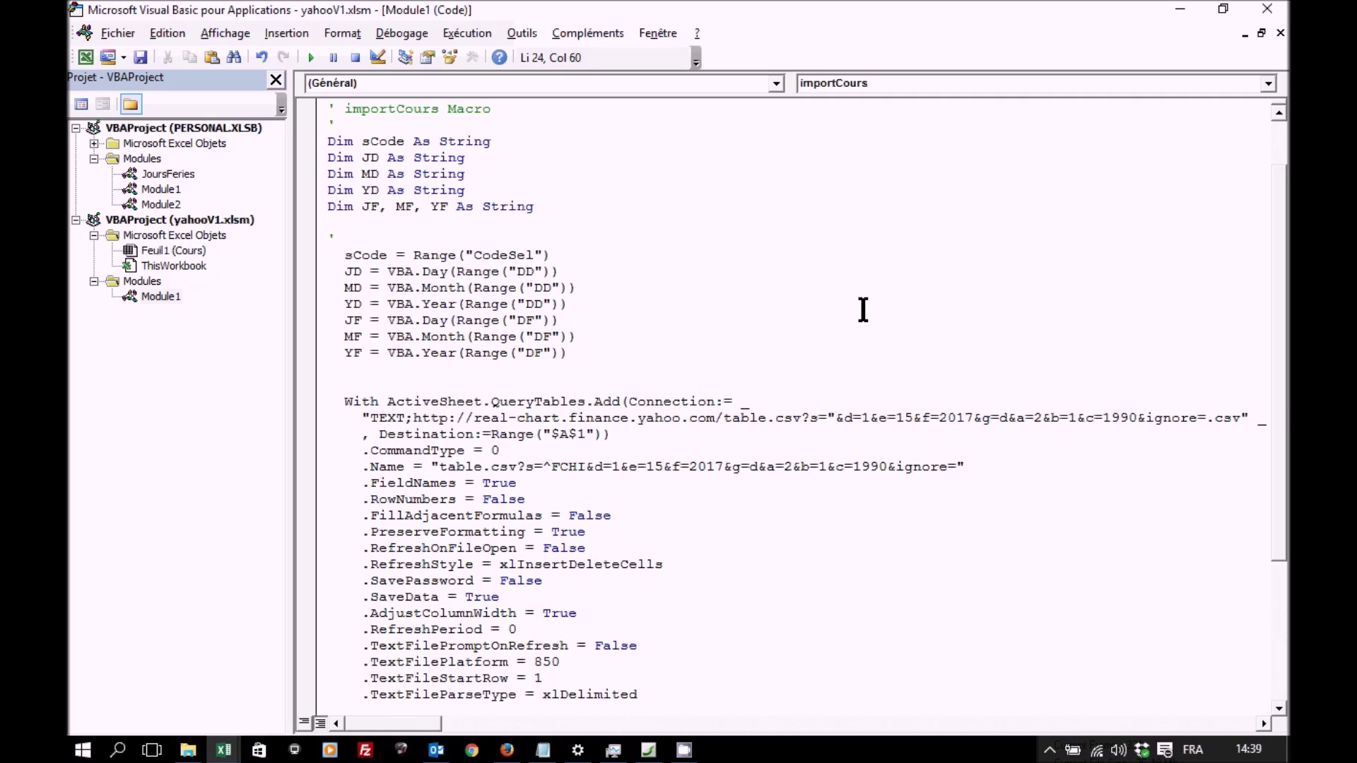
text( &)
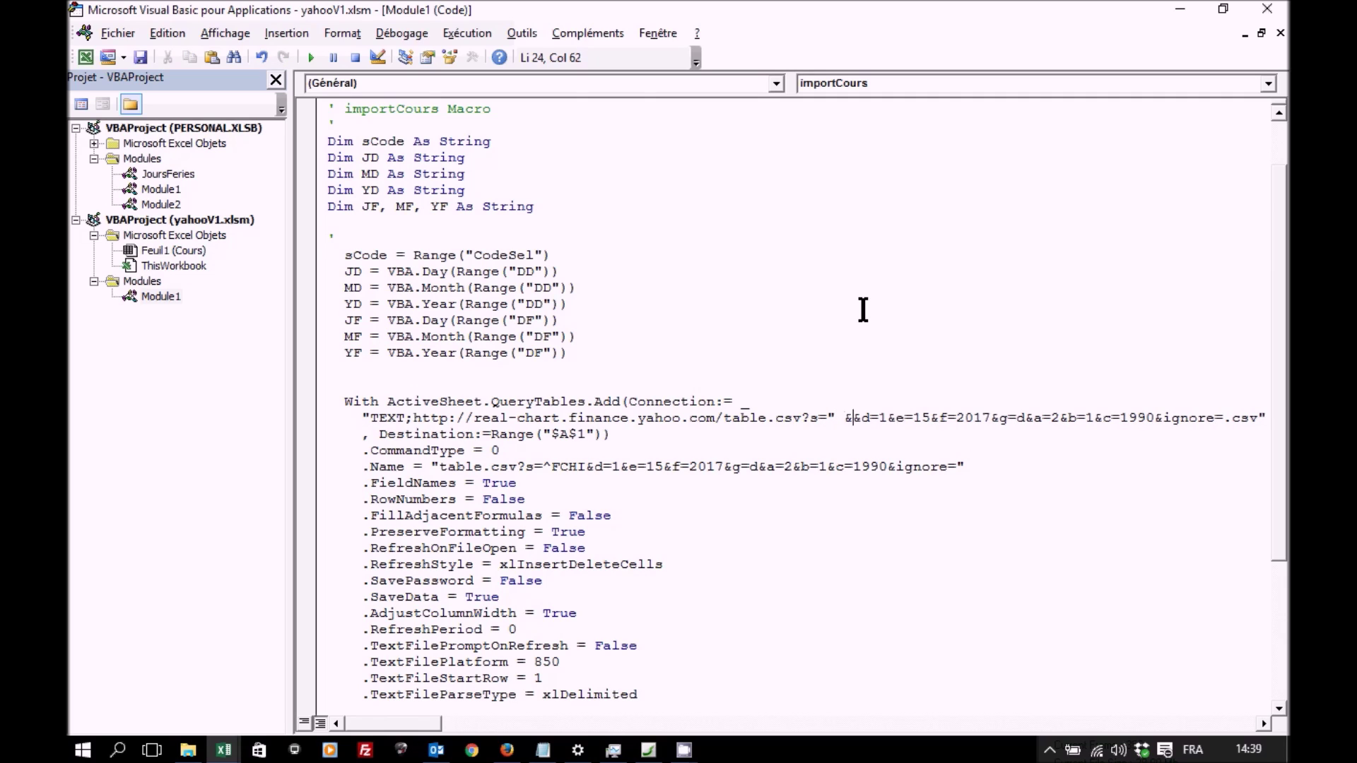
text( &)
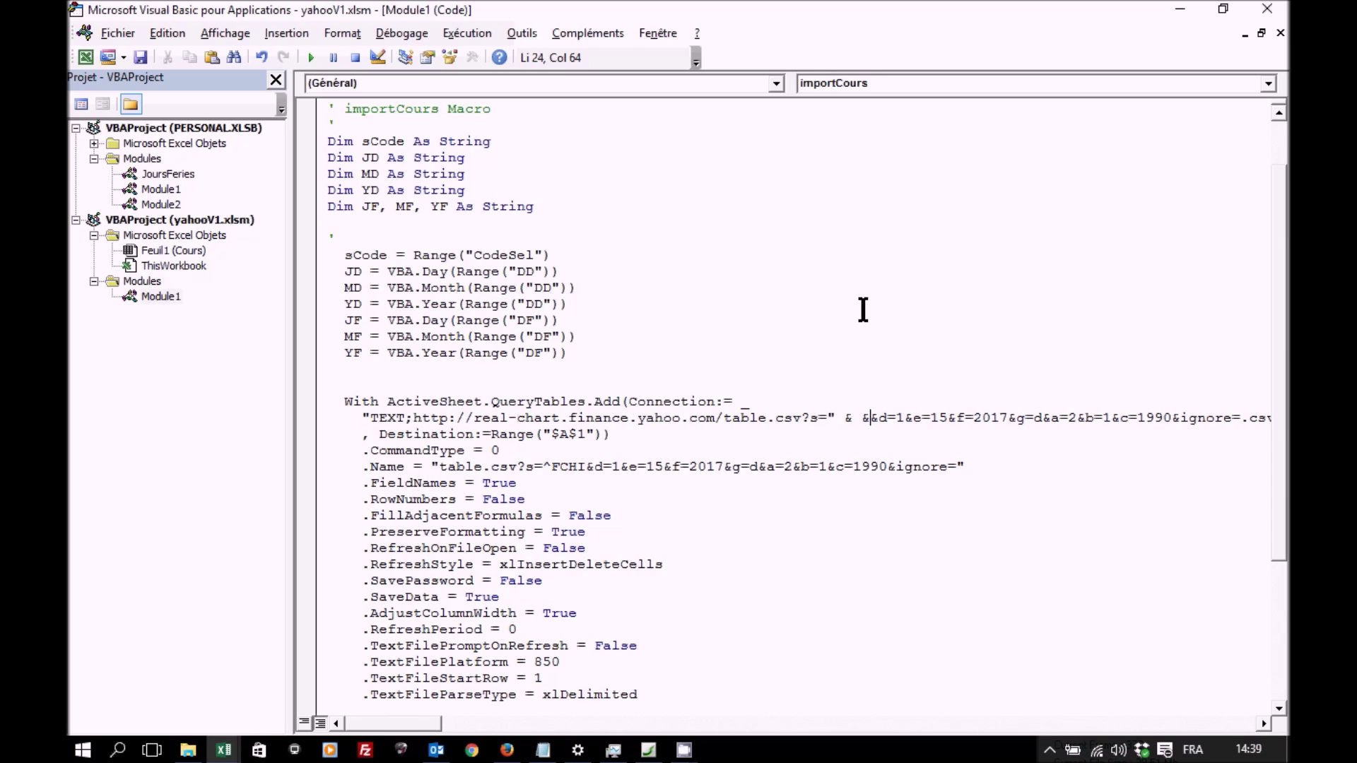
text(")
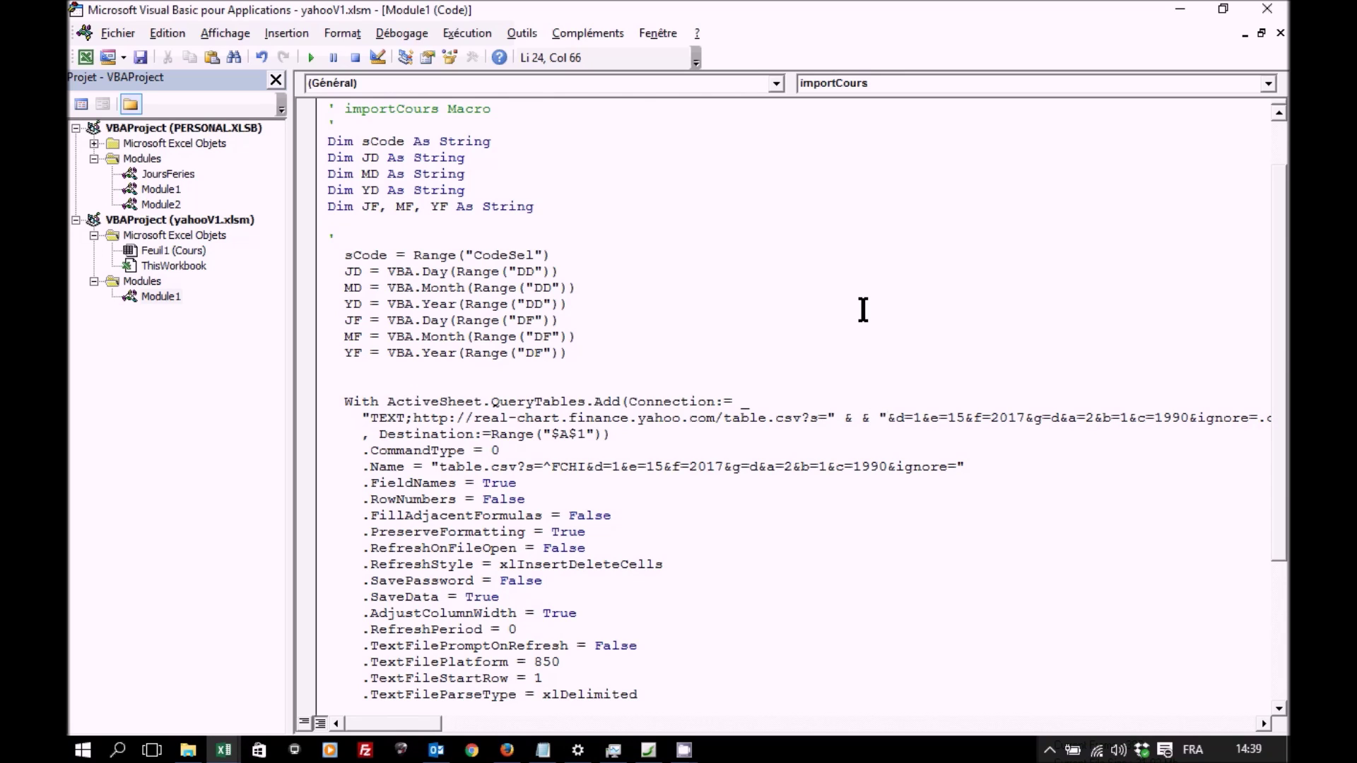
click(853, 418)
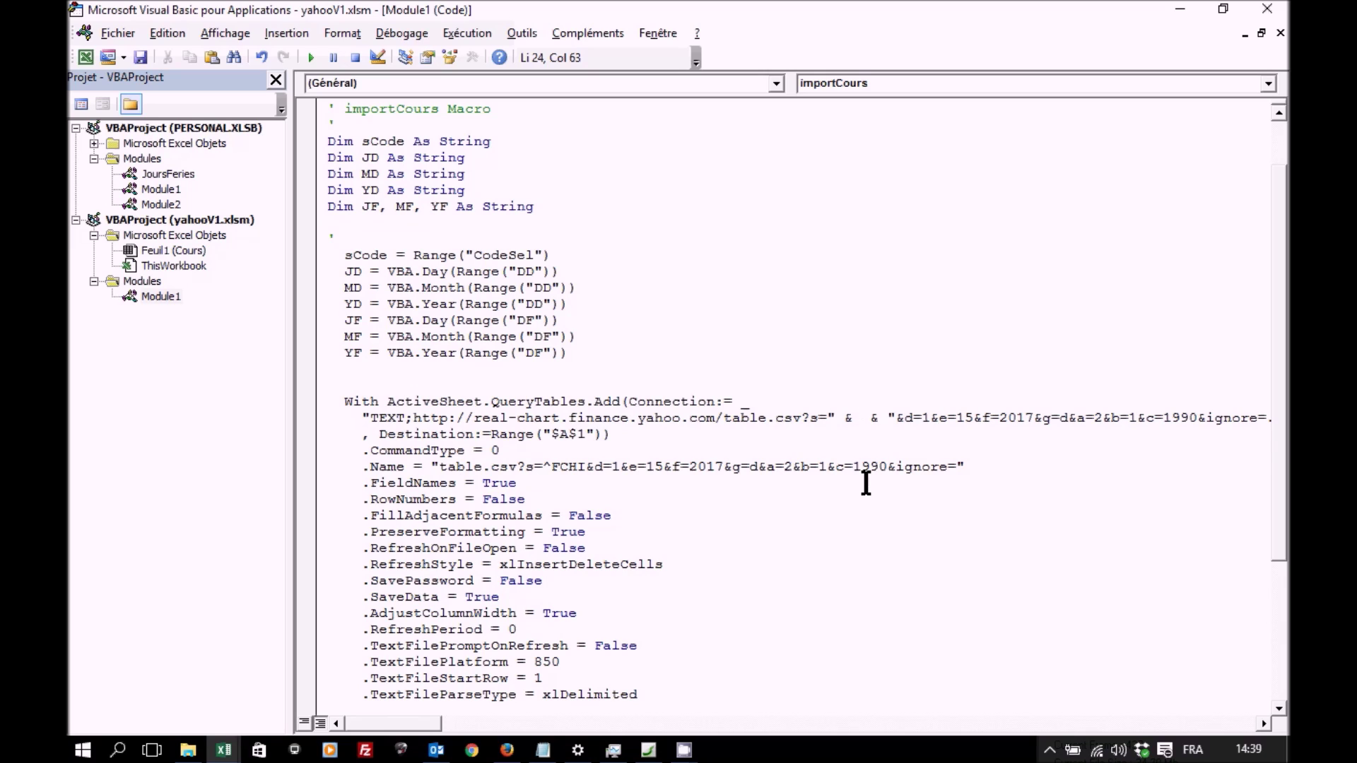
text(scode)
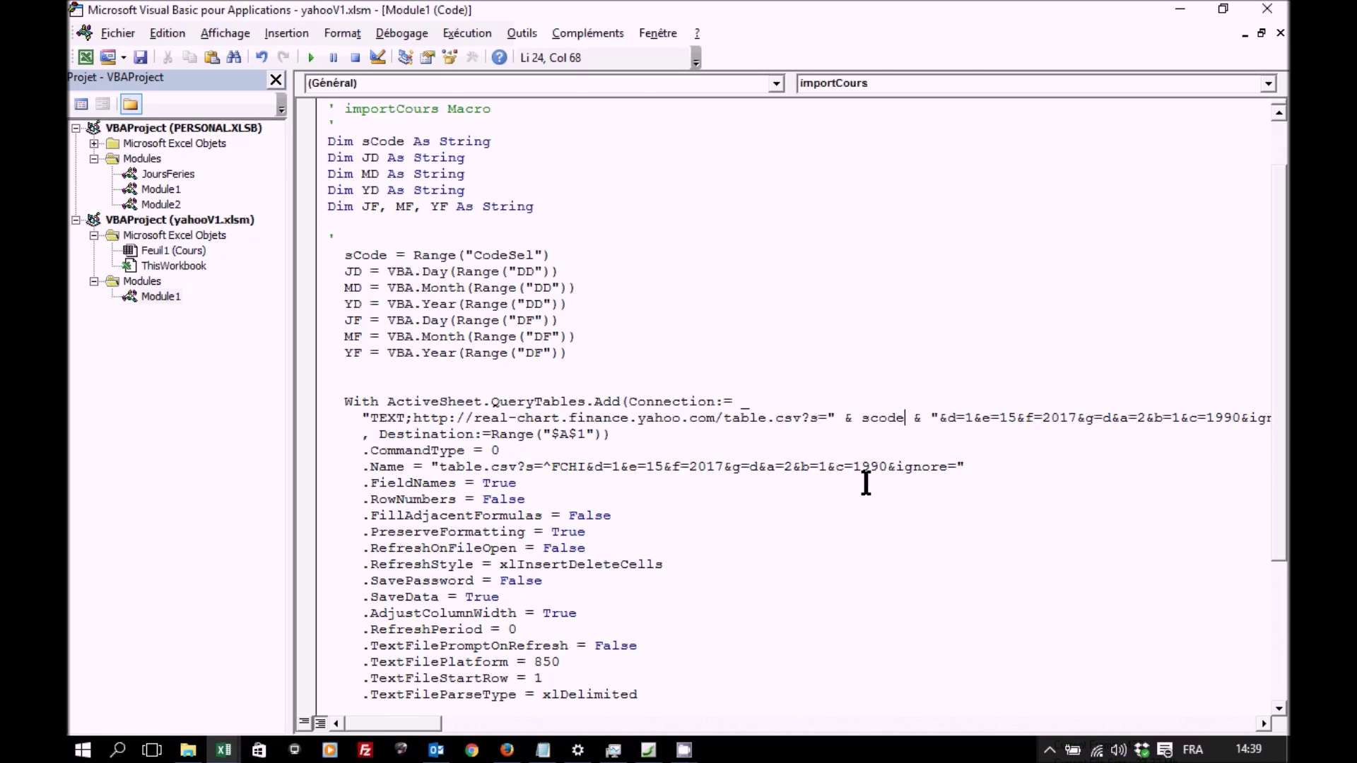
click(930, 418)
text(_)
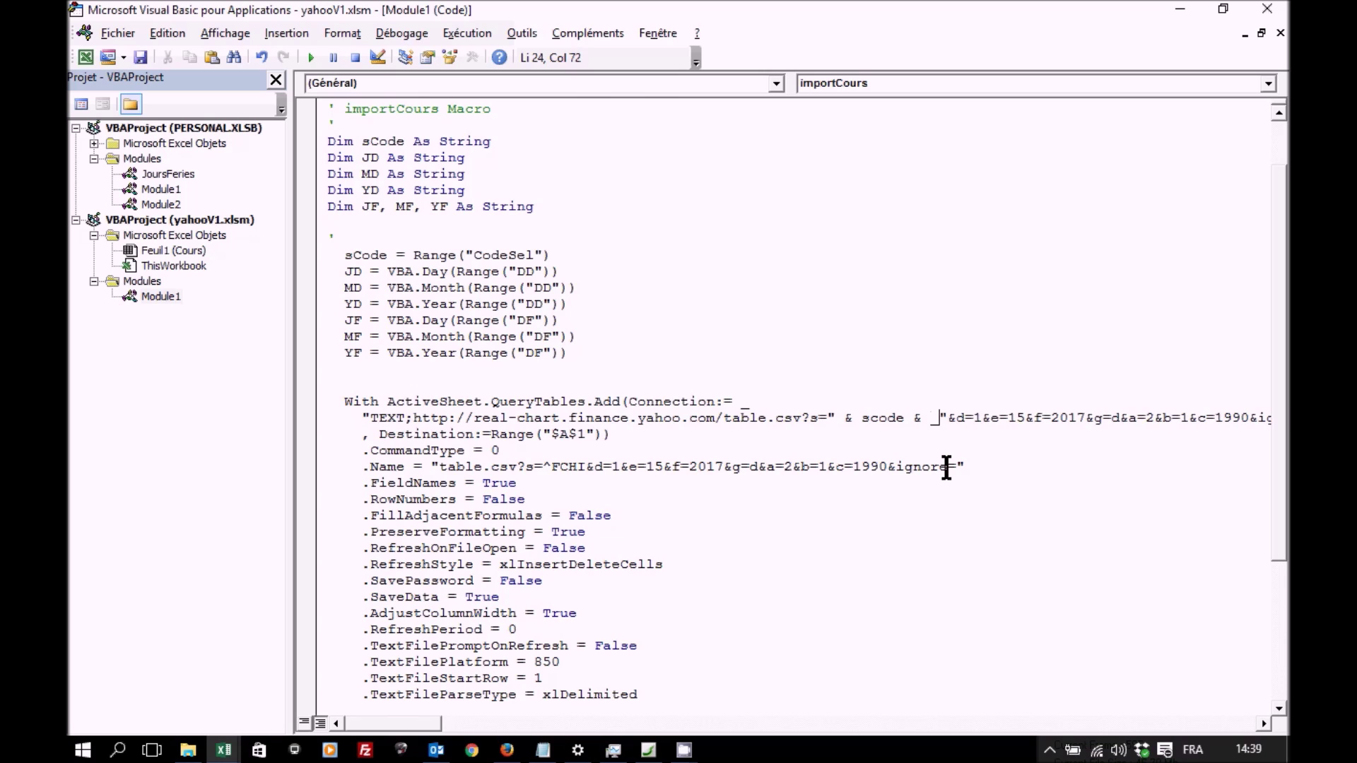
key(Return)
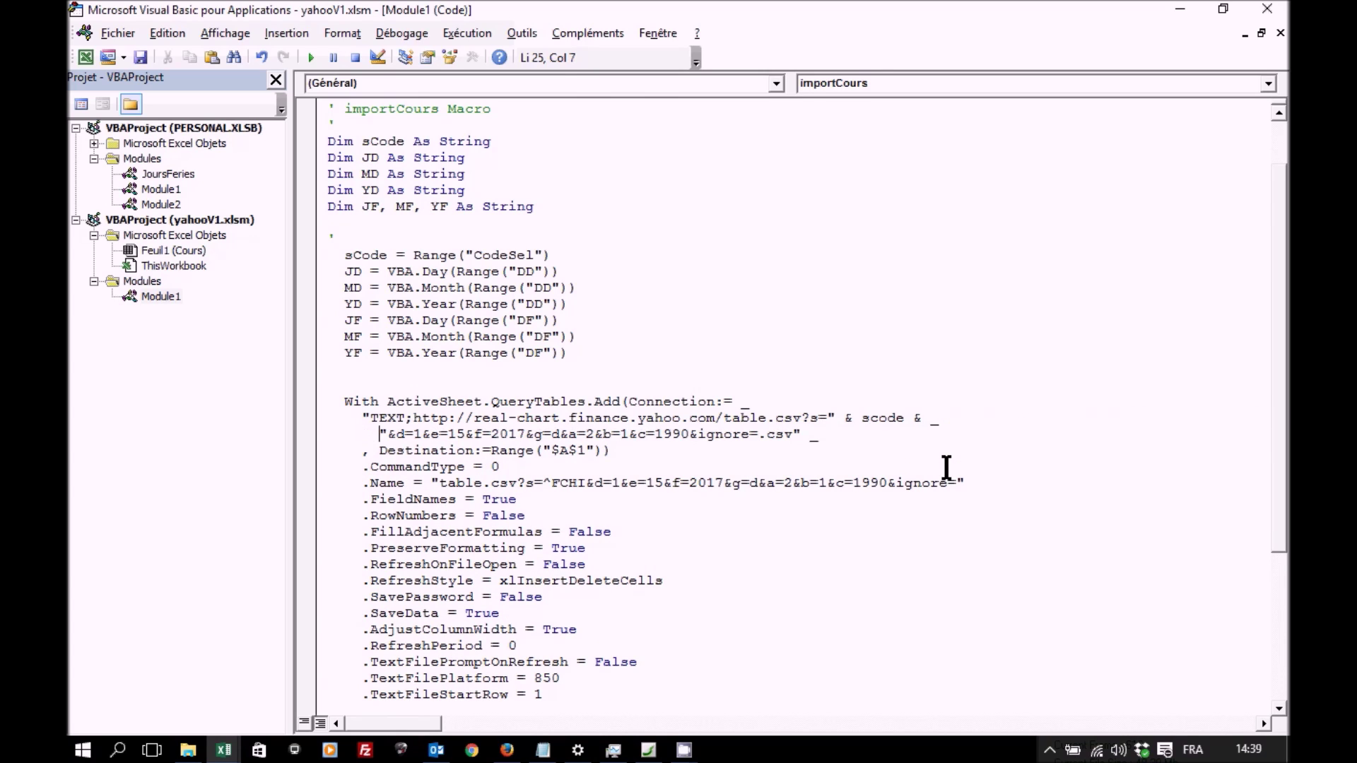
- Replace the URL's d=1 and e=15 values with the mf and jf variables
double_click(416, 432)
text(")
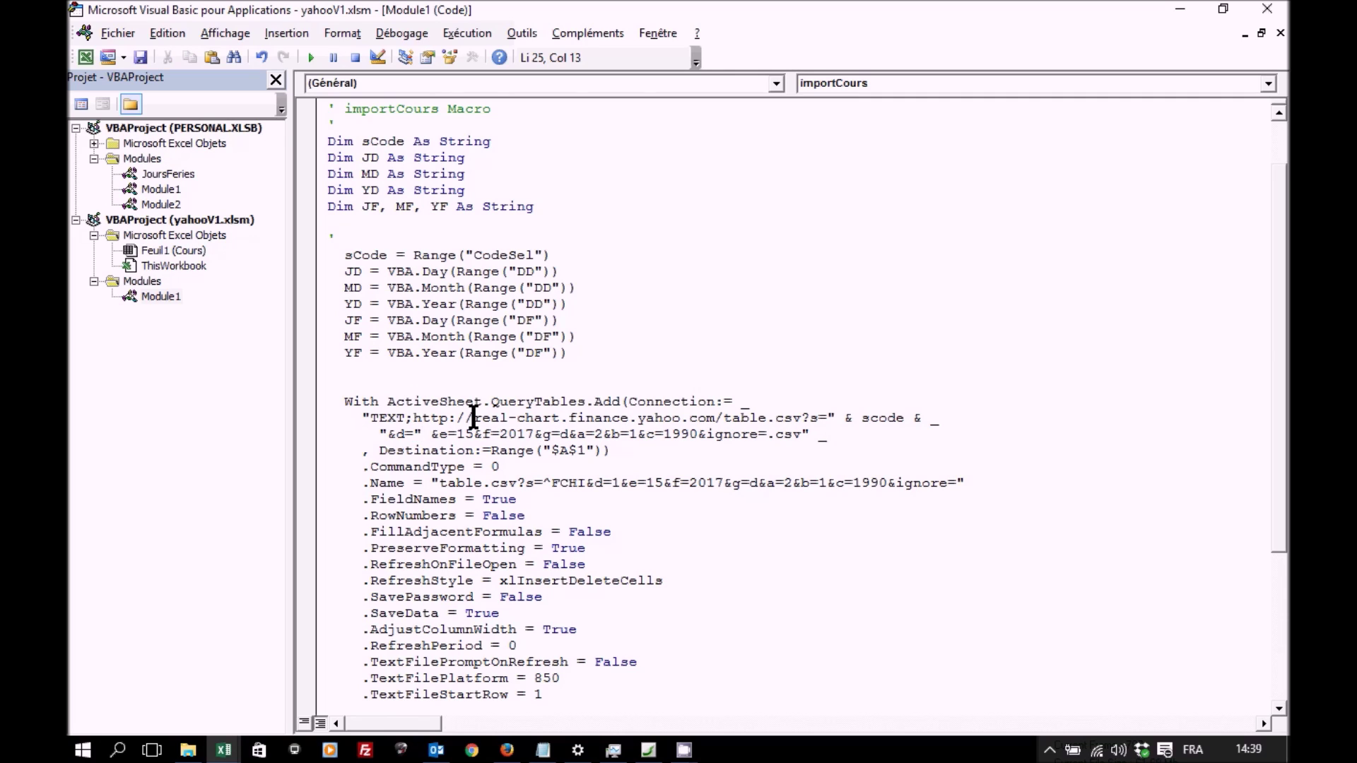
text( &)
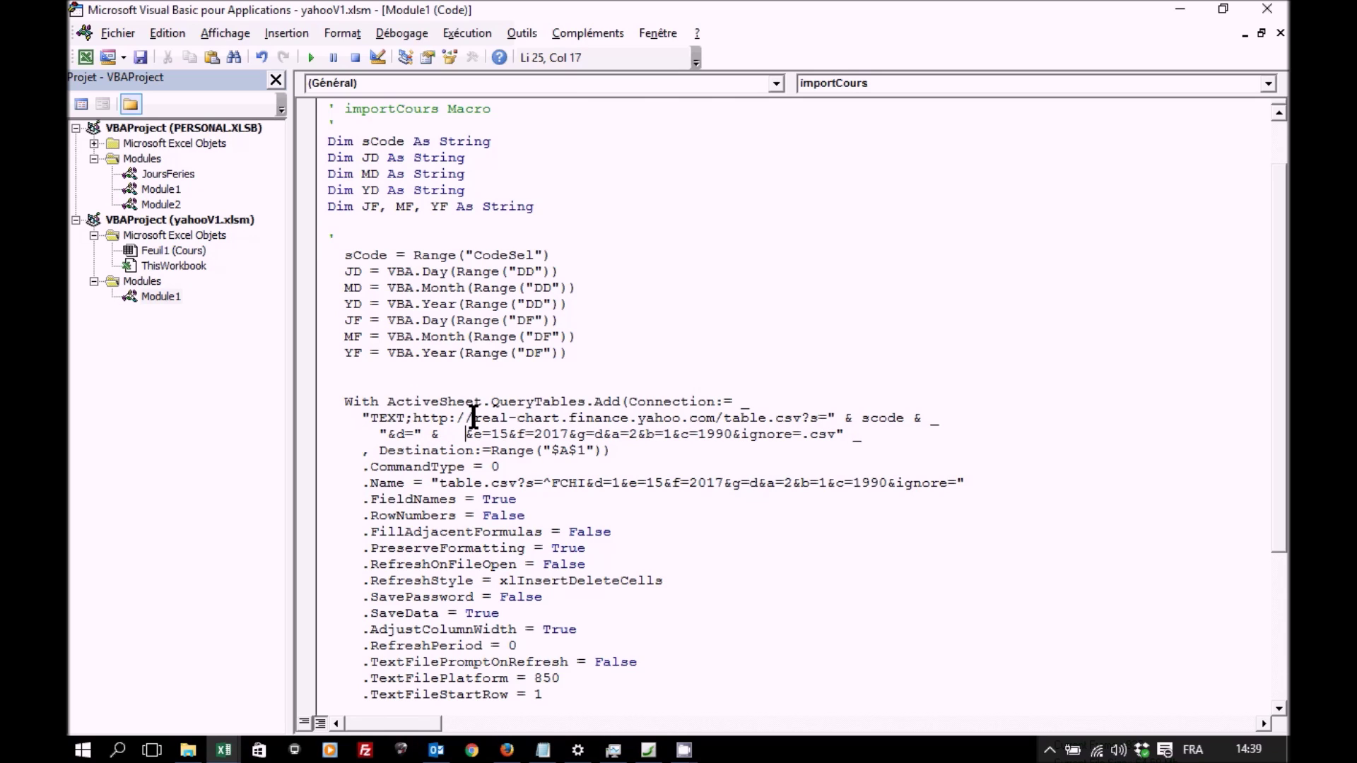
text(   &)
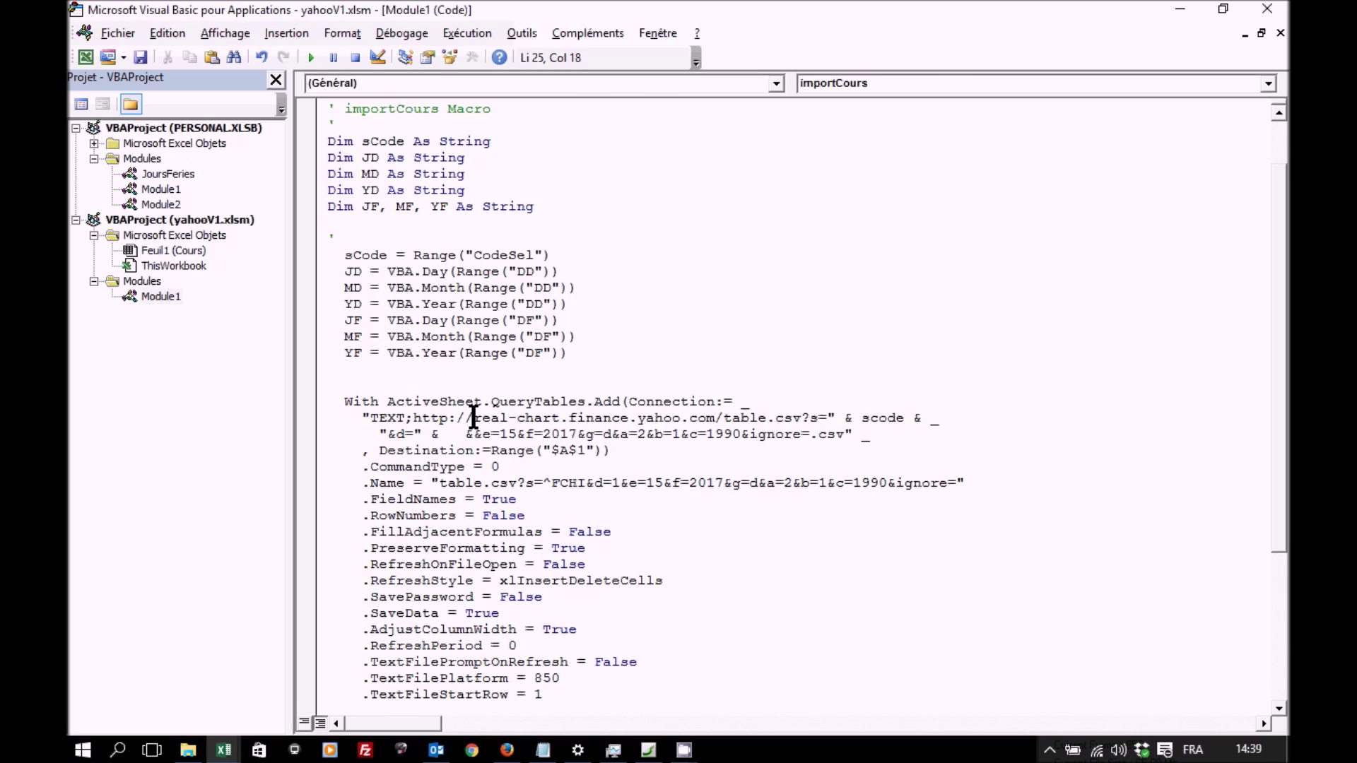
text( ")
click(453, 433)
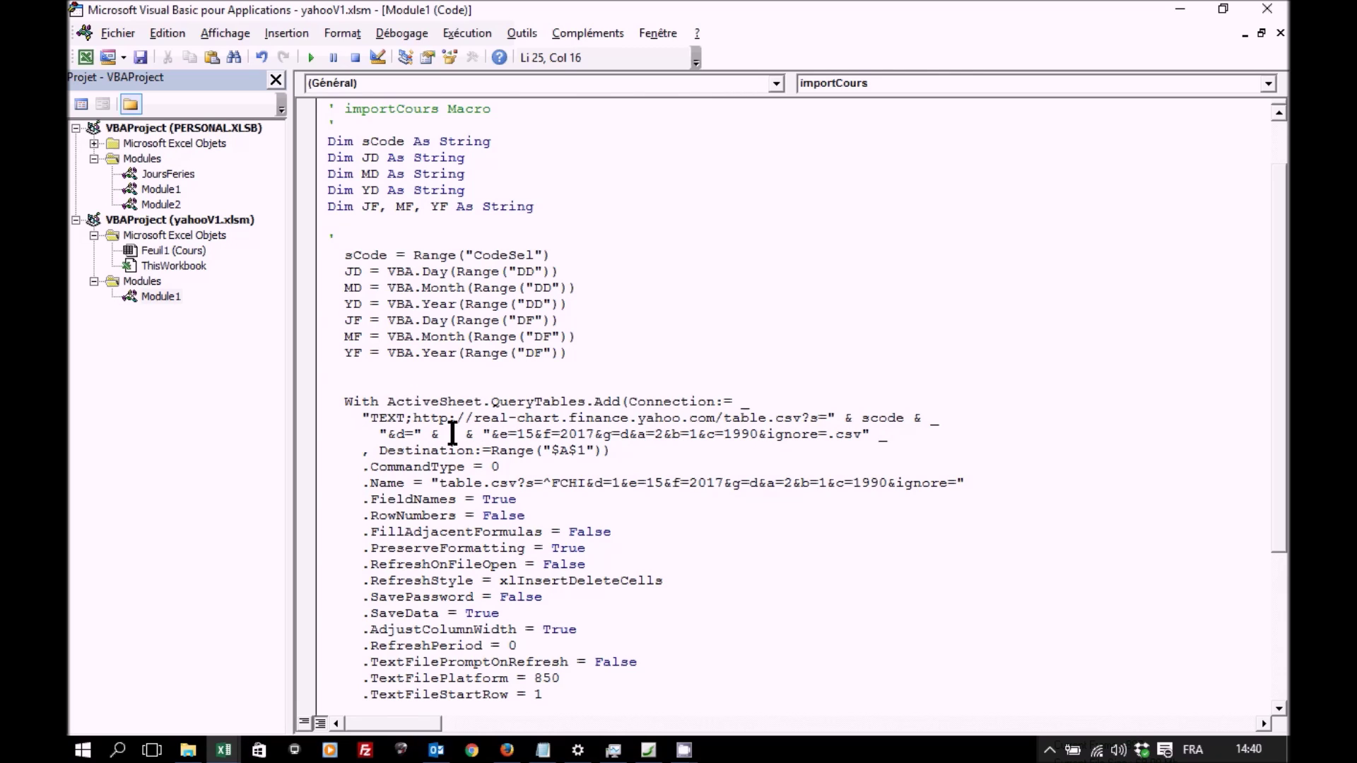
text(mf)
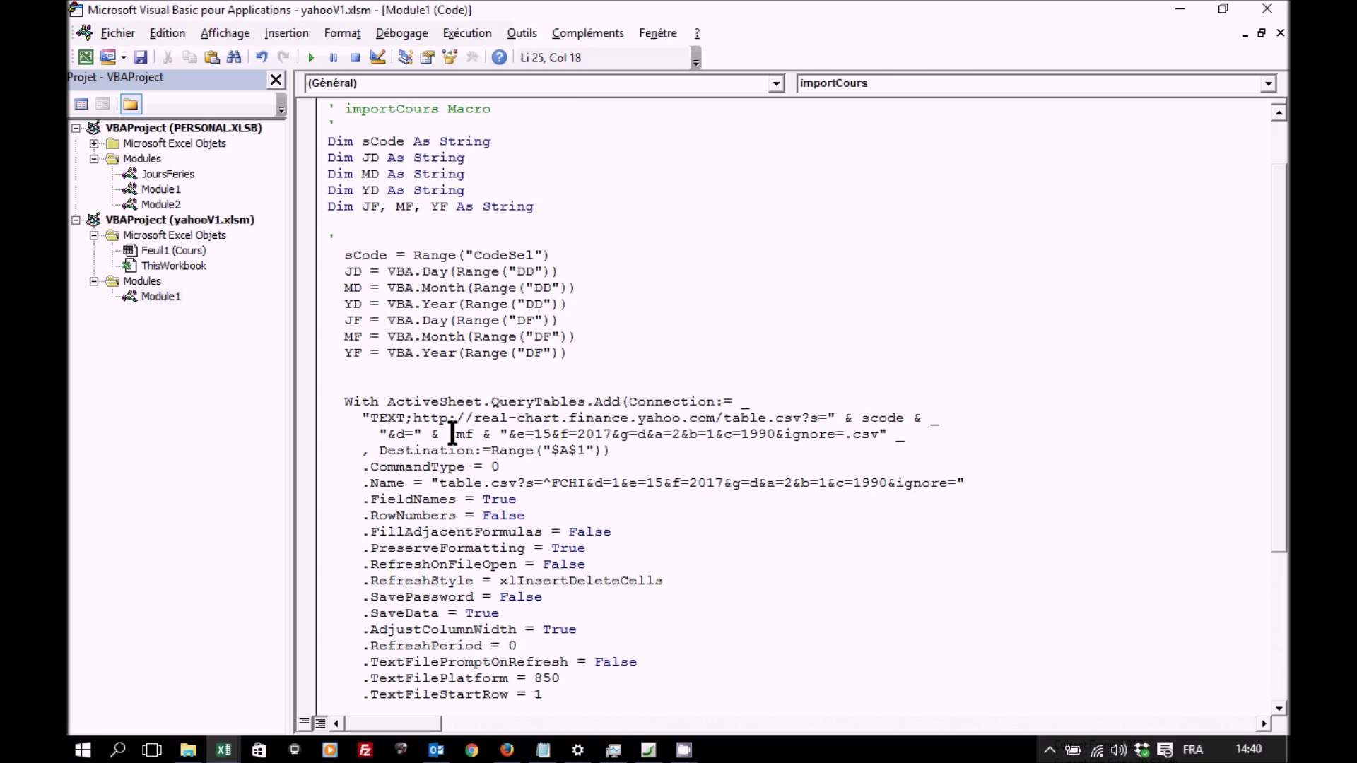
drag(533, 433, 550, 434)
key(Delete)
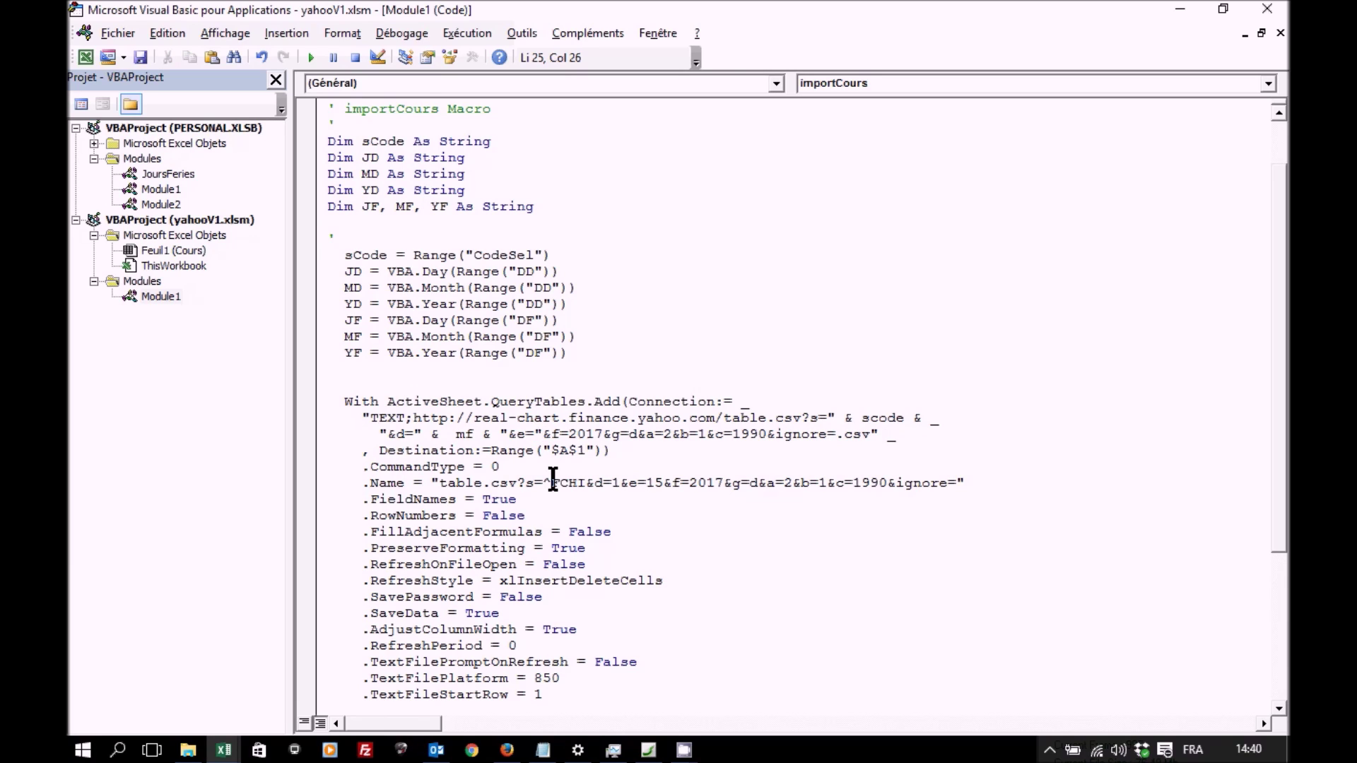
text(&)
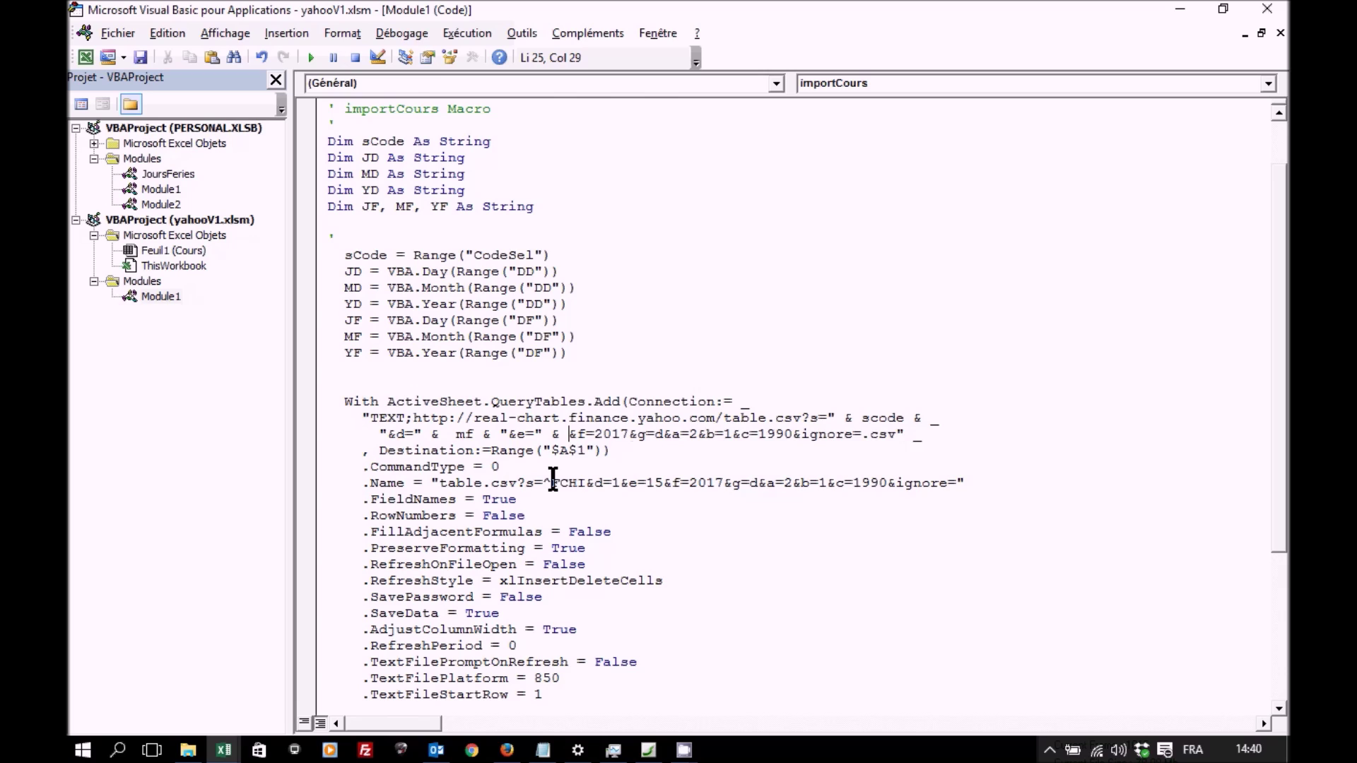
text(   &)
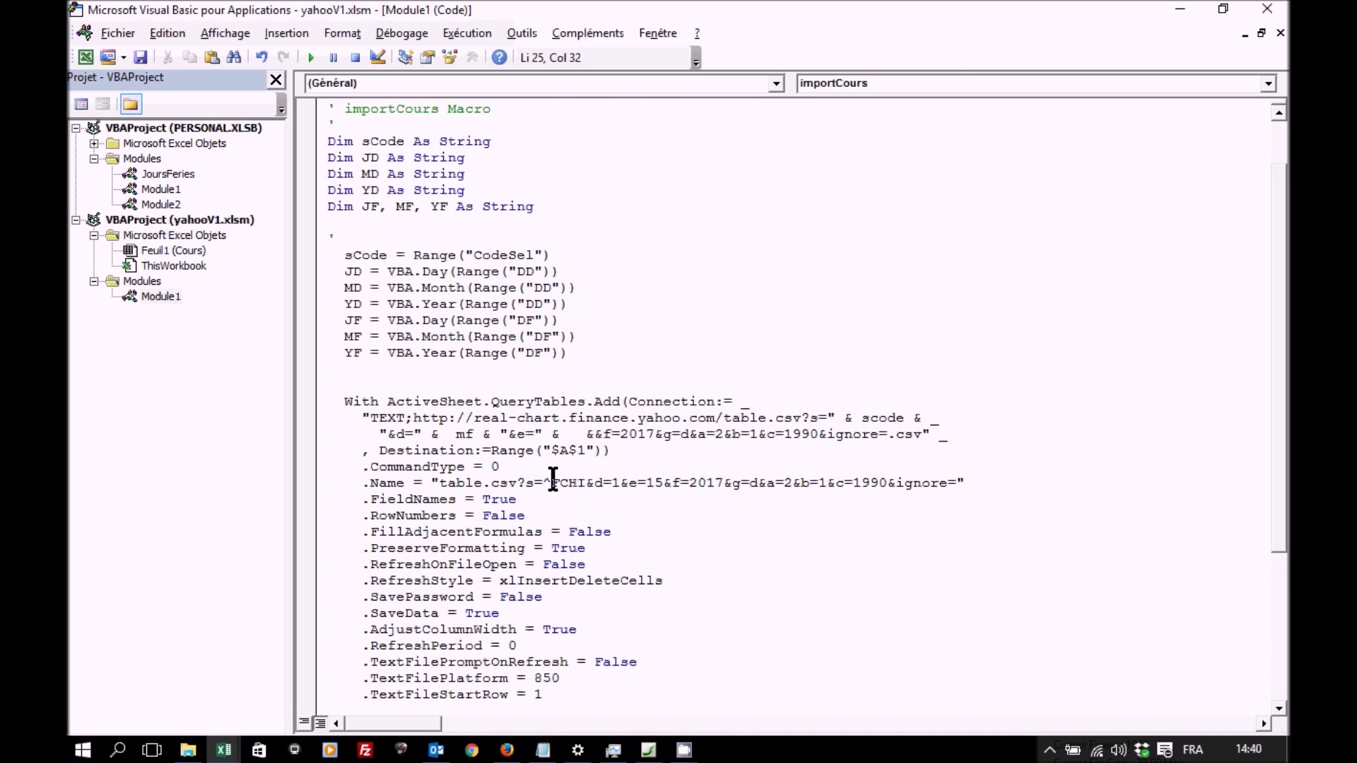
text( ")
click(569, 434)
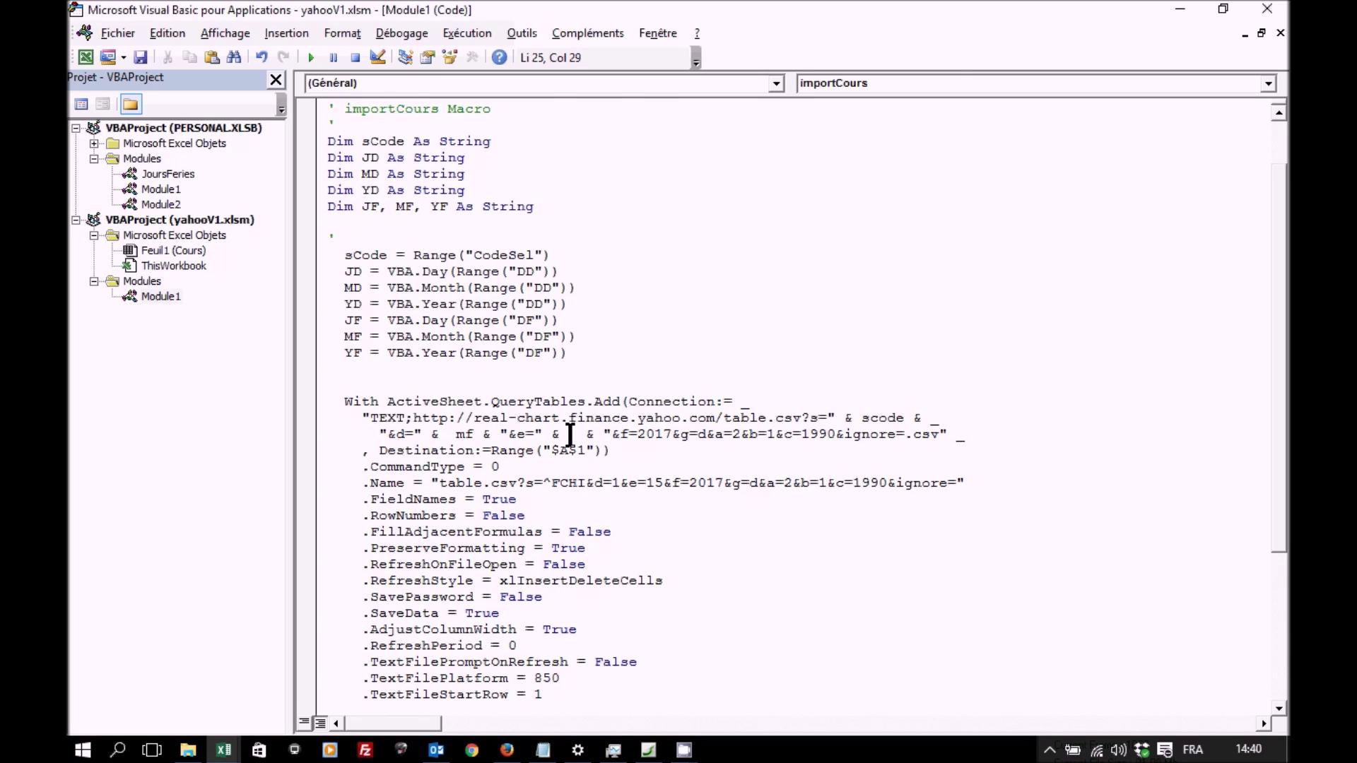
text(jf)
- Replace f=2017 with yf and continue the URL on a new line with _
drag(655, 434, 687, 434)
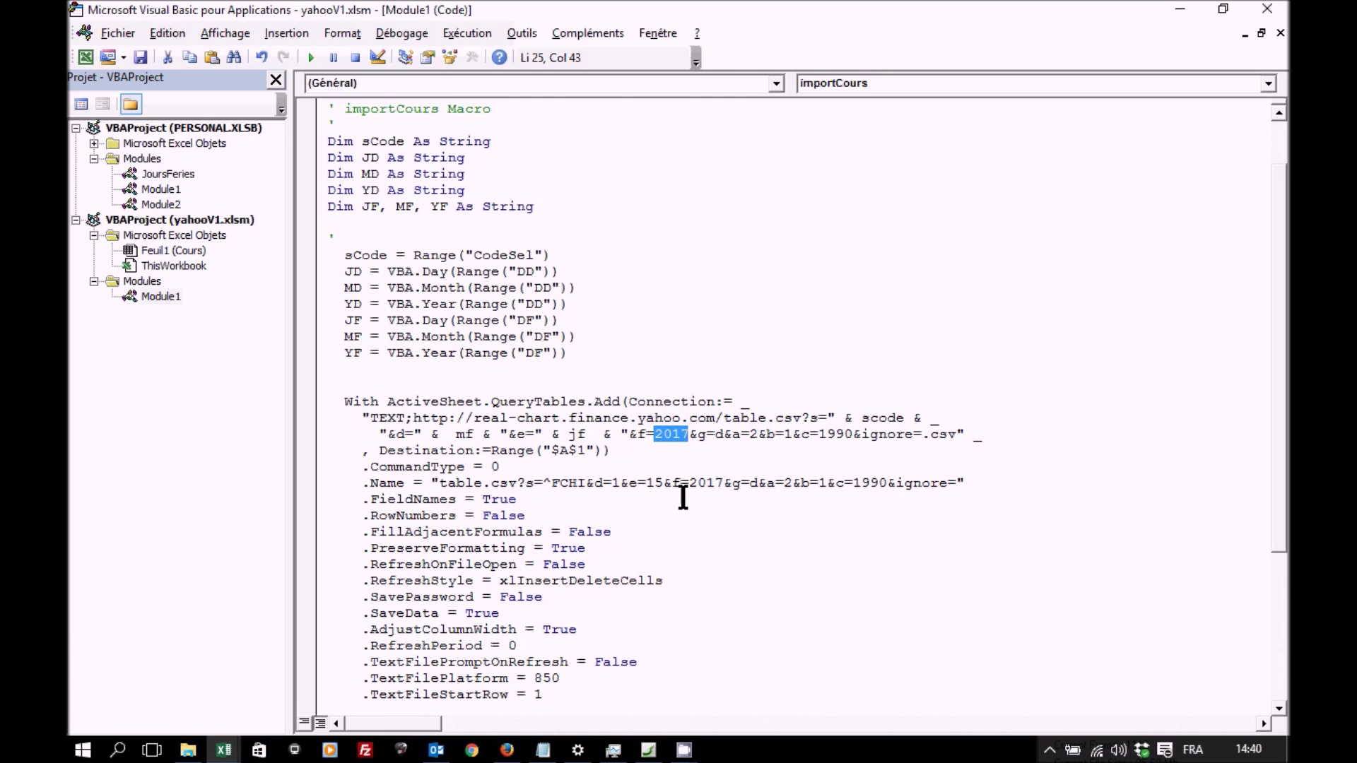
text(" &     )
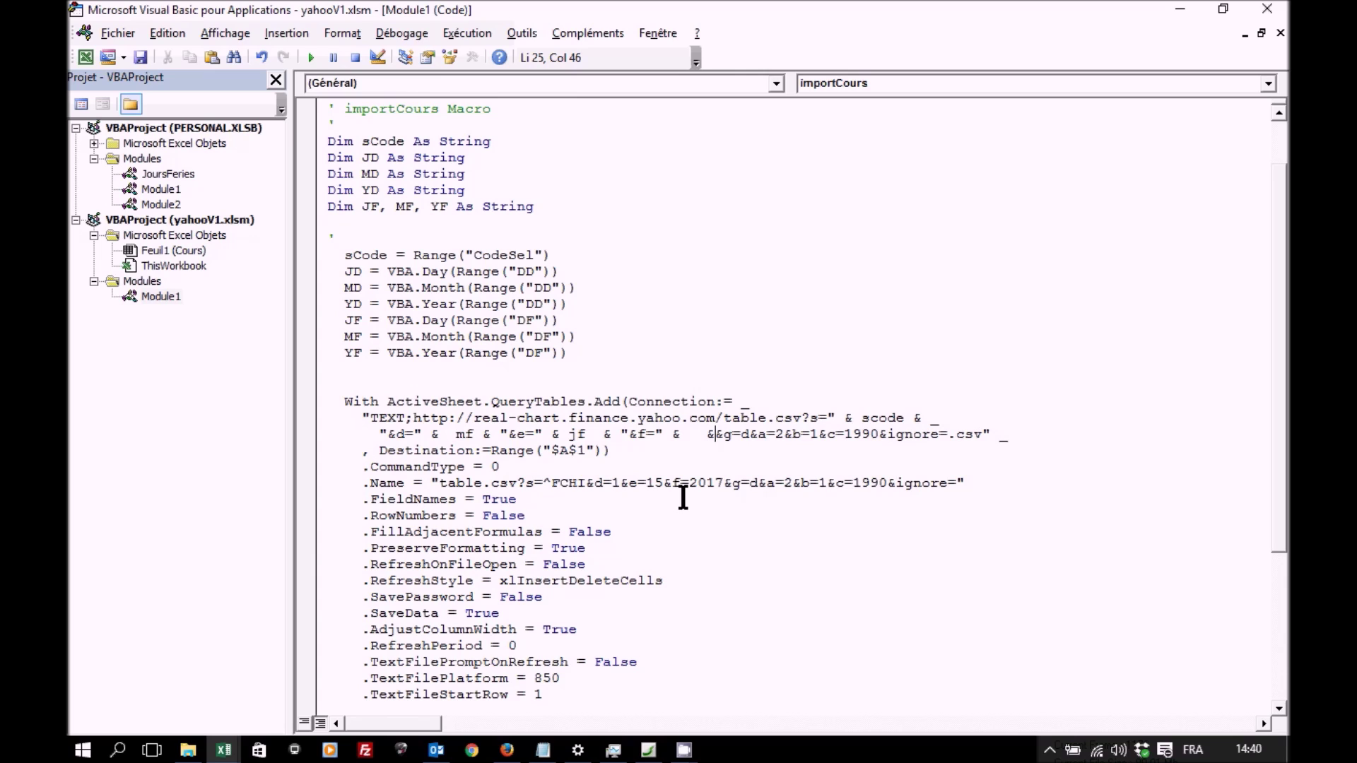
text(")
click(694, 434)
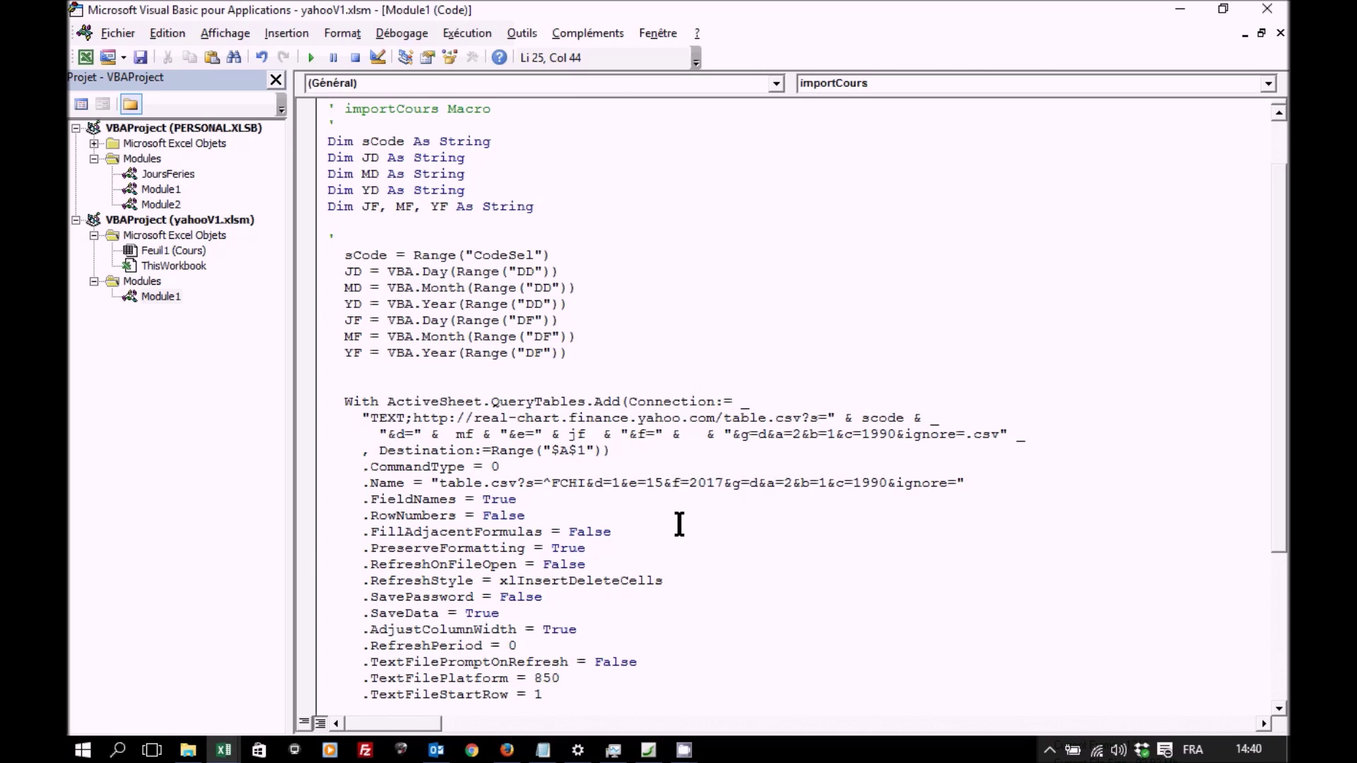
text(yf)
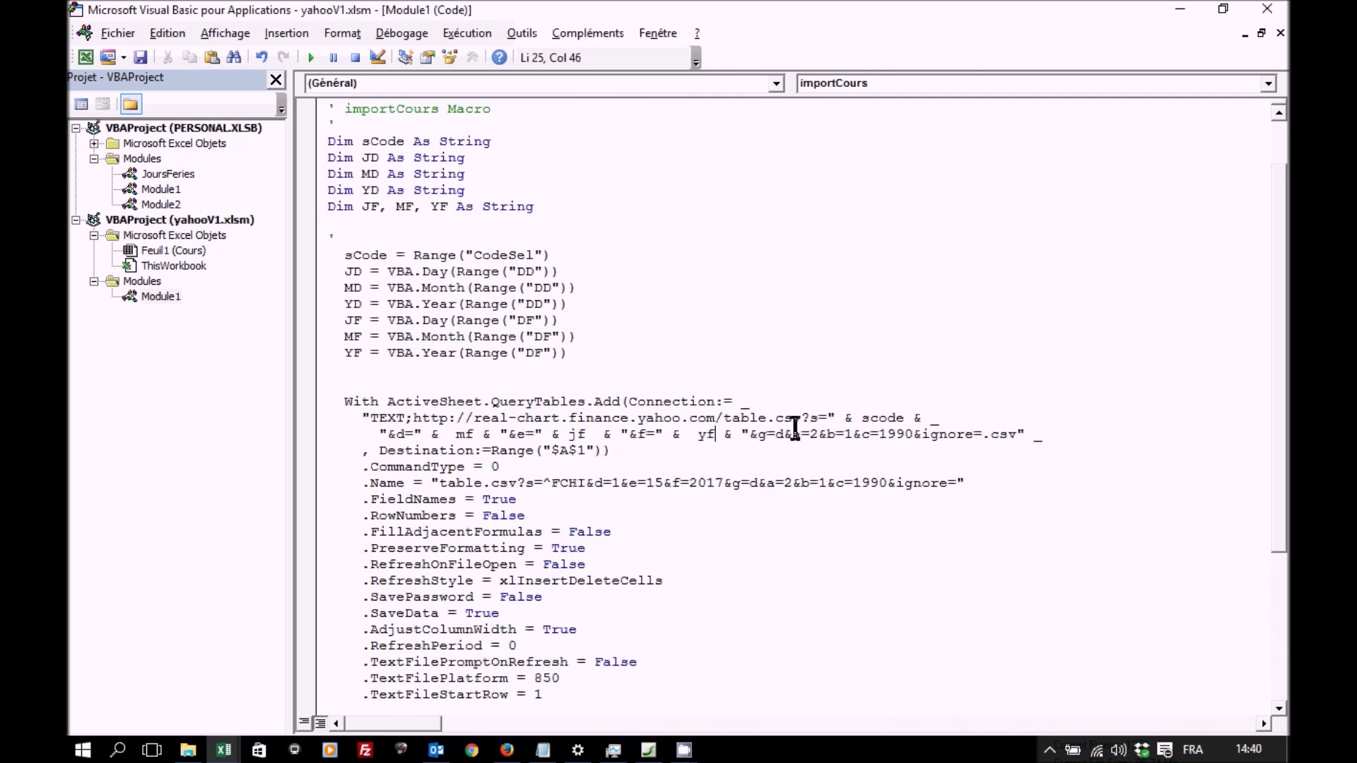
click(747, 433)
text(_)
key(Return)
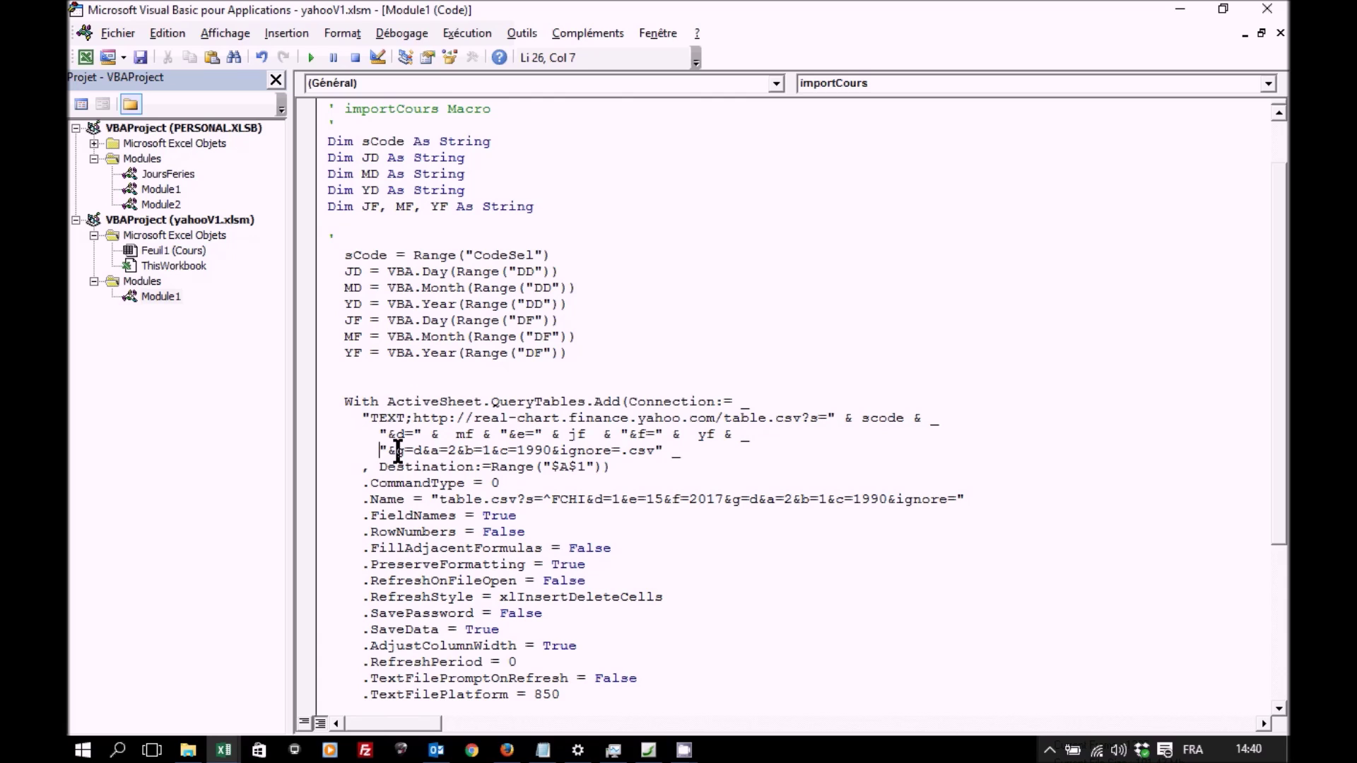
- Replace the URL's a=2 and b=1 values with the md and jf variables
double_click(451, 450)
text(" &   & ")
click(484, 450)
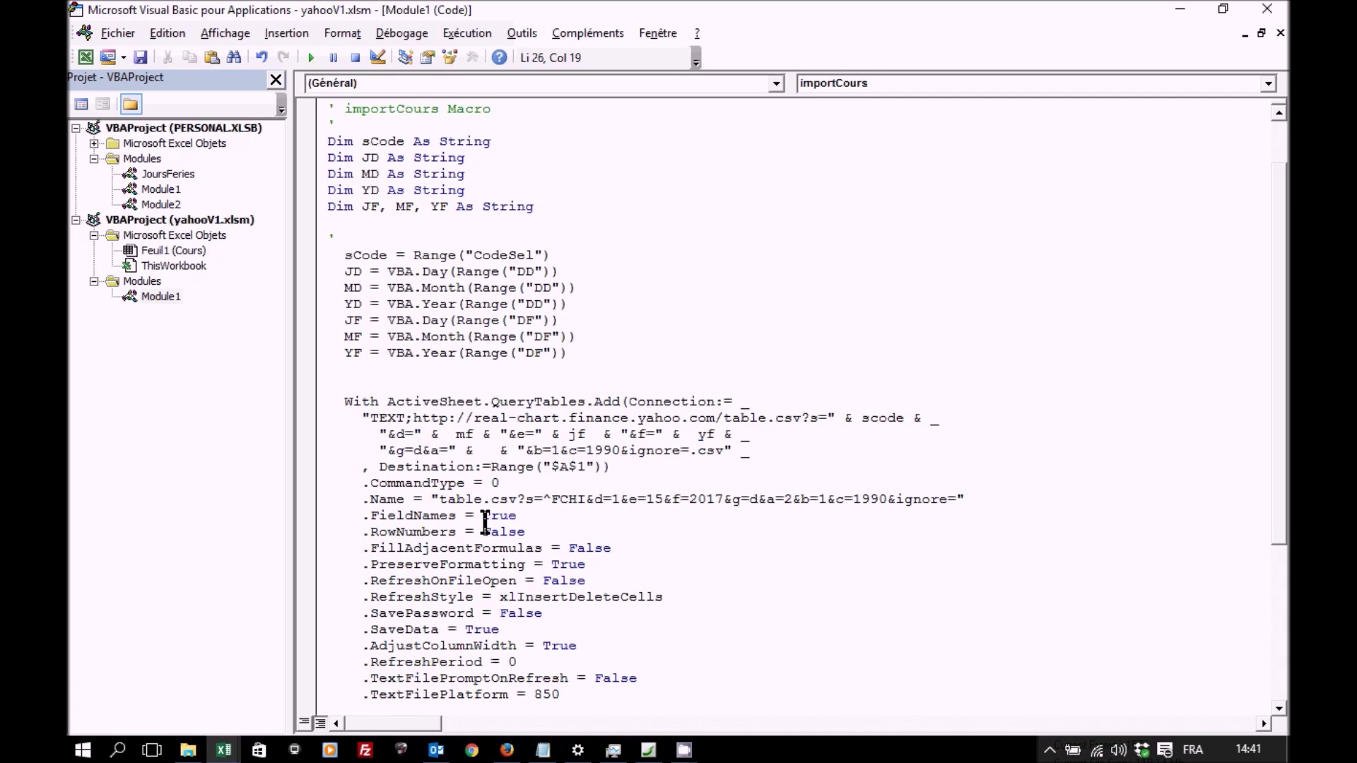
text(md)
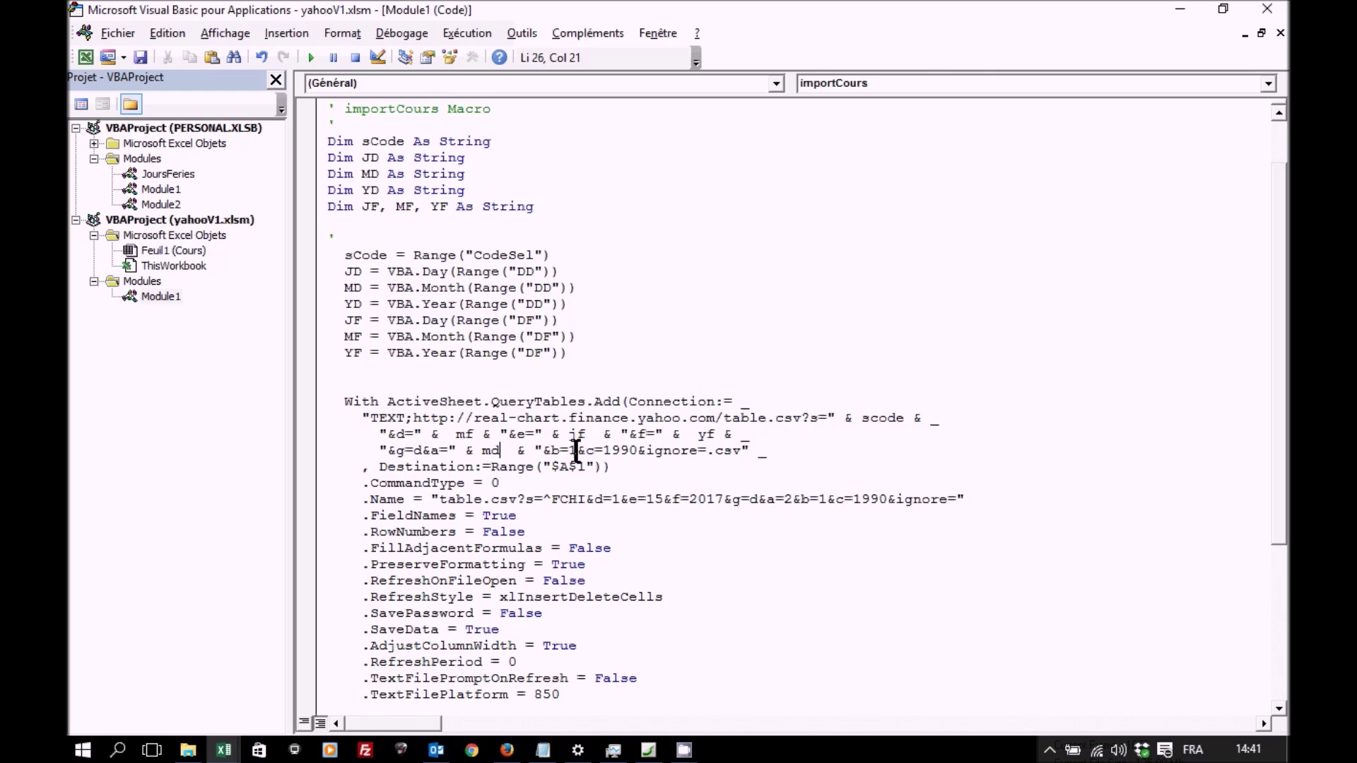
double_click(569, 450)
text(" &)
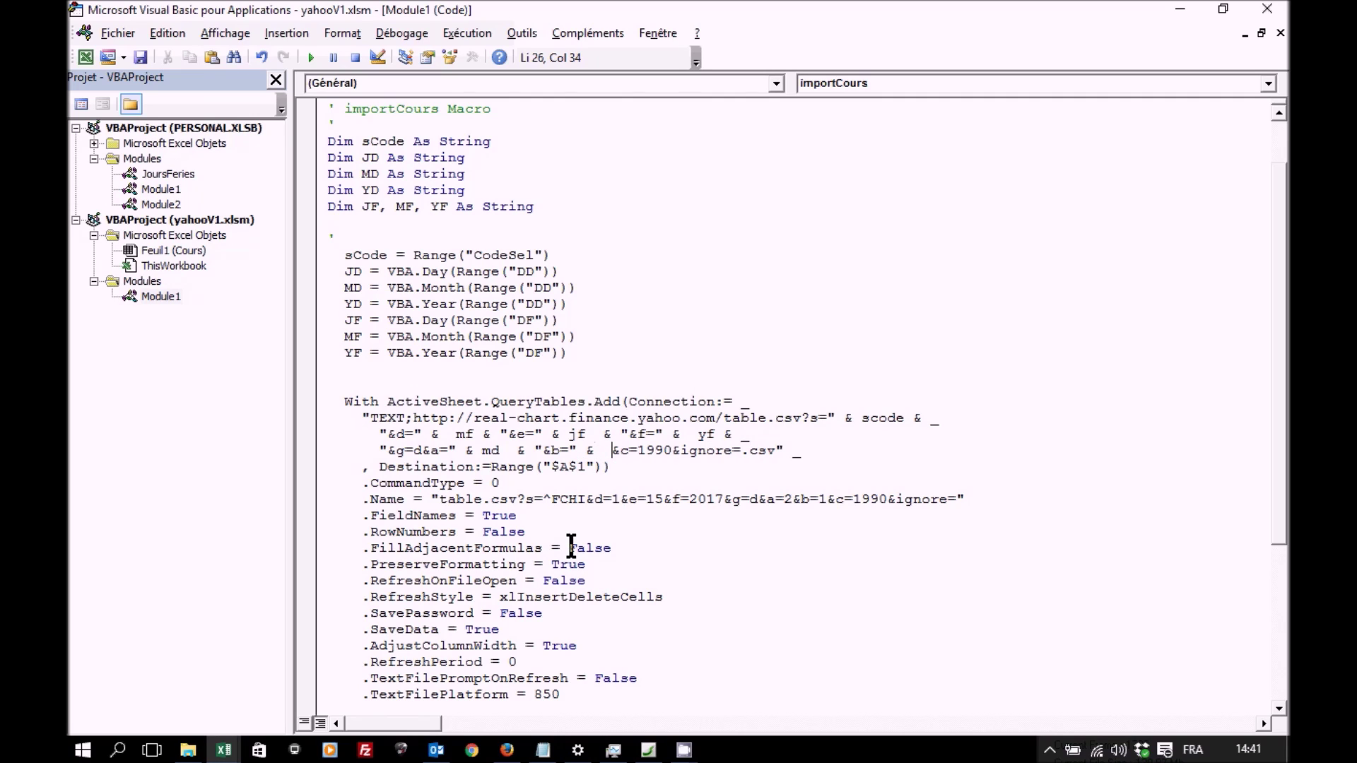
text(  & ")
key(Left)
key(Left)
key(Left)
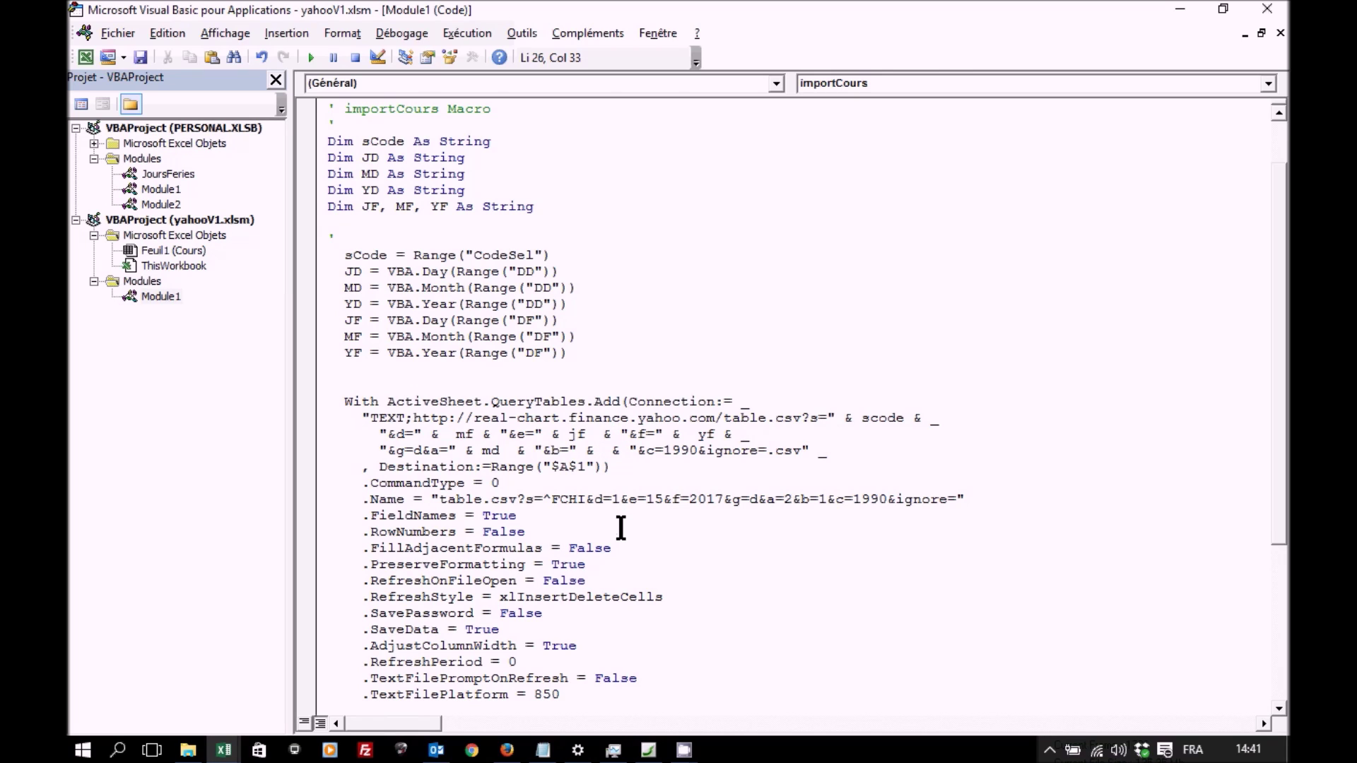
text(jf)
- Correct jf to jd and replace the fixed 1990 start year with yd
drag(680, 450, 714, 450)
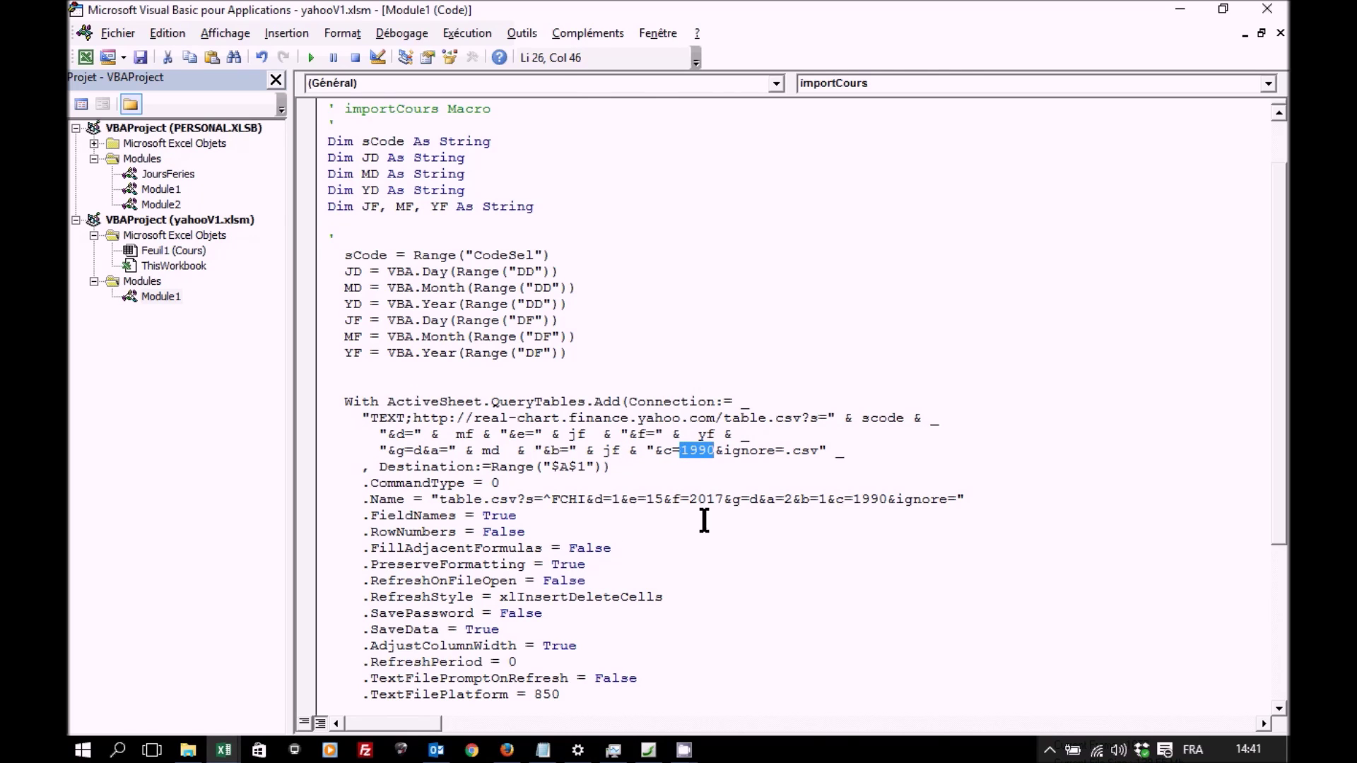
drag(610, 450, 619, 450)
text(d)
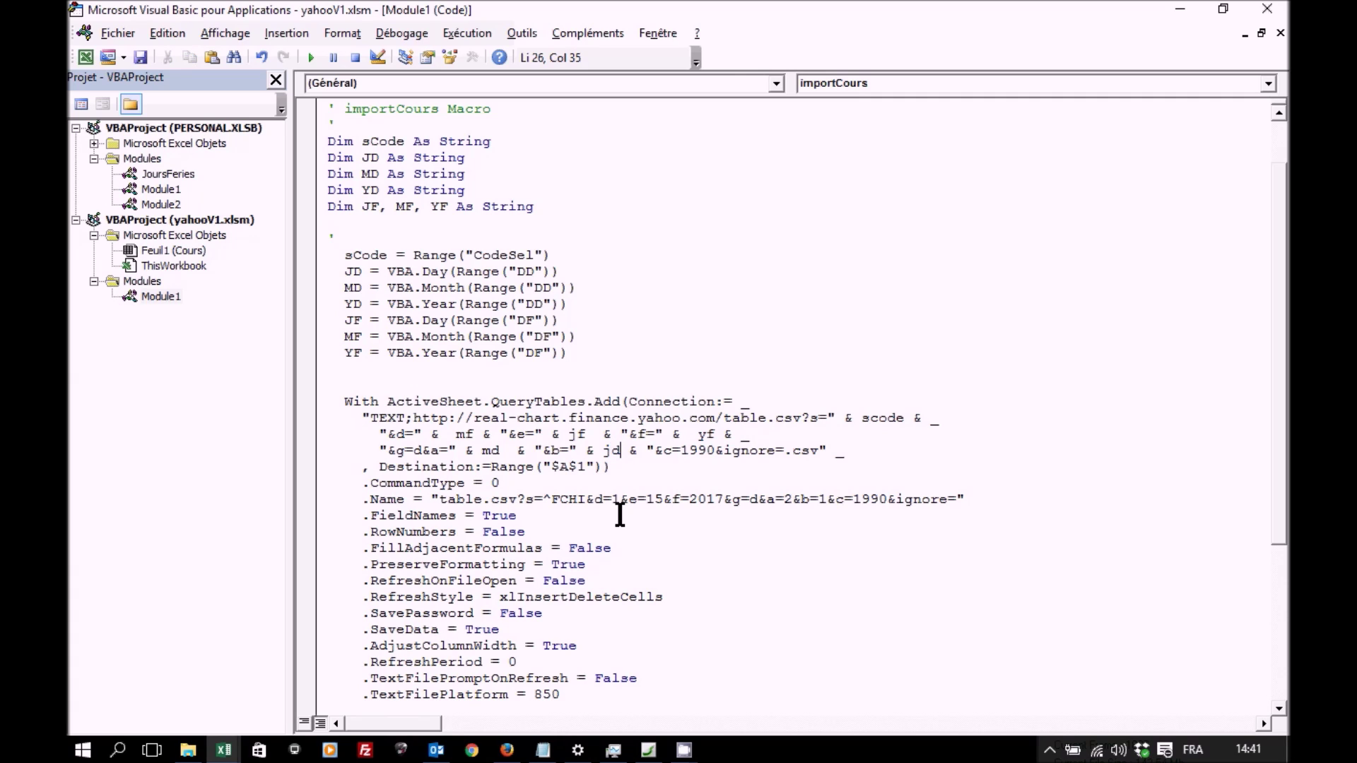
drag(680, 450, 712, 451)
text(" &  & ")
key(Left)
key(Left)
key(Left)
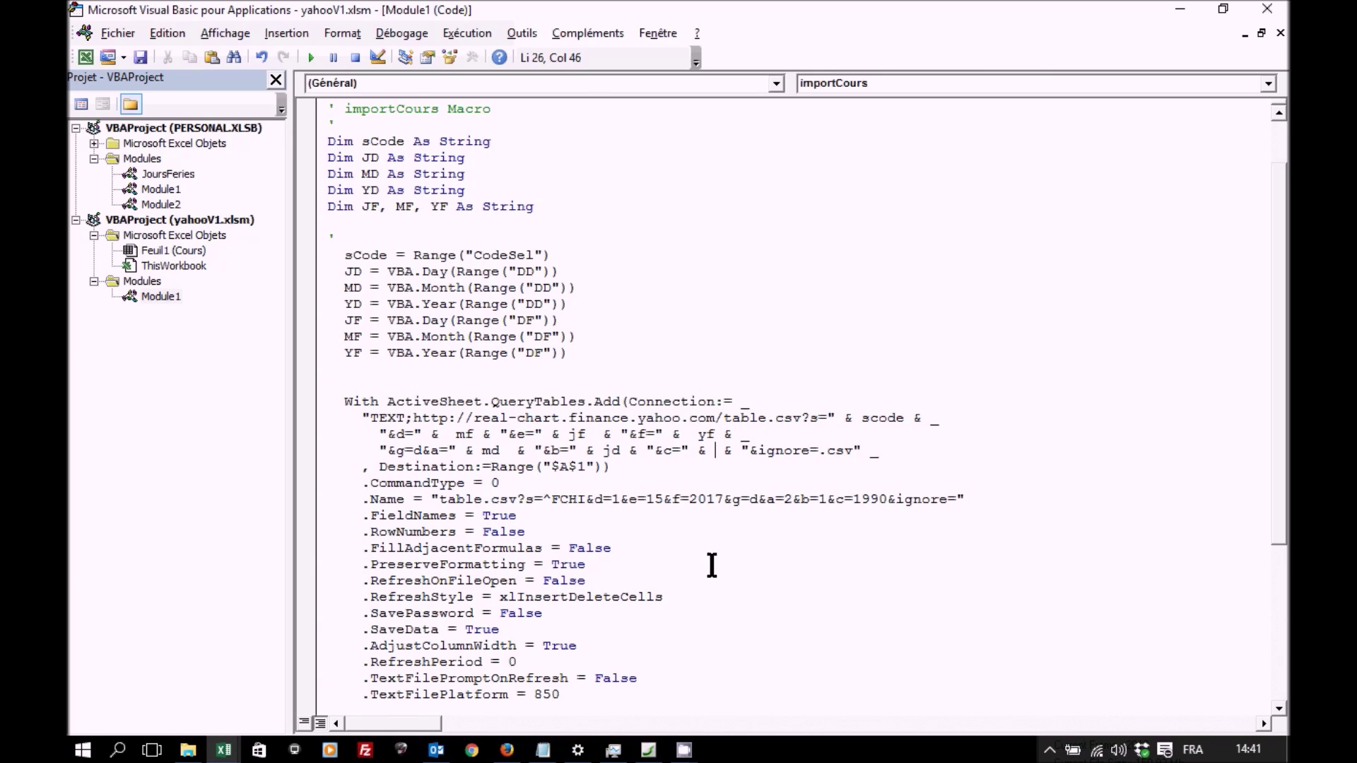
text(yd)
click(496, 532)
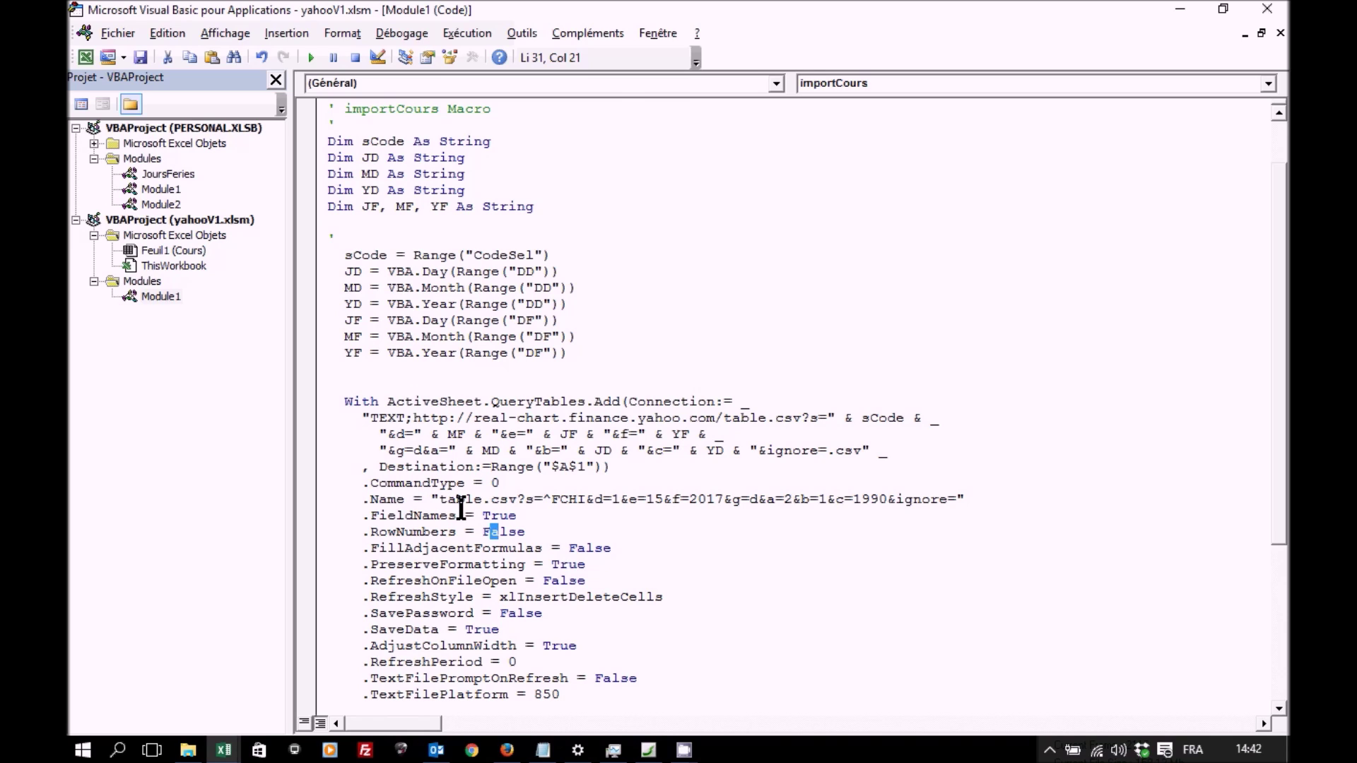
- Replace the long table.csv query table name with "CoursYahoo" inside the .Name quotes
drag(439, 499, 707, 500)
drag(708, 500, 956, 499)
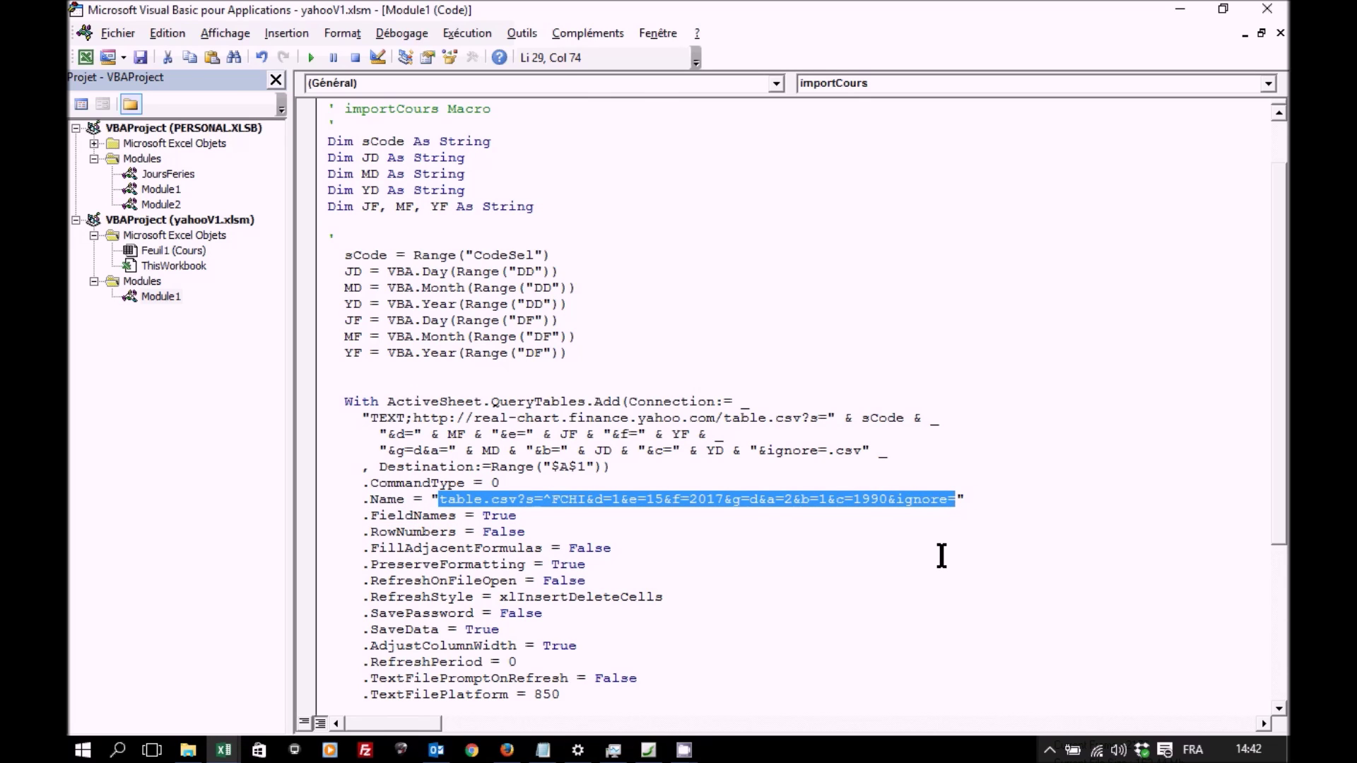
text(Code)
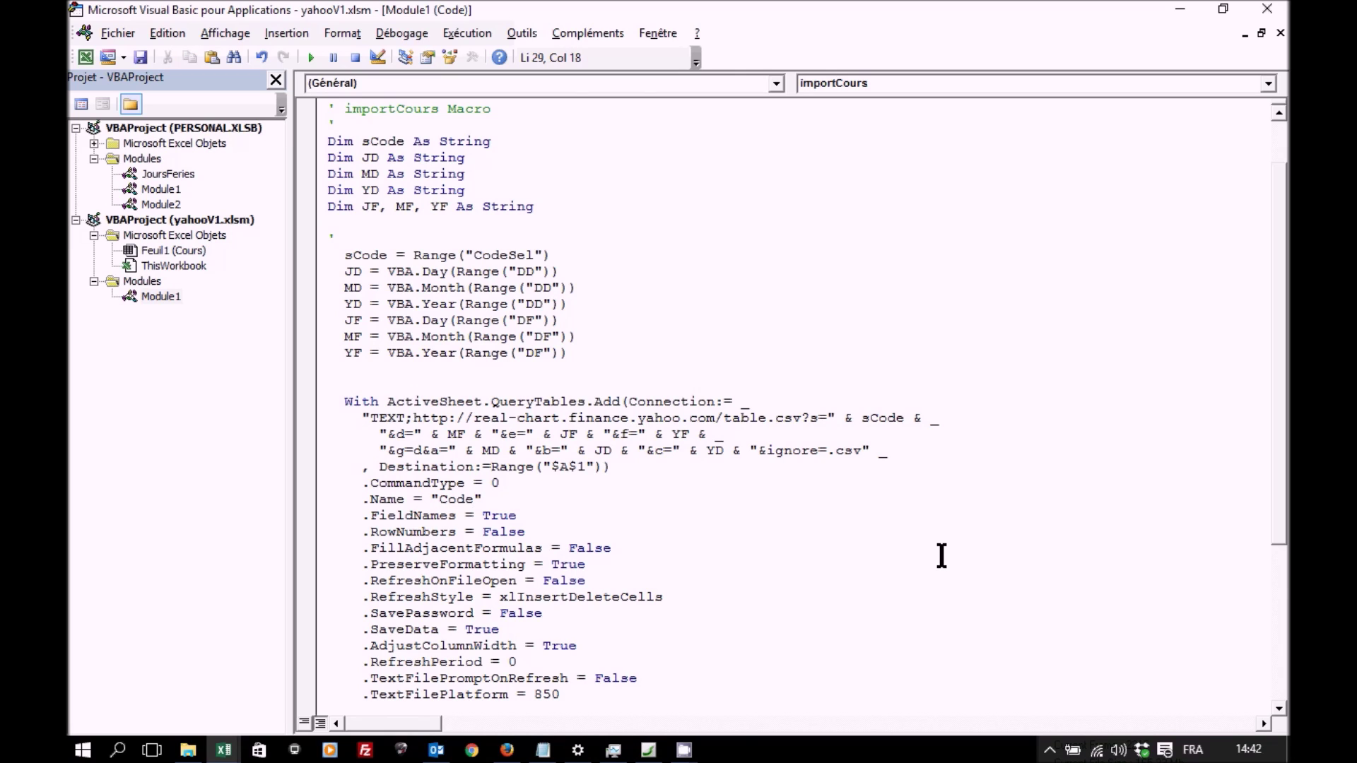
key(BackSpace)
key(BackSpace)
key(BackSpace)
key(BackSpace)
text(CoursYahoo)
scroll(980, 338, down, 4)
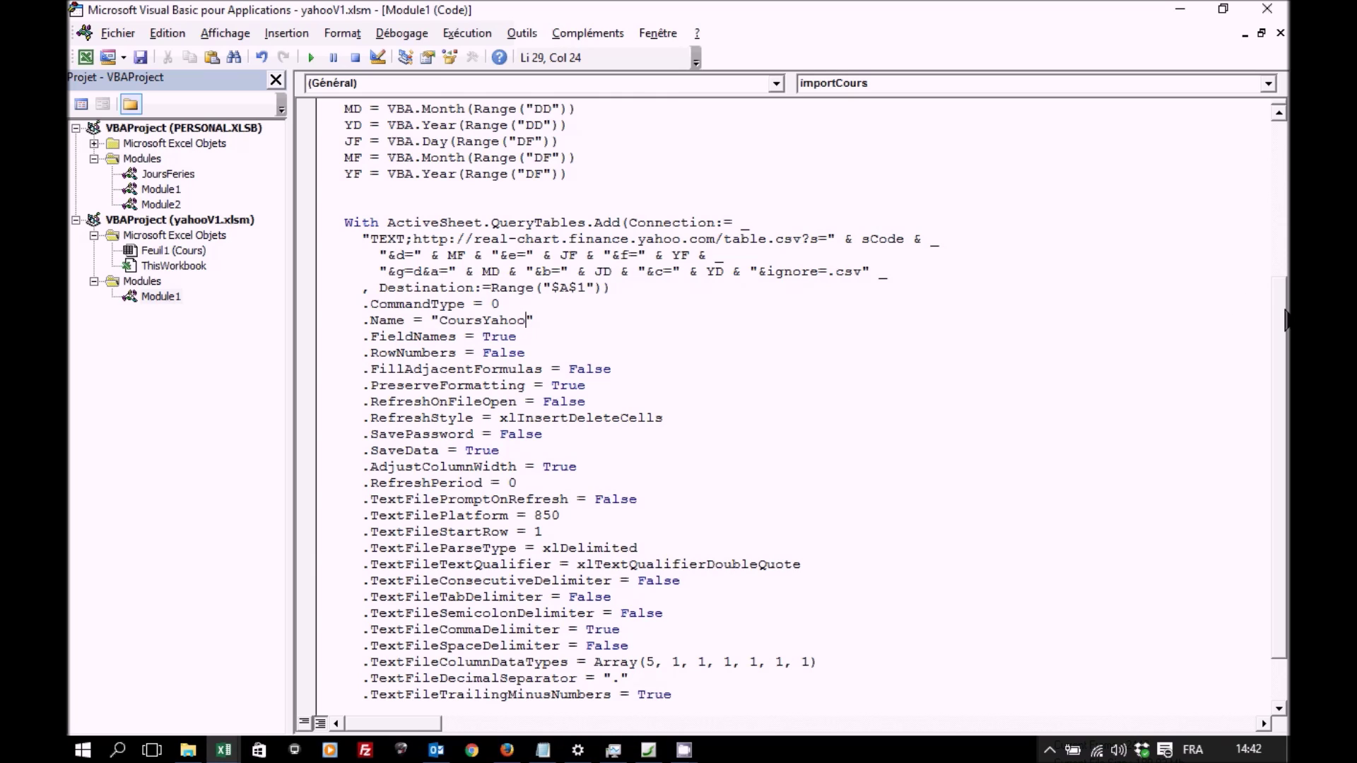
- Change the final TextFileColumnDataTypes value from 1 to 9, making Array(5, 1, 1, 1, 1, 1, 9)
drag(1283, 311, 1283, 348)
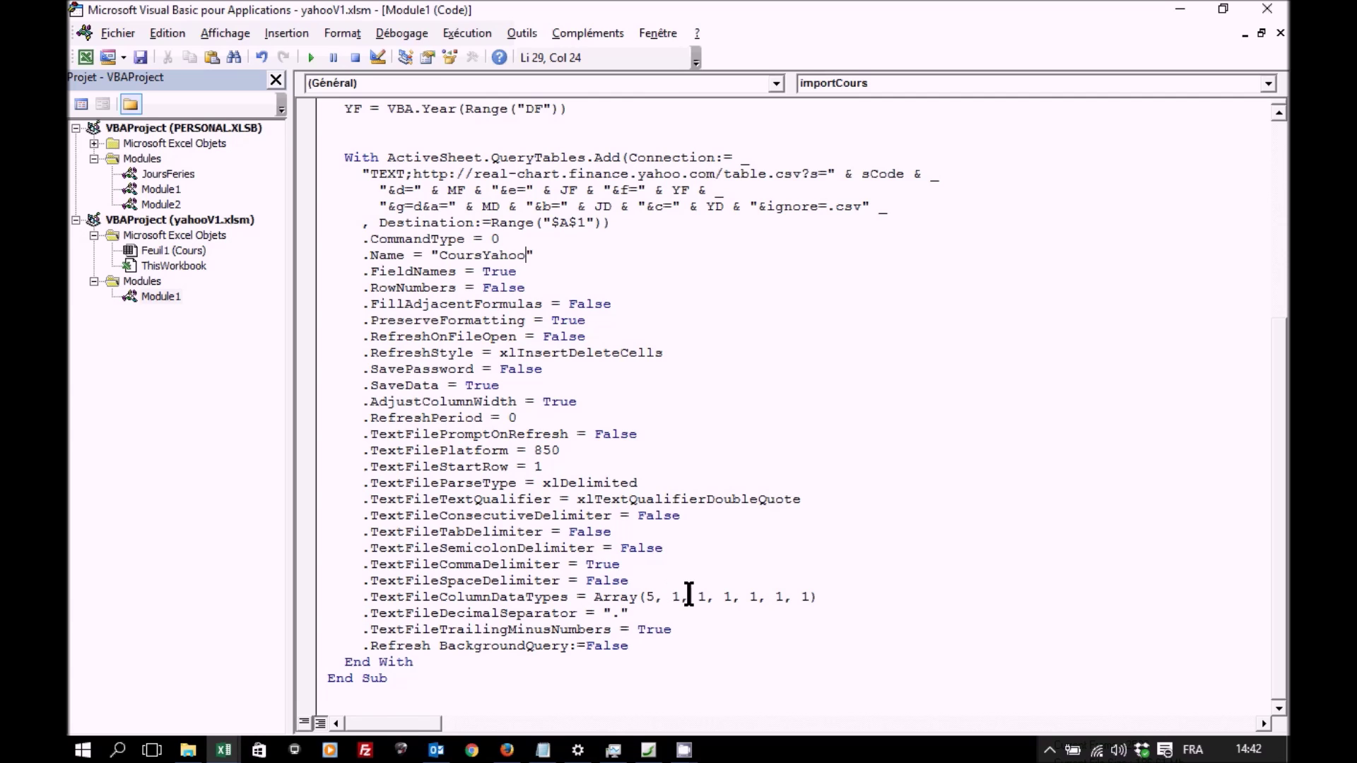
drag(645, 597, 809, 597)
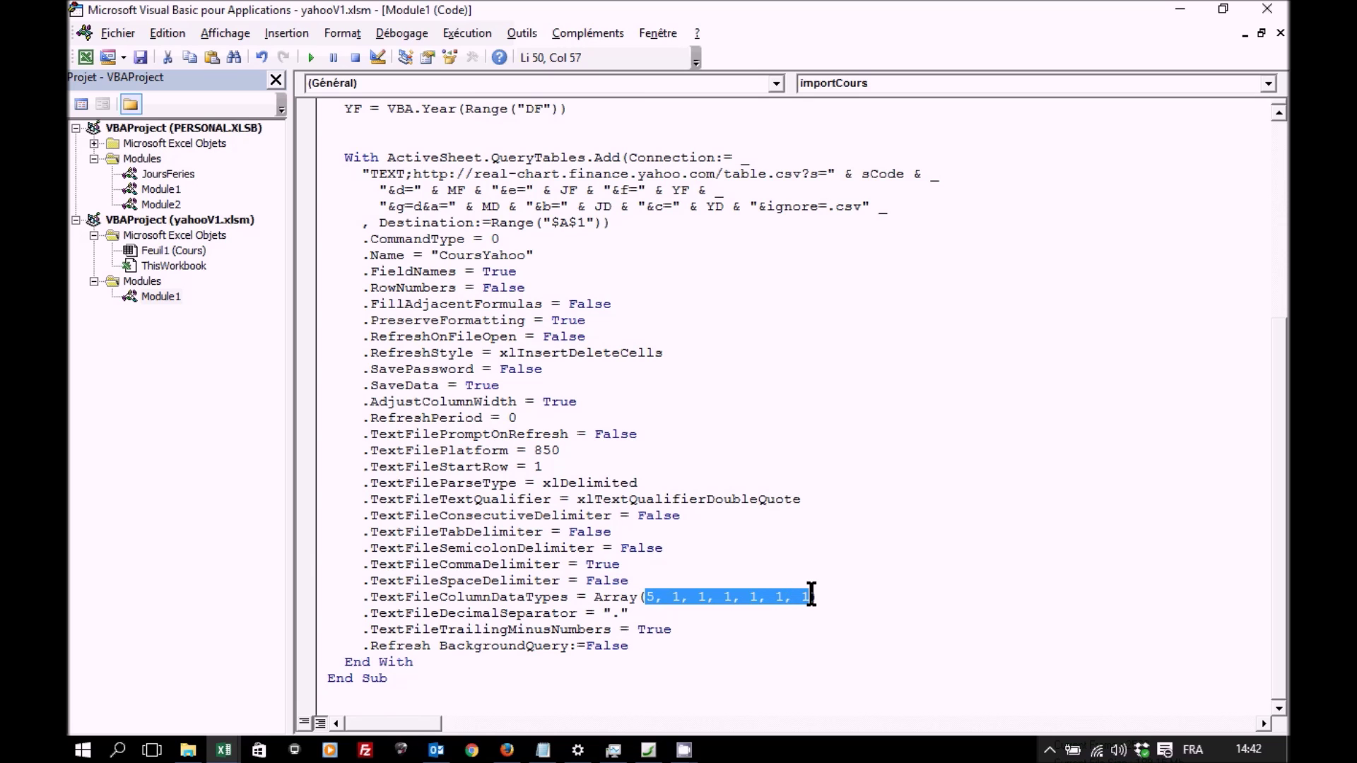
mouse_move(223, 749)
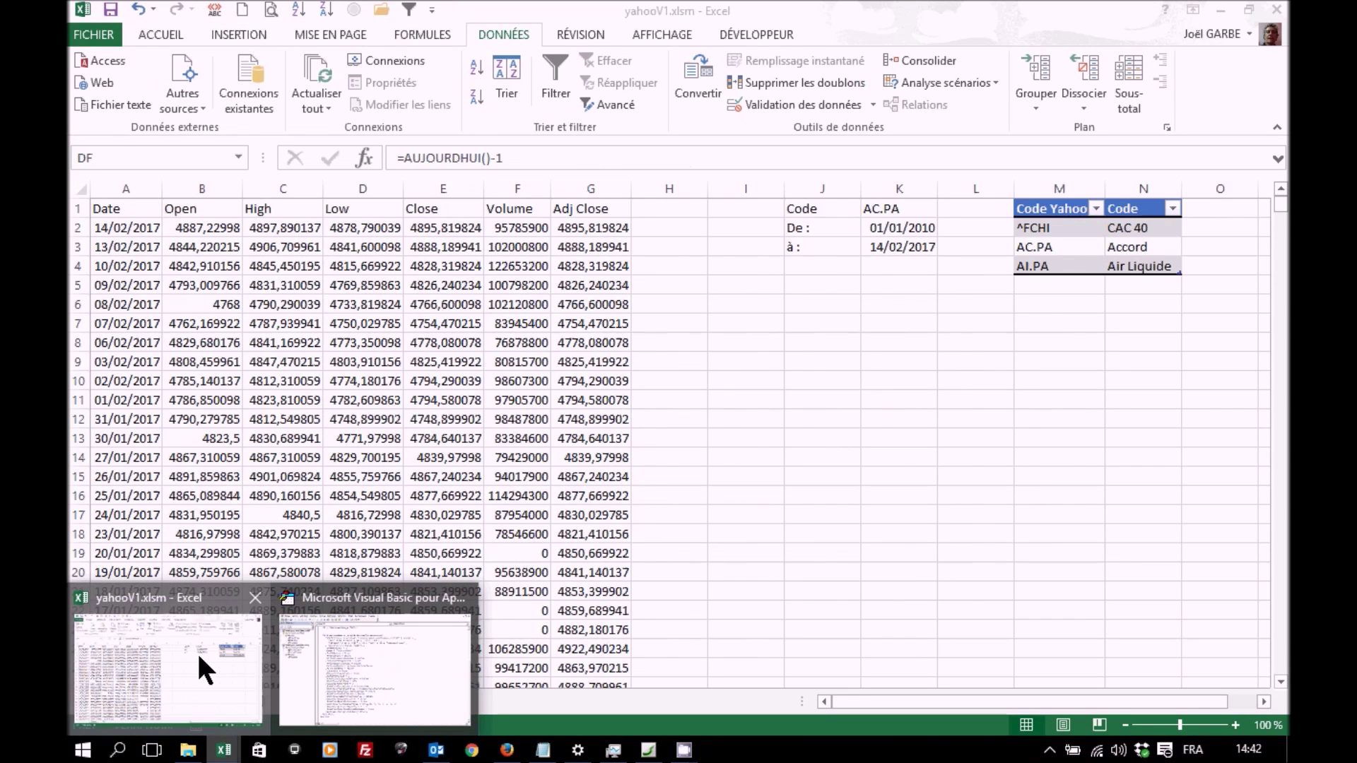
click(196, 651)
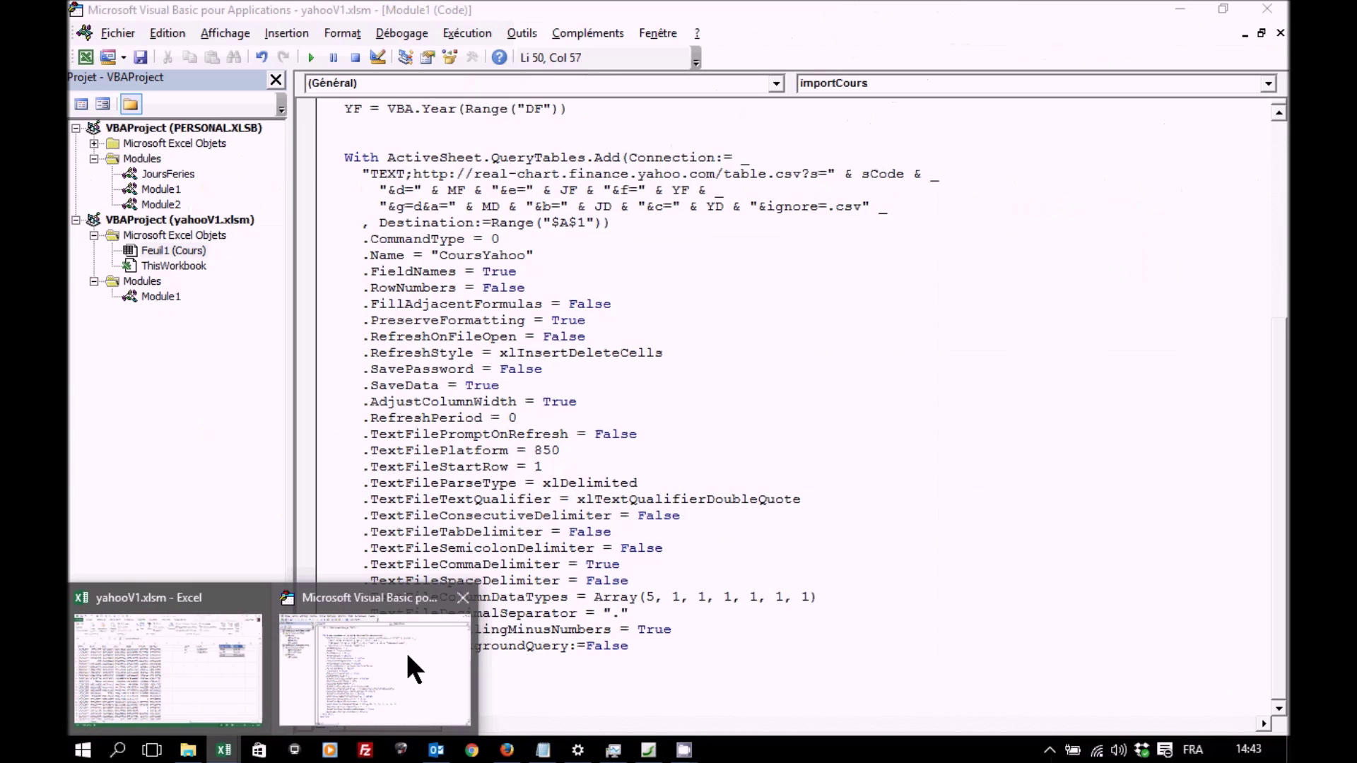
click(408, 656)
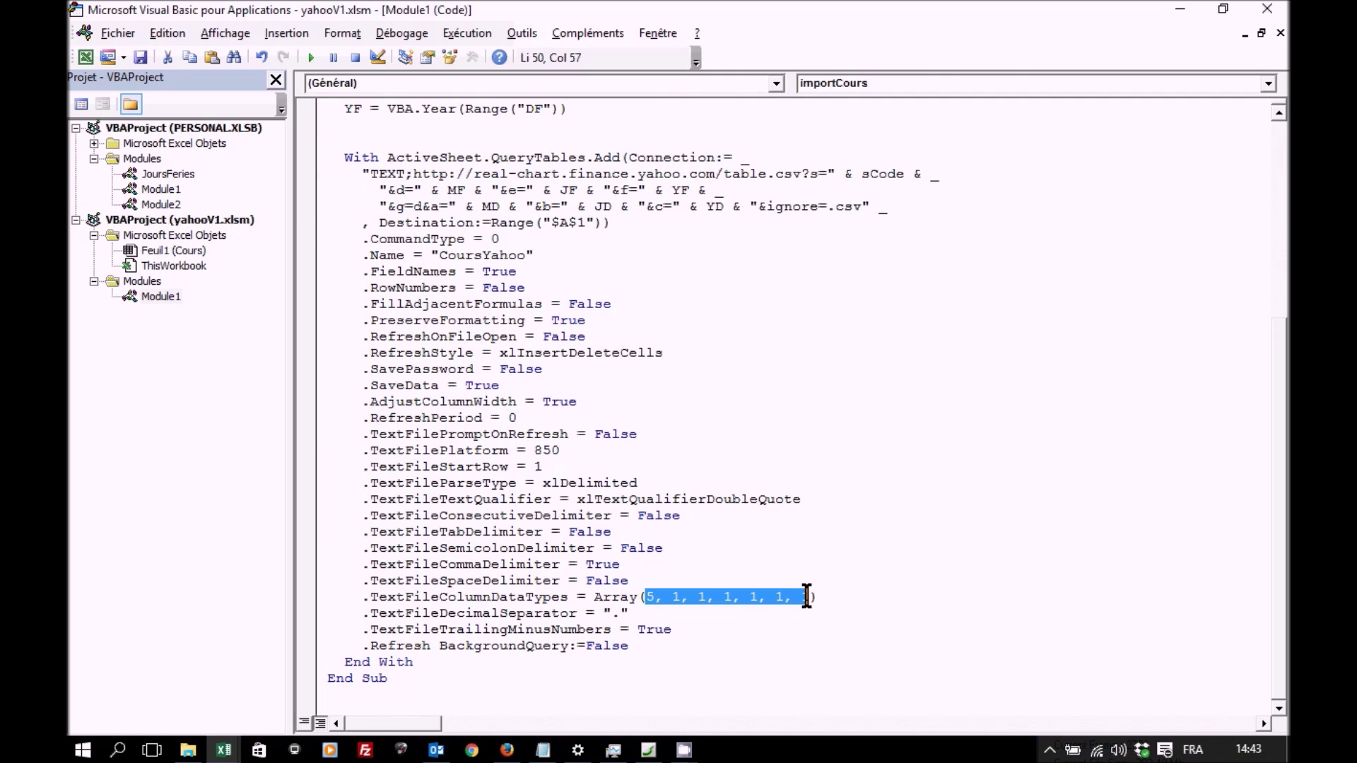
click(806, 595)
key(BackSpace)
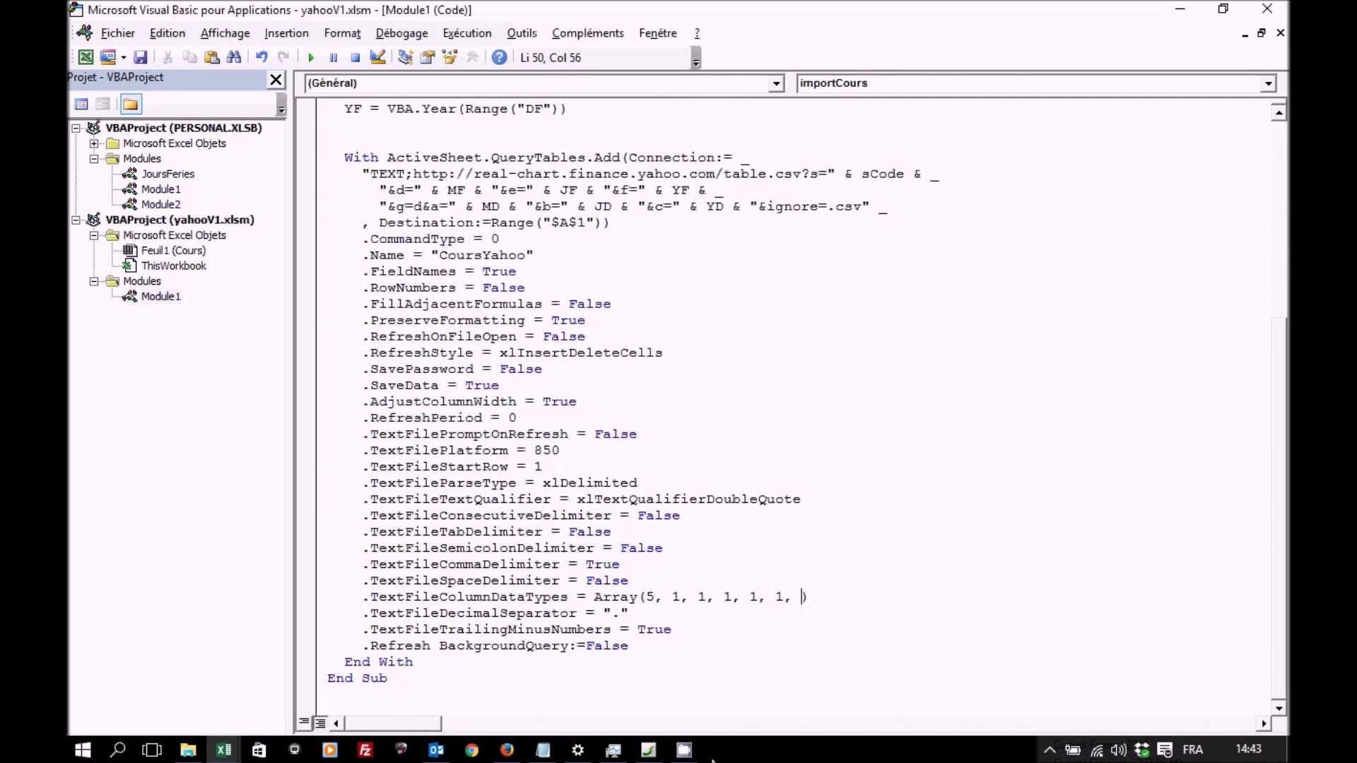
text(9)
drag(1279, 396, 1268, 273)
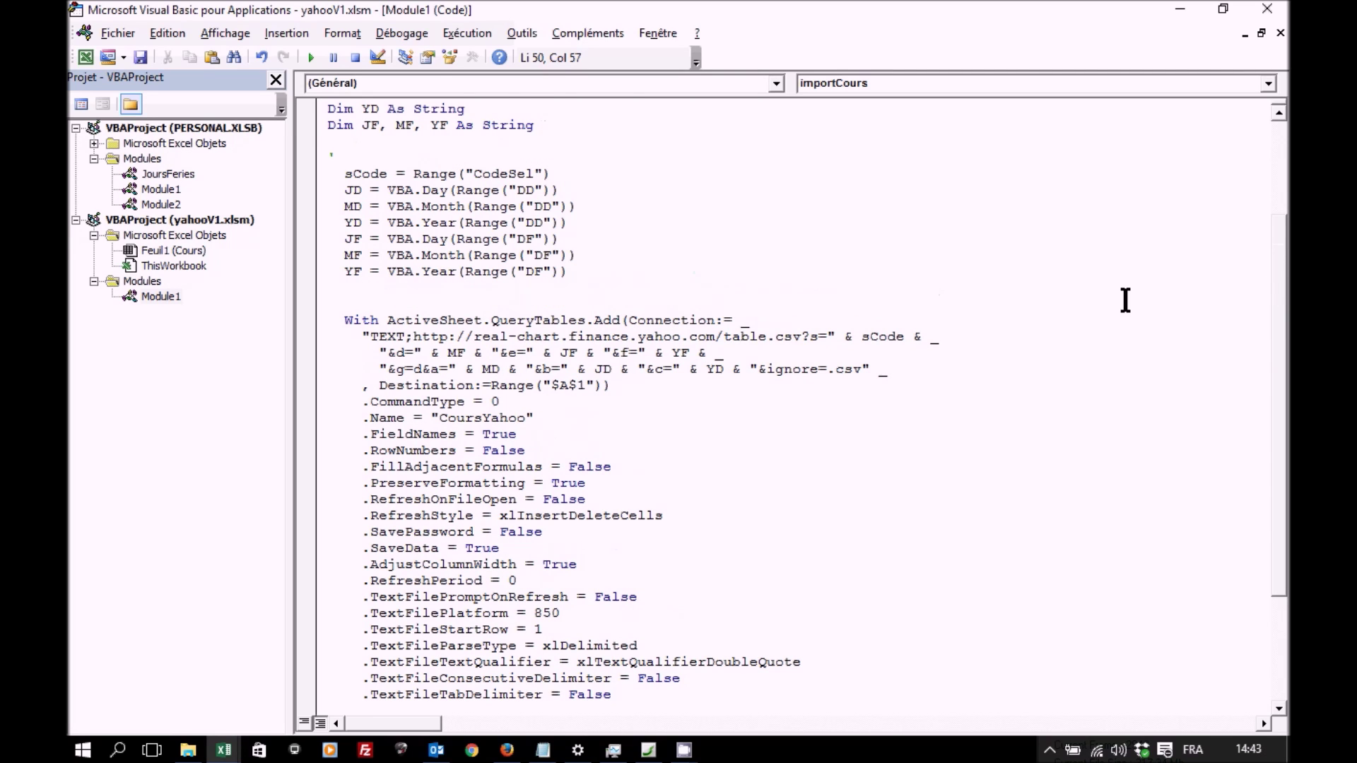
mouse_move(223, 749)
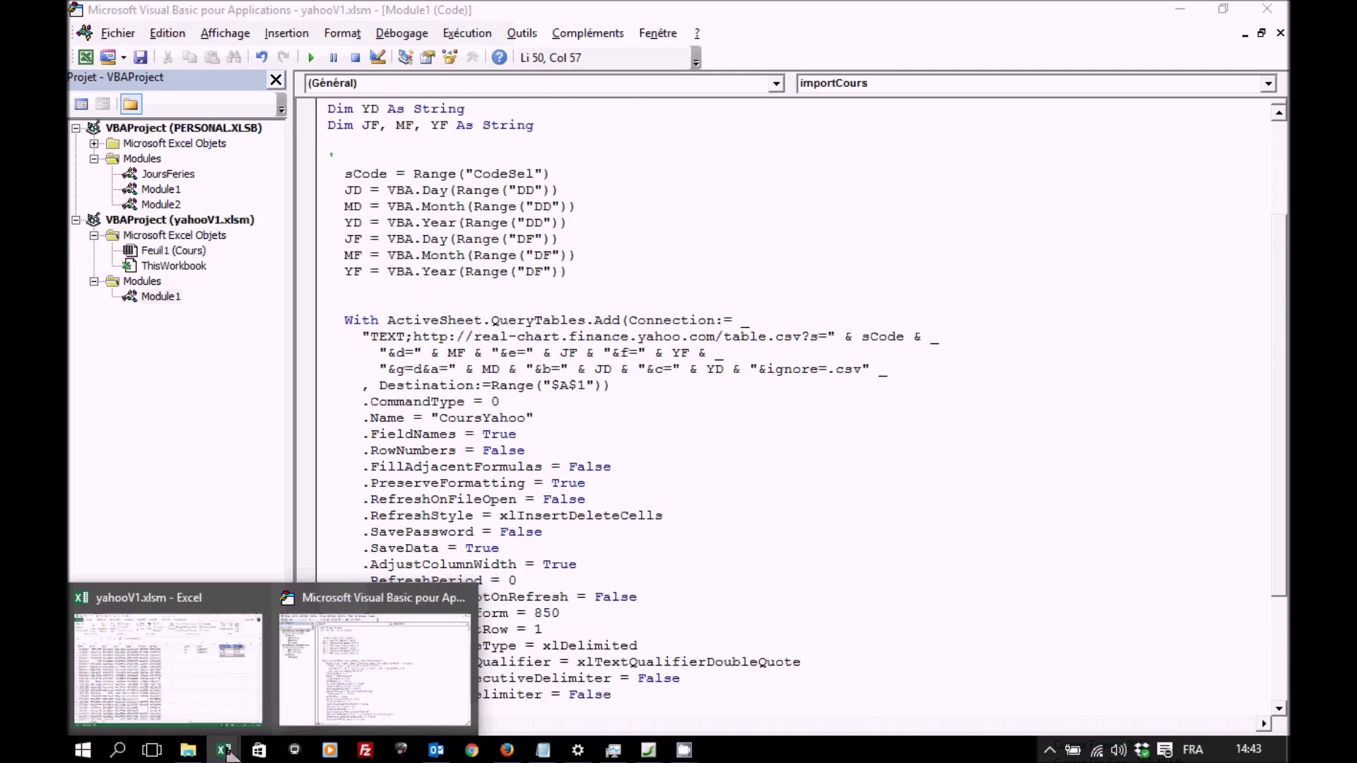
- Clear the Adj Close data in column G of the Cours sheet and return to the VBA code
click(193, 676)
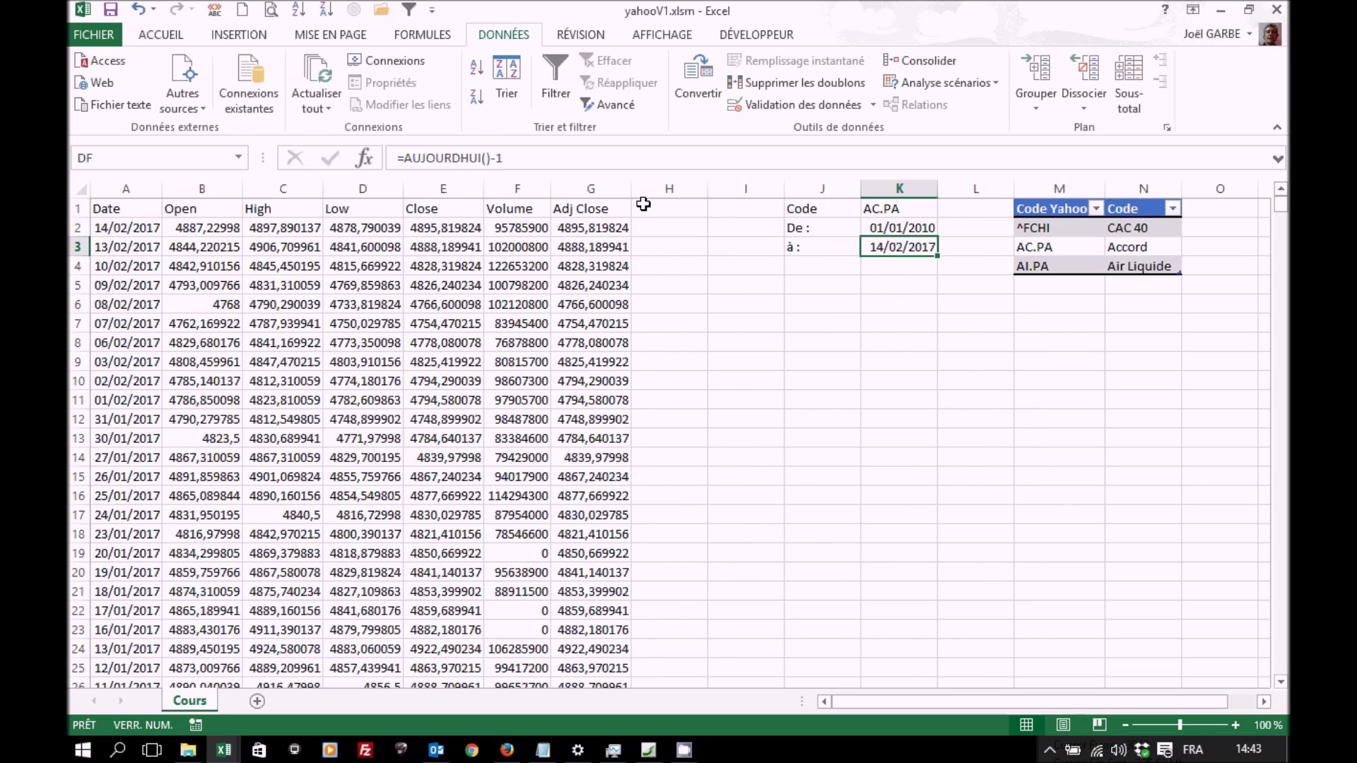
click(591, 186)
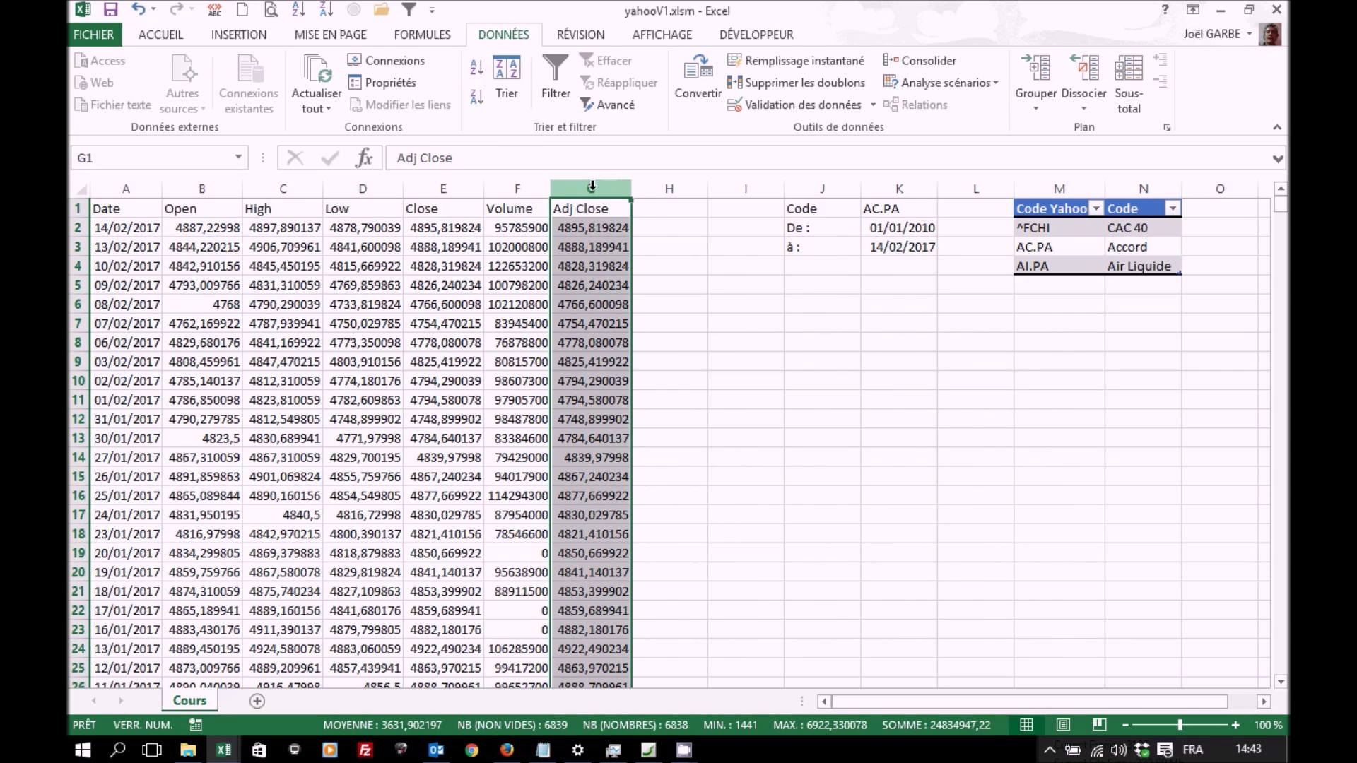
key(Delete)
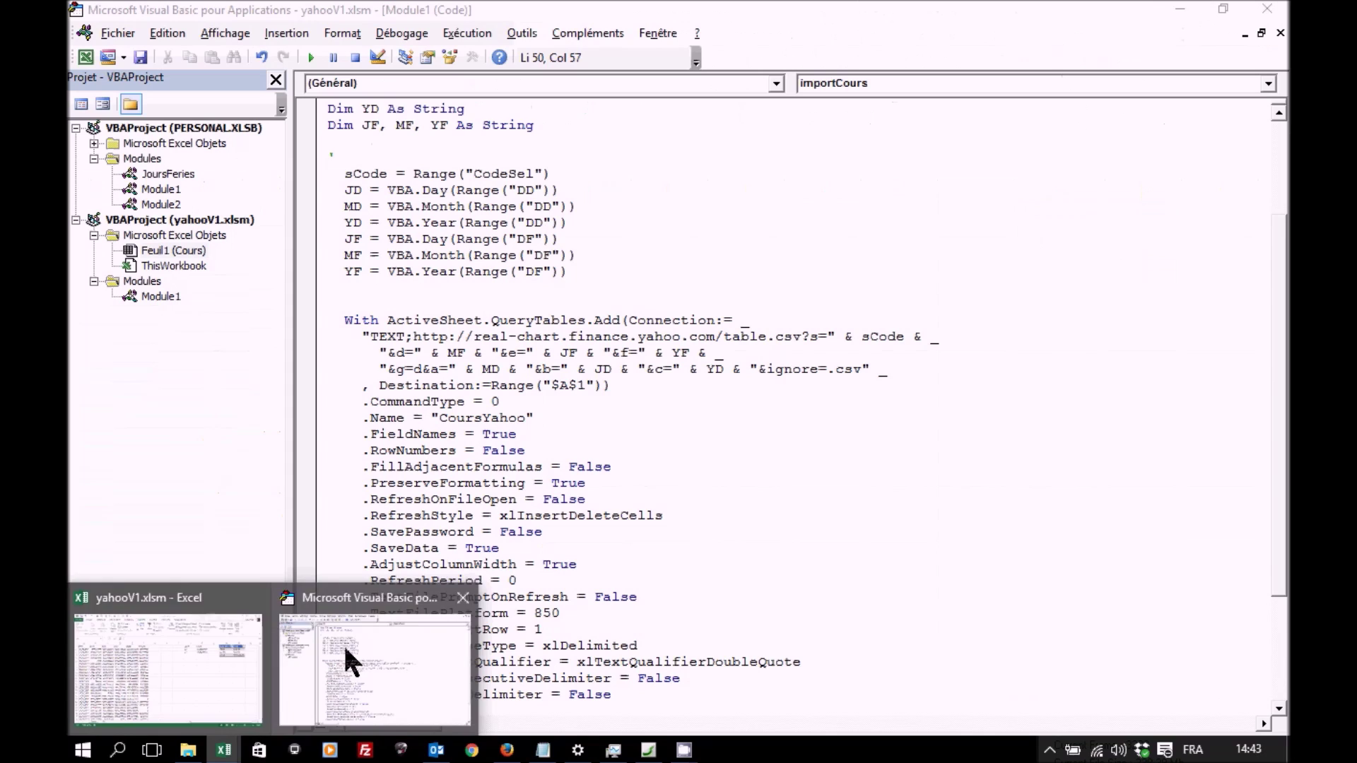
mouse_move(223, 749)
click(342, 643)
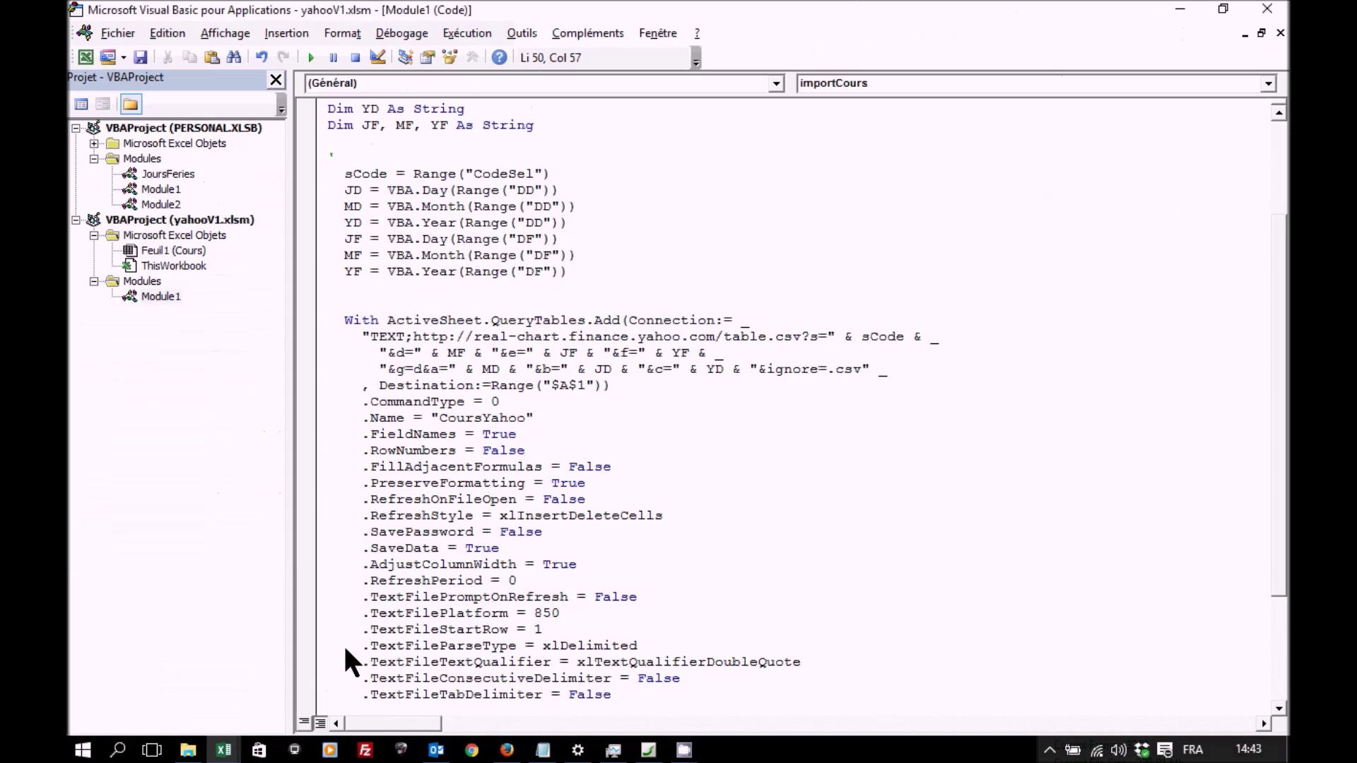
- Add Range("A1:F1").EntireColumn.ClearContents before the With block of importCours
click(478, 290)
text(range("A1:F1").enti)
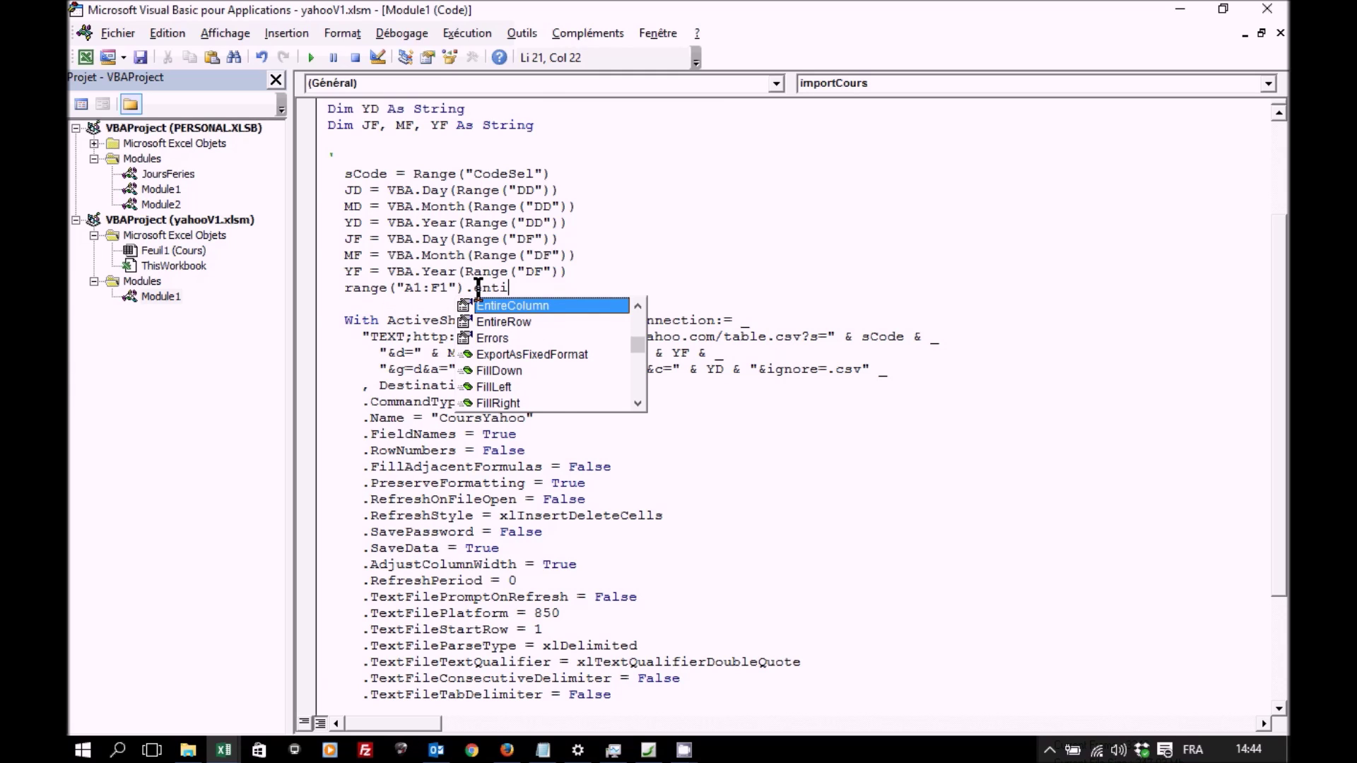
text(reColumn.cl)
key(Down)
key(Down)
key(Tab)
click(473, 304)
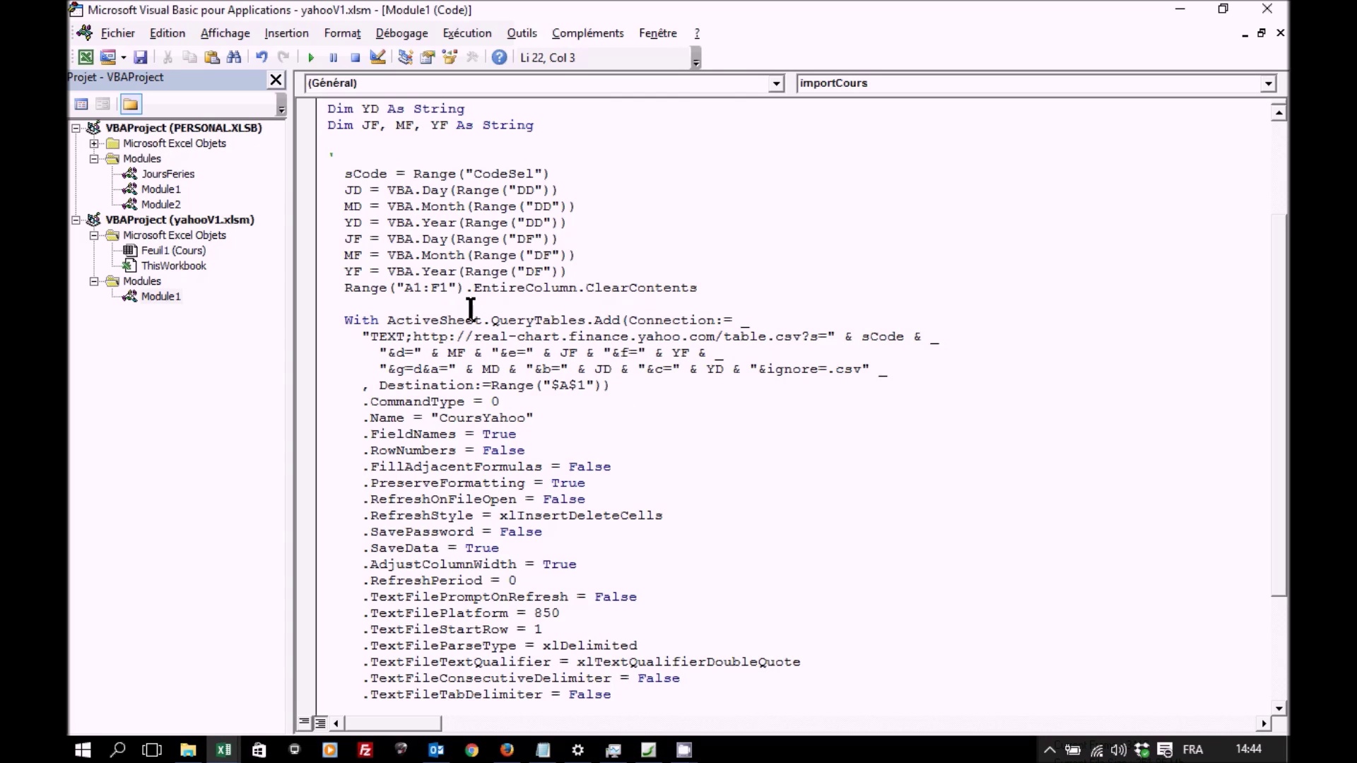
drag(1283, 255, 1282, 360)
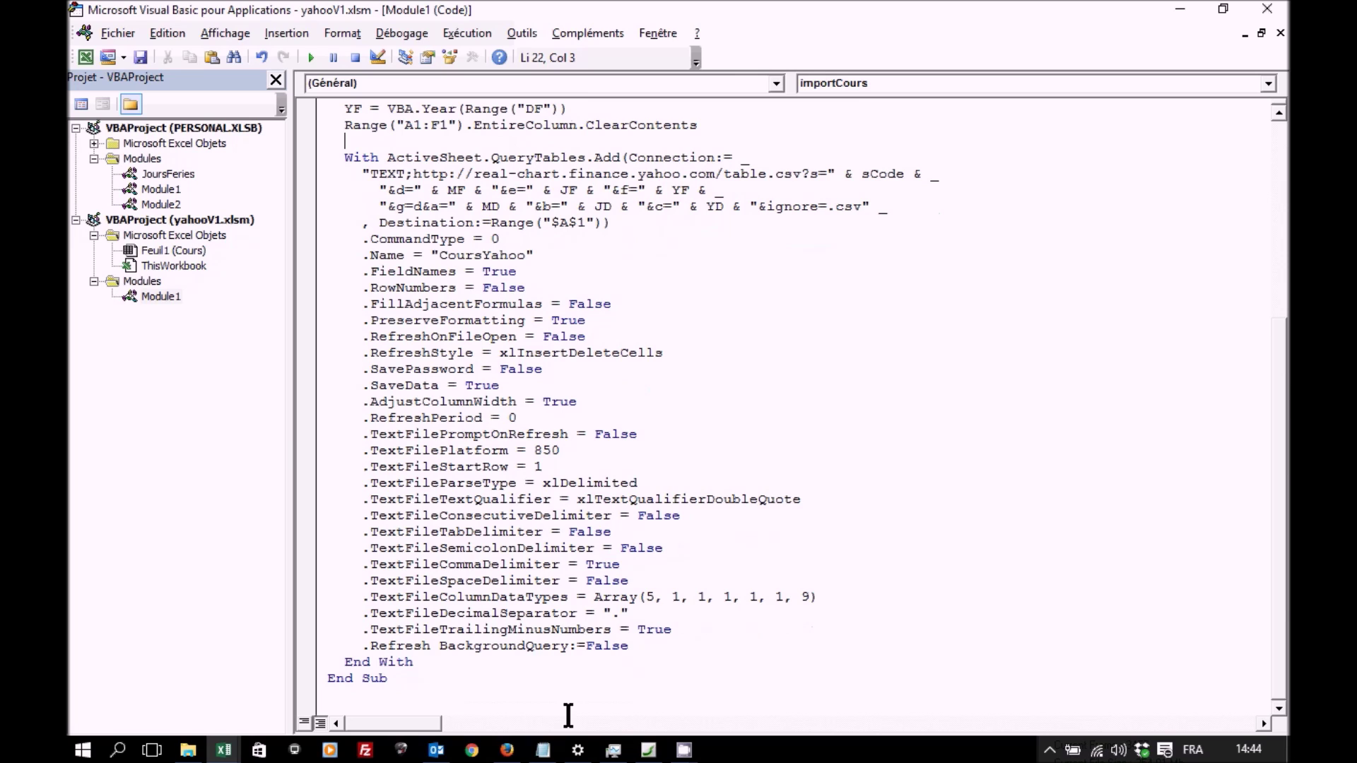
- After End With, add Range("A13").CurrentRegion.Name = "BaseCours" to name the imported block
click(463, 662)
key(Return)
key(Return)
text(range("A13°)
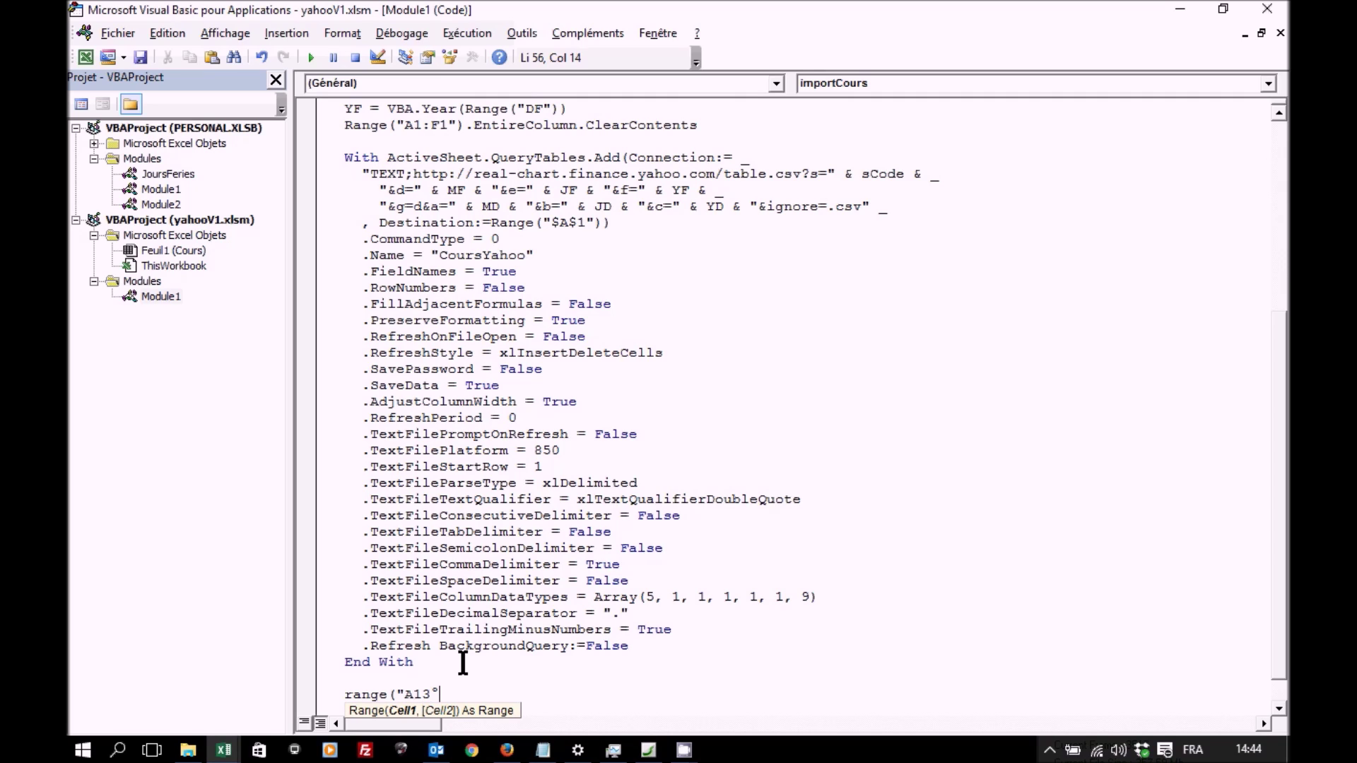
text(",c)
key(BackSpace)
key(BackSpace)
key(BackSpace)
key(BackSpace)
text("))
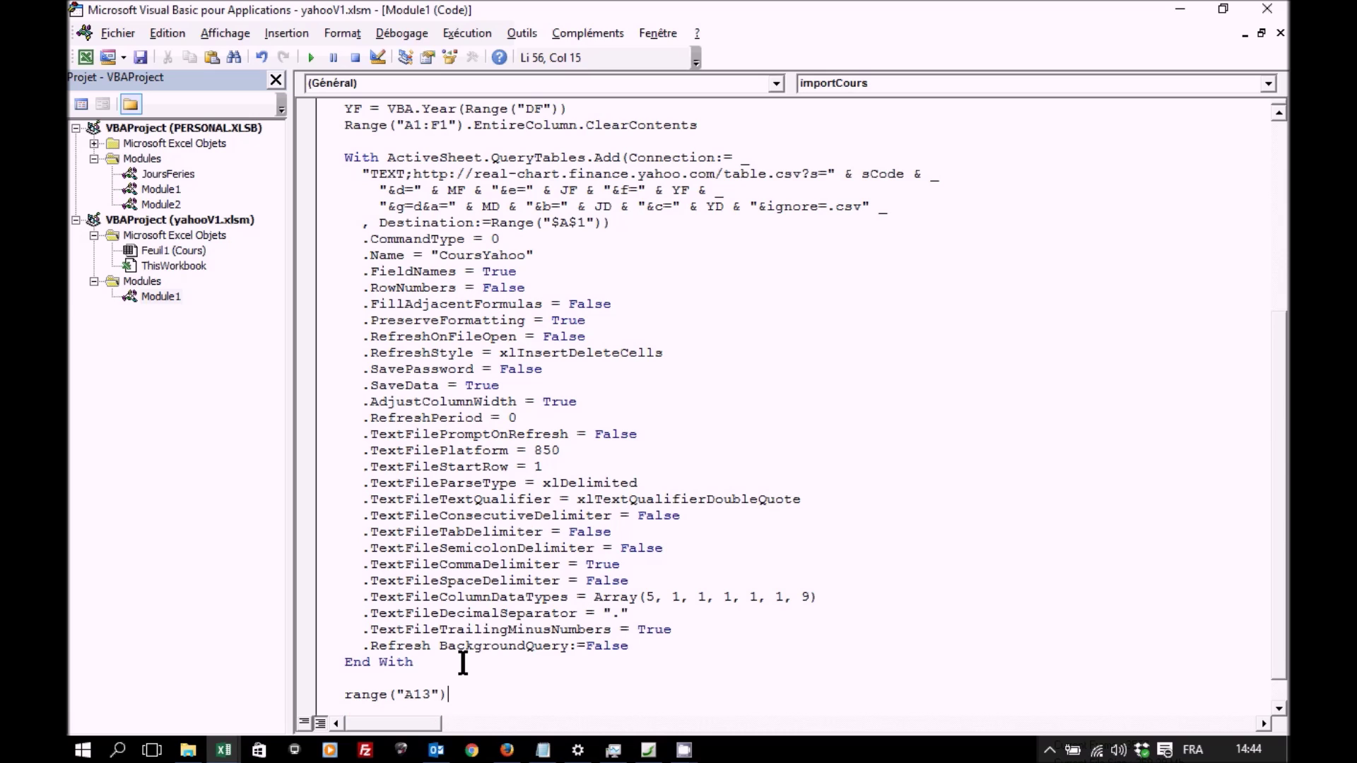
text(.cur)
key(Down)
text(.CurrentRegion.Name)
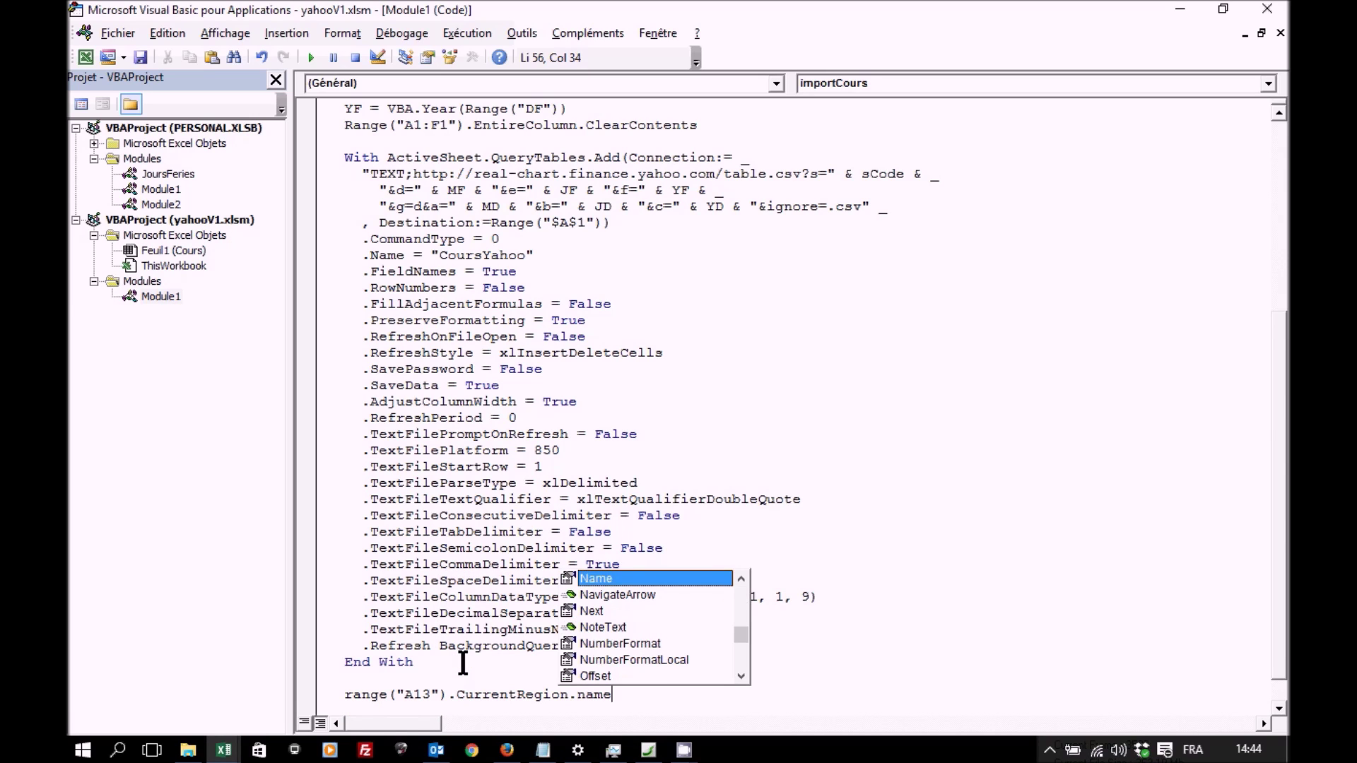
text(=BaseCours)
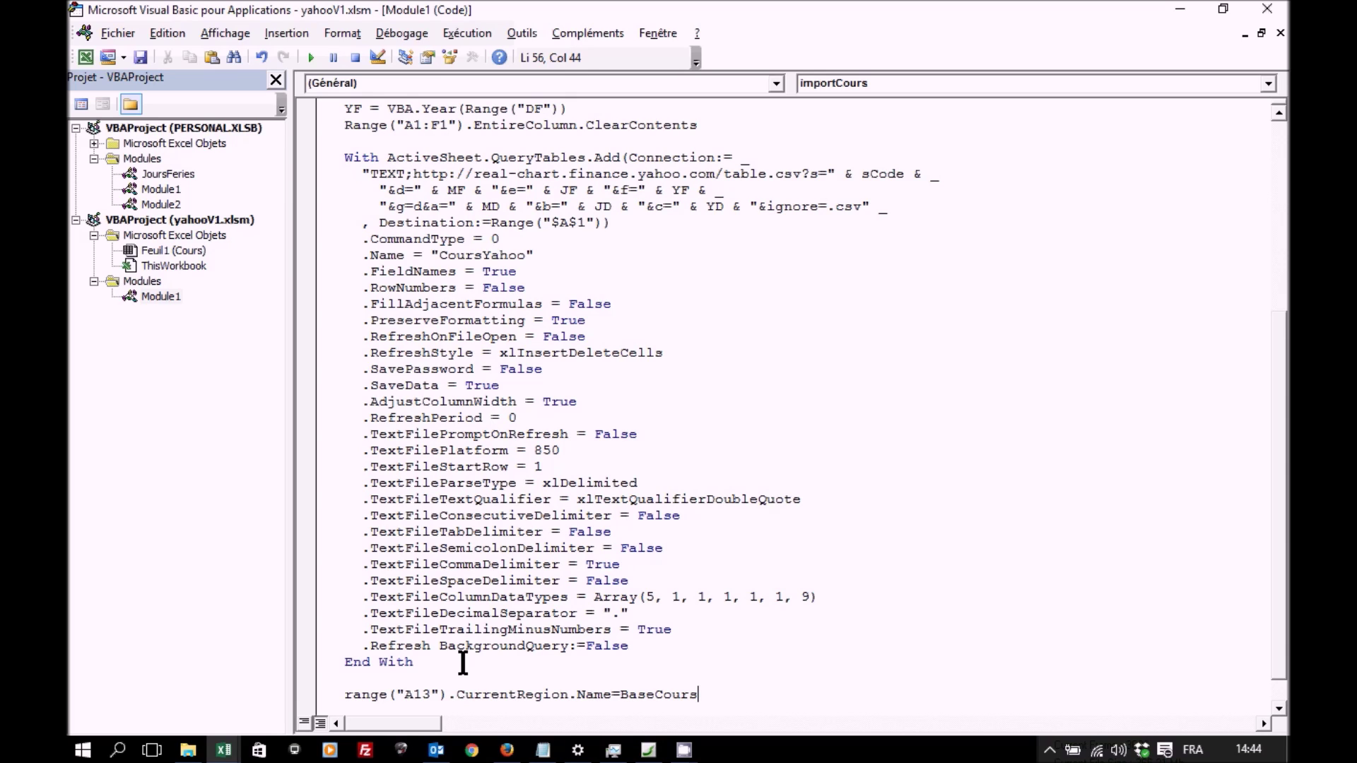
text(")
click(619, 695)
text(")
click(636, 646)
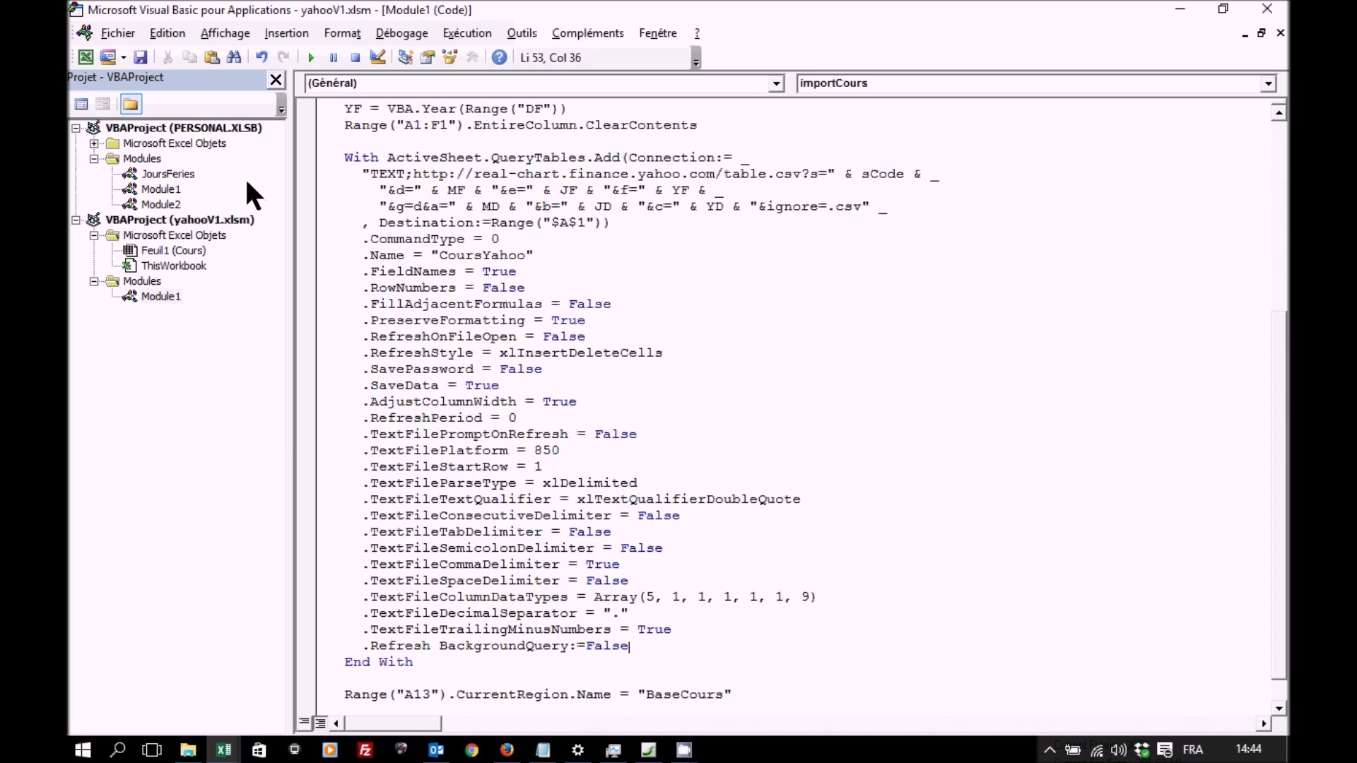
- Save the importCours macro project and return to the yahooV1.xlsm workbook
click(142, 60)
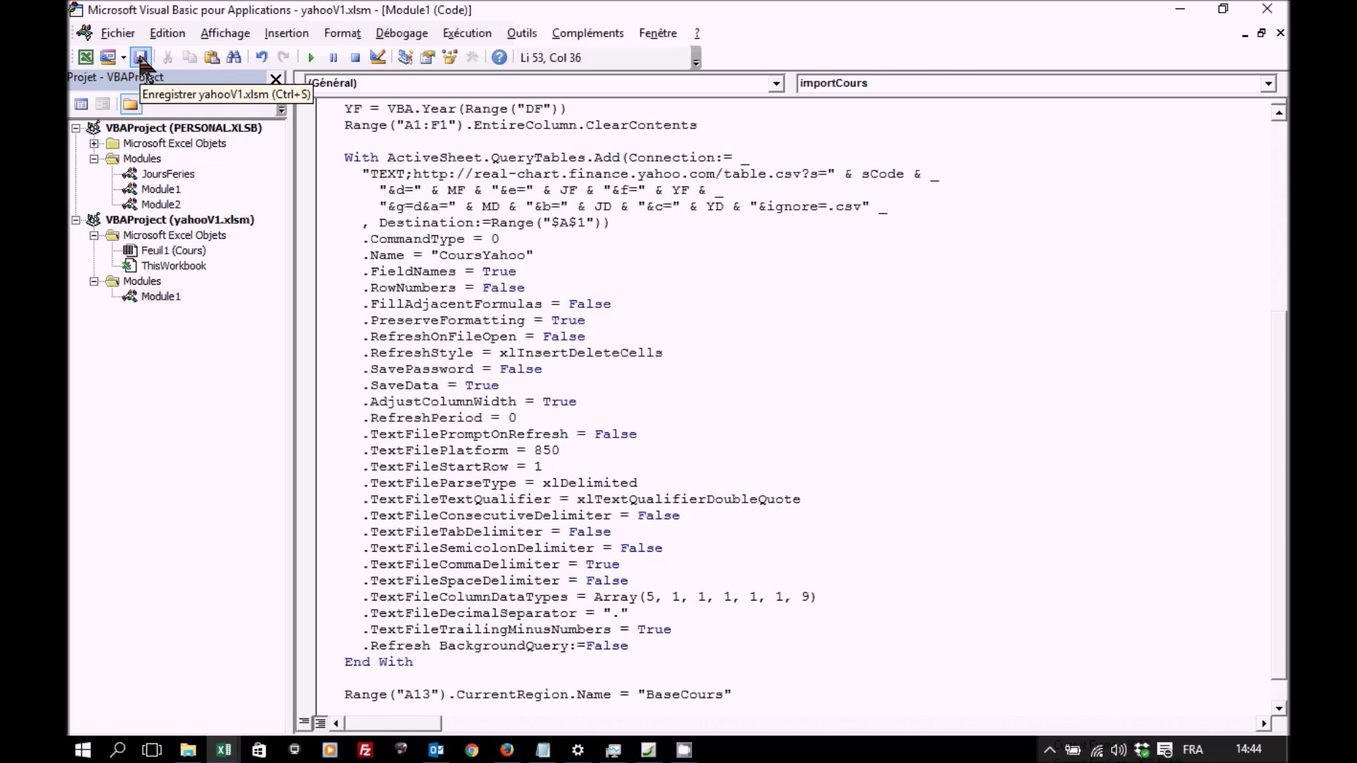
click(233, 752)
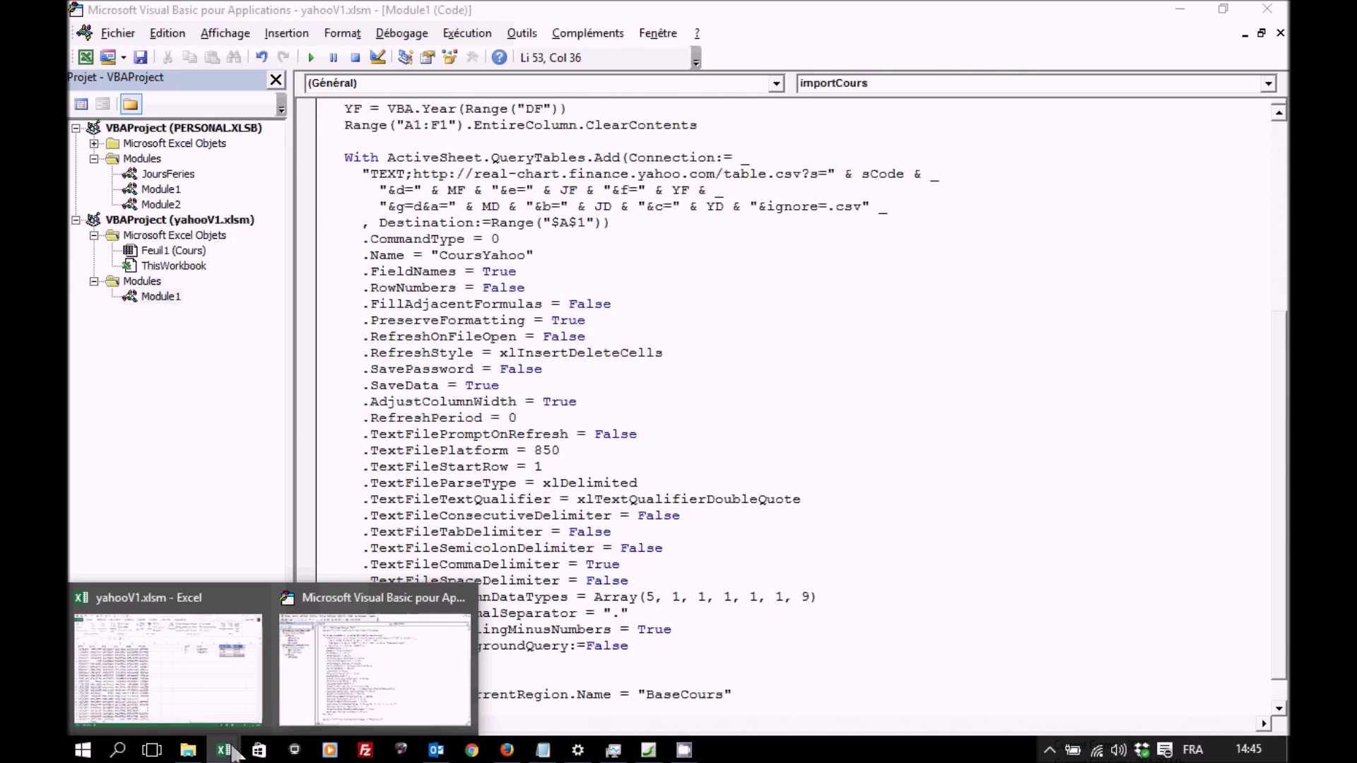
click(250, 682)
click(725, 401)
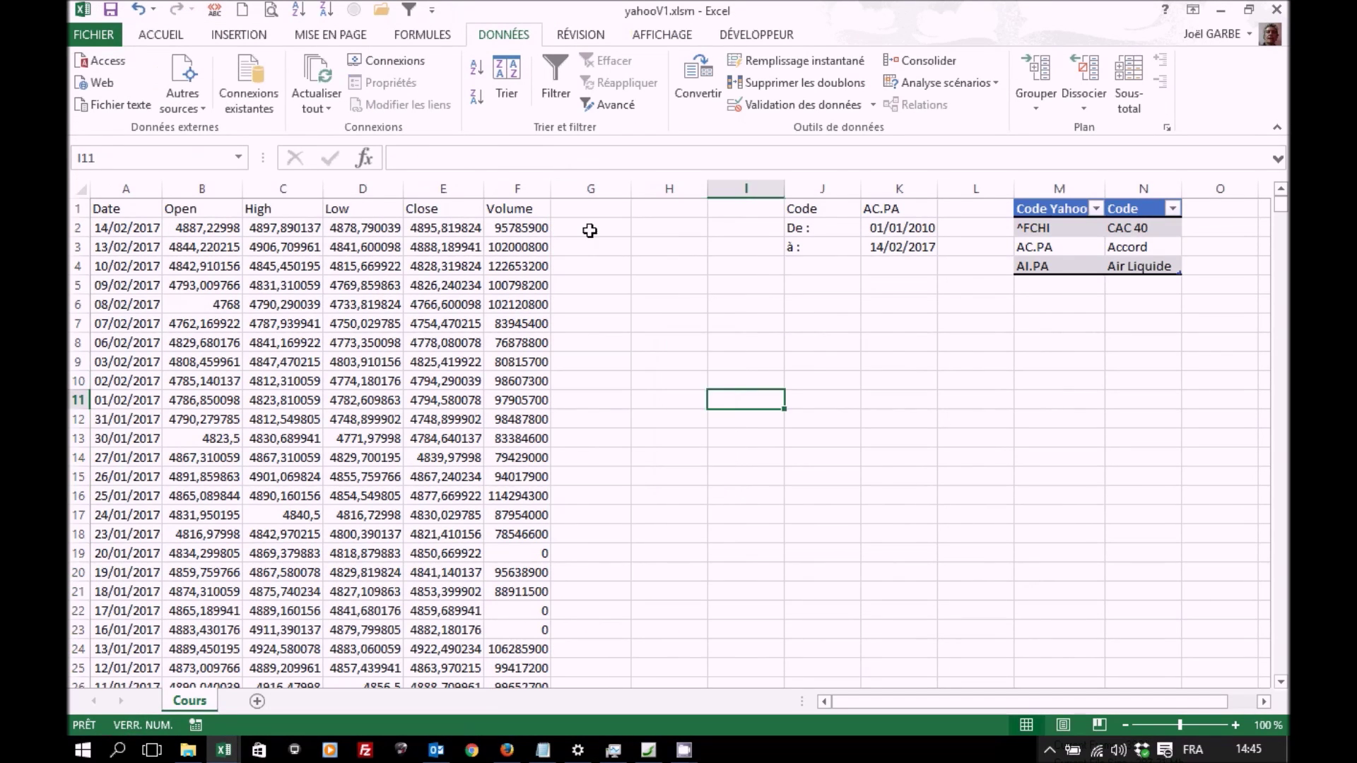
- Draw a text box over H10–I13 reading 'Go', centred vertically and horizontally
click(162, 37)
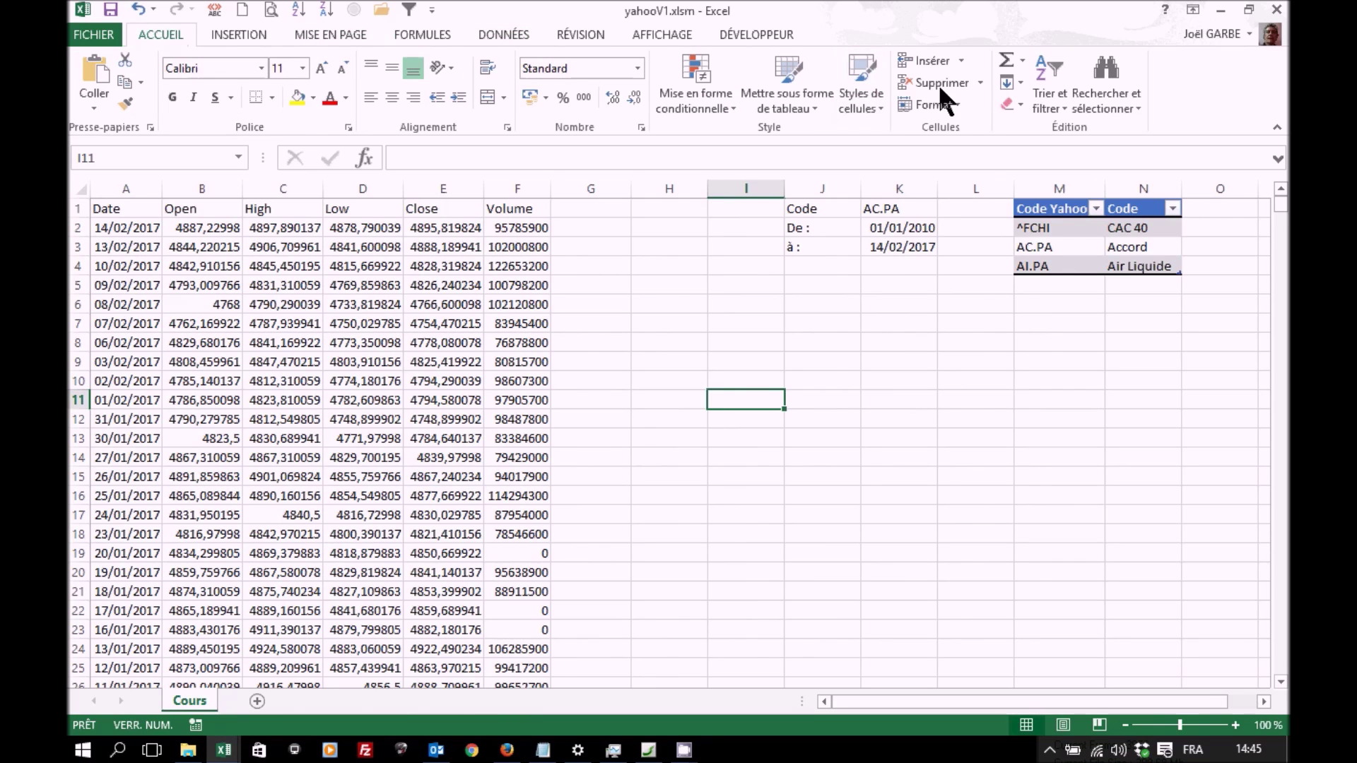
click(250, 33)
click(1158, 92)
click(1076, 173)
drag(667, 375, 802, 439)
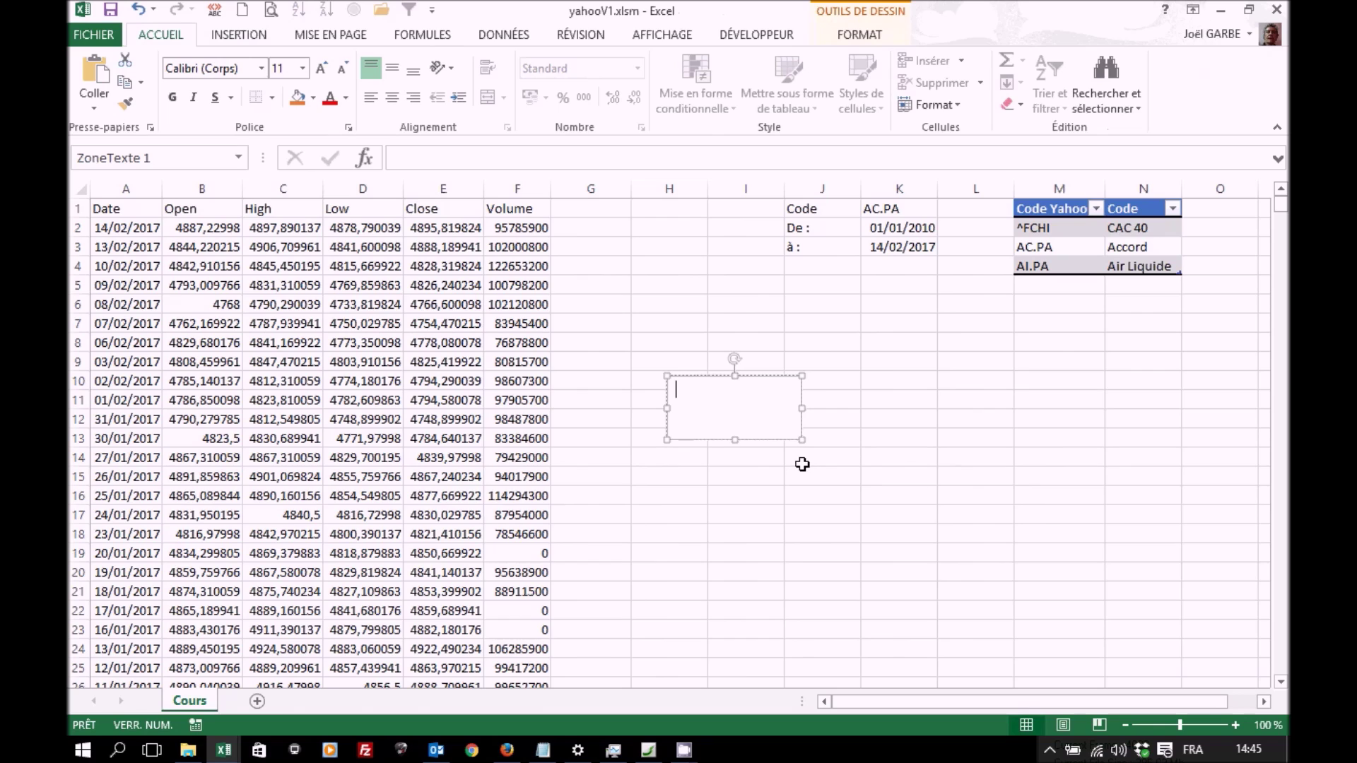
text(Go)
click(800, 449)
click(392, 68)
click(392, 97)
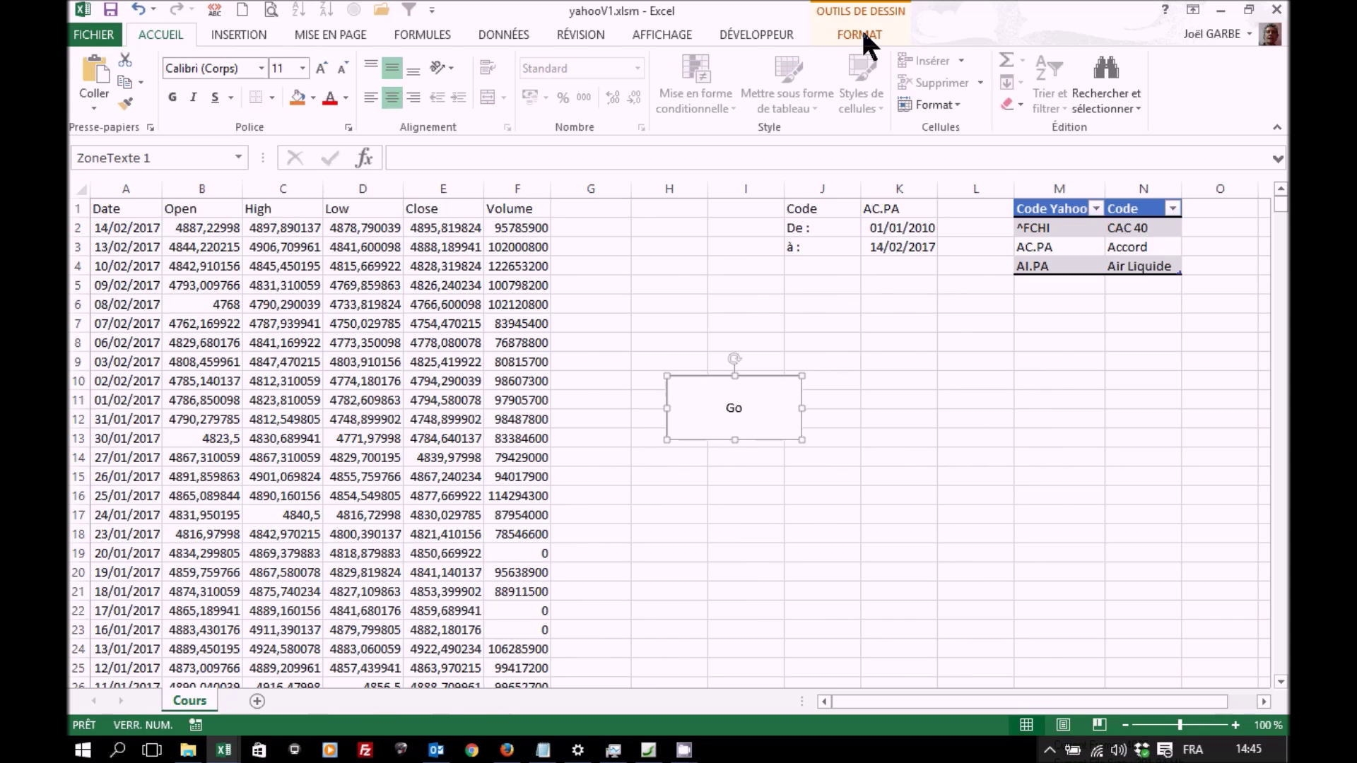
- Give the Go box the blue shape style
click(863, 33)
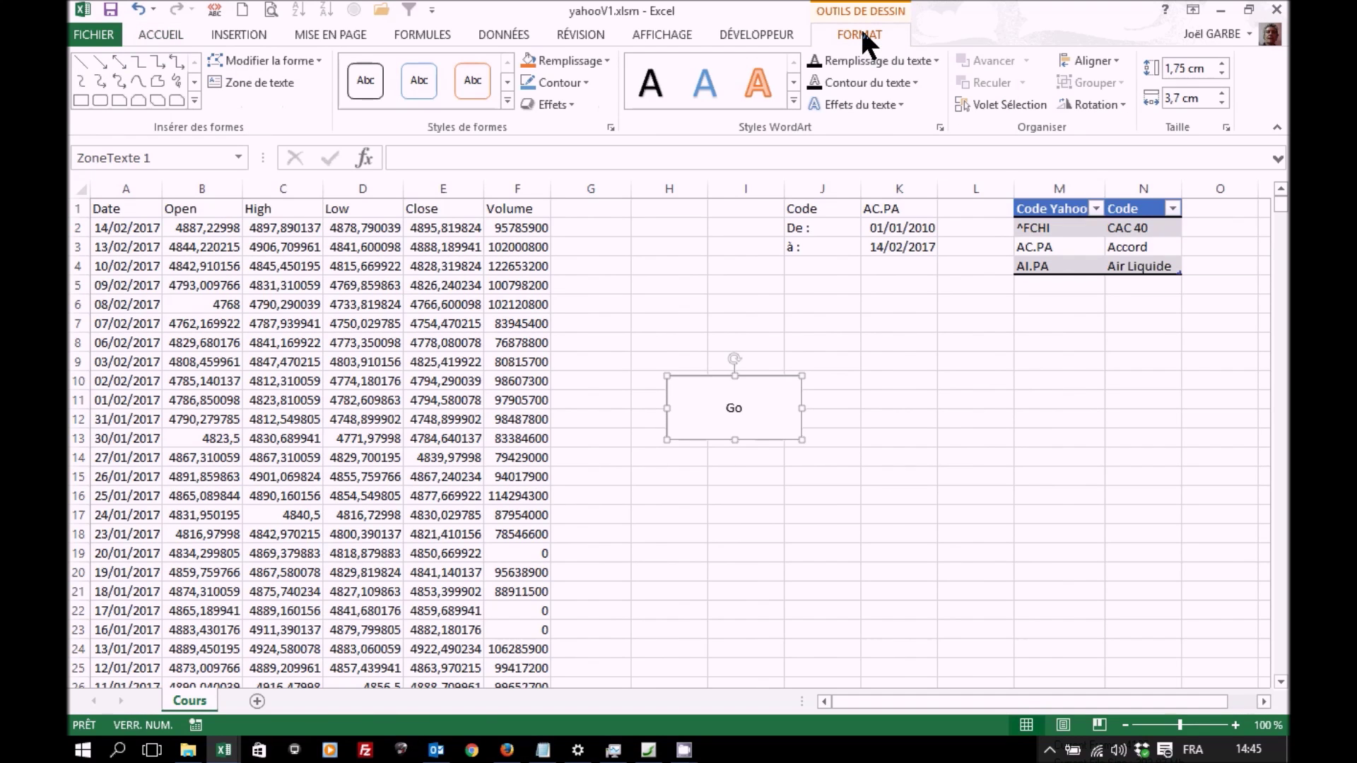
click(506, 101)
click(638, 354)
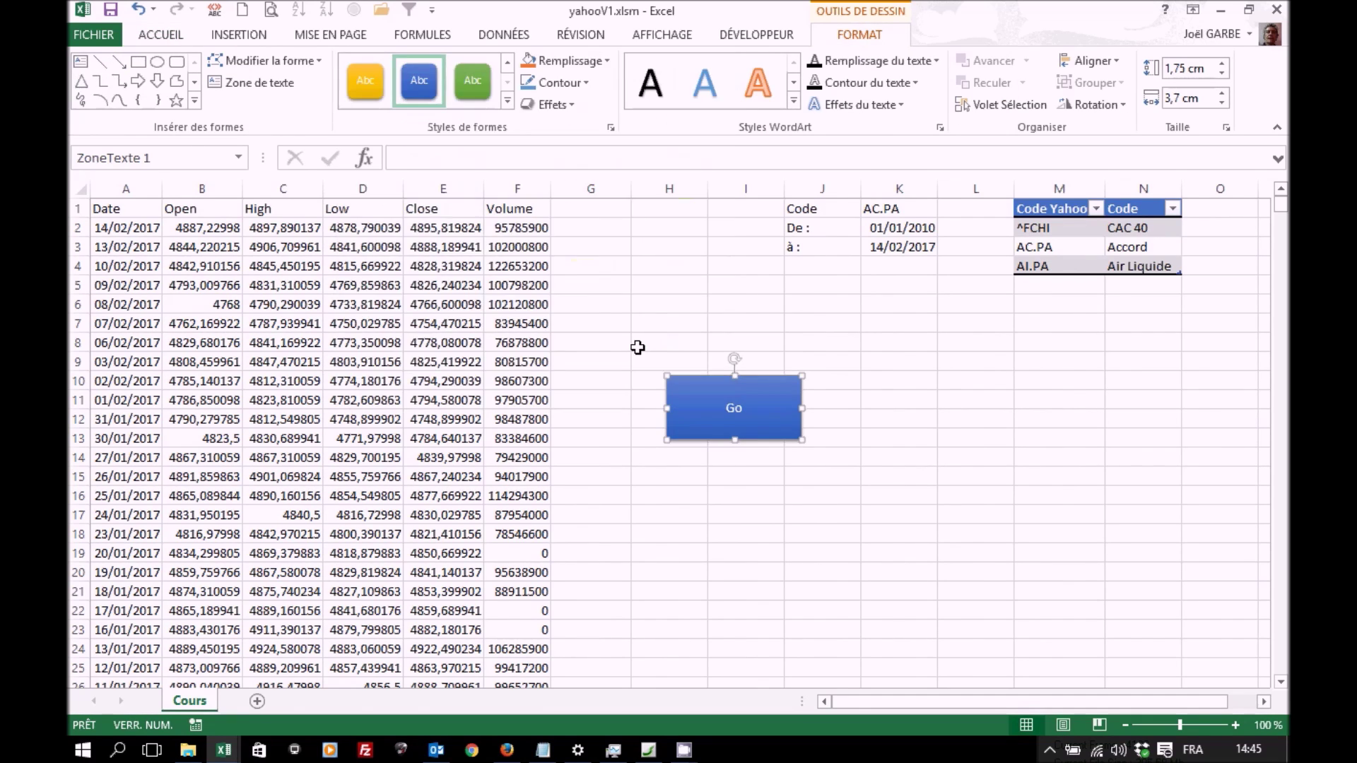
- Assign the importCours macro to the Go box and save the workbook
right_click(678, 372)
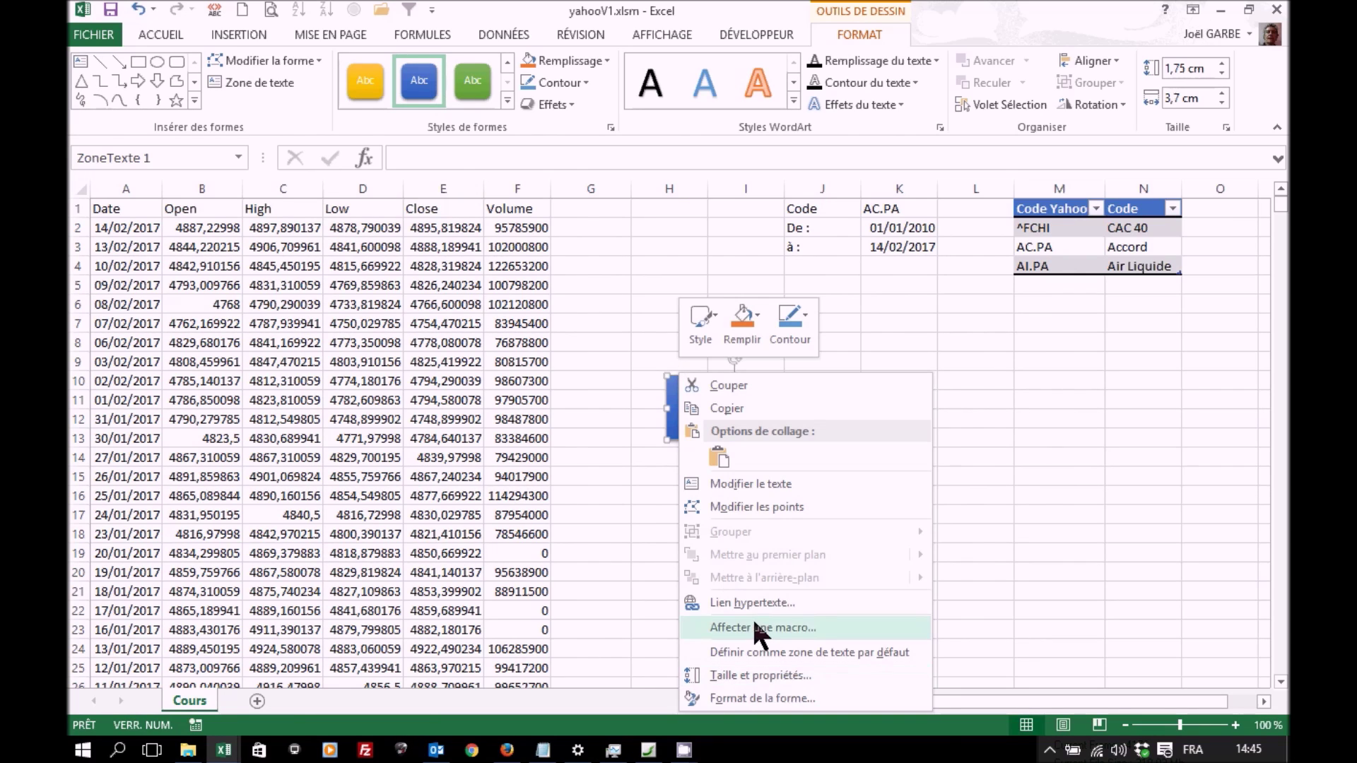
click(754, 626)
click(626, 479)
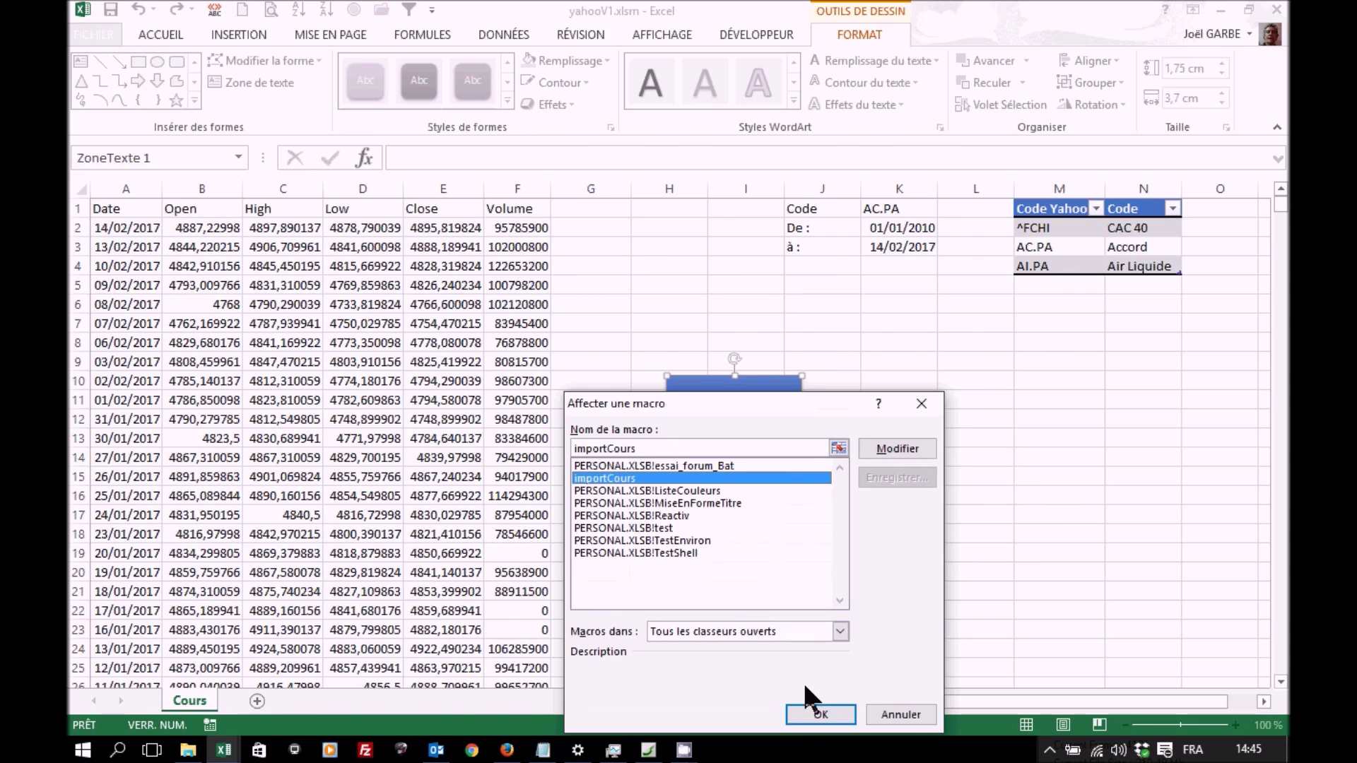
click(821, 714)
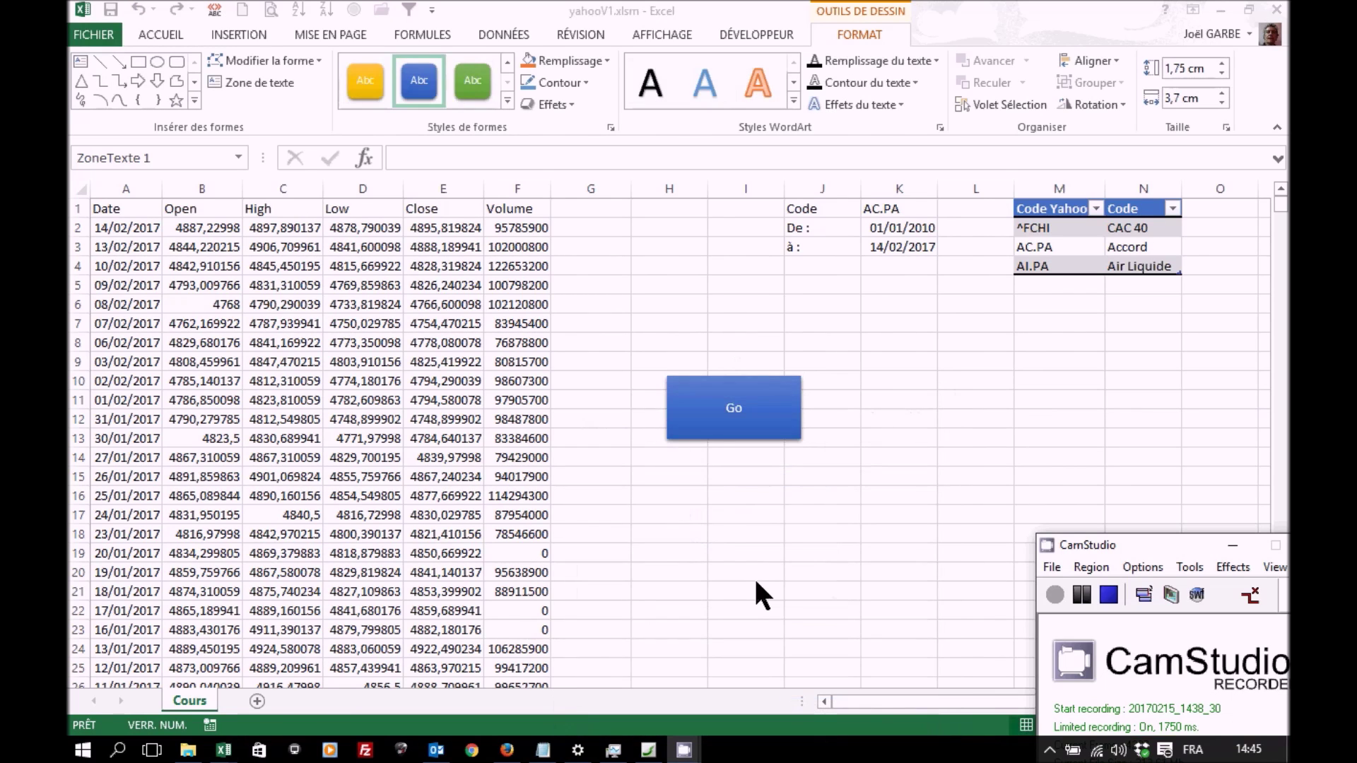
click(716, 518)
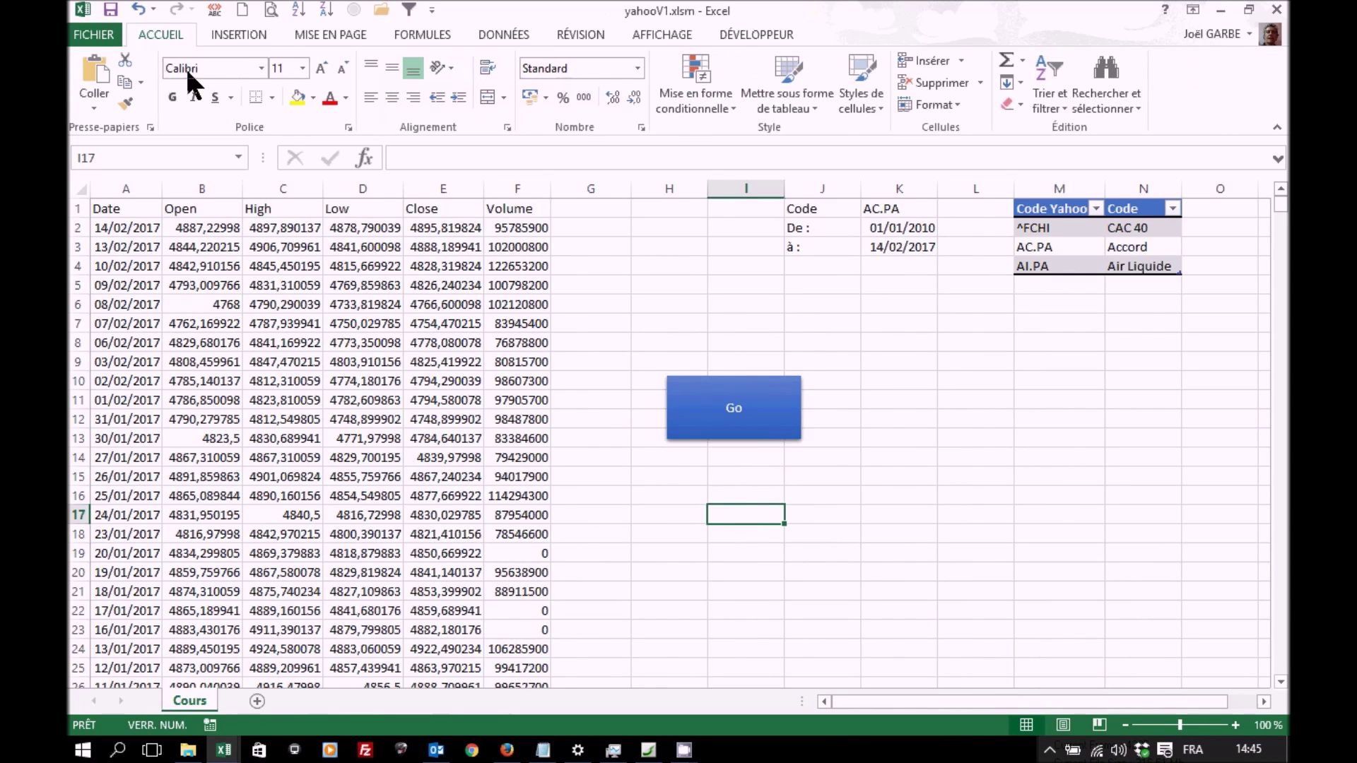
click(109, 9)
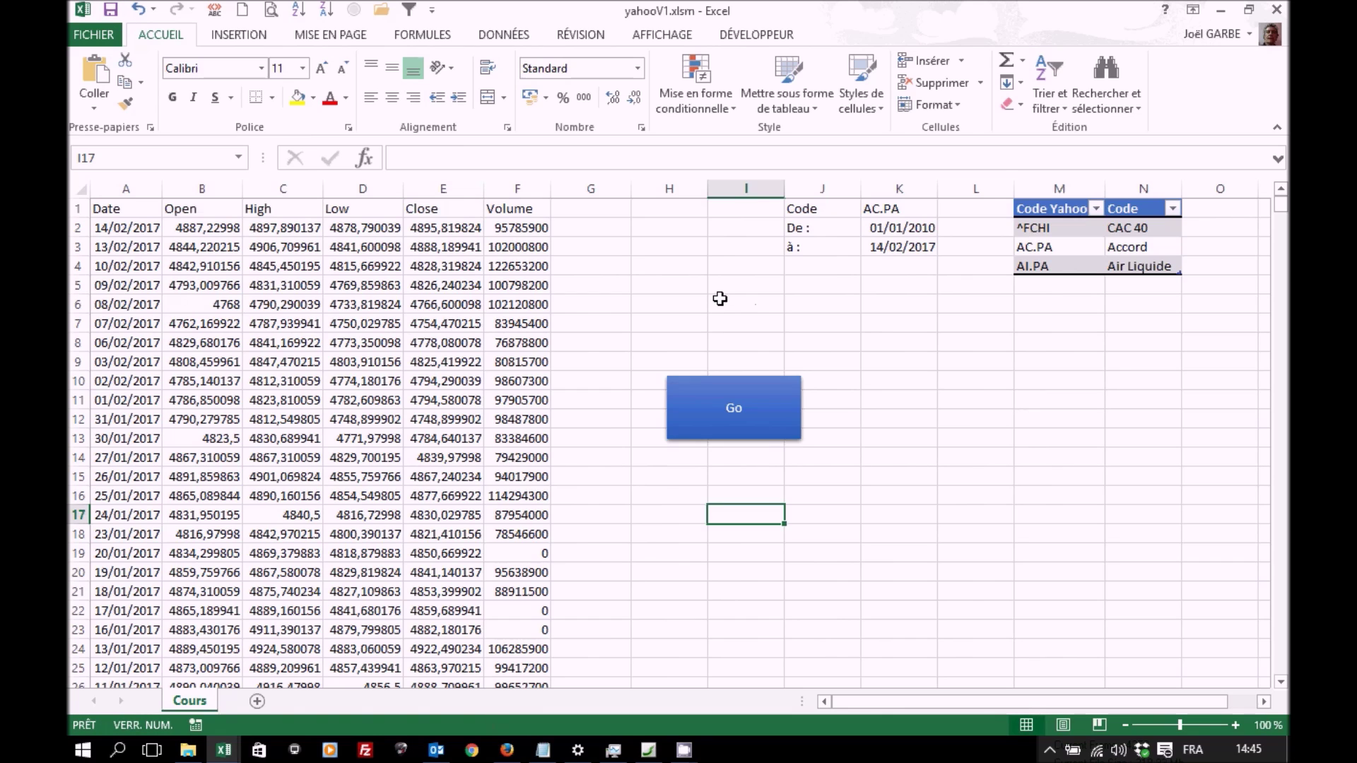
- Run Go, comment out the failing .CommandType line, and let the AC.PA import finish
click(735, 417)
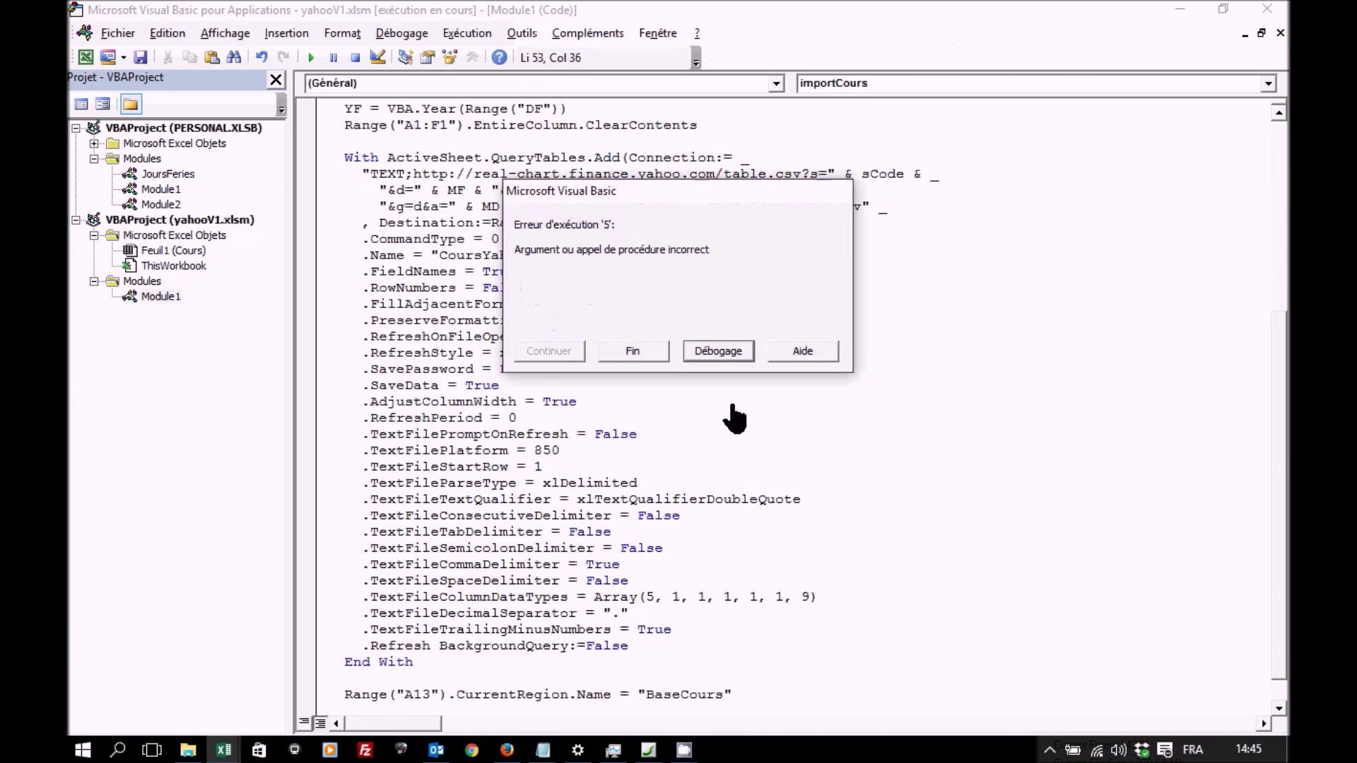
click(718, 351)
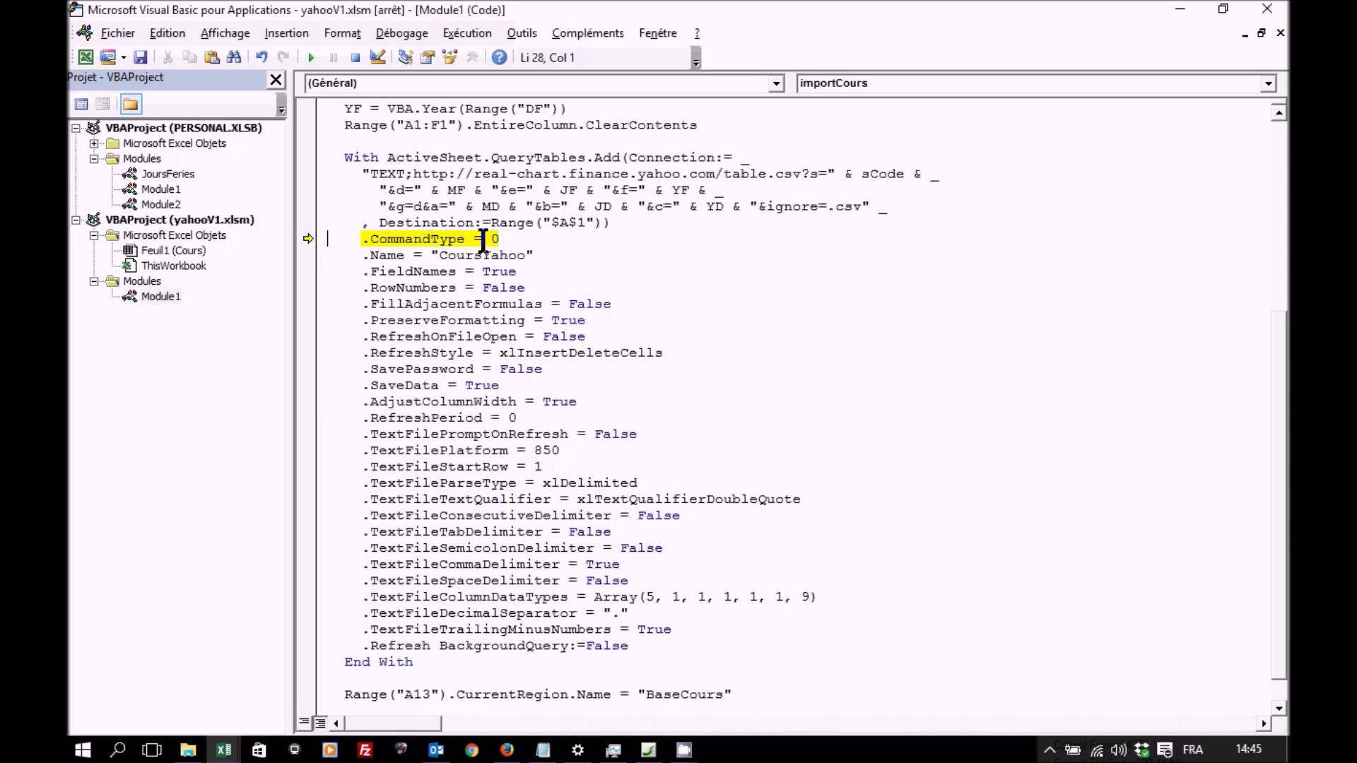
text(')
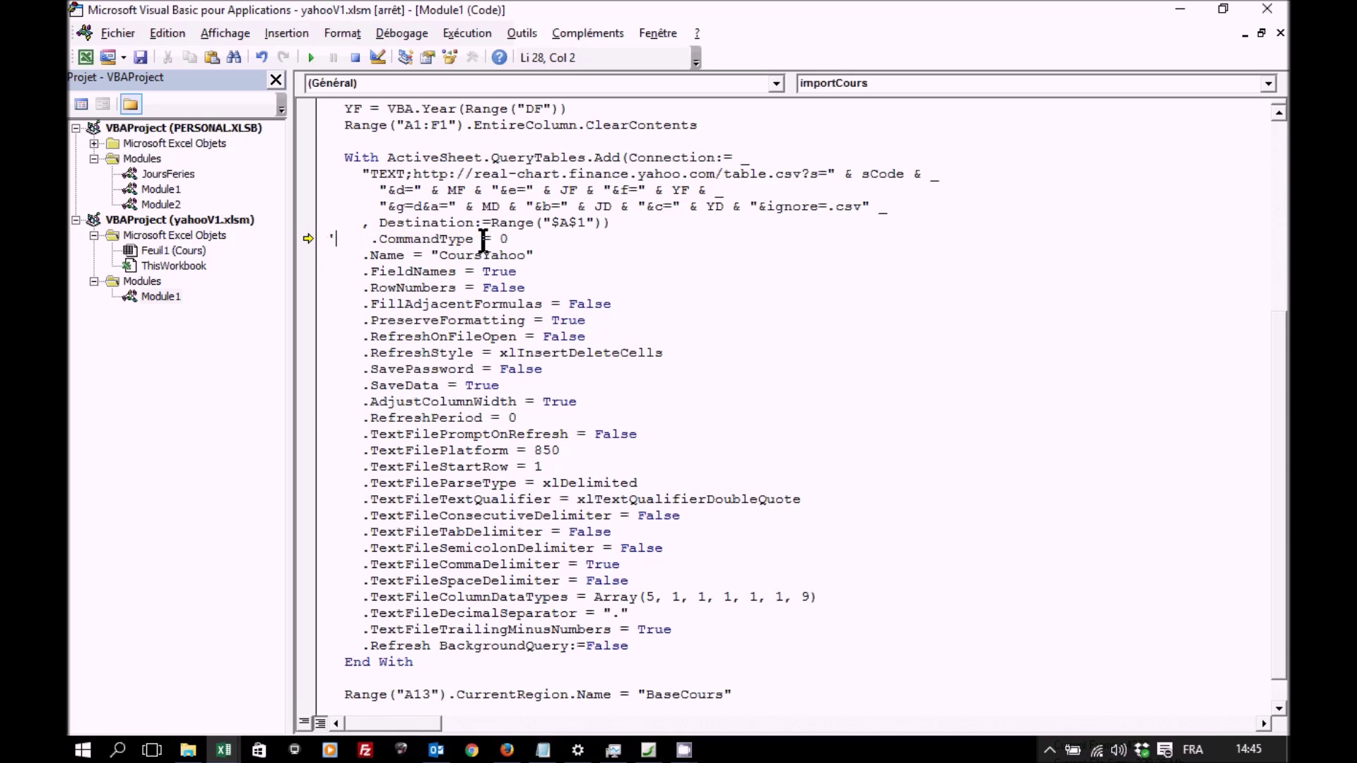
click(533, 161)
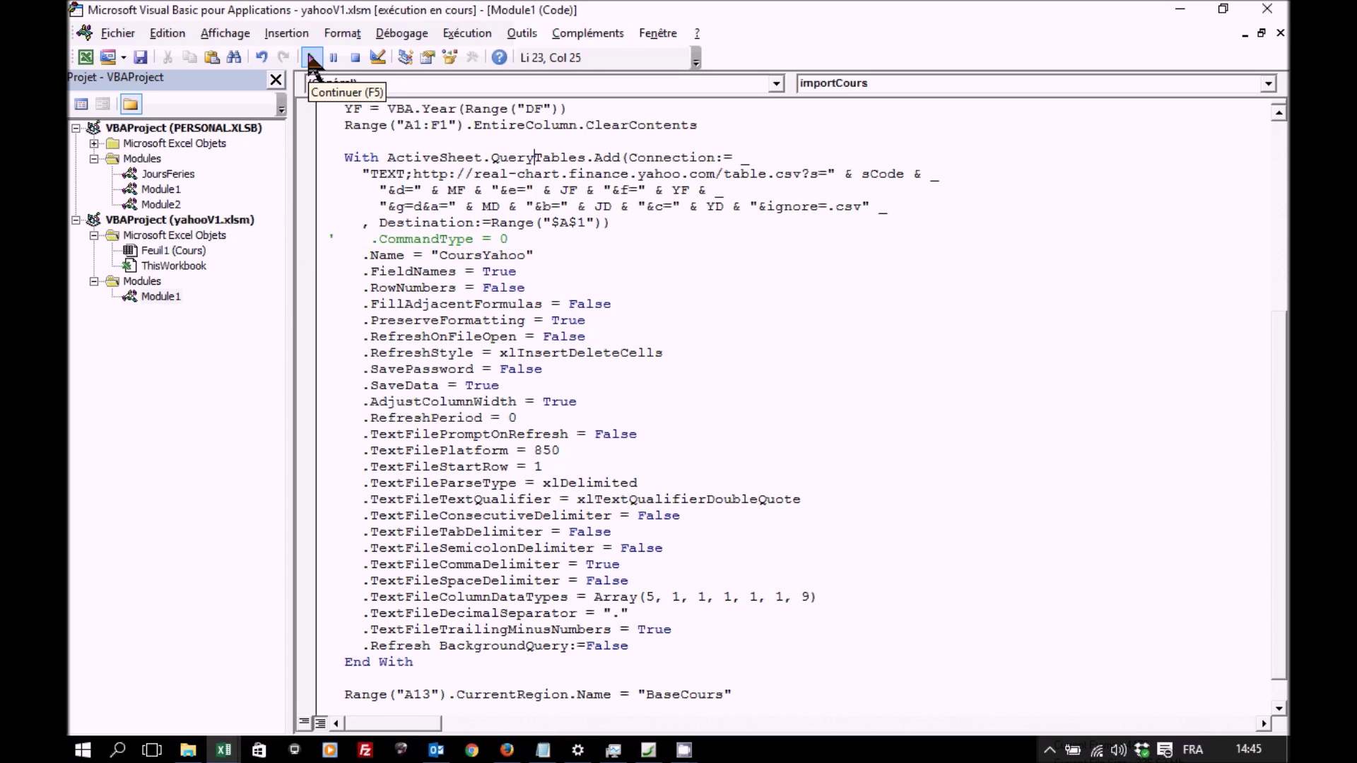
click(1178, 10)
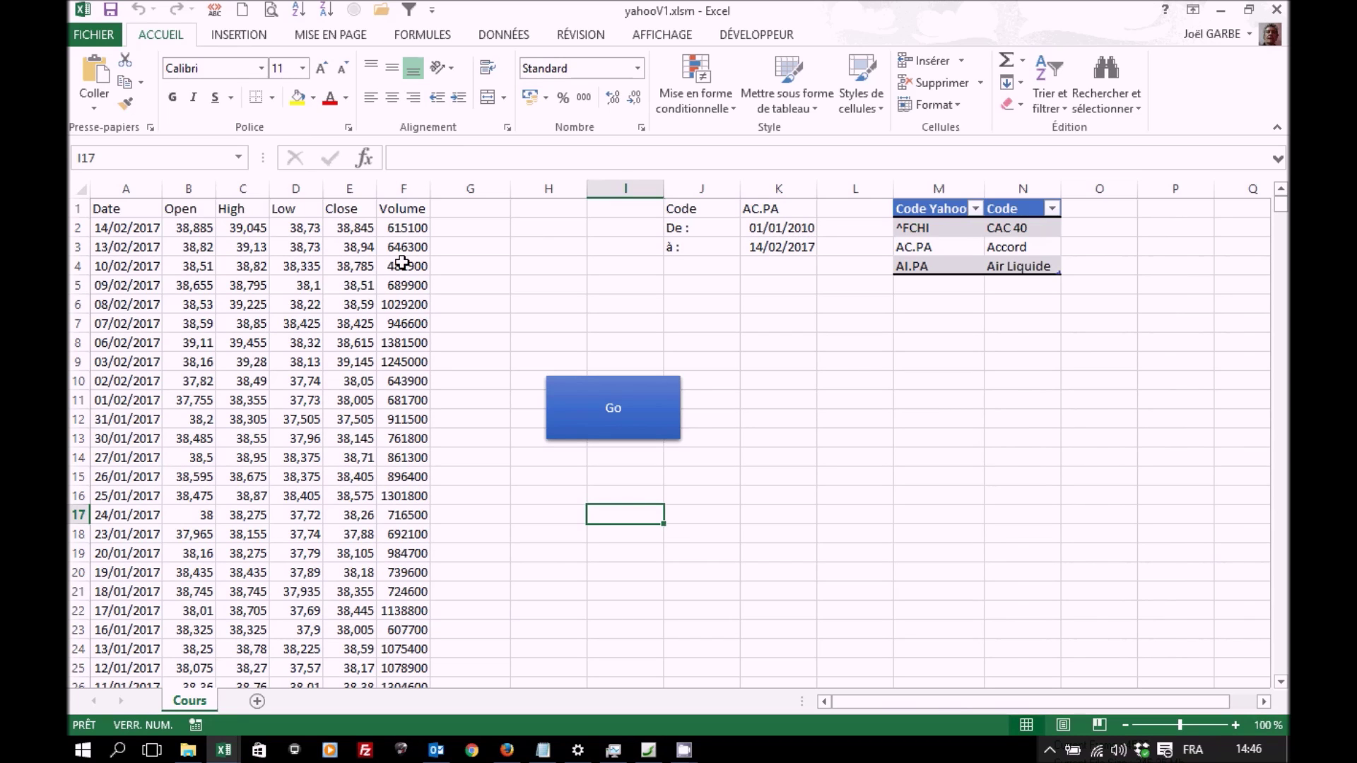
- Jump from A2 to the last imported row, 1836, dated 01/02/2010
click(124, 226)
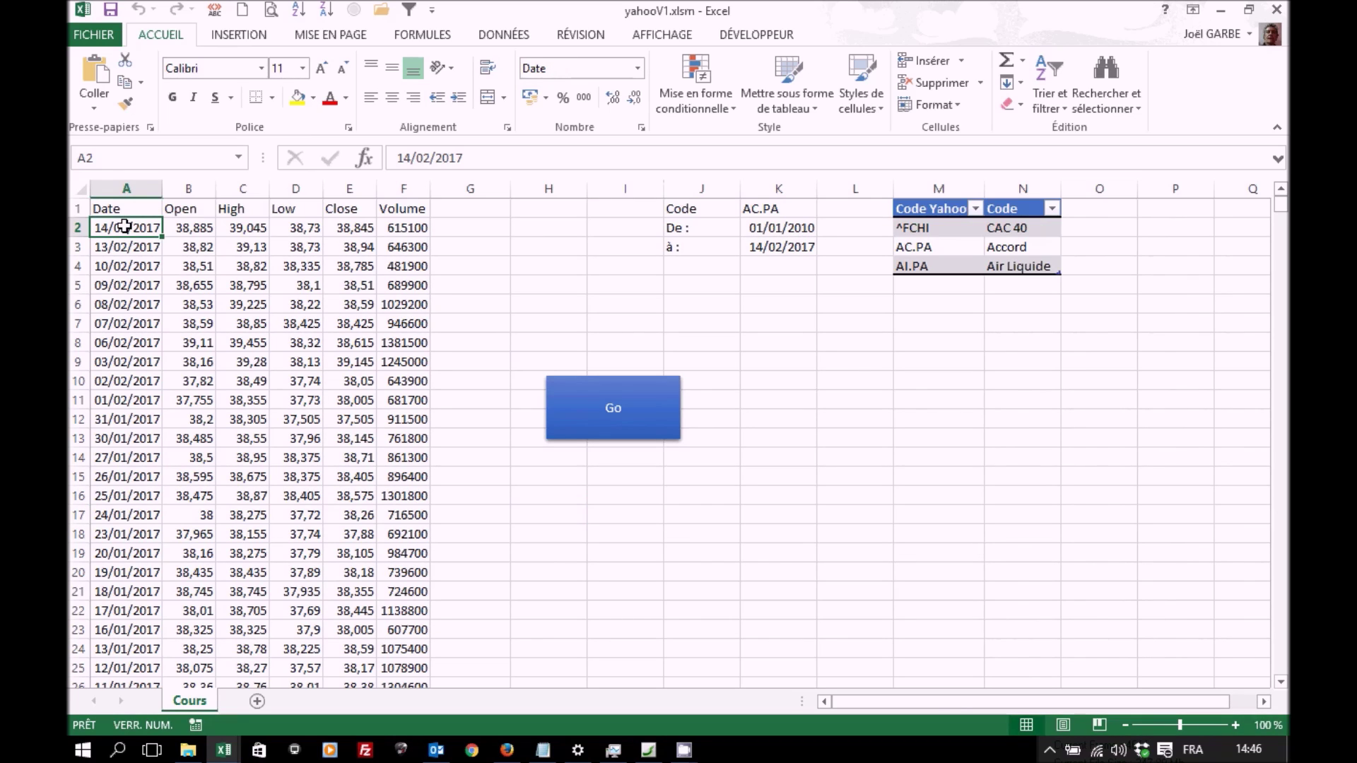
key(ctrl+Down)
key(Down)
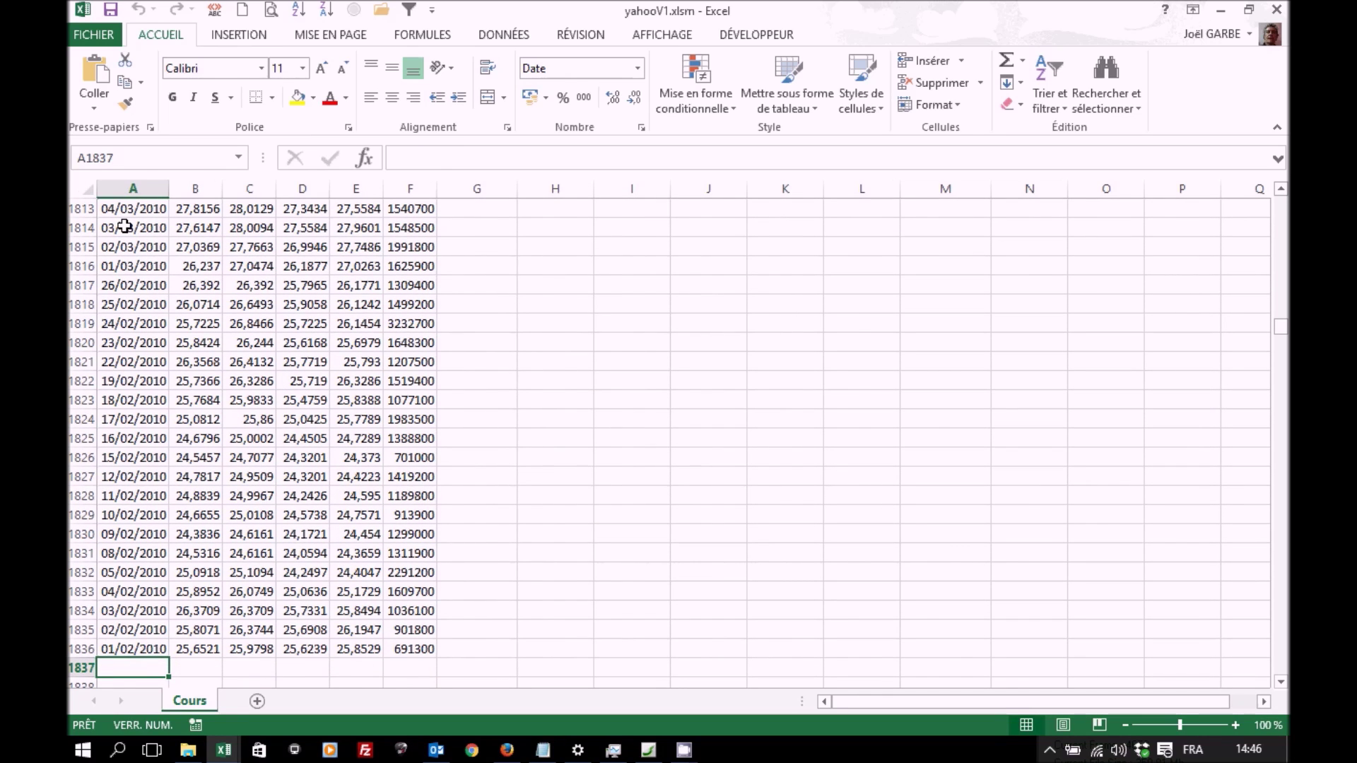
key(Up)
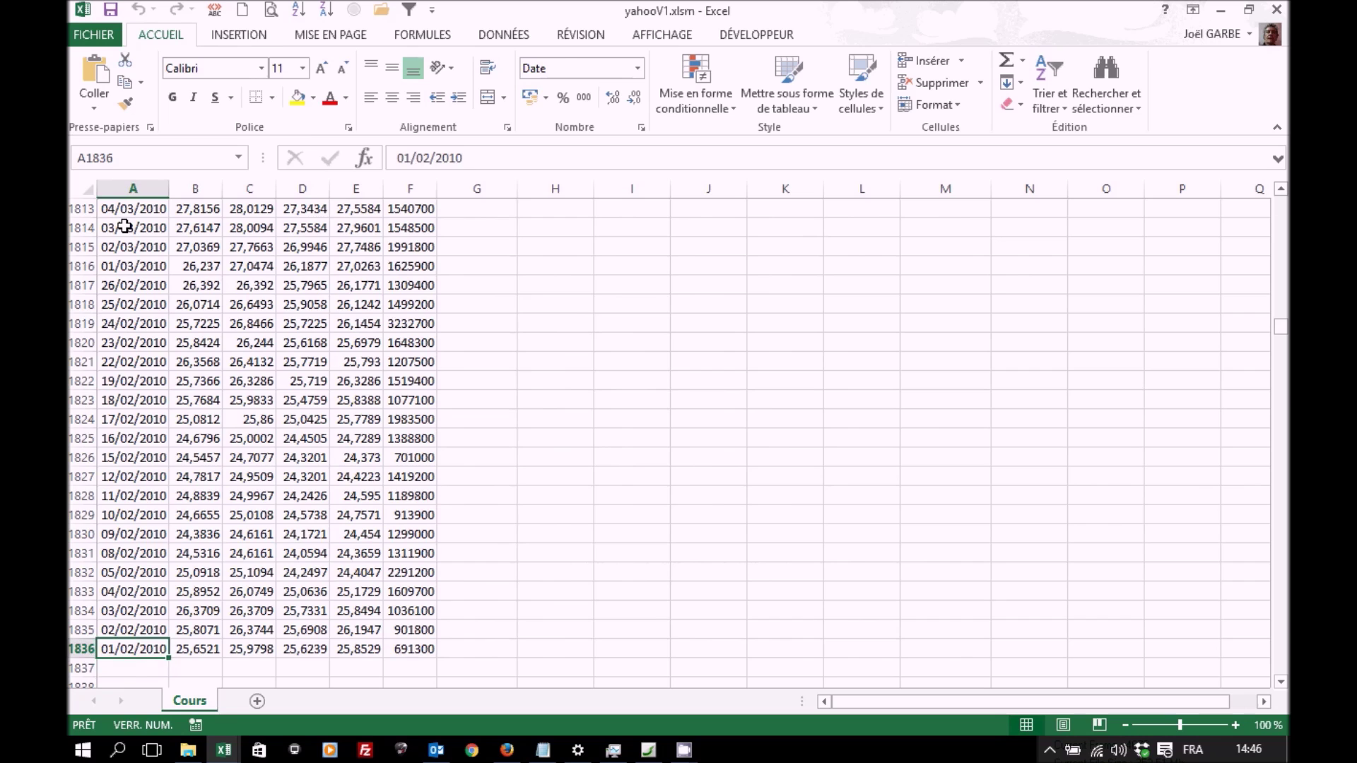
key(ctrl+Up)
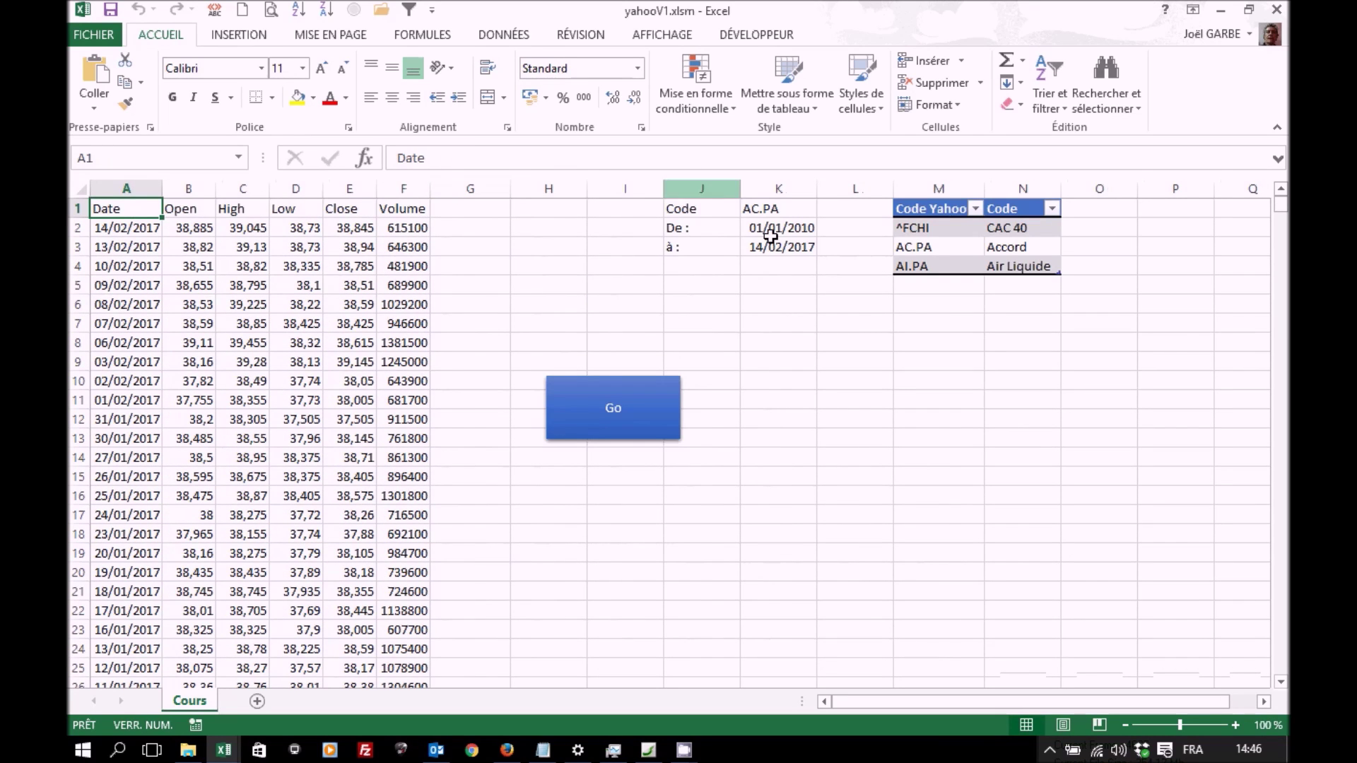
key(ctrl+Down)
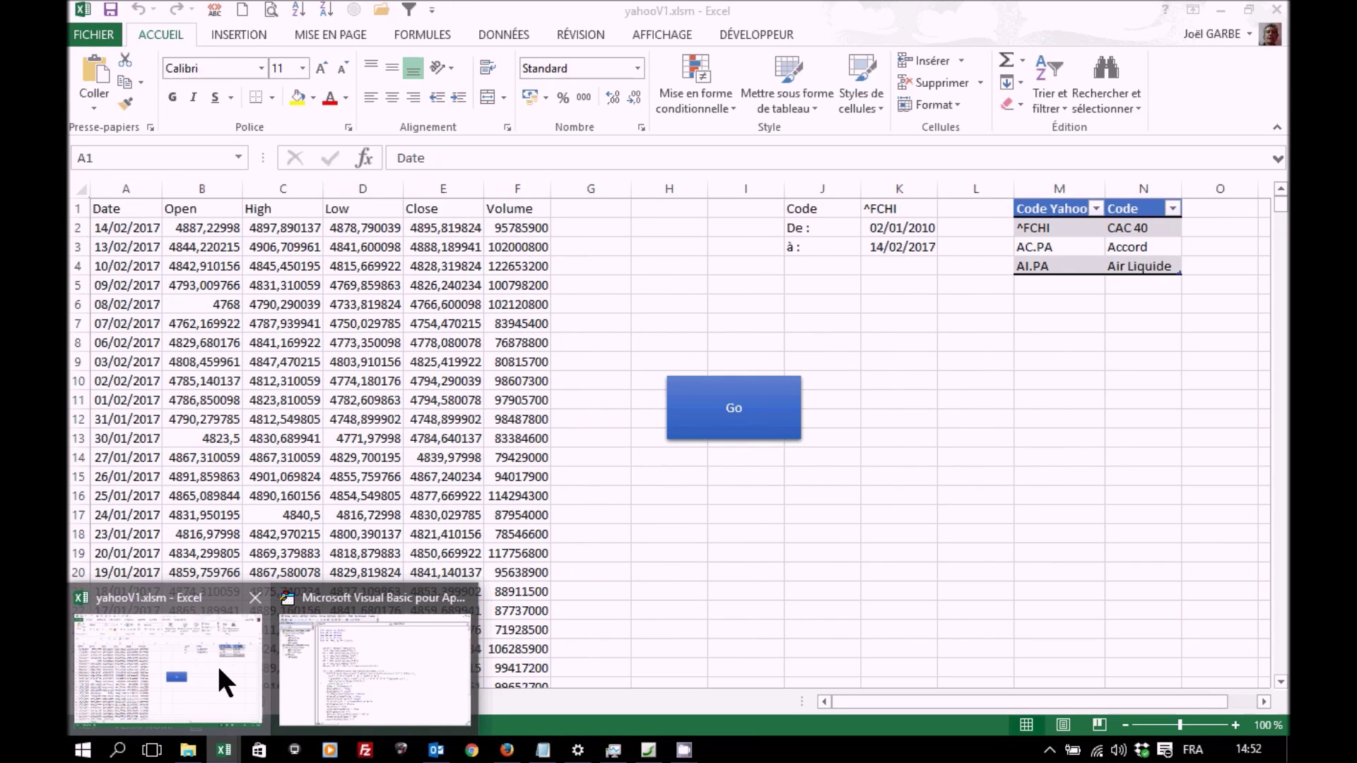
- Append '- 1' to the MD and MF VBA.Month lines and save the module
mouse_move(223, 749)
click(217, 664)
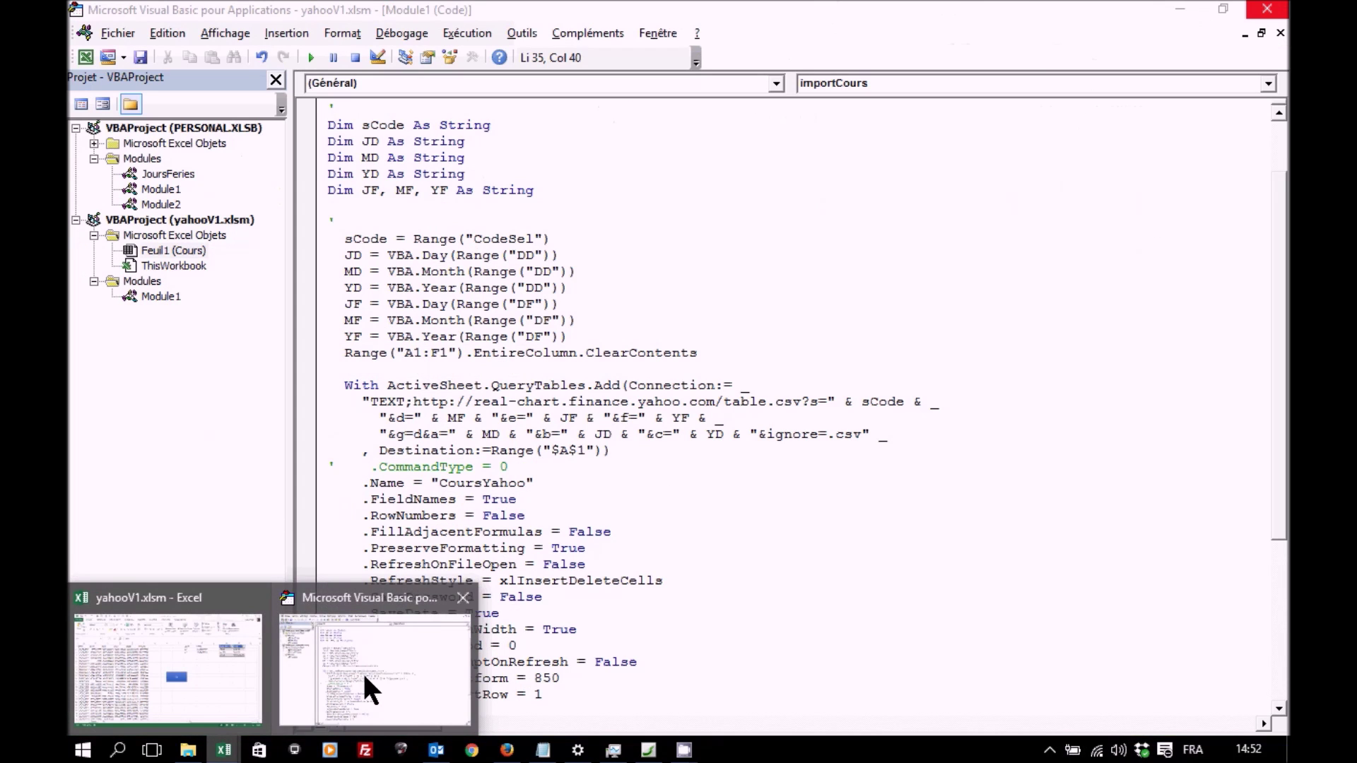
click(367, 689)
click(593, 271)
text(-1)
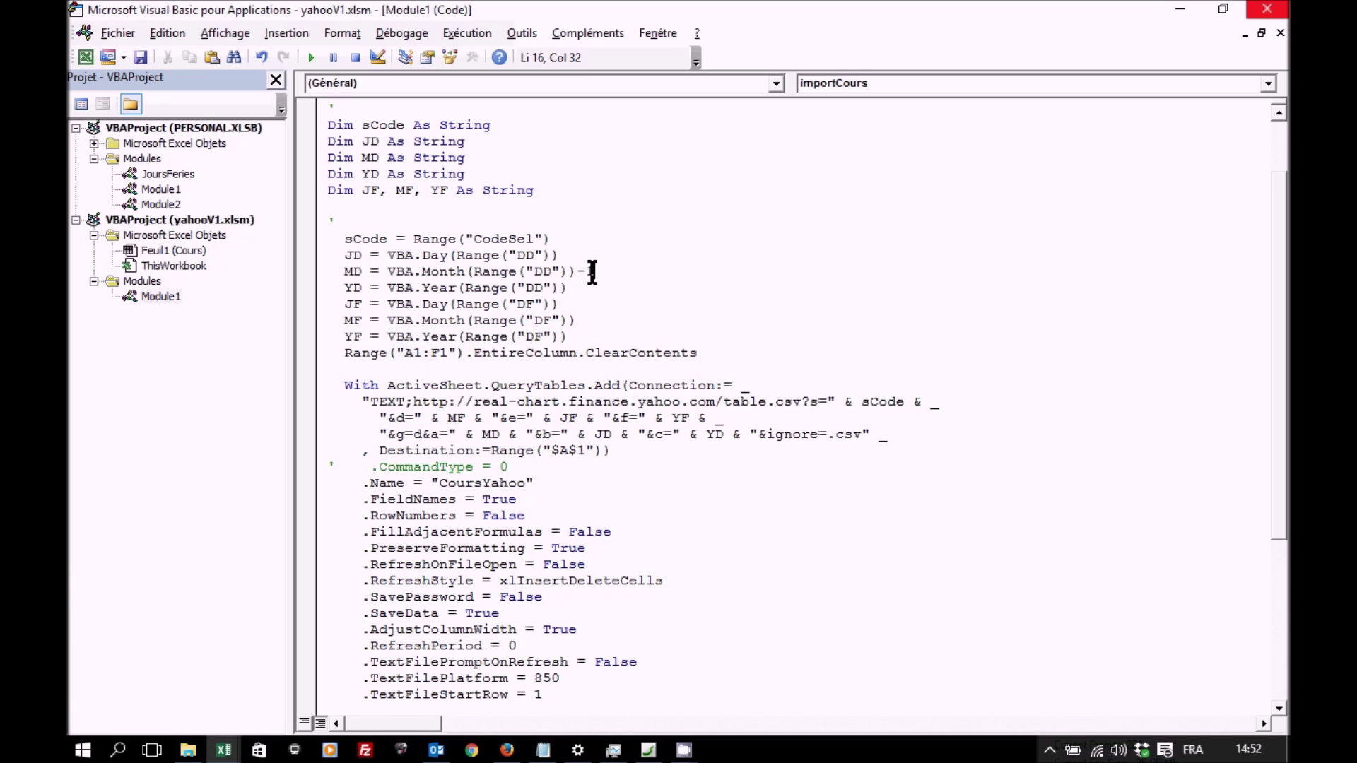
click(595, 322)
click(141, 59)
- Rerun the import from the Go box and check how far the data reaches
click(225, 751)
click(225, 705)
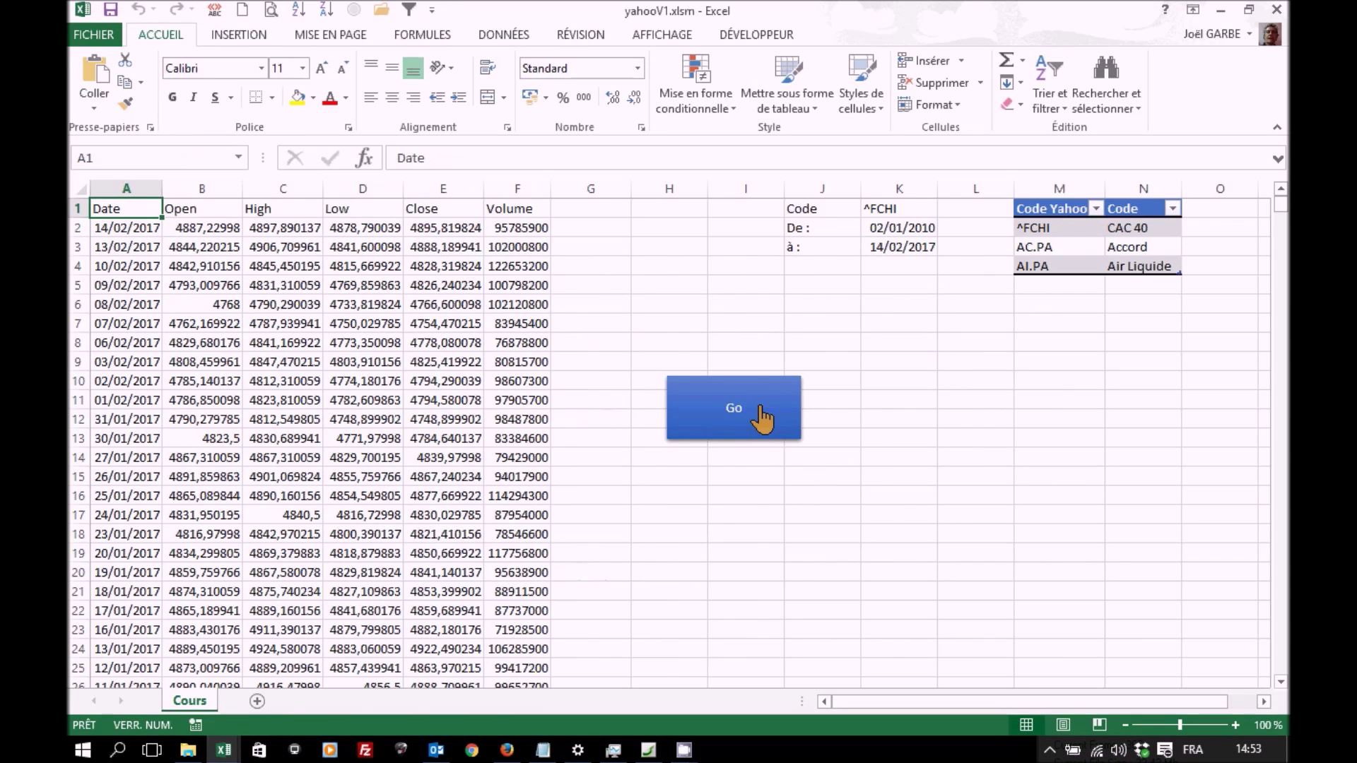
click(760, 409)
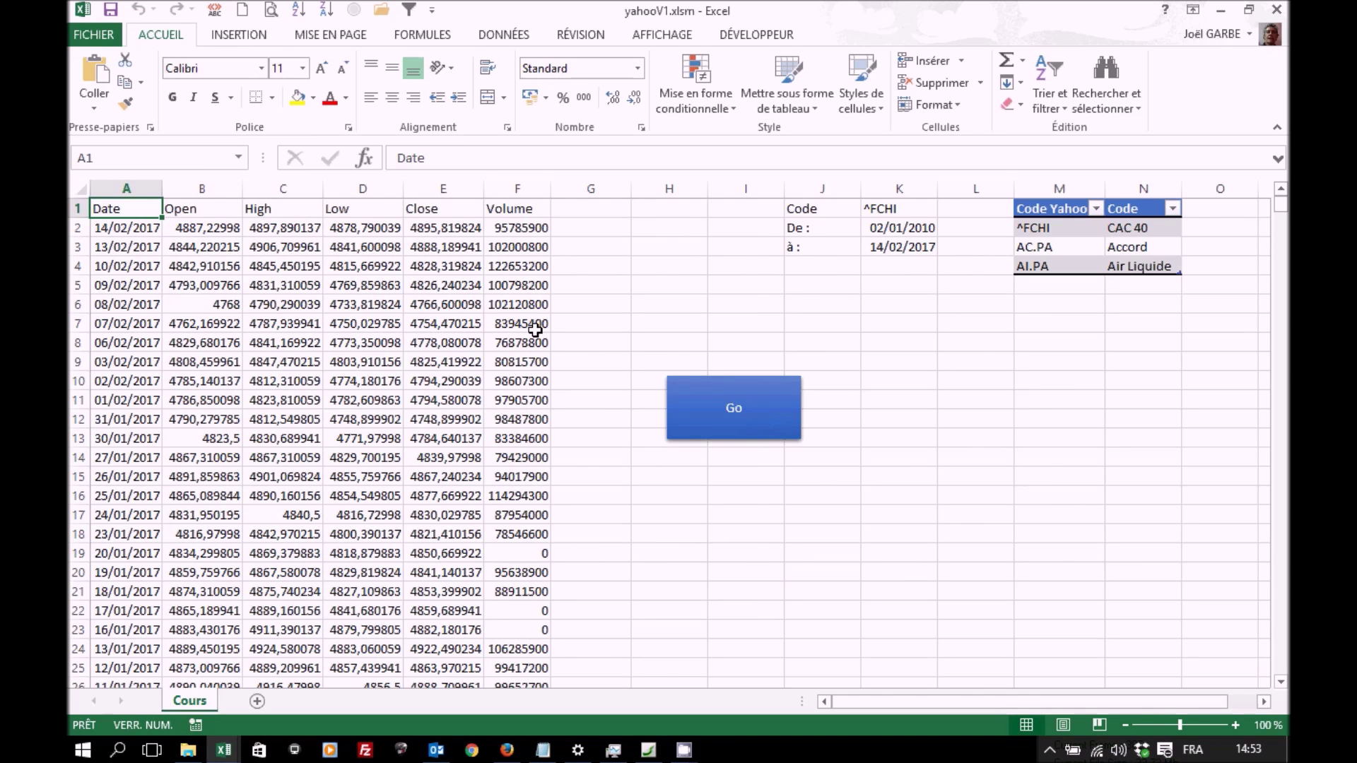
key(ctrl+Down)
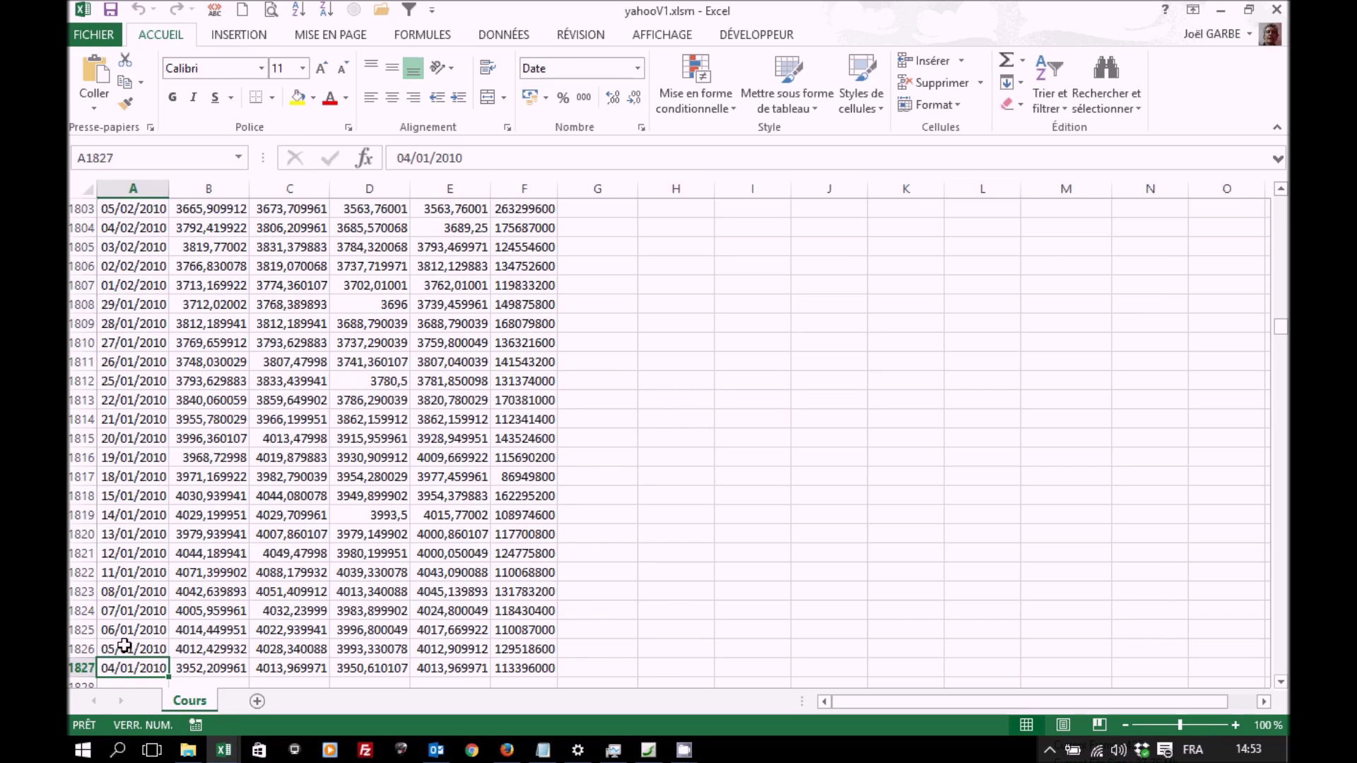
key(ctrl+Up)
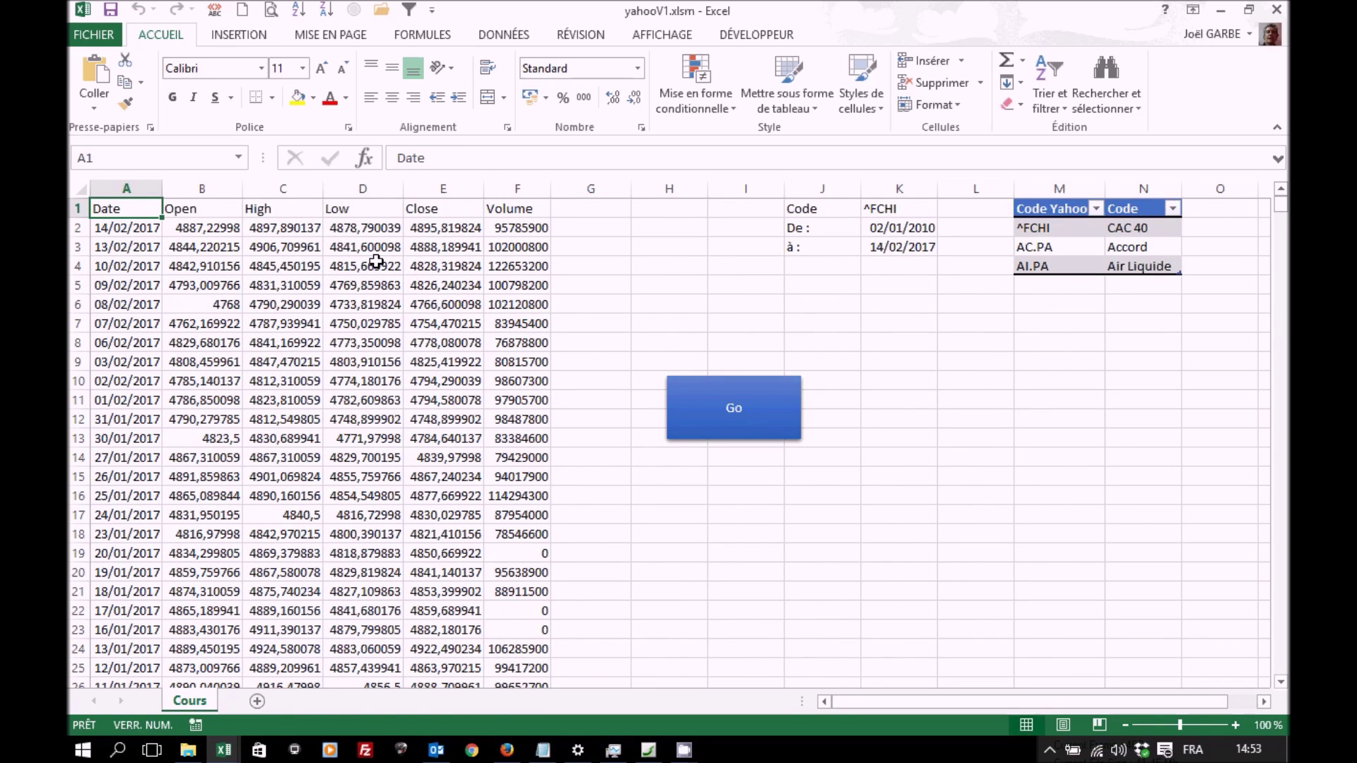
- Set K1 to AI.PA and the start date to 02/01/1990, then import and check the last row
click(925, 208)
click(944, 208)
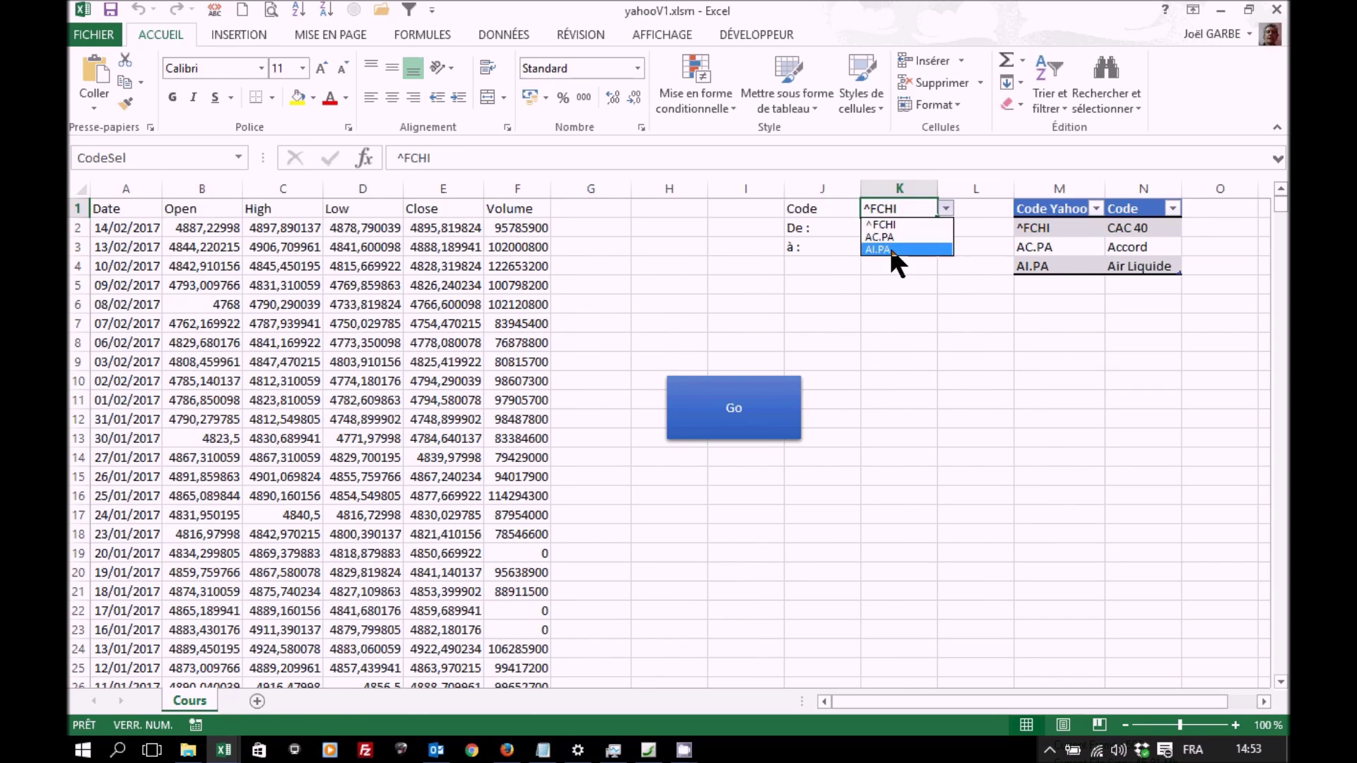
click(947, 251)
click(909, 236)
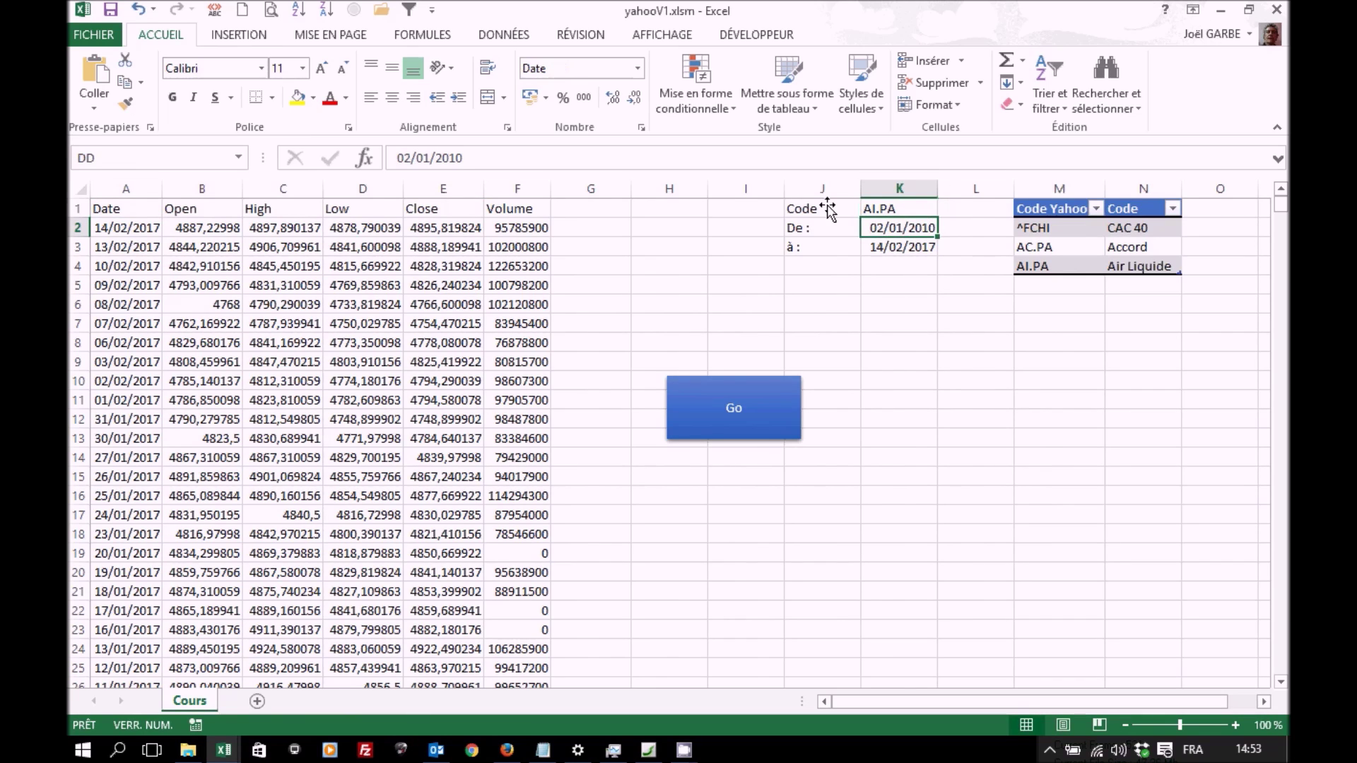
double_click(439, 158)
text(1990)
key(Return)
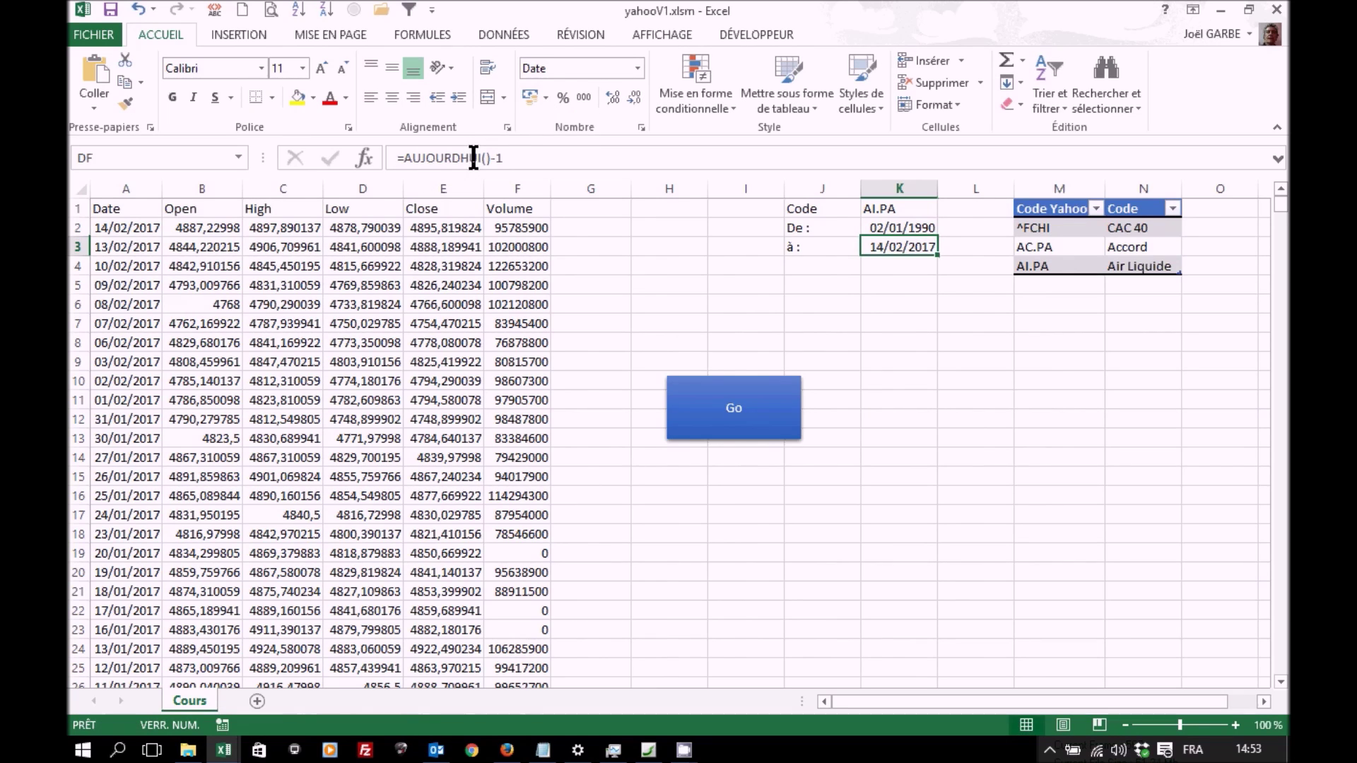
click(748, 408)
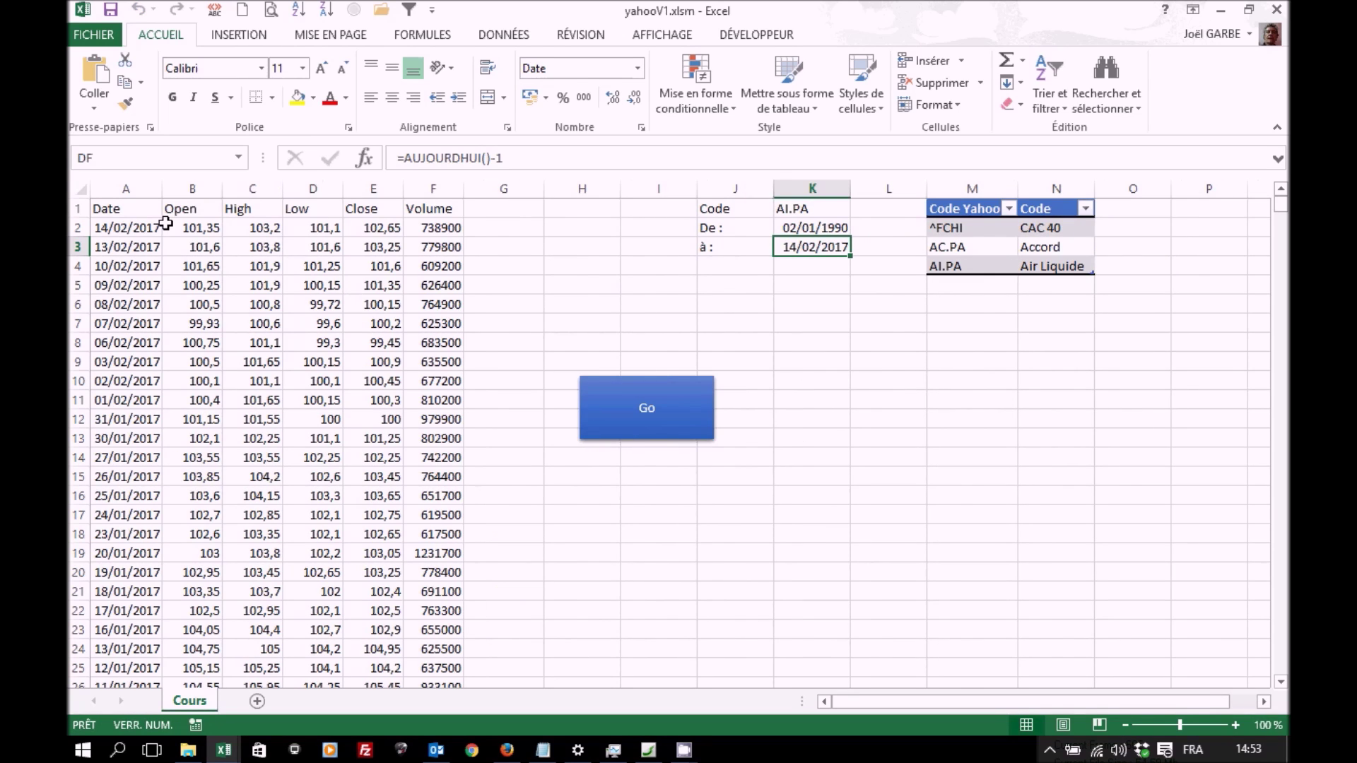
click(108, 230)
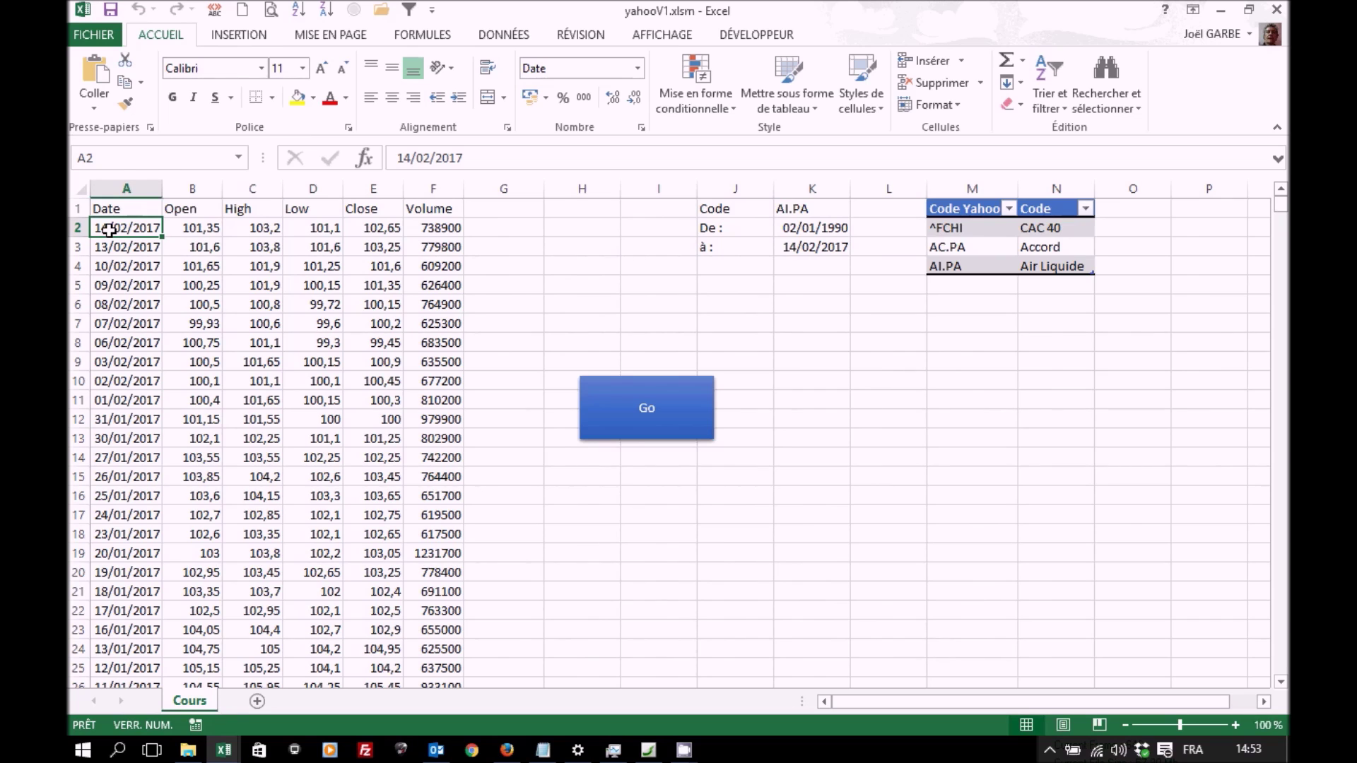
key(ctrl+Down)
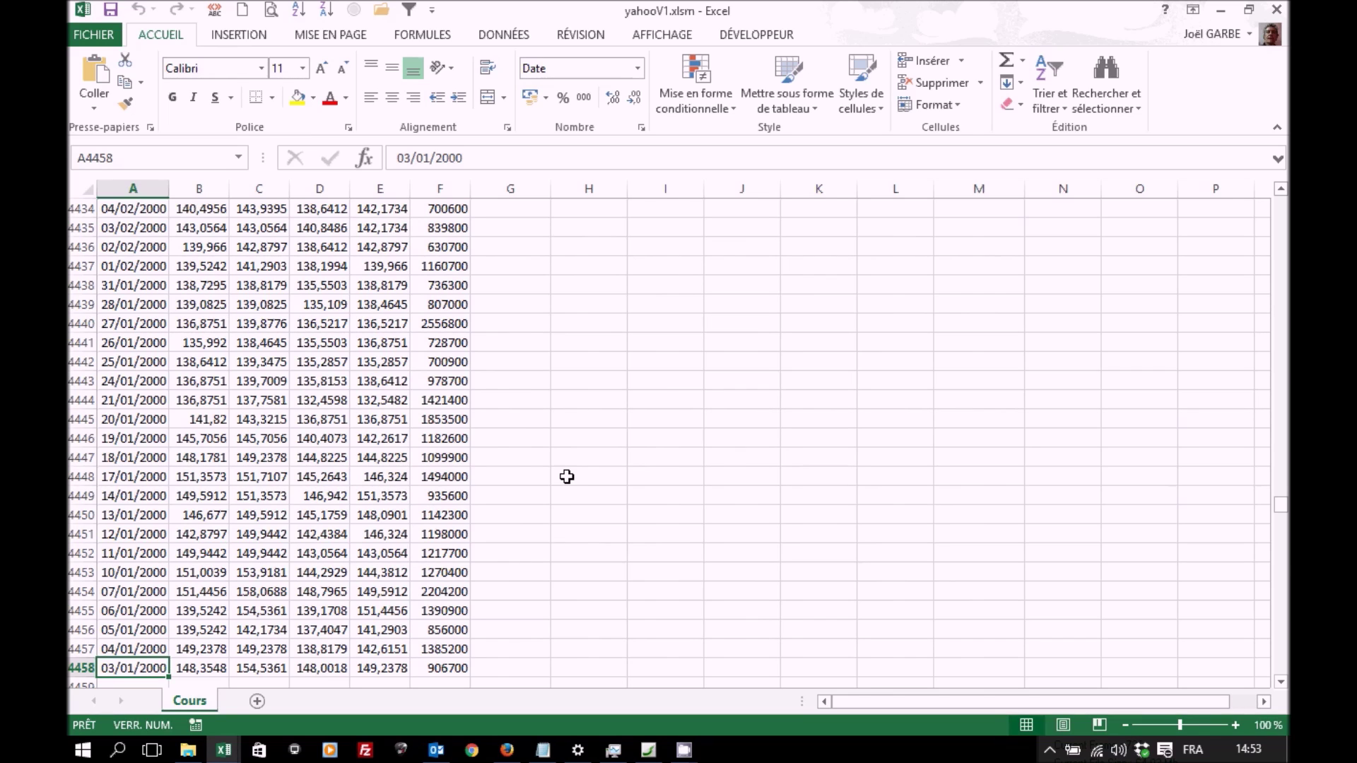
key(ctrl+Home)
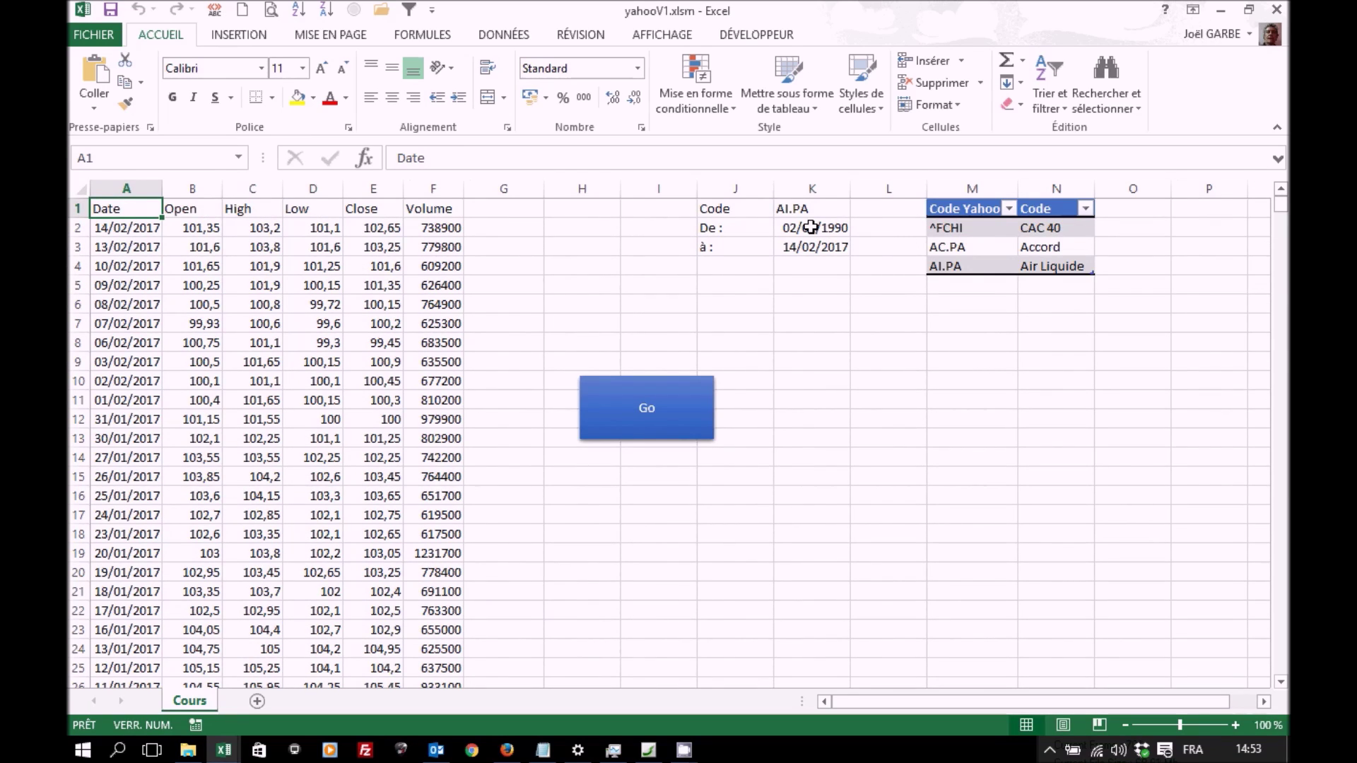
- Import ^FCHI prices and confirm they reach back to 01/03/1990 at row 6839
click(830, 209)
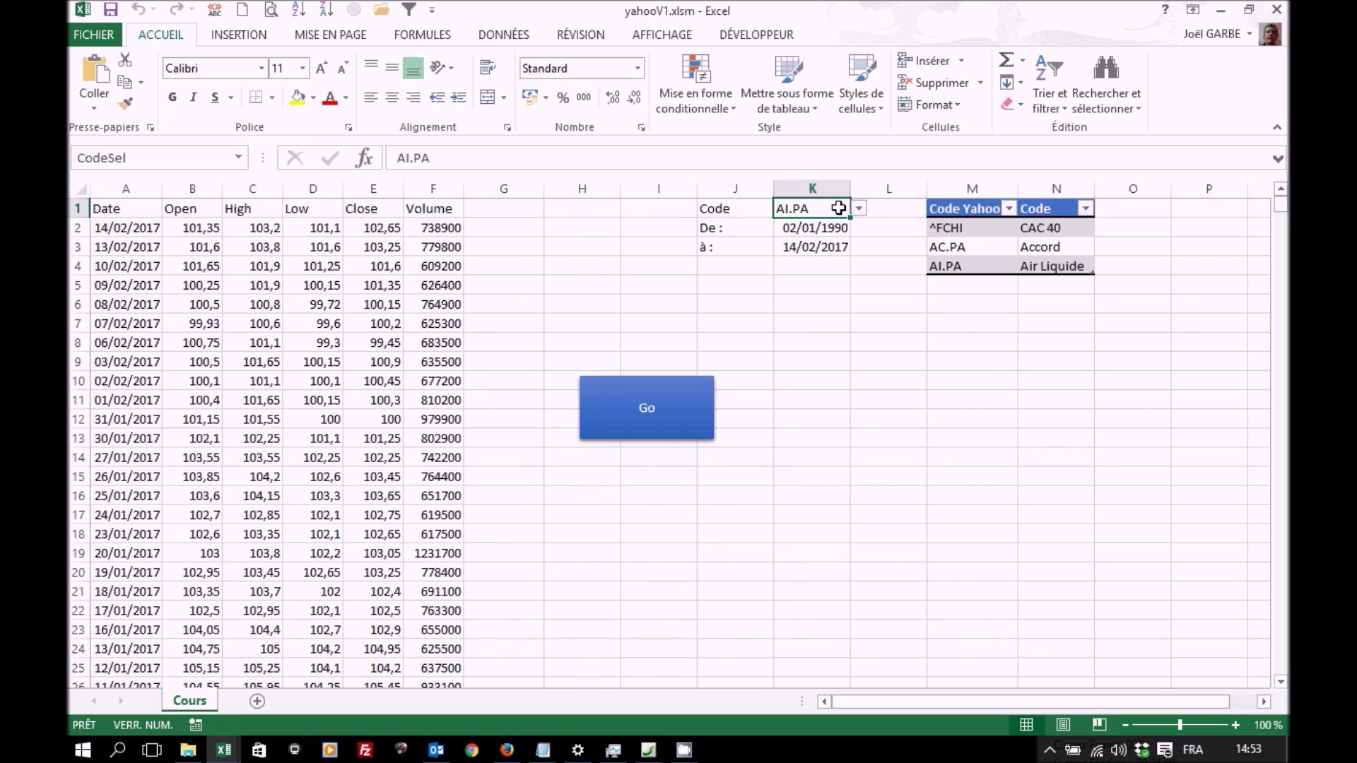
click(858, 209)
click(817, 219)
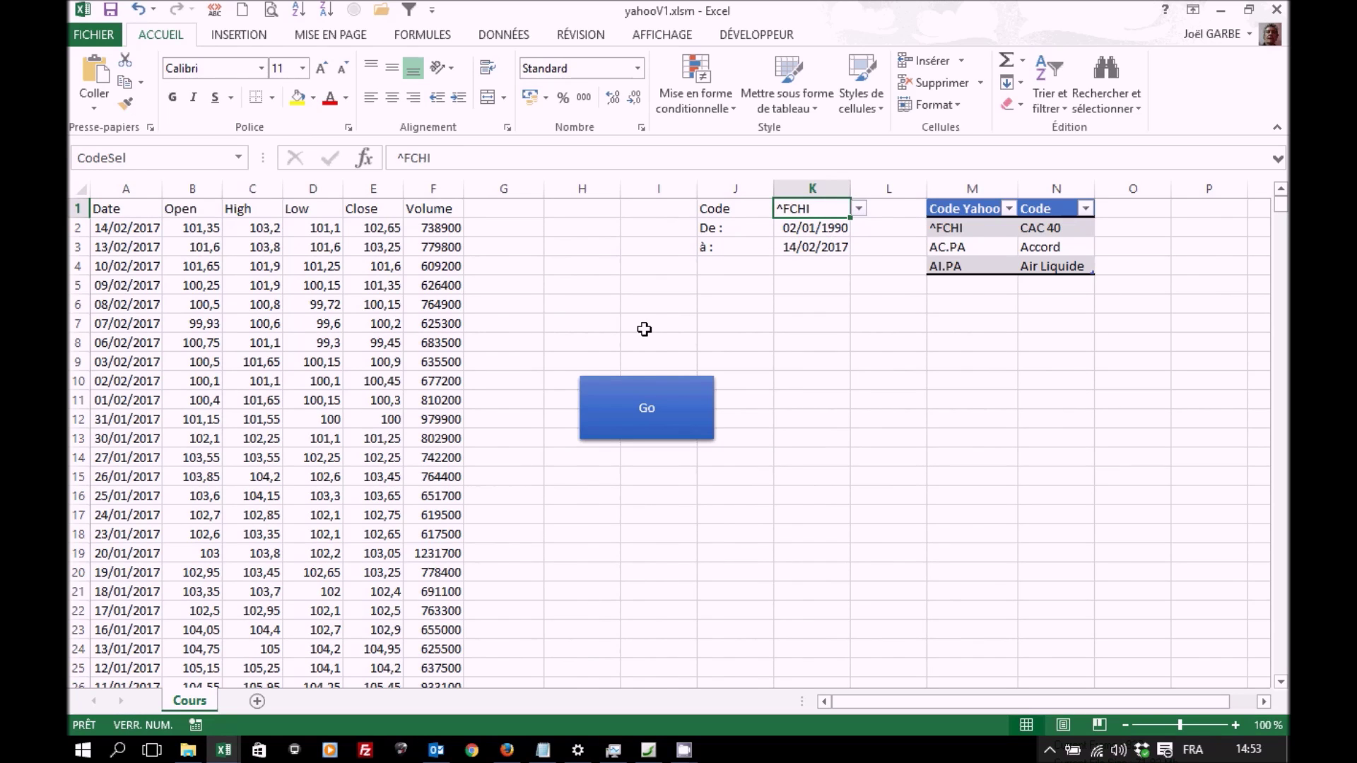
click(646, 407)
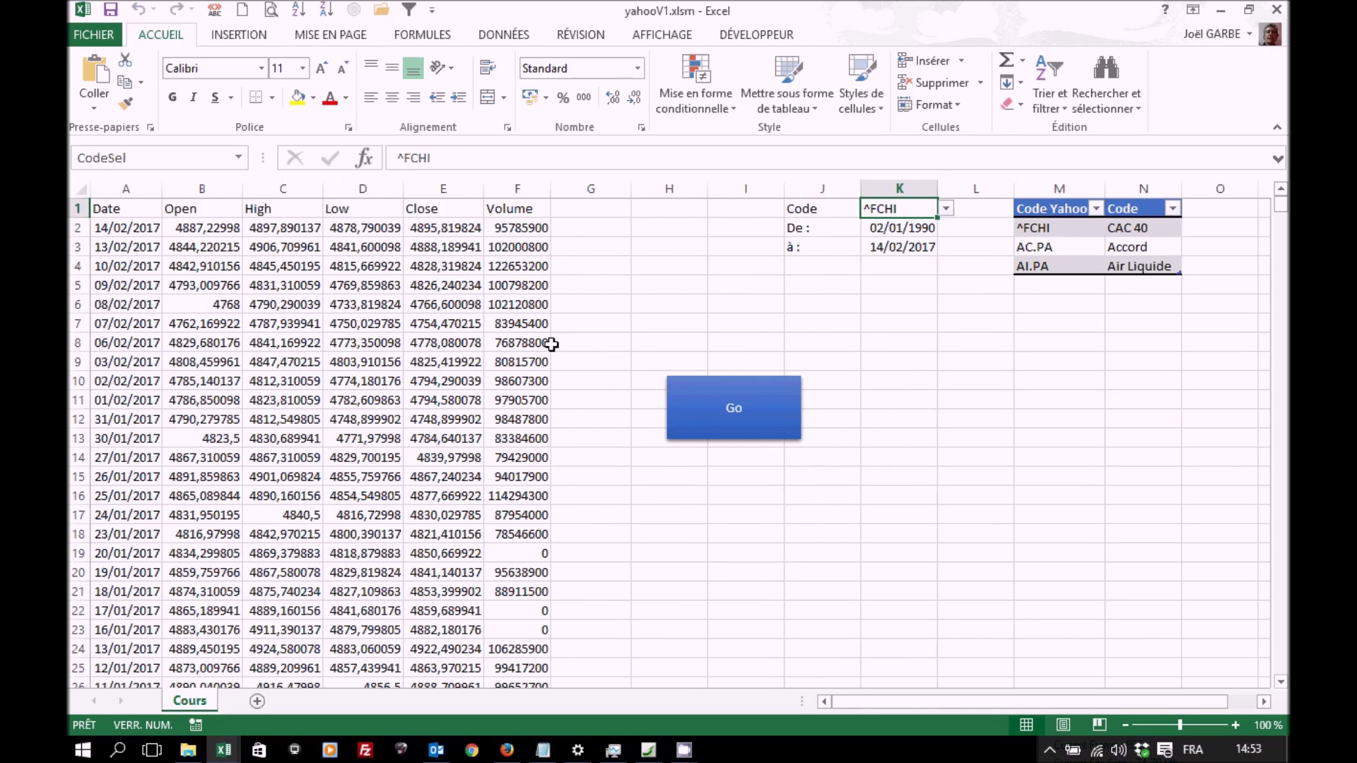
click(145, 227)
key(ctrl+Down)
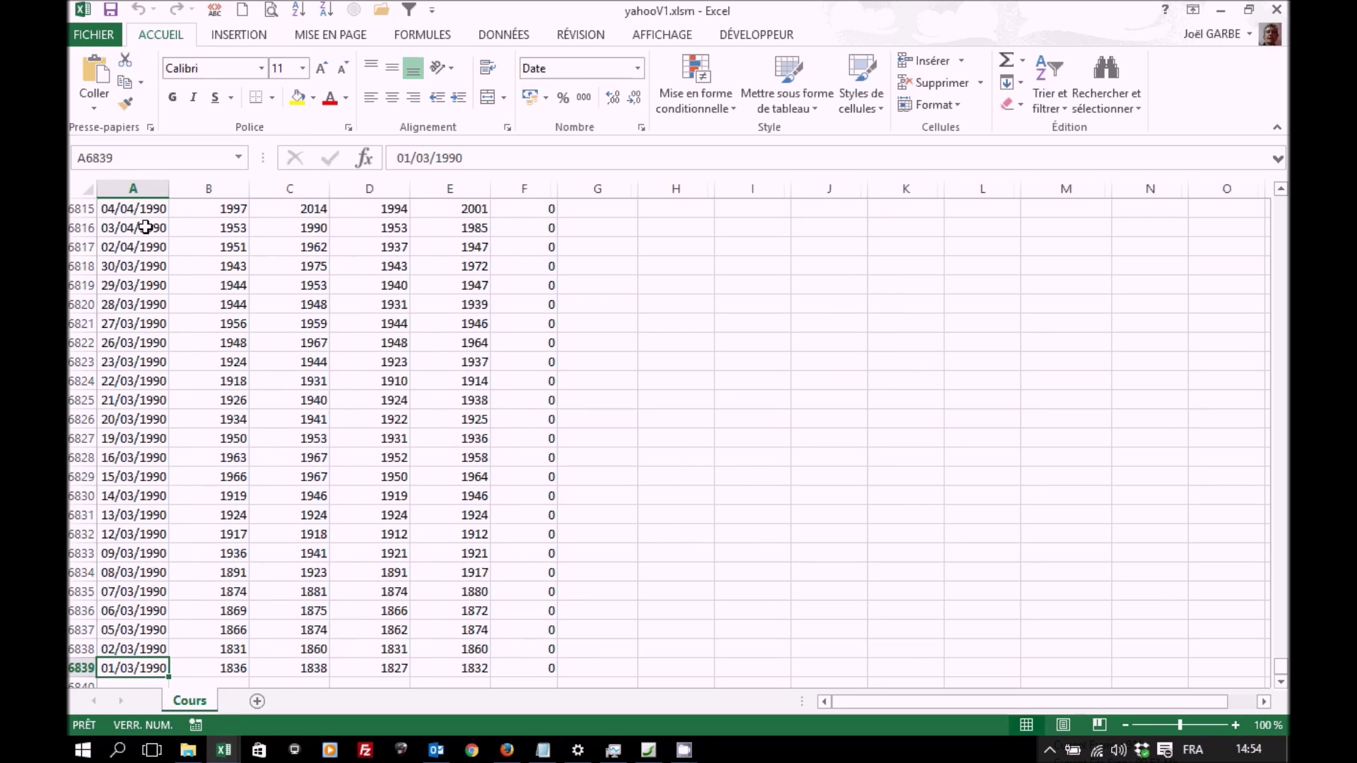
- Reselect AI.PA in K1 and rerun Go, reloading Air Liquide prices from 14/02/2017
key(ctrl+Up)
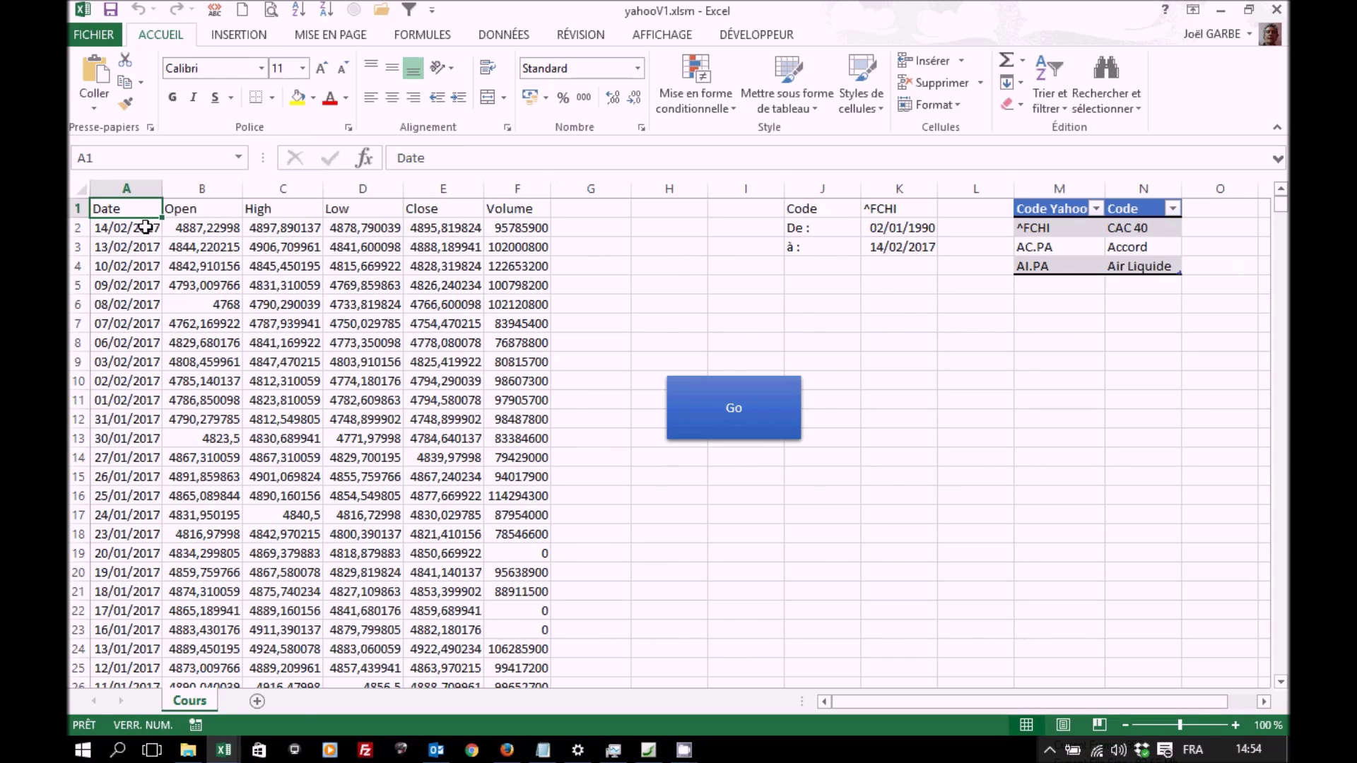
click(902, 207)
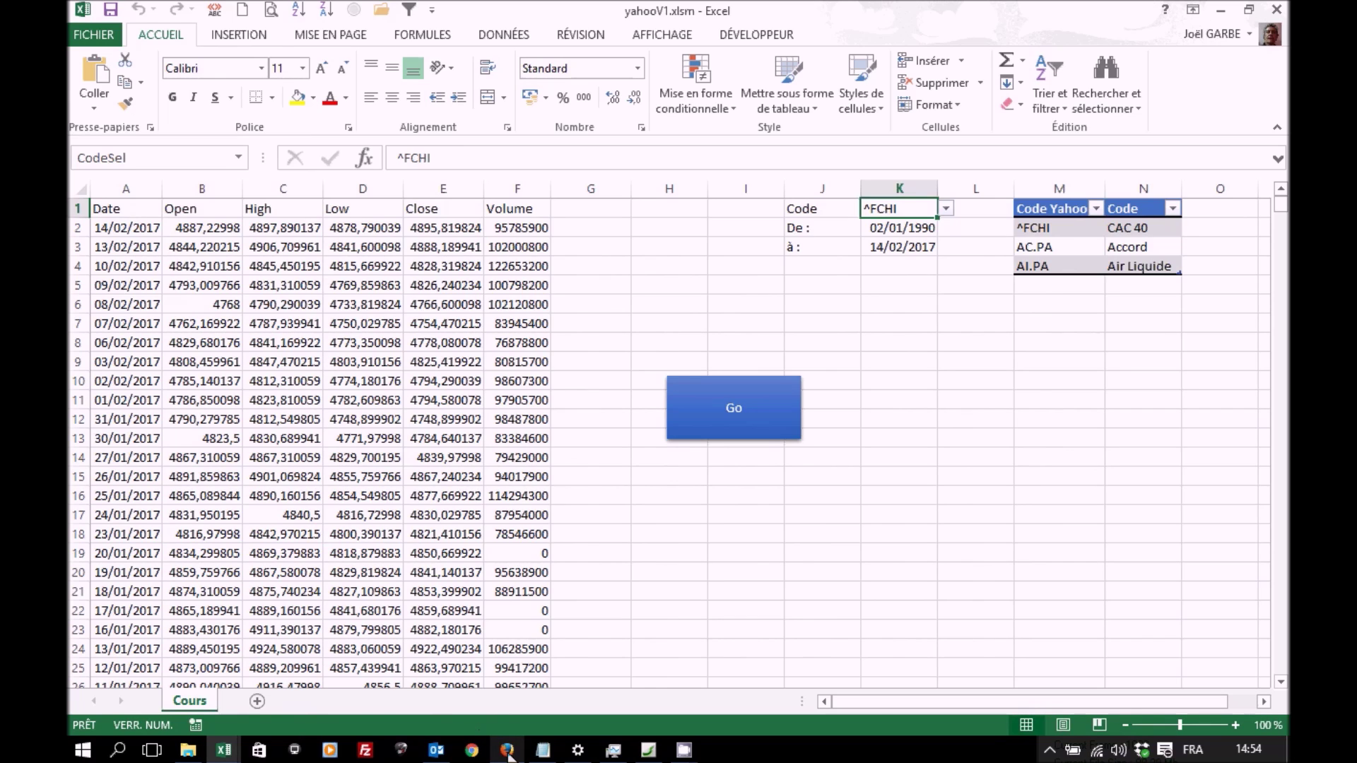
click(945, 208)
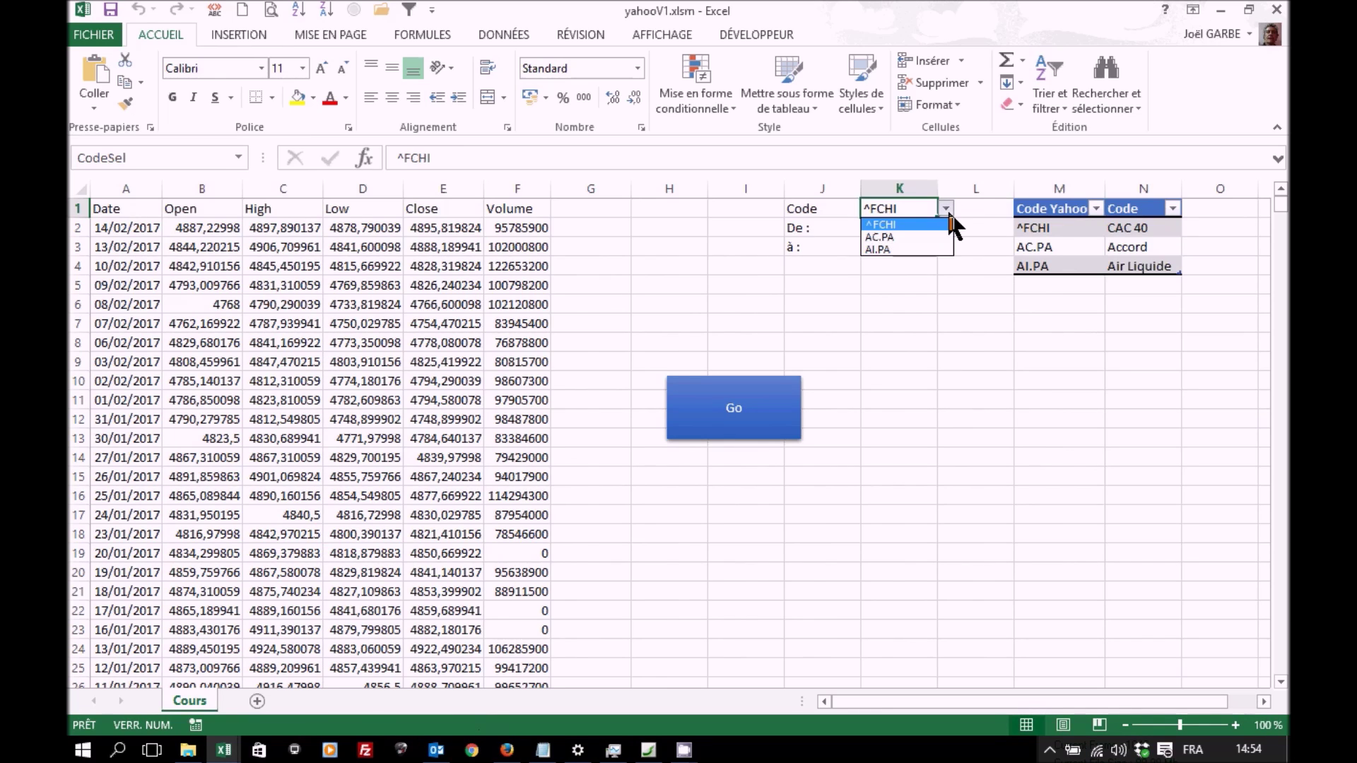
click(955, 247)
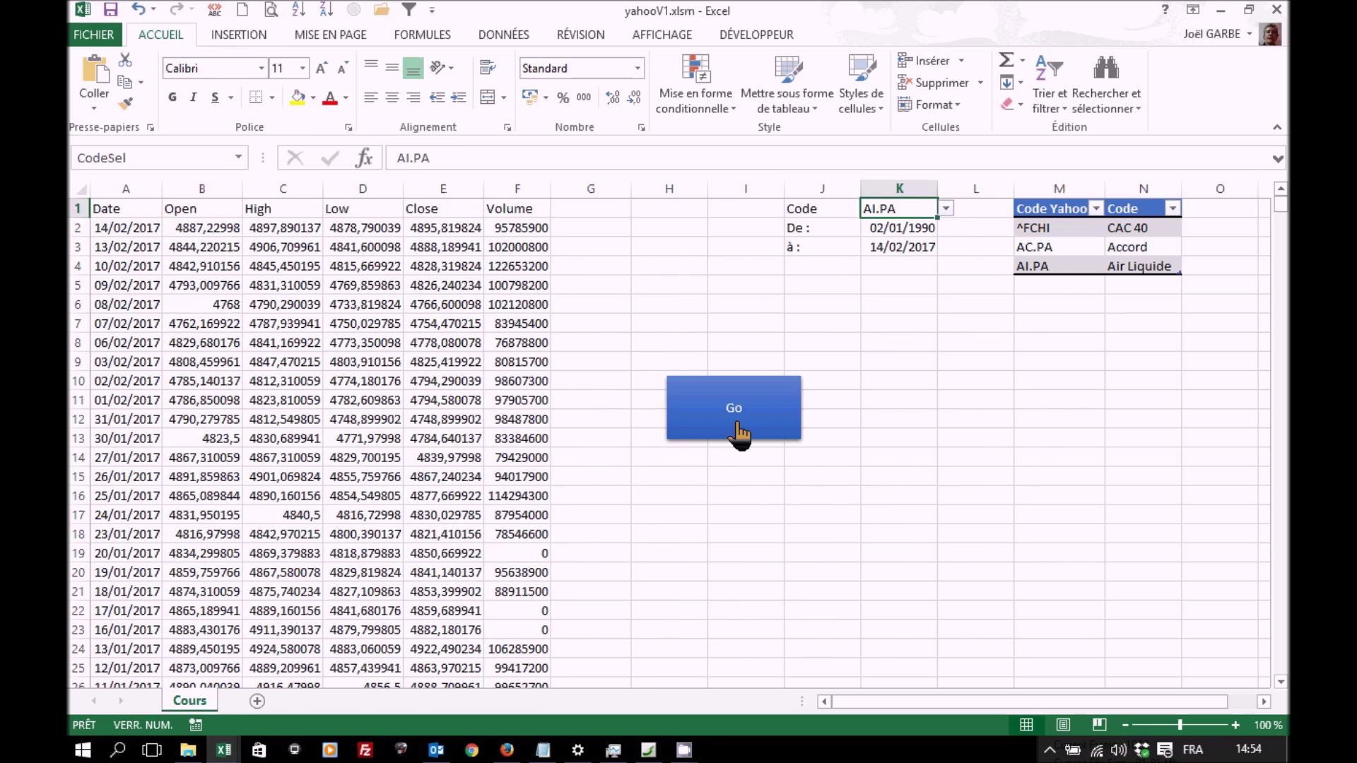
click(722, 437)
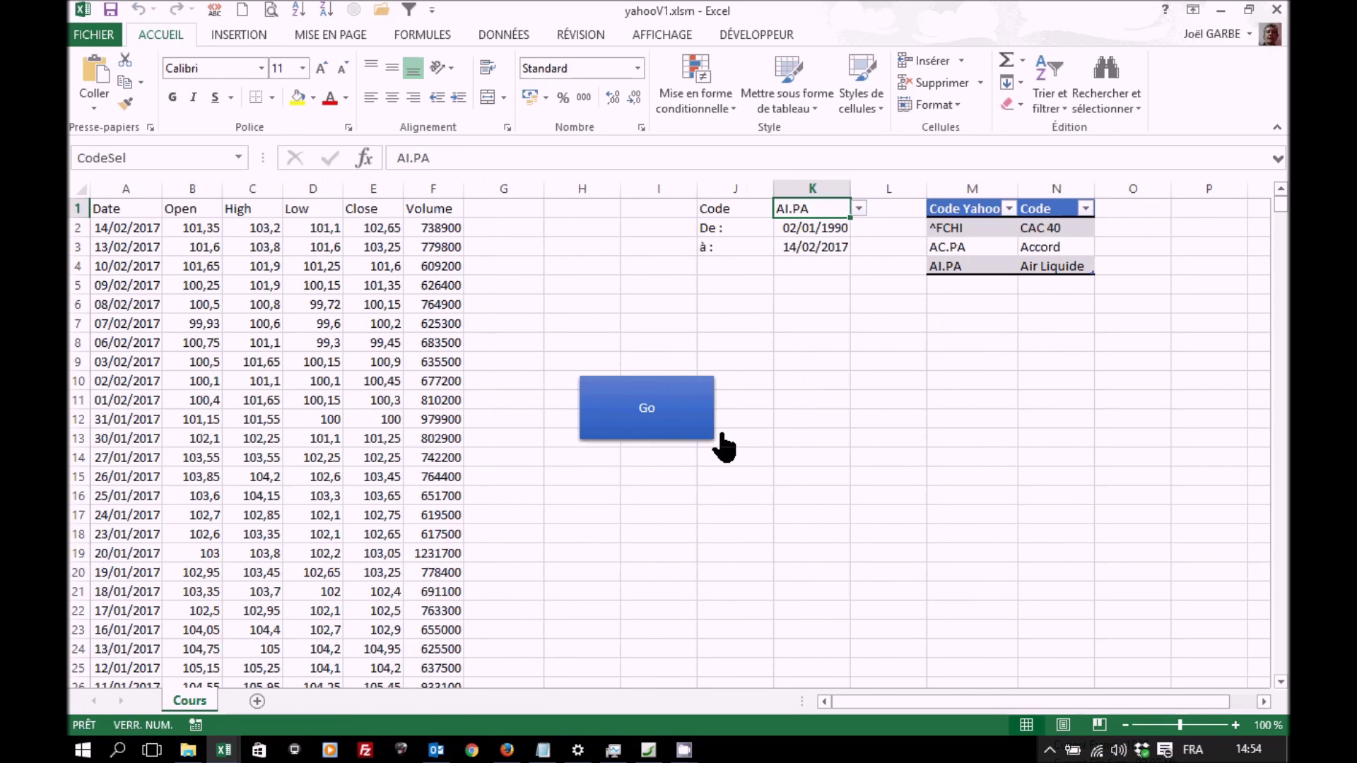
click(160, 231)
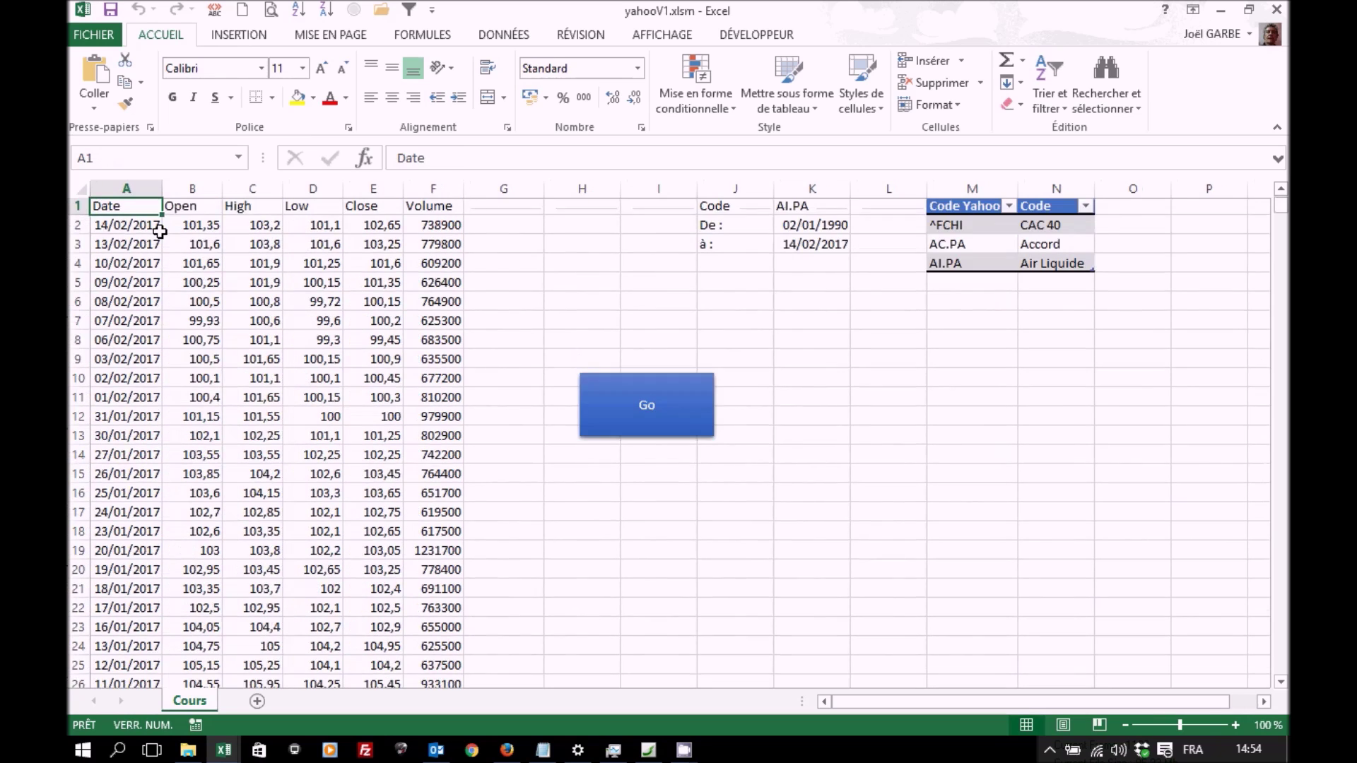
click(507, 752)
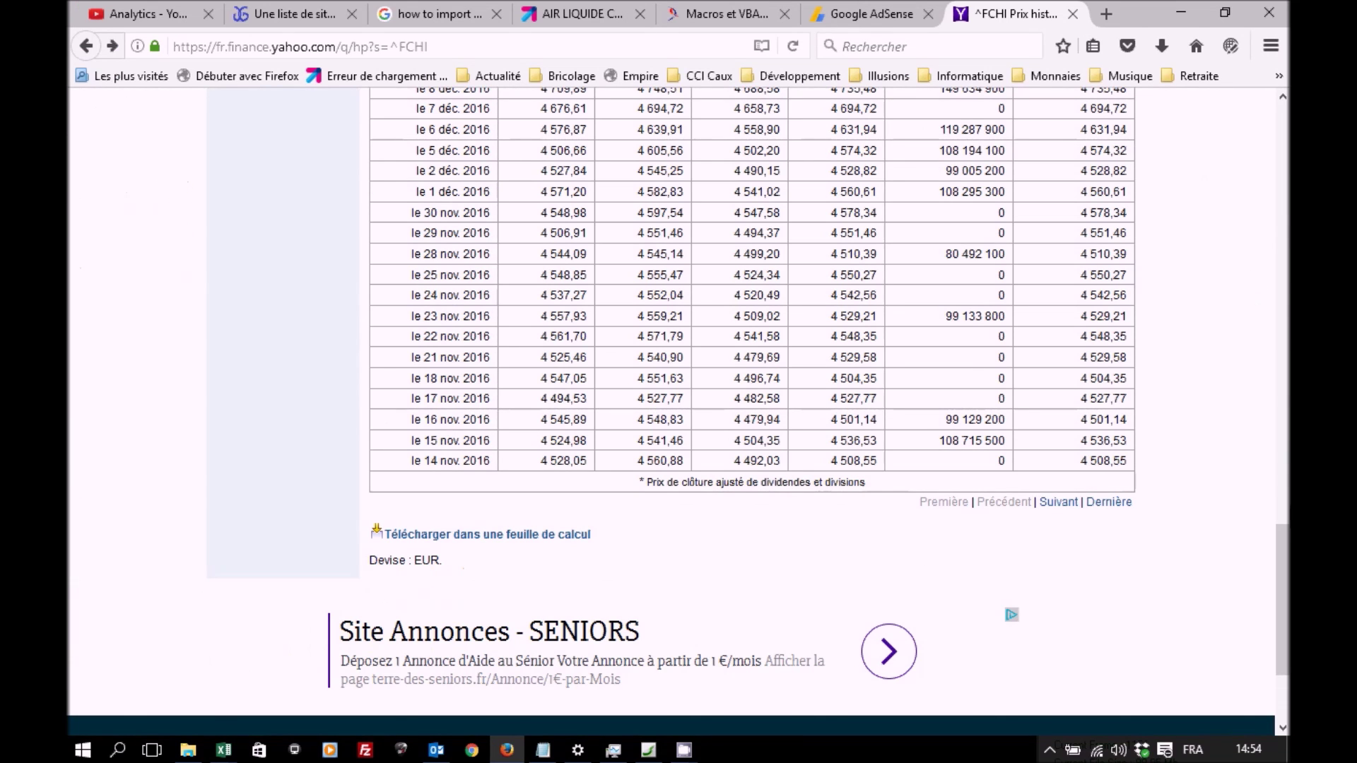
- Look up 'ai.pa' on Yahoo Finance and open its historical prices
drag(1282, 601, 1255, 41)
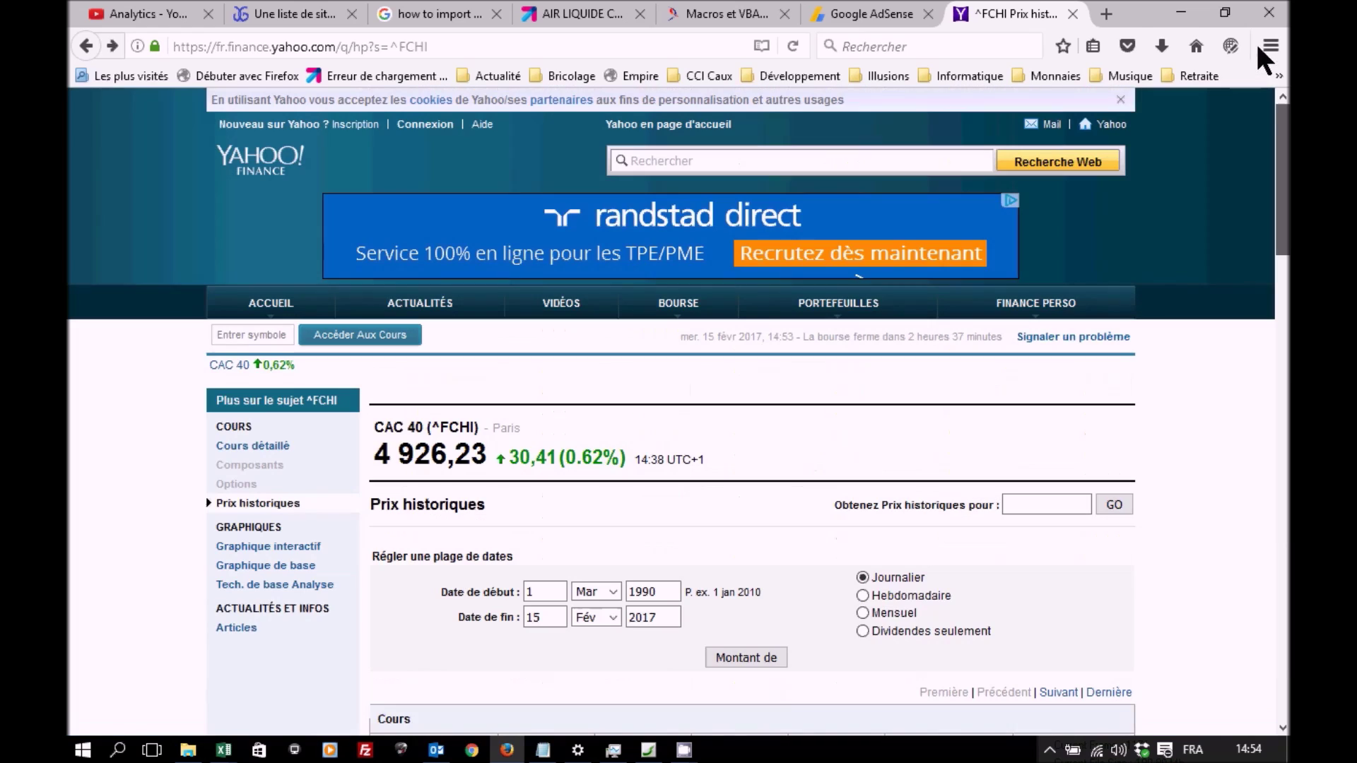
click(243, 337)
text(ai)
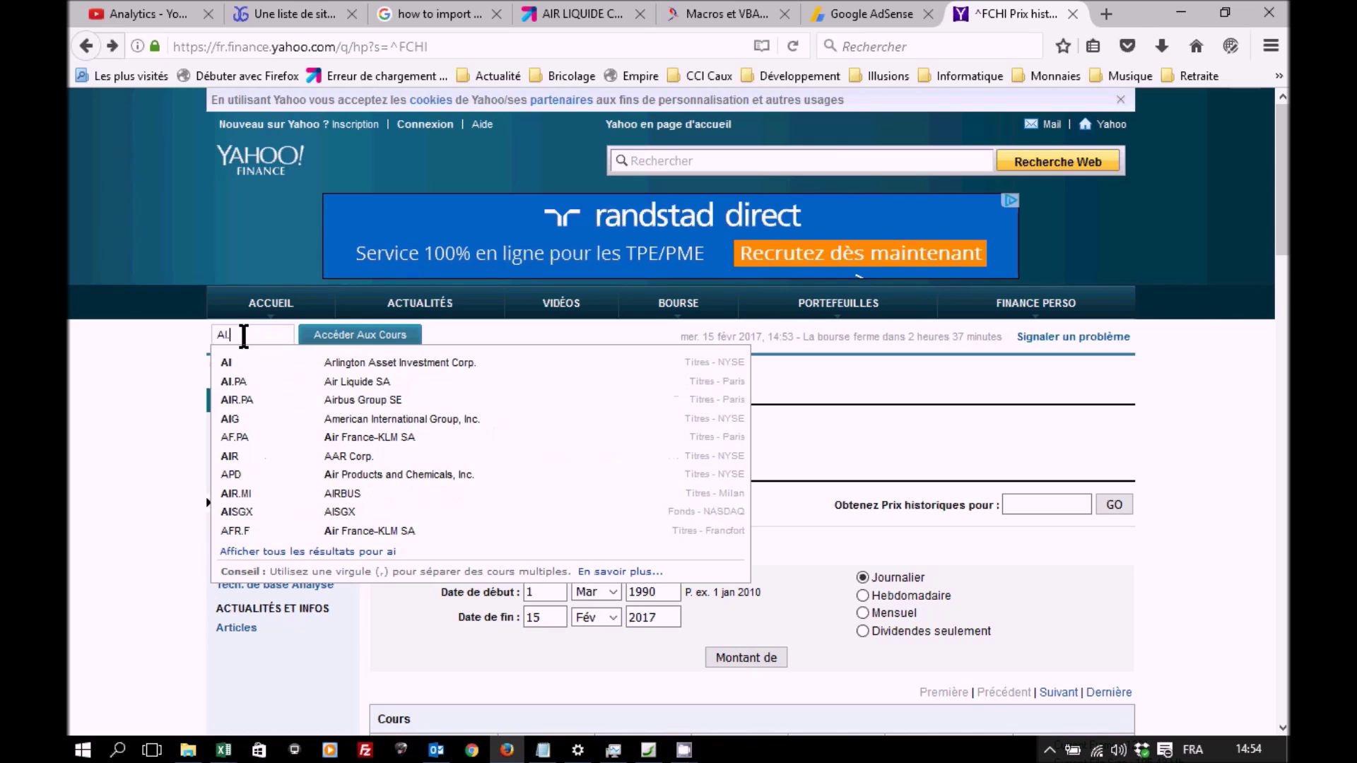
text(.pa)
key(Return)
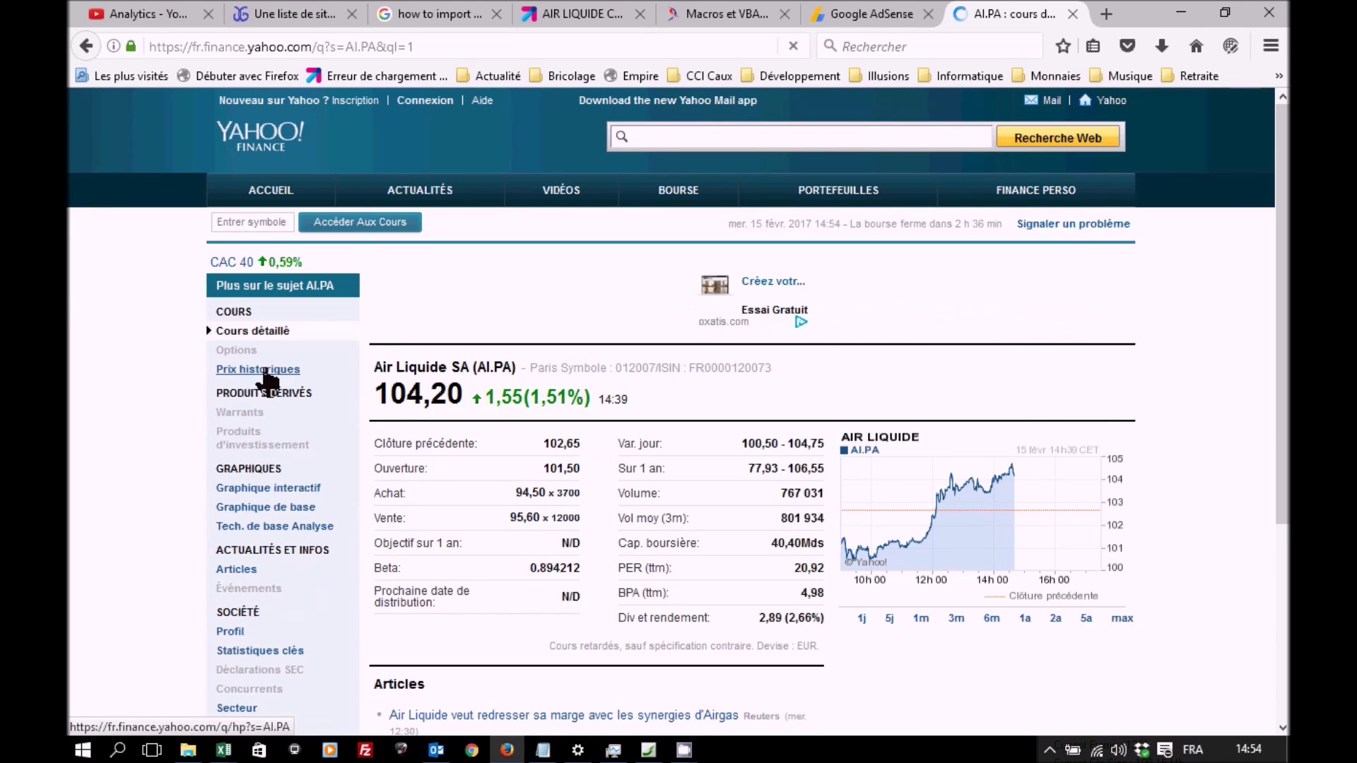
click(267, 370)
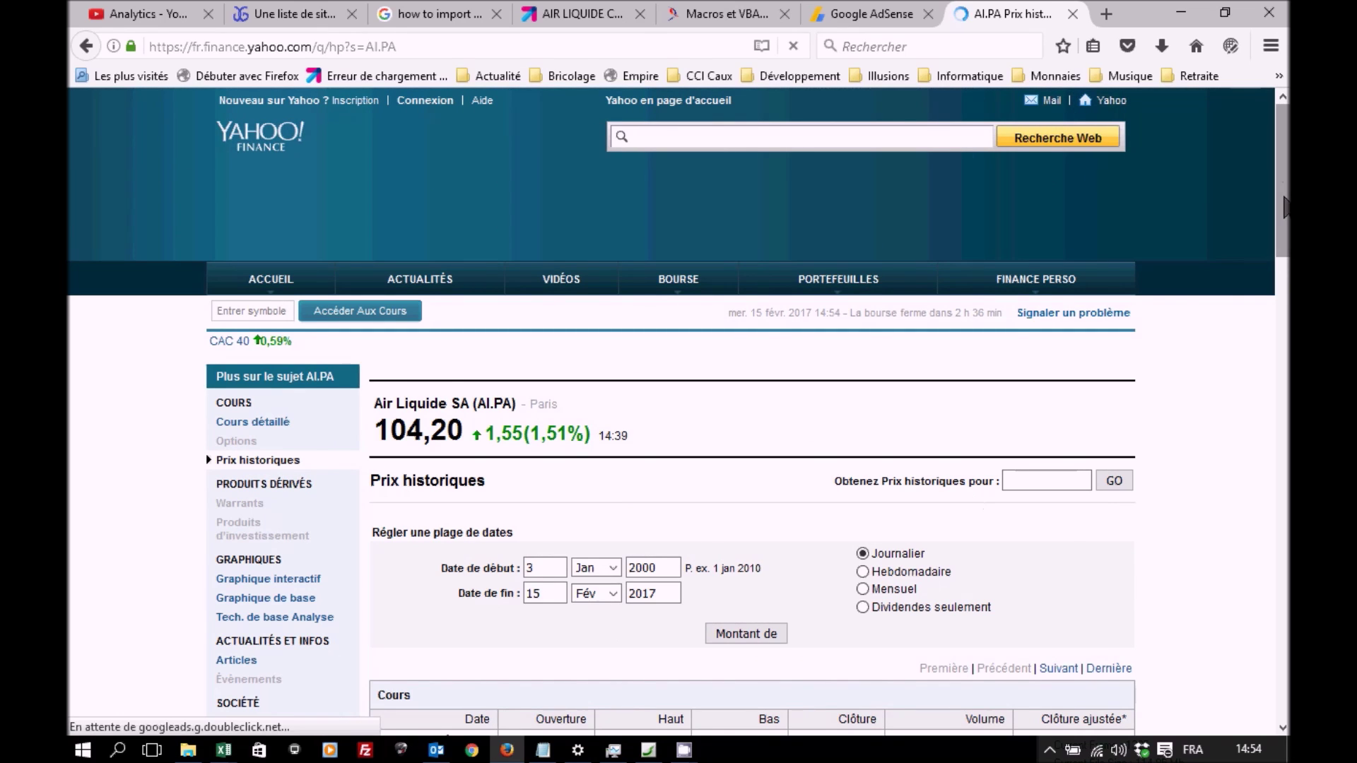
scroll(1284, 207, down, 5)
scroll(1284, 207, down, 1)
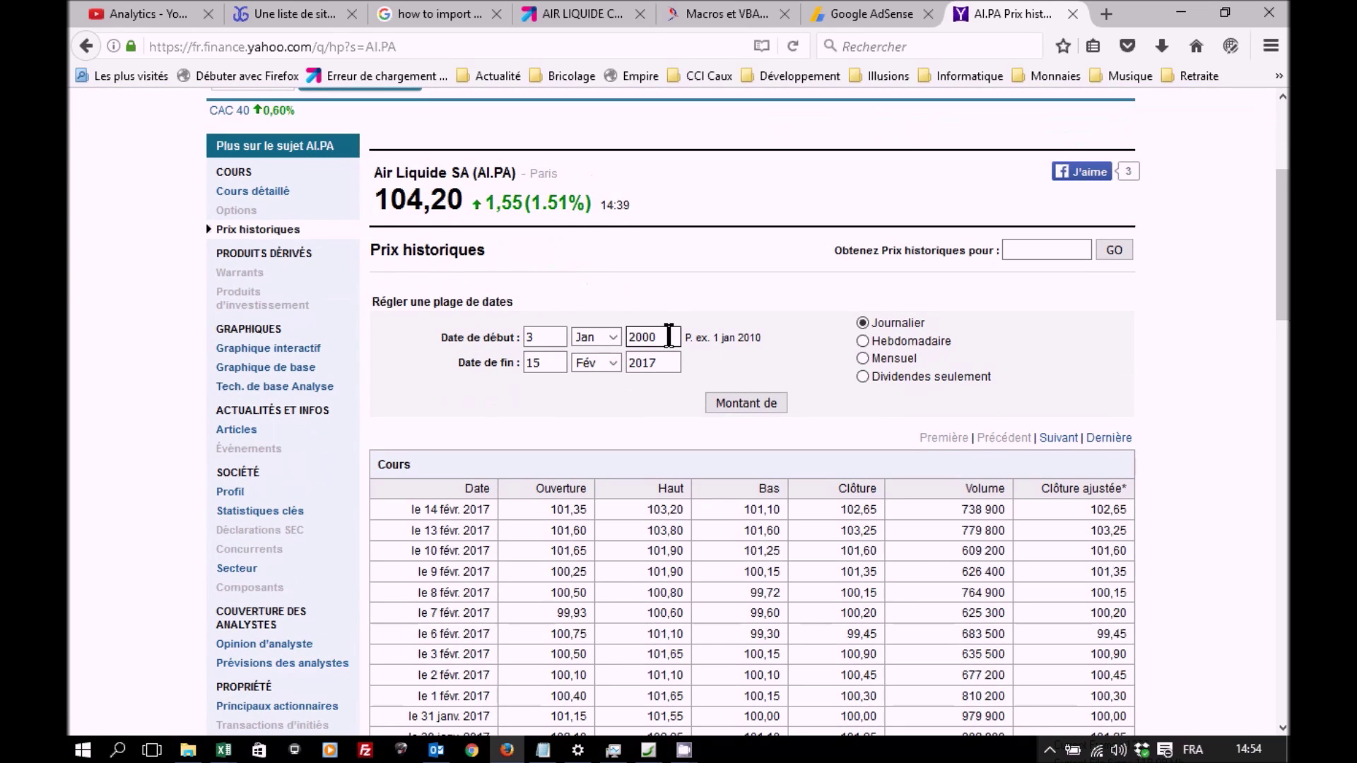
- Set the range to 3 Jan 1990–31 Dec 1995, see no data is available, and return to Excel
drag(668, 337, 626, 336)
drag(555, 362, 520, 362)
text(31)
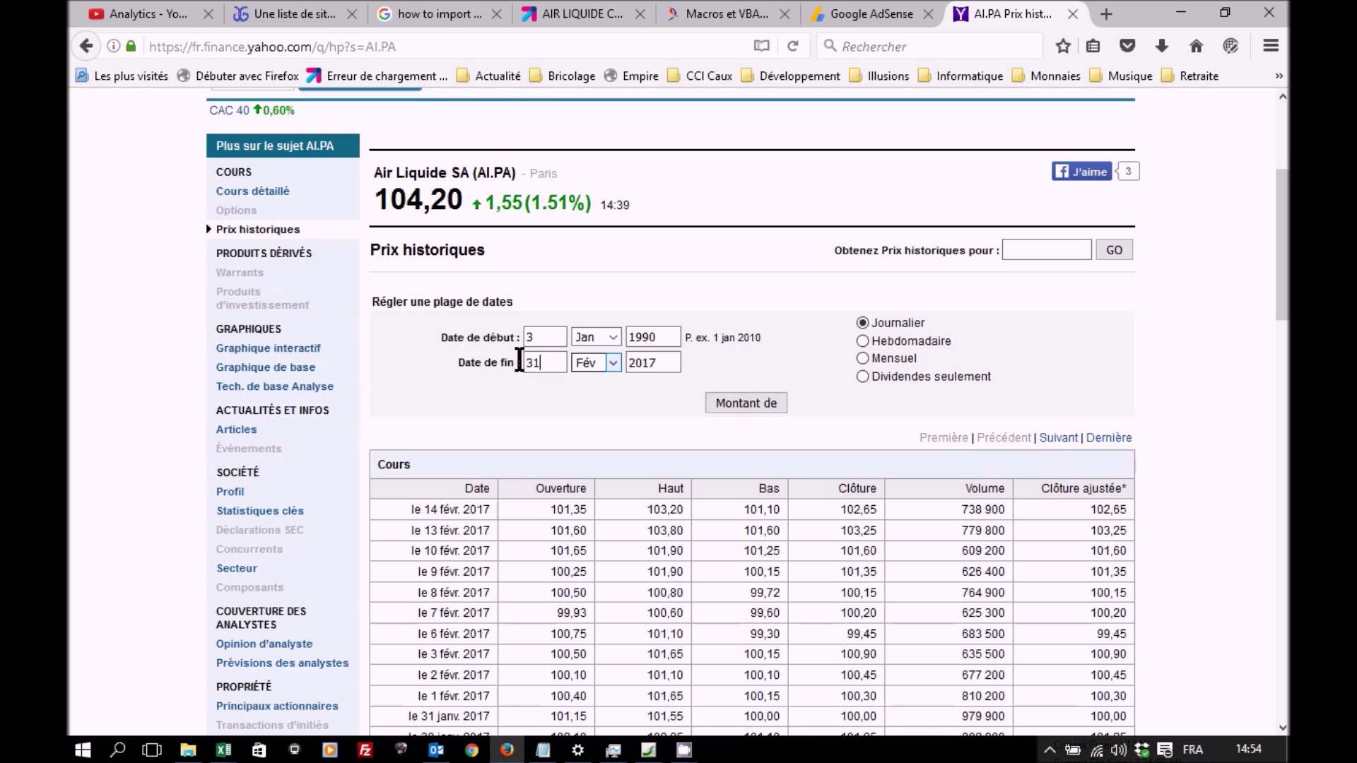
click(611, 362)
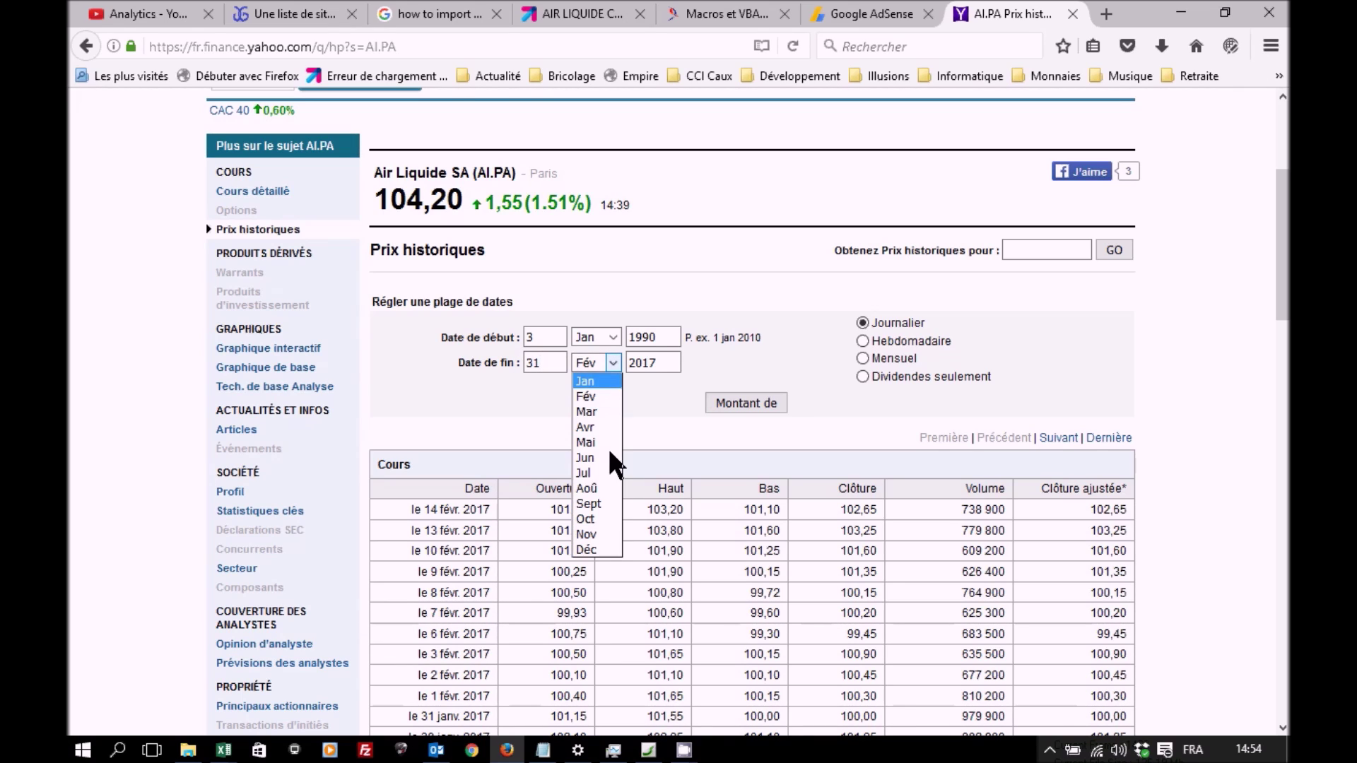
click(597, 551)
drag(678, 363, 610, 360)
text(1995)
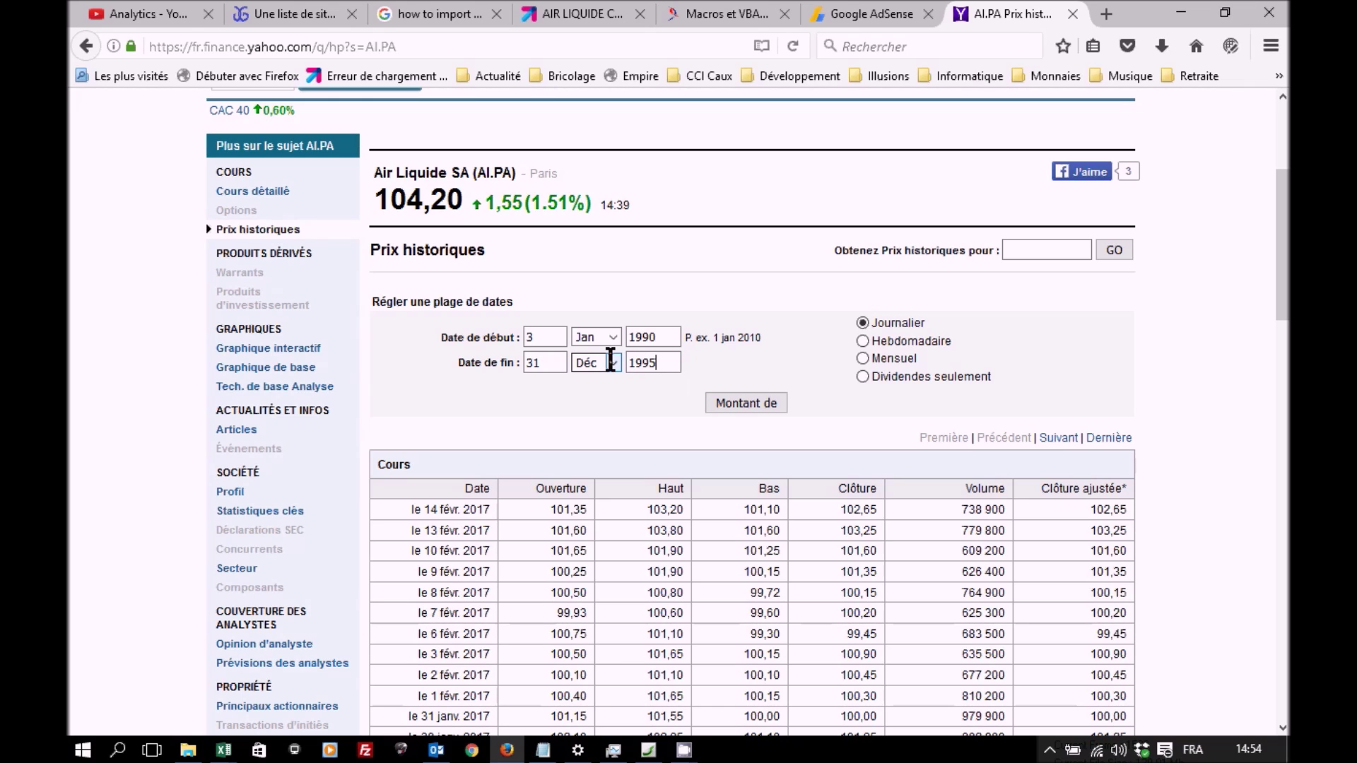
key(Return)
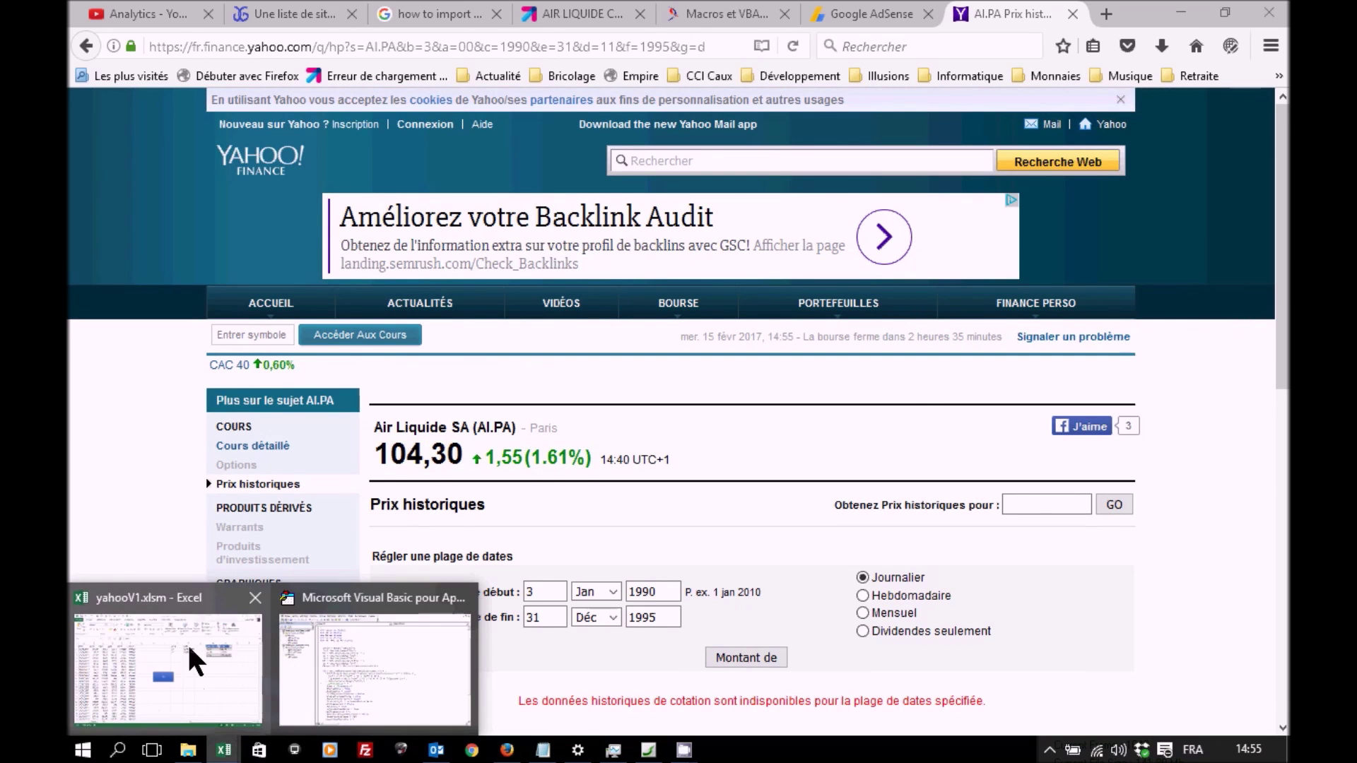
mouse_move(223, 749)
click(198, 679)
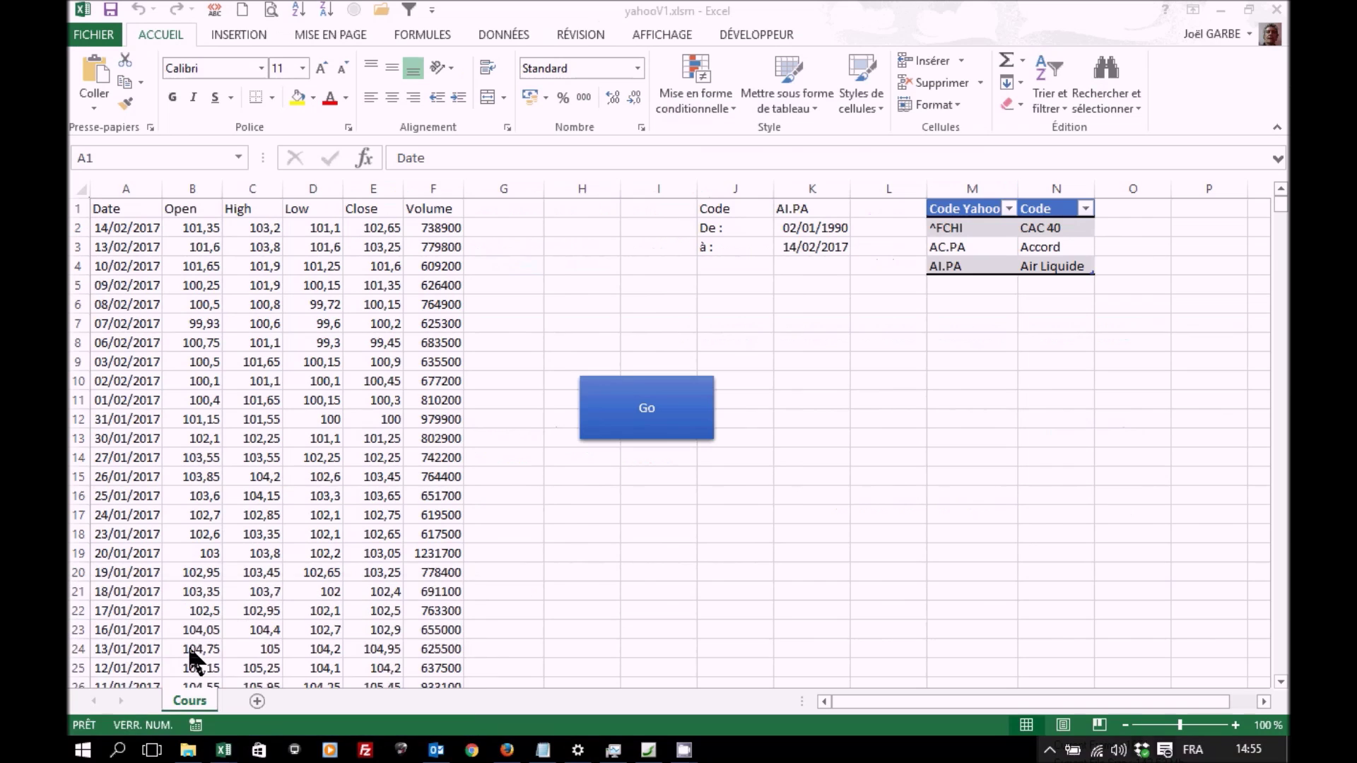
- Move the Go button further right, clear of column G
click(498, 206)
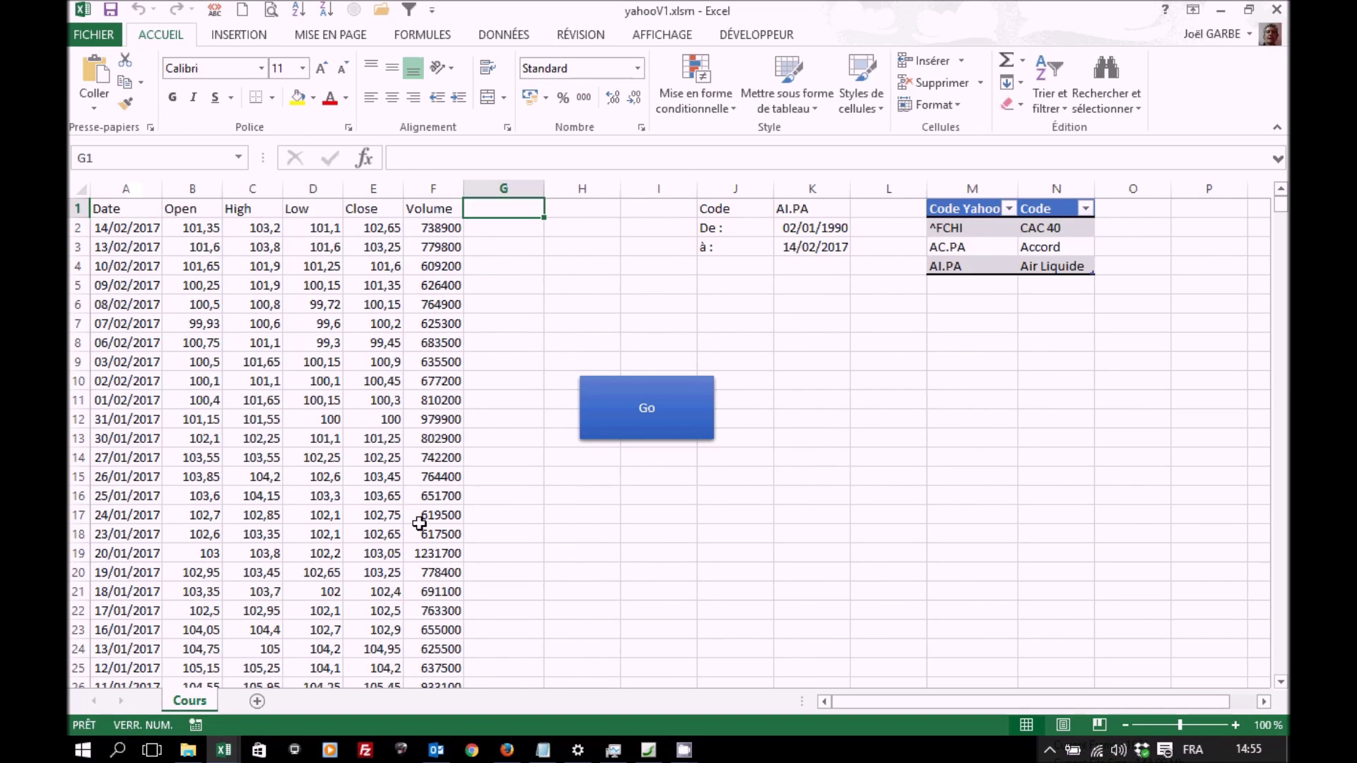
right_click(691, 435)
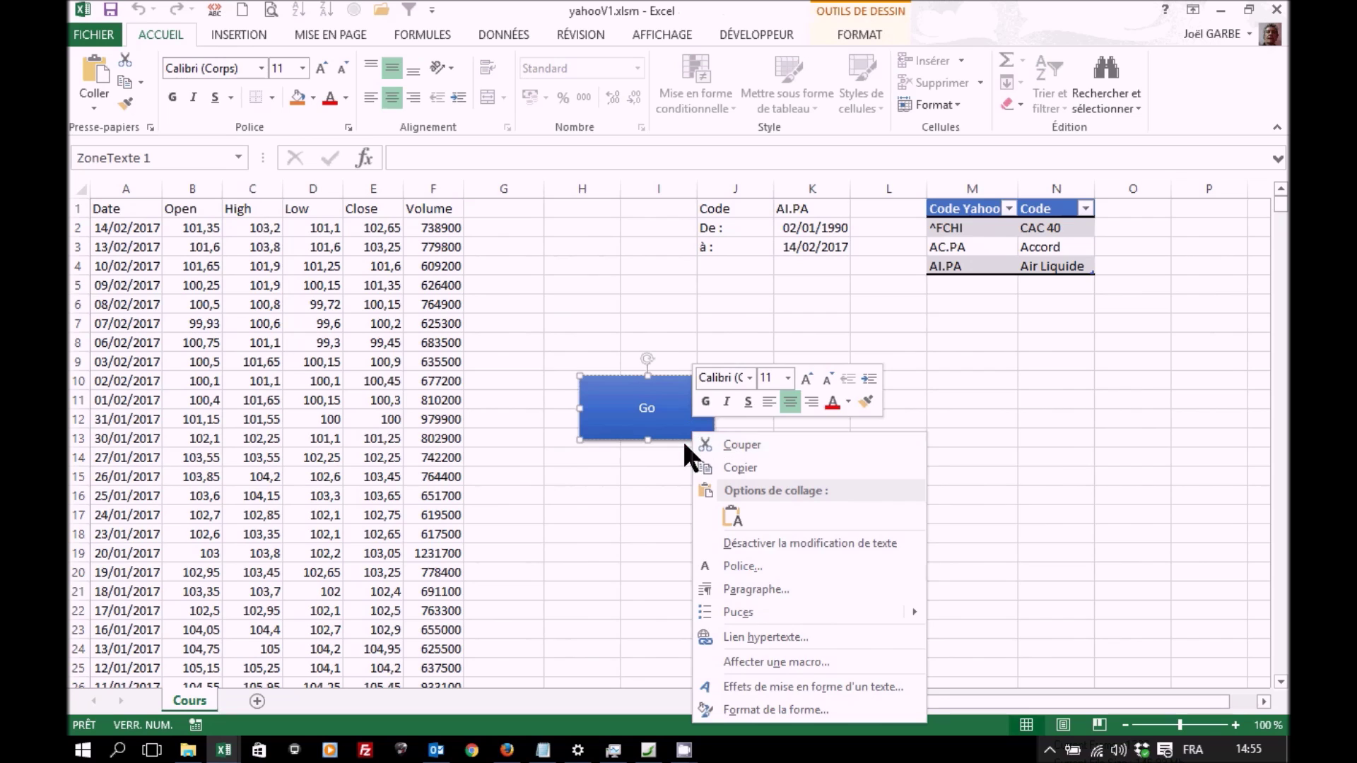
click(681, 438)
drag(680, 437, 852, 445)
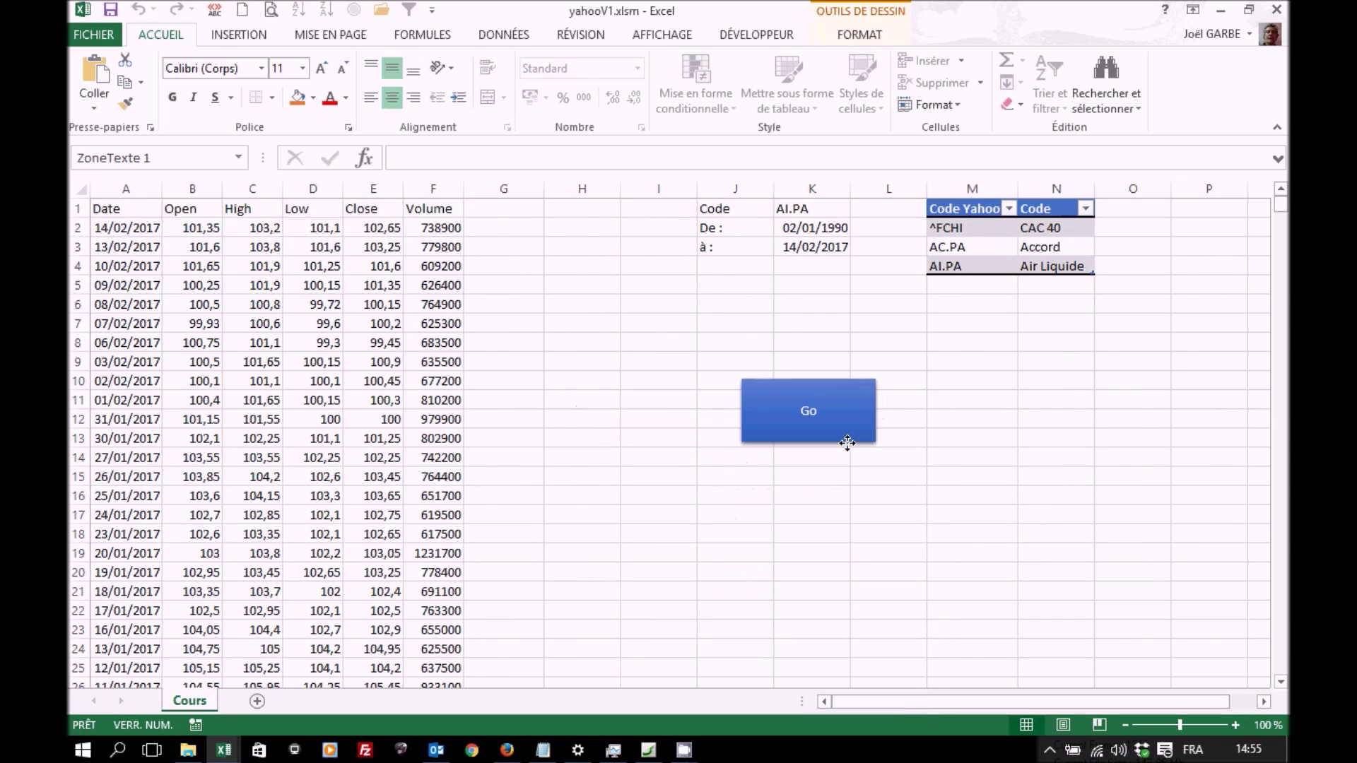
- Enter the header 'Ecart' in G1
click(513, 206)
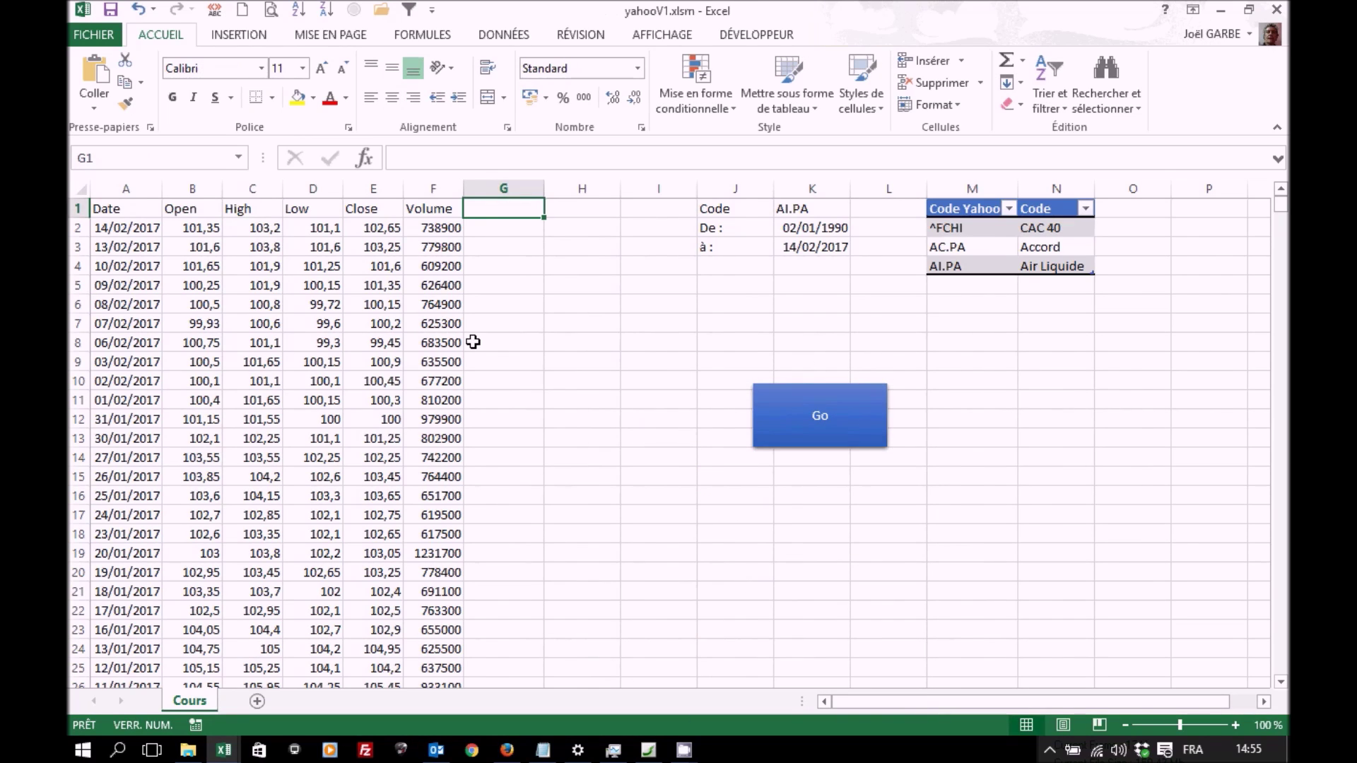
text(Ecart)
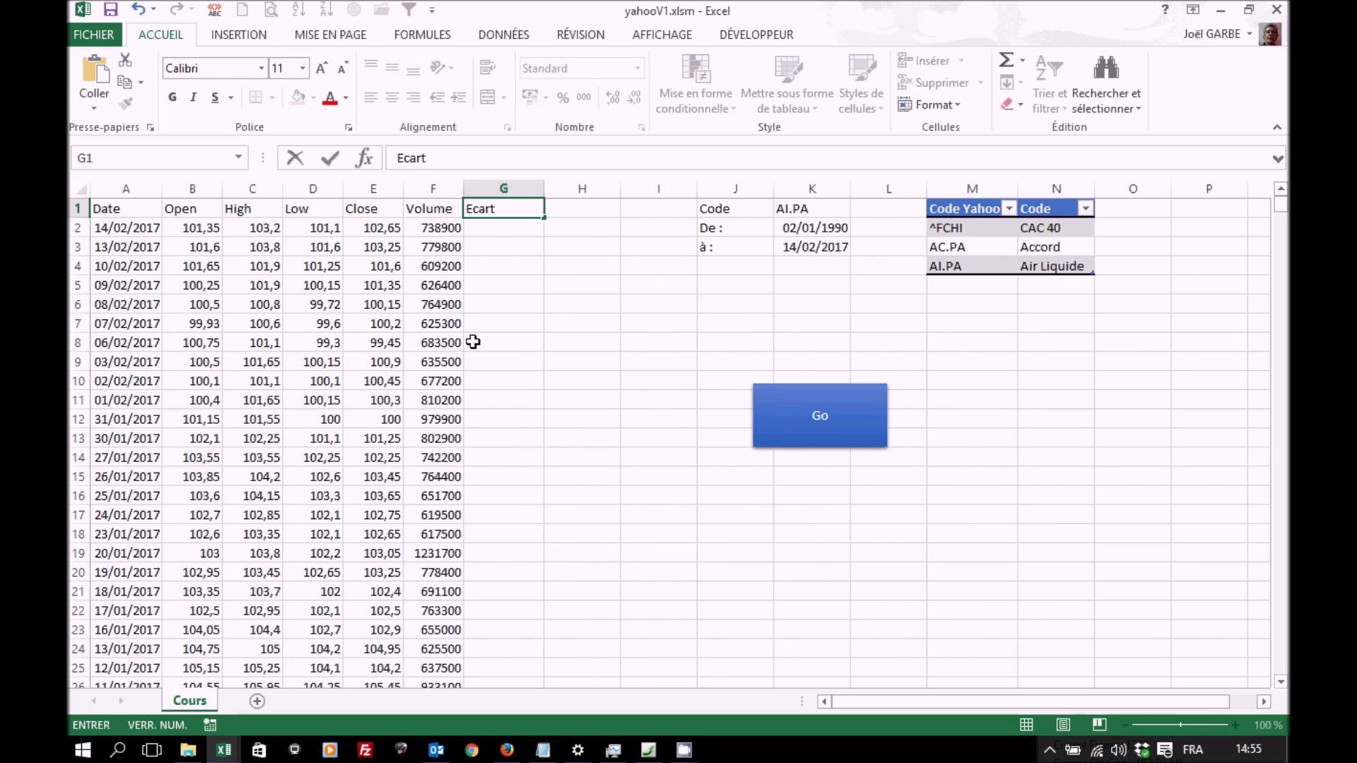
key(Return)
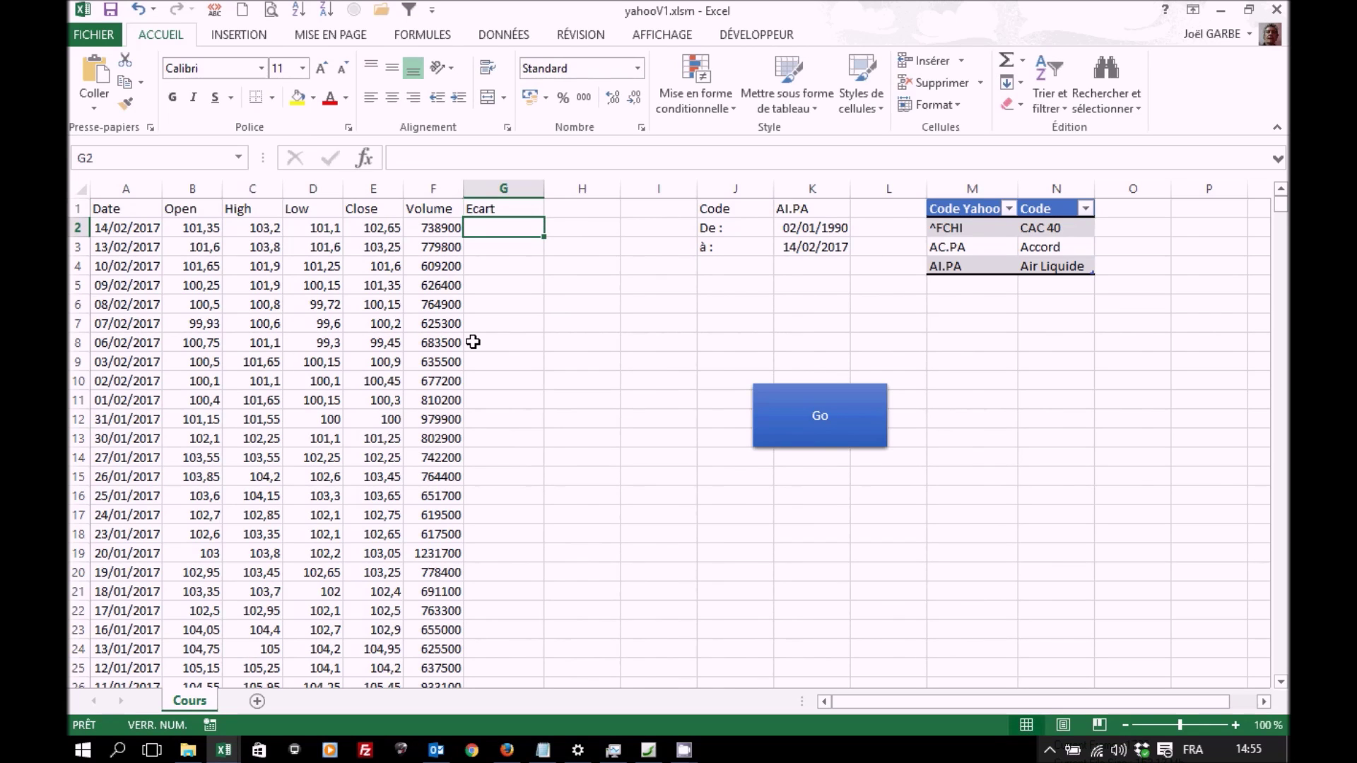
- Enter =(E2-E3)/E3 in G2, giving -0,00581114
text(=)
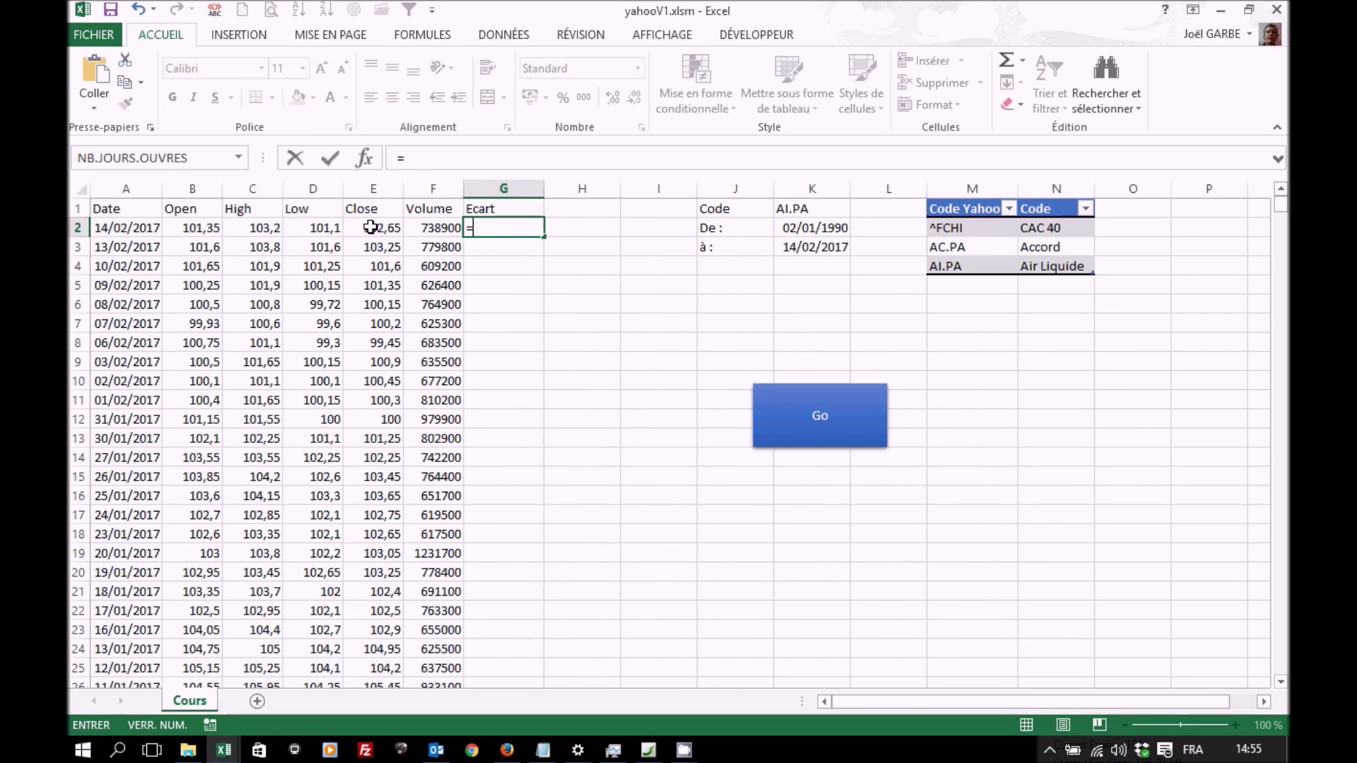
click(368, 224)
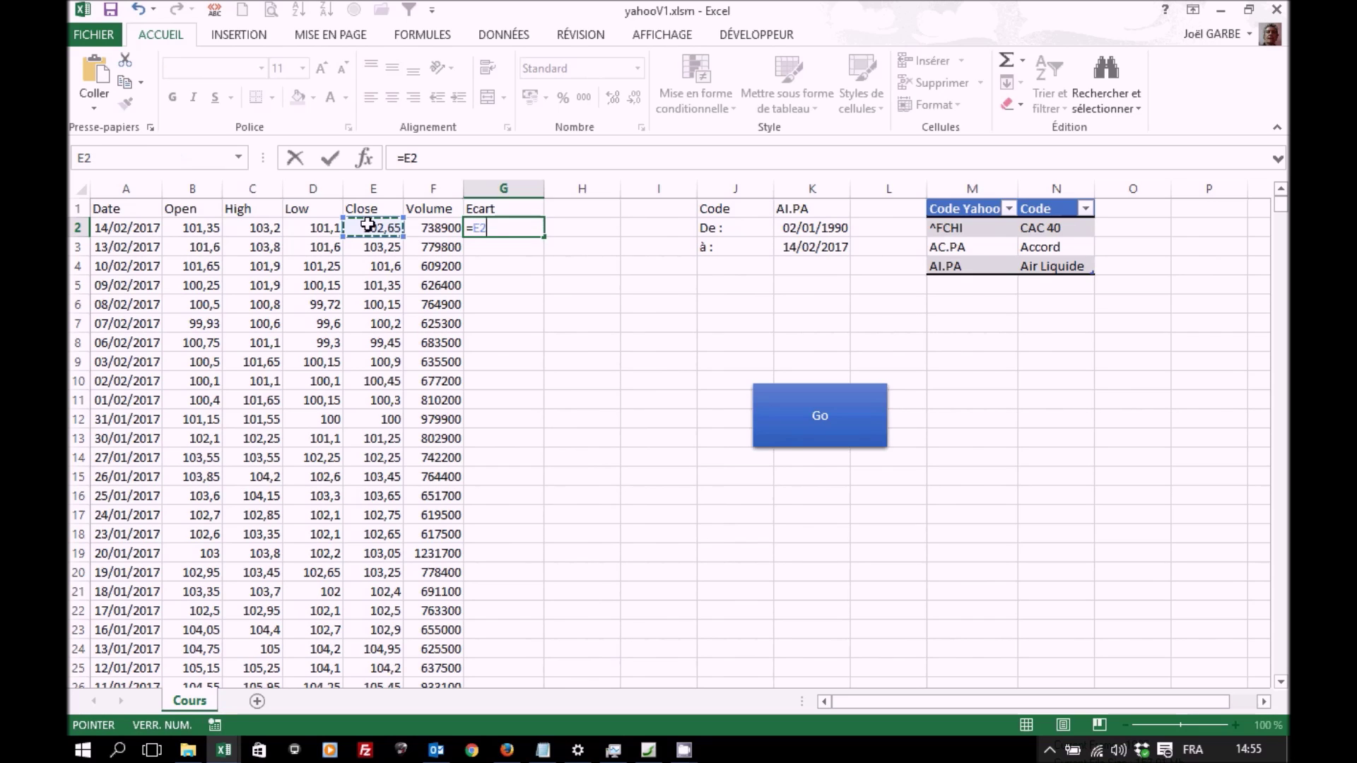
key(BackSpace)
key(BackSpace)
text(()
click(368, 224)
text(-)
click(372, 246)
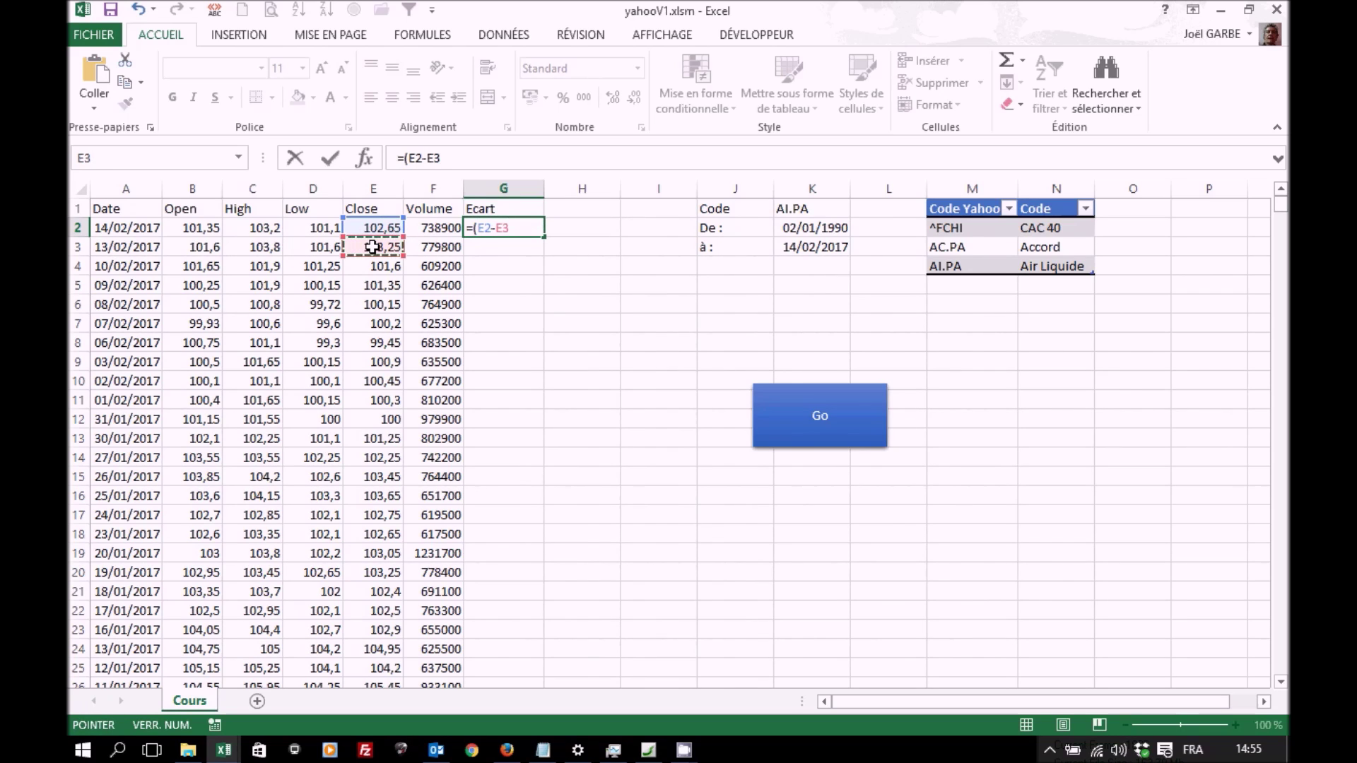
text()/)
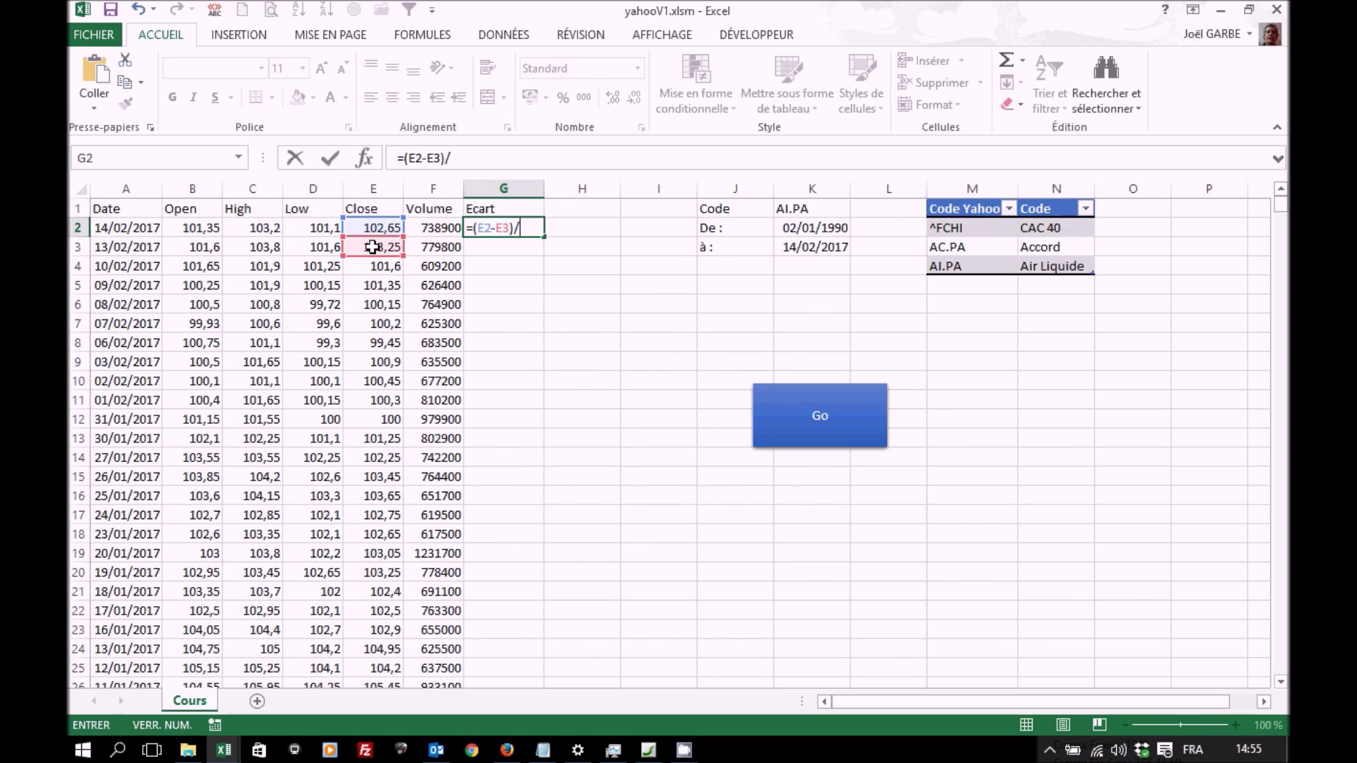
click(375, 247)
key(Return)
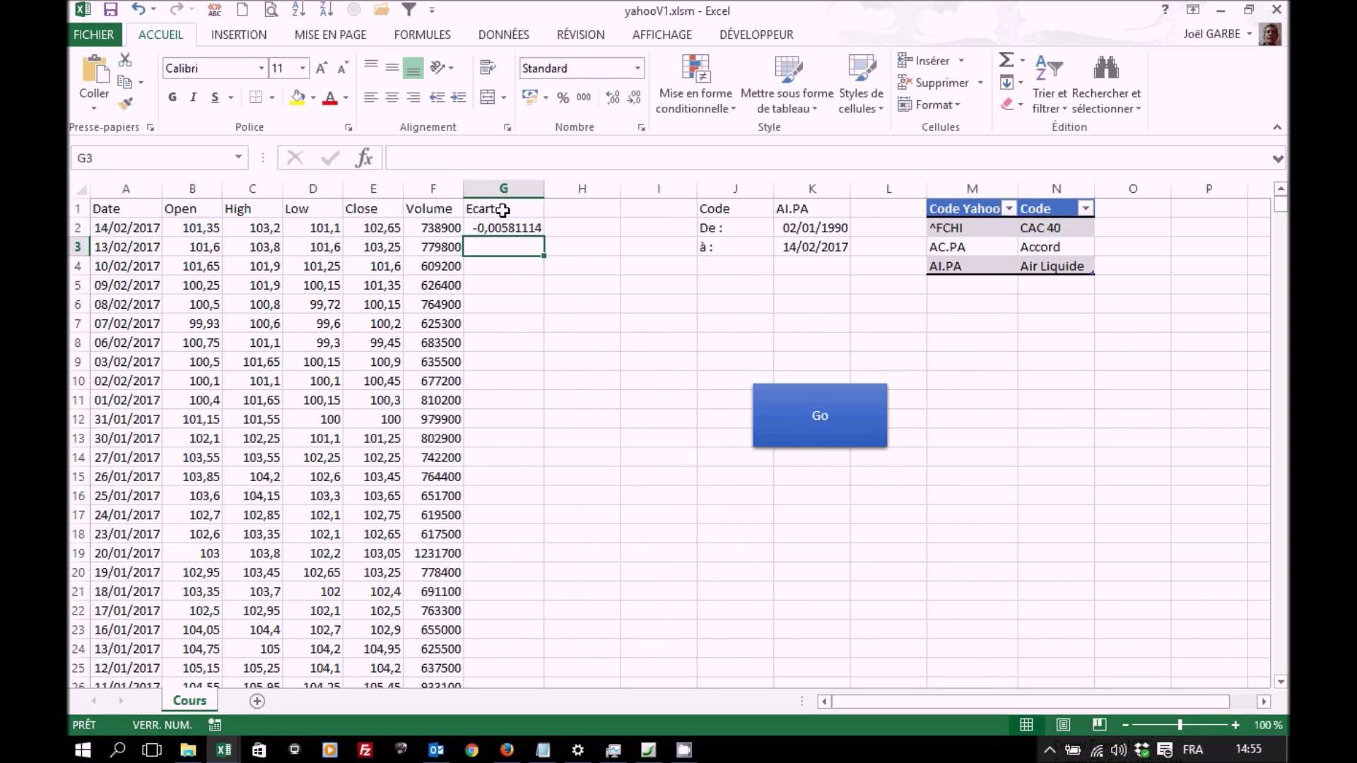
key(Up)
- Format G2 as a percentage with two decimals and fill it down, revealing #DIV/0! past the data
click(561, 98)
double_click(612, 97)
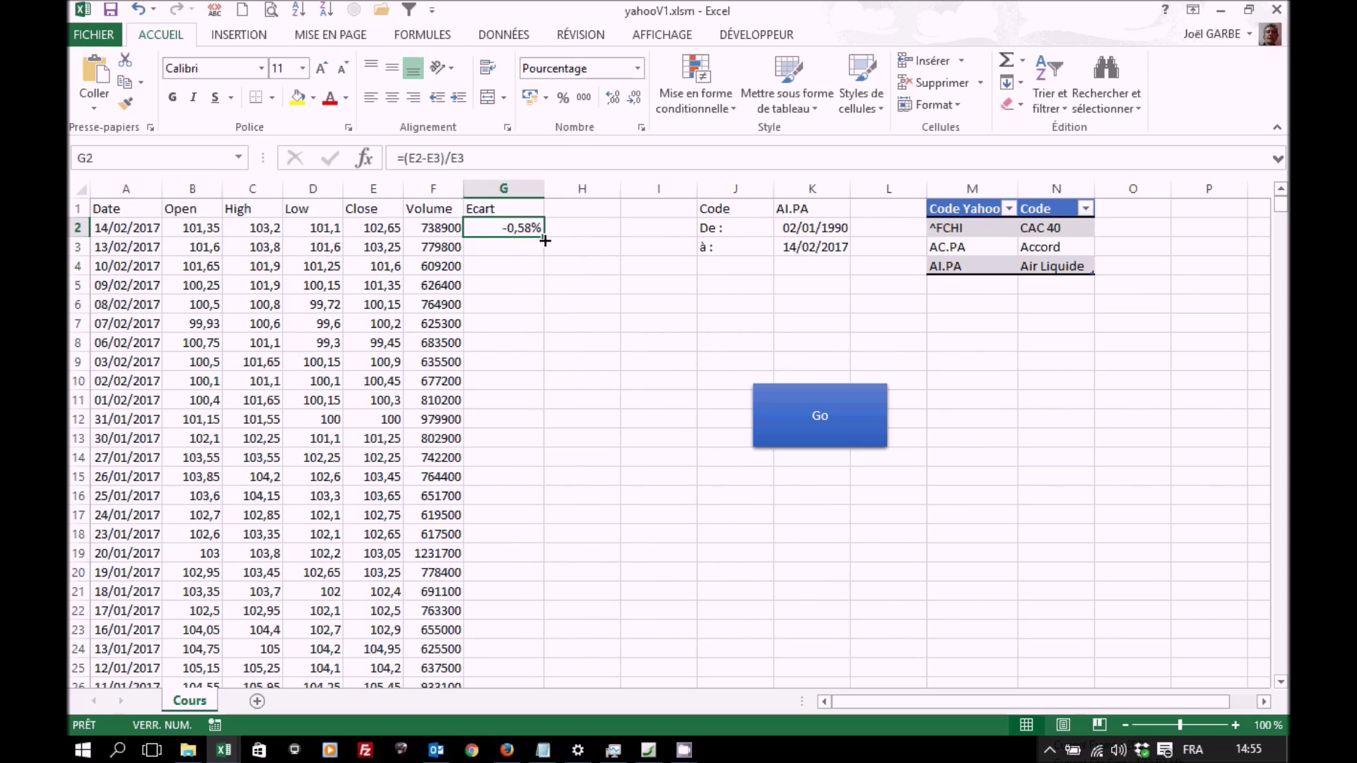
double_click(545, 240)
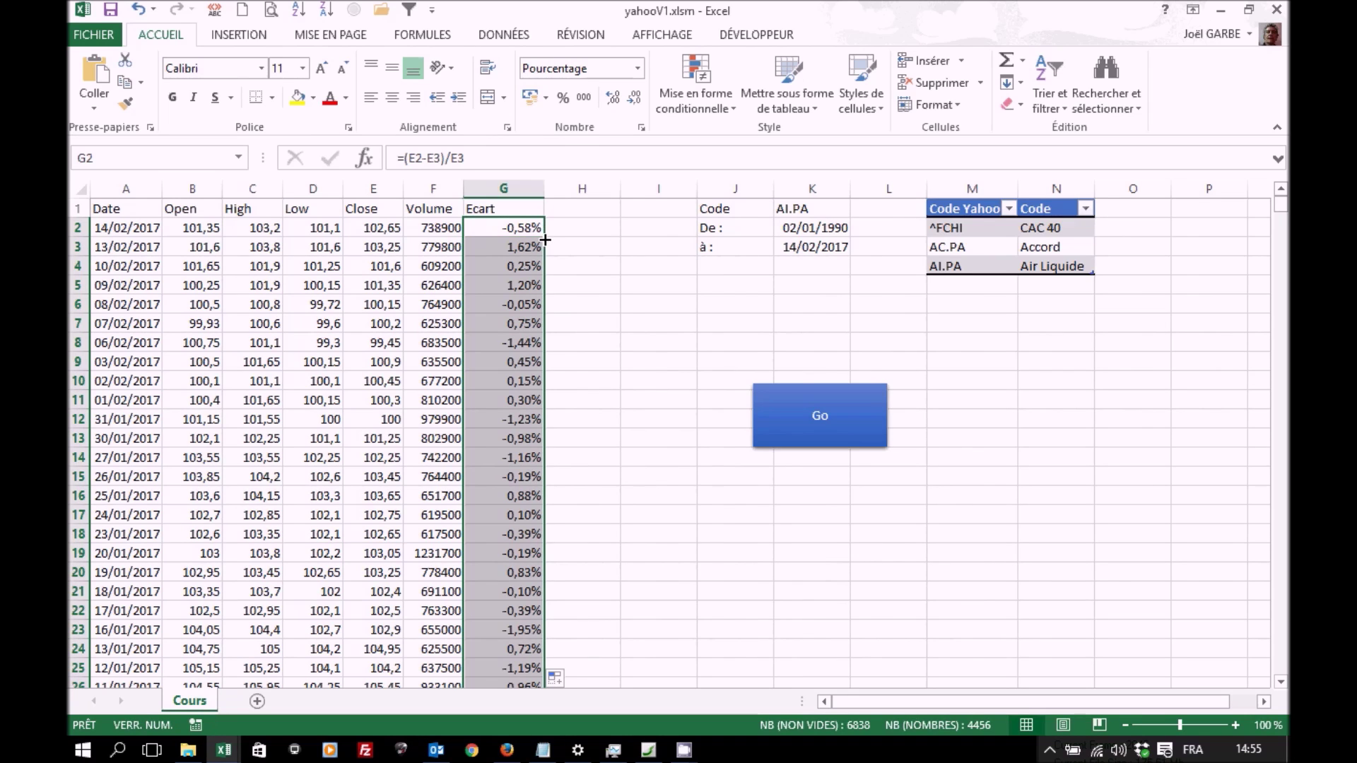
drag(1281, 205, 1280, 253)
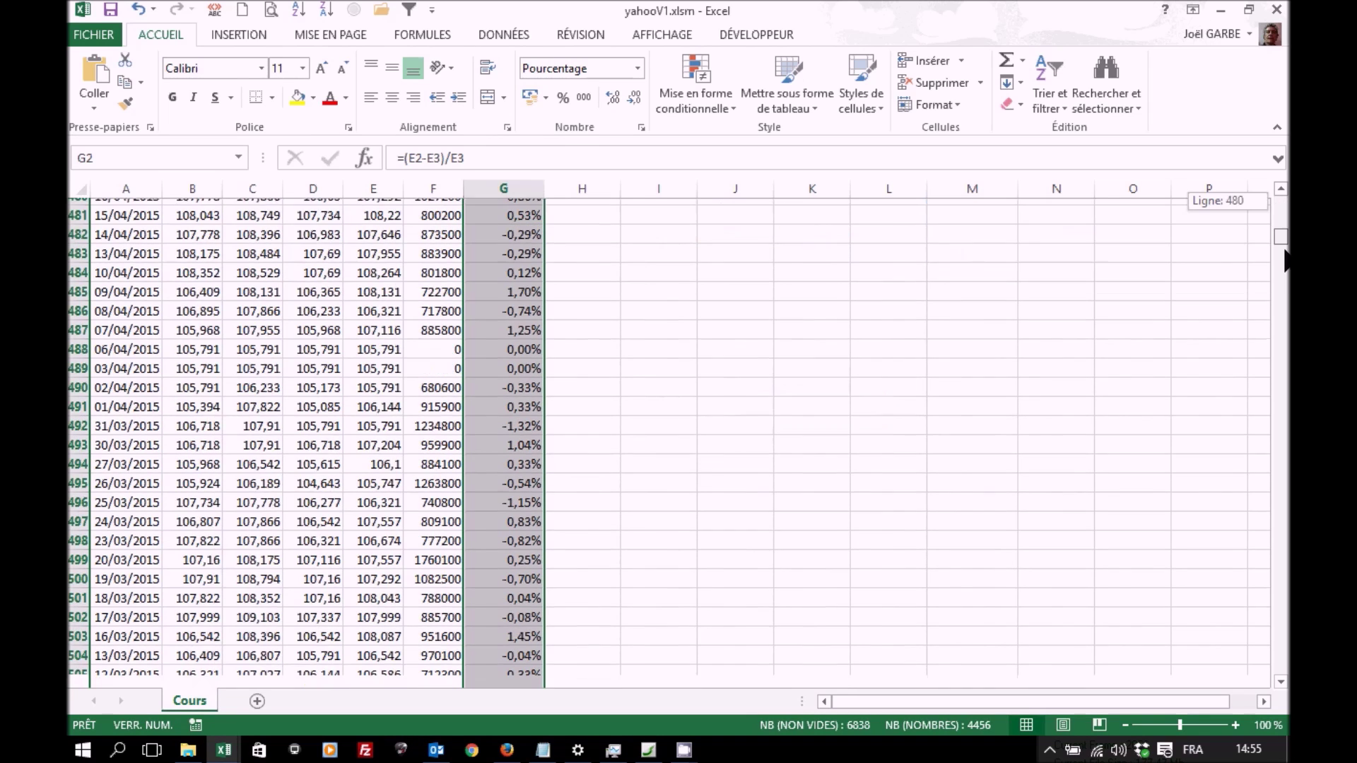
click(506, 366)
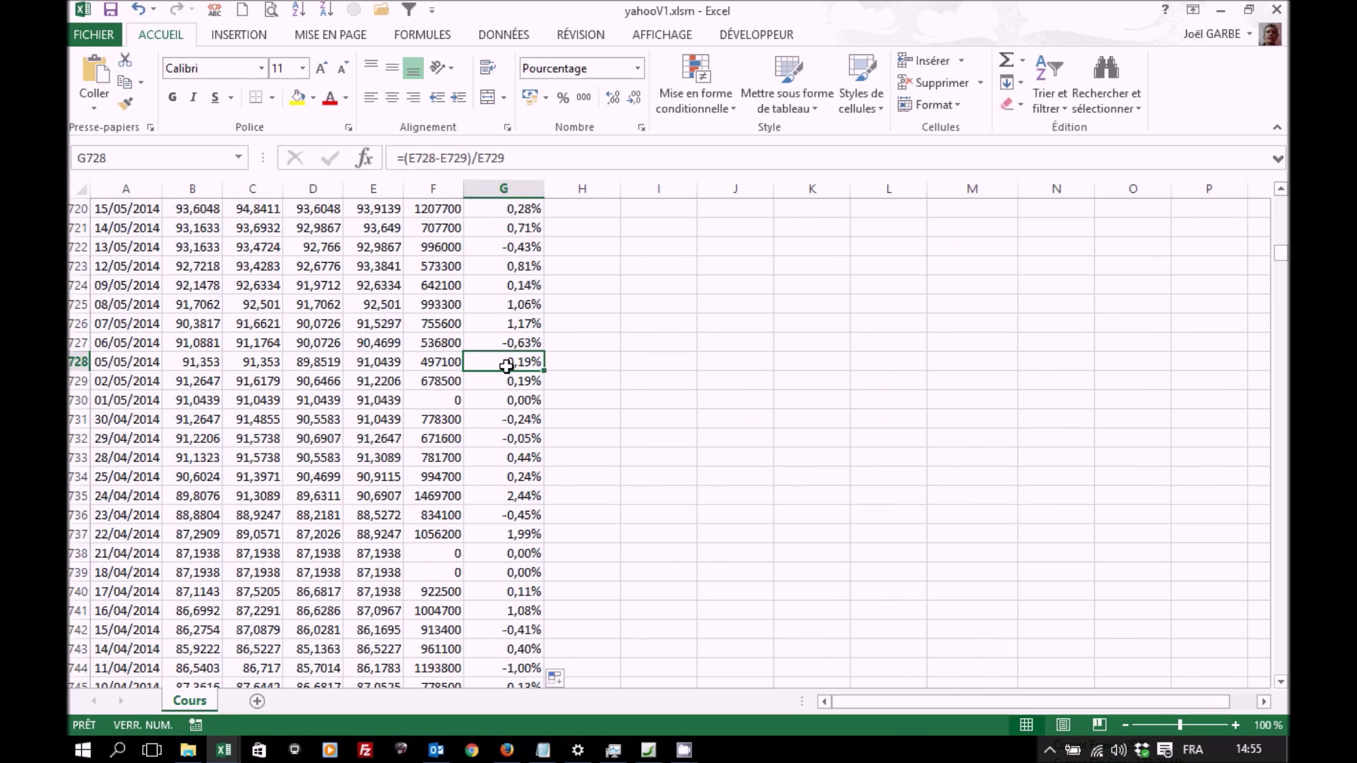
key(ctrl+Down)
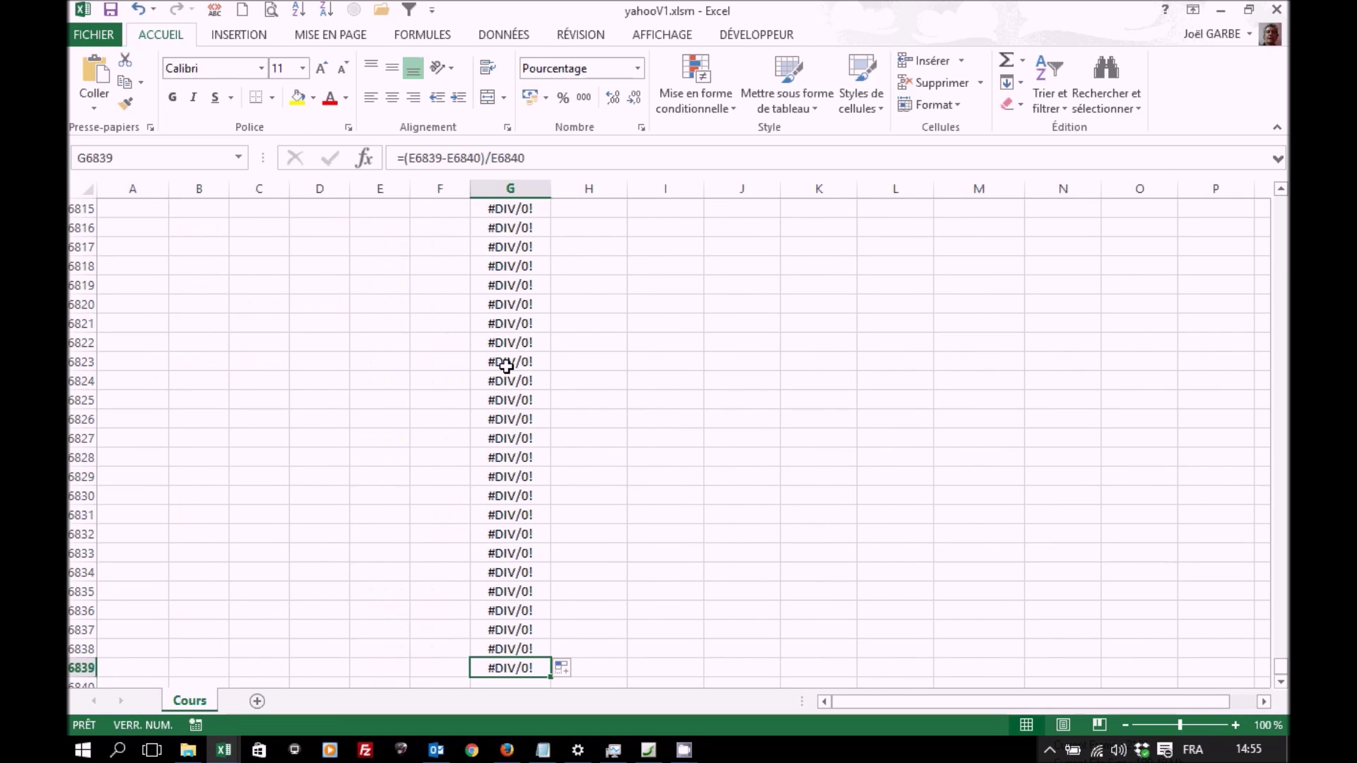
drag(500, 667, 509, 121)
drag(1281, 666, 1281, 203)
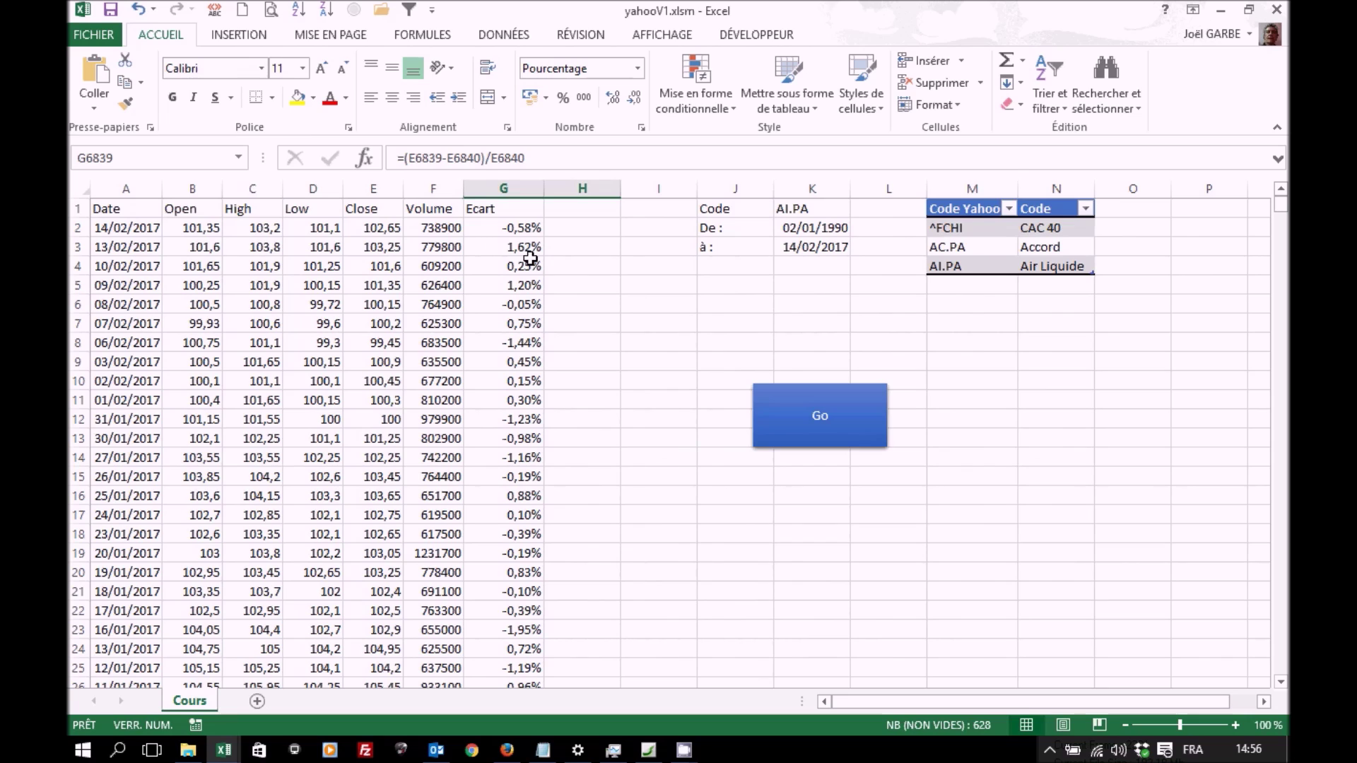
- Clear the Ecart formulas from G2 to G6839, leaving only the header
click(513, 225)
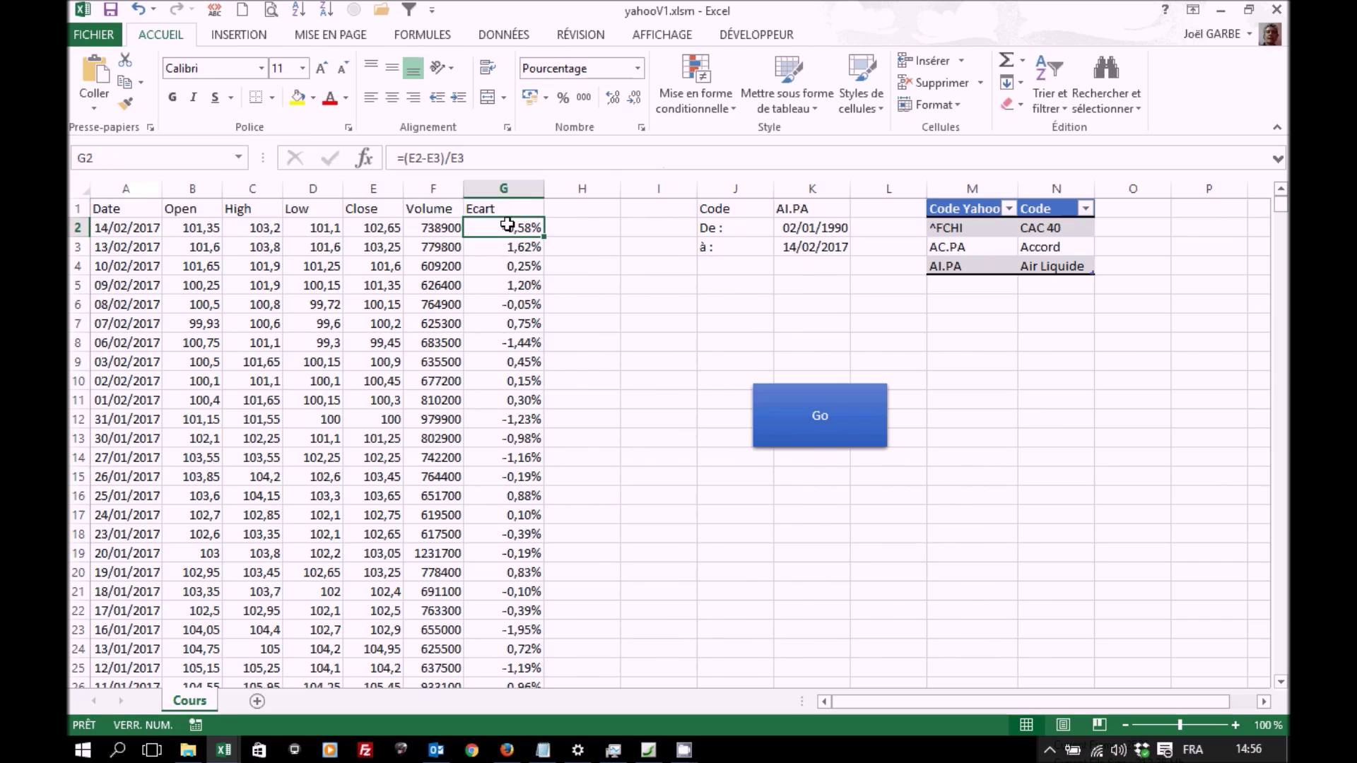
key(ctrl+shift+Down)
key(ctrl+v)
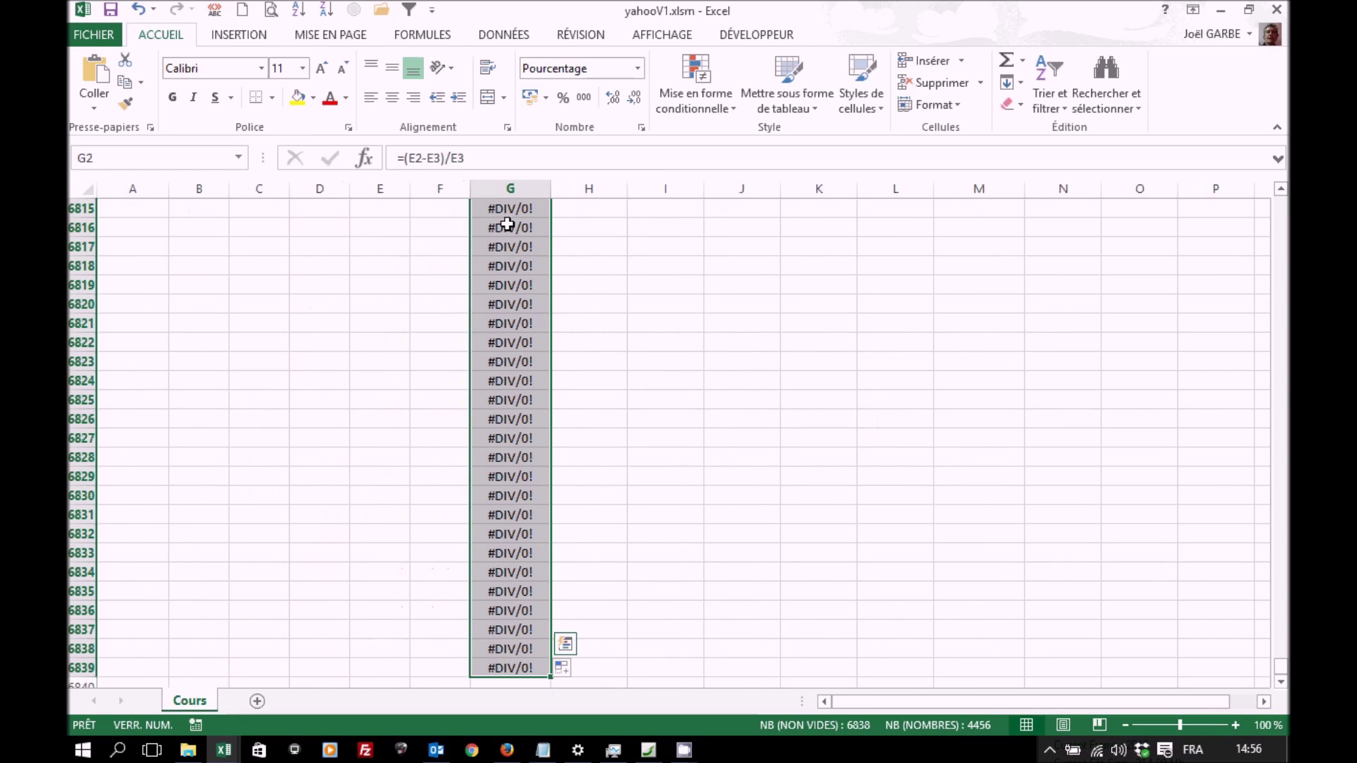
key(ctrl+z)
click(507, 226)
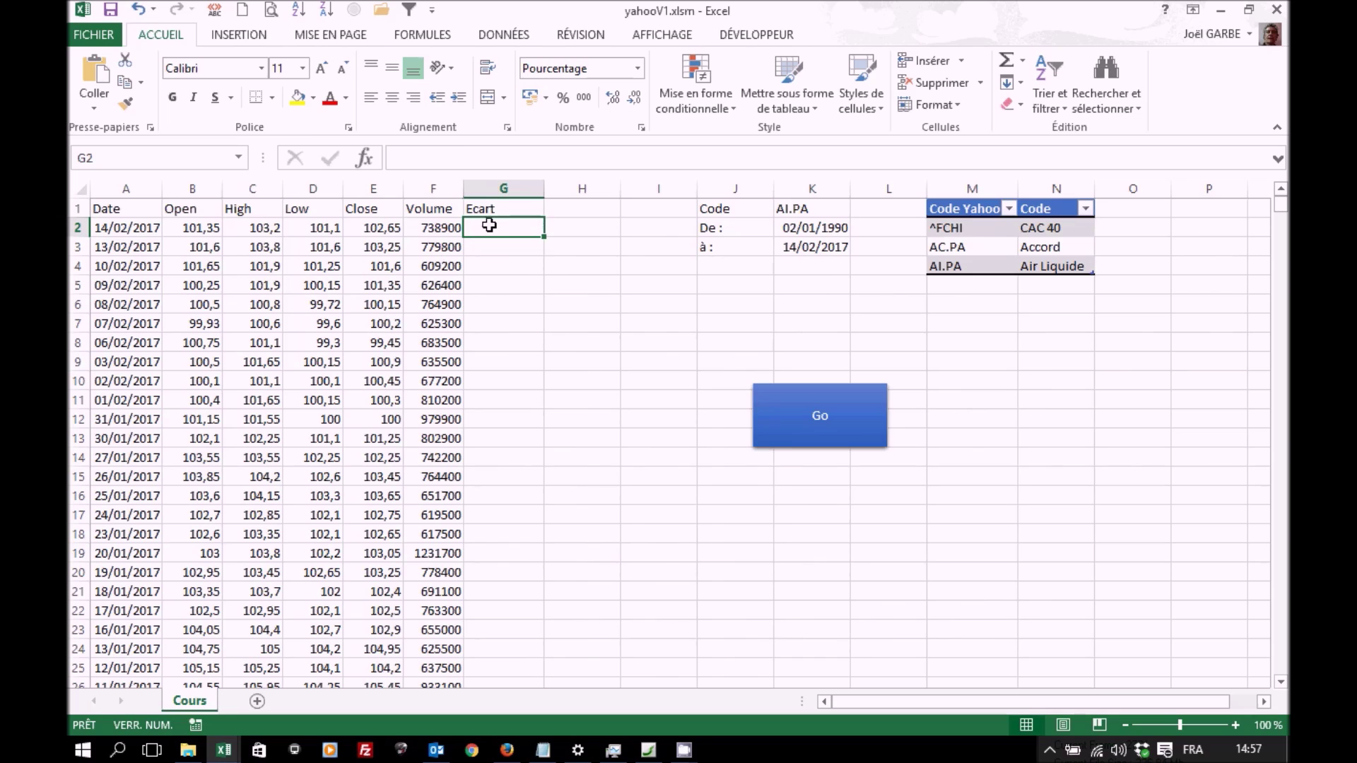
- Start recording a new macro, Macro6, from the Développeur tab
click(289, 230)
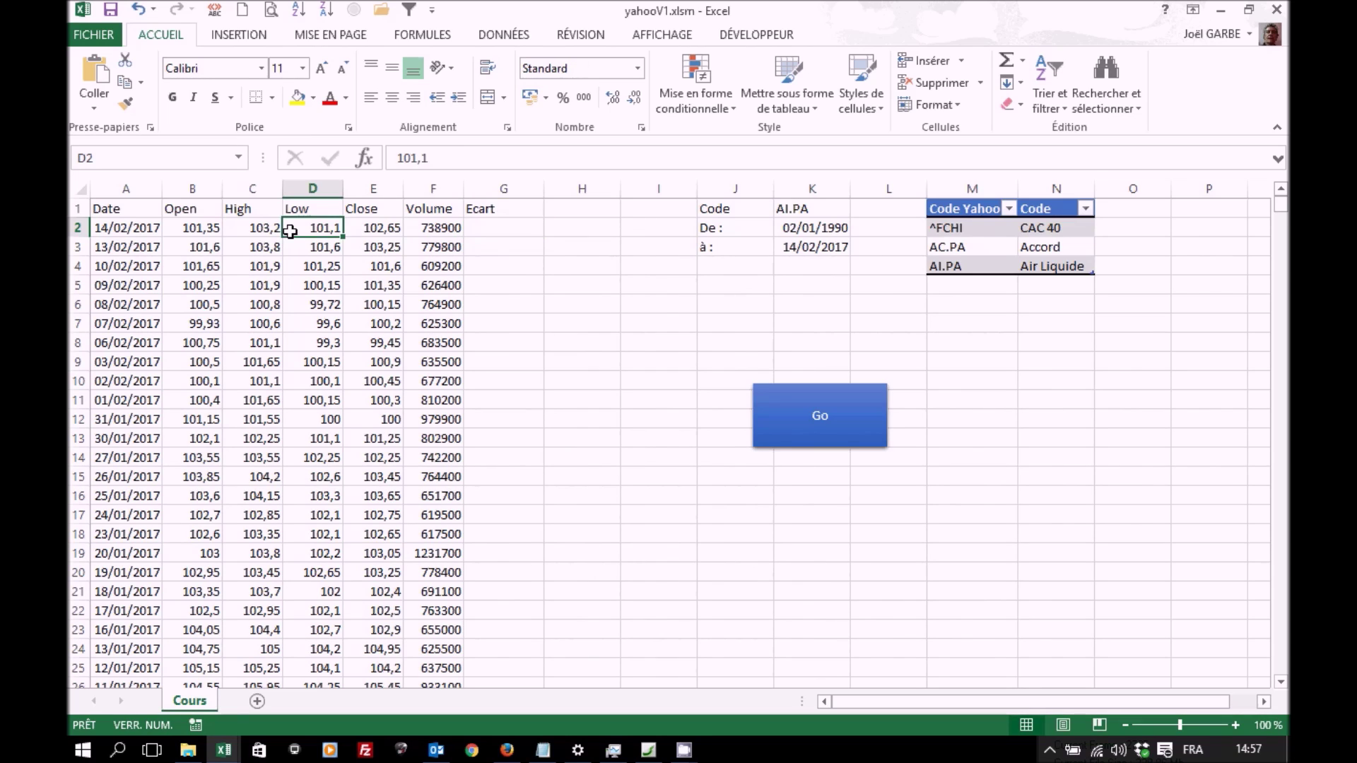
click(757, 35)
click(214, 62)
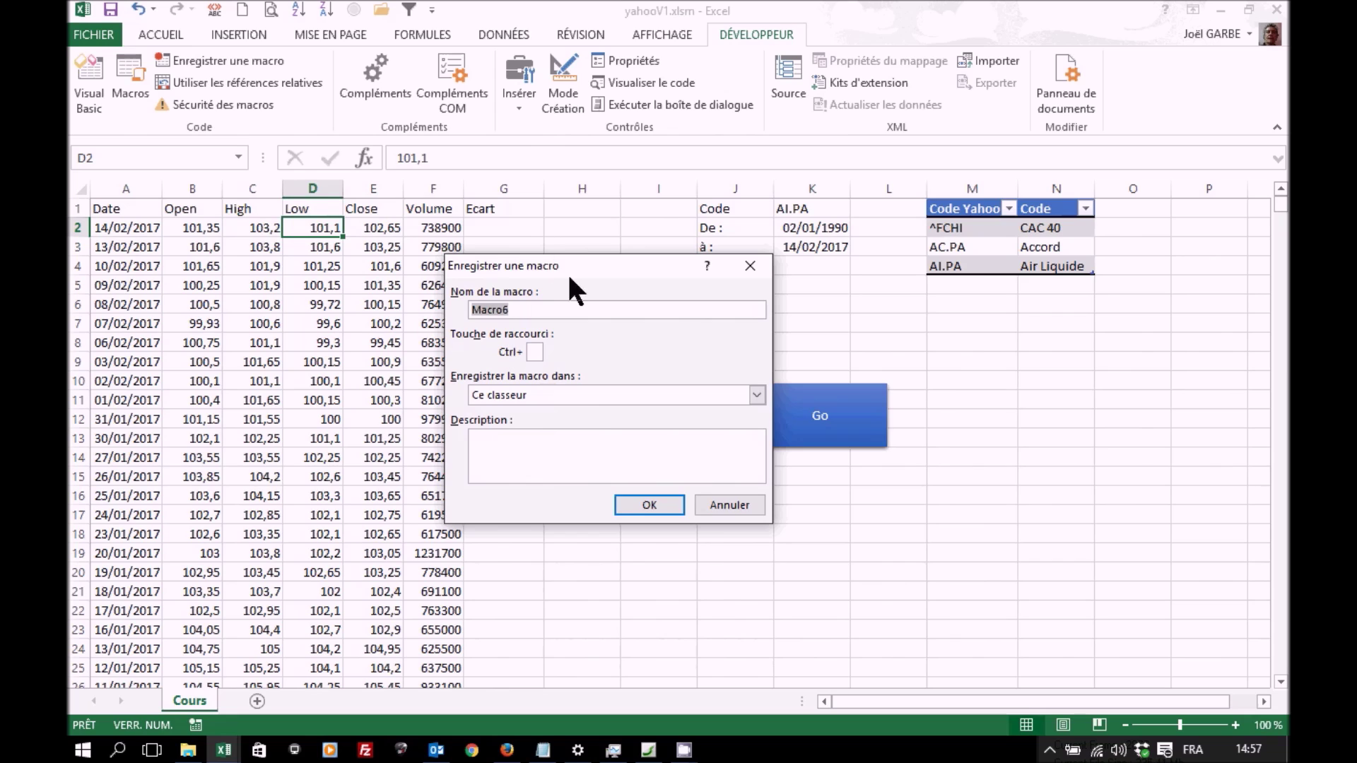
click(644, 506)
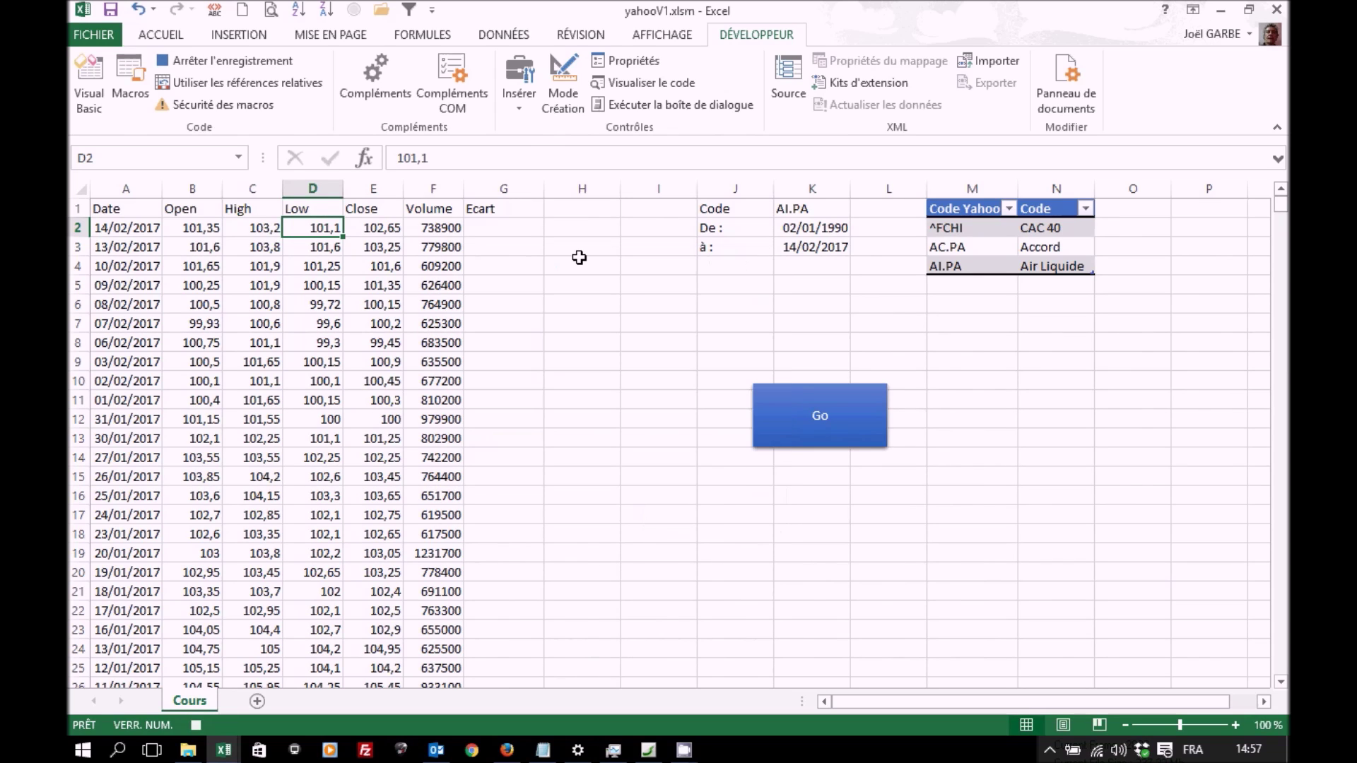
- Enter the Ecart formula =(E2-E3)/E3 in cell G2
click(493, 230)
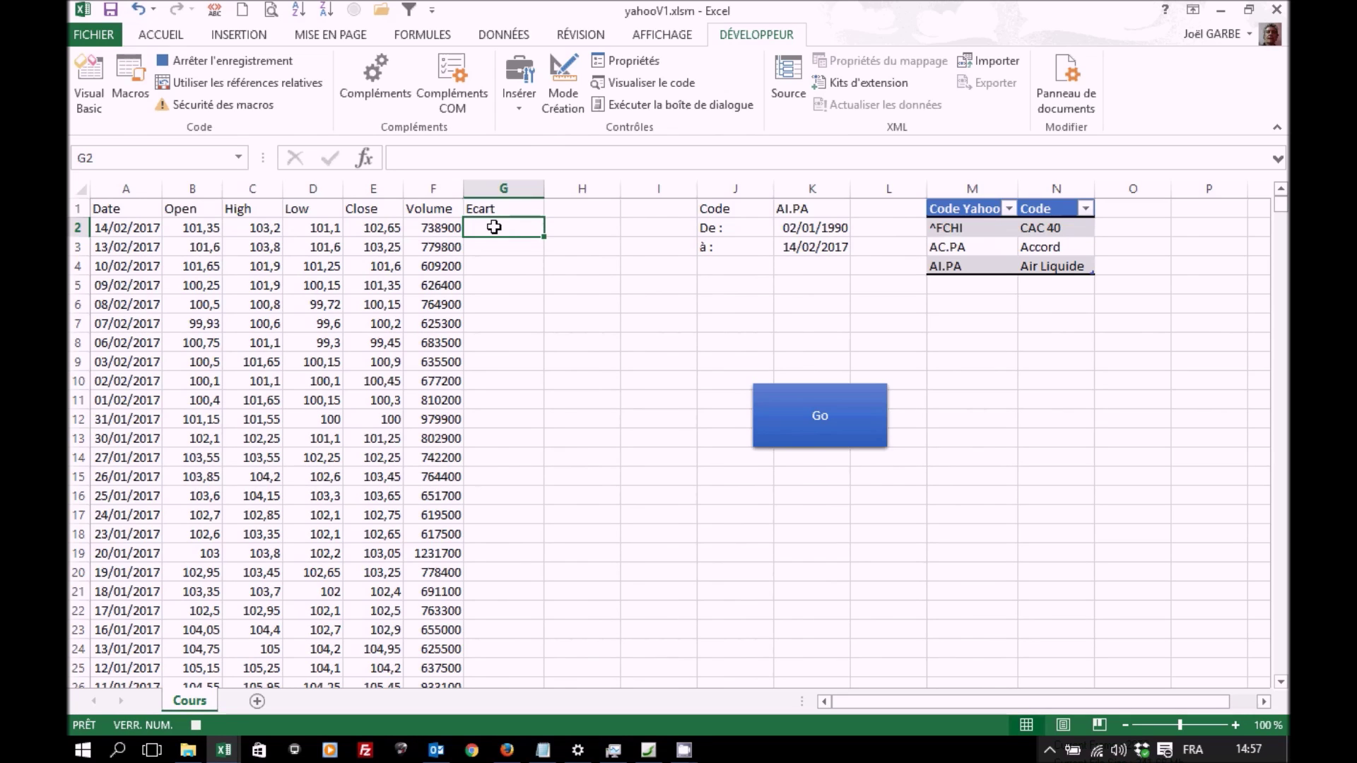
text(=()
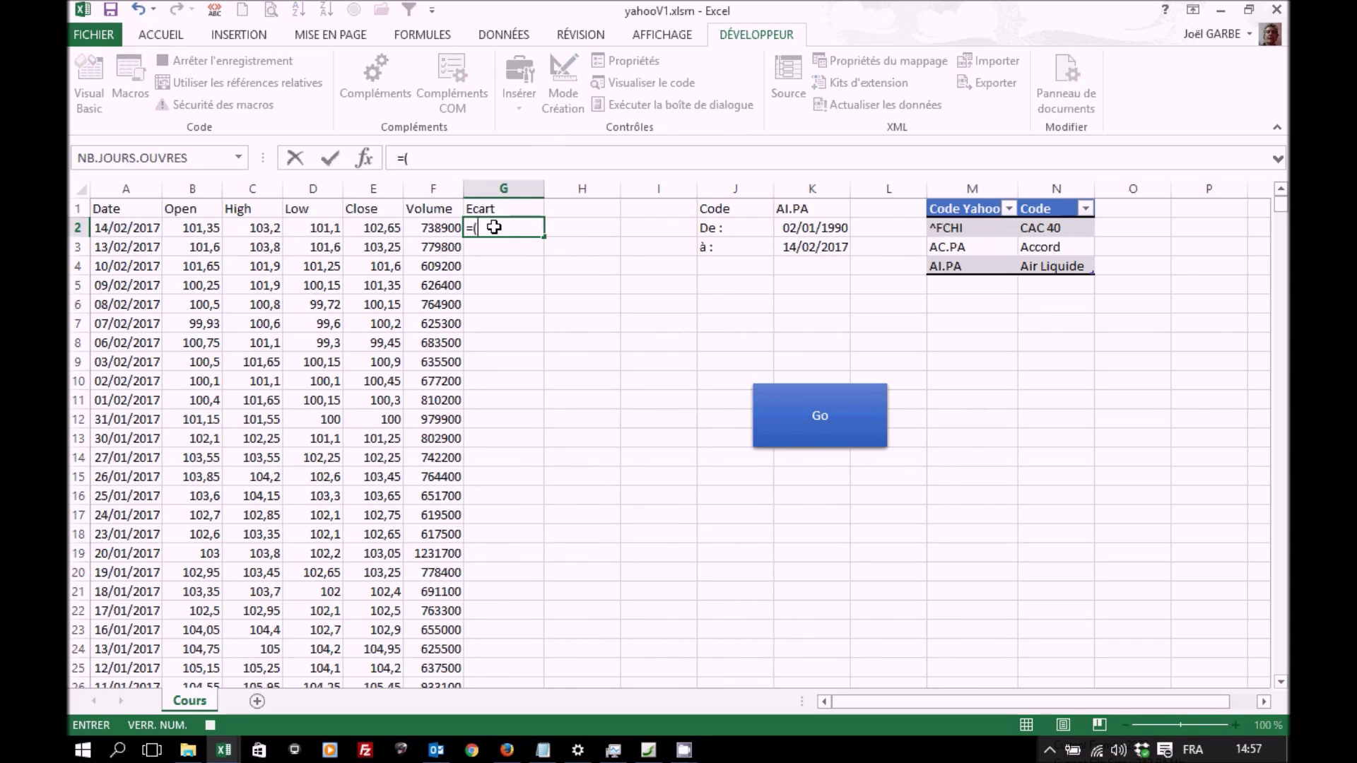
click(376, 227)
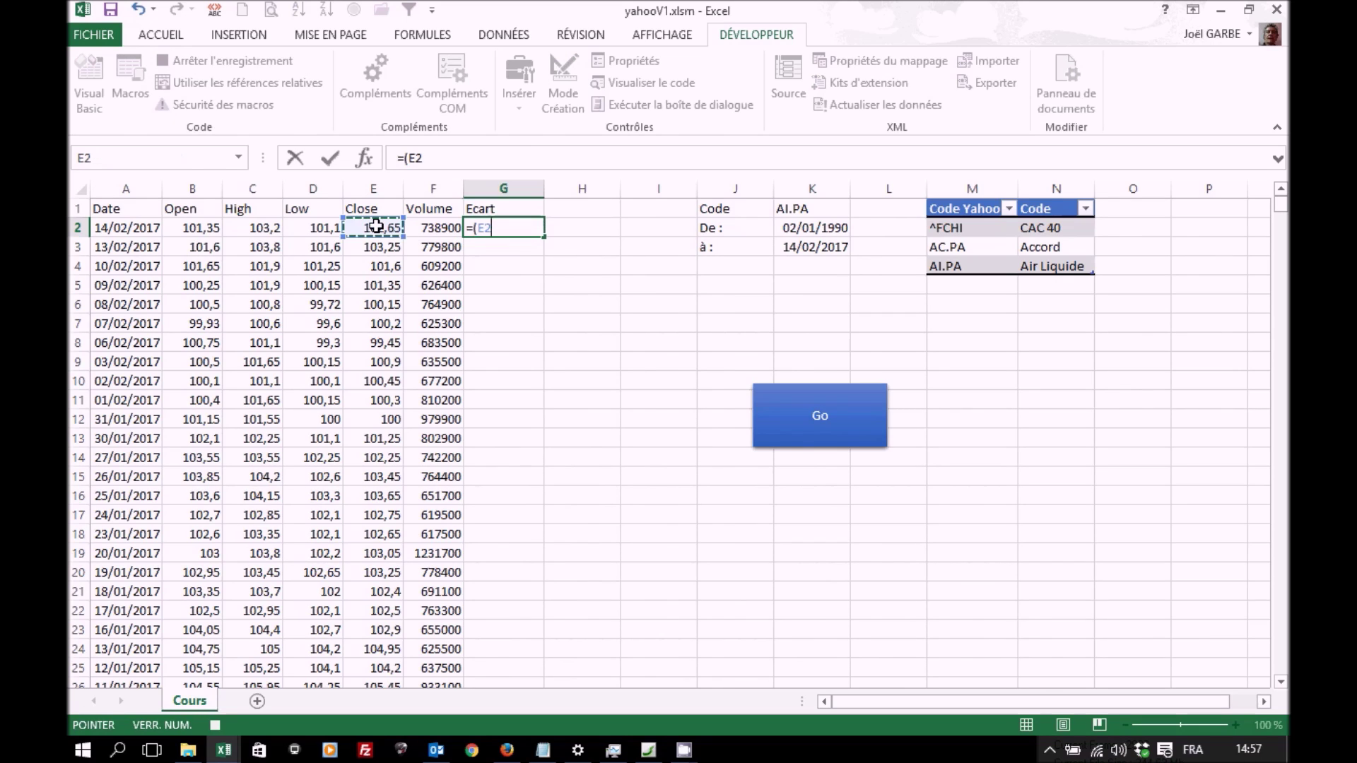
text(-)
click(372, 246)
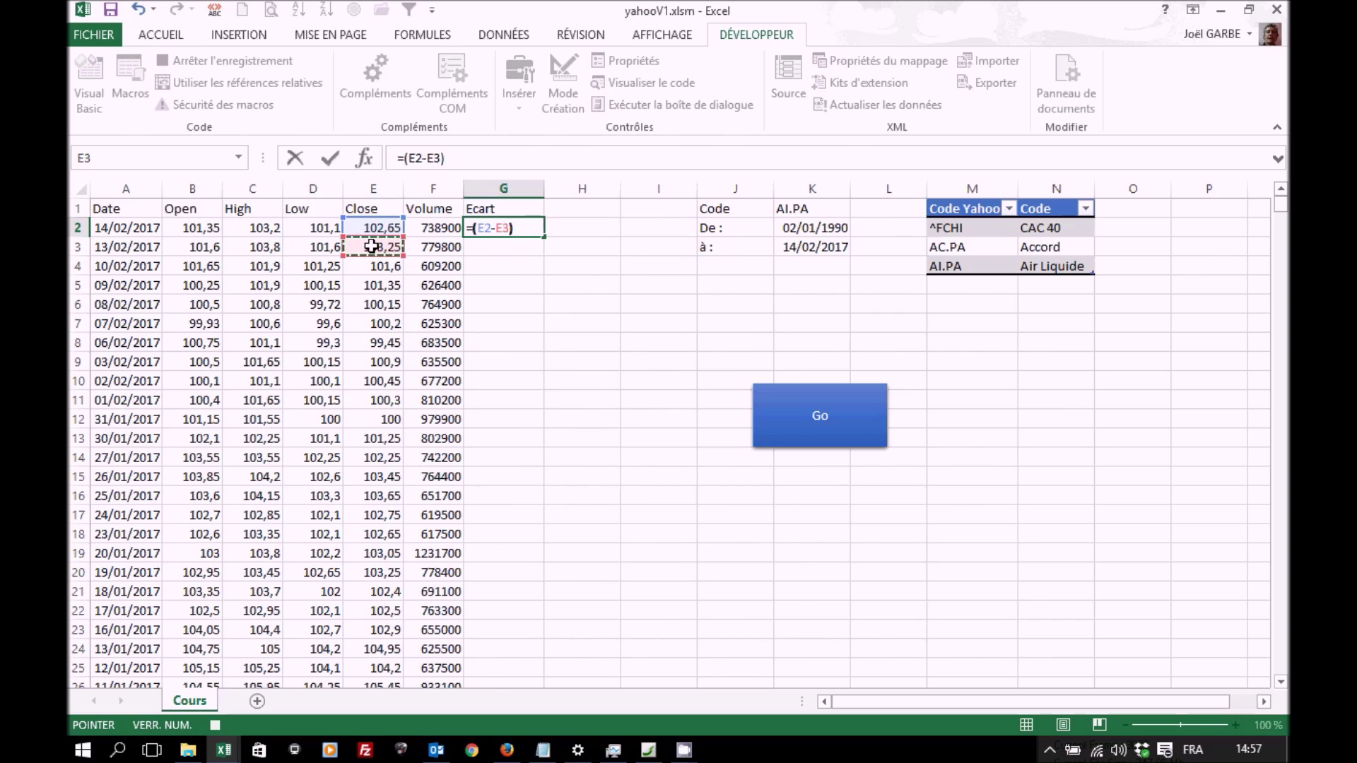
text()/)
click(371, 246)
key(ctrl+Return)
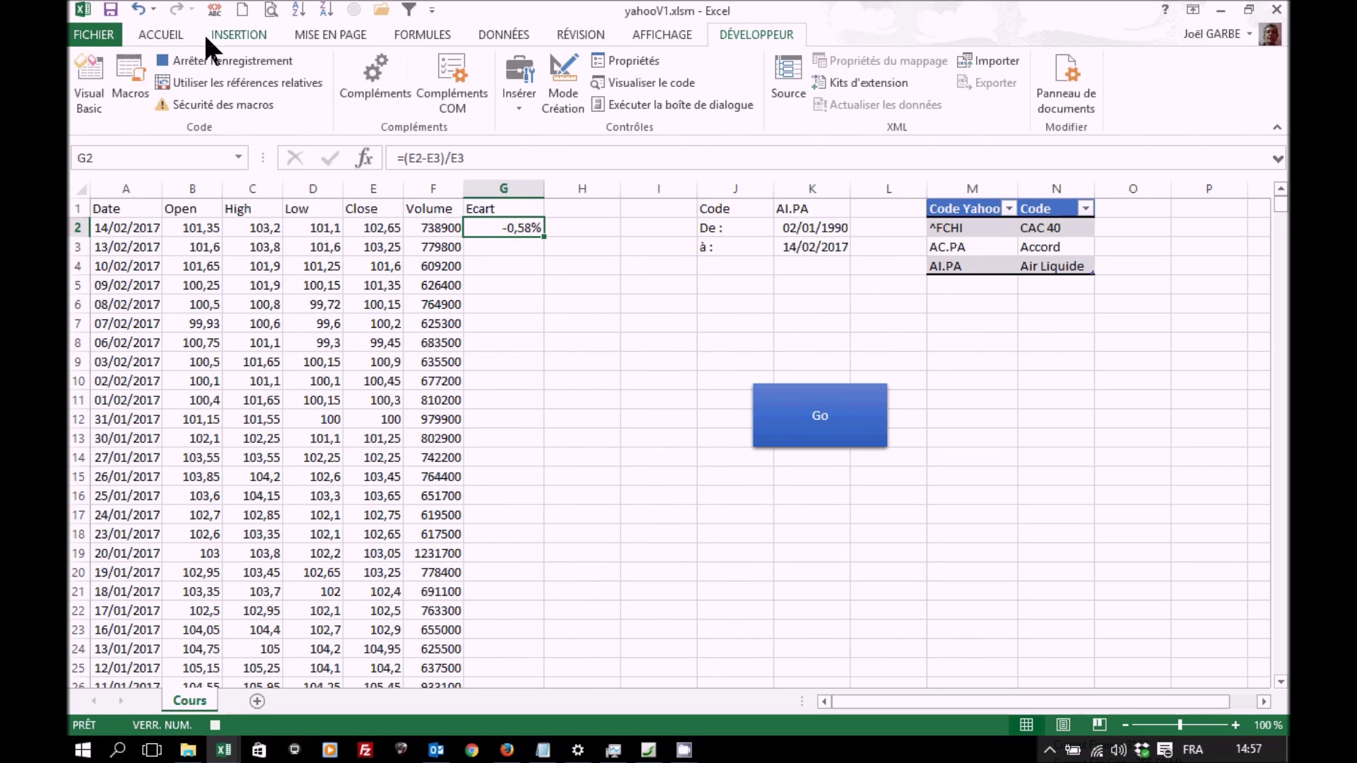
- Format G2 as a percentage with two decimals, showing -0,58%
click(162, 36)
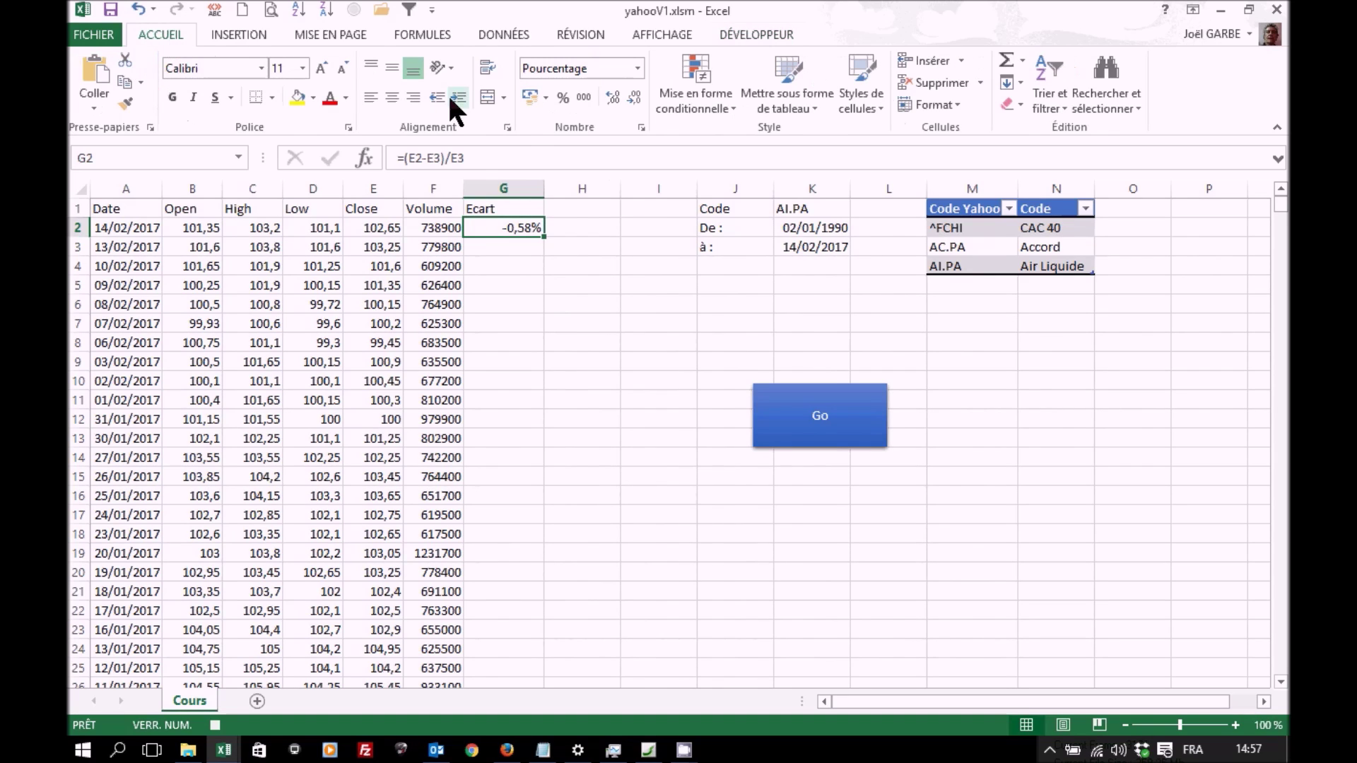
click(563, 99)
click(610, 95)
click(610, 96)
click(750, 32)
- Stop recording Macro6 and switch to the Visual Basic editor
click(216, 53)
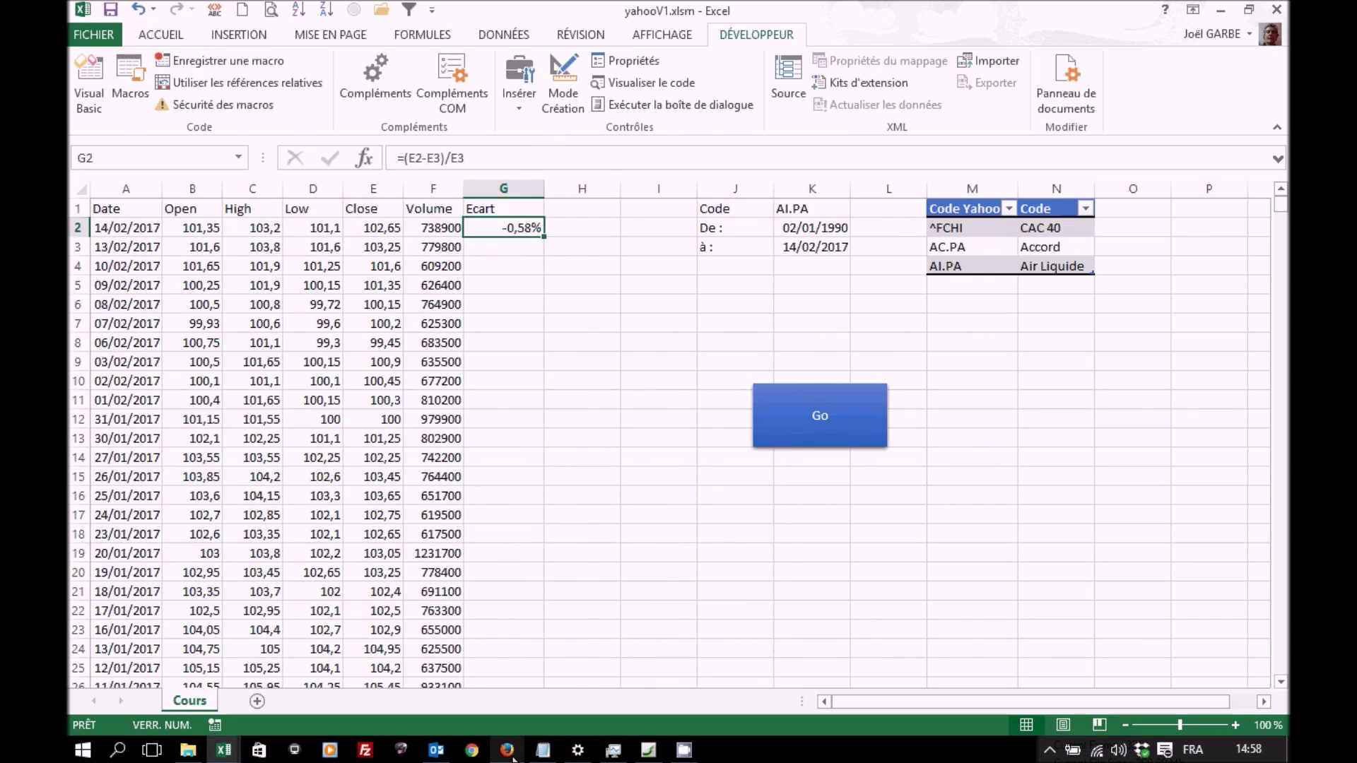
click(224, 750)
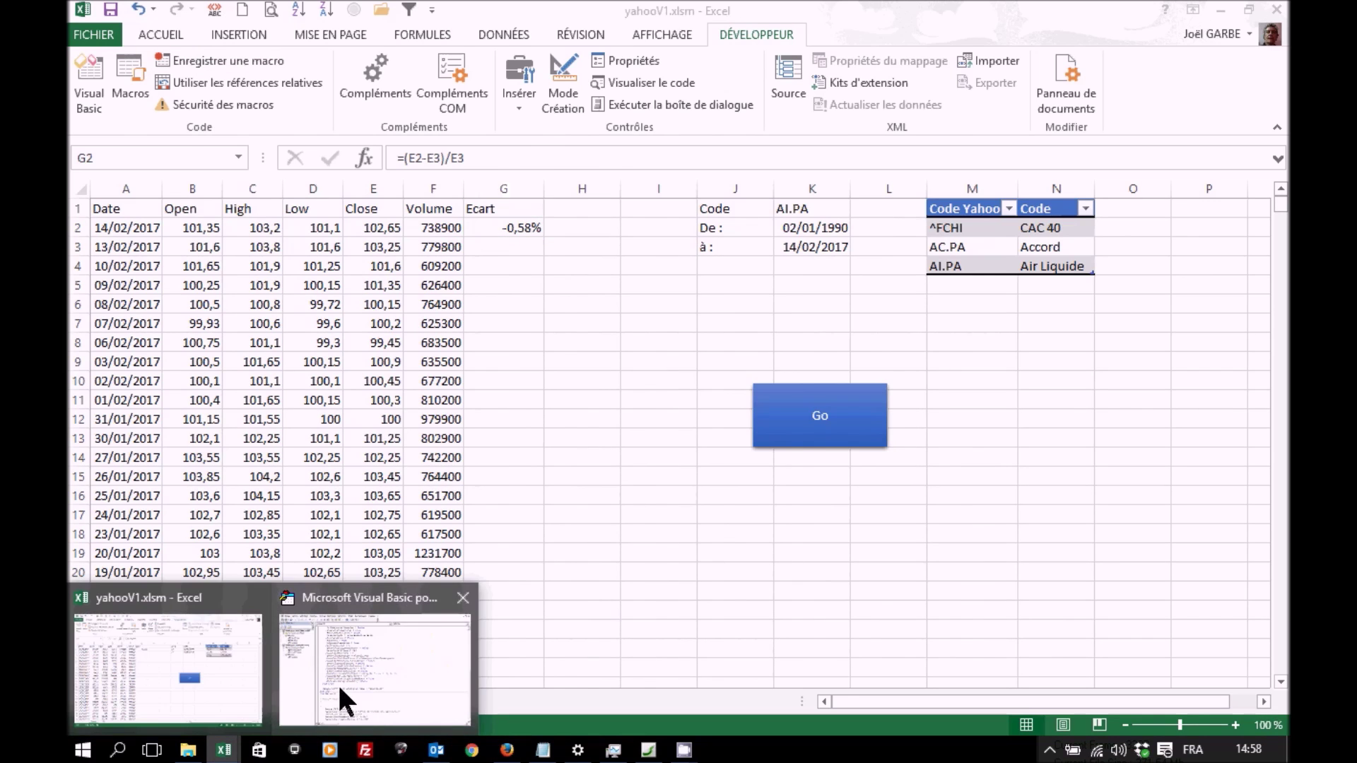
click(337, 682)
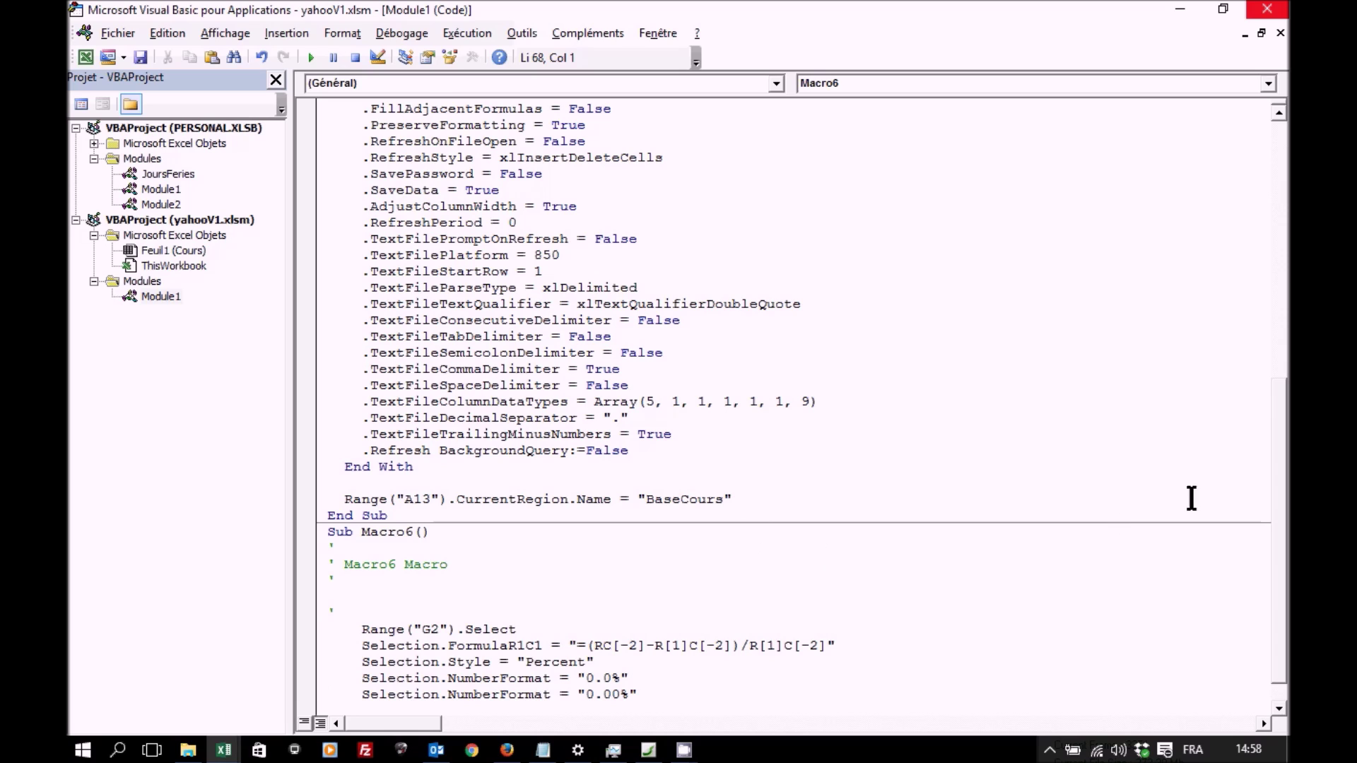
scroll(1285, 431, down, 1)
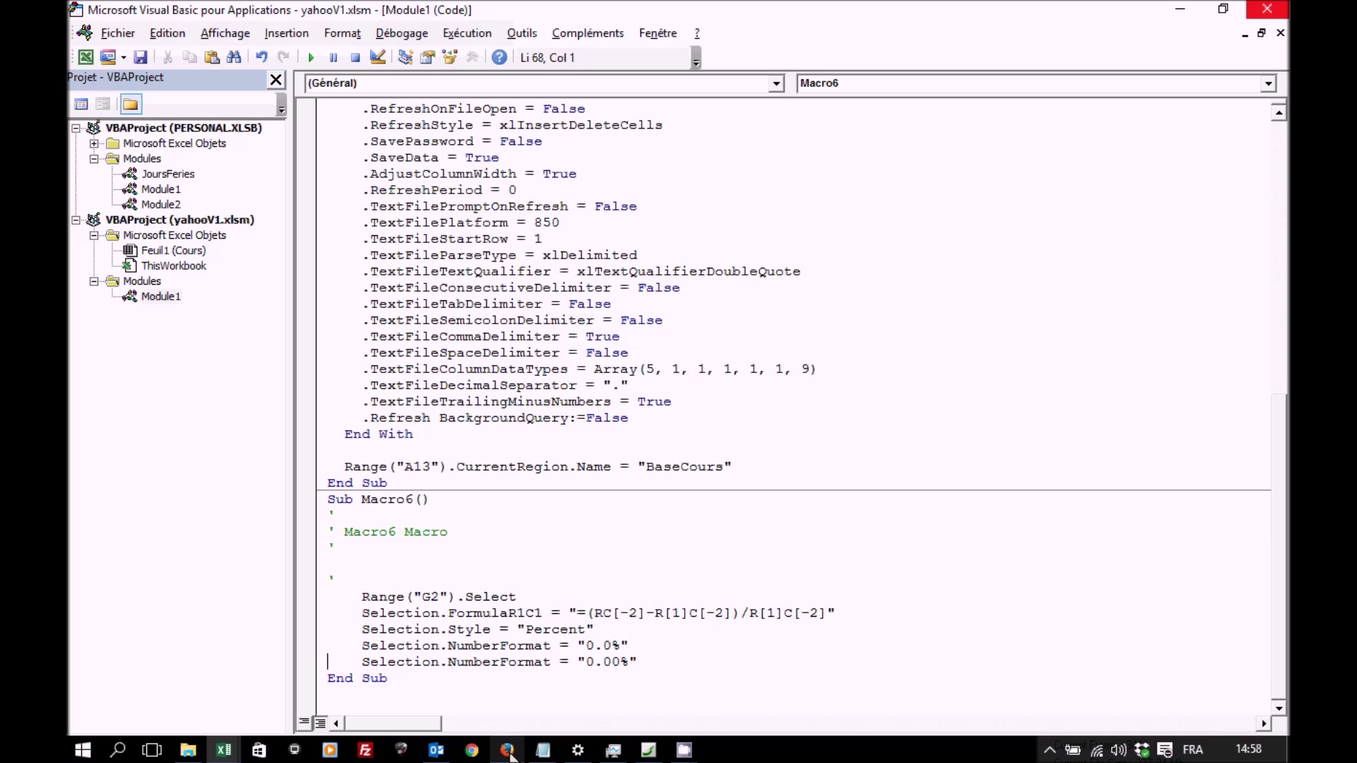
- Start a new importCours line after End With: Range("G2").FormulaR1C1 =
click(516, 451)
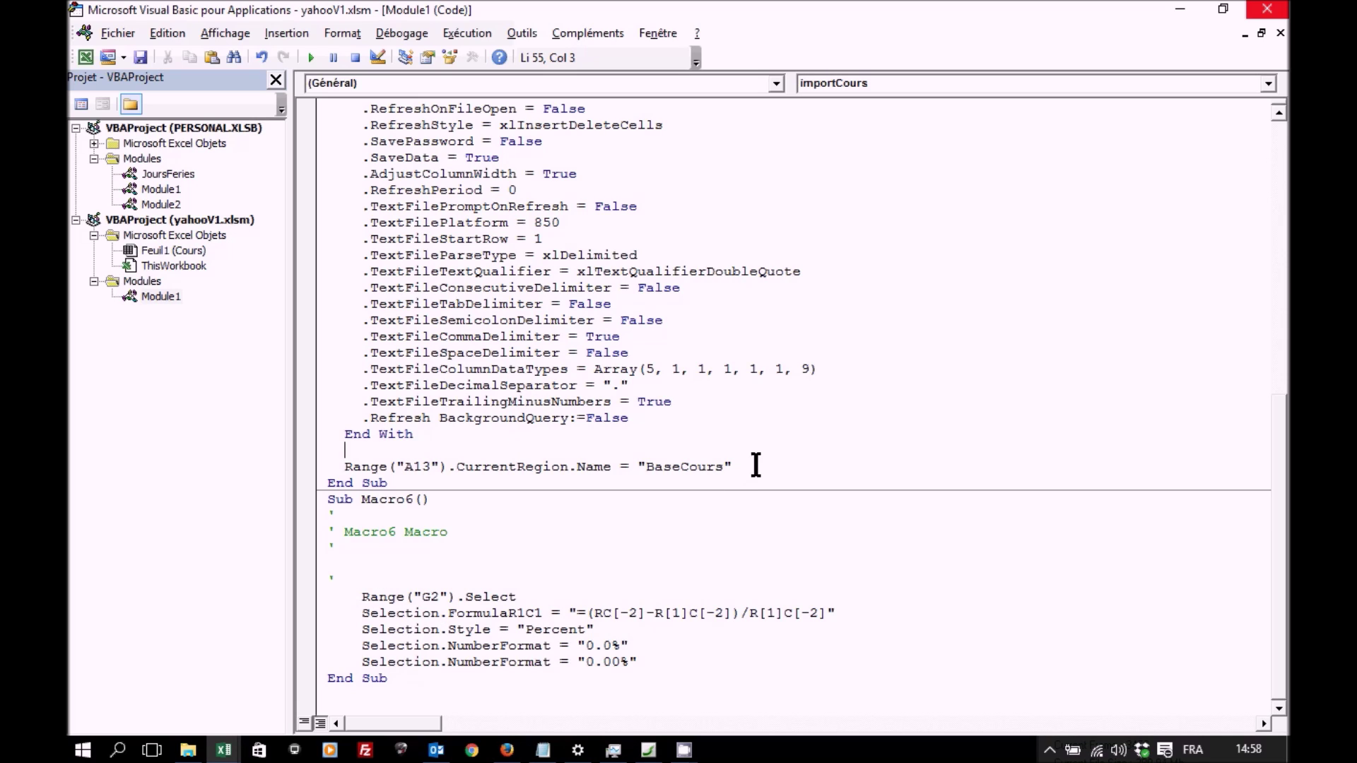
key(Return)
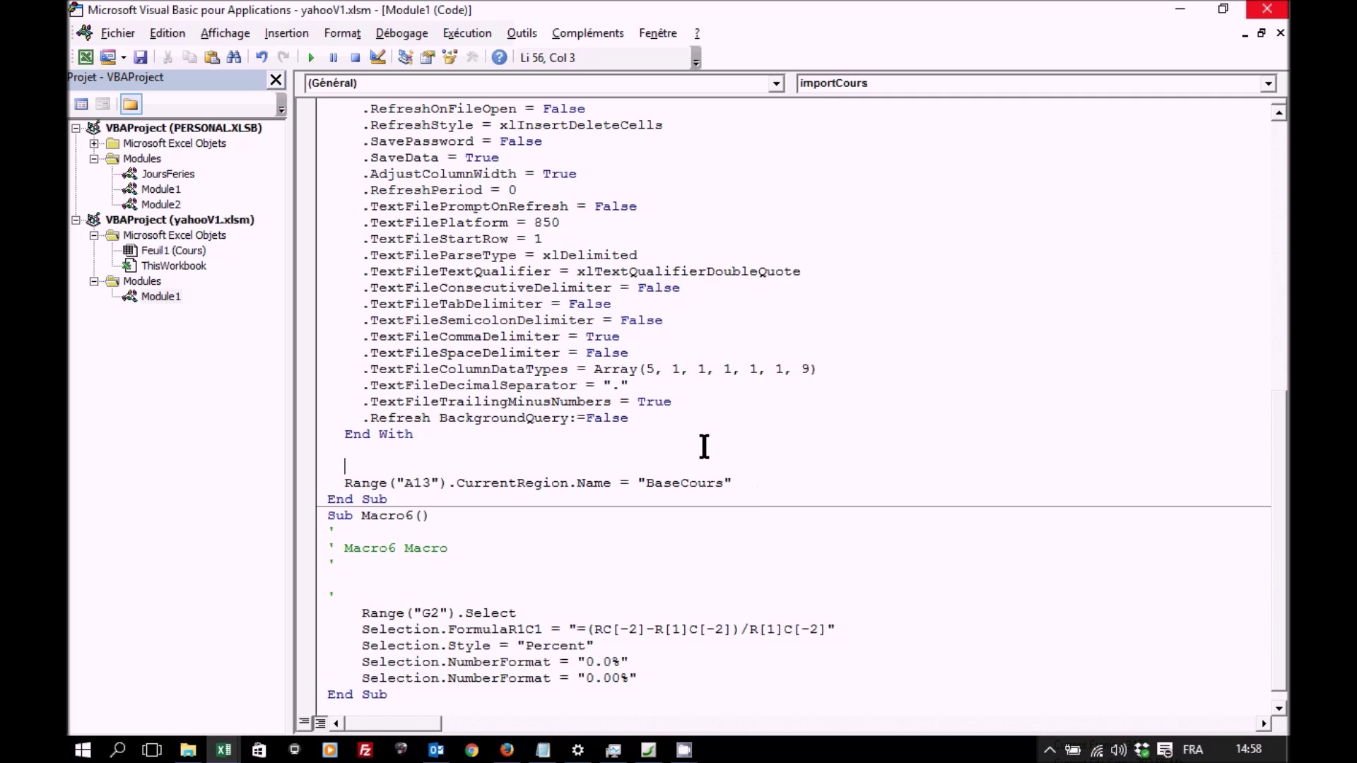
key(Up)
key(Return)
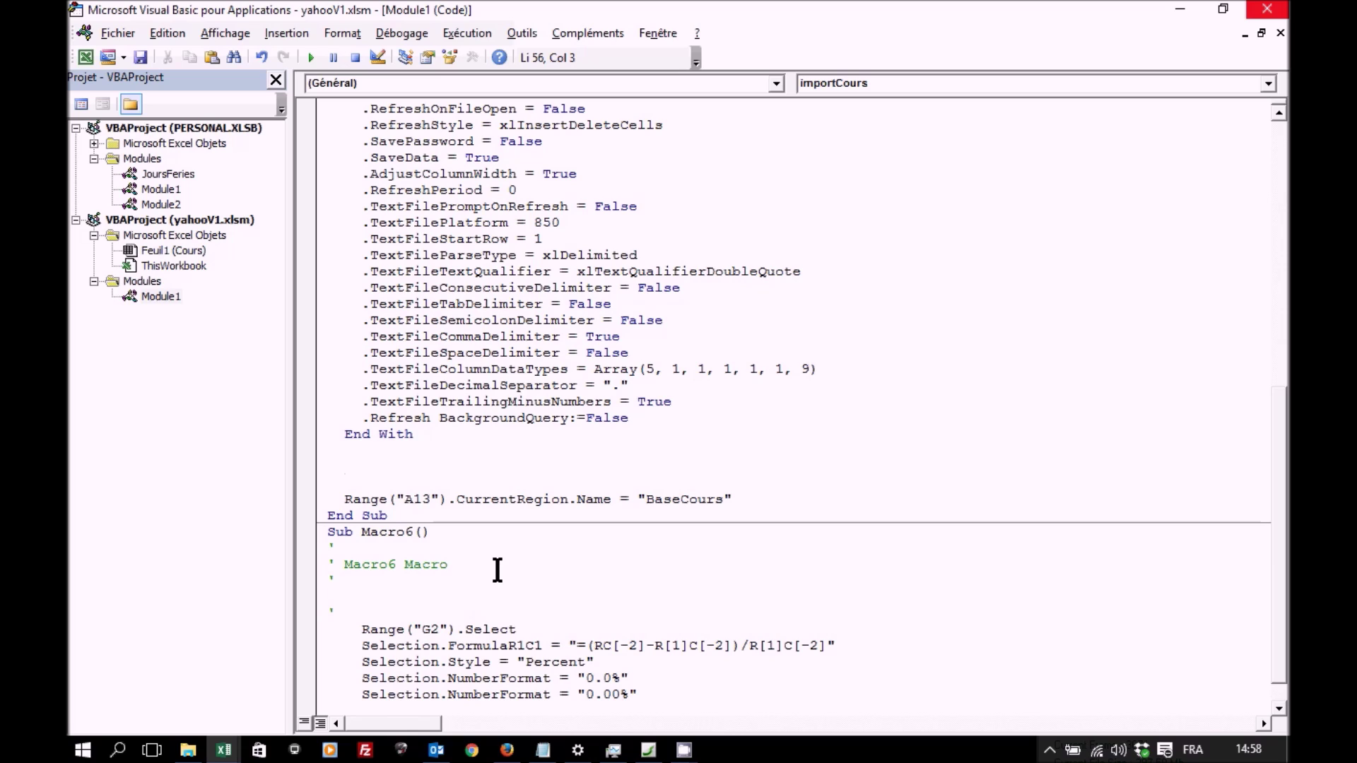
text(range("G2)
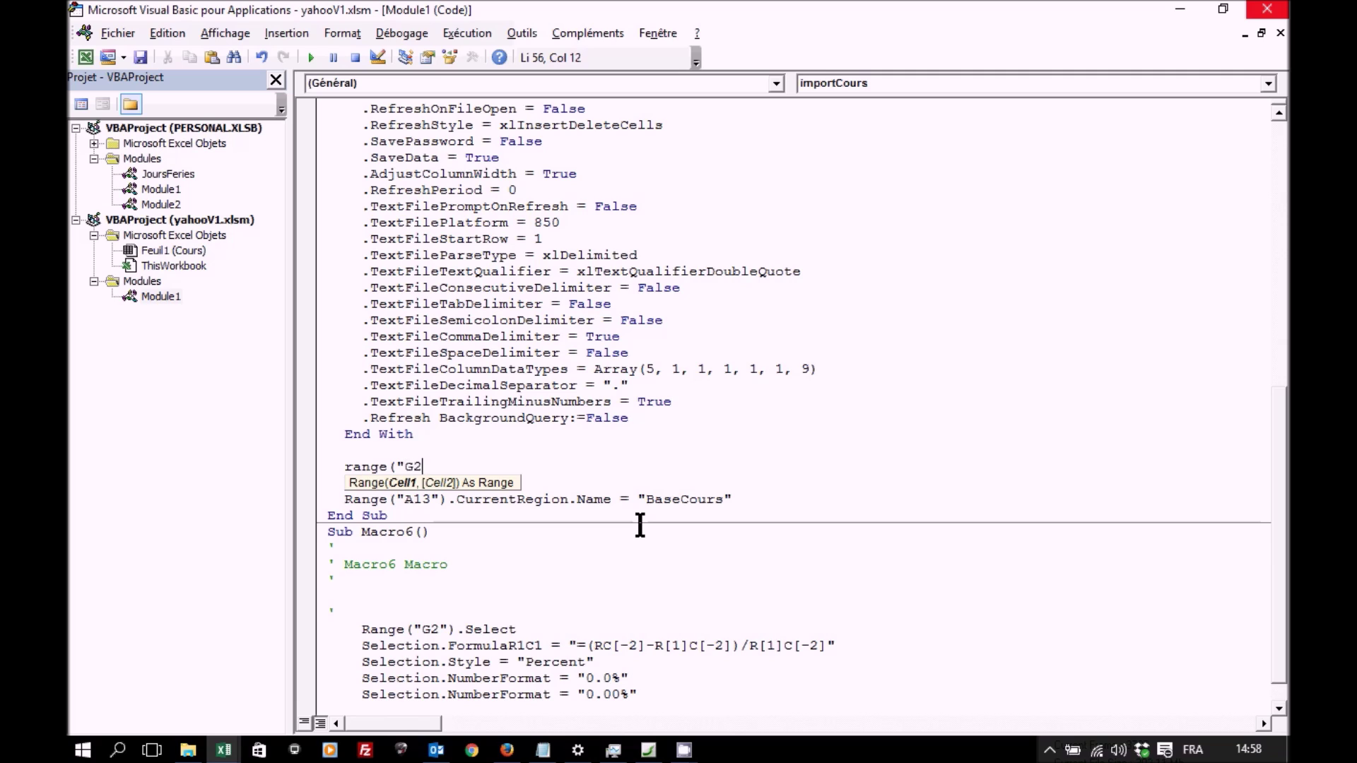
text(").for)
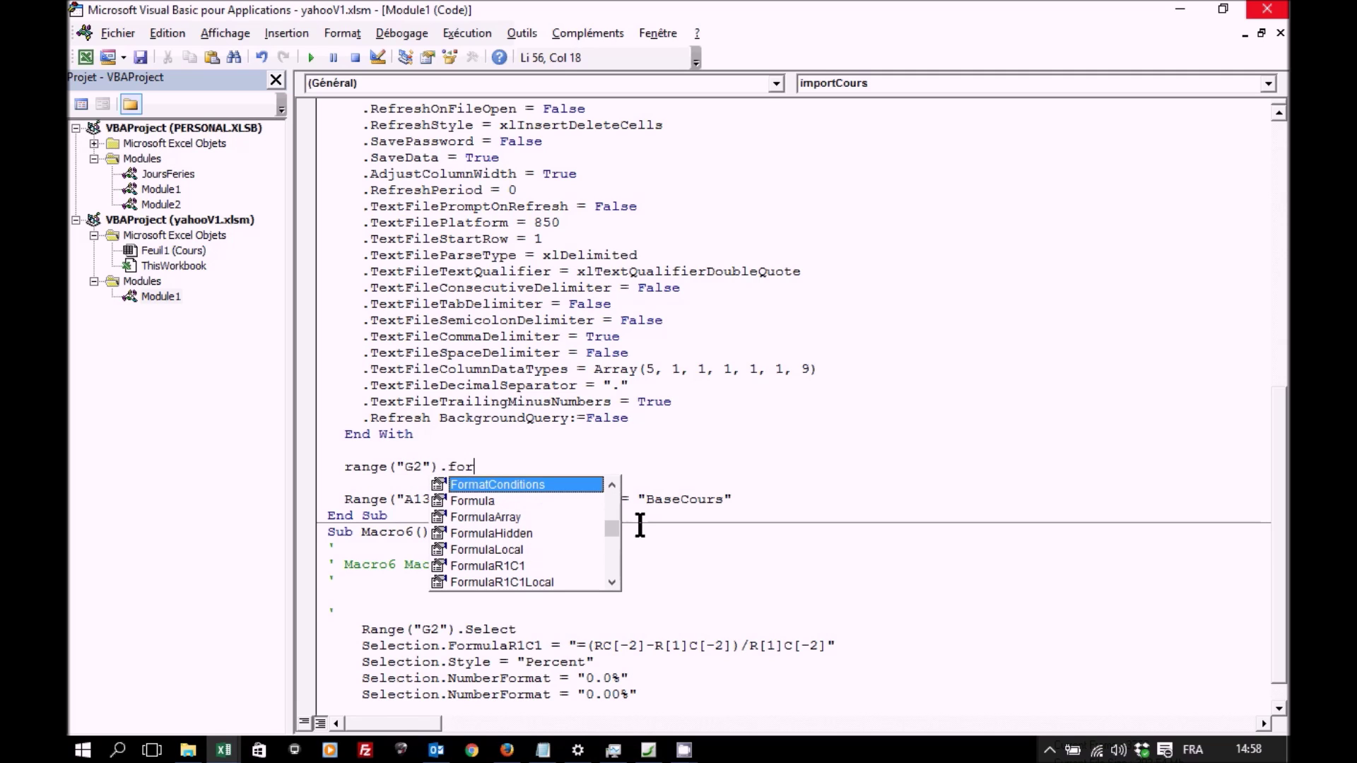
double_click(525, 564)
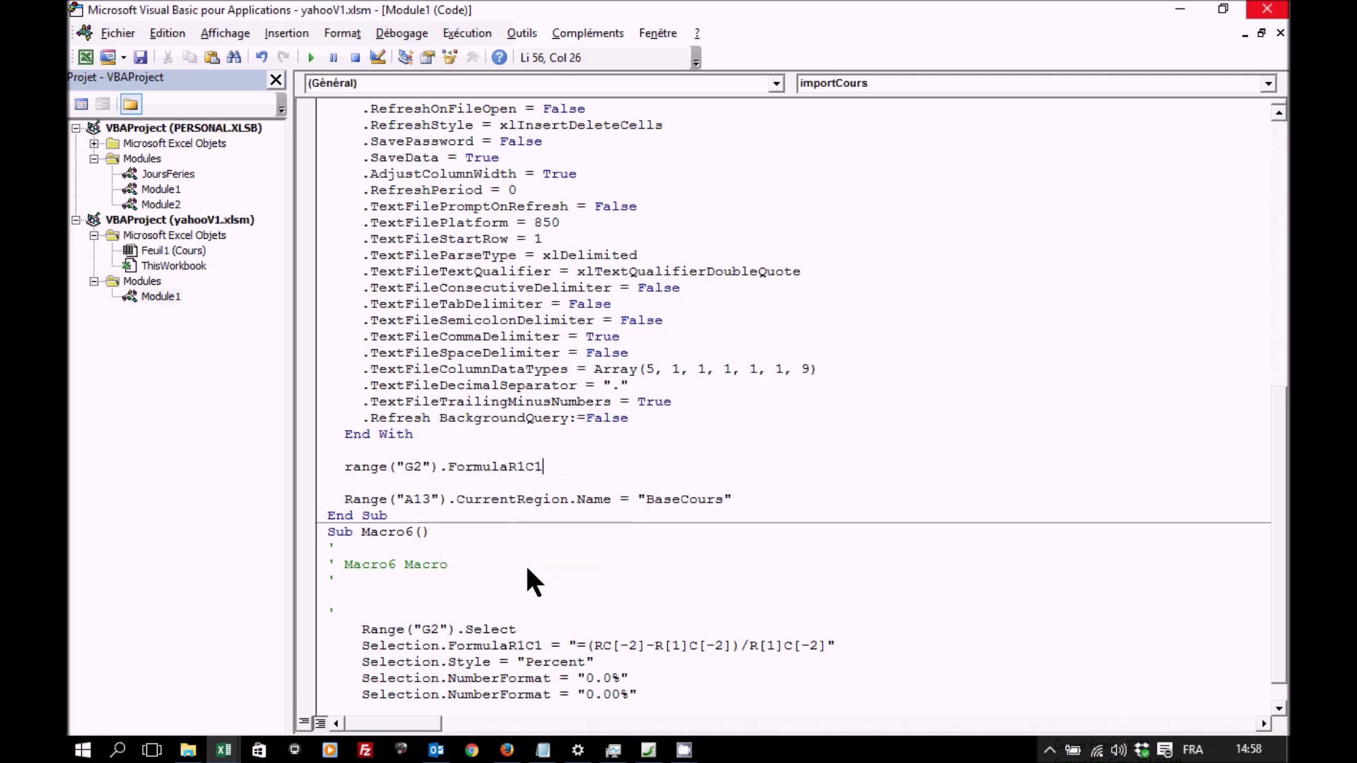
text(=)
- Dismiss the compile error and select Macro6's recorded formula string
click(576, 606)
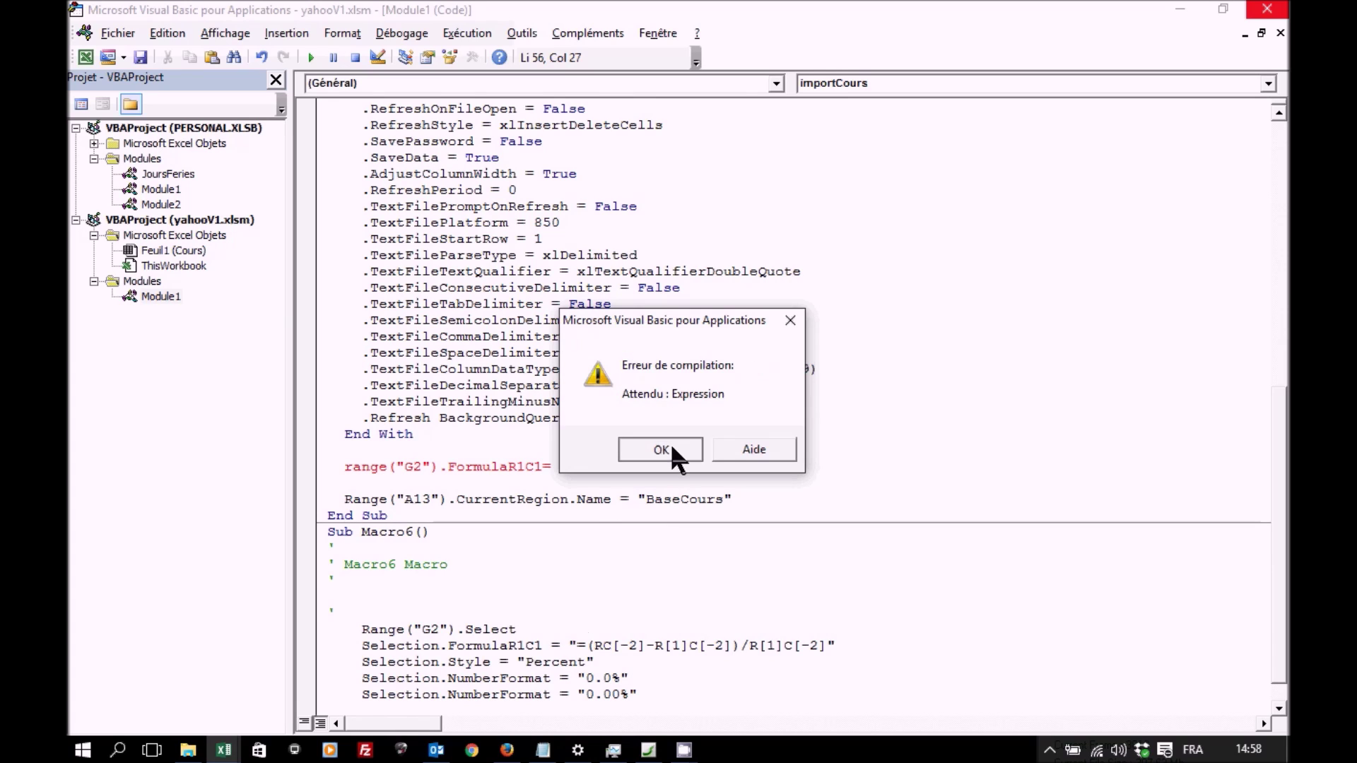
click(669, 441)
drag(568, 646, 859, 644)
key(ctrl+c)
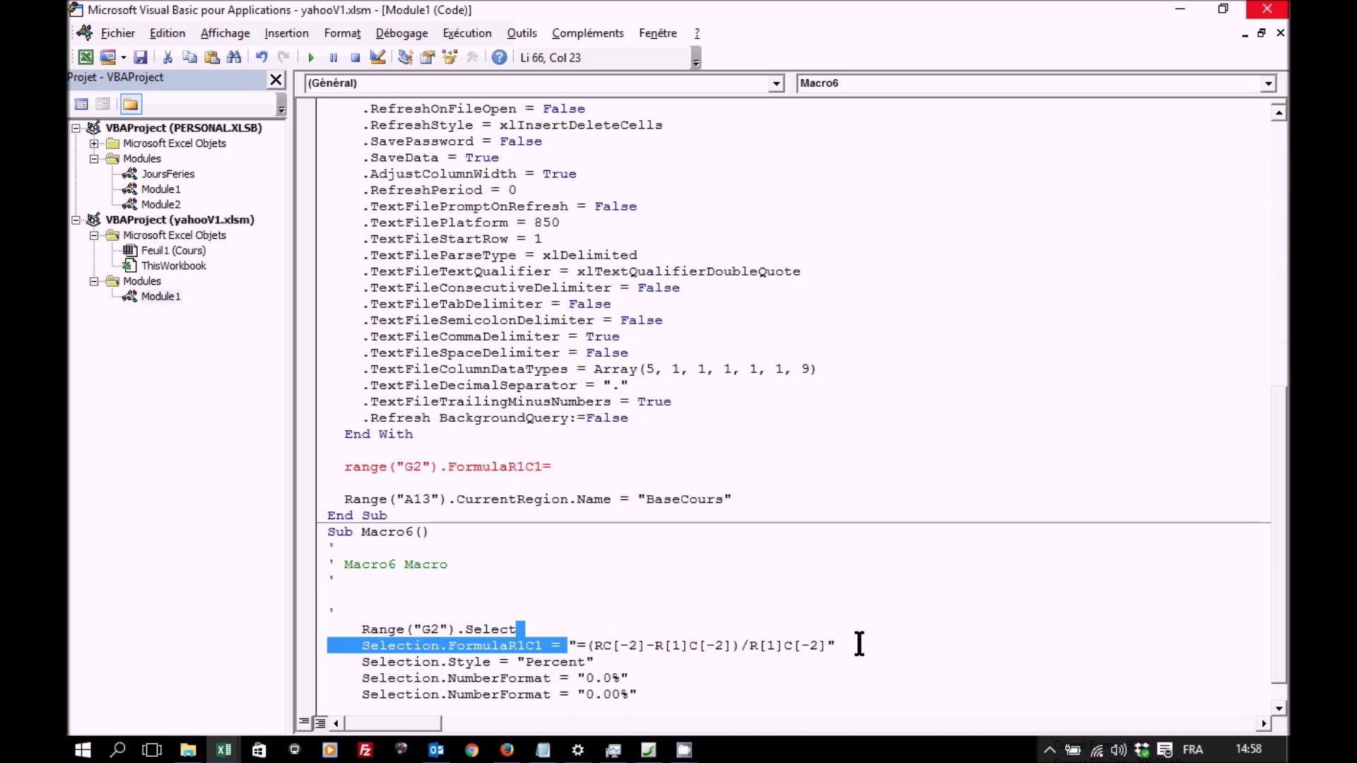
click(771, 469)
- Paste the recorded formula after FormulaR1C1 = and add a Range("G2").Style = "Percent" line
key(ctrl+v)
key(Return)
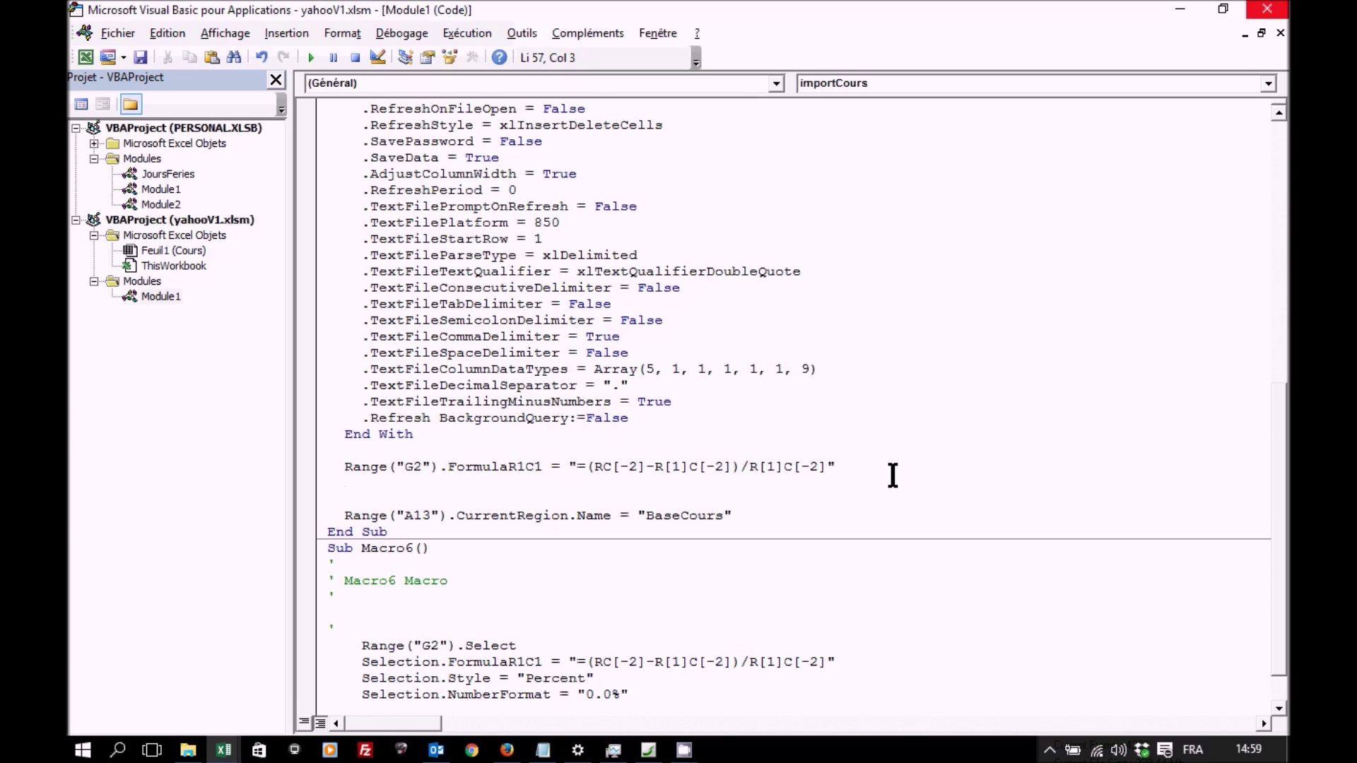
text(rang)
text(e("G2")
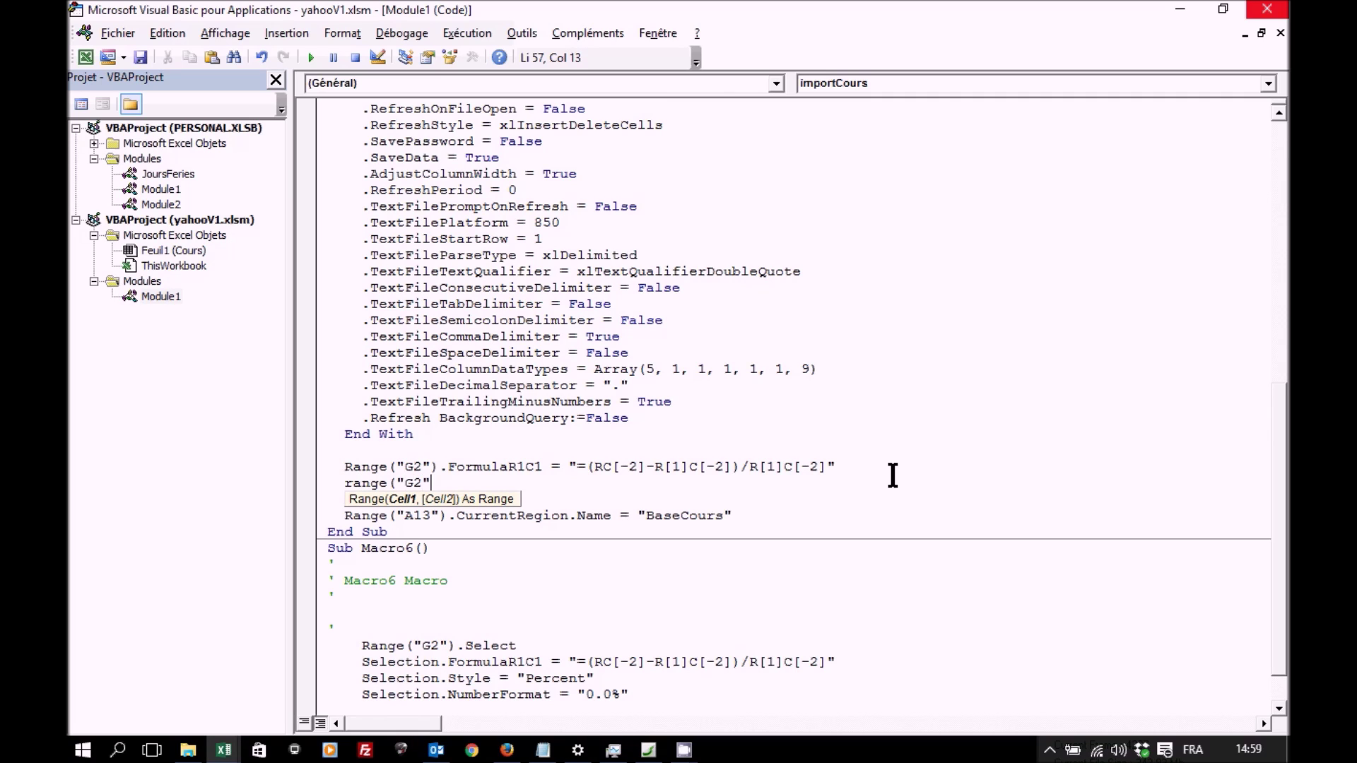
text()/c)
key(BackSpace)
key(BackSpace)
key(BackSpace)
key(BackSpace)
key(BackSpace)
key(BackSpace)
key(BackSpace)
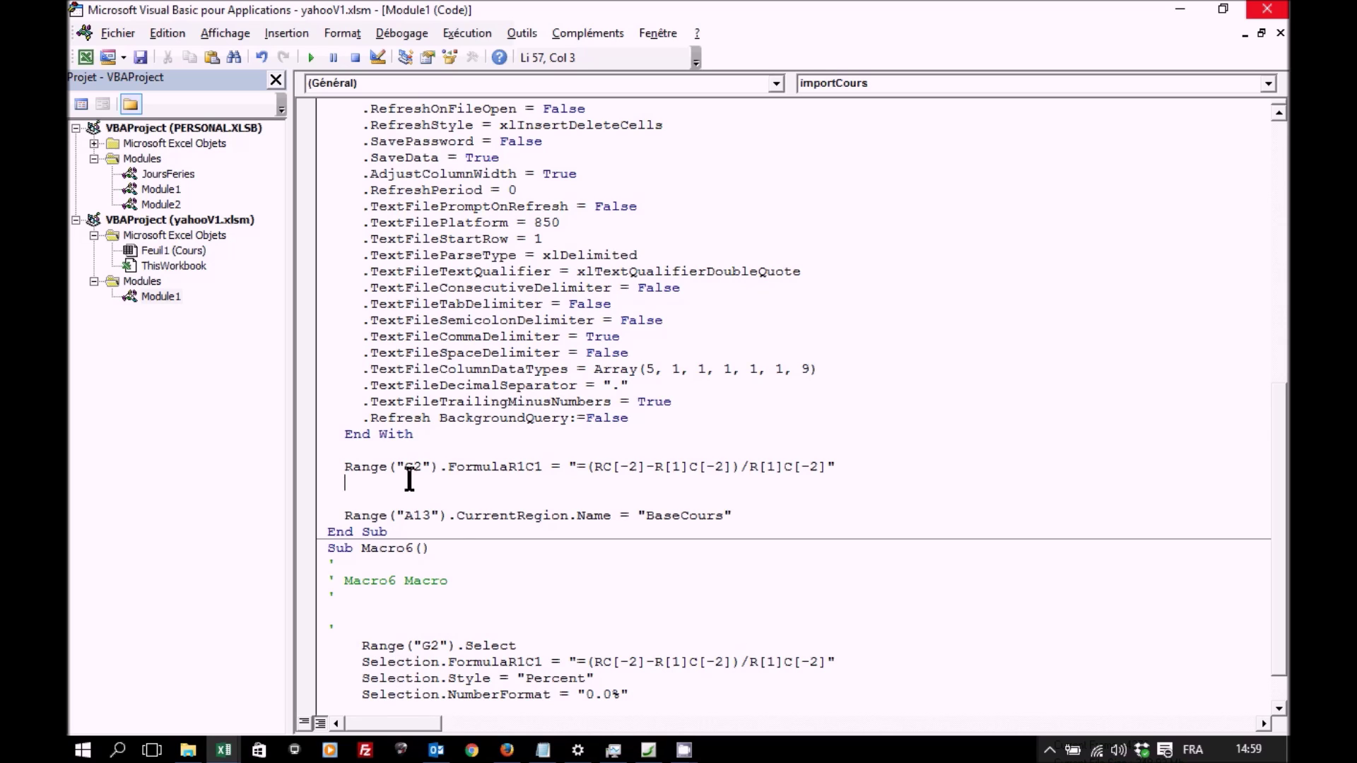
text(range("G2")
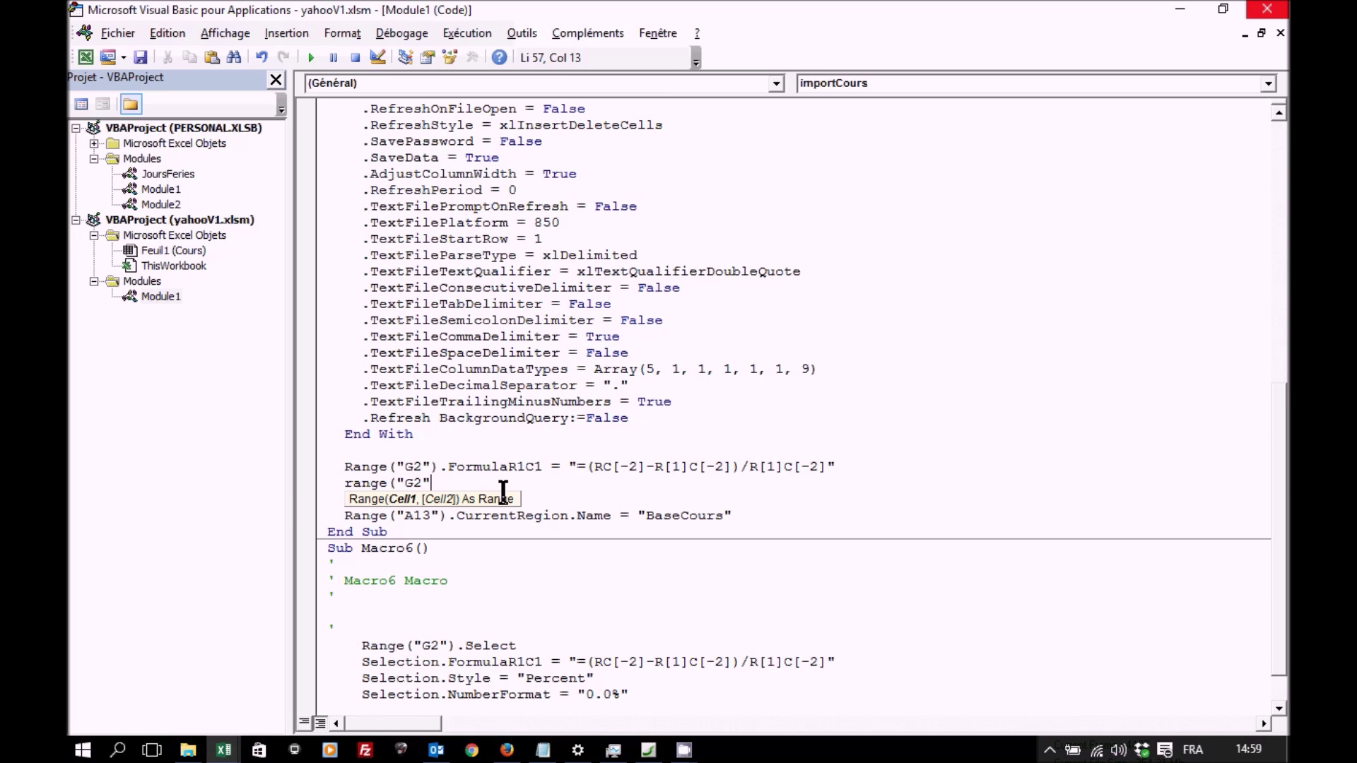
text())
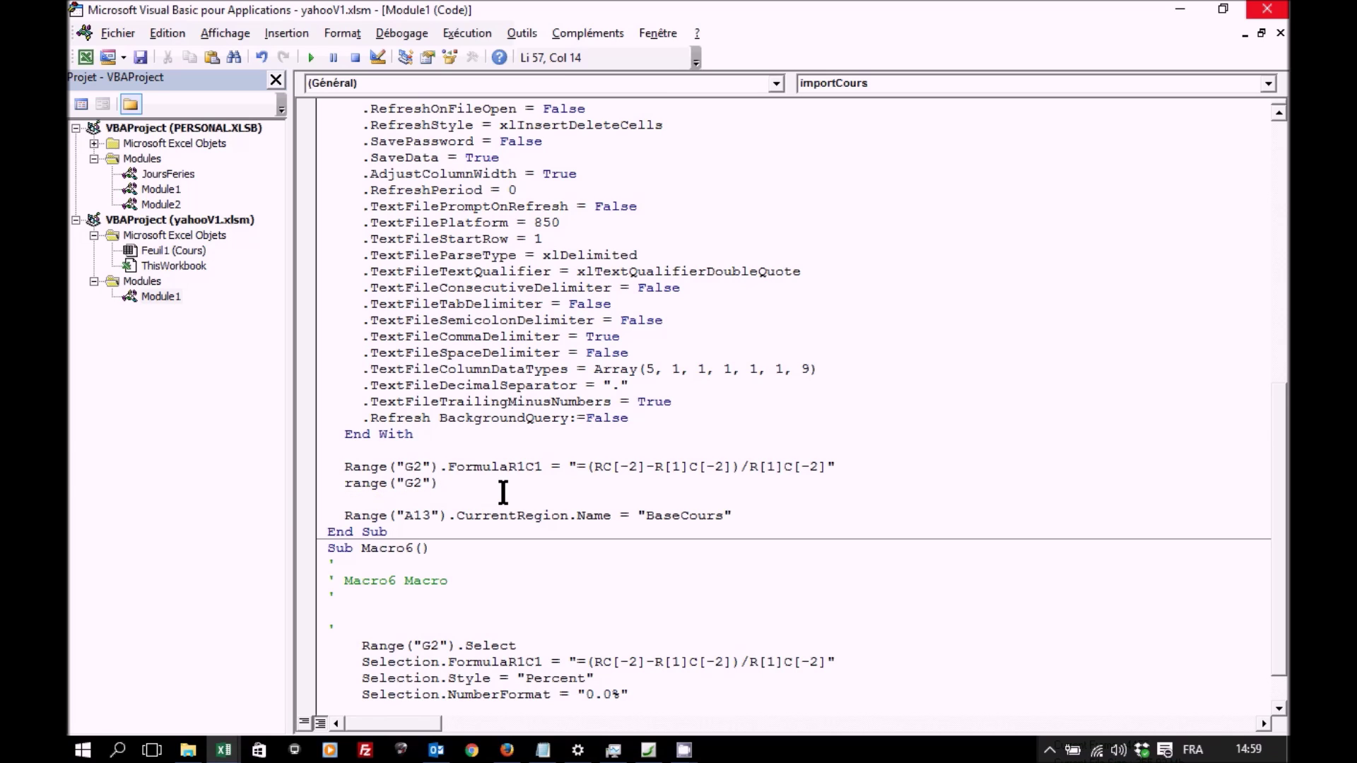
text(.)
text(style=)
text("percent")
key(Return)
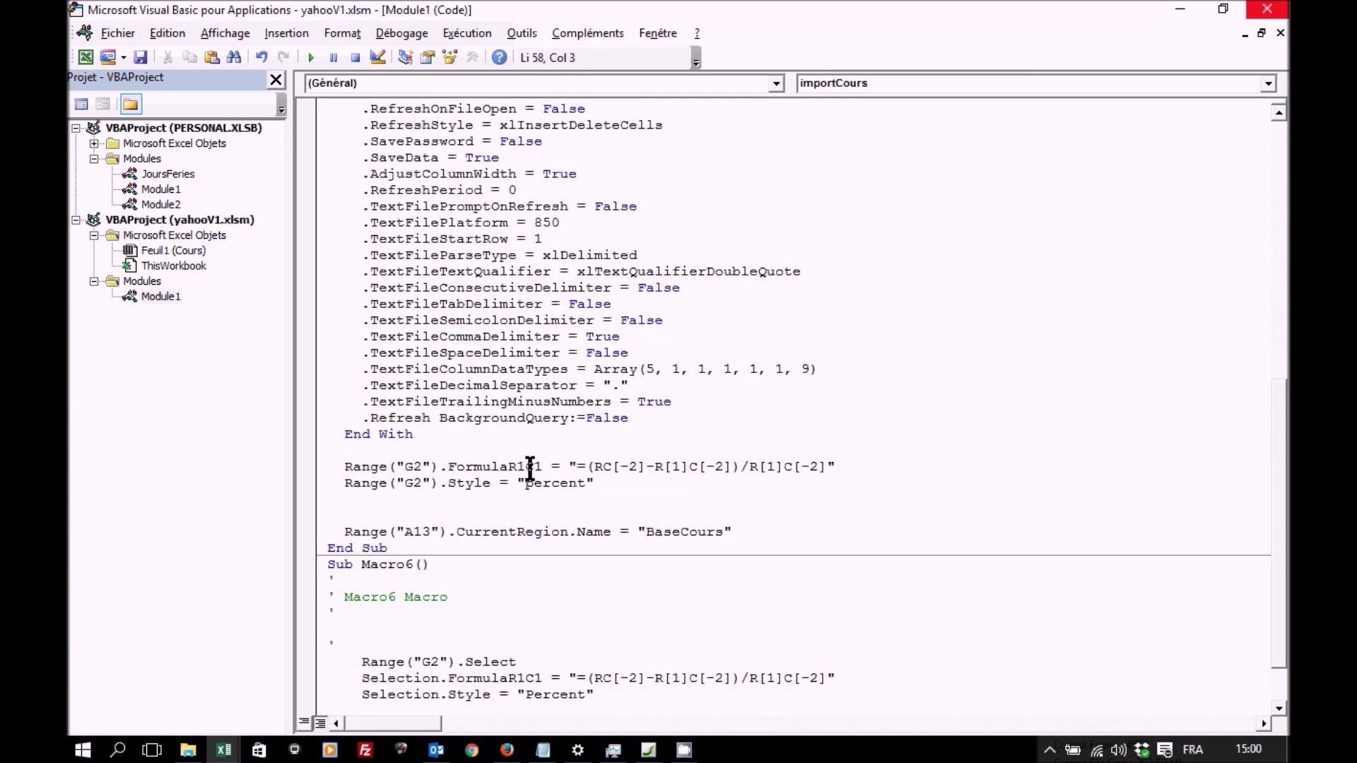
- Copy Macro6's NumberFormat = "0.00%" assignment into a new Range("G2") line
drag(535, 483, 526, 484)
key(Right)
scroll(1078, 523, down, 2)
scroll(1078, 522, down, 2)
drag(447, 662, 640, 661)
key(ctrl+c)
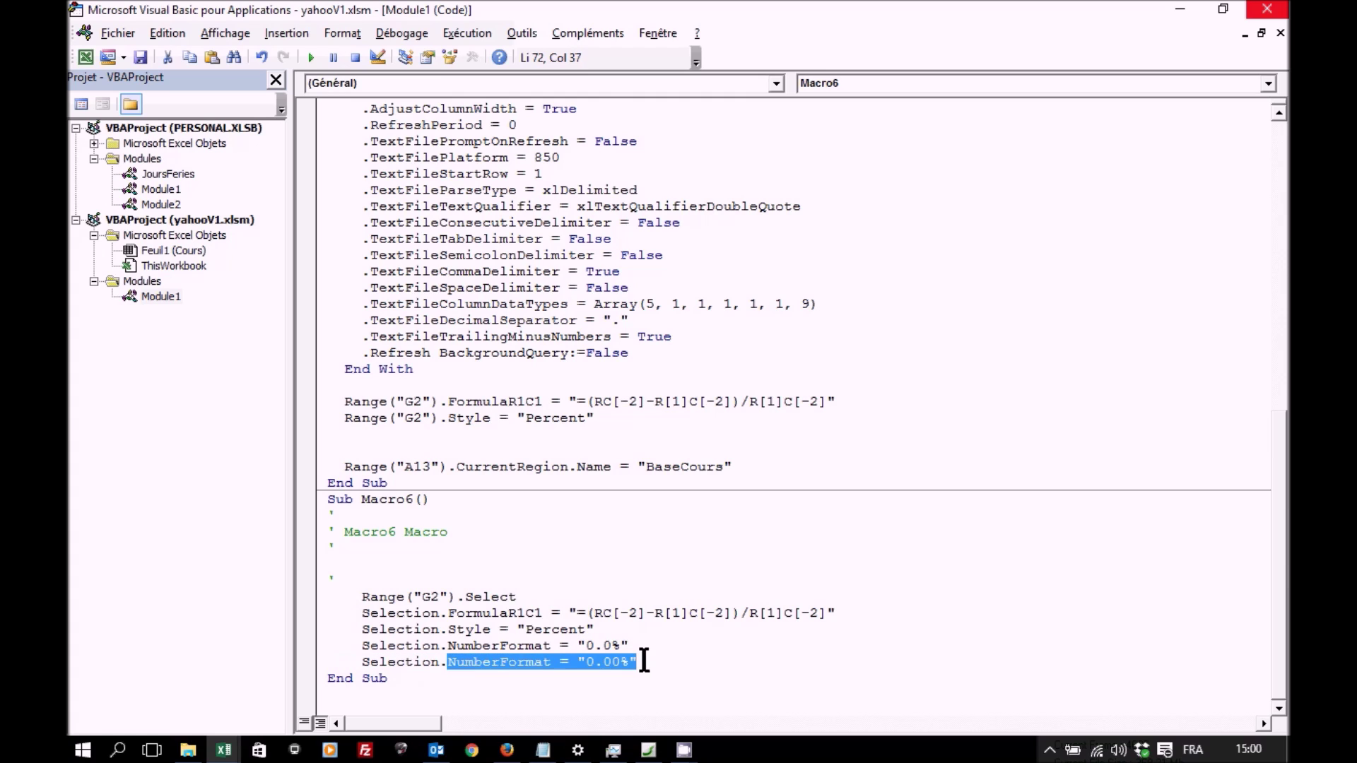
click(518, 434)
text(range("G)
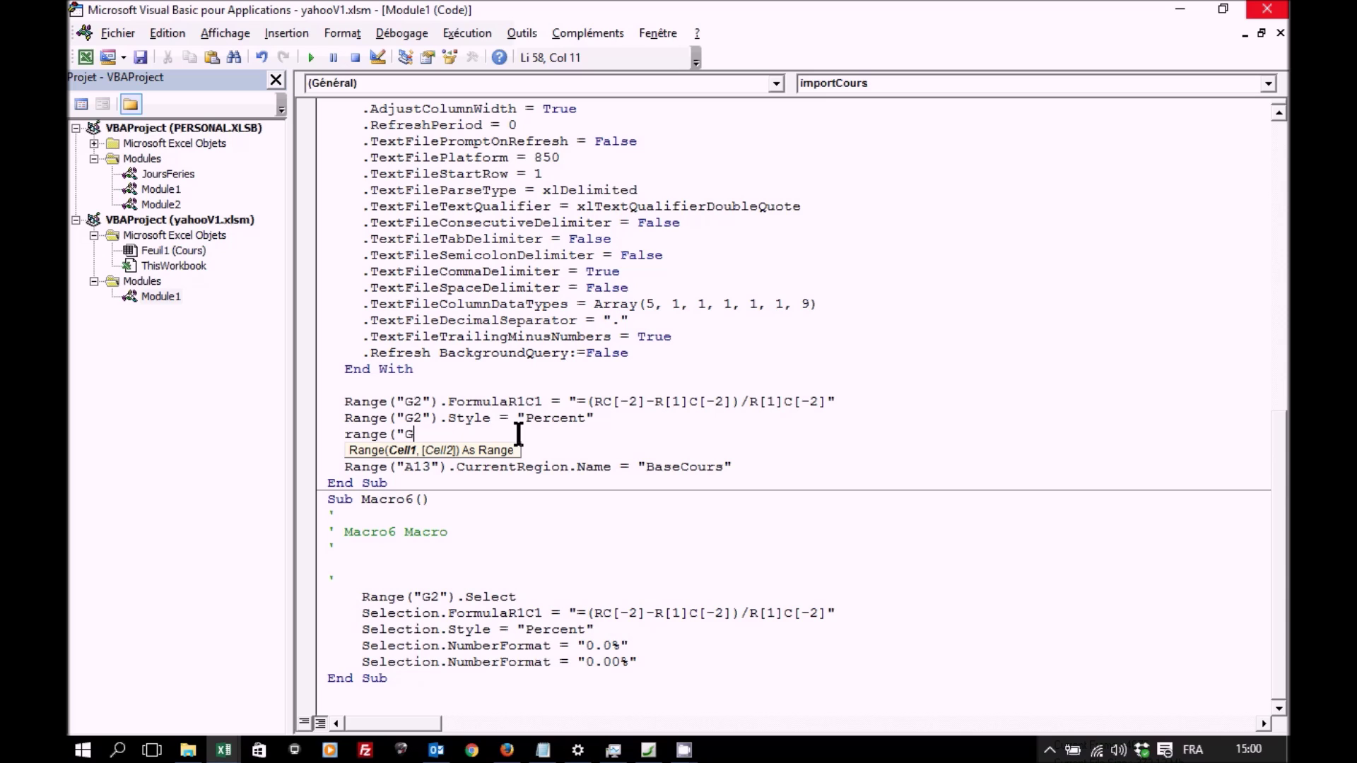
text(2"))
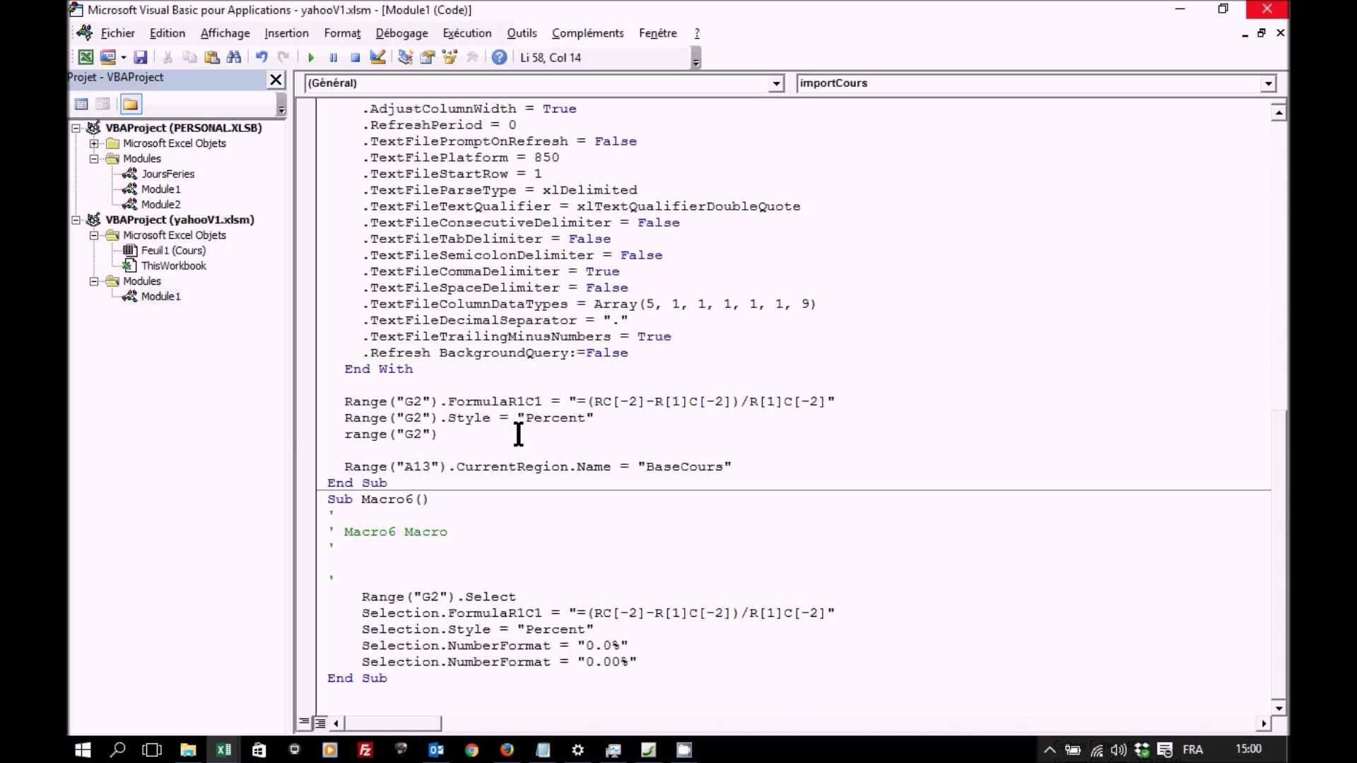
key(ctrl+v)
text(.)
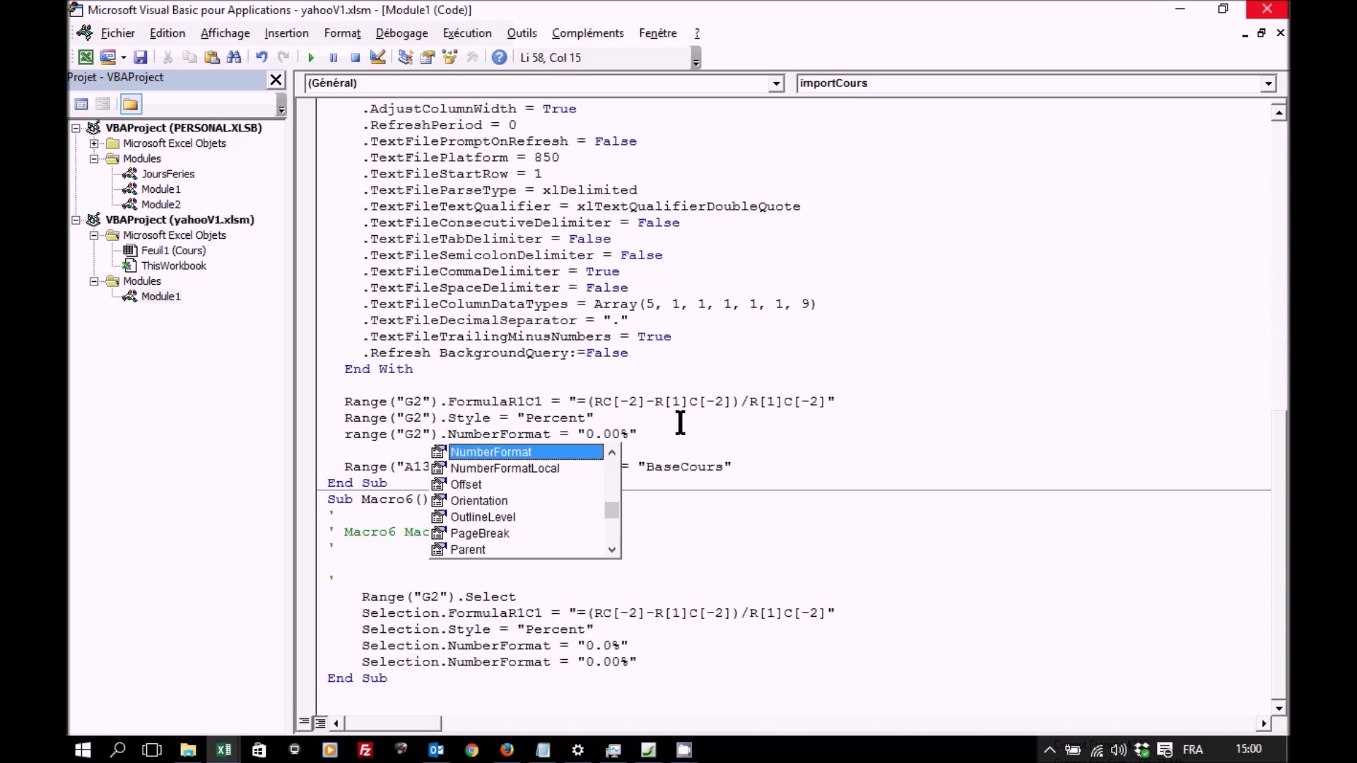
click(679, 420)
click(677, 434)
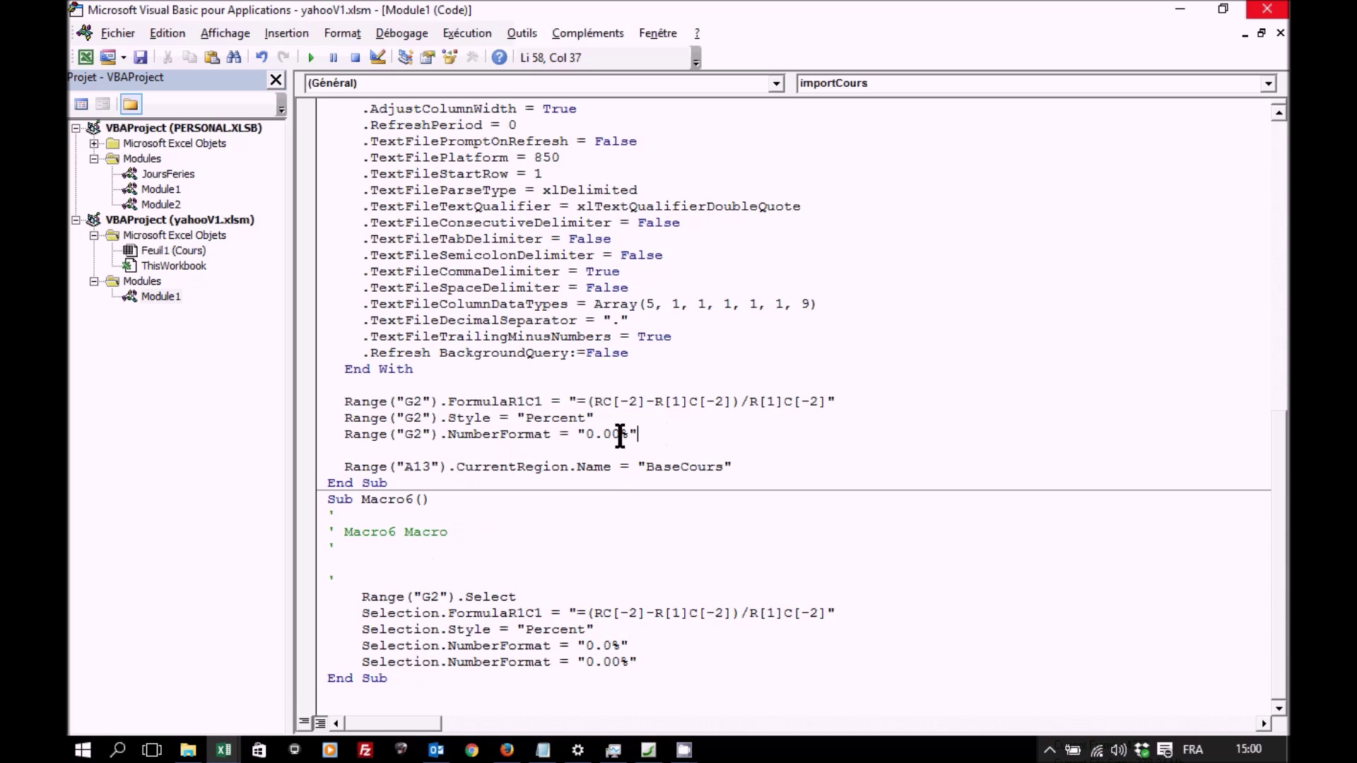
- Delete the Style = "Percent" line, leaving the NumberFormat line in place
click(313, 418)
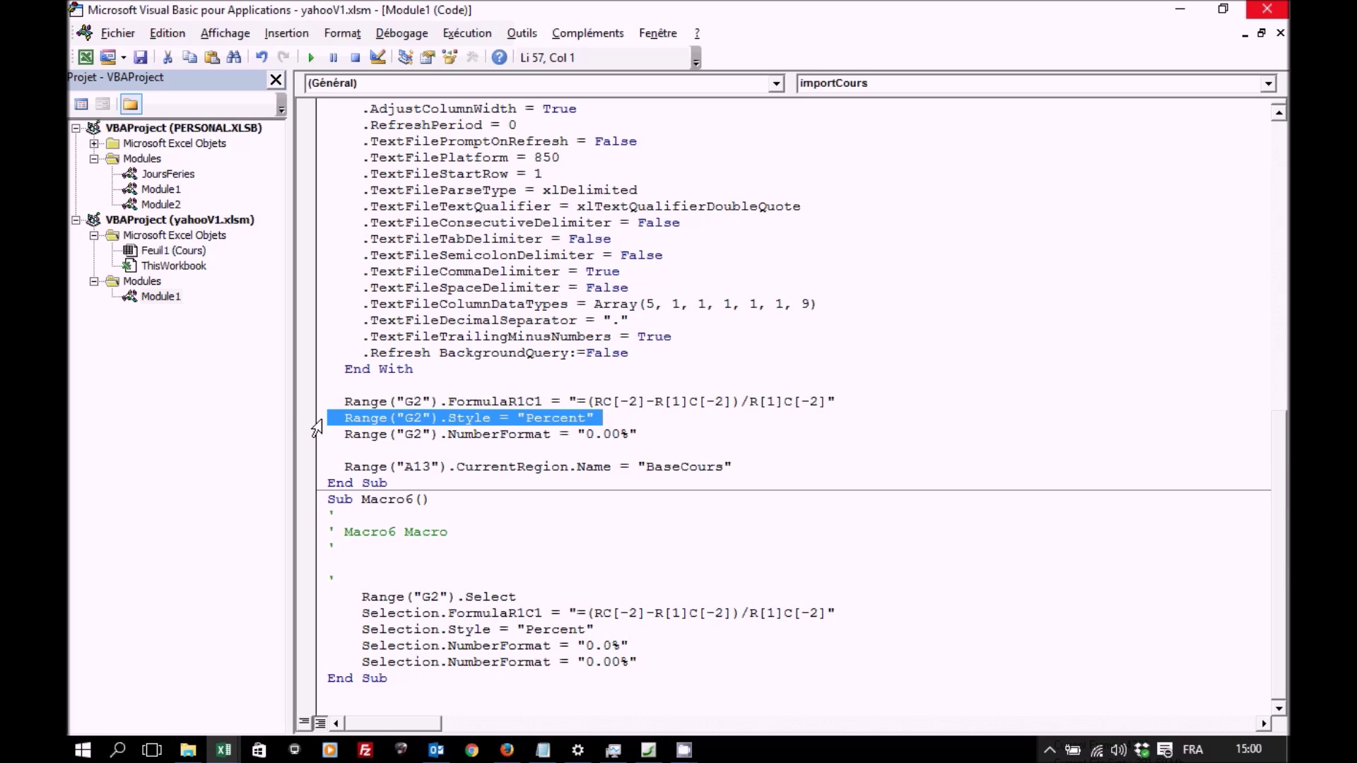
key(Delete)
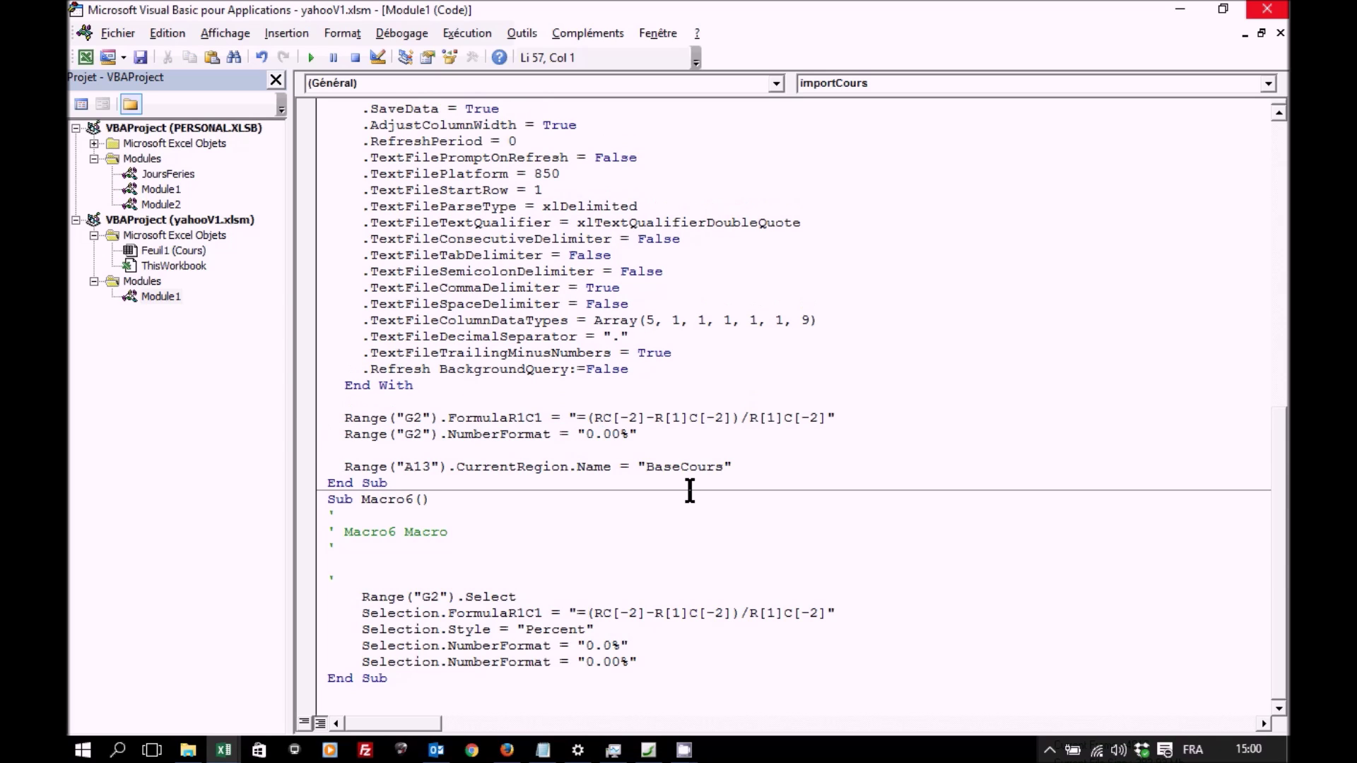
click(668, 430)
key(Return)
- Add a Range("G2").Copy line to importCours
text(range("G)
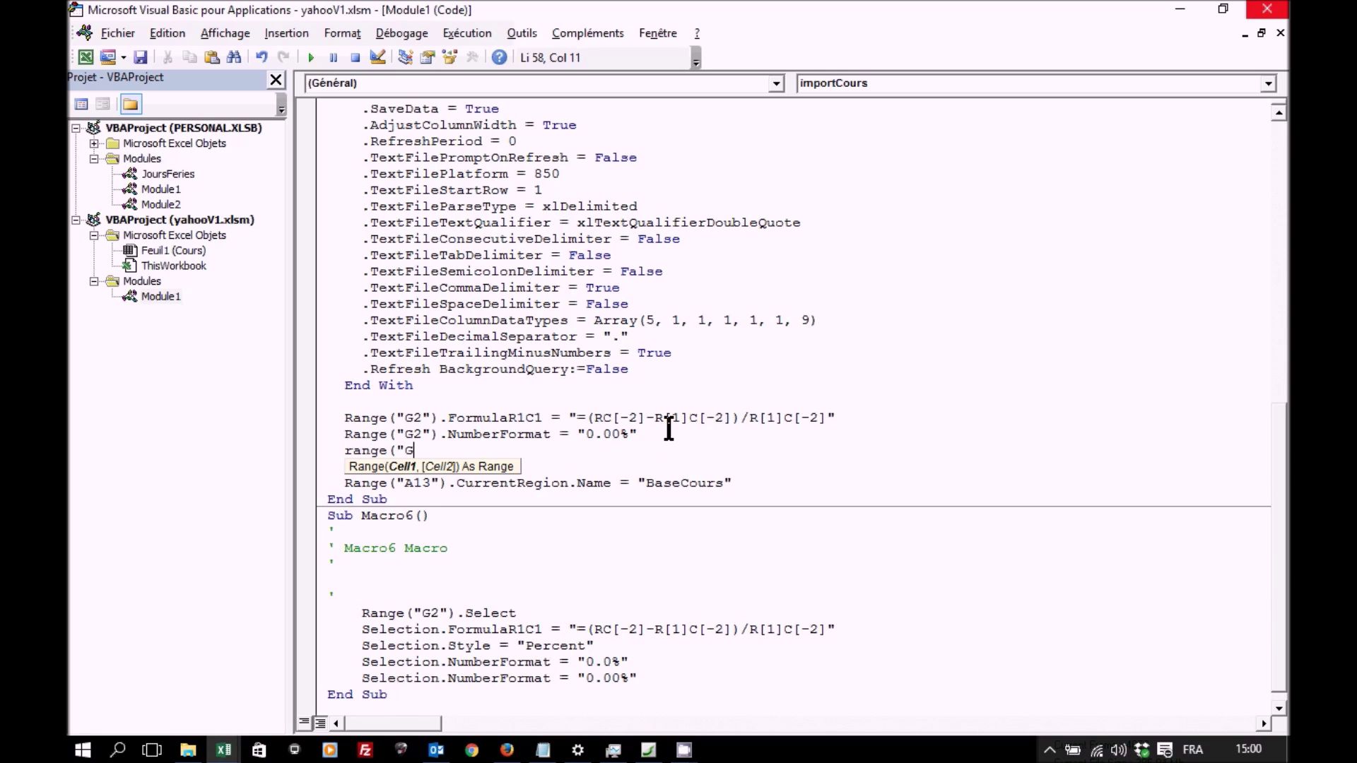
text(2")
text().cop)
key(Tab)
key(Return)
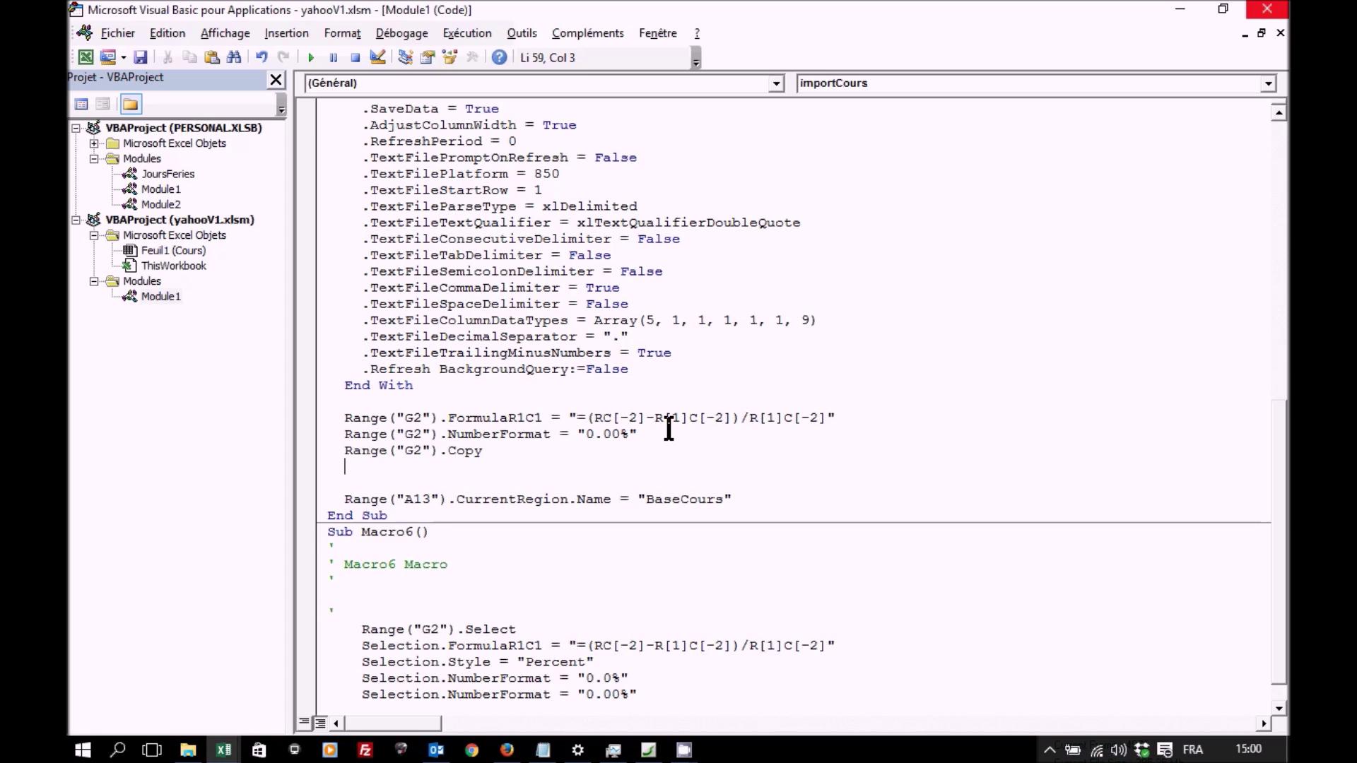
- Add Range("A1").CurrentRegion.SpecialCells(xlCellTypeBlanks).PasteSpecial xlPasteAll
text(range)
text(("A1").cu)
key(Down)
text(.)
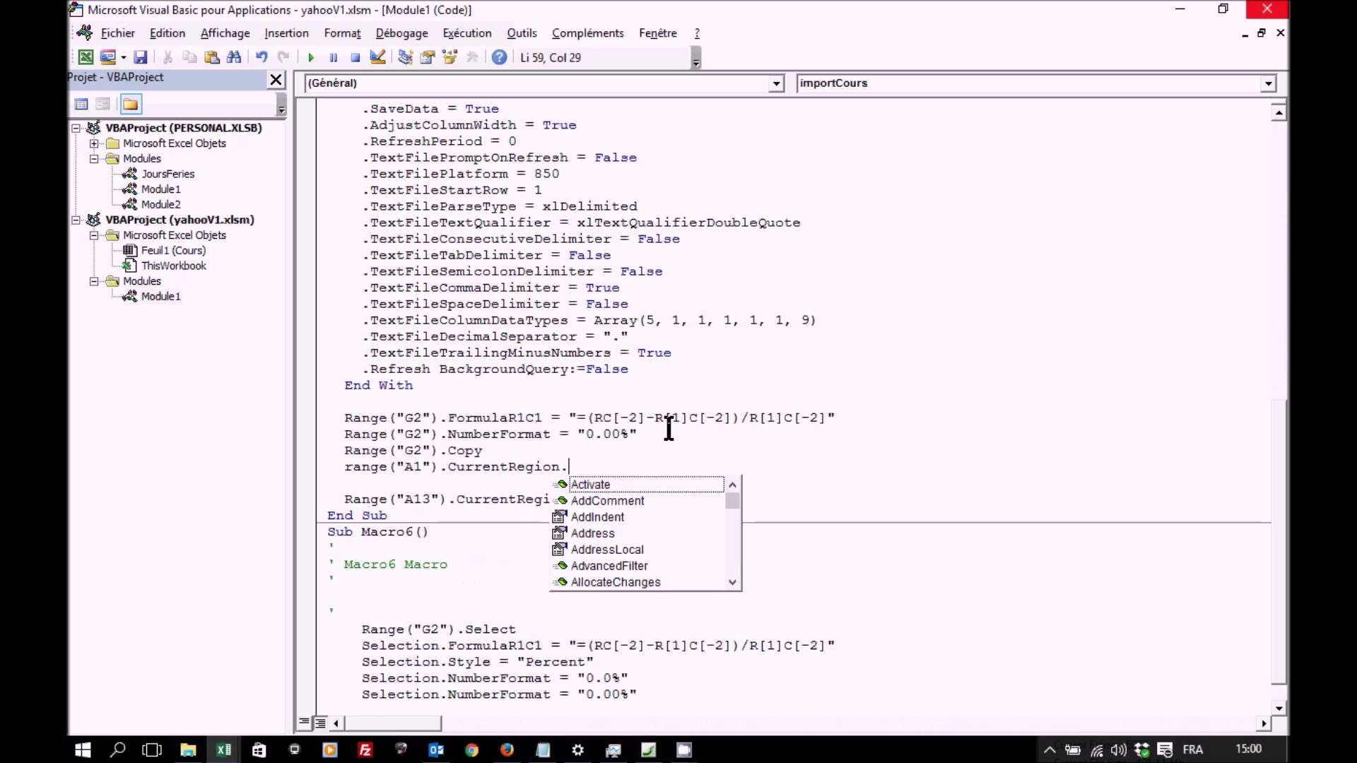
text(spe)
key(Down)
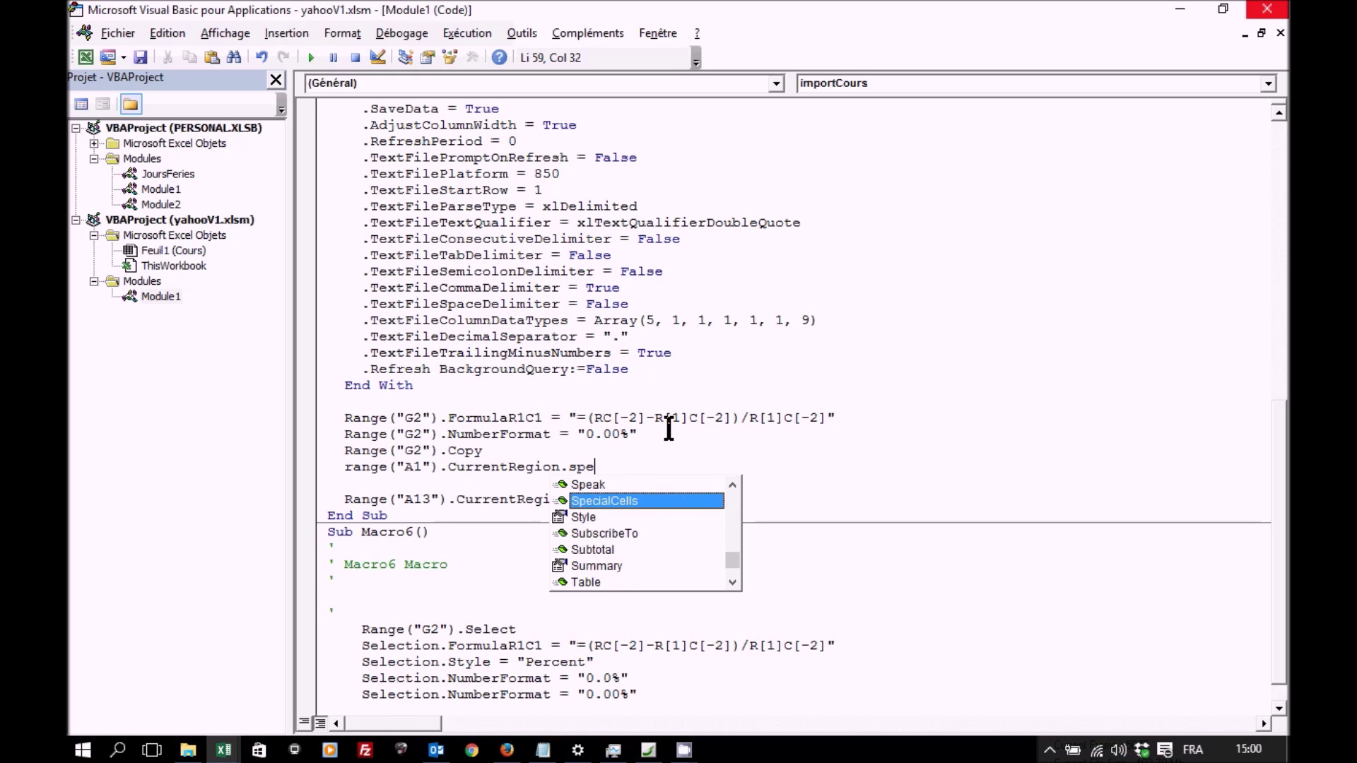
text(.)
key(BackSpace)
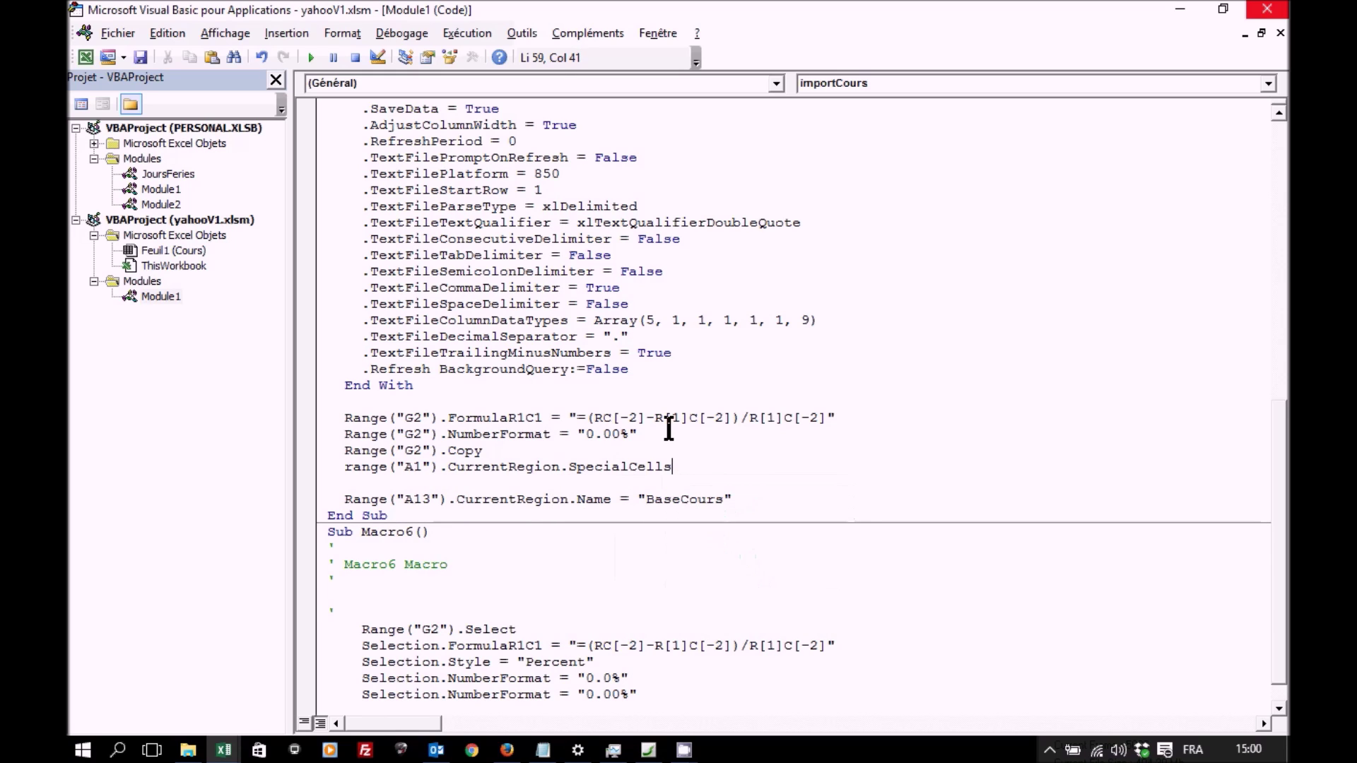
text(()
double_click(752, 516)
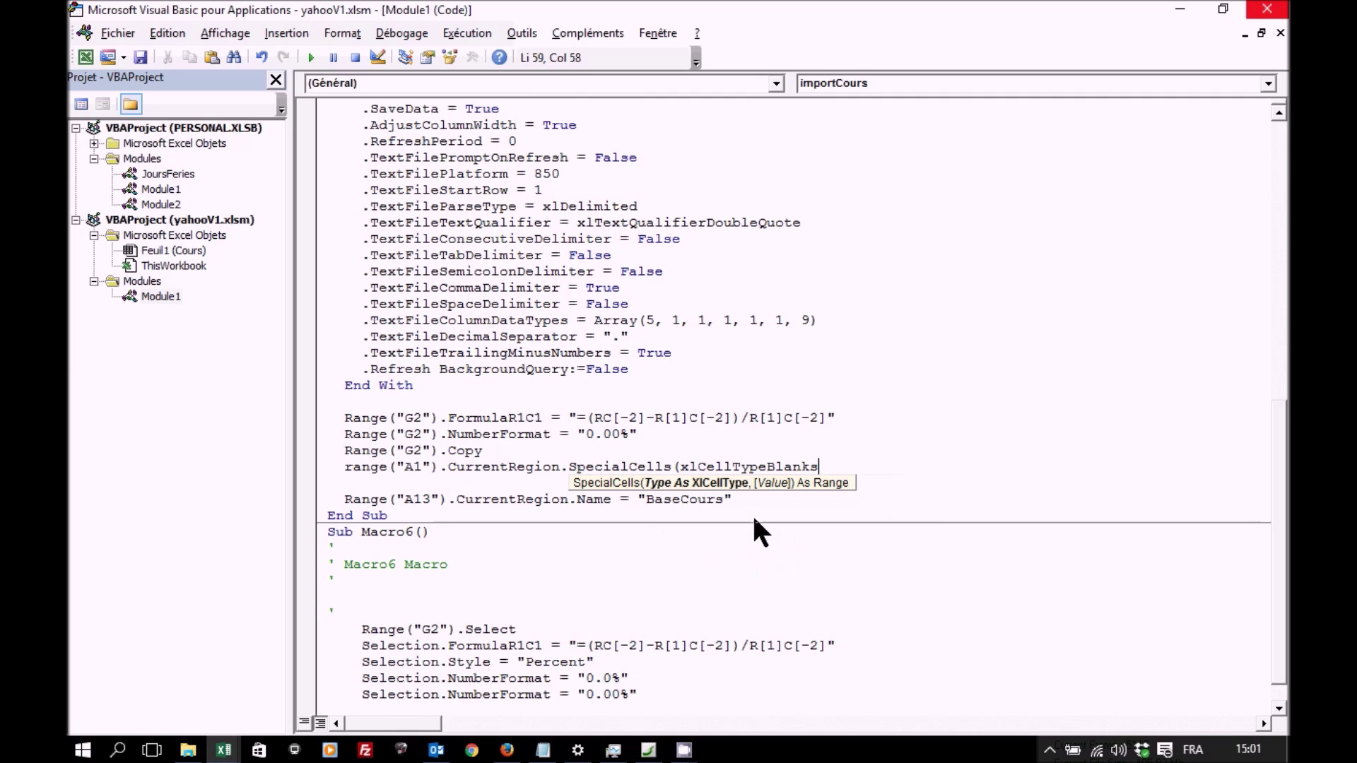
text())
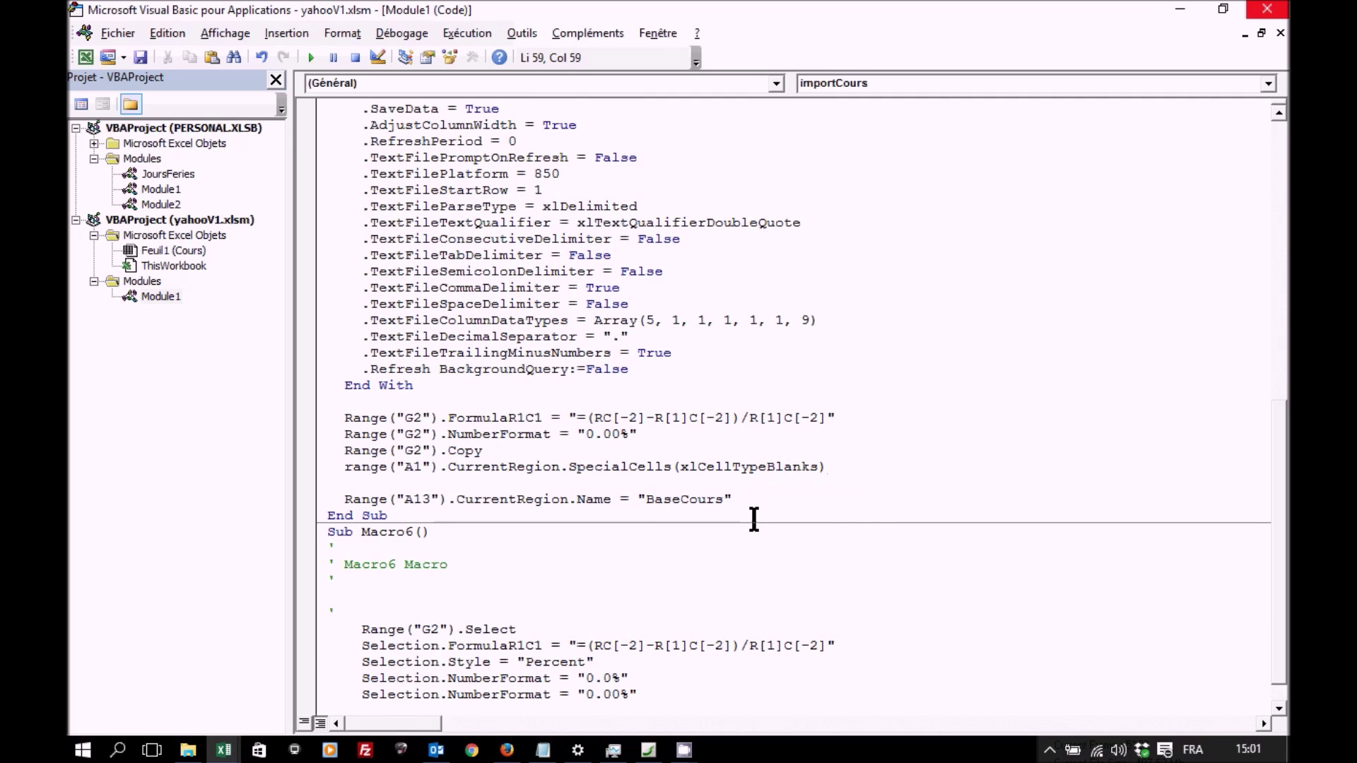
text(.paste)
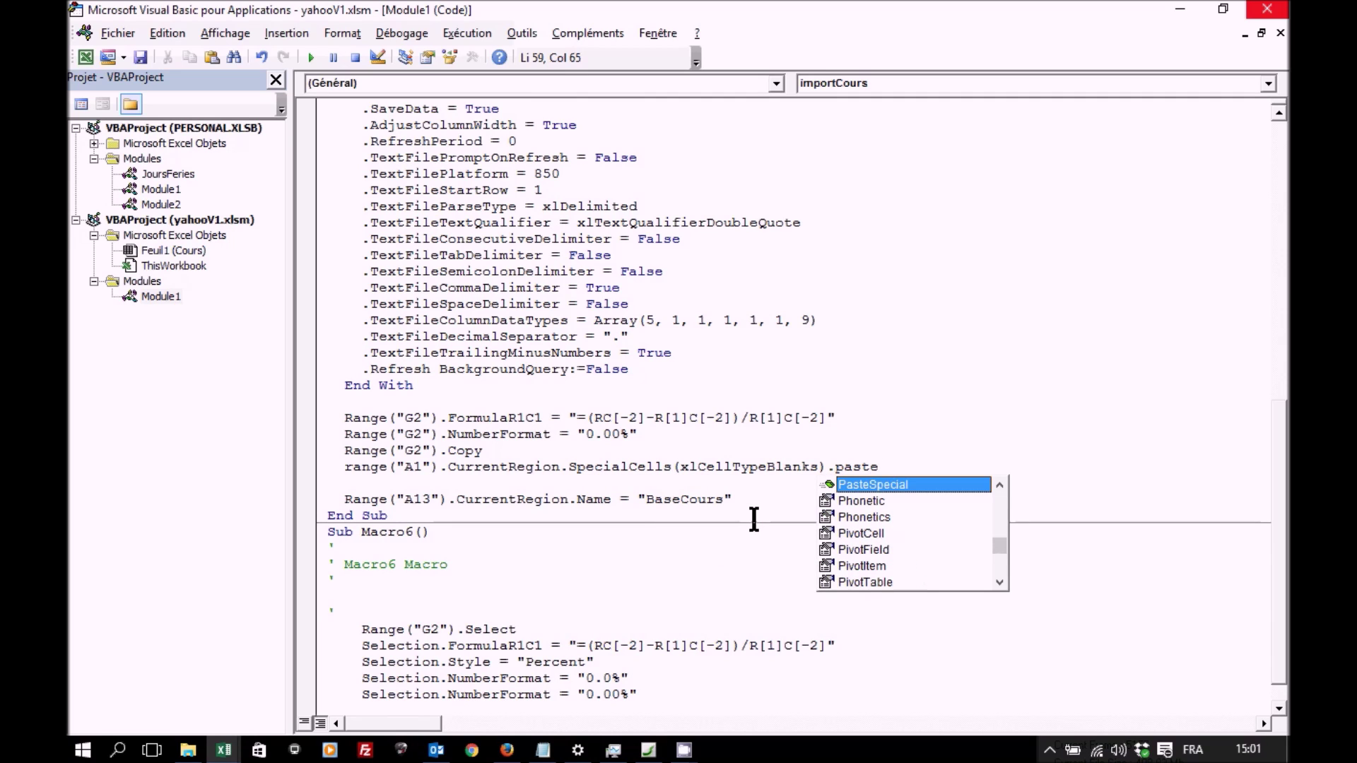
key(Tab)
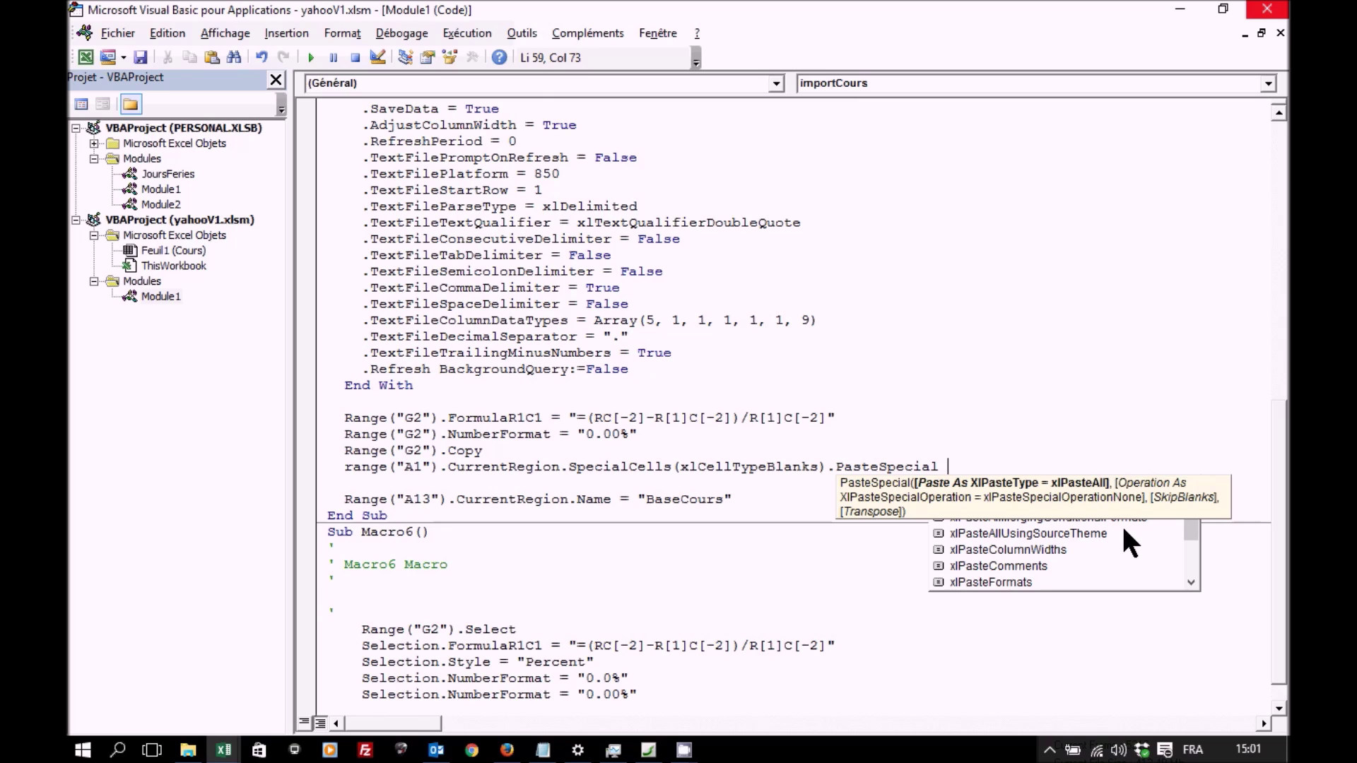
scroll(1123, 531, up, 2)
key(Tab)
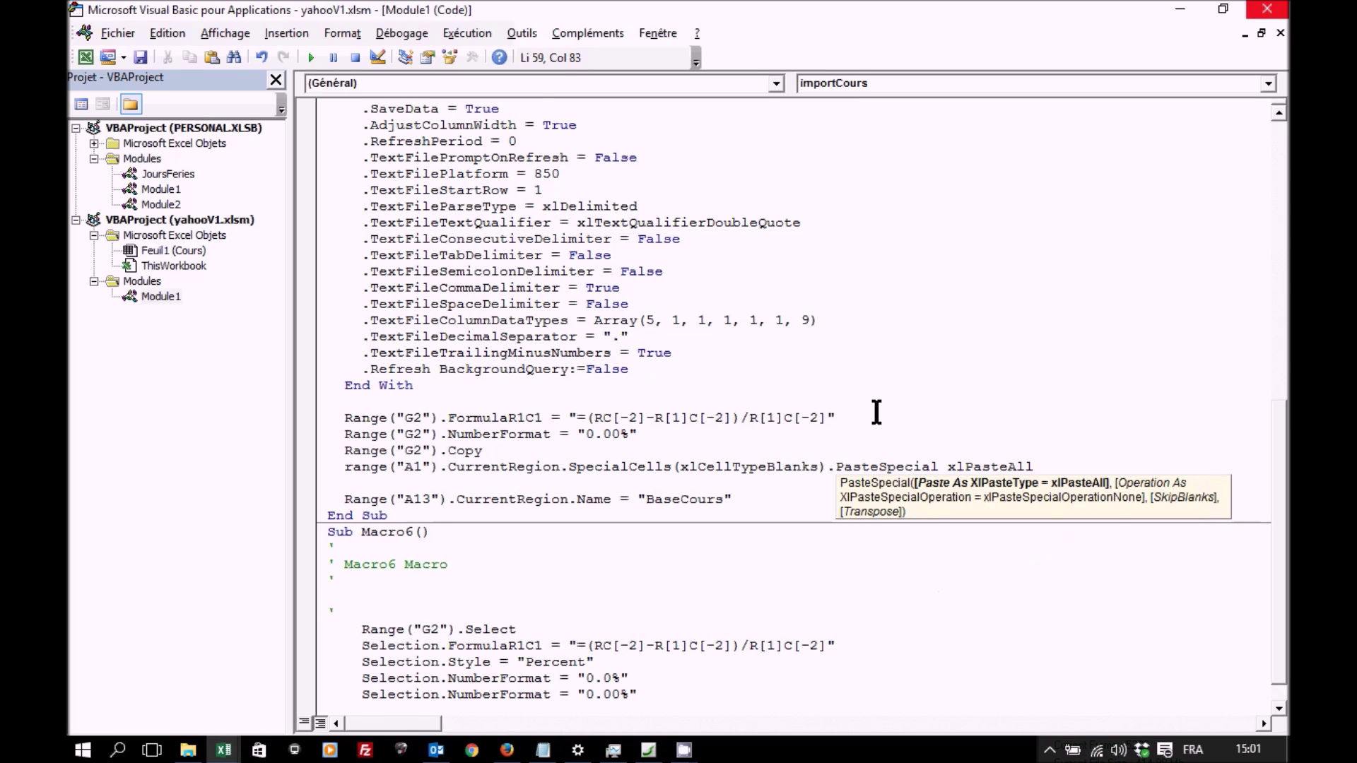
click(876, 412)
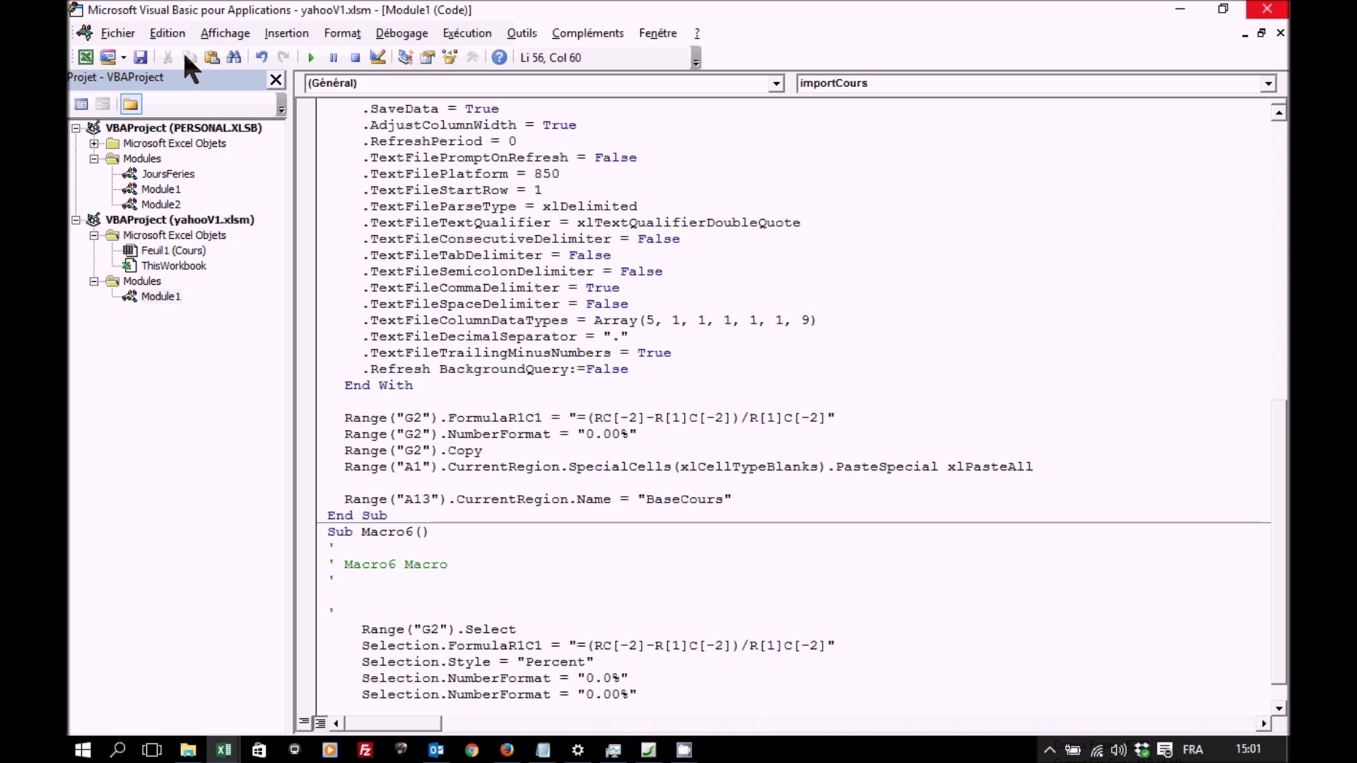
- Save the edited macro code
click(141, 58)
drag(1276, 487, 1280, 286)
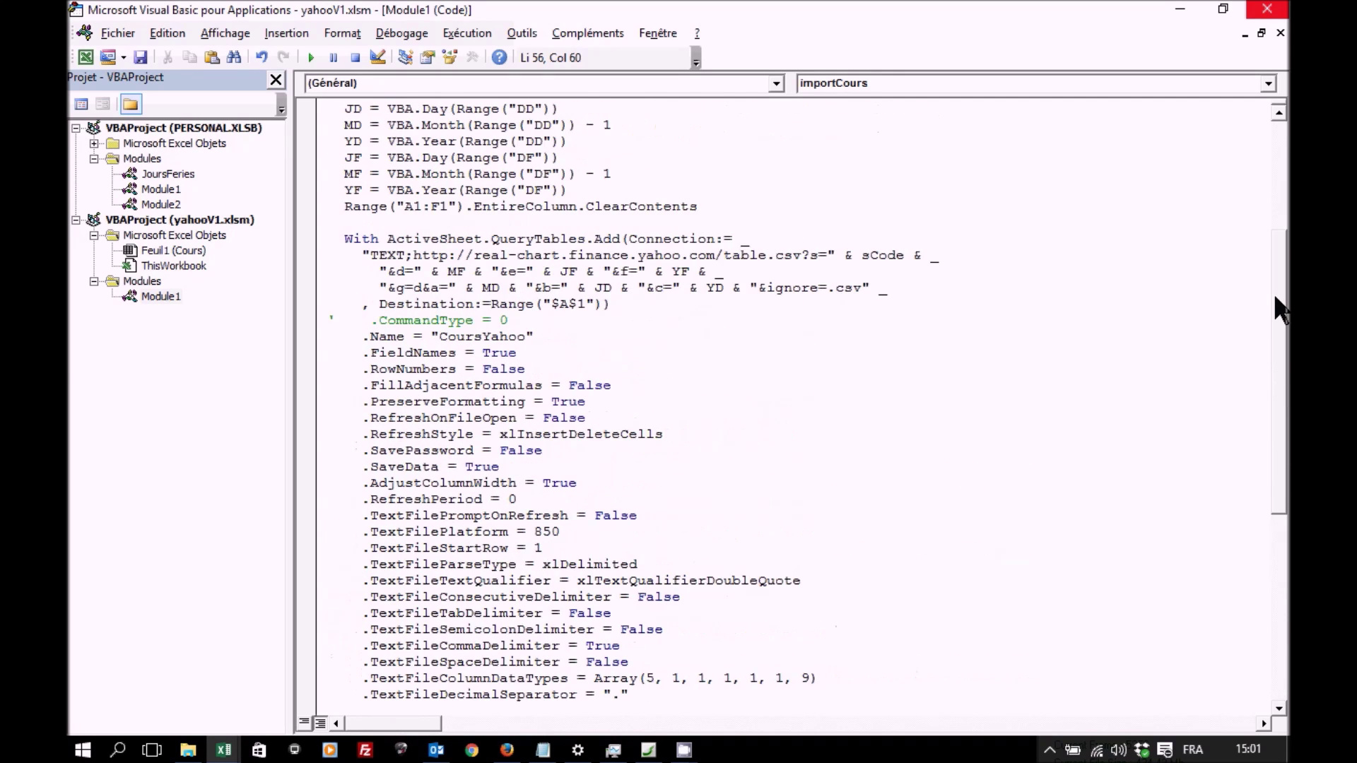
drag(1280, 287, 1278, 269)
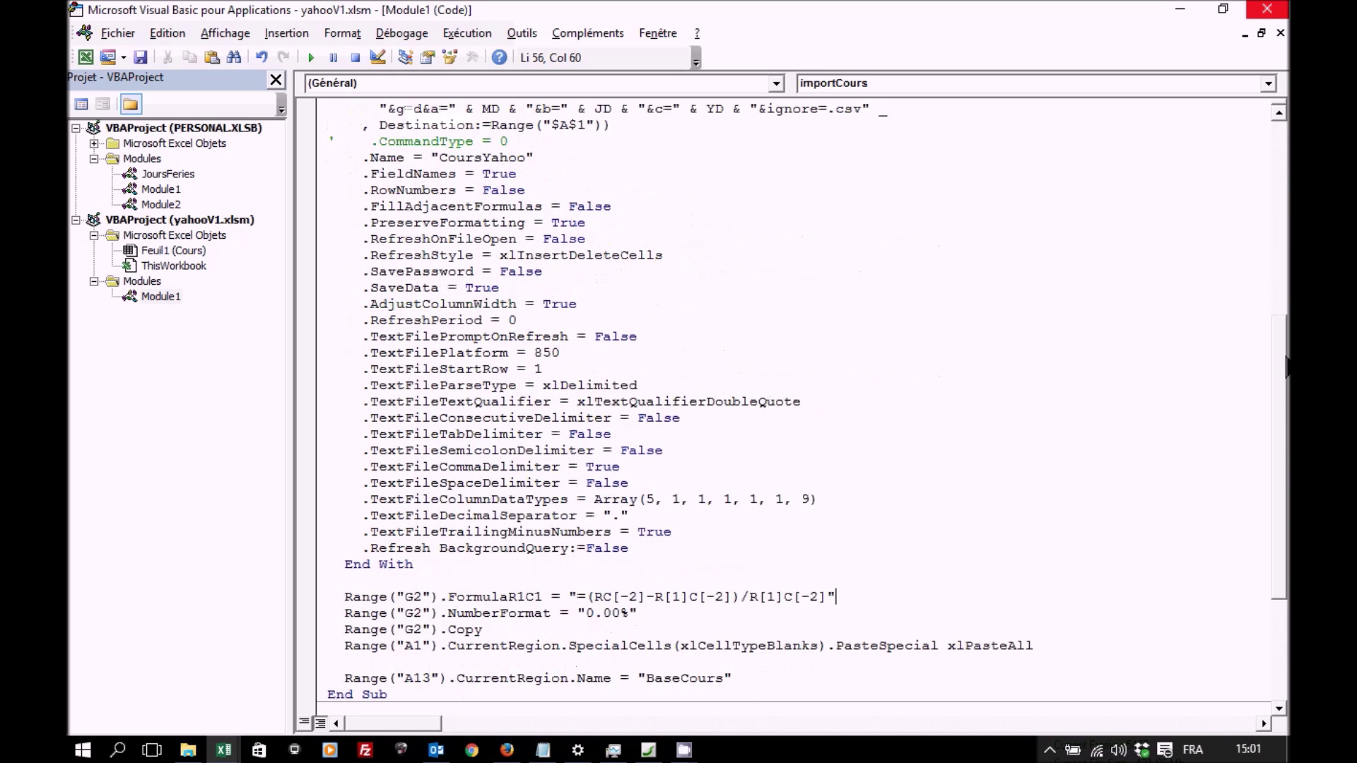
drag(1280, 228, 1279, 450)
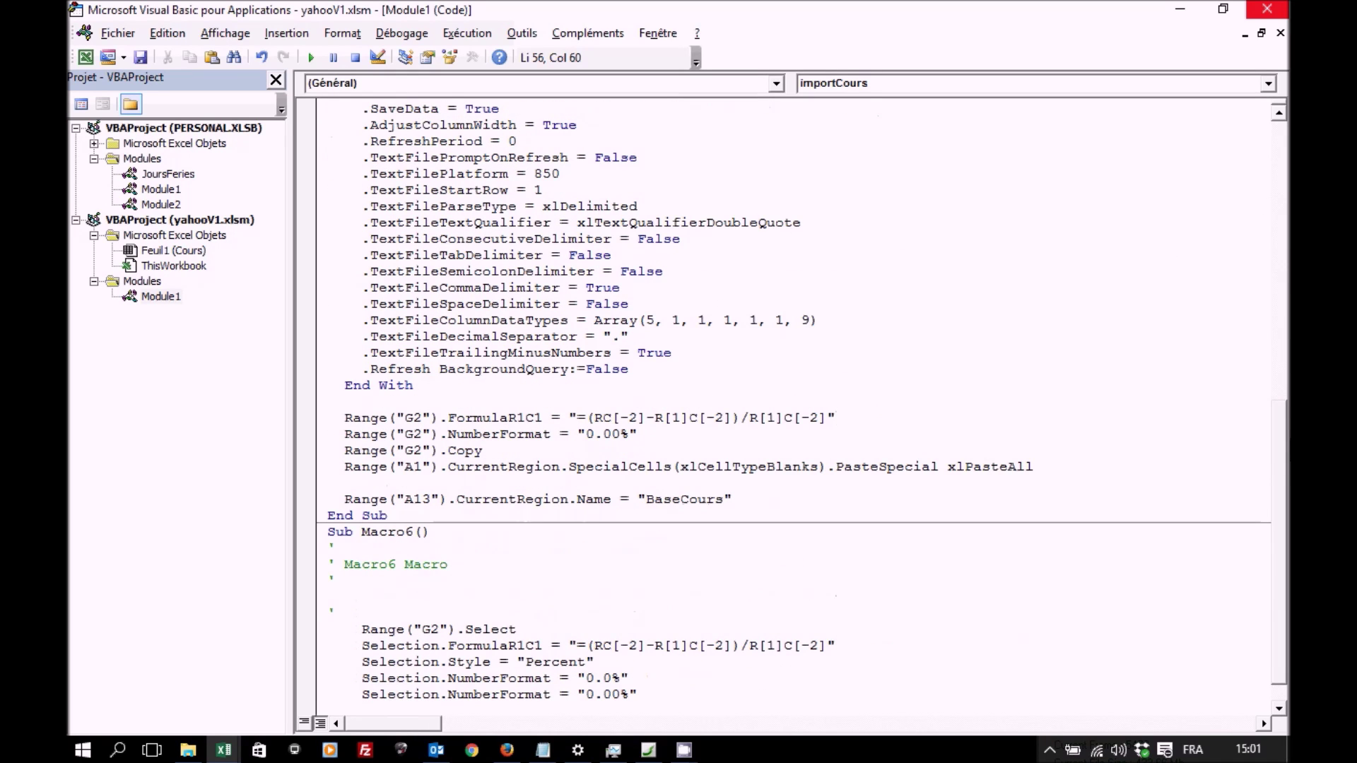
click(363, 403)
- Insert Range("G1") = "Ecart" above the G2 formula line
key(Return)
text(range(")
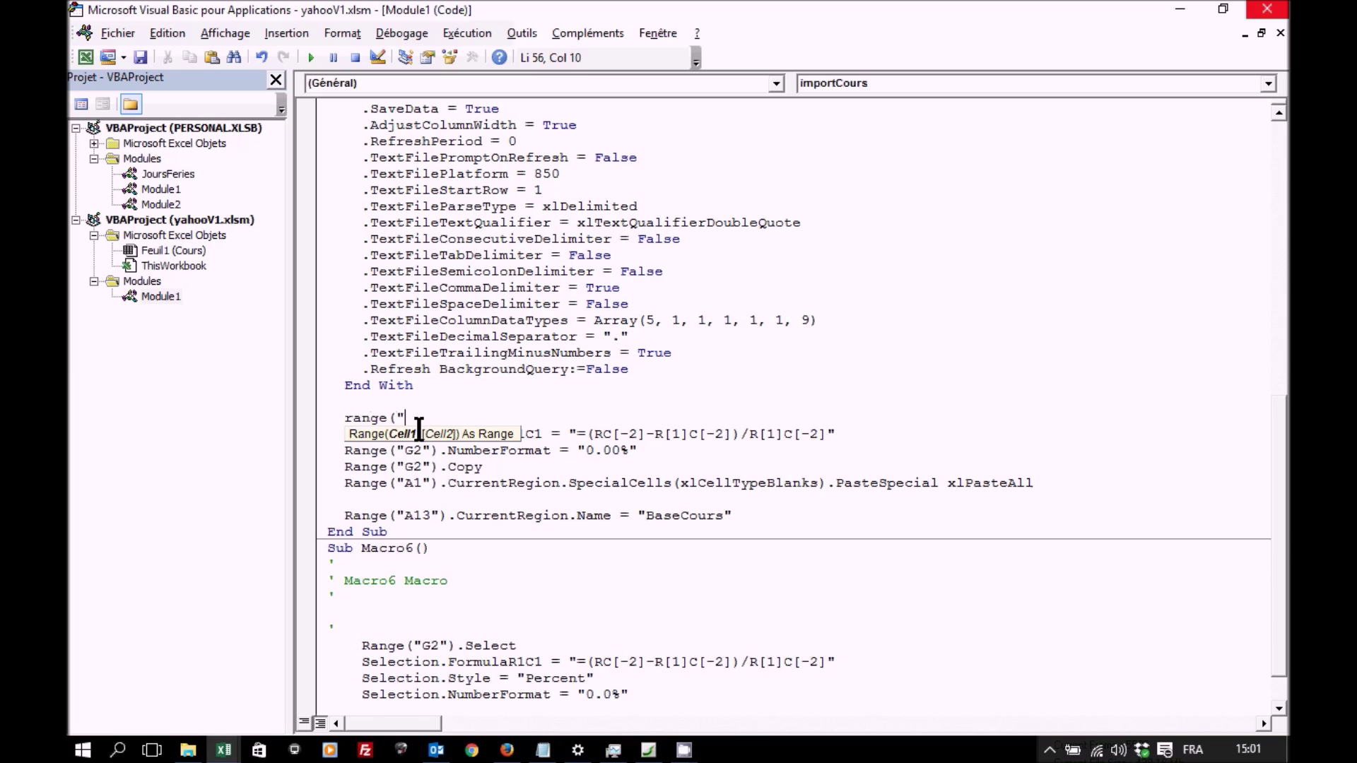
text(G1")=")
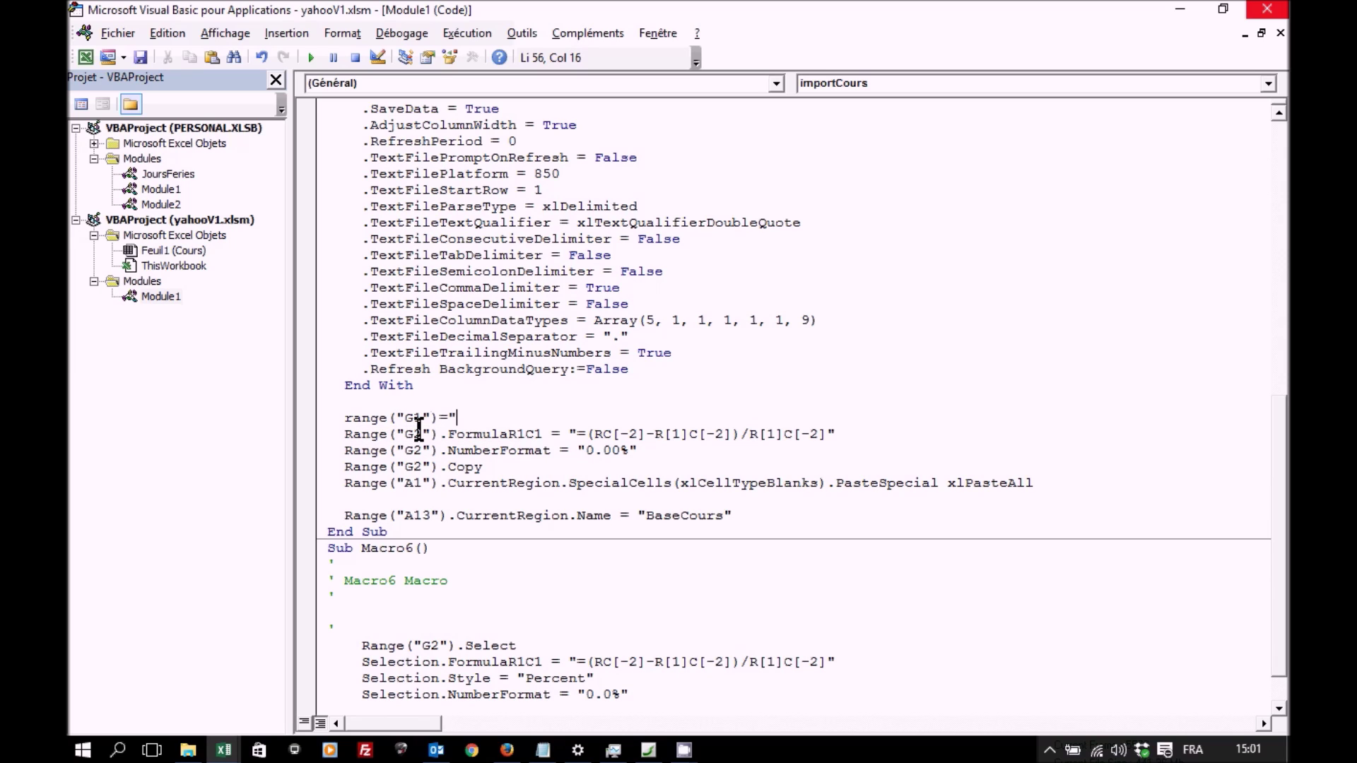
text(Ecart")
click(565, 514)
- Change the clear line to Range("A1").CurrentRegion.ClearContents, dropping :F1 and EntireColumn
scroll(1283, 338, up, 1)
click(1283, 338)
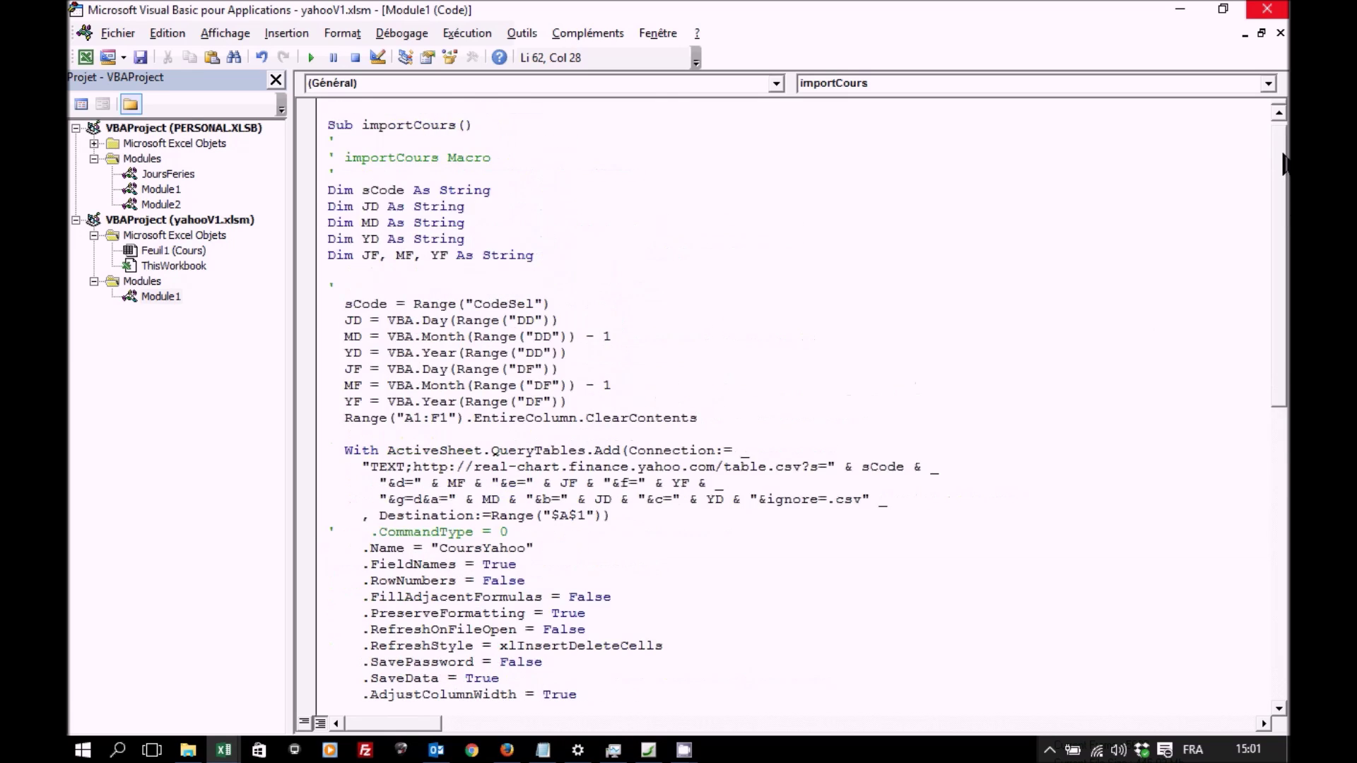
scroll(1285, 162, up, 1)
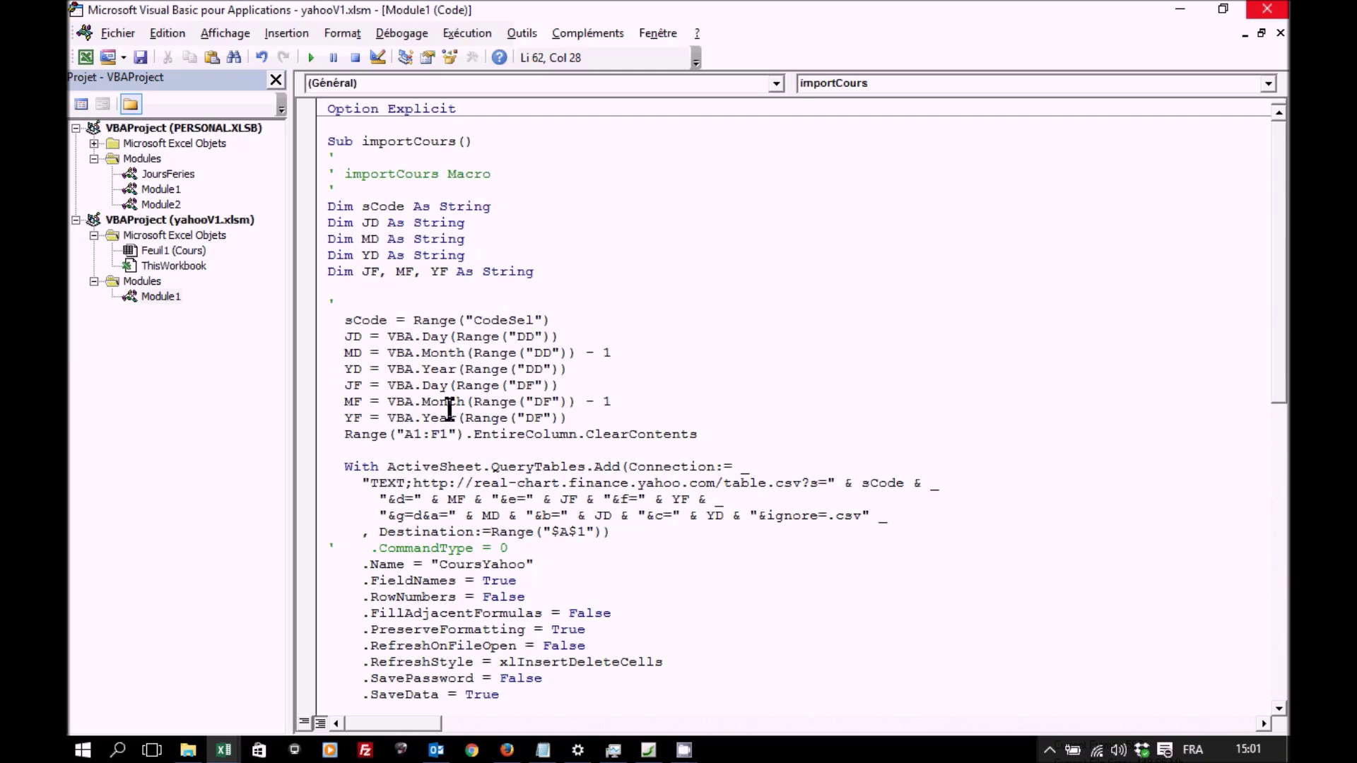
drag(422, 434, 447, 434)
key(Delete)
drag(448, 434, 549, 436)
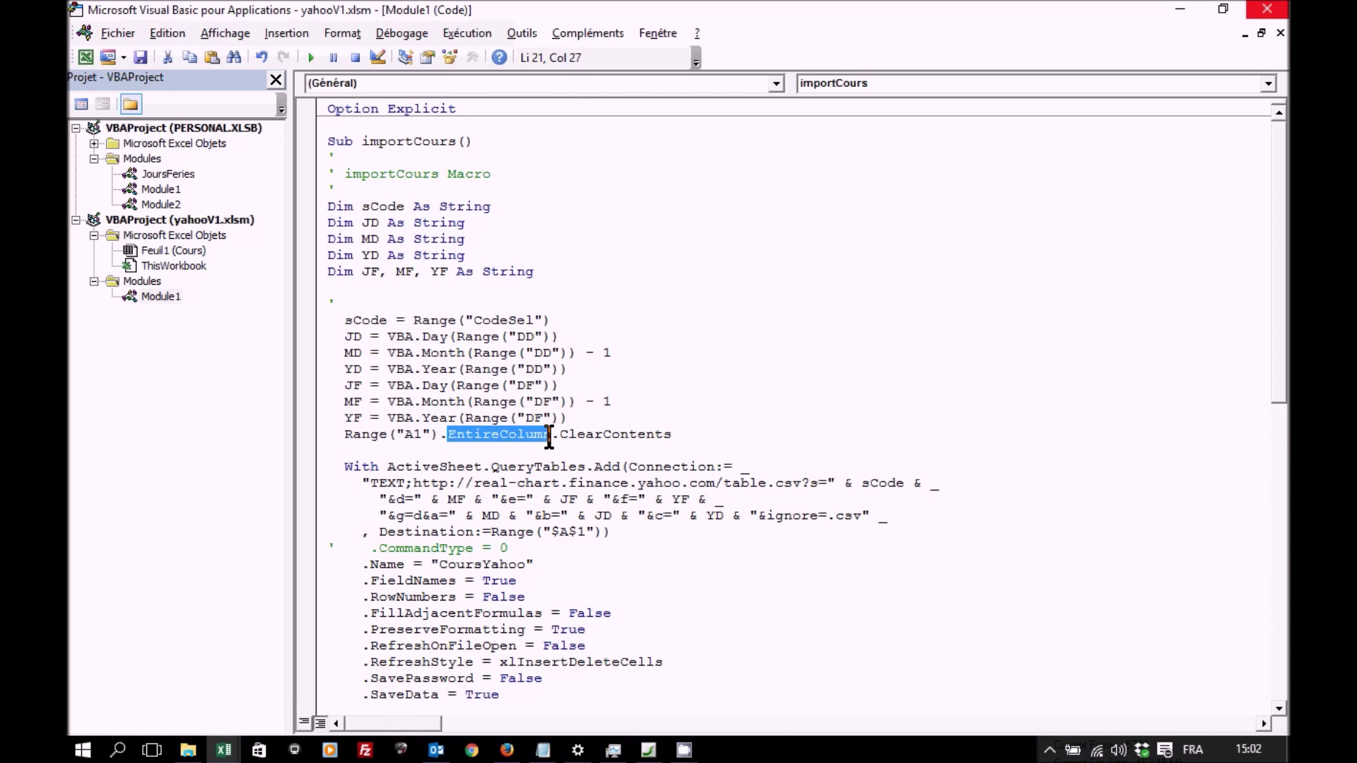
key(Delete)
key(BackSpace)
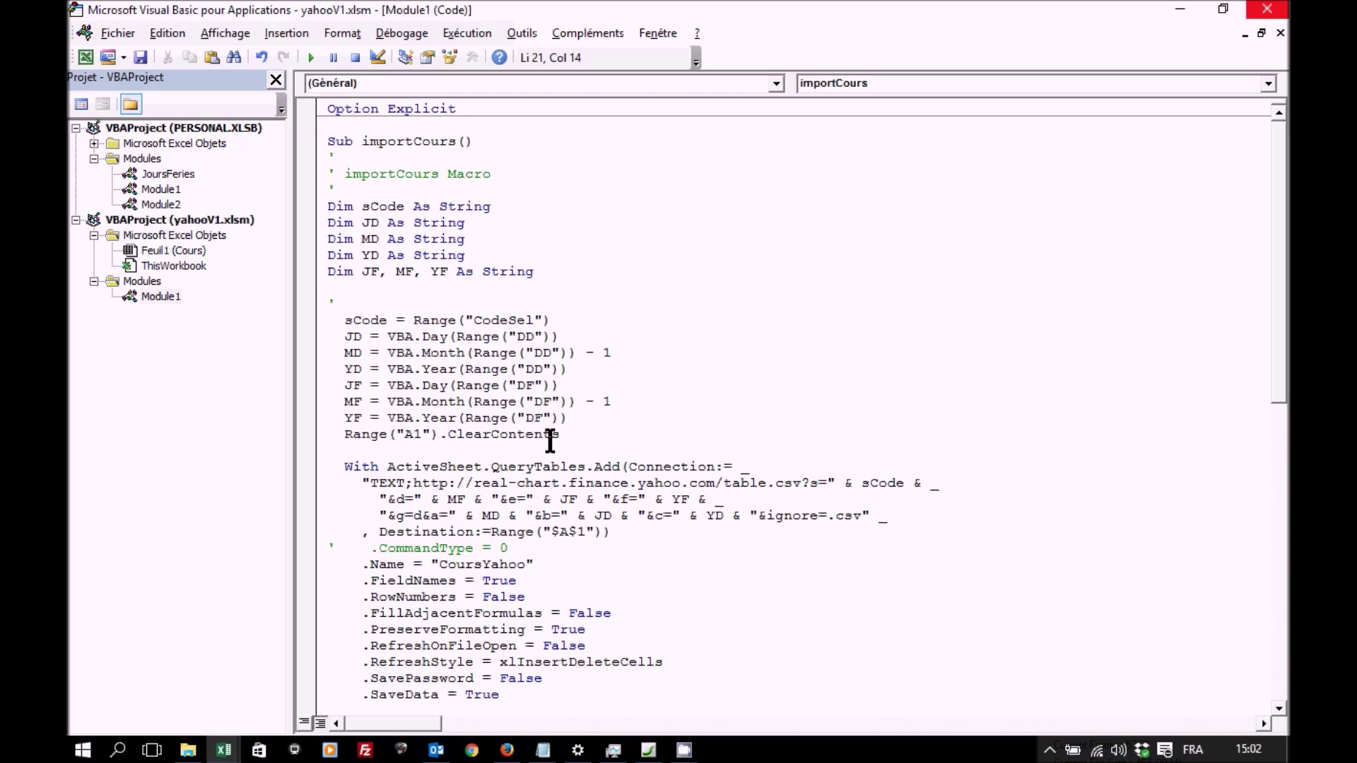
text(.cu)
key(Down)
key(Tab)
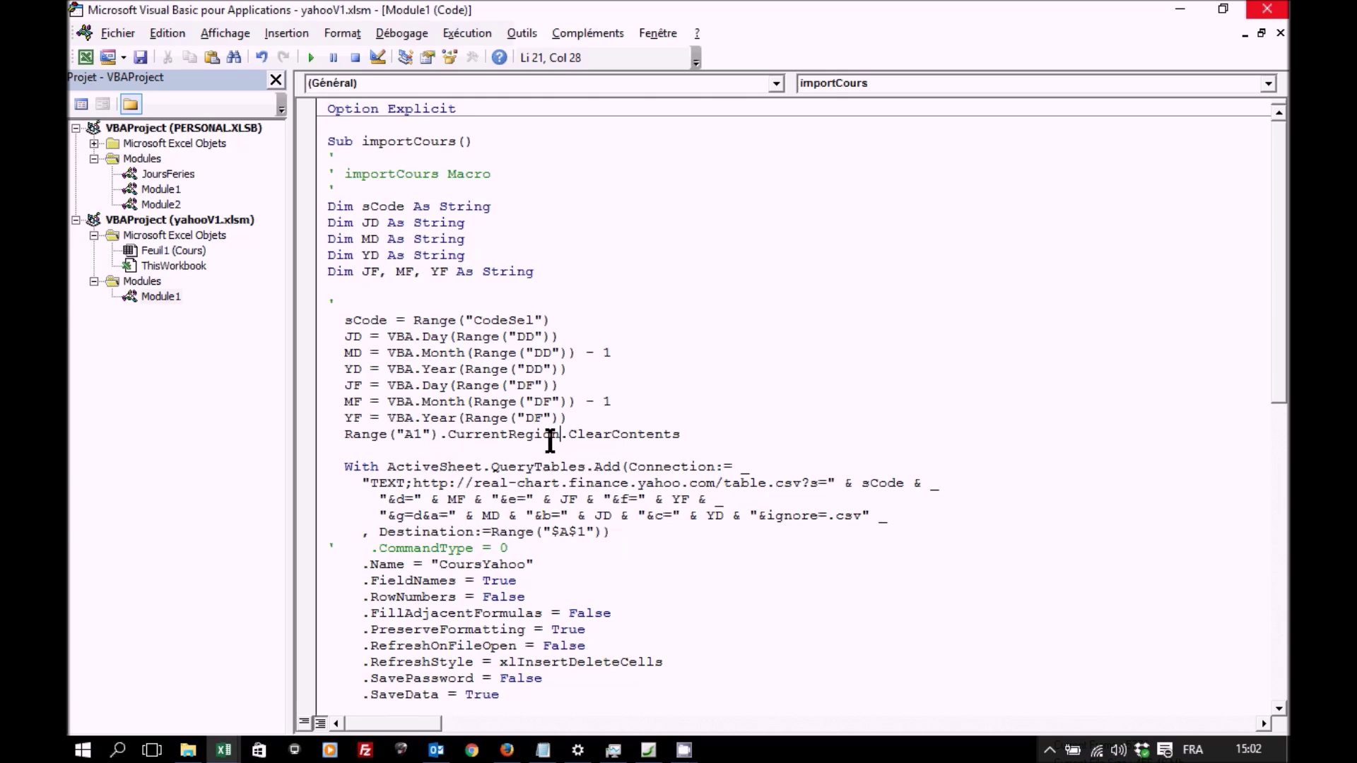
- Insert a blank line after the YF line
click(553, 418)
click(587, 417)
key(Return)
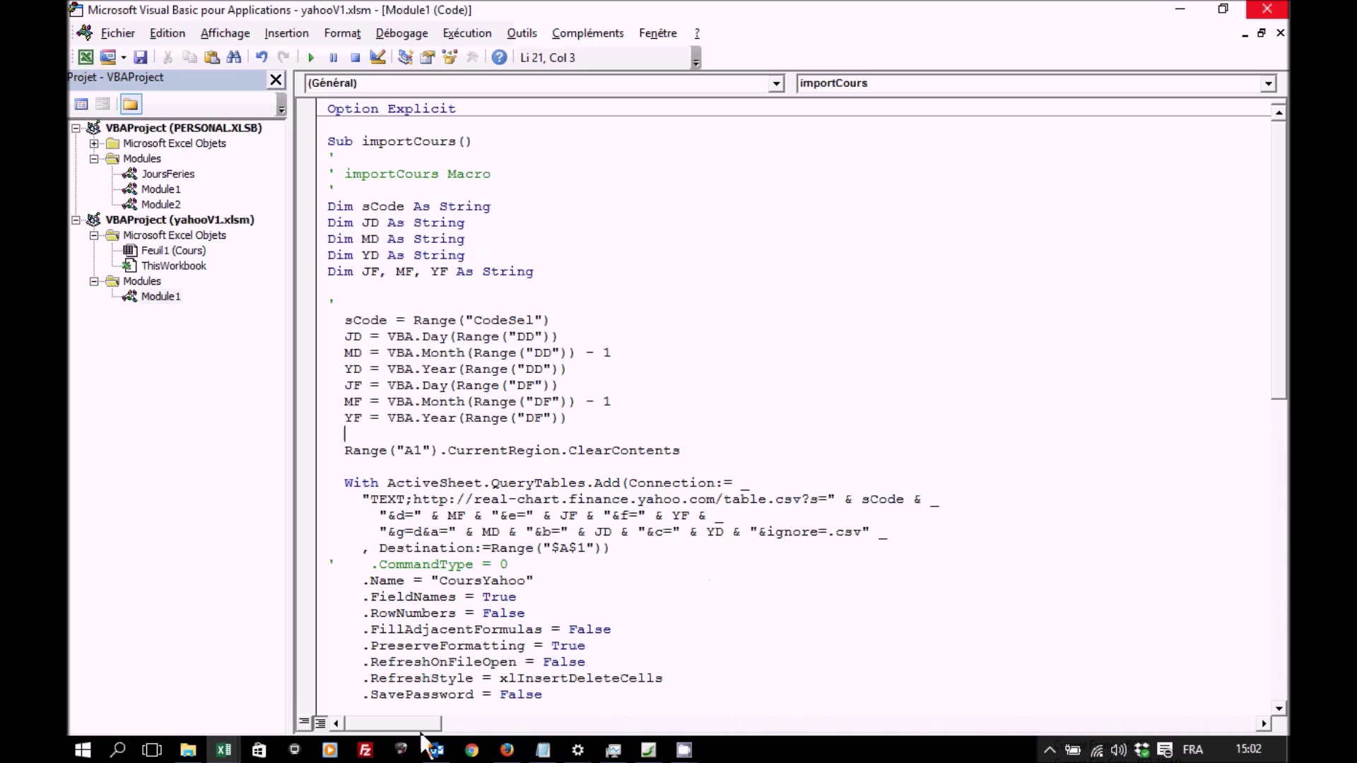
- Rerun the Go macro in Excel and check the Ecart column, which ends at row 4458 with #DIV/0!
click(224, 750)
click(202, 667)
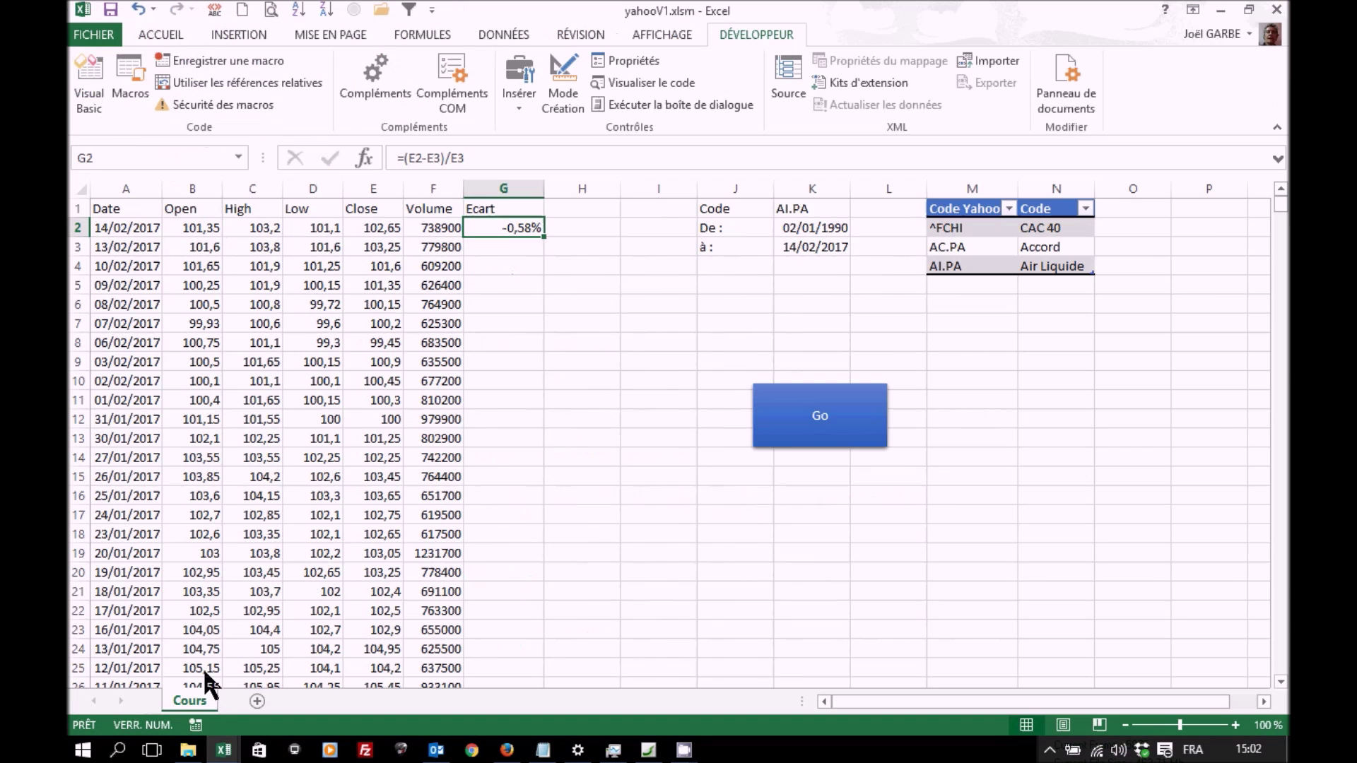
click(814, 426)
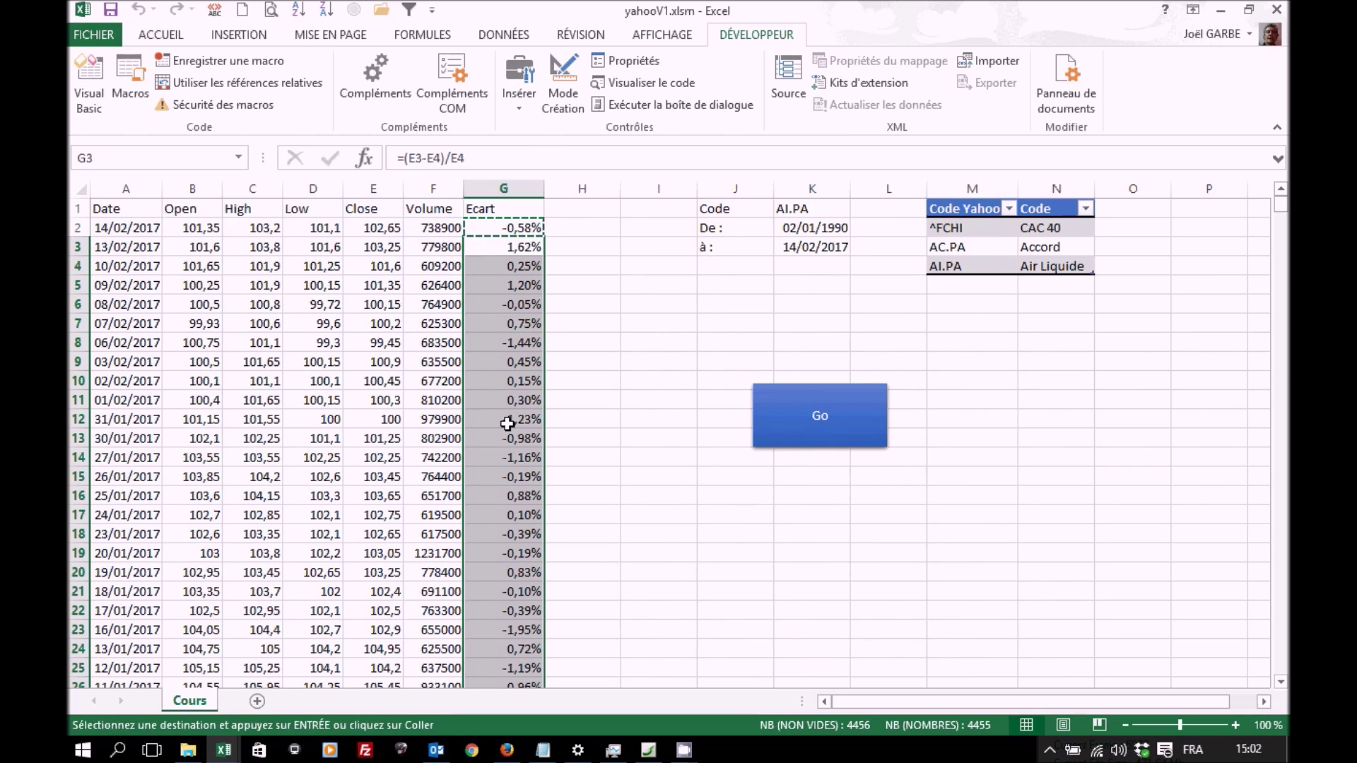
key(ctrl+Down)
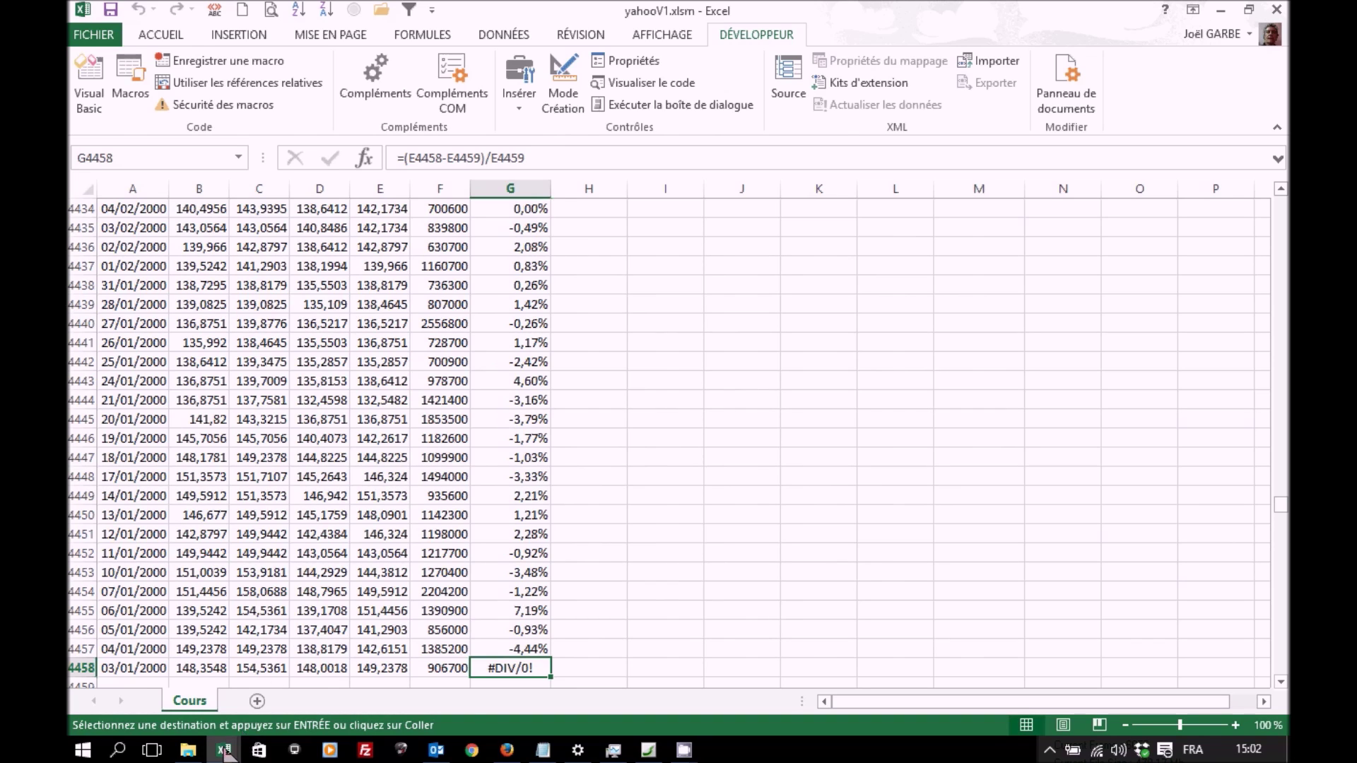
mouse_move(223, 750)
click(371, 685)
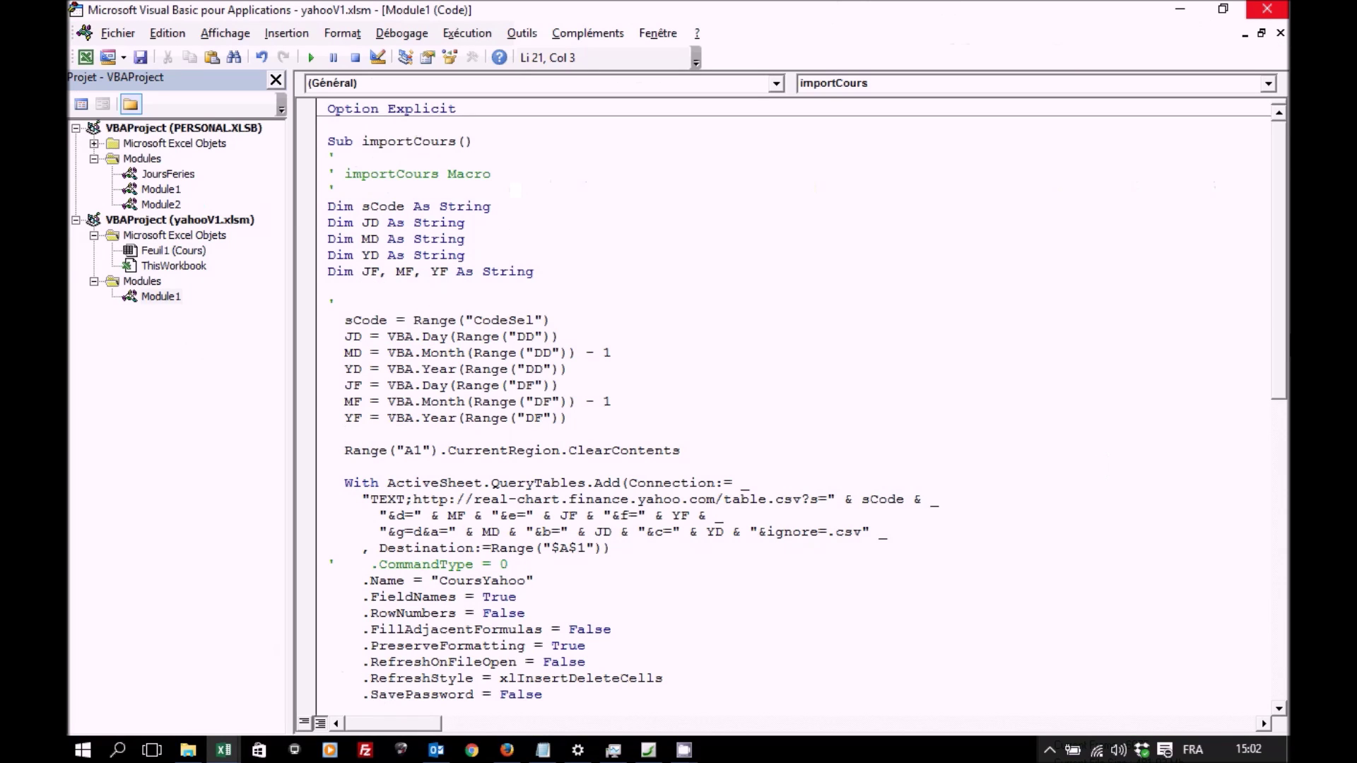
- Add Range("G1048576").End(xlUp).ClearContents after the PasteSpecial line to clear the last Ecart cell
drag(1280, 294, 1279, 548)
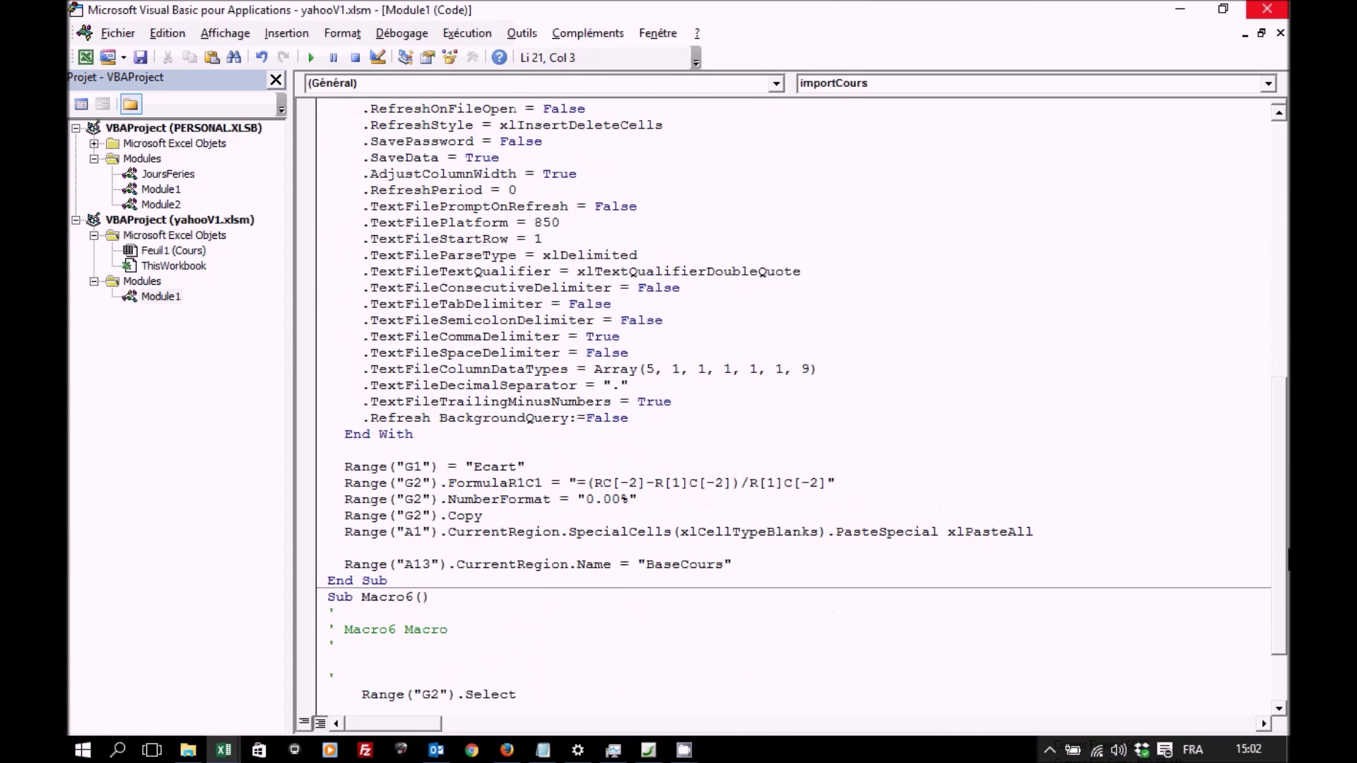
click(1074, 530)
key(Return)
text(range("G)
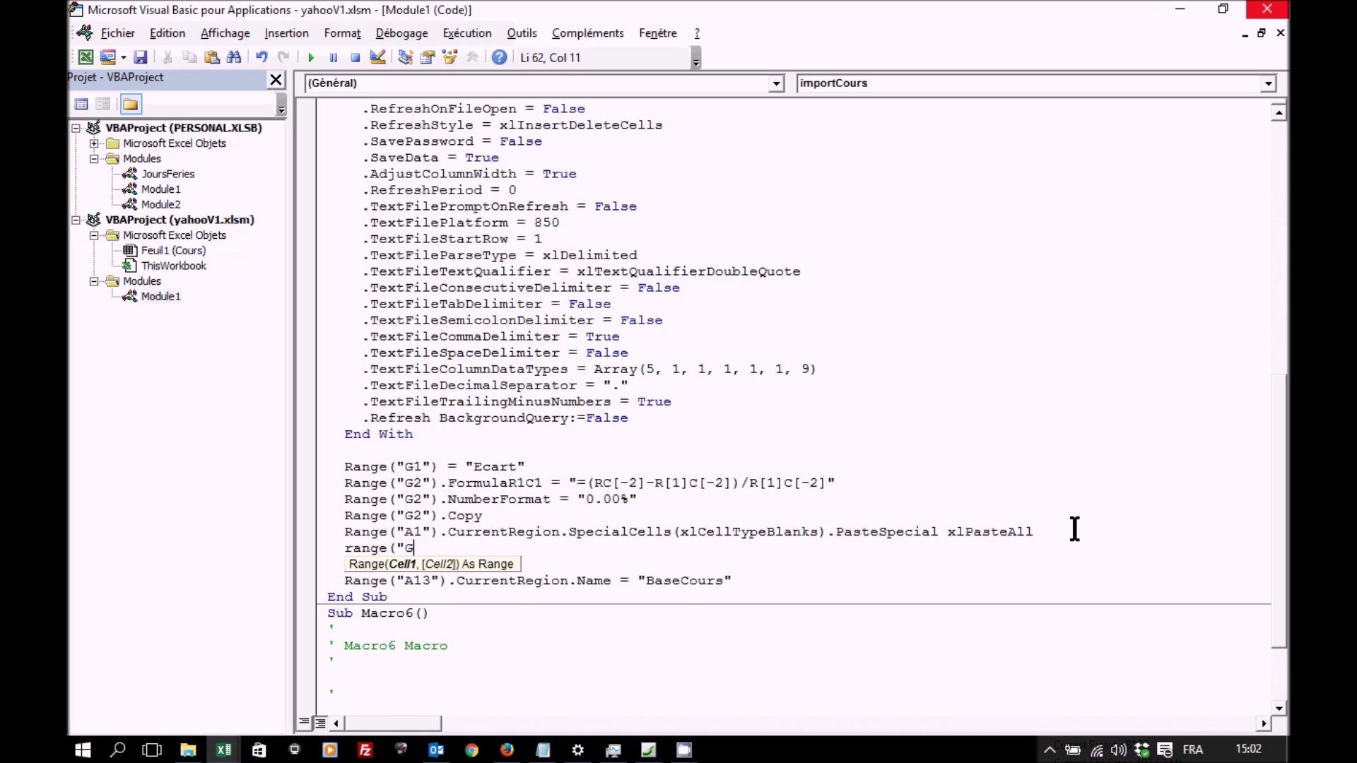
text(1048)
text(576é).)
key(BackSpace)
key(BackSpace)
key(BackSpace)
text("))
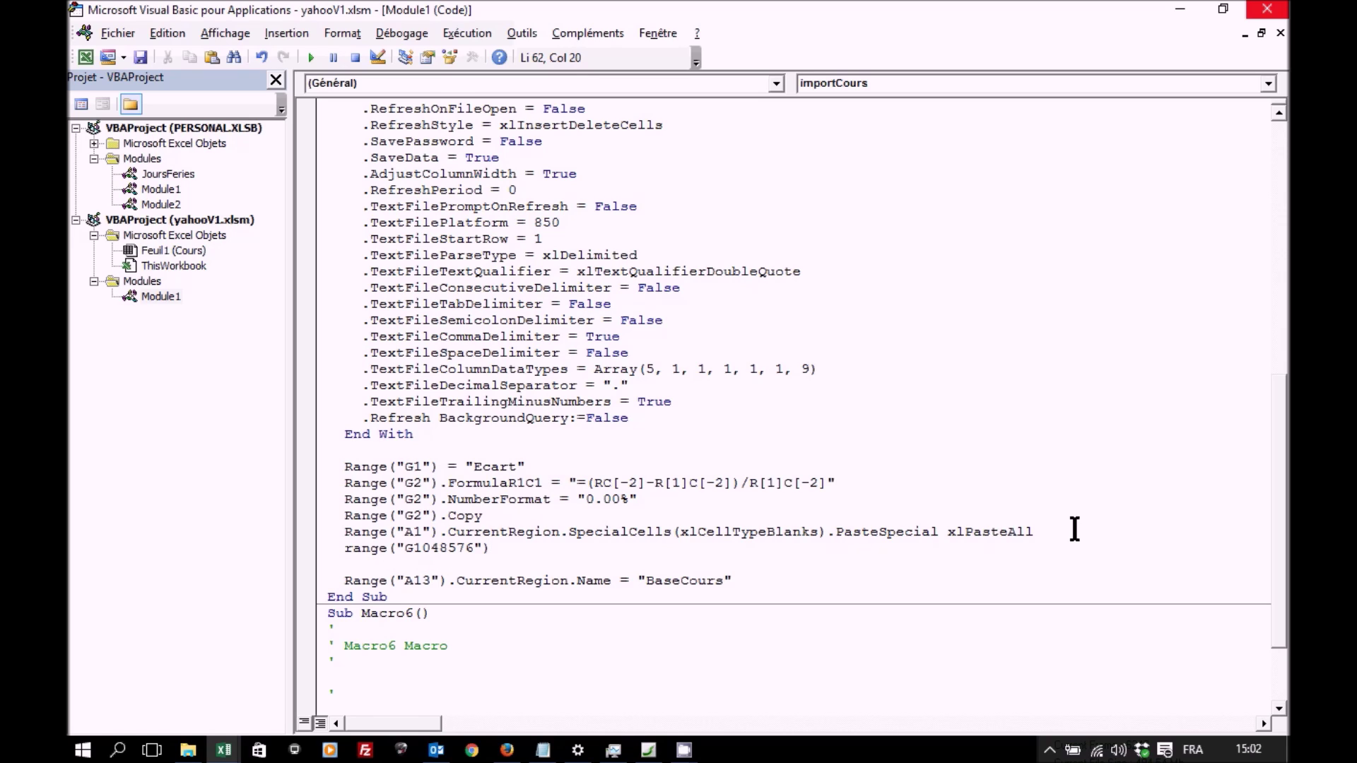
text(.End)
text(()
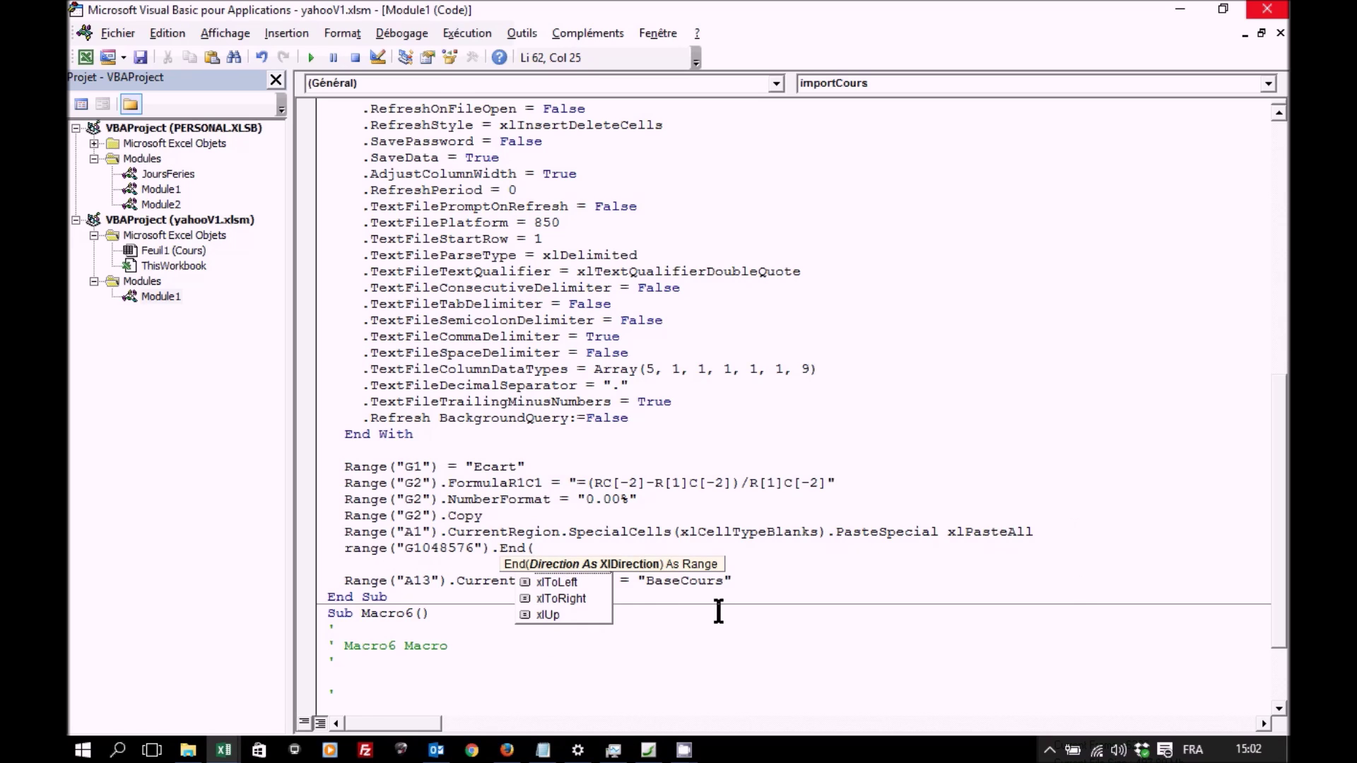
double_click(557, 612)
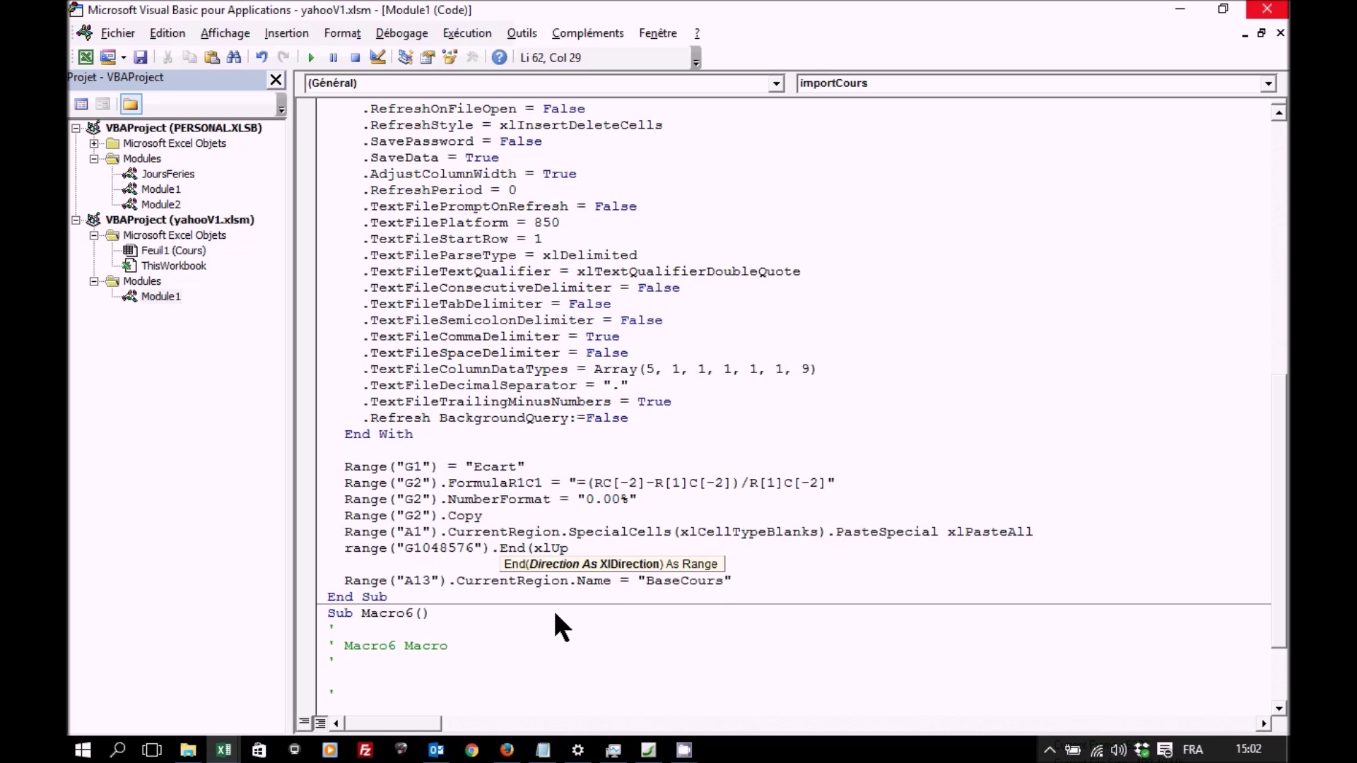
text())
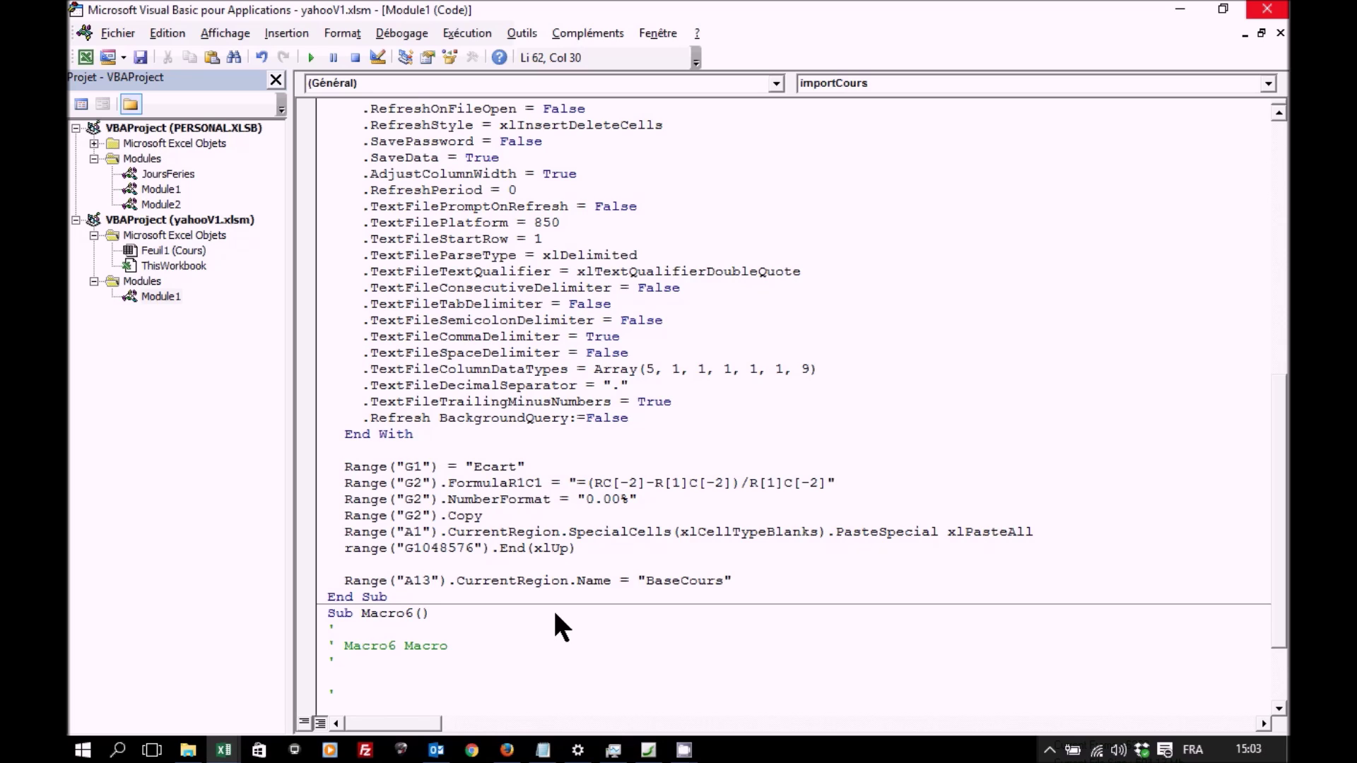
text(.cl)
double_click(626, 598)
click(674, 510)
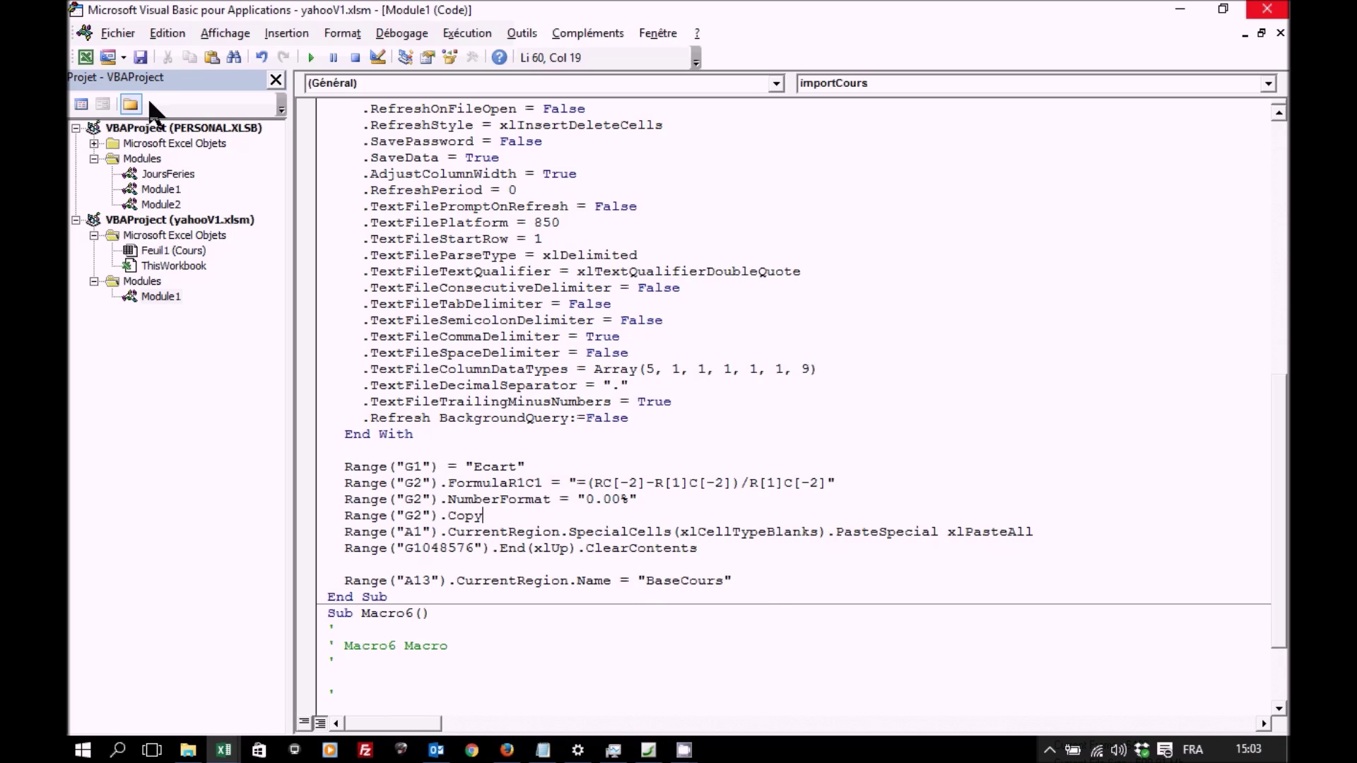
click(224, 750)
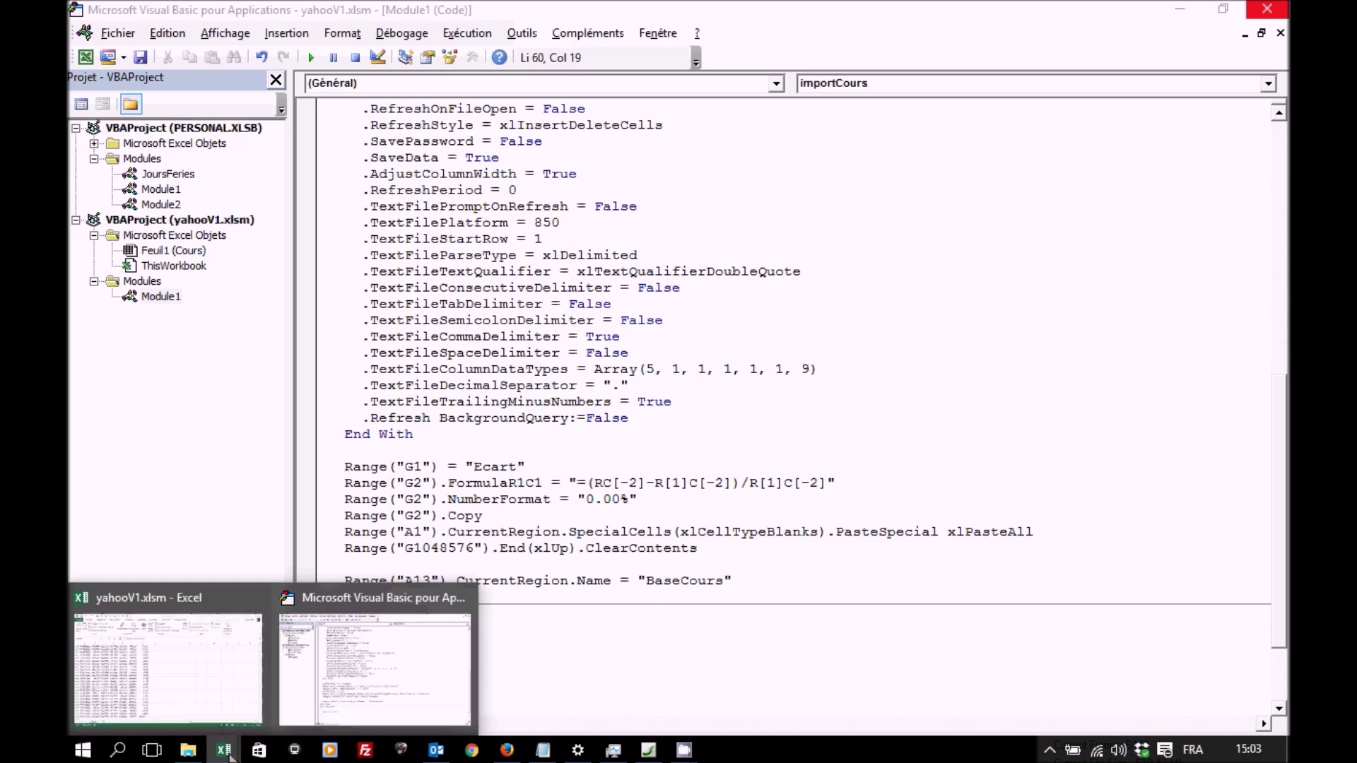
- Rerun Go and confirm G4458 is now blank, with Ecart ending at -4,44% in row 4457
click(218, 672)
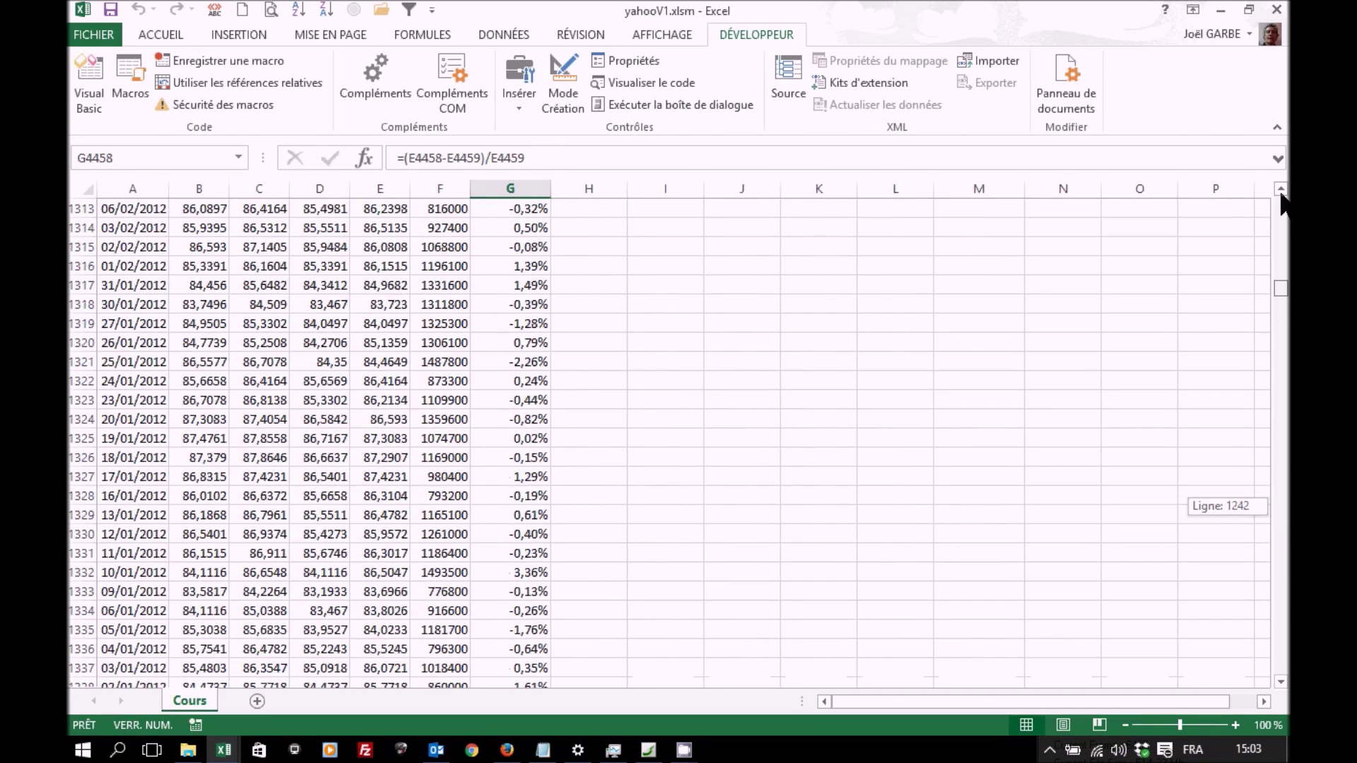
drag(1263, 297, 1280, 199)
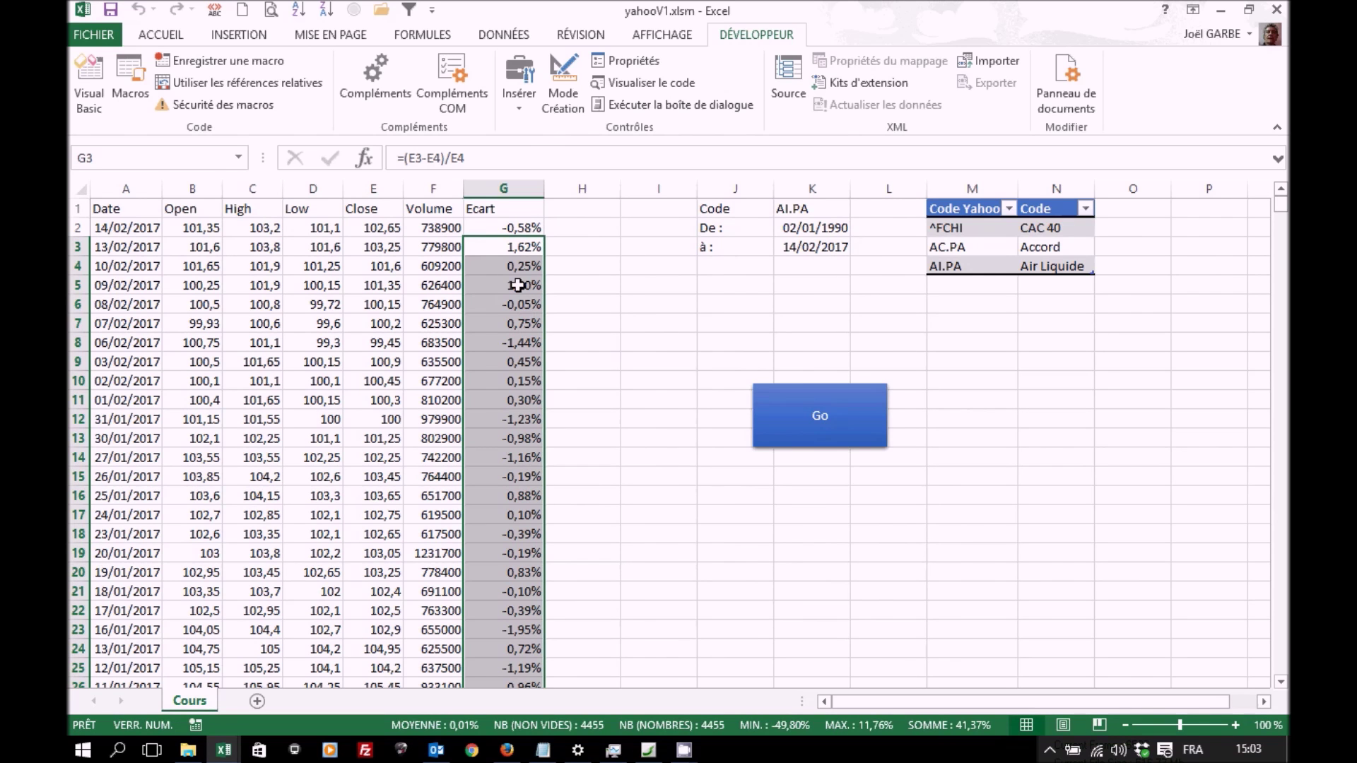
click(509, 246)
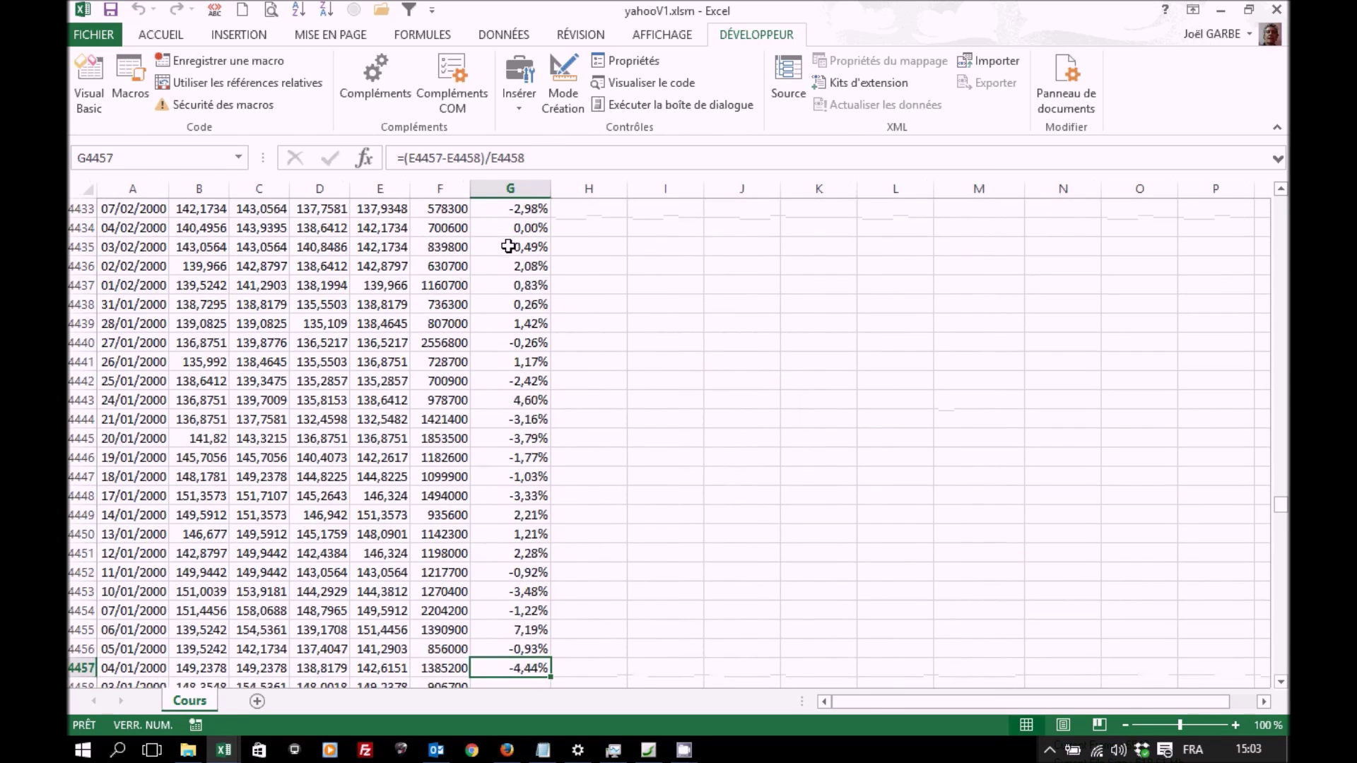
key(Up)
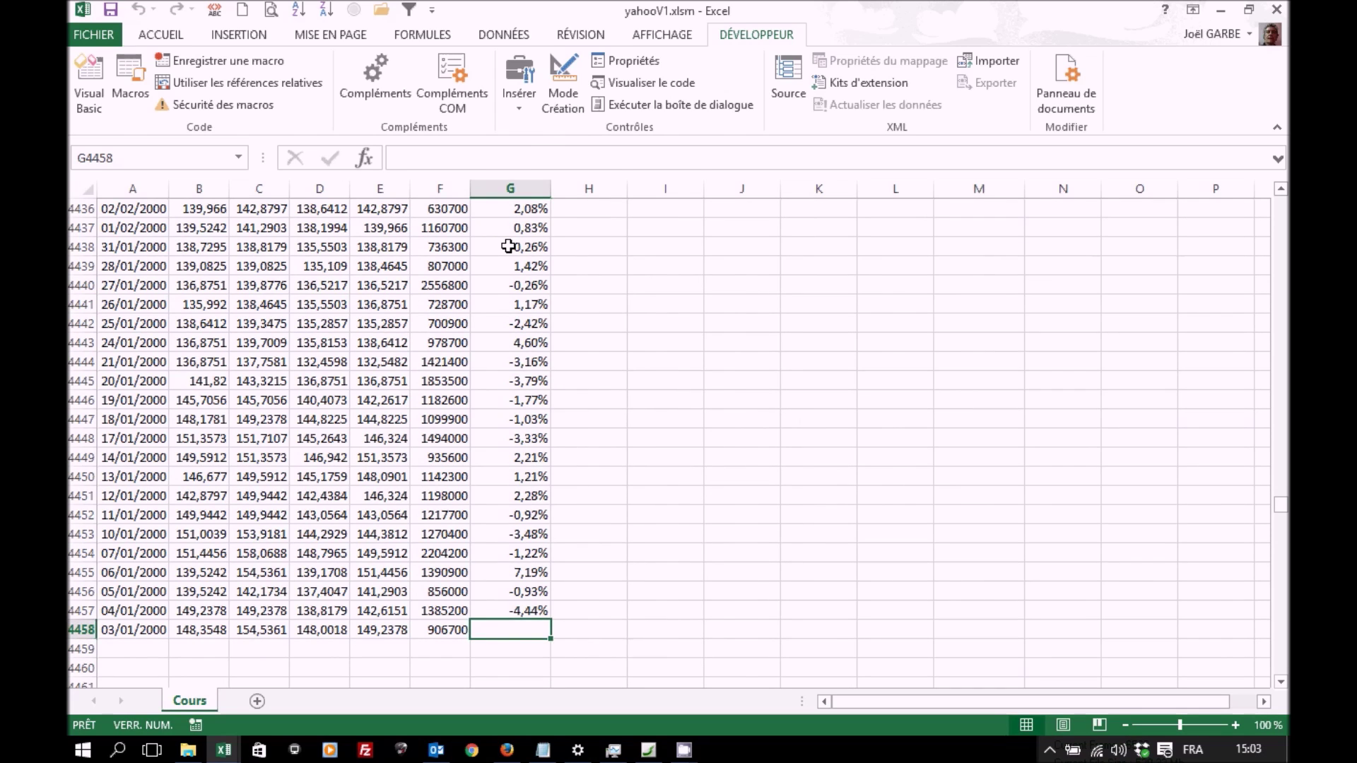
key(Up)
- Type the label 'Ecart Moyen' in cell J6
key(ctrl+Up)
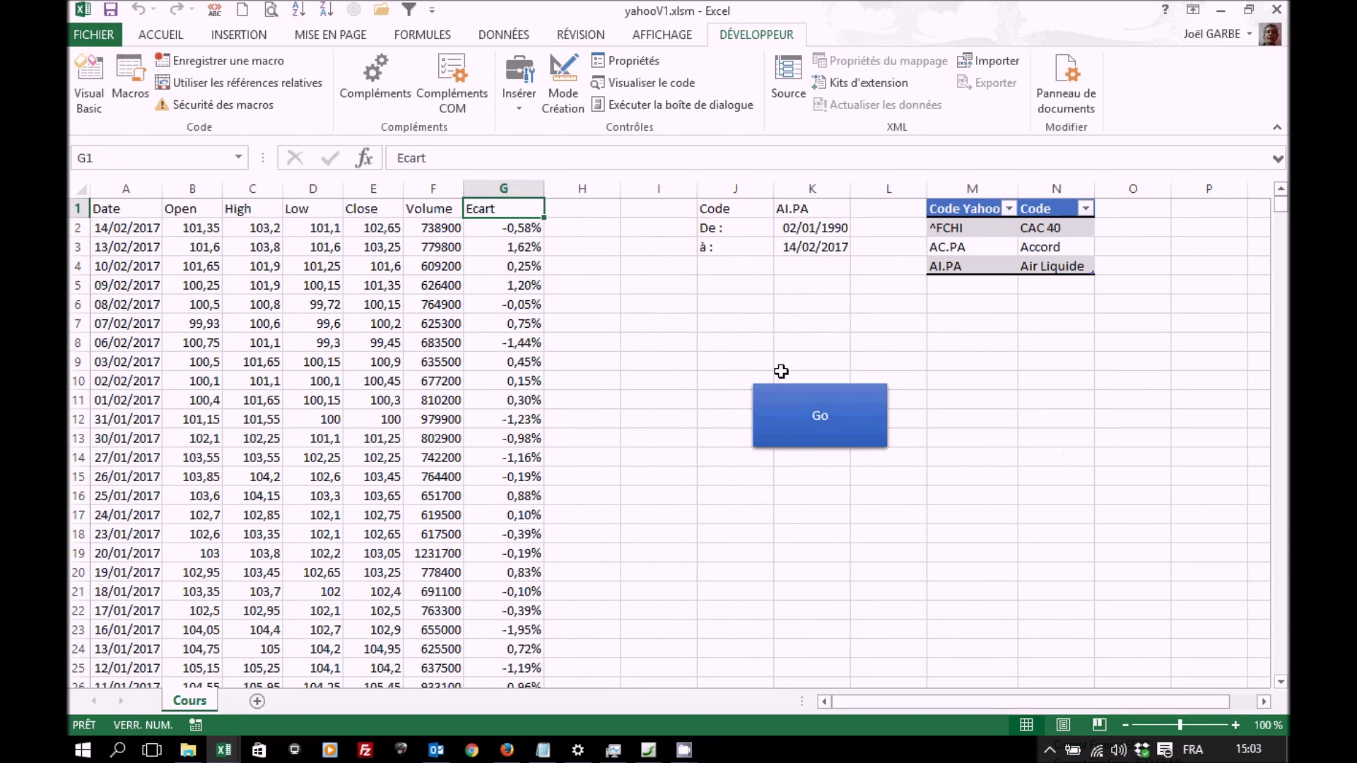
click(715, 305)
text(E)
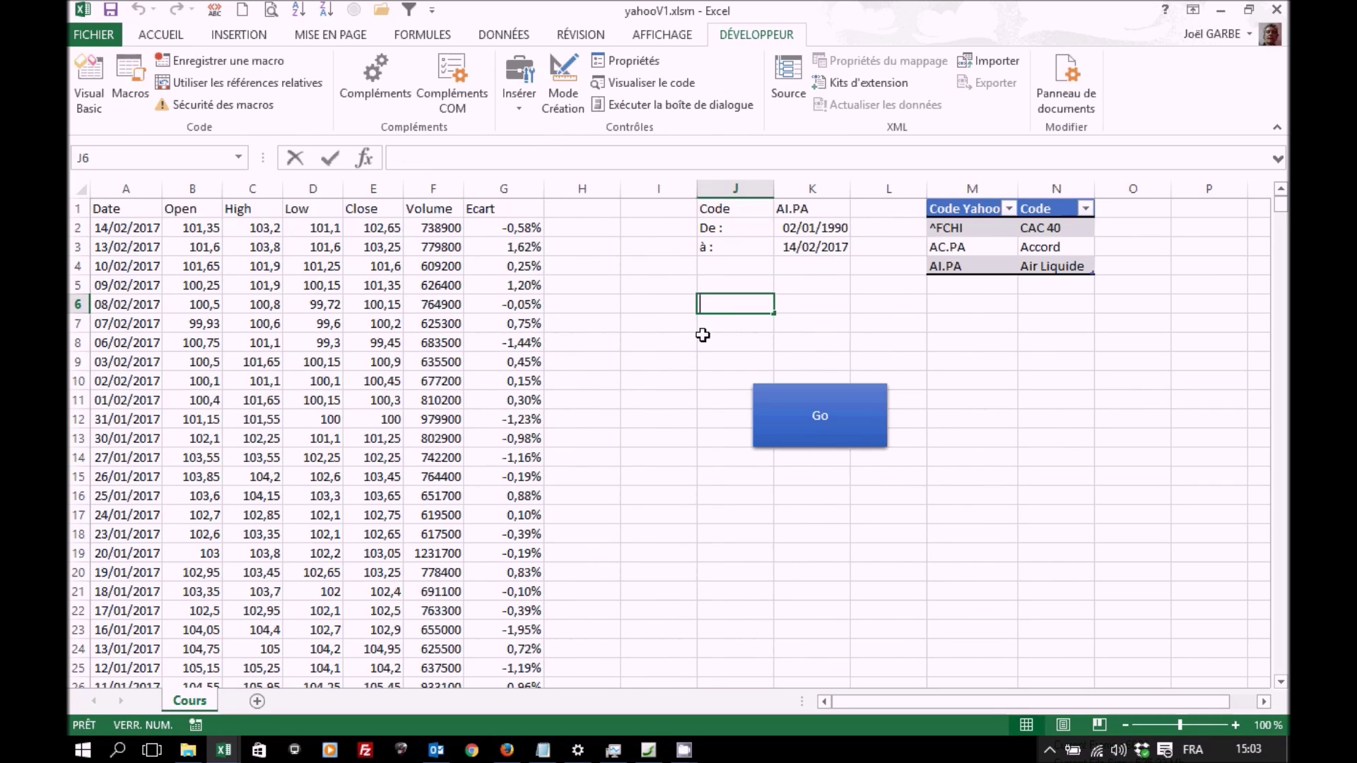
text(cart Moyen)
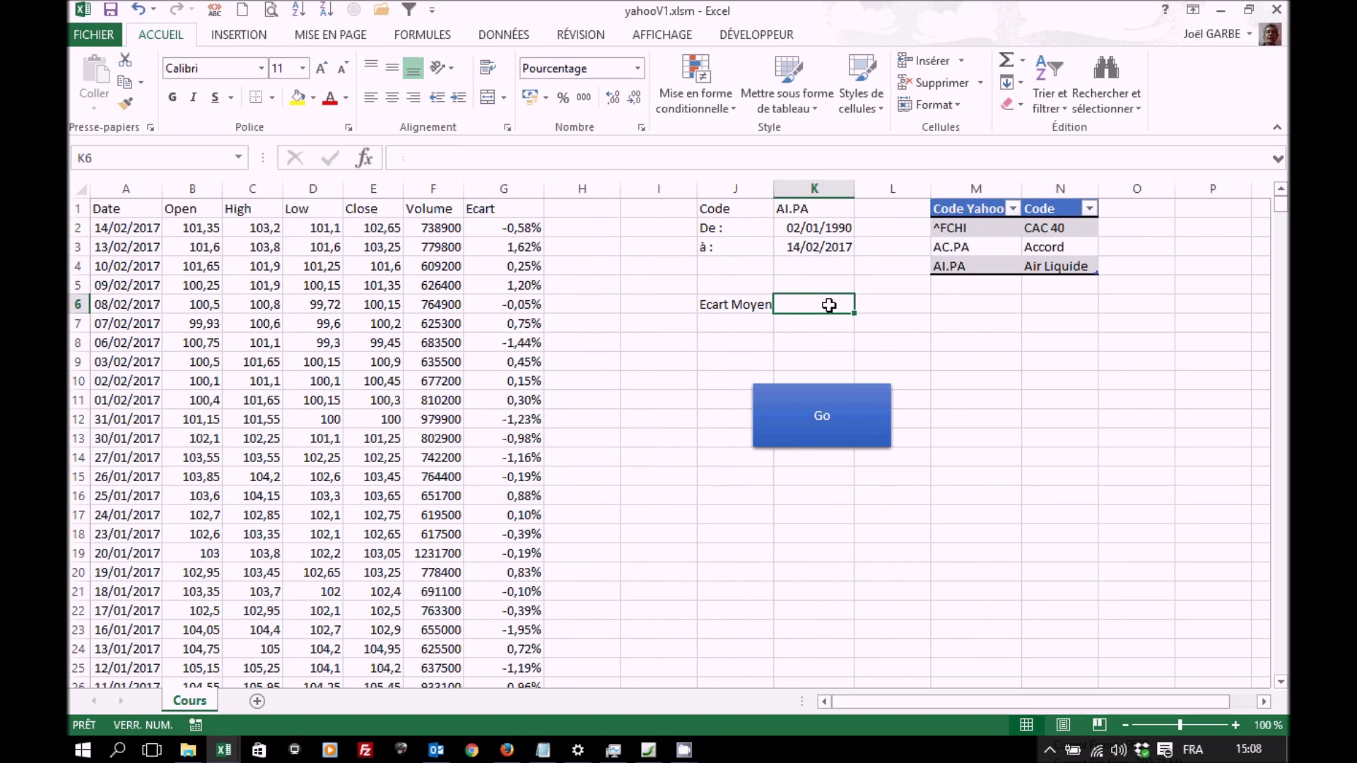
- Start K6's formula as =(E2- and pick DECALER from the Recherche & référence functions
text(=()
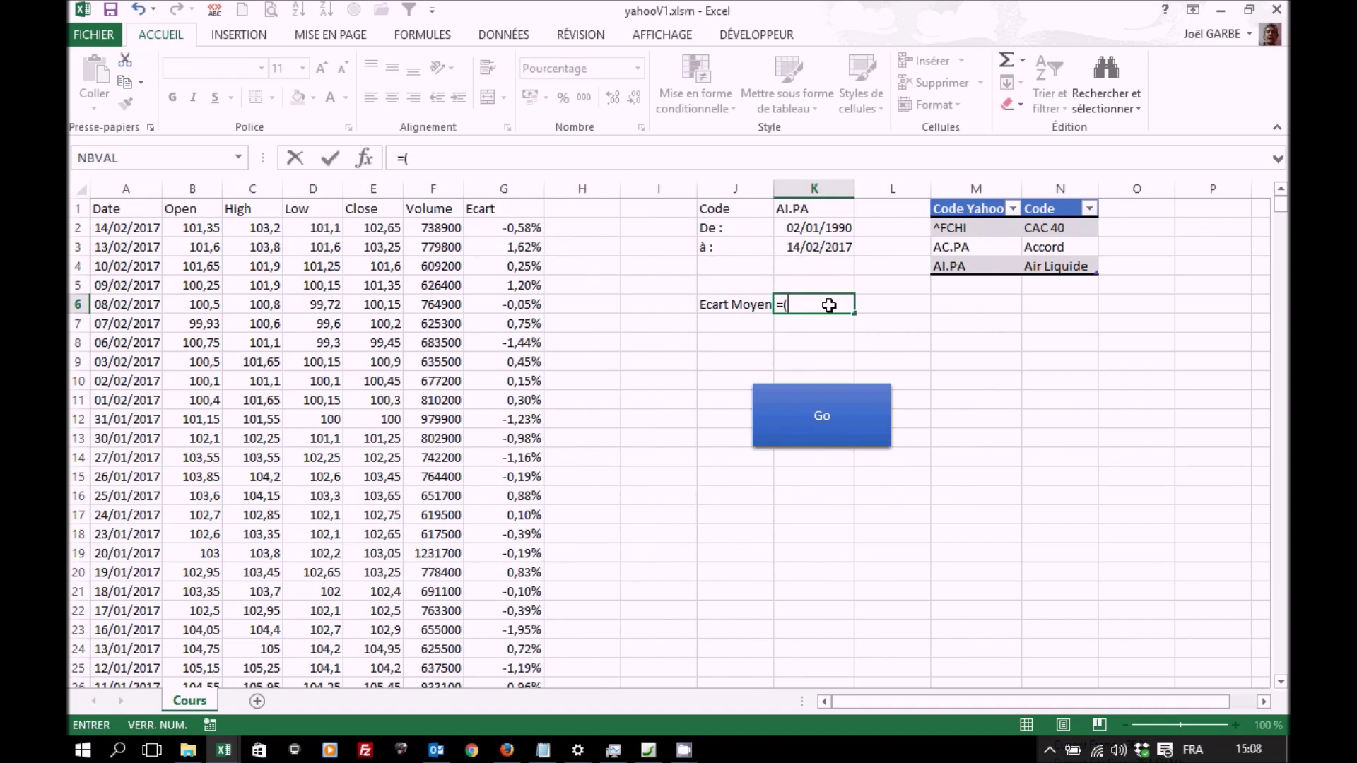
click(378, 230)
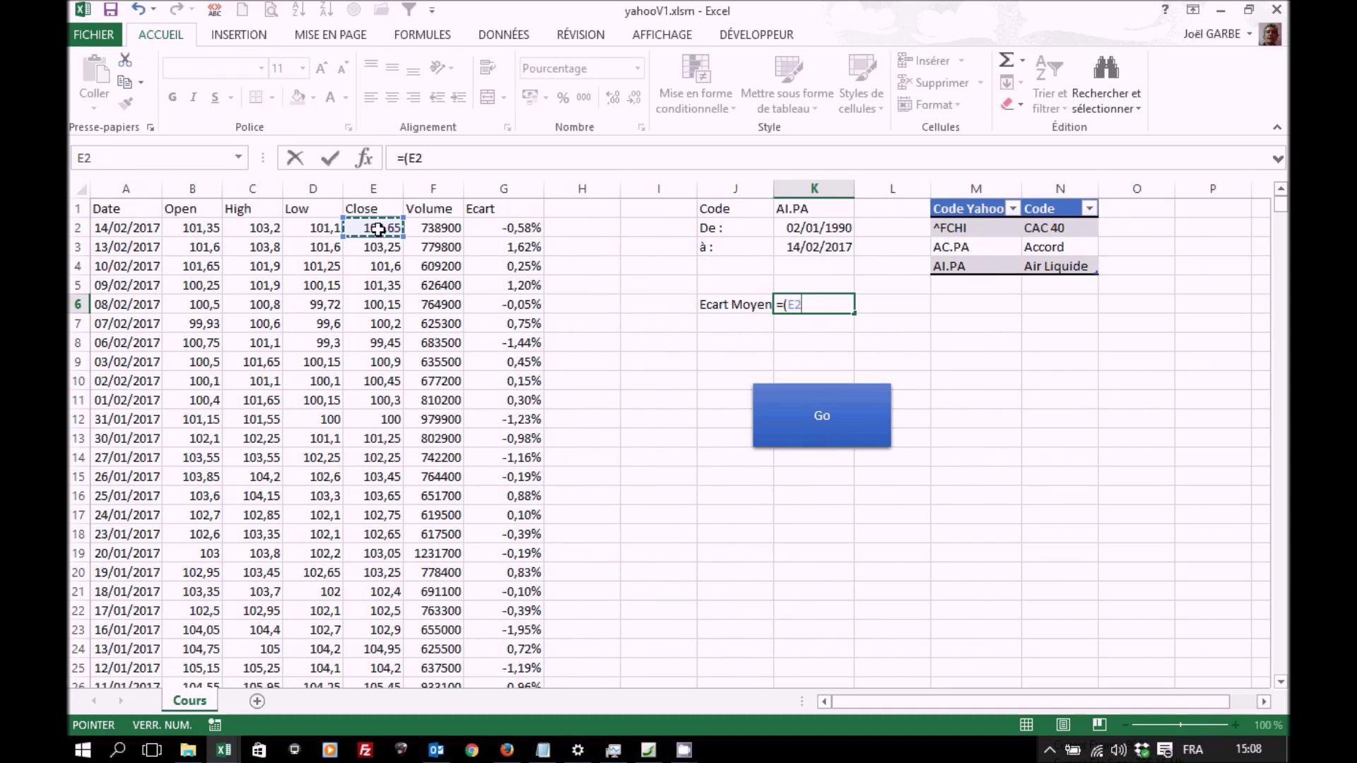
text(-)
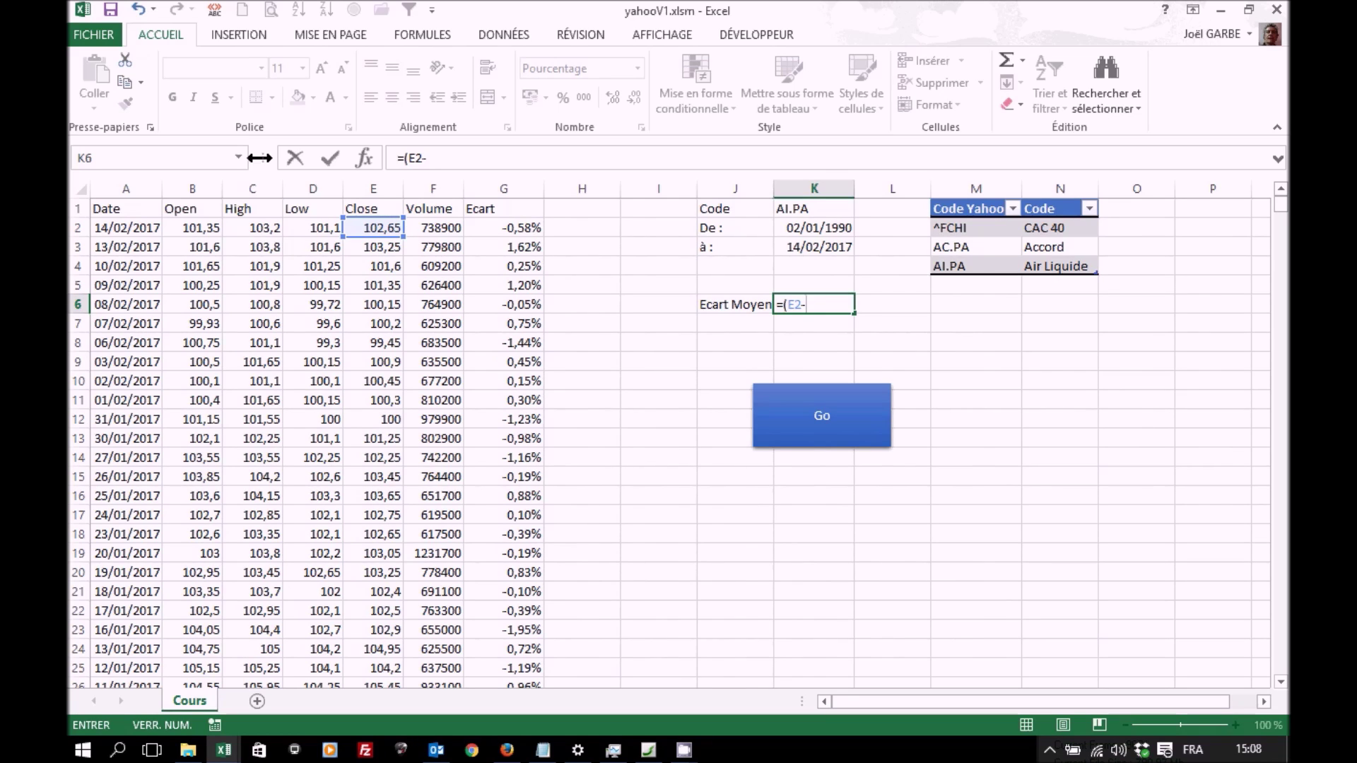
click(238, 157)
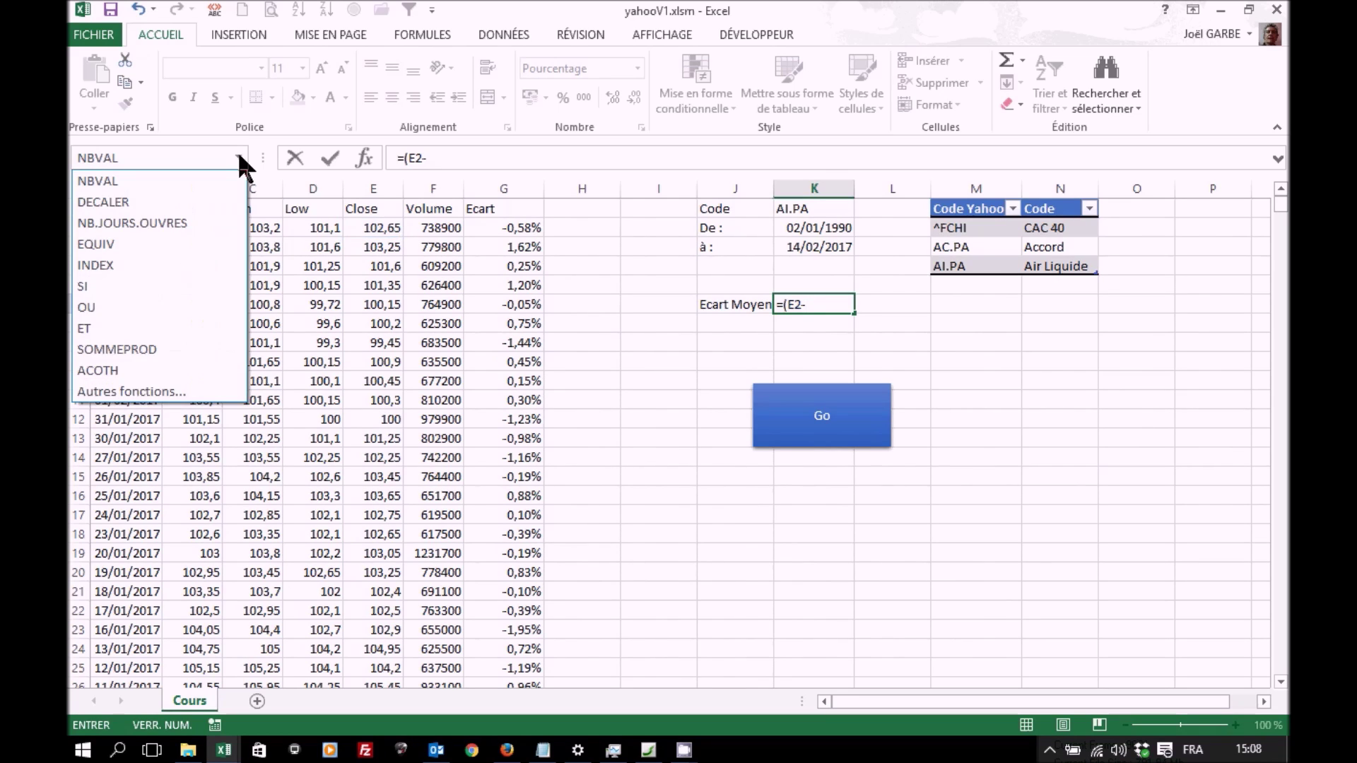
click(138, 392)
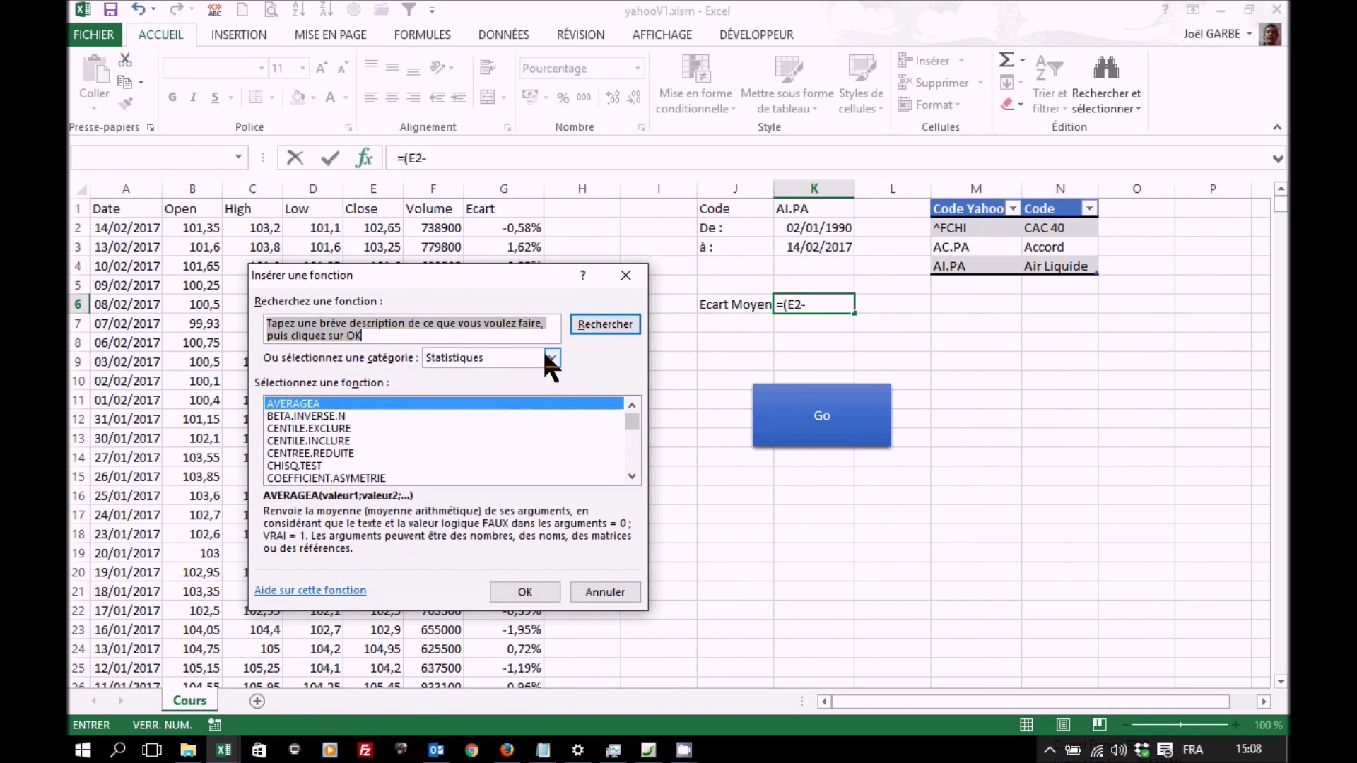
click(551, 358)
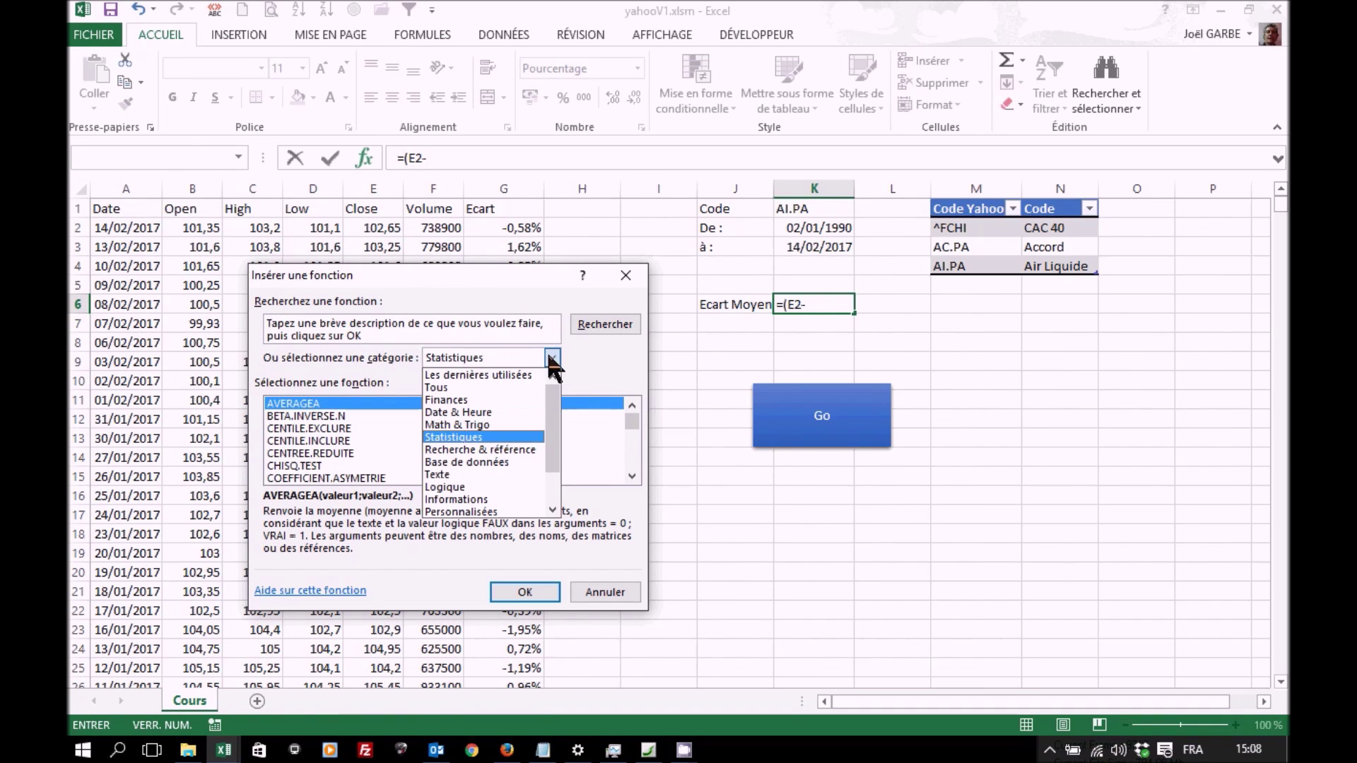
click(508, 449)
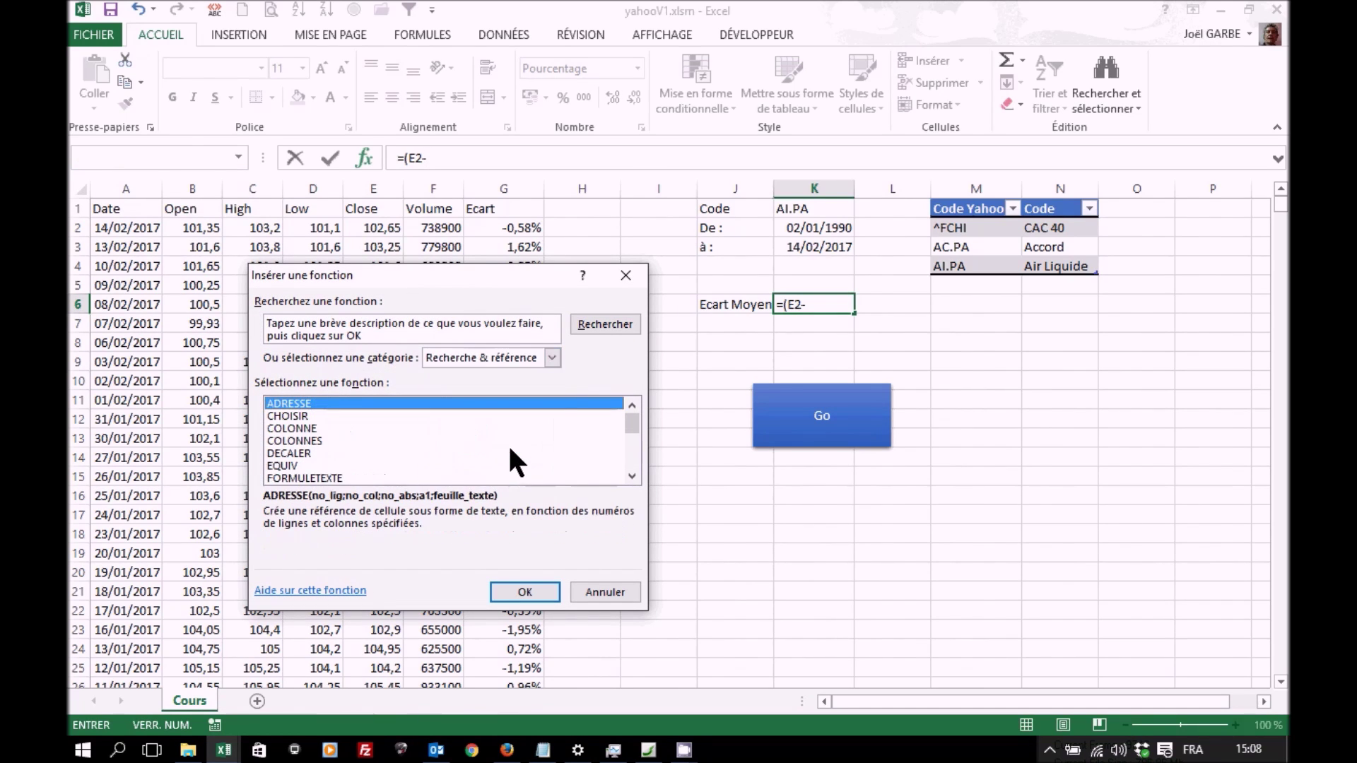
click(298, 453)
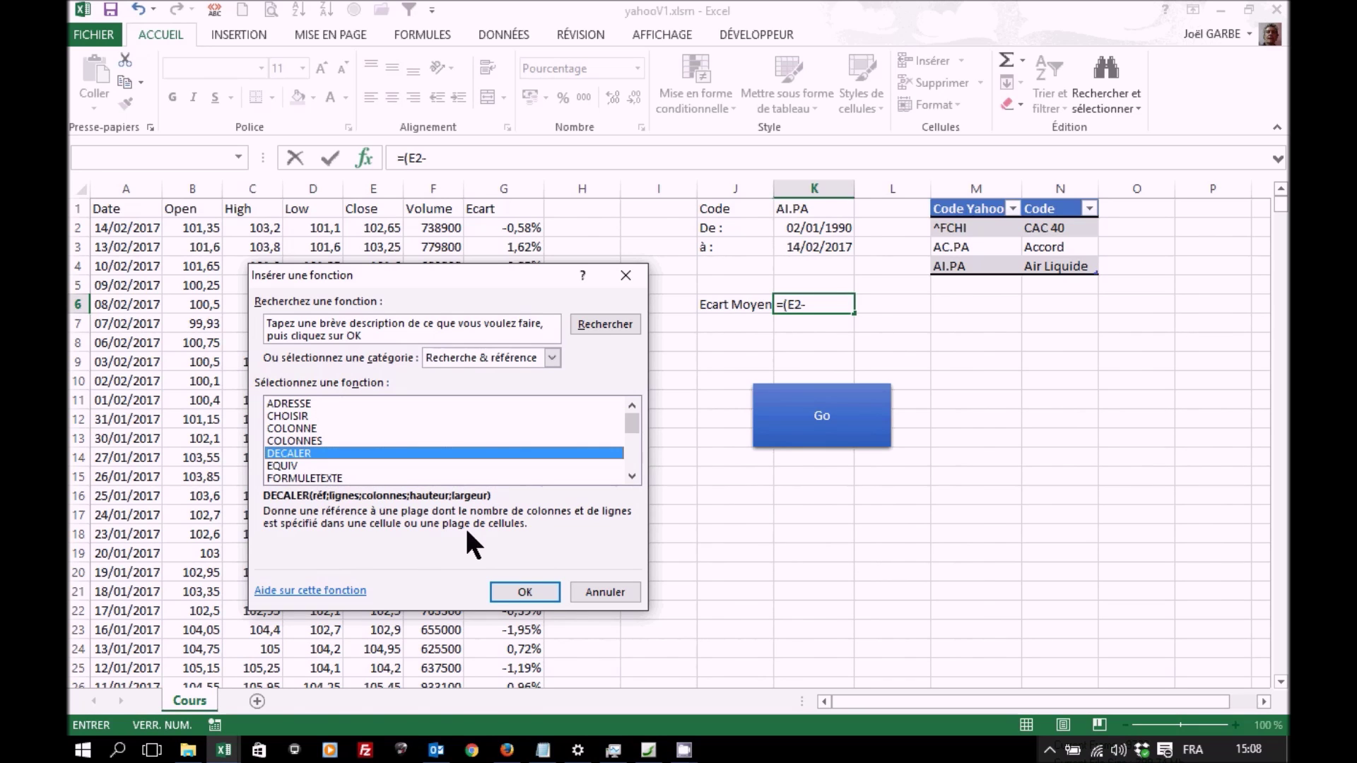
- Insert DECALER with reference E1, 0 columns, height 1 and width 1
click(524, 592)
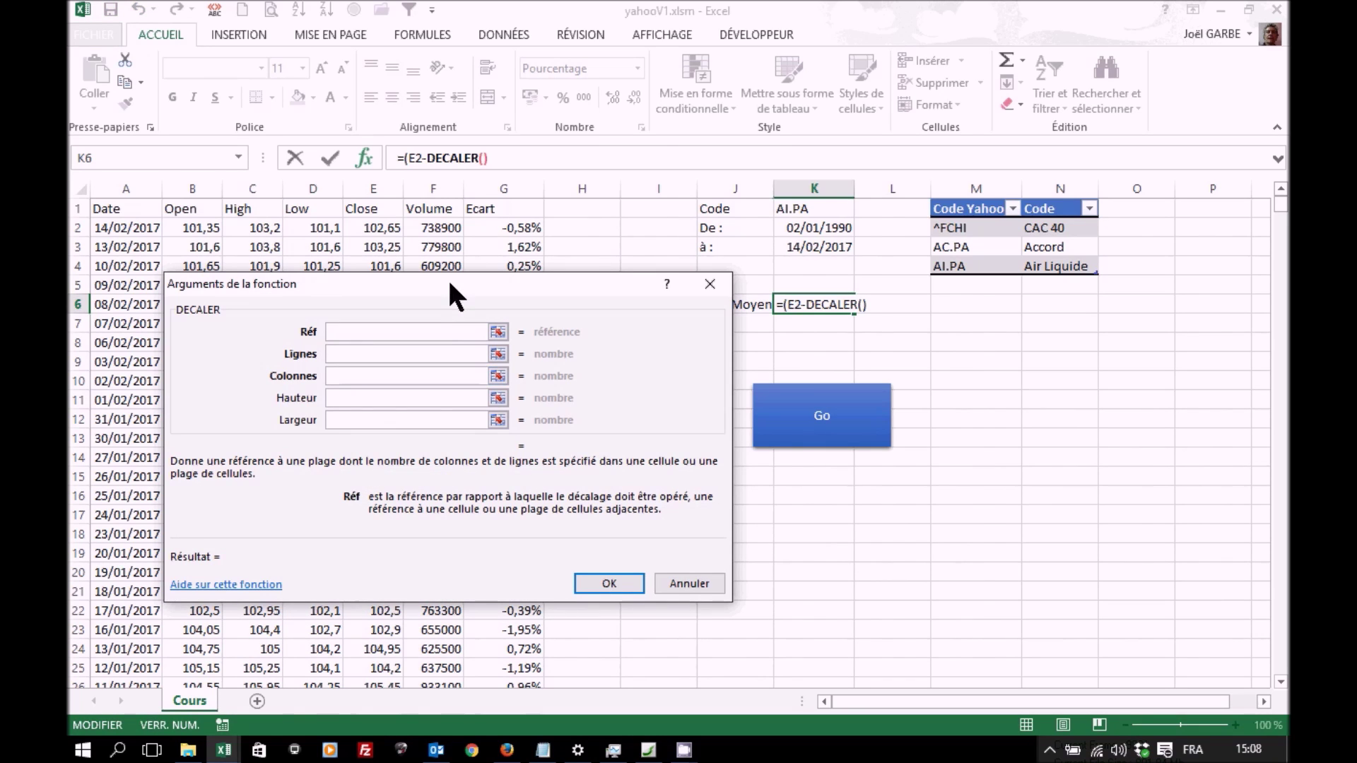
click(375, 207)
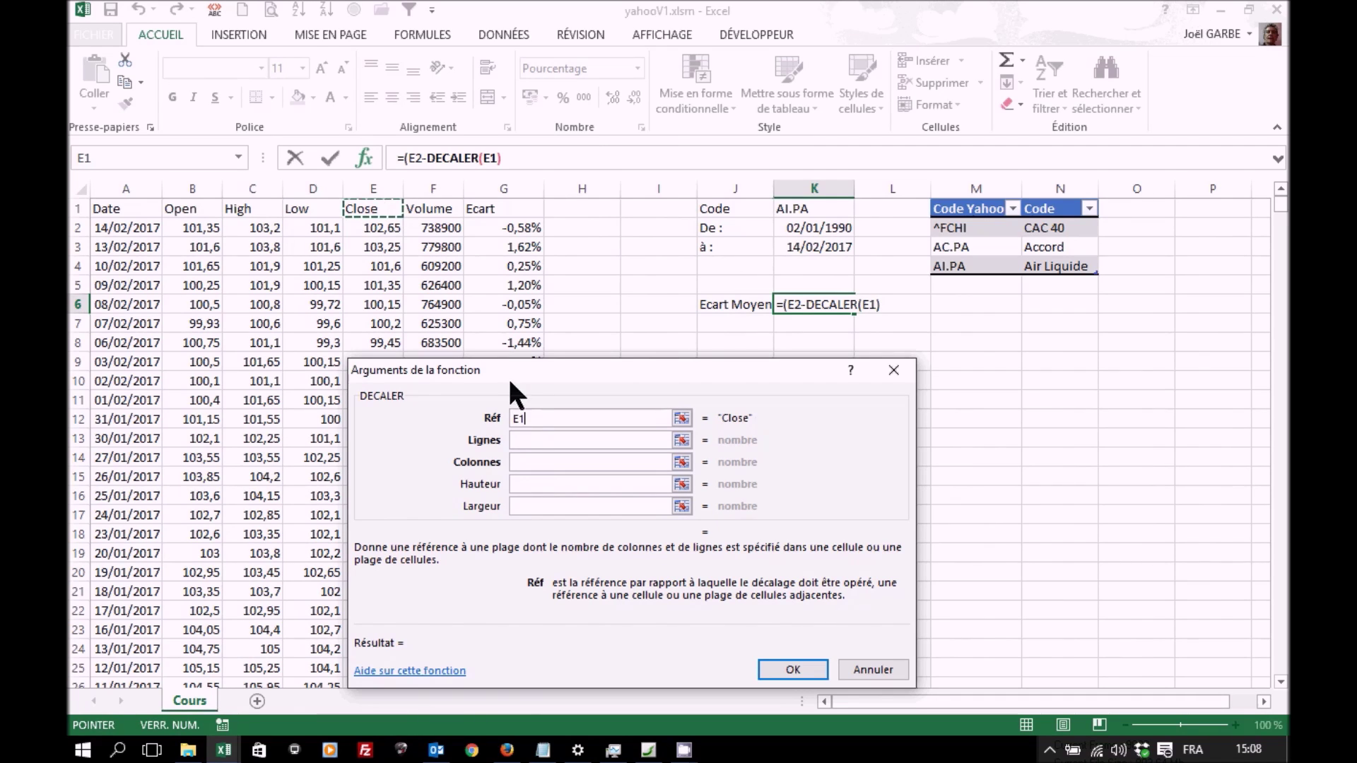
click(537, 486)
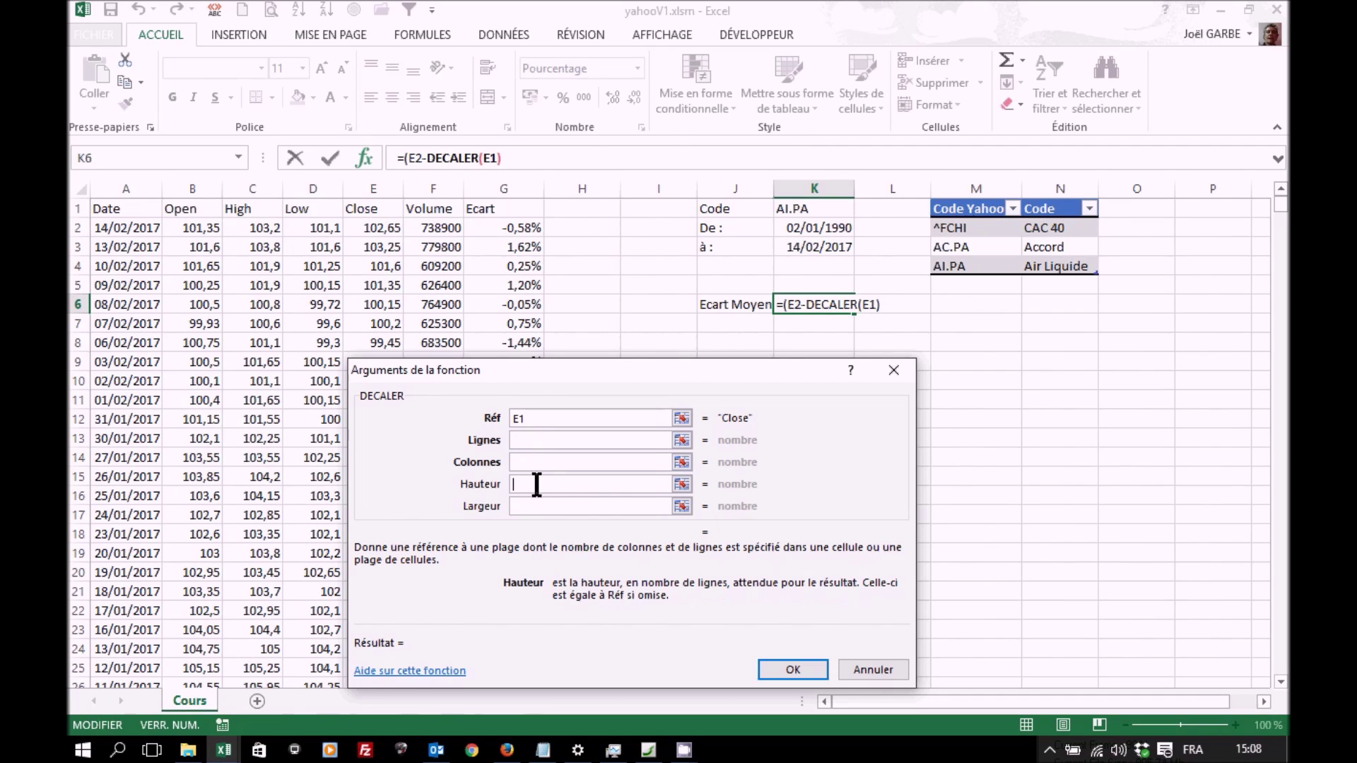
text(1)
click(537, 506)
text(1)
click(528, 461)
text(0)
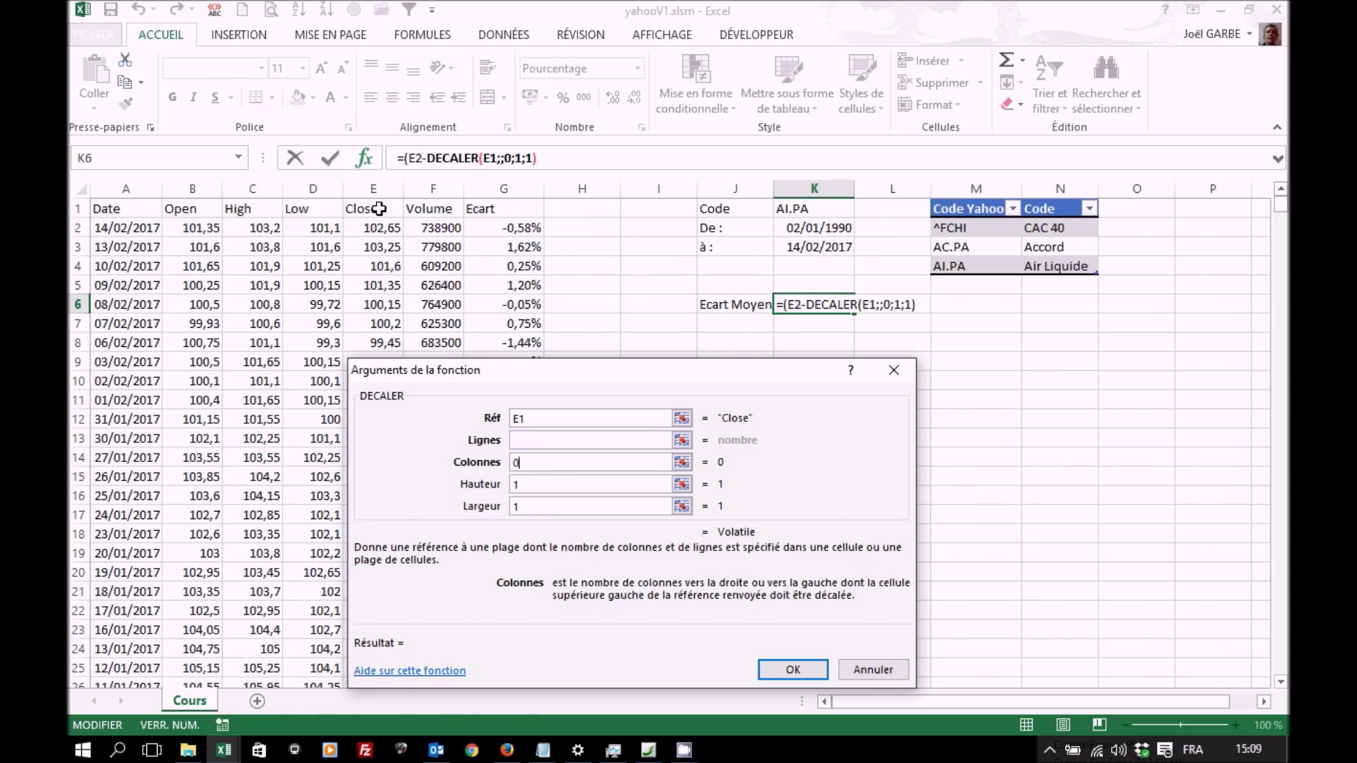
click(538, 440)
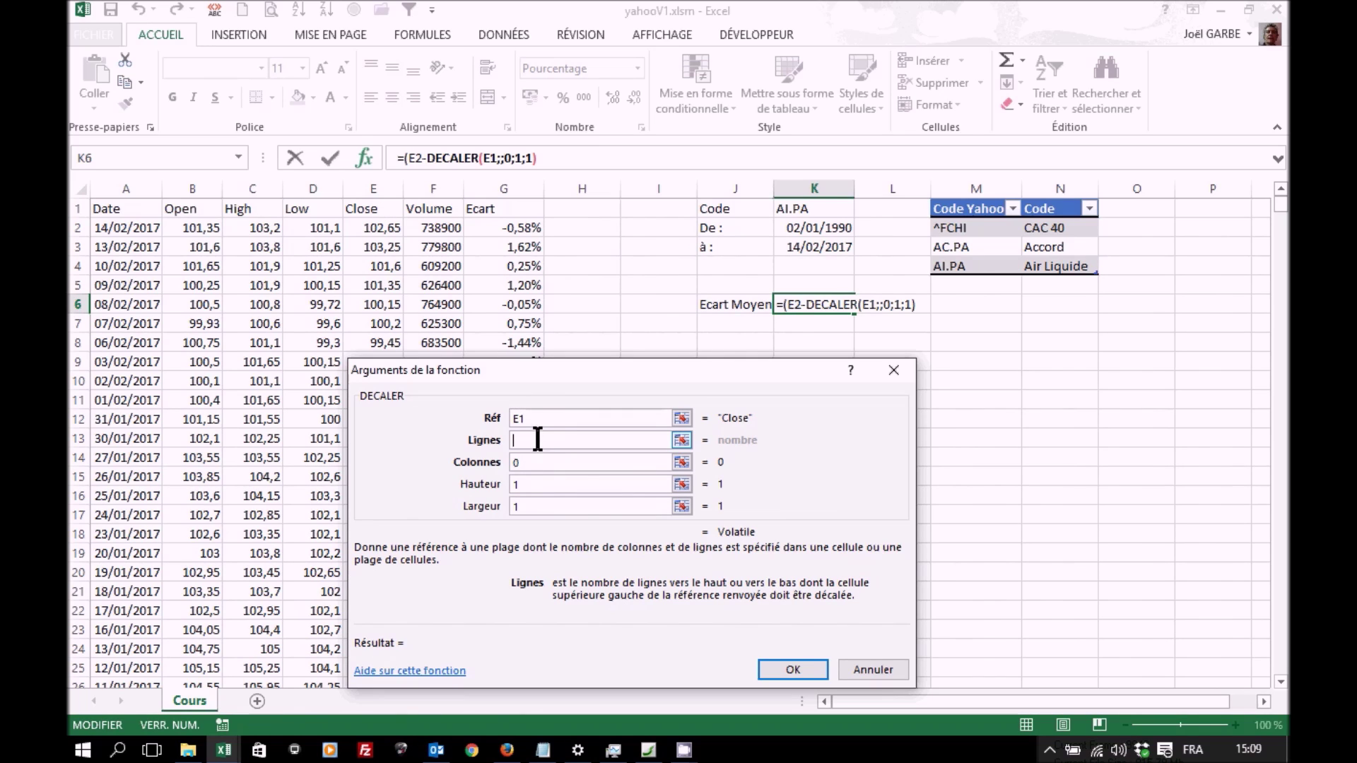
click(238, 157)
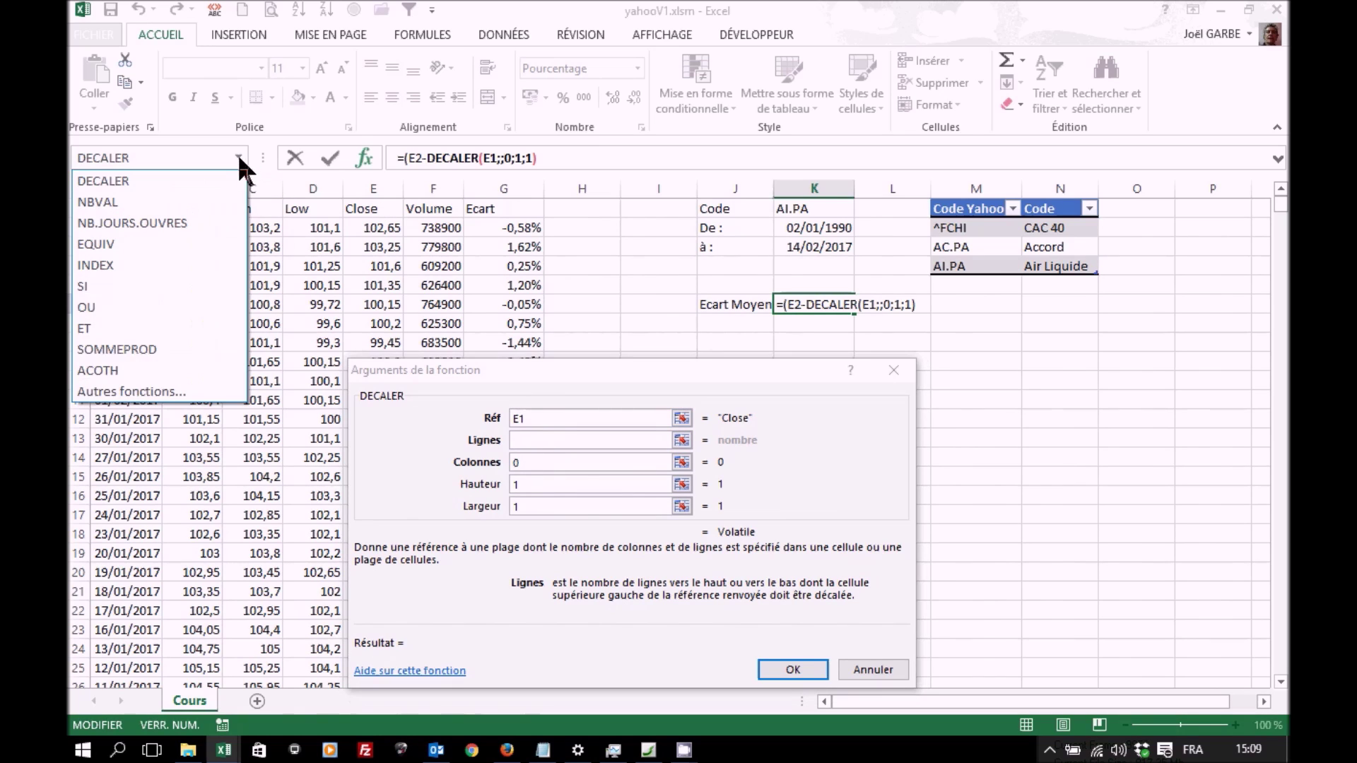
- Insert the Statistiques function NBVAL counting column A (A:A) into DECALER's row offset
click(161, 391)
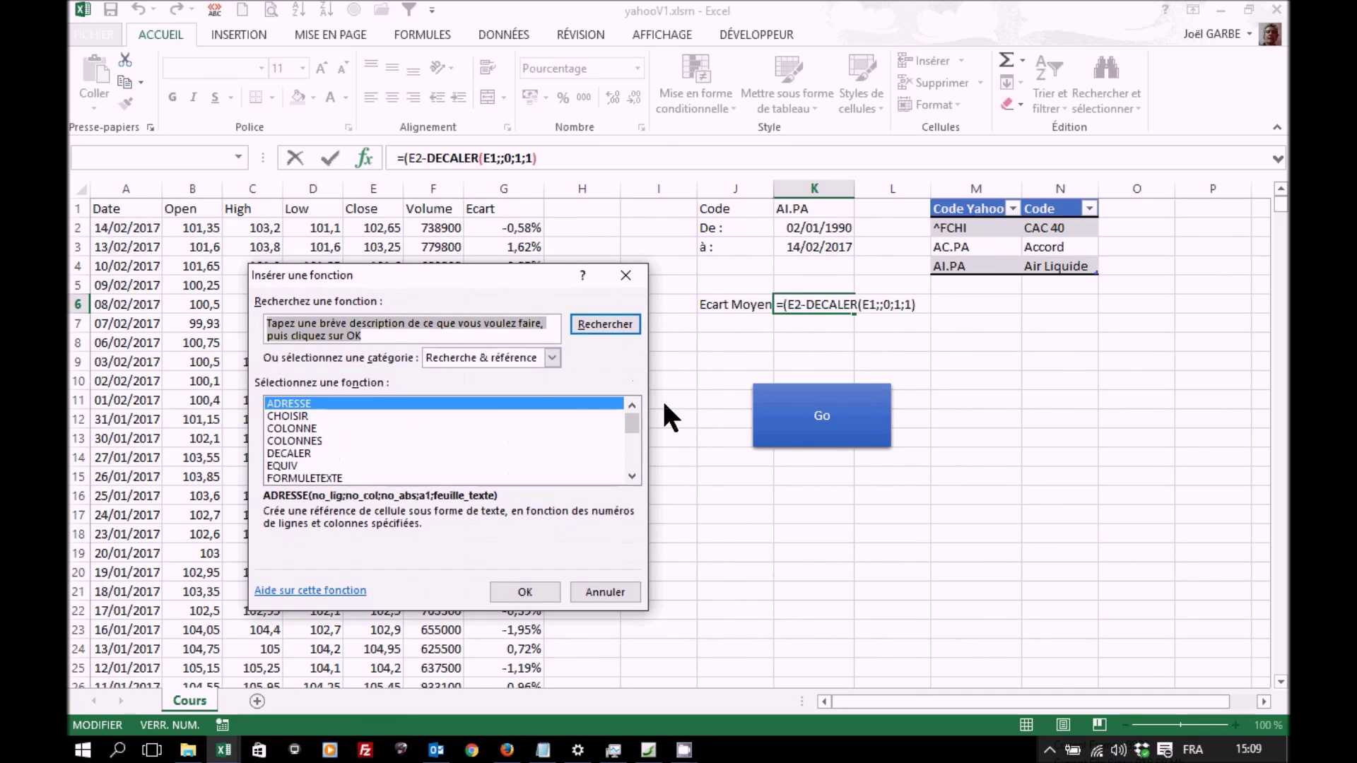
click(552, 358)
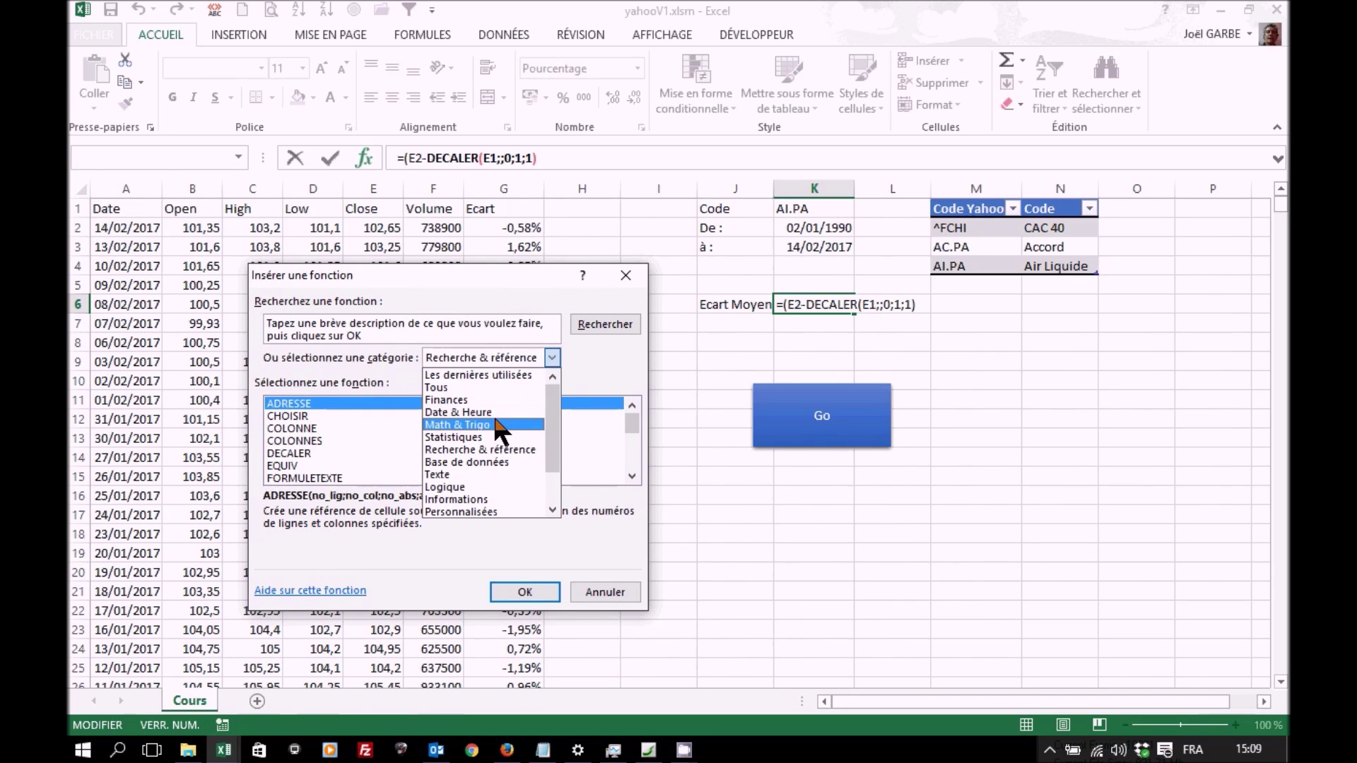
click(453, 437)
mouse_move(632, 413)
mouse_down()
mouse_move(635, 469)
mouse_move(635, 427)
mouse_up()
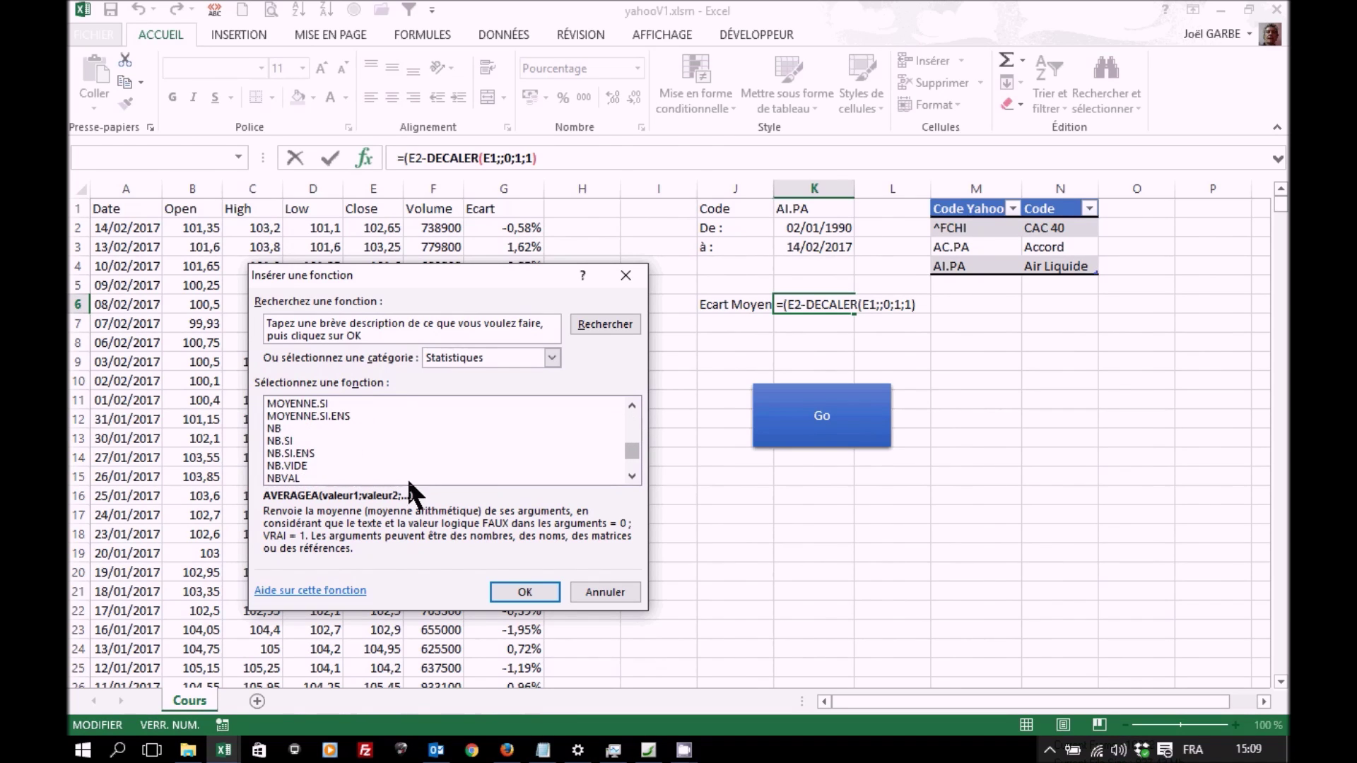
click(283, 479)
click(523, 594)
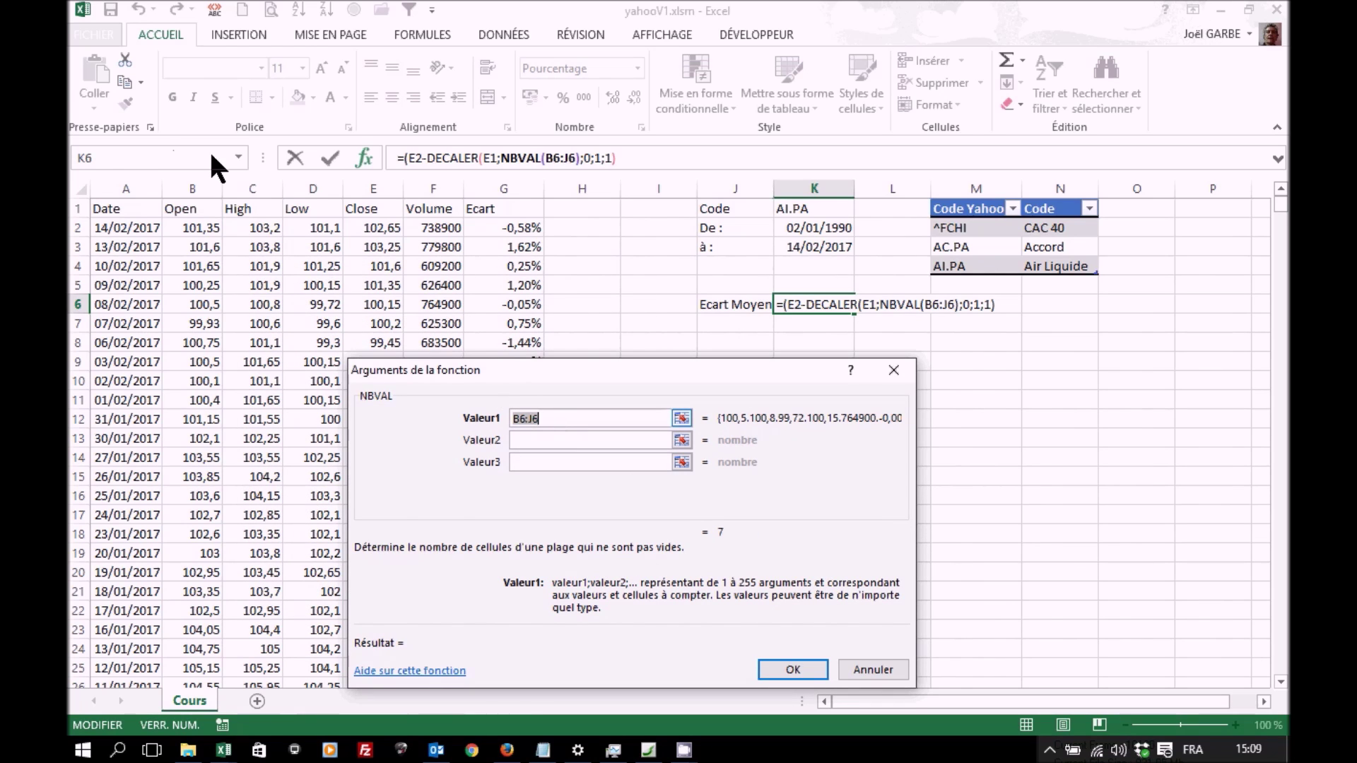
click(143, 187)
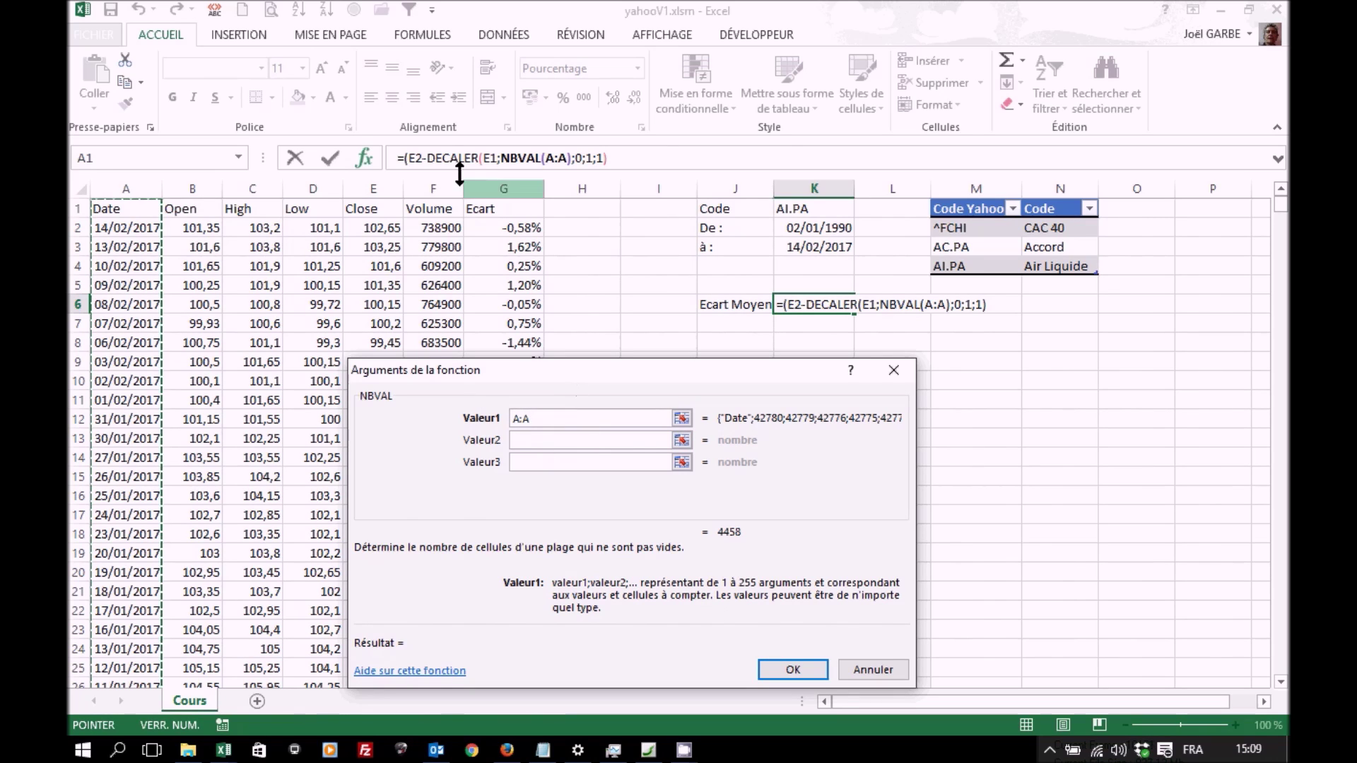
- Append -1 so DECALER's Lignes argument reads NBVAL(A:A)-1, and confirm the formula
click(449, 157)
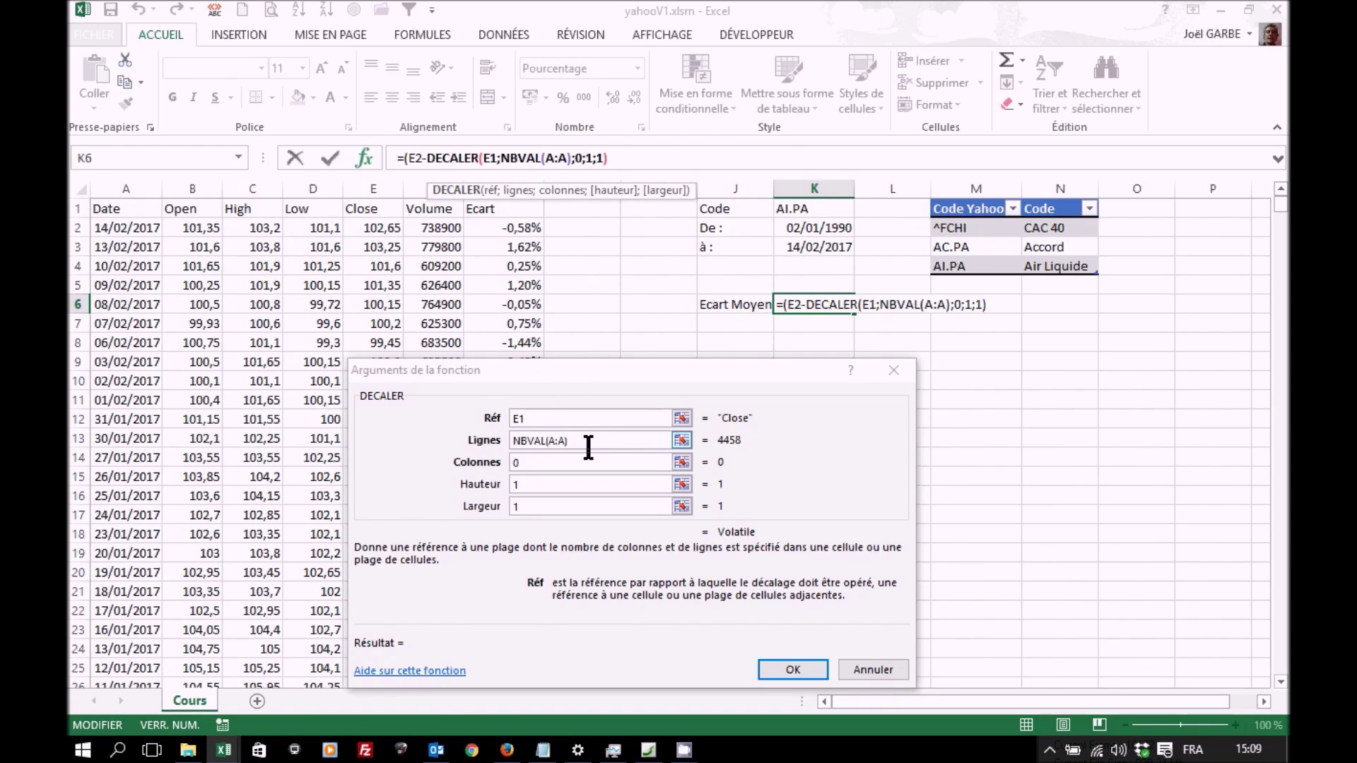
click(597, 441)
text(-1)
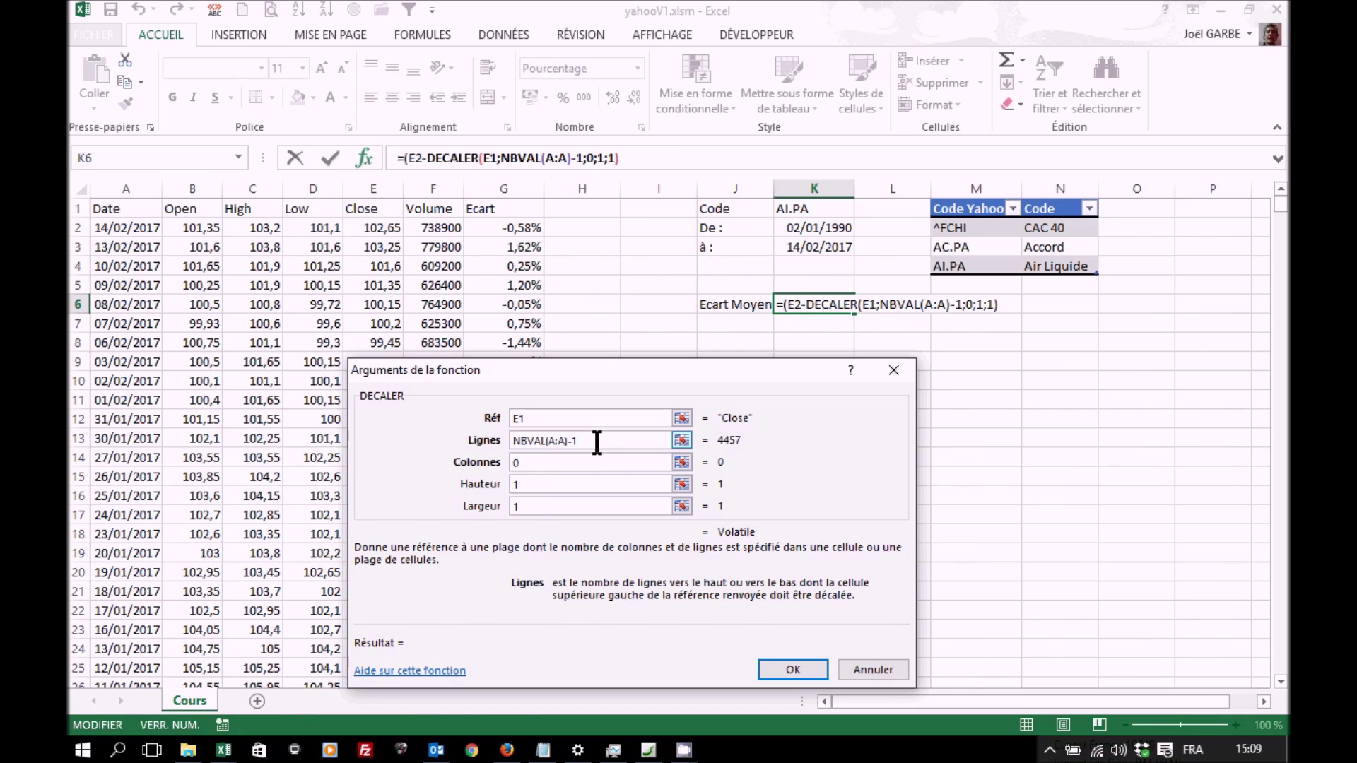
click(781, 669)
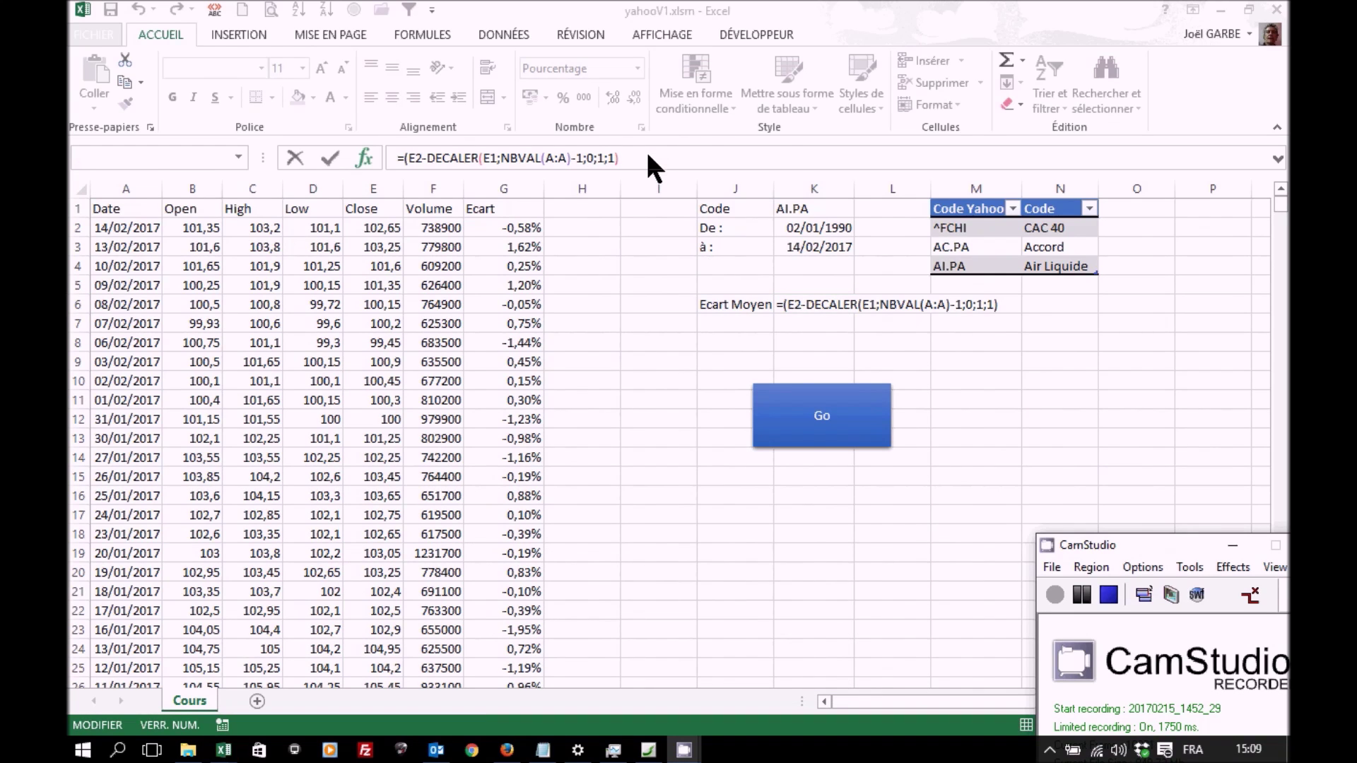
click(225, 745)
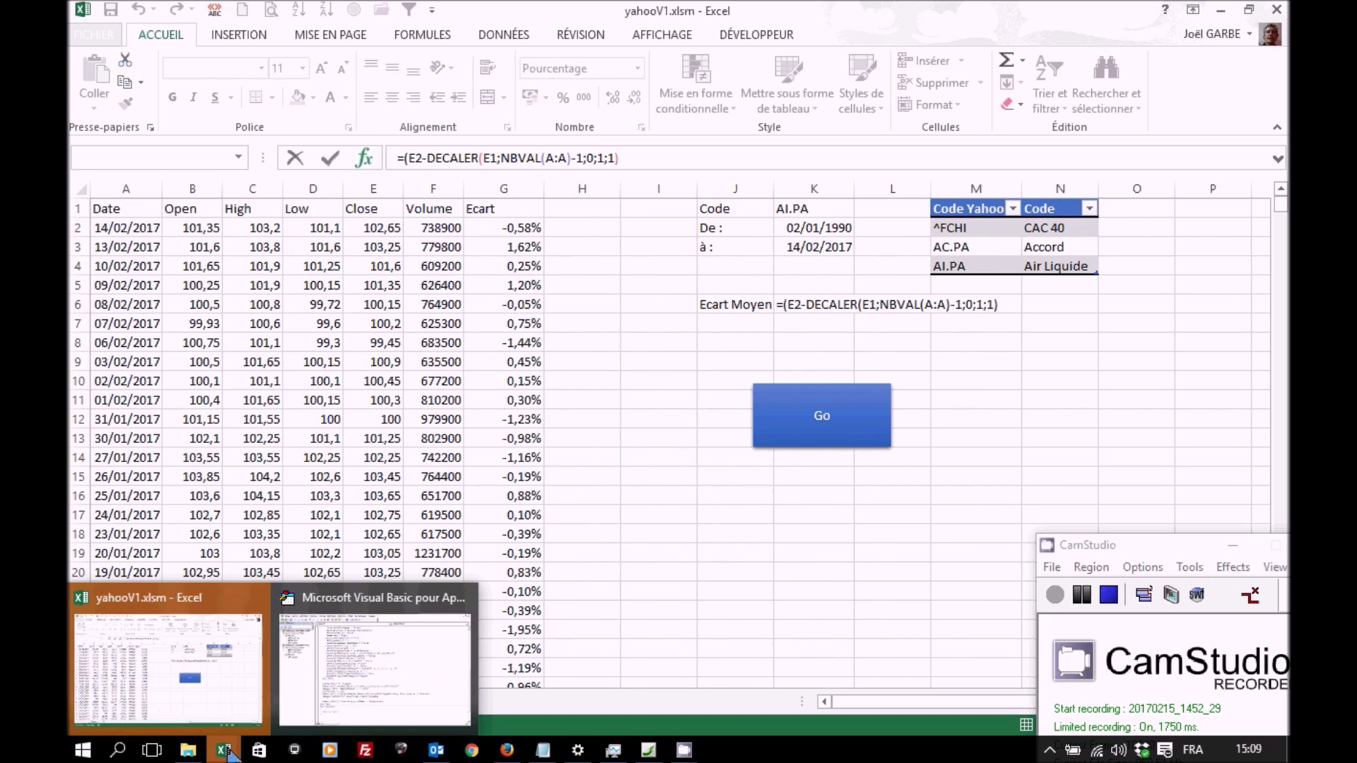
- Accept Excel's suggested correction and complete the DECALER arguments in the K6 formula
click(224, 718)
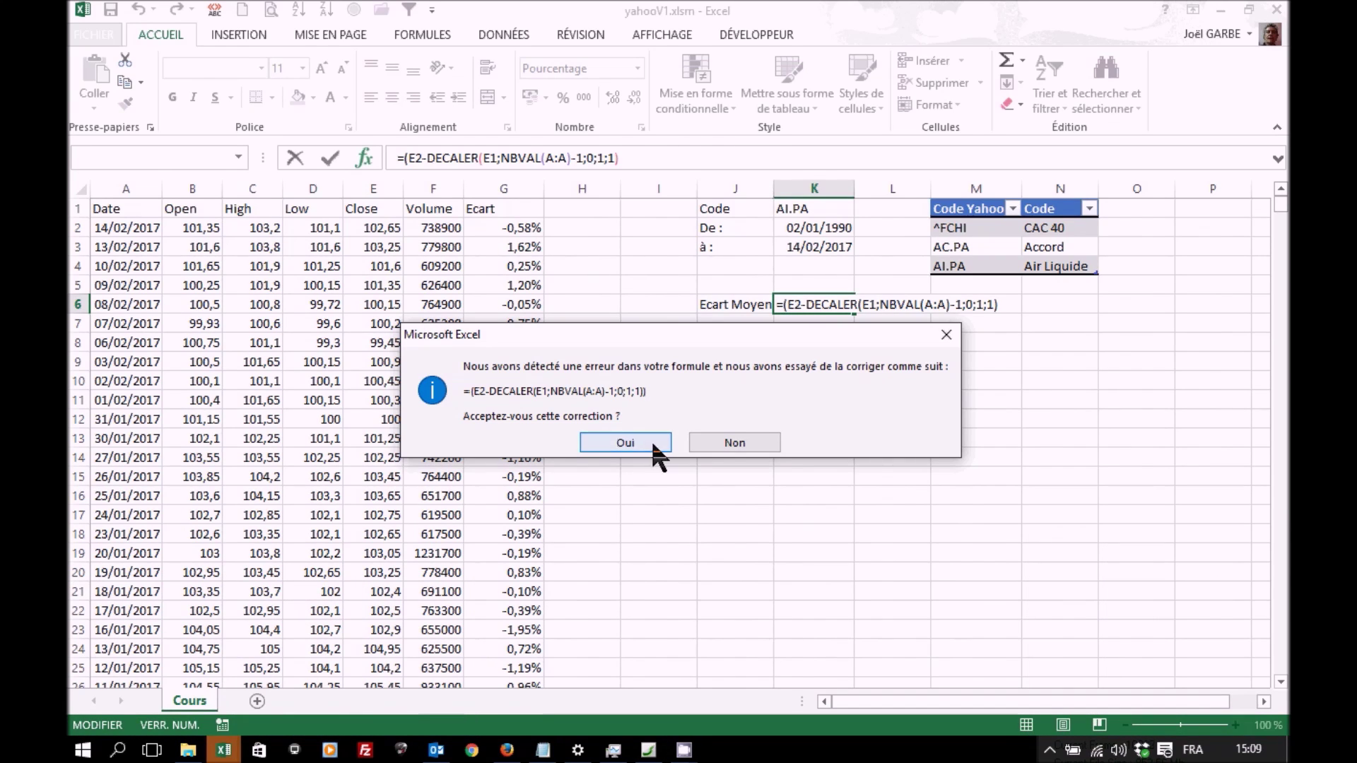
click(623, 441)
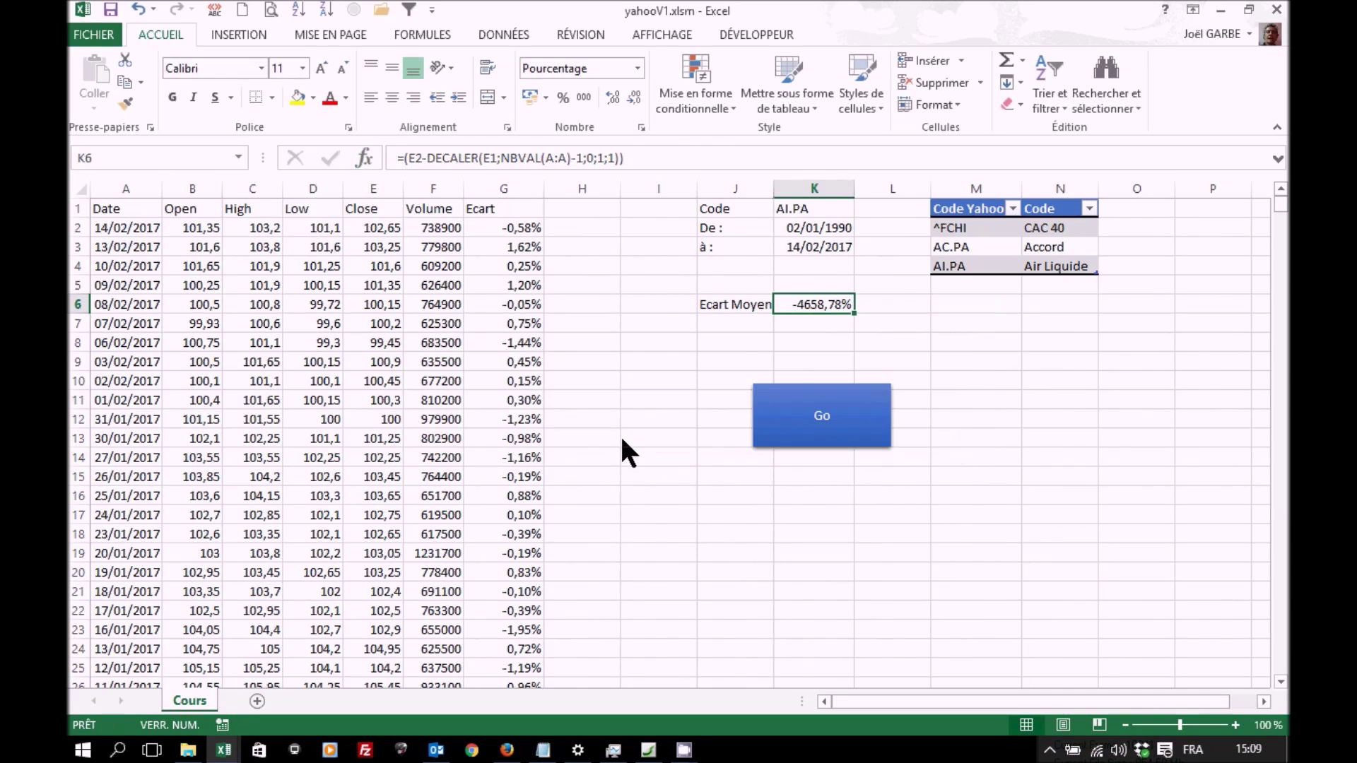
click(645, 157)
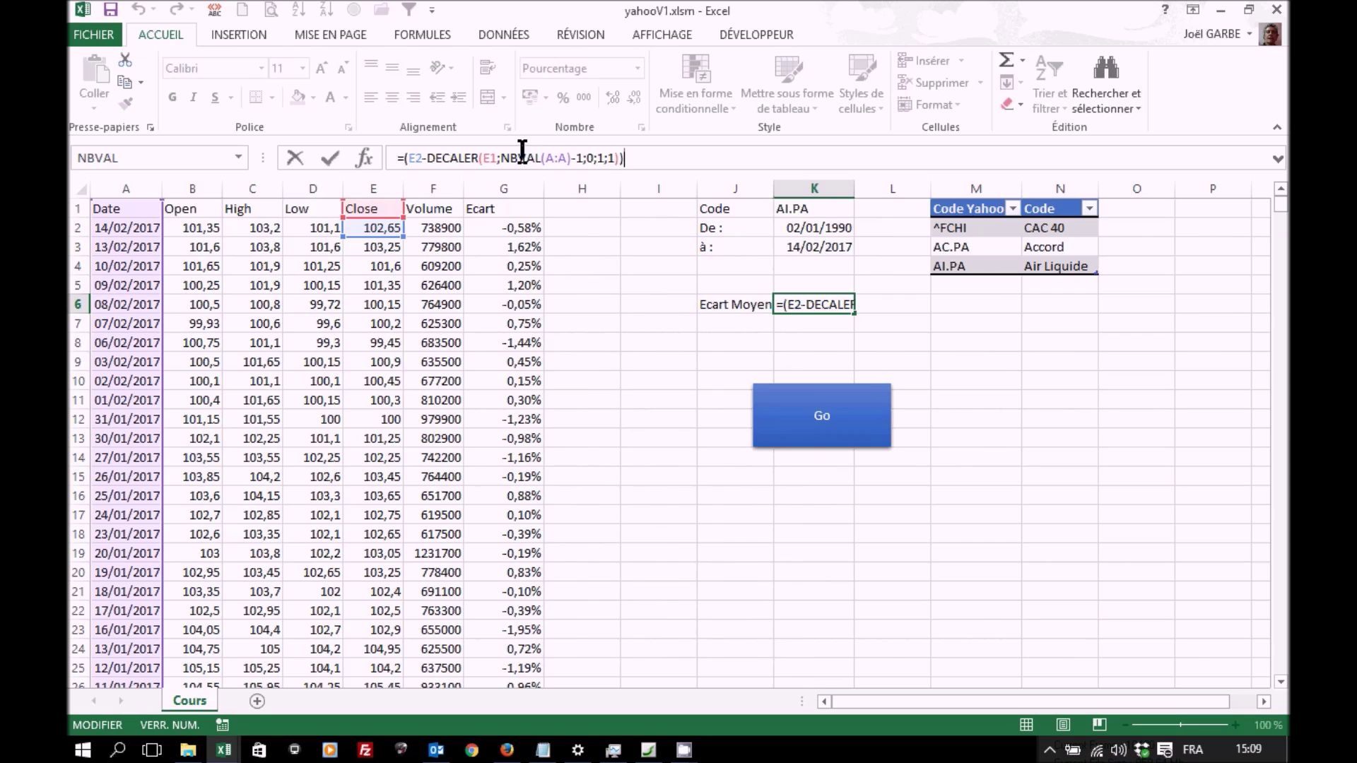
click(600, 158)
text(1)
- Divide K6's price difference by the DECALER oldest-close expression, giving -31,22%
drag(426, 157, 636, 161)
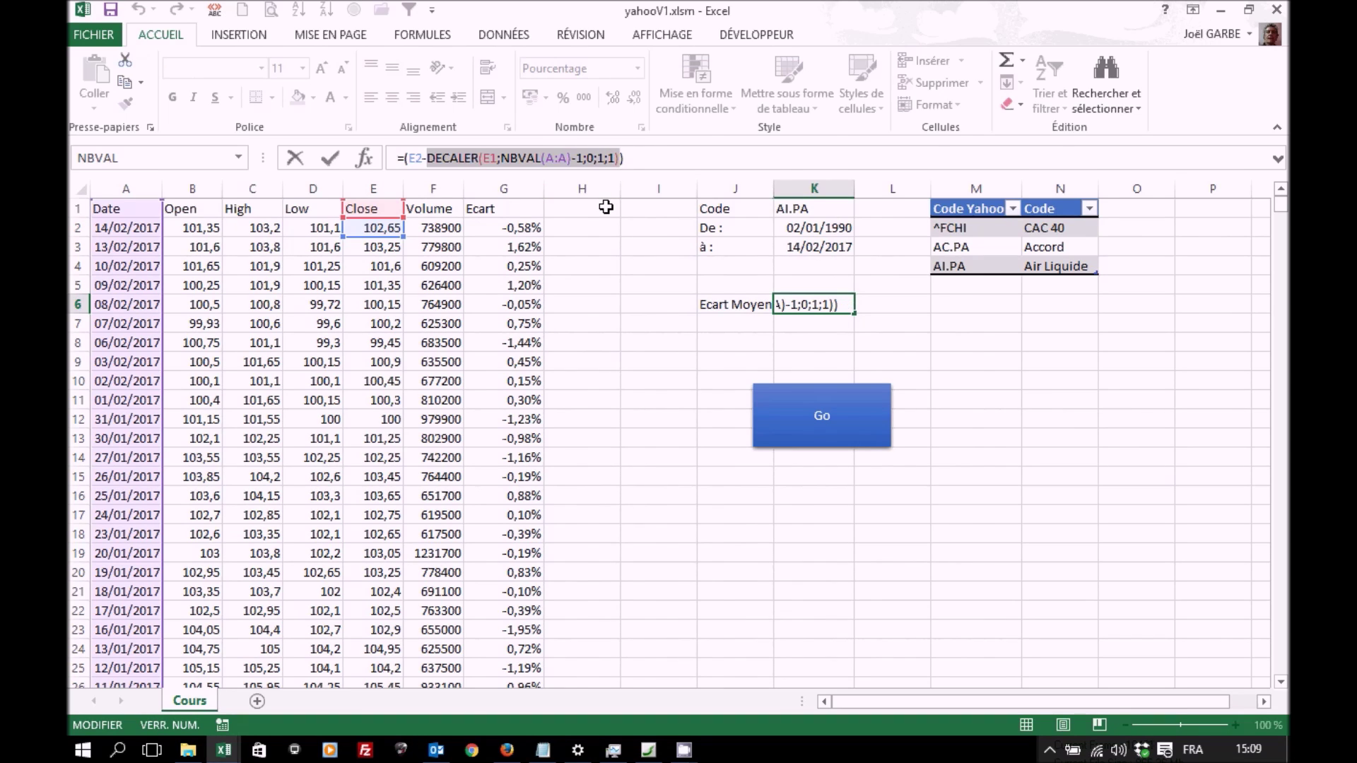
click(637, 159)
text(/)
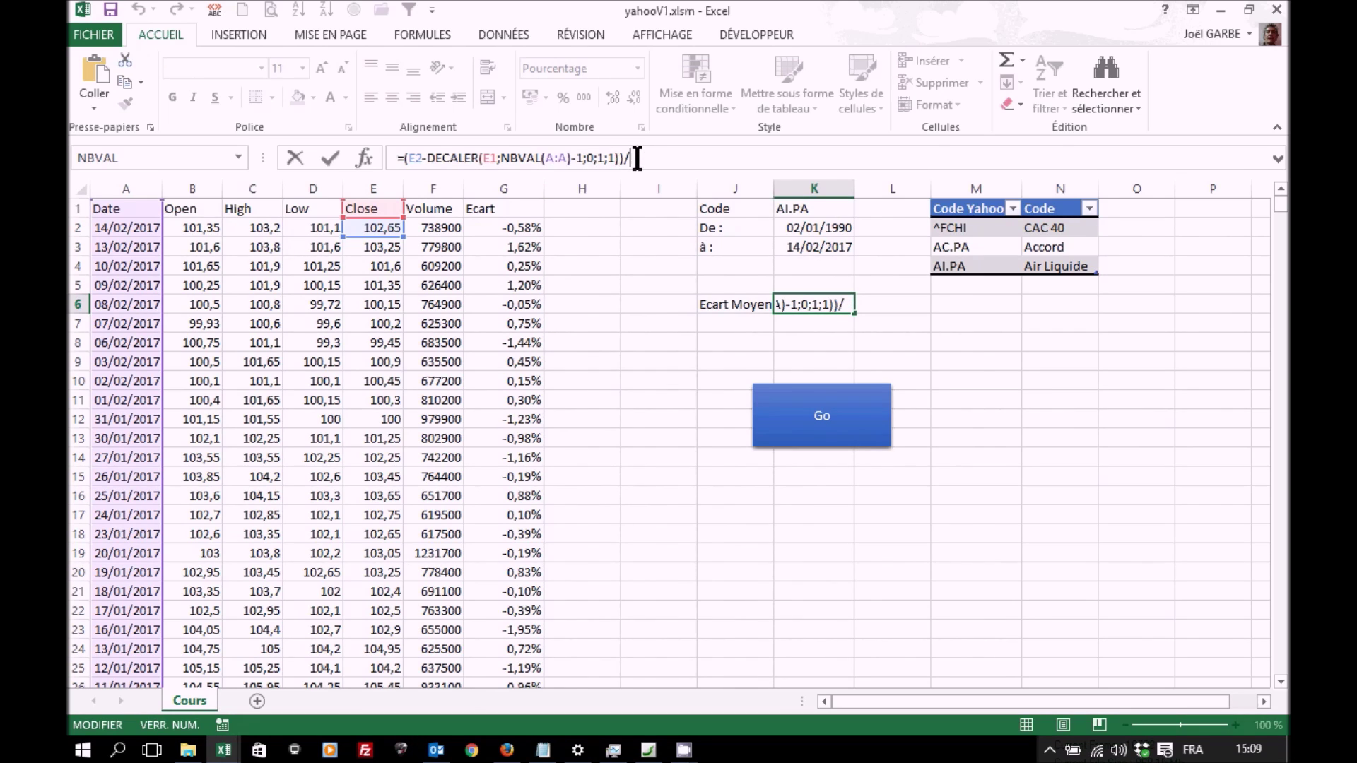
key(ctrl+v)
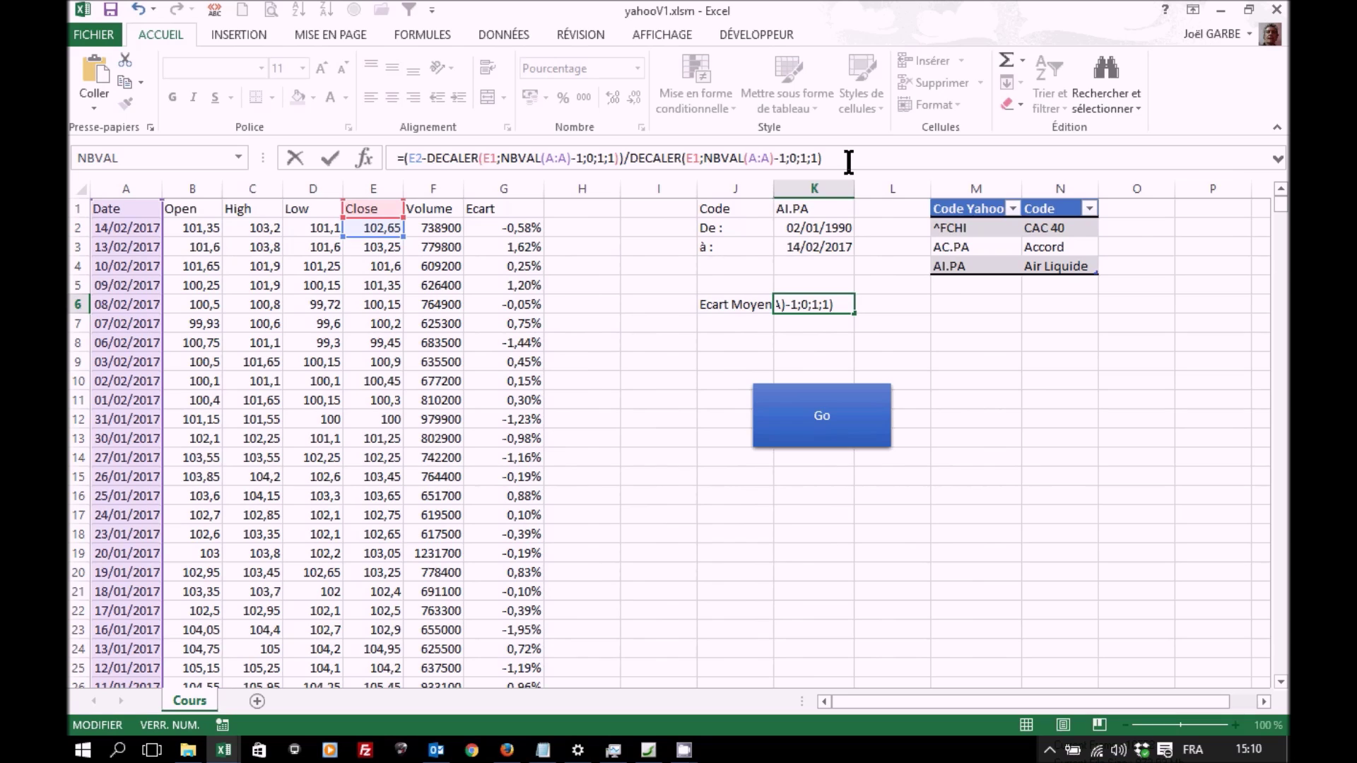
key(Return)
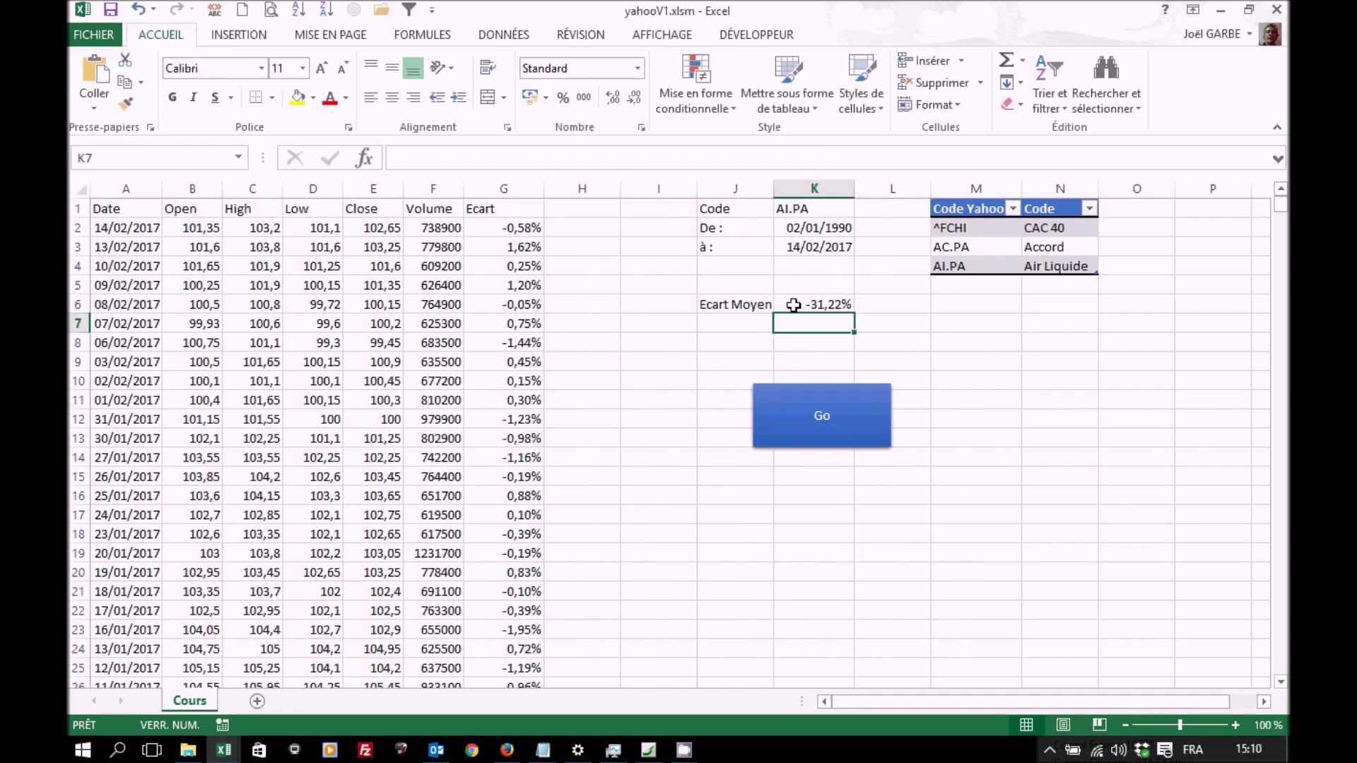
click(793, 305)
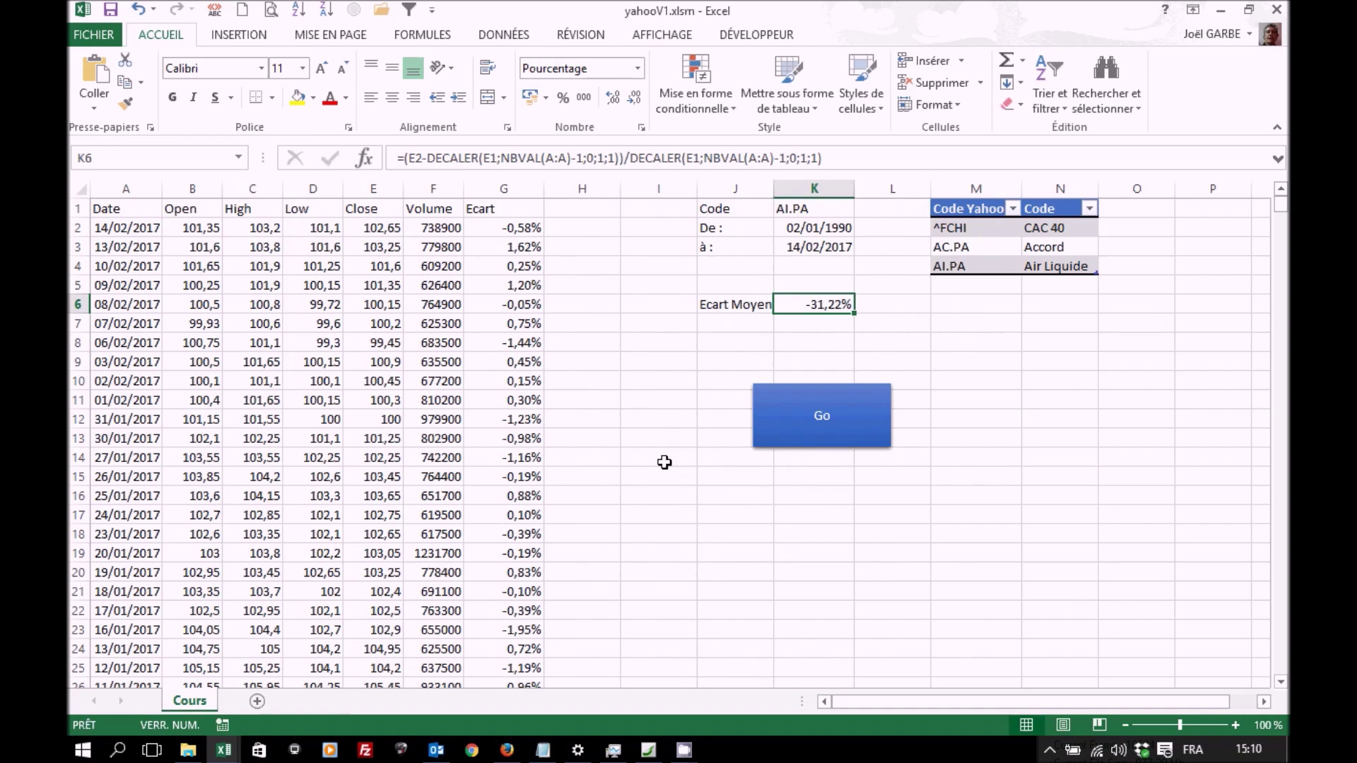
click(847, 158)
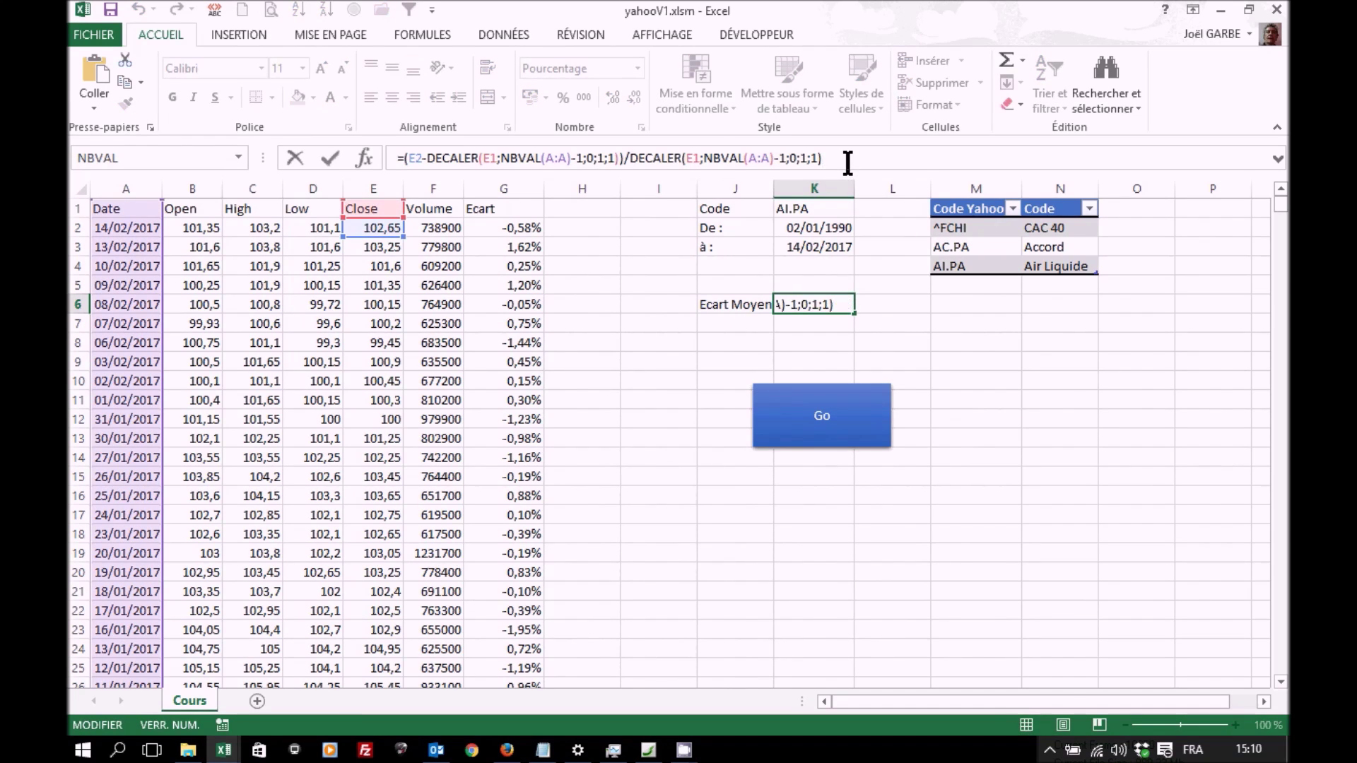
- Further divide K6 by (NBVAL(A:A)-1) so Ecart Moyen shows -0,01% daily change
text(/)
click(127, 158)
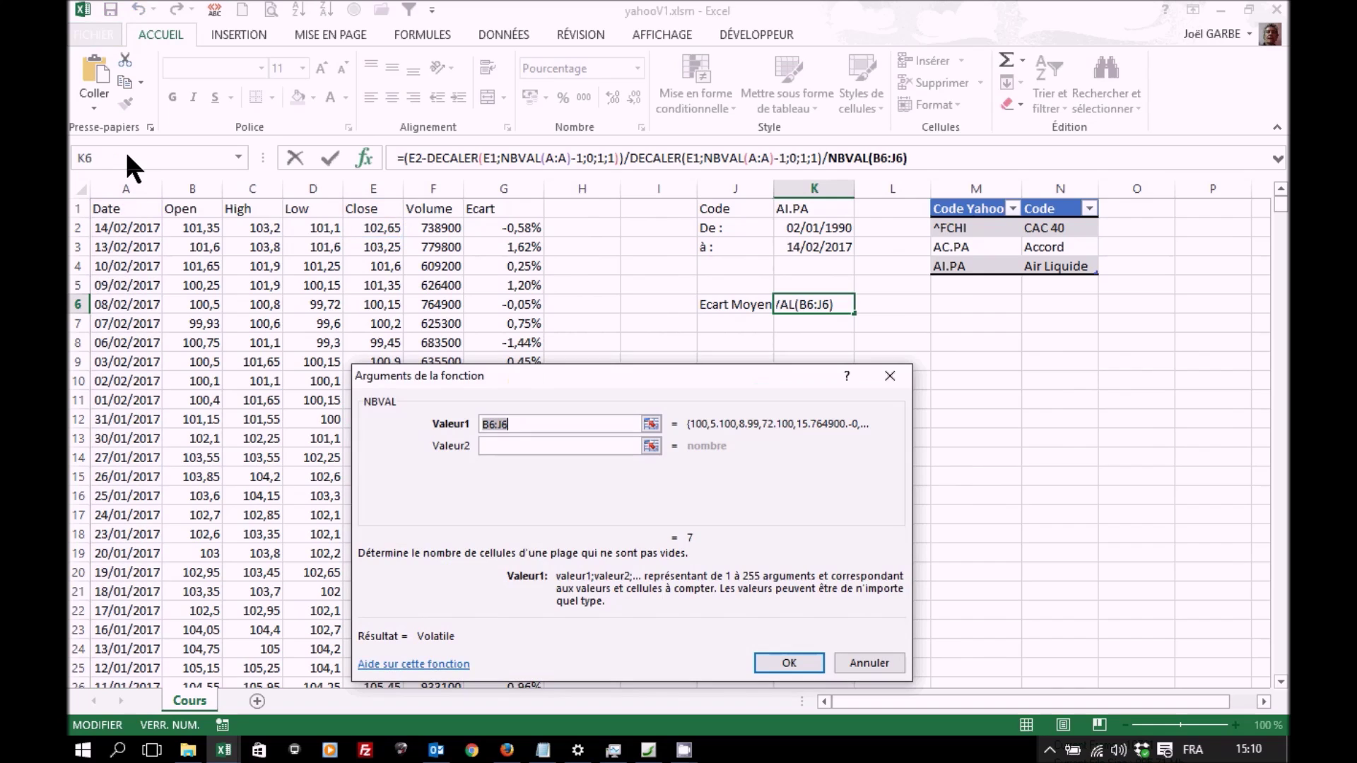
click(133, 185)
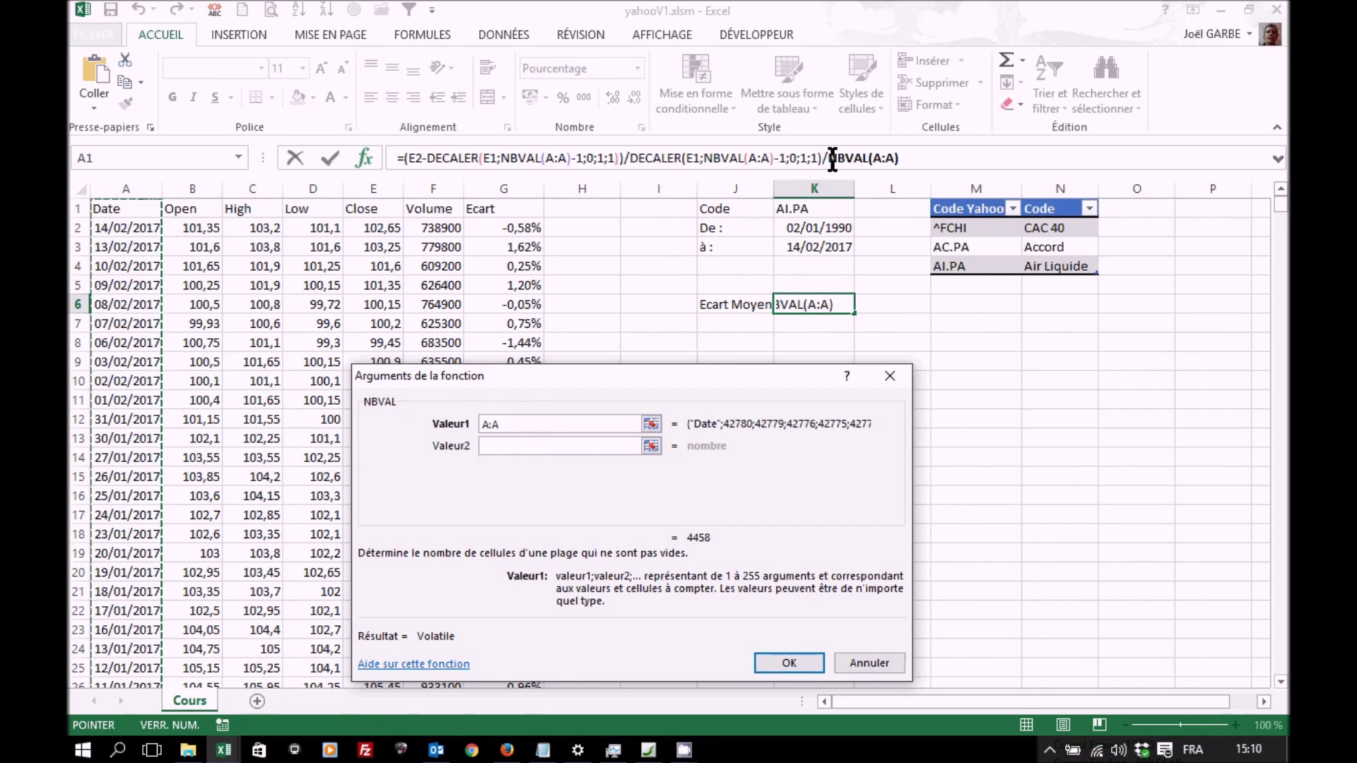
click(787, 660)
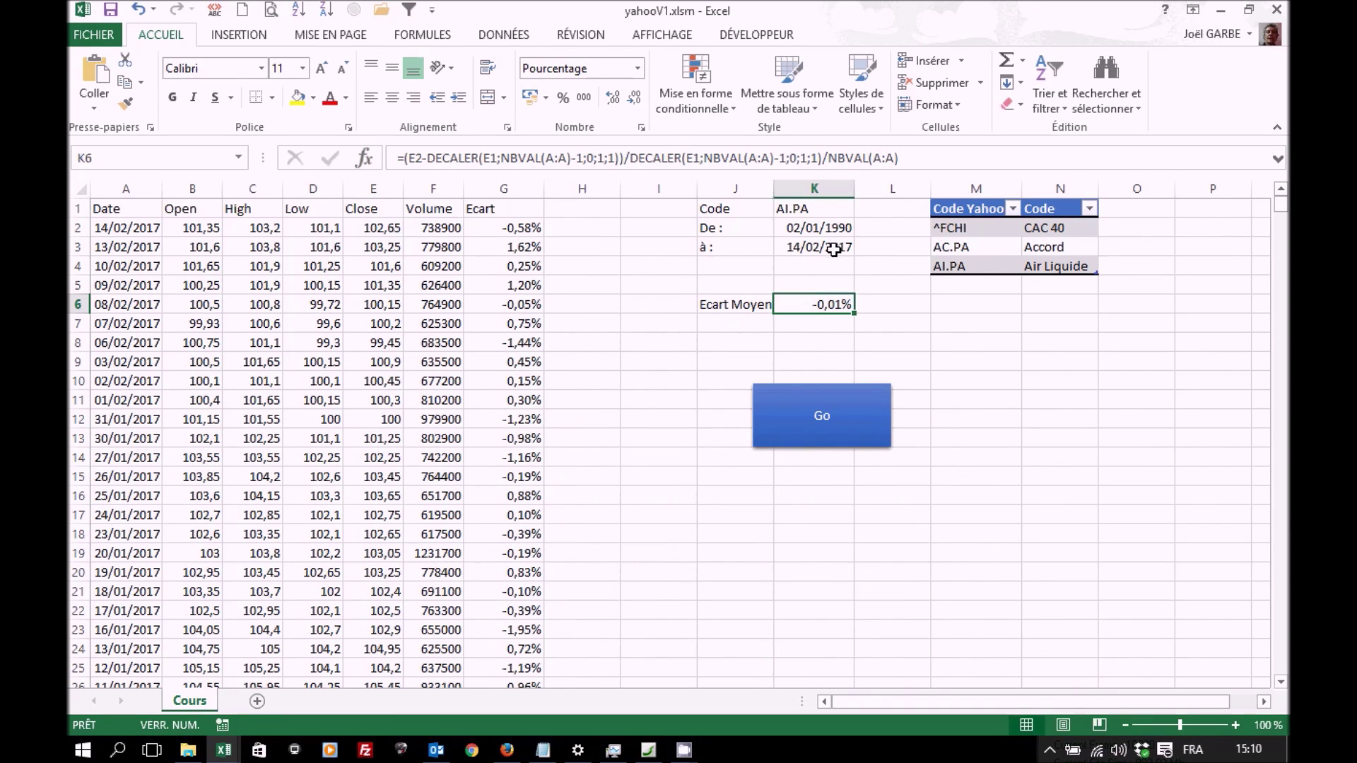
click(829, 158)
text((E2)
text(-1)
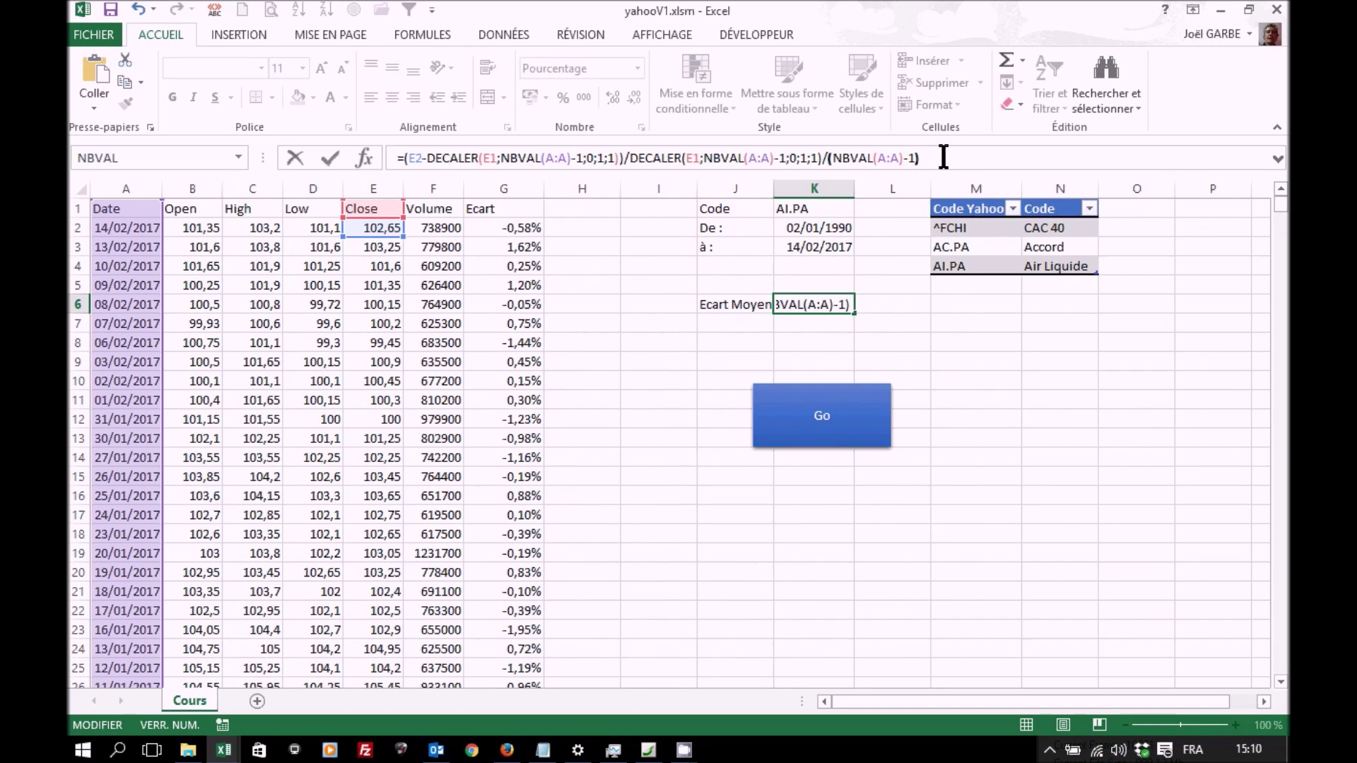
key(Return)
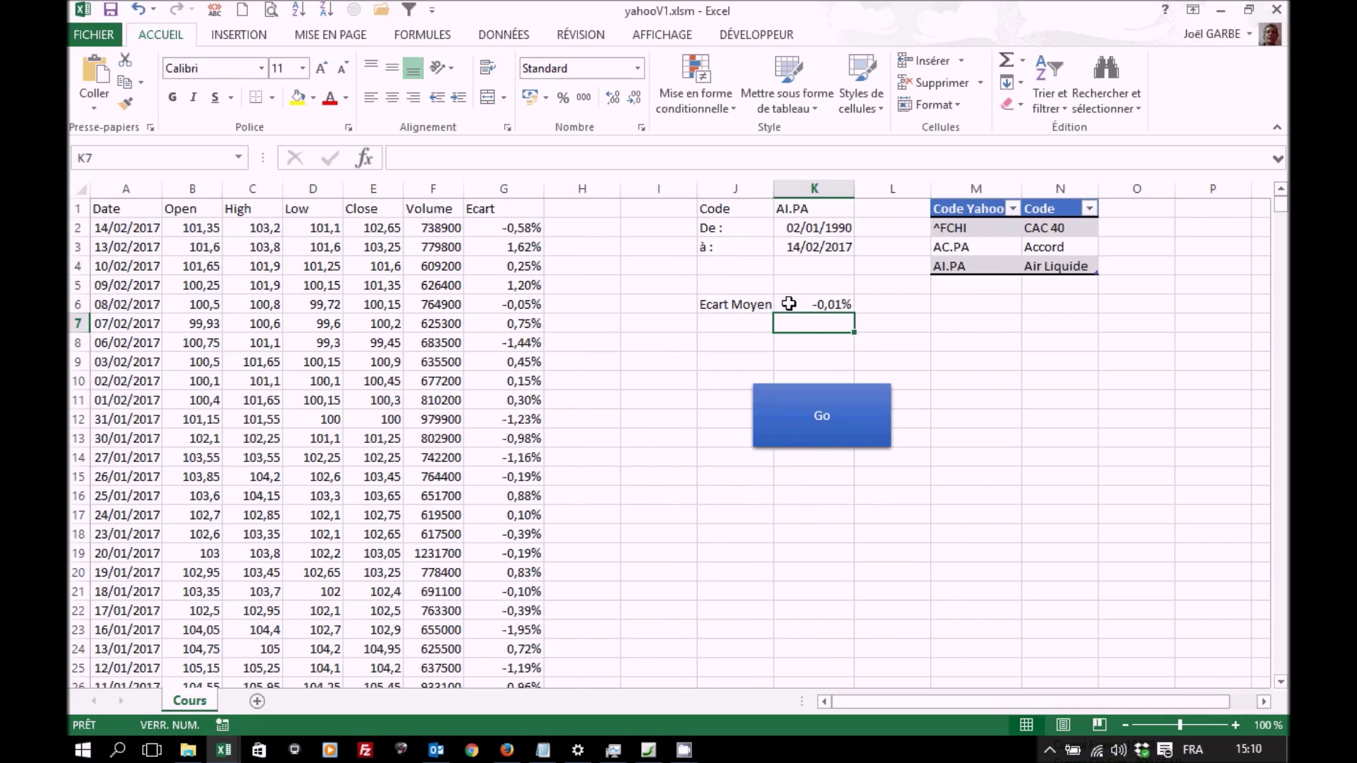
click(792, 302)
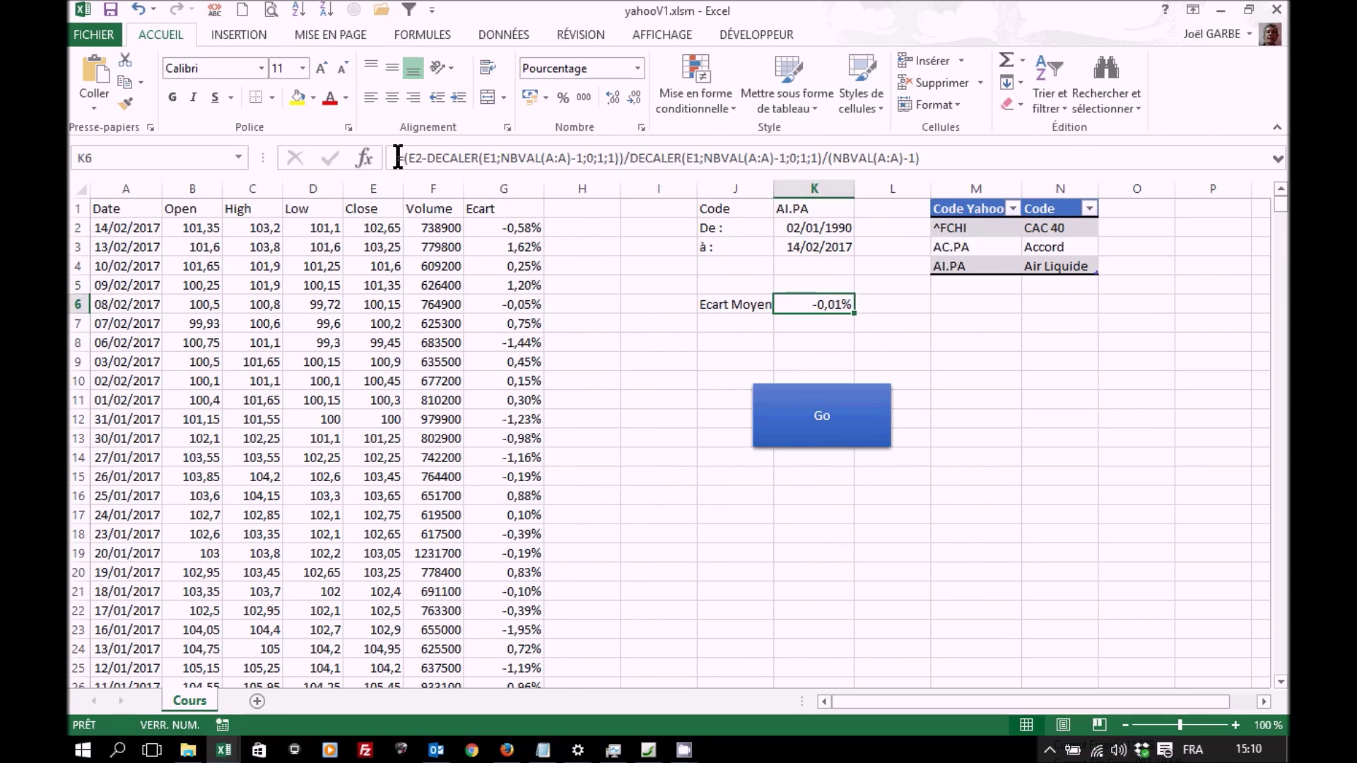
- Copy K6's formula without the final division into K7, formatted as a two-decimal percentage
click(559, 157)
drag(558, 157, 822, 157)
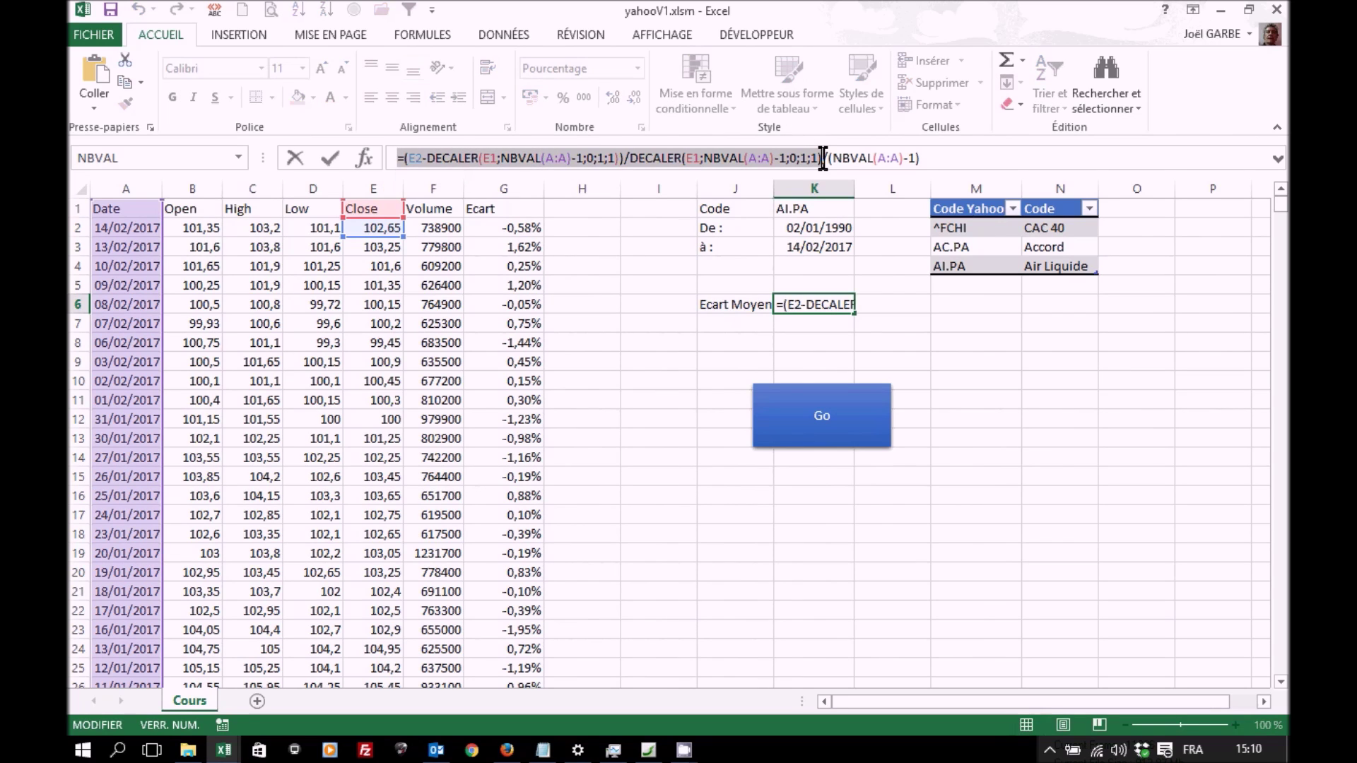
key(Escape)
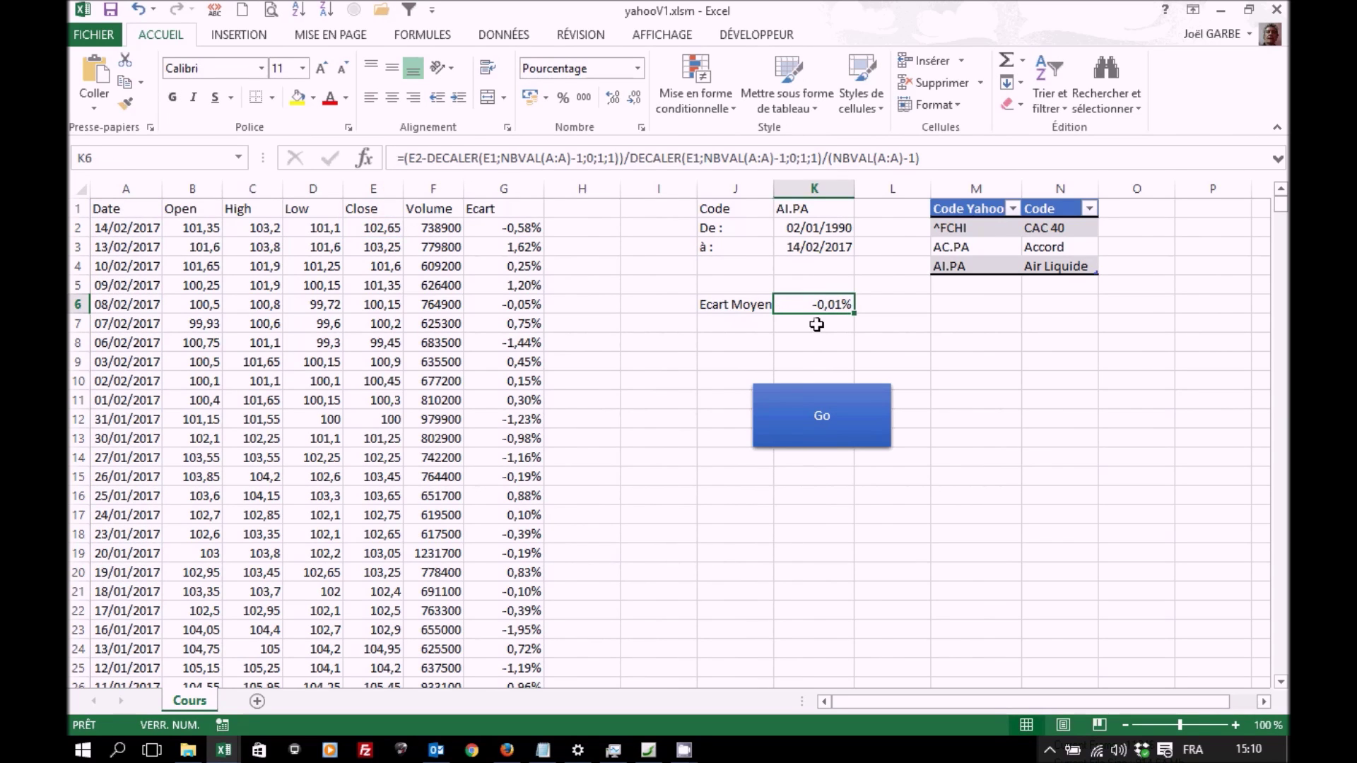
click(816, 328)
key(ctrl+v)
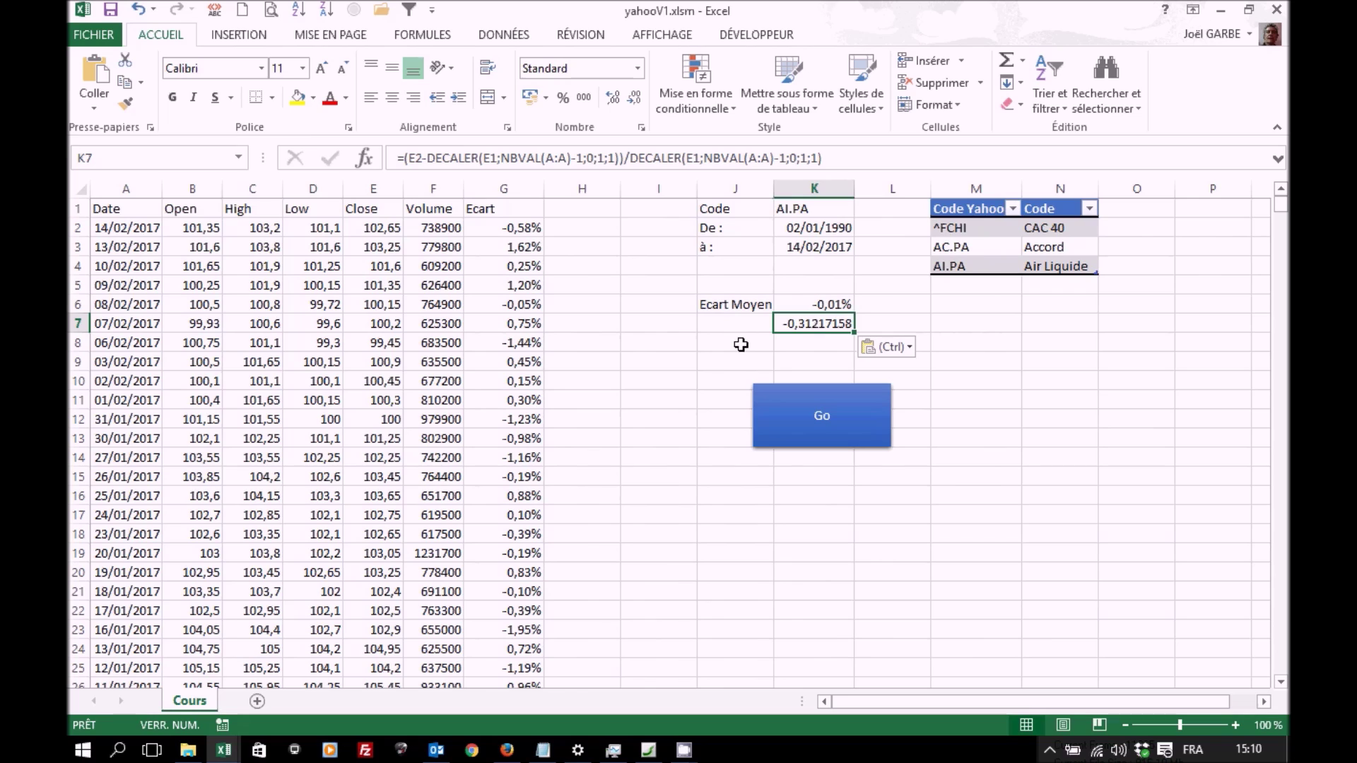
click(562, 97)
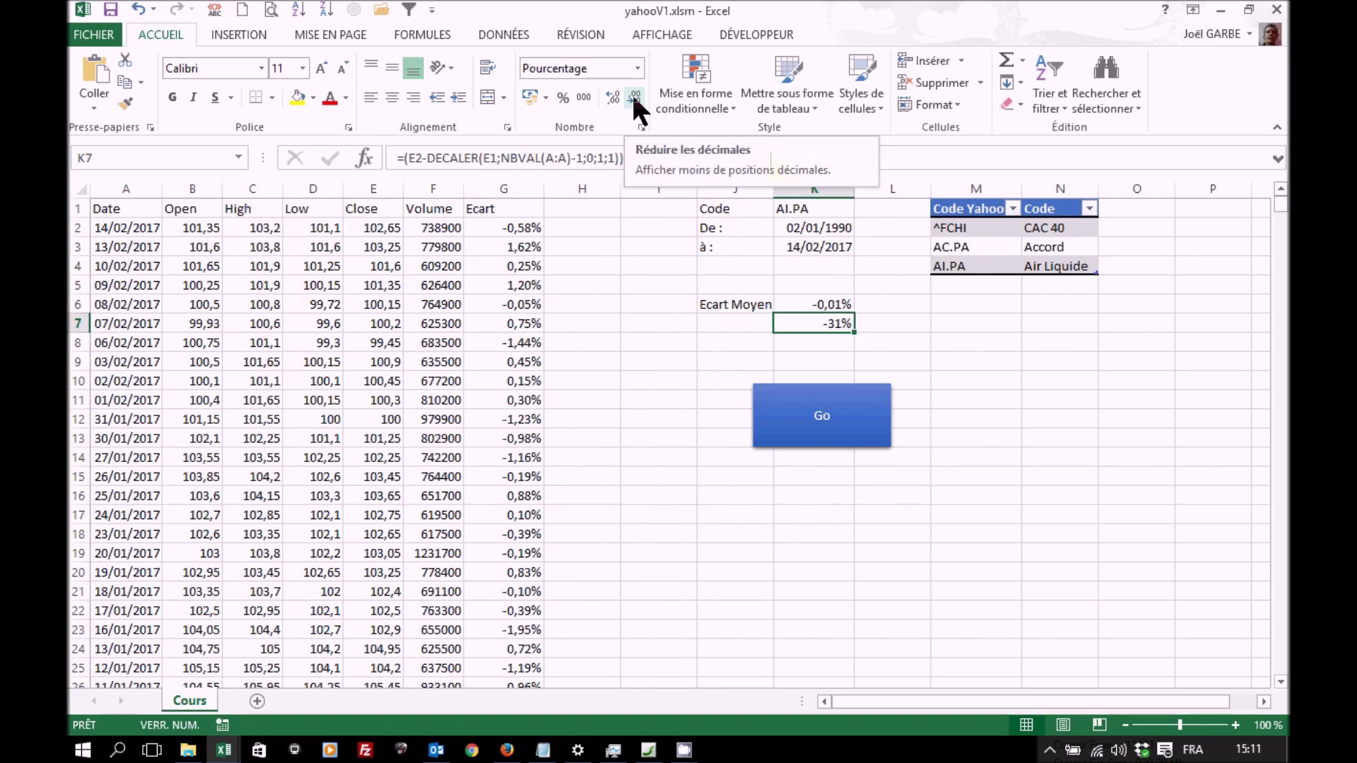
click(612, 97)
click(612, 96)
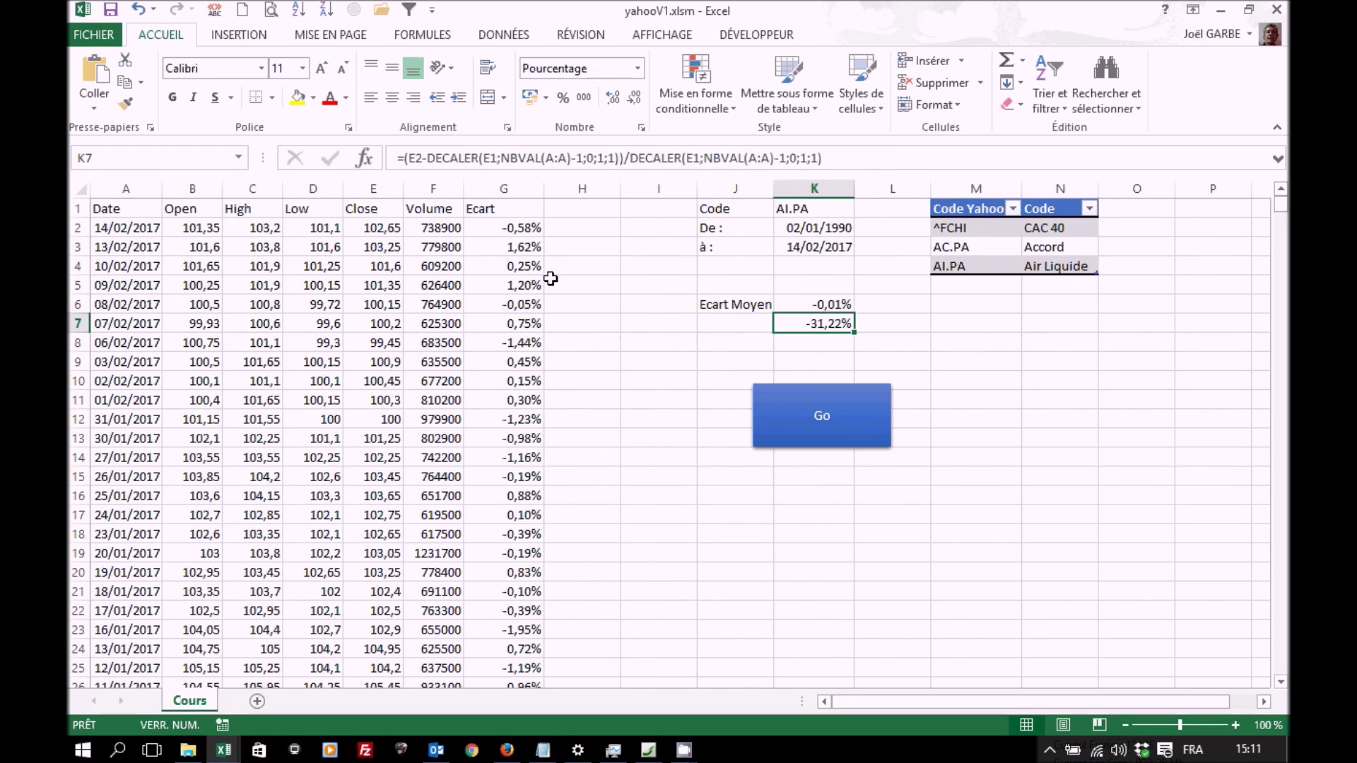